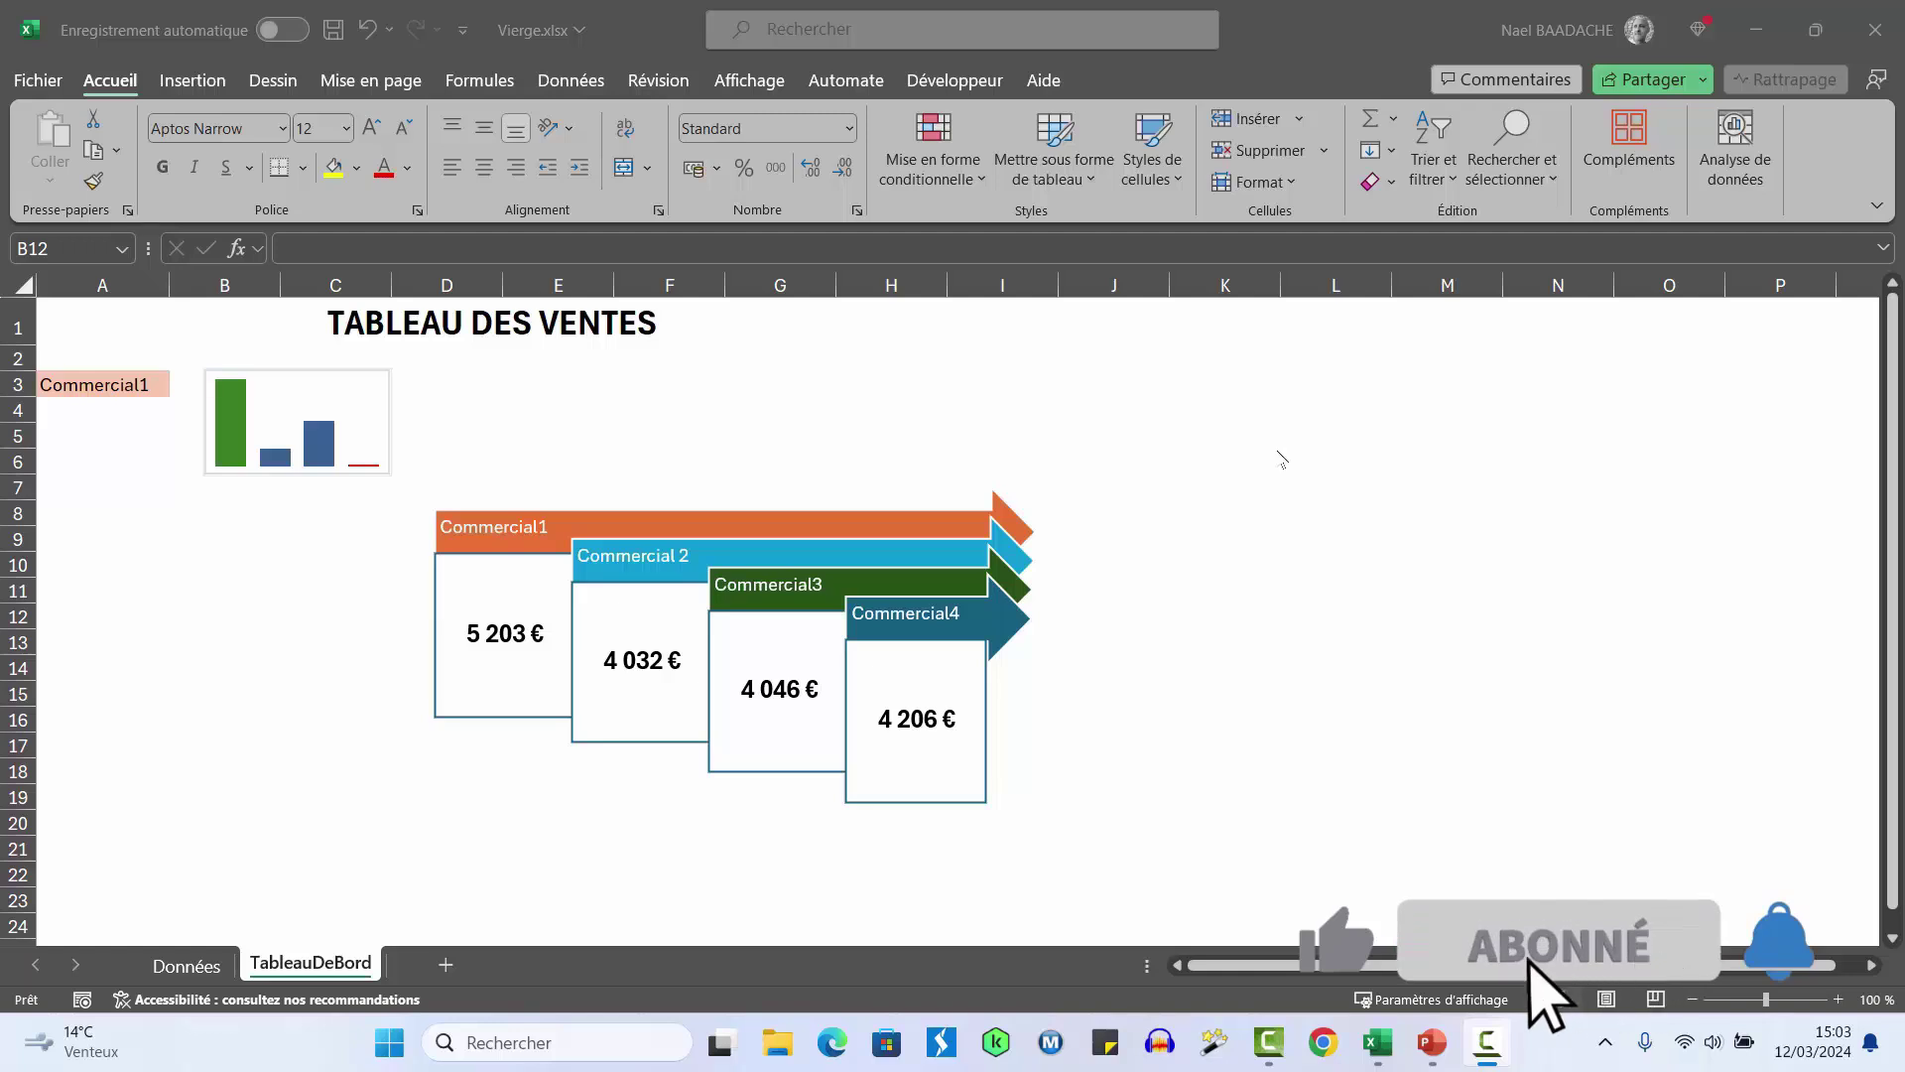
Choose Commercial2 from the salesperson dropdown in A3 on TableauDeBord
click(189, 966)
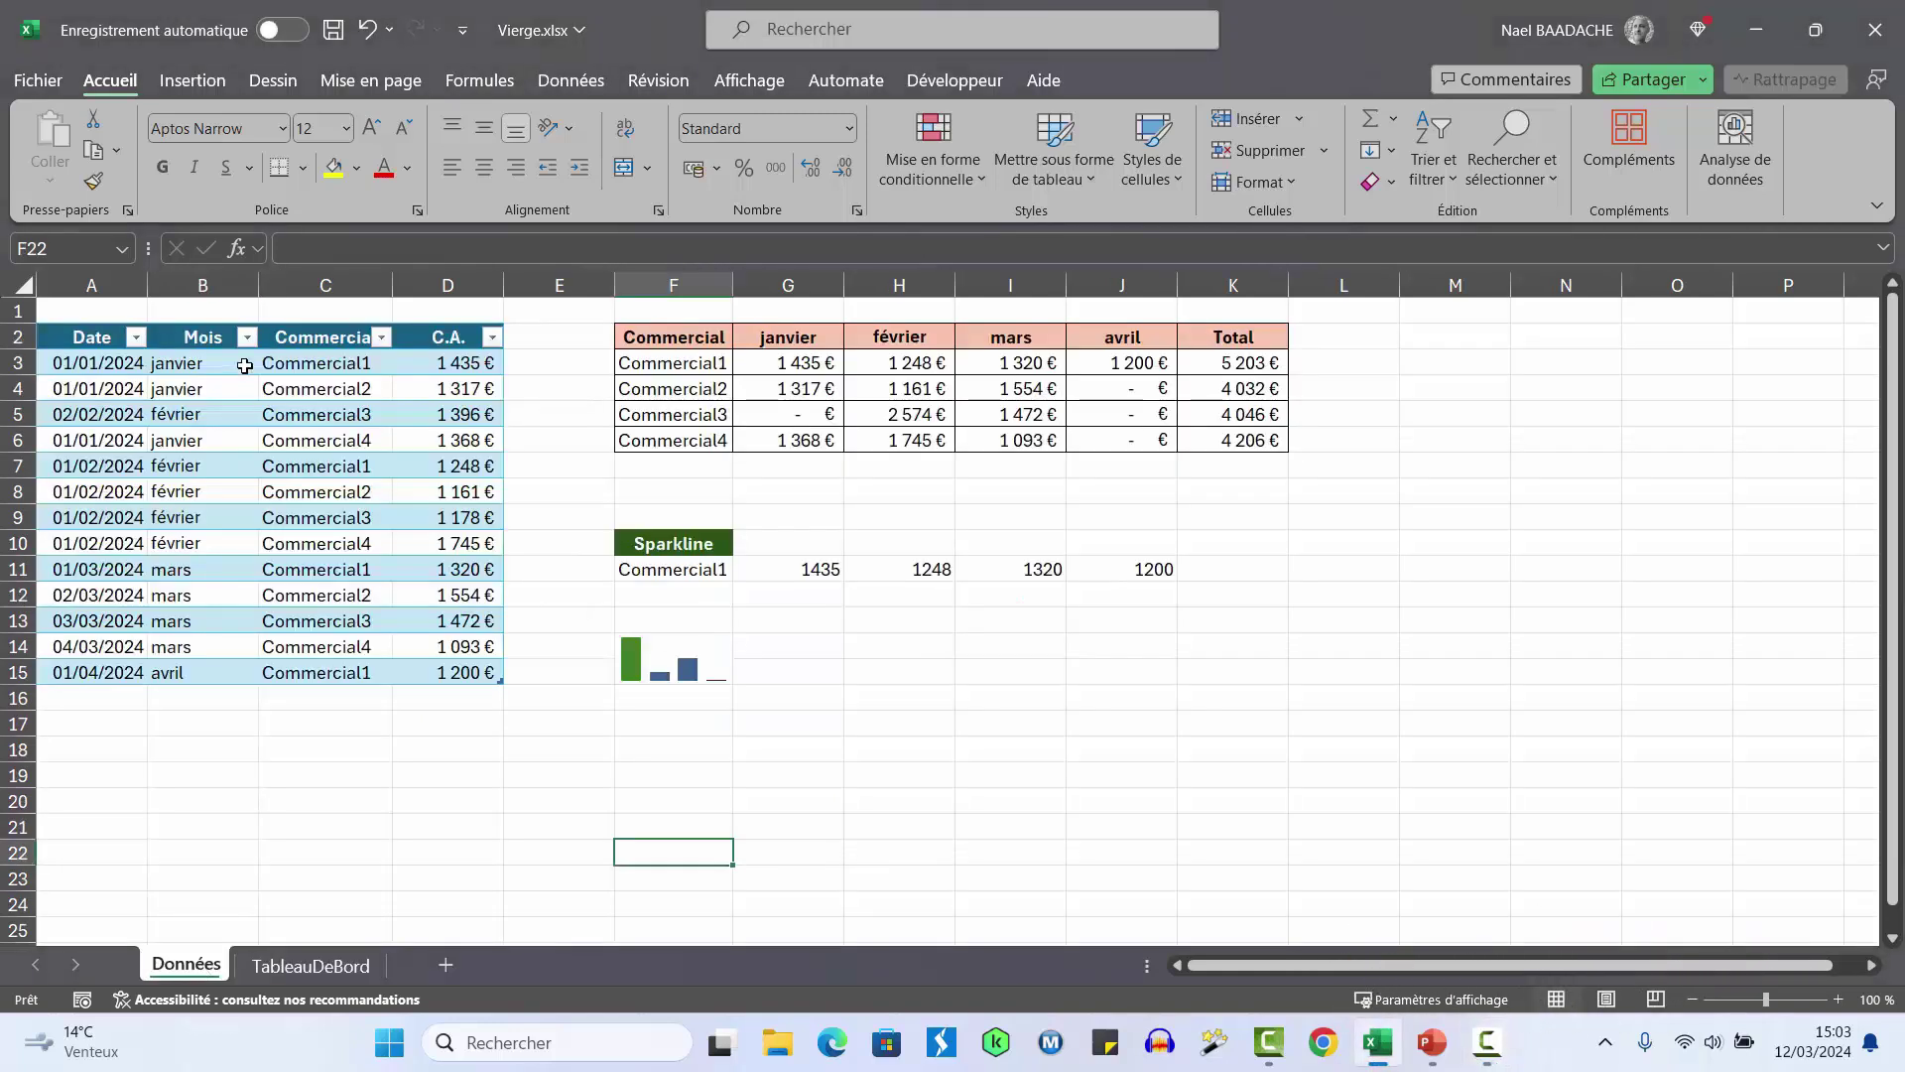
click(311, 966)
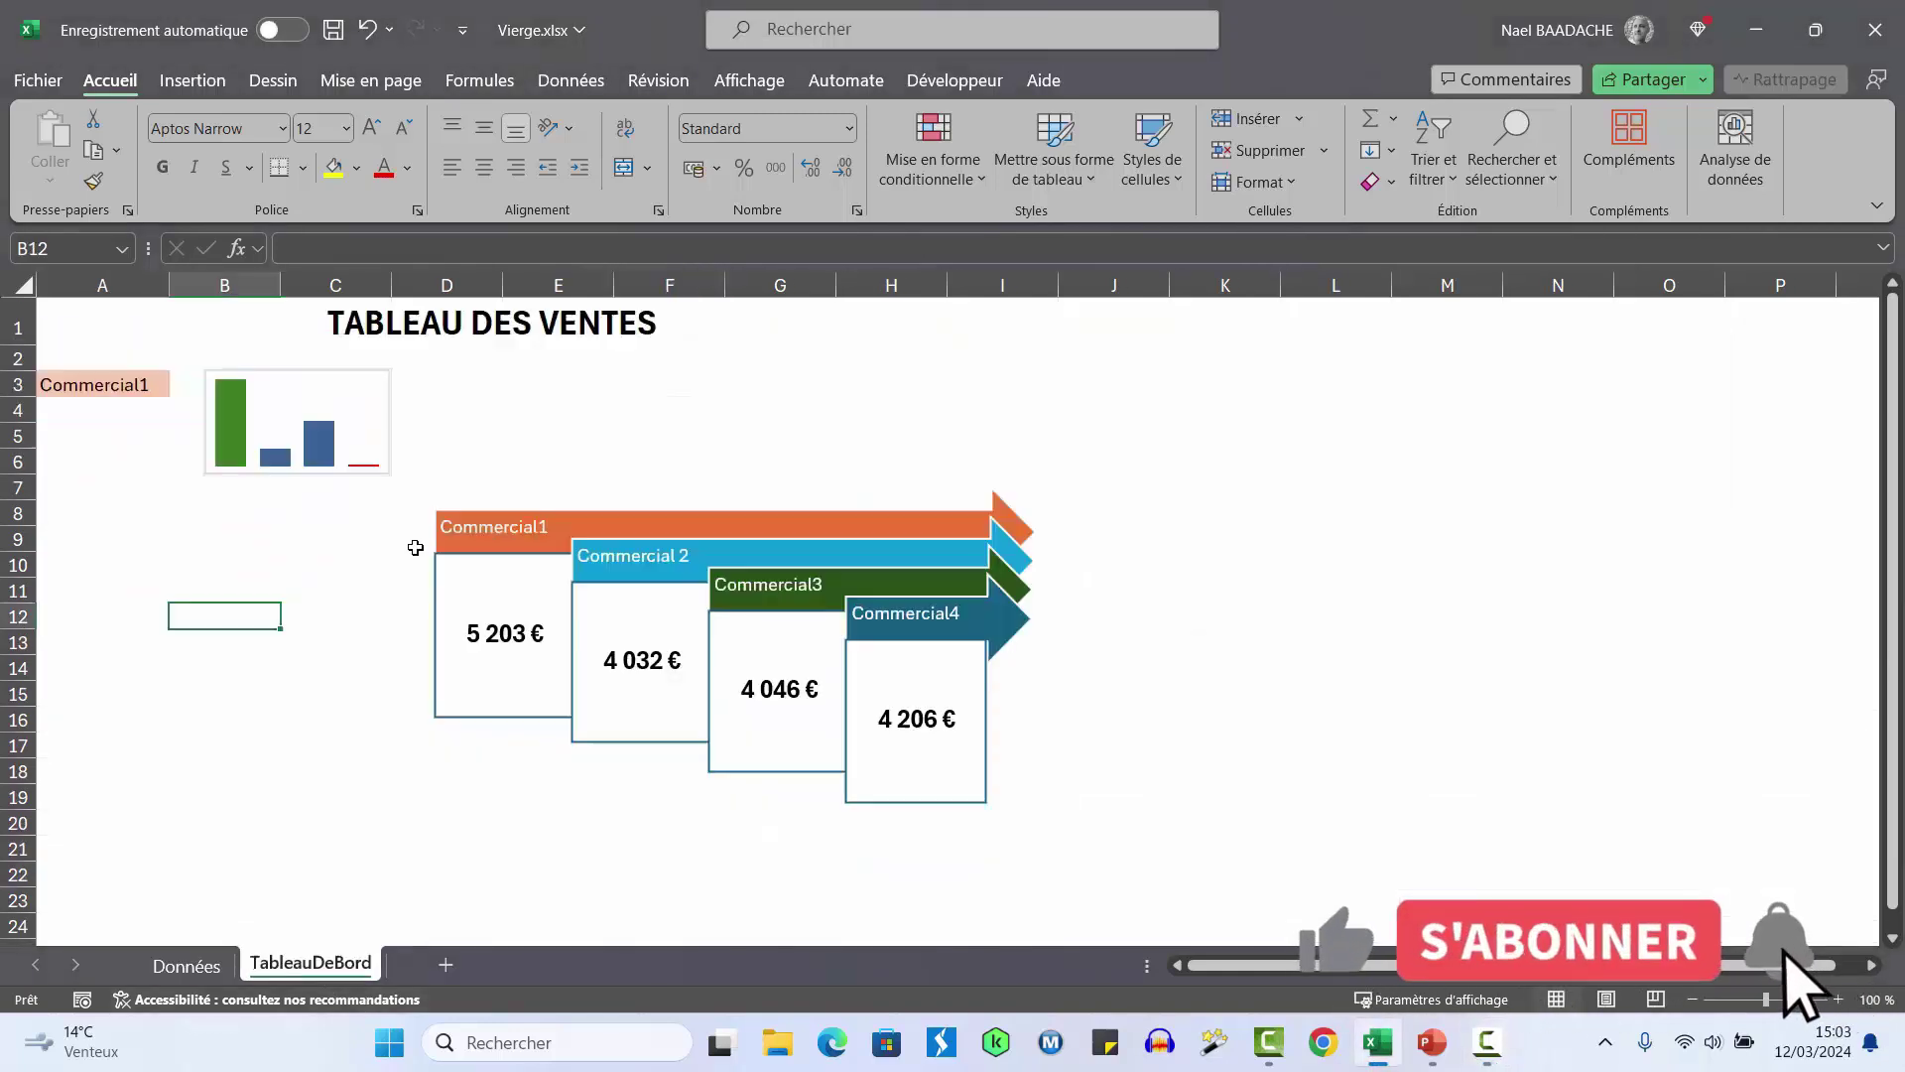
click(125, 387)
click(179, 385)
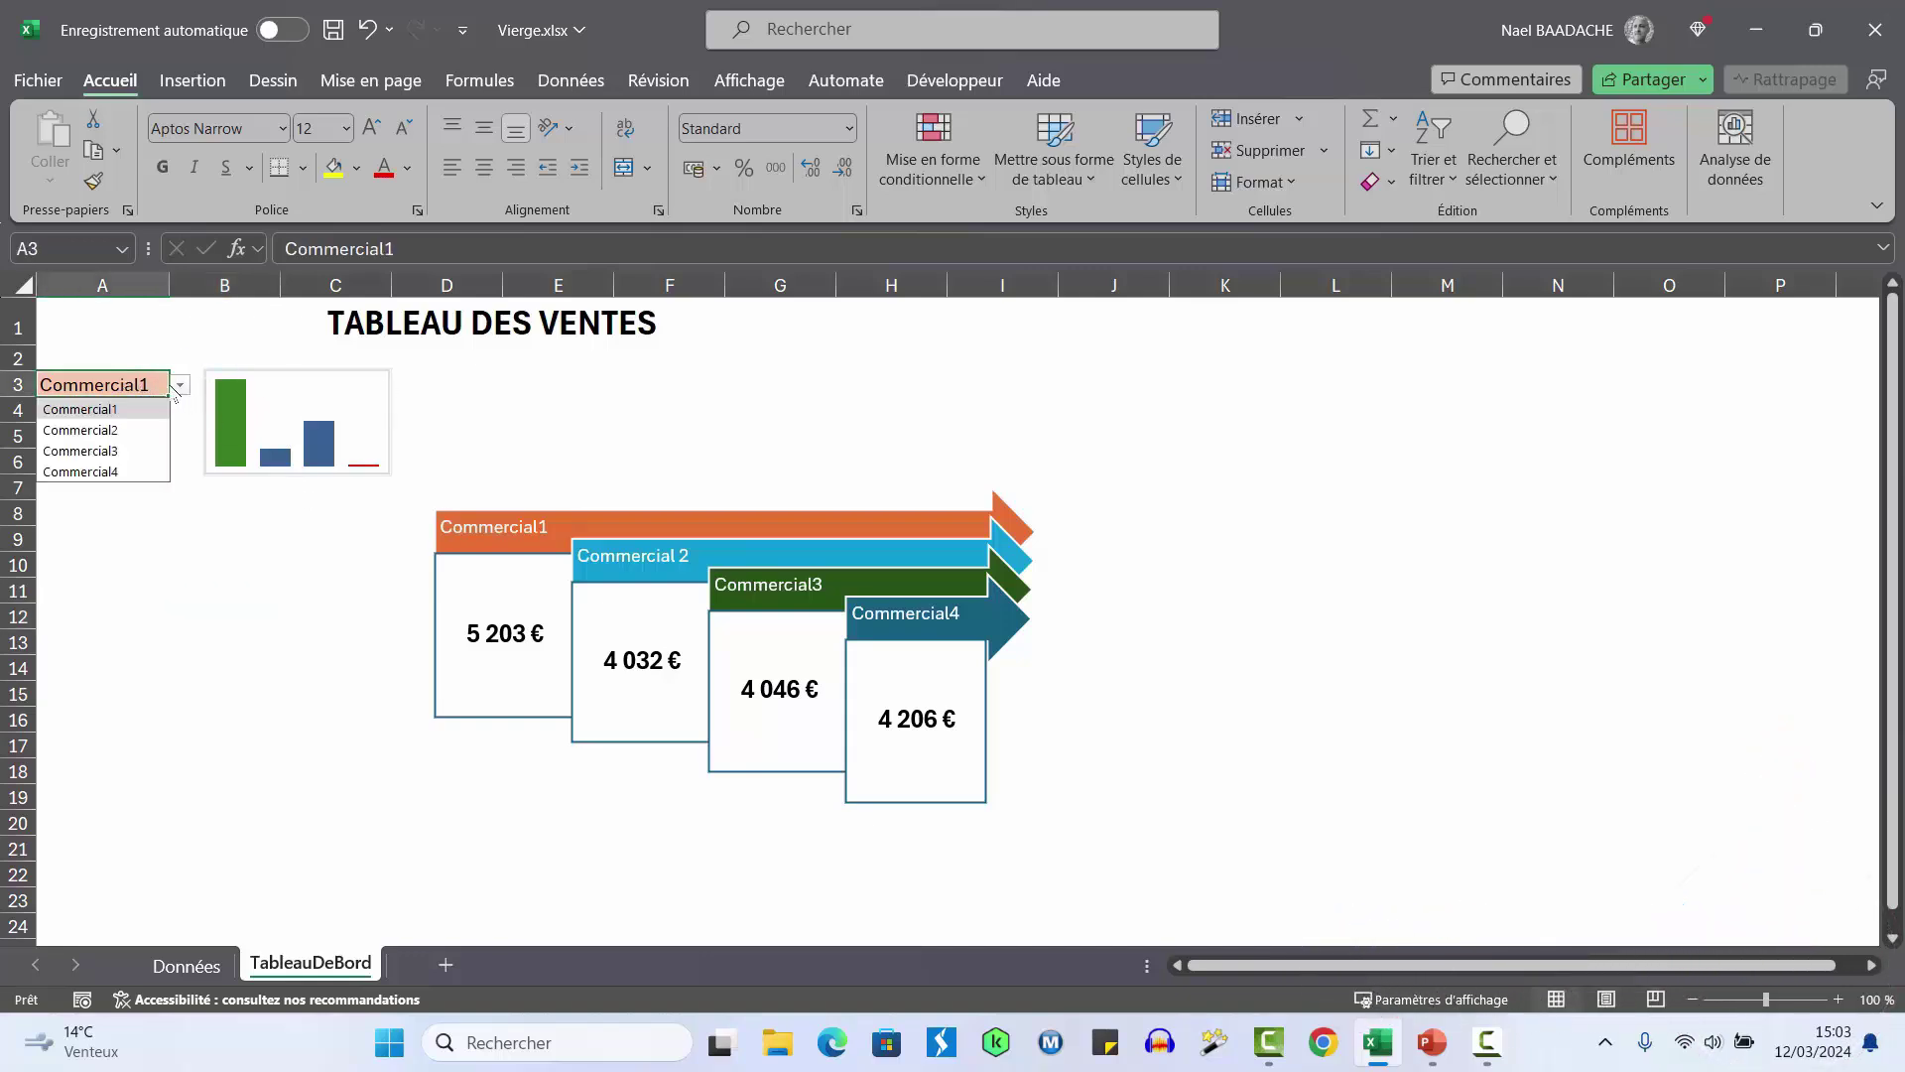
click(114, 431)
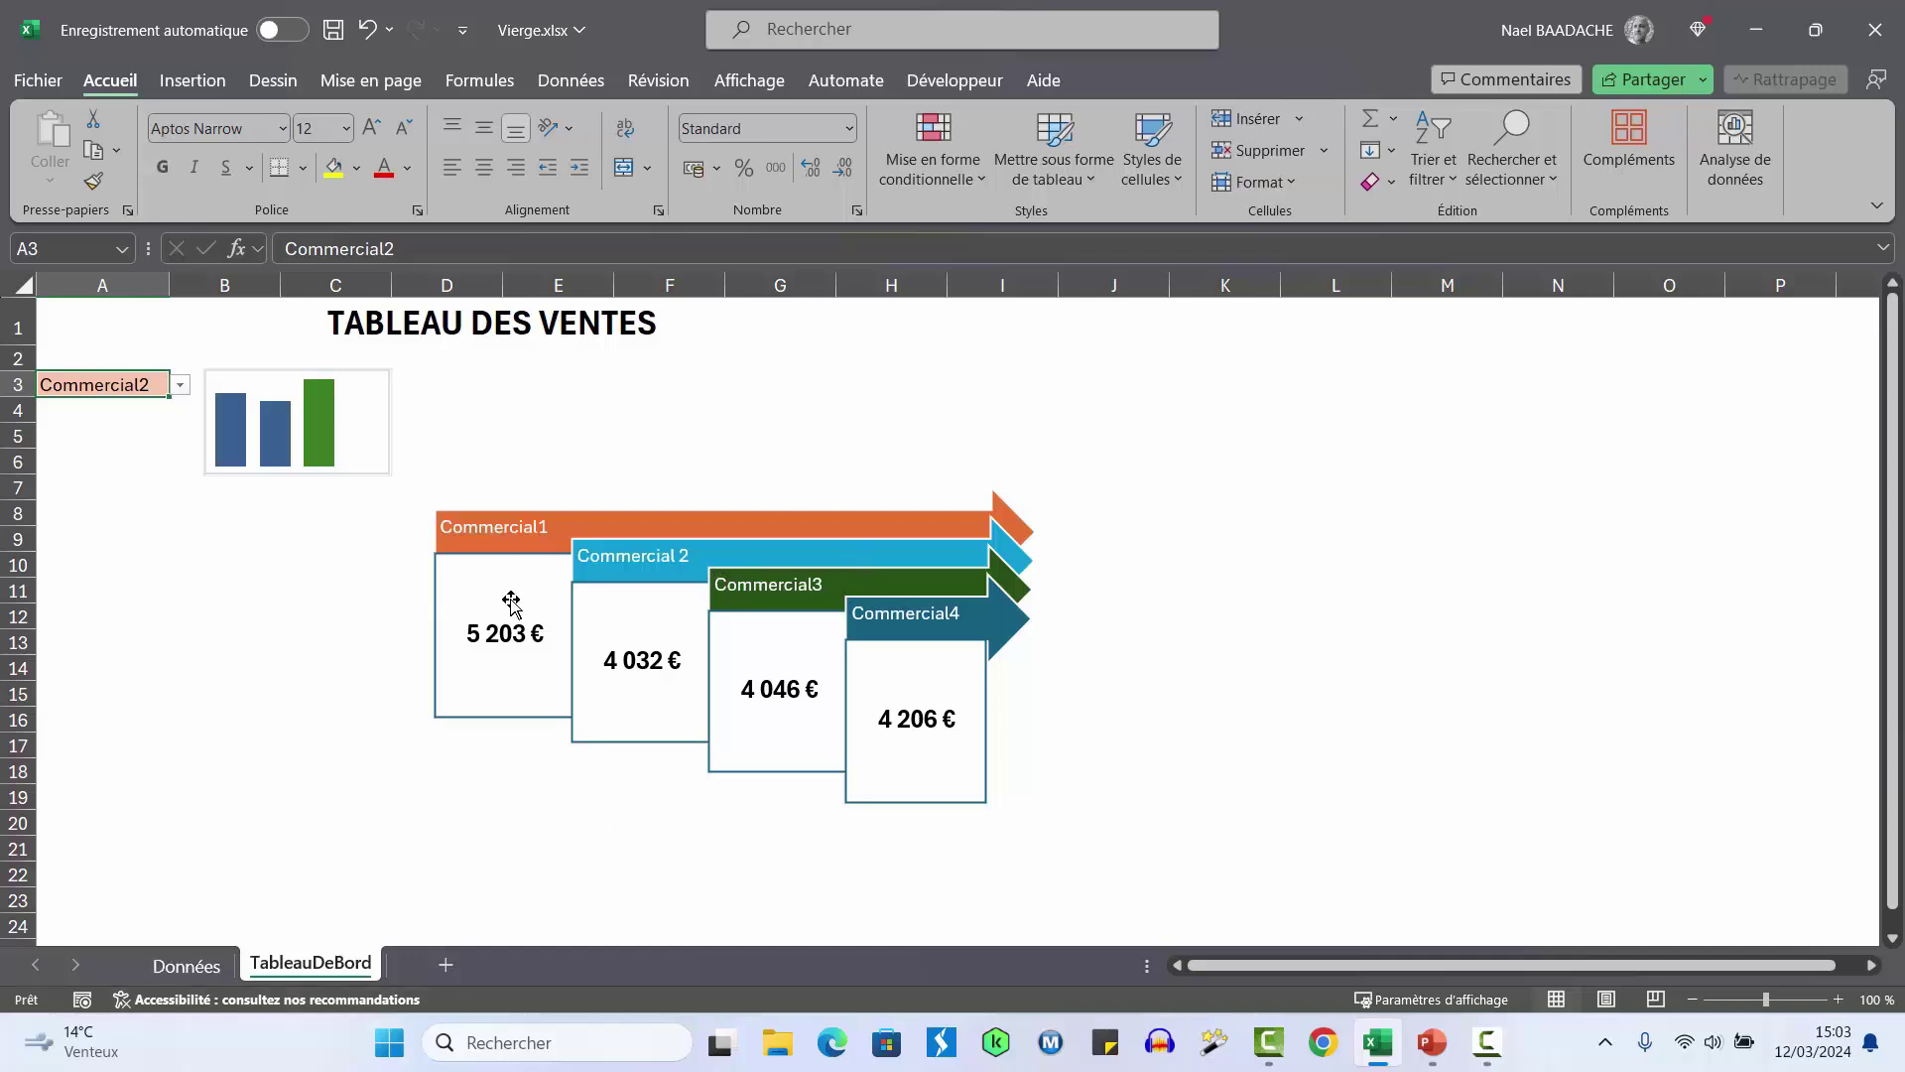
Check the sales amounts and the G3:K6 monthly summary on Données, then return to the dashboard
click(191, 966)
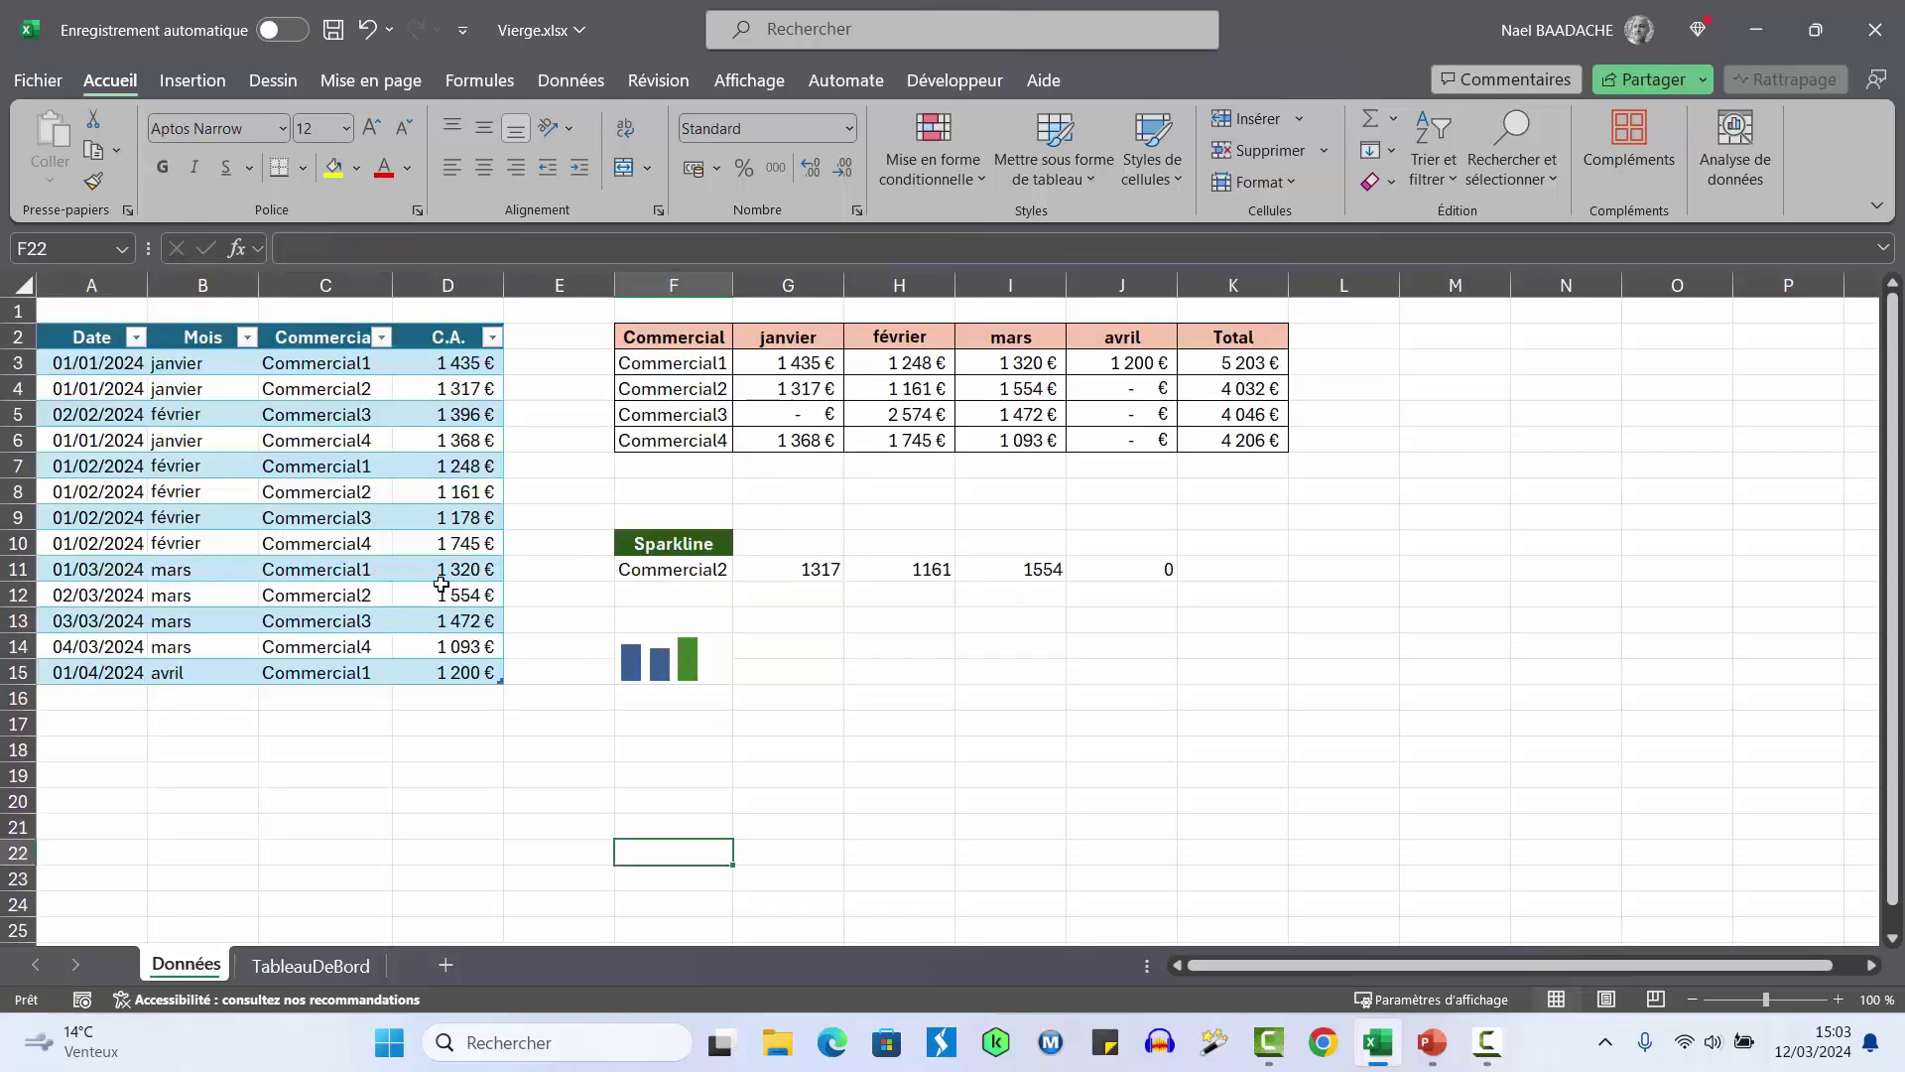
click(101, 694)
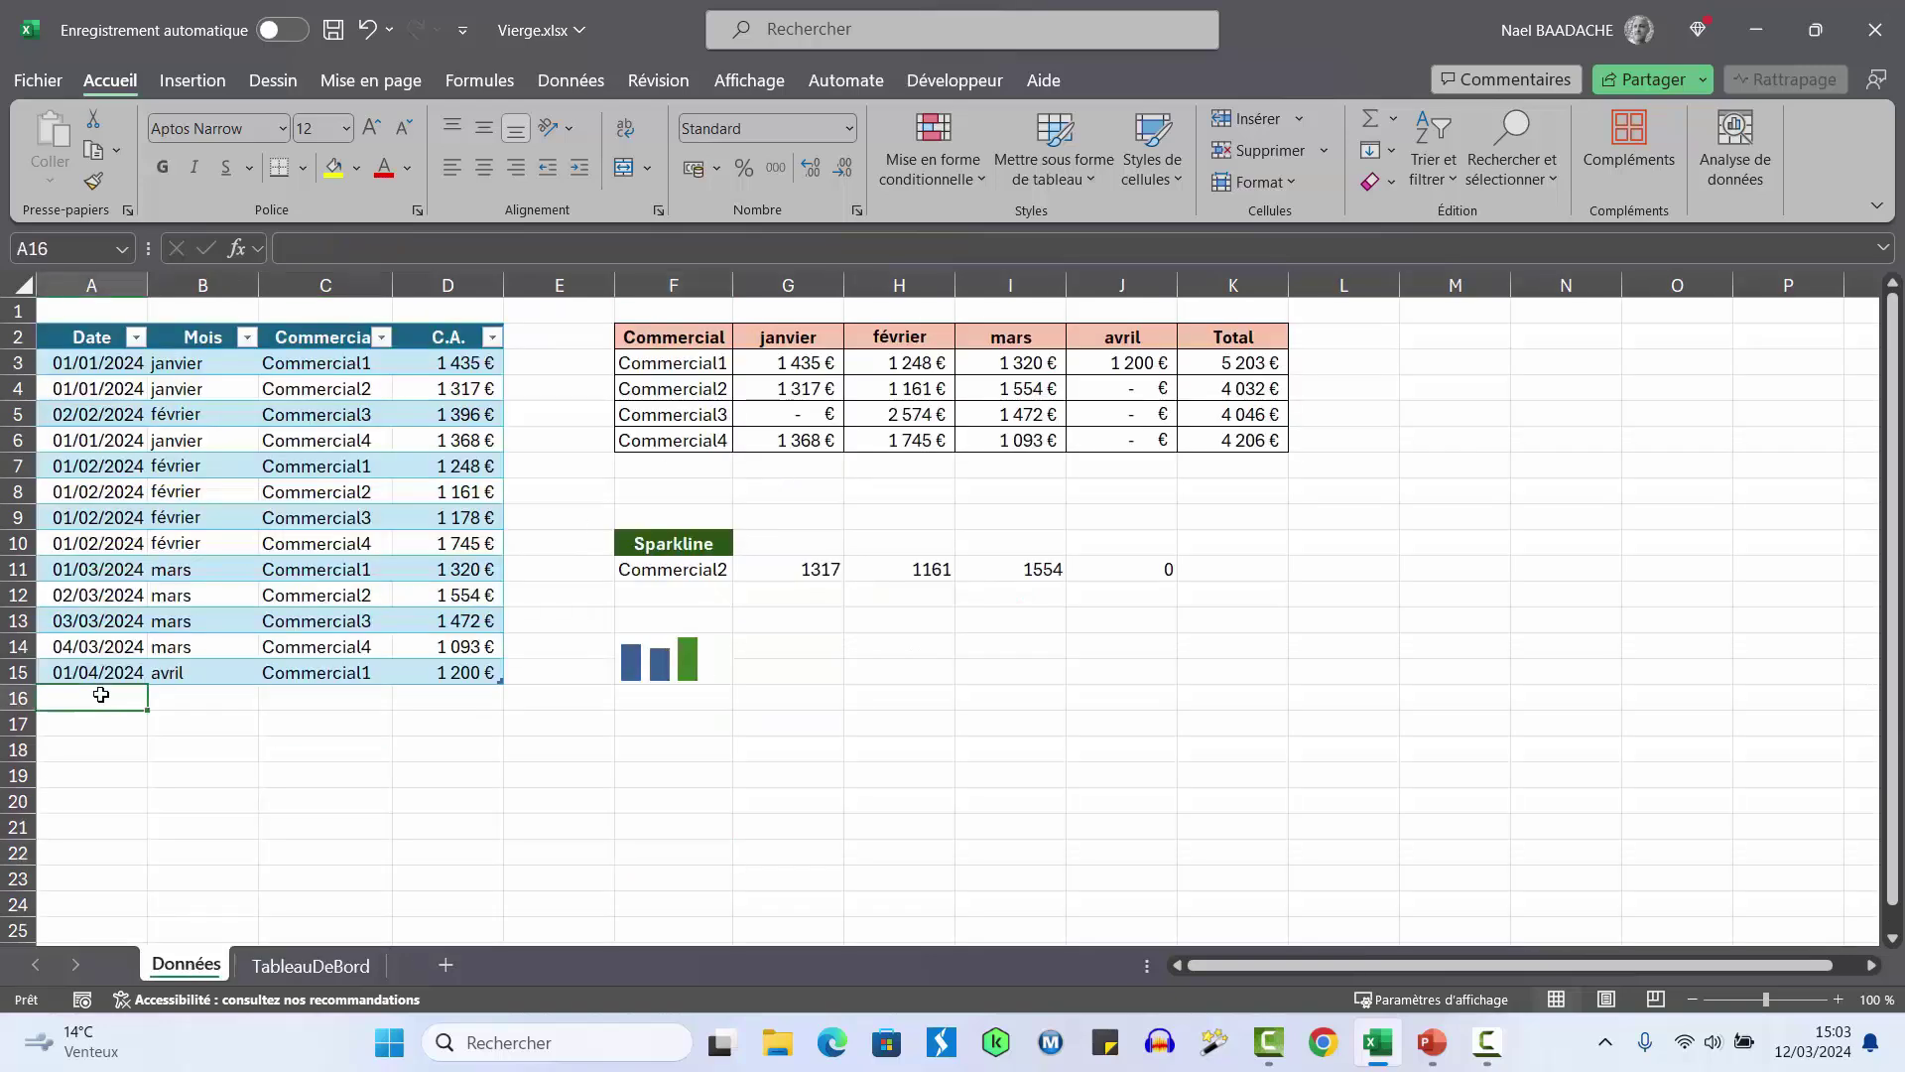
click(485, 649)
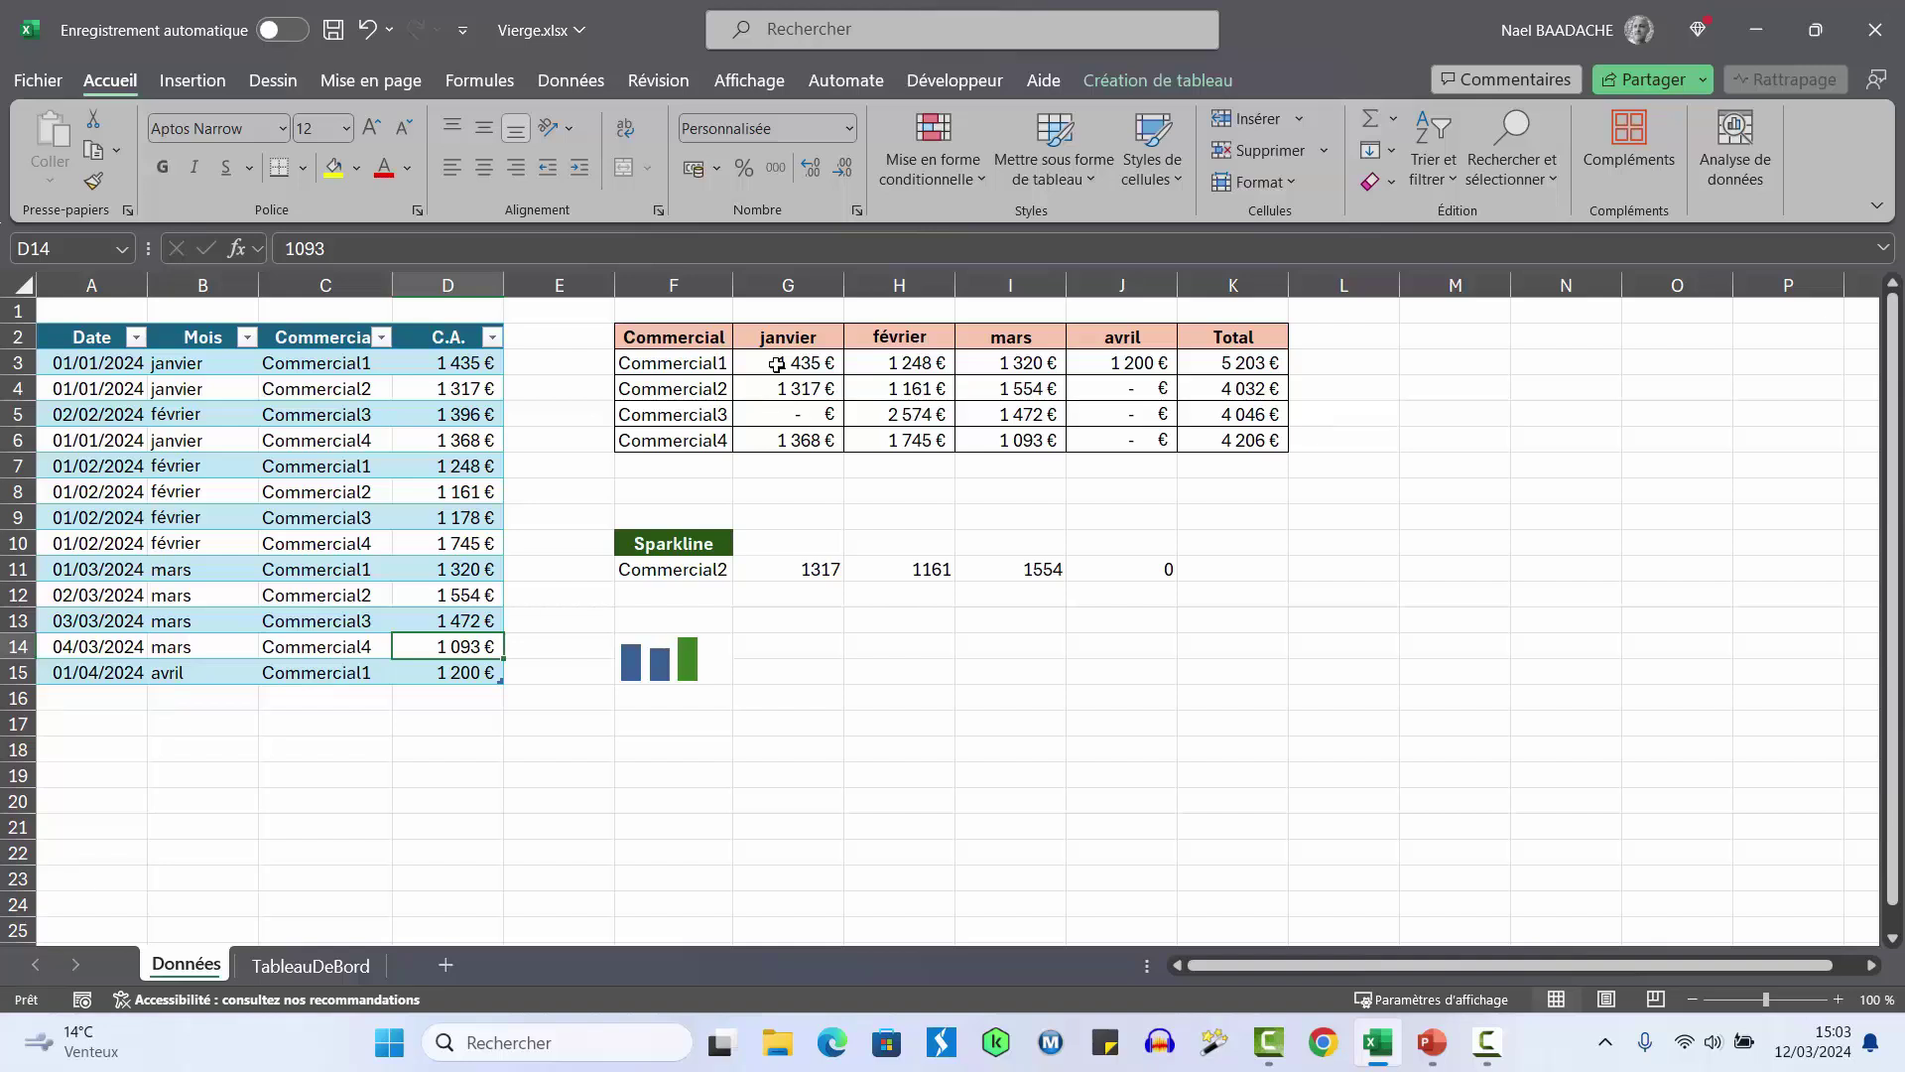
drag(777, 365, 1235, 439)
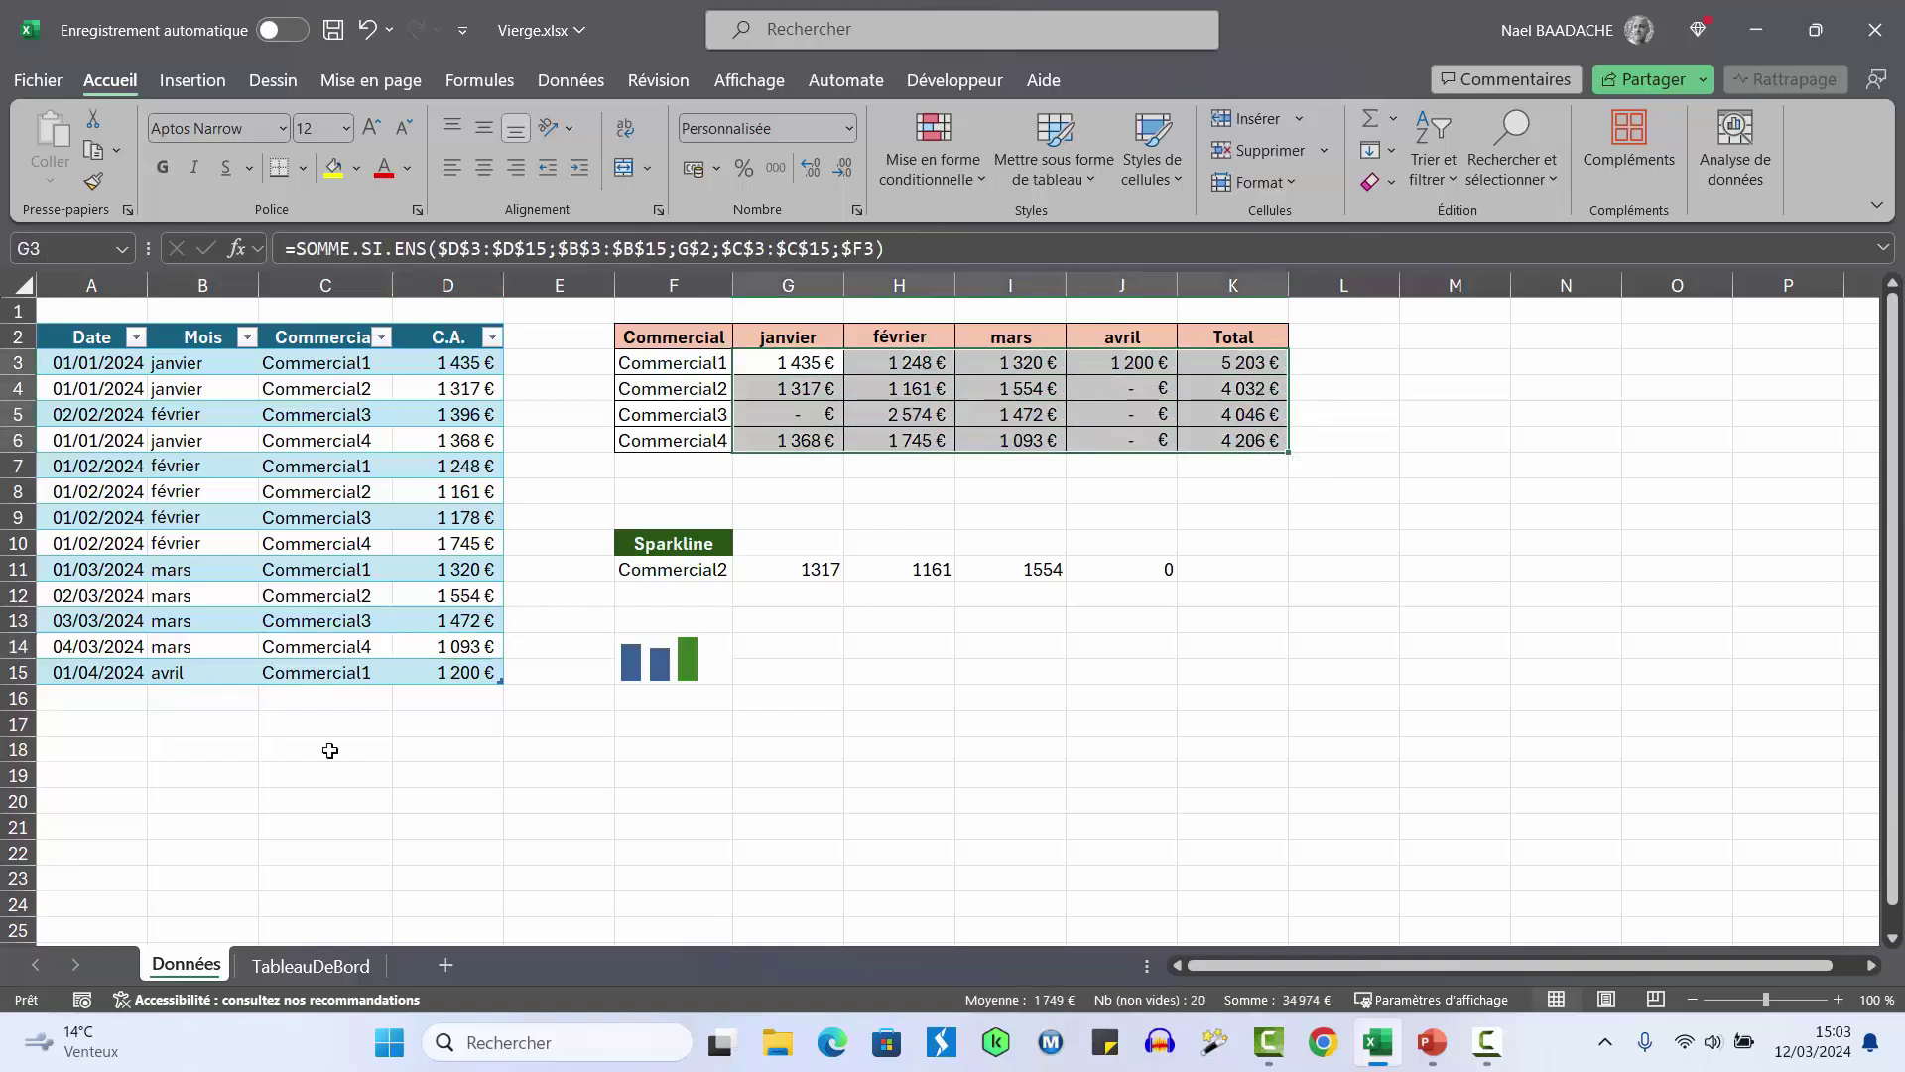
click(310, 966)
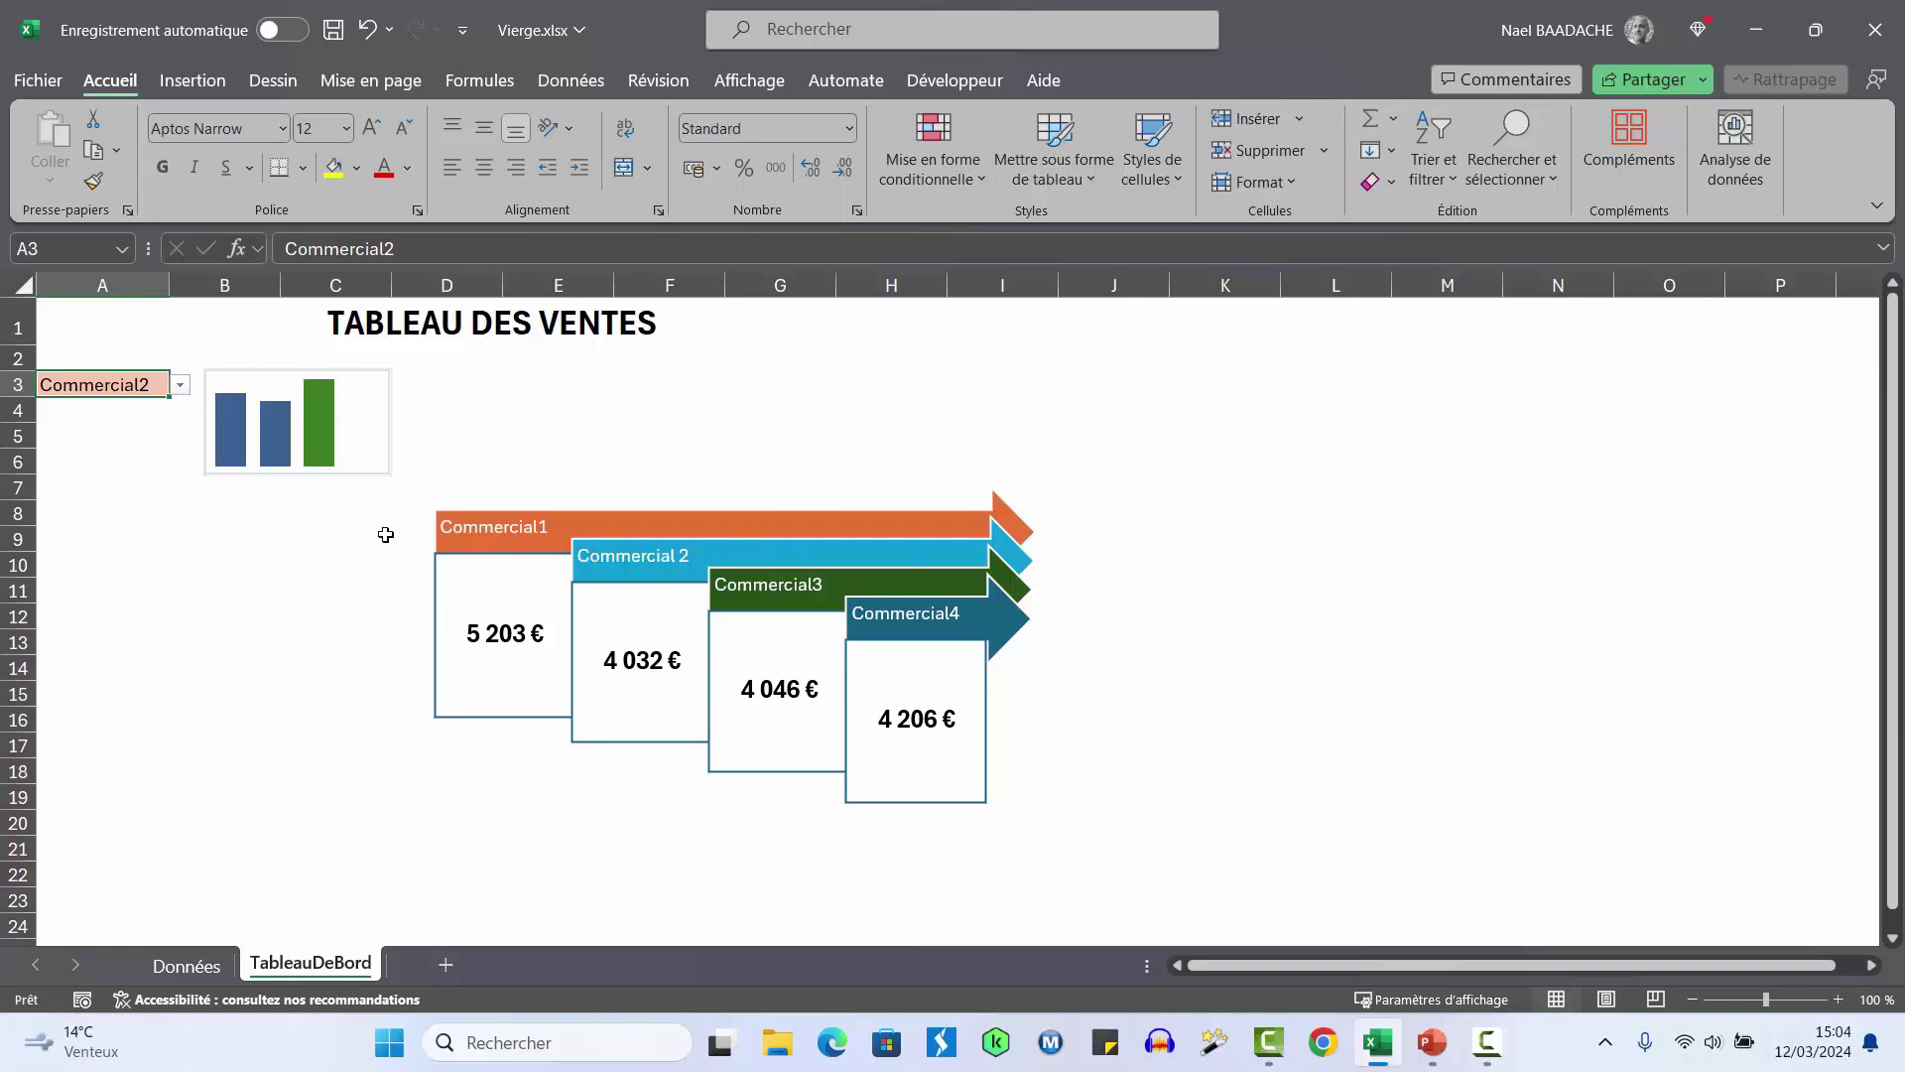
click(179, 819)
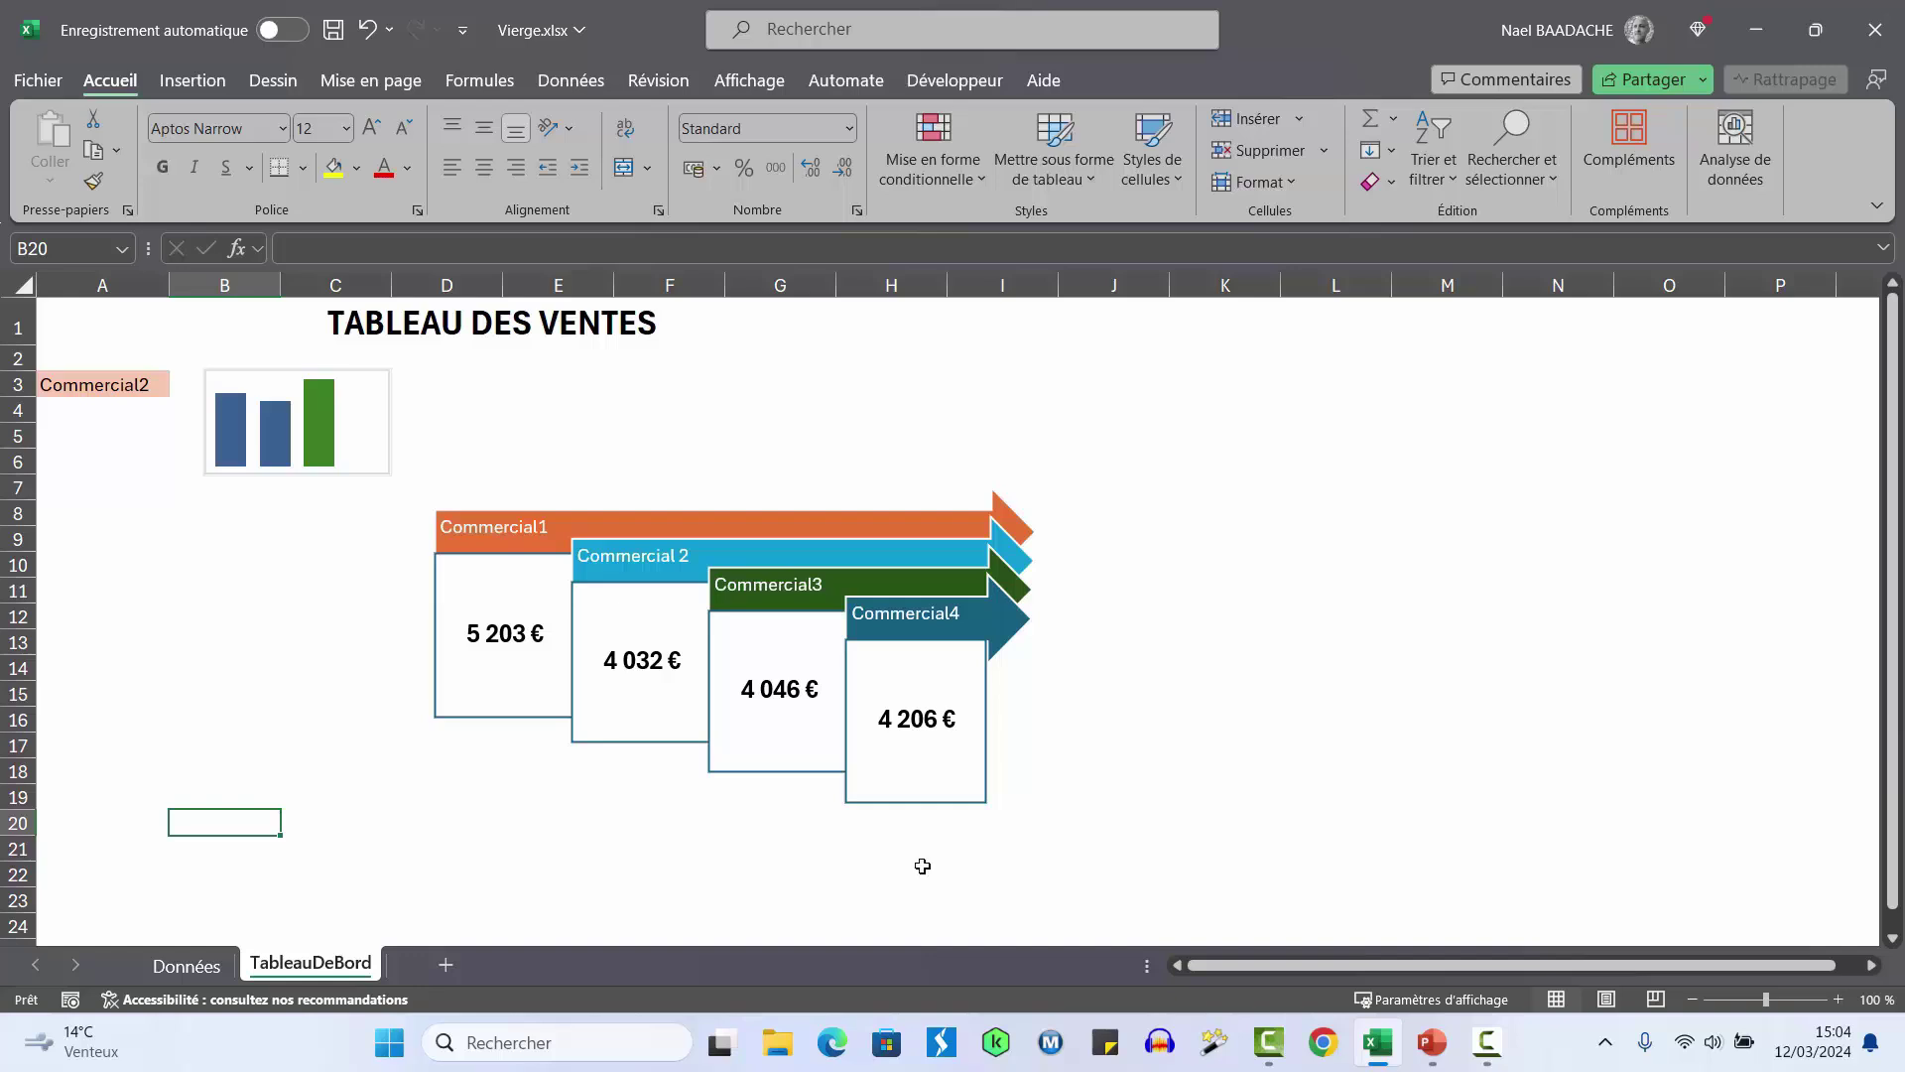
mouse_move(1814, 28)
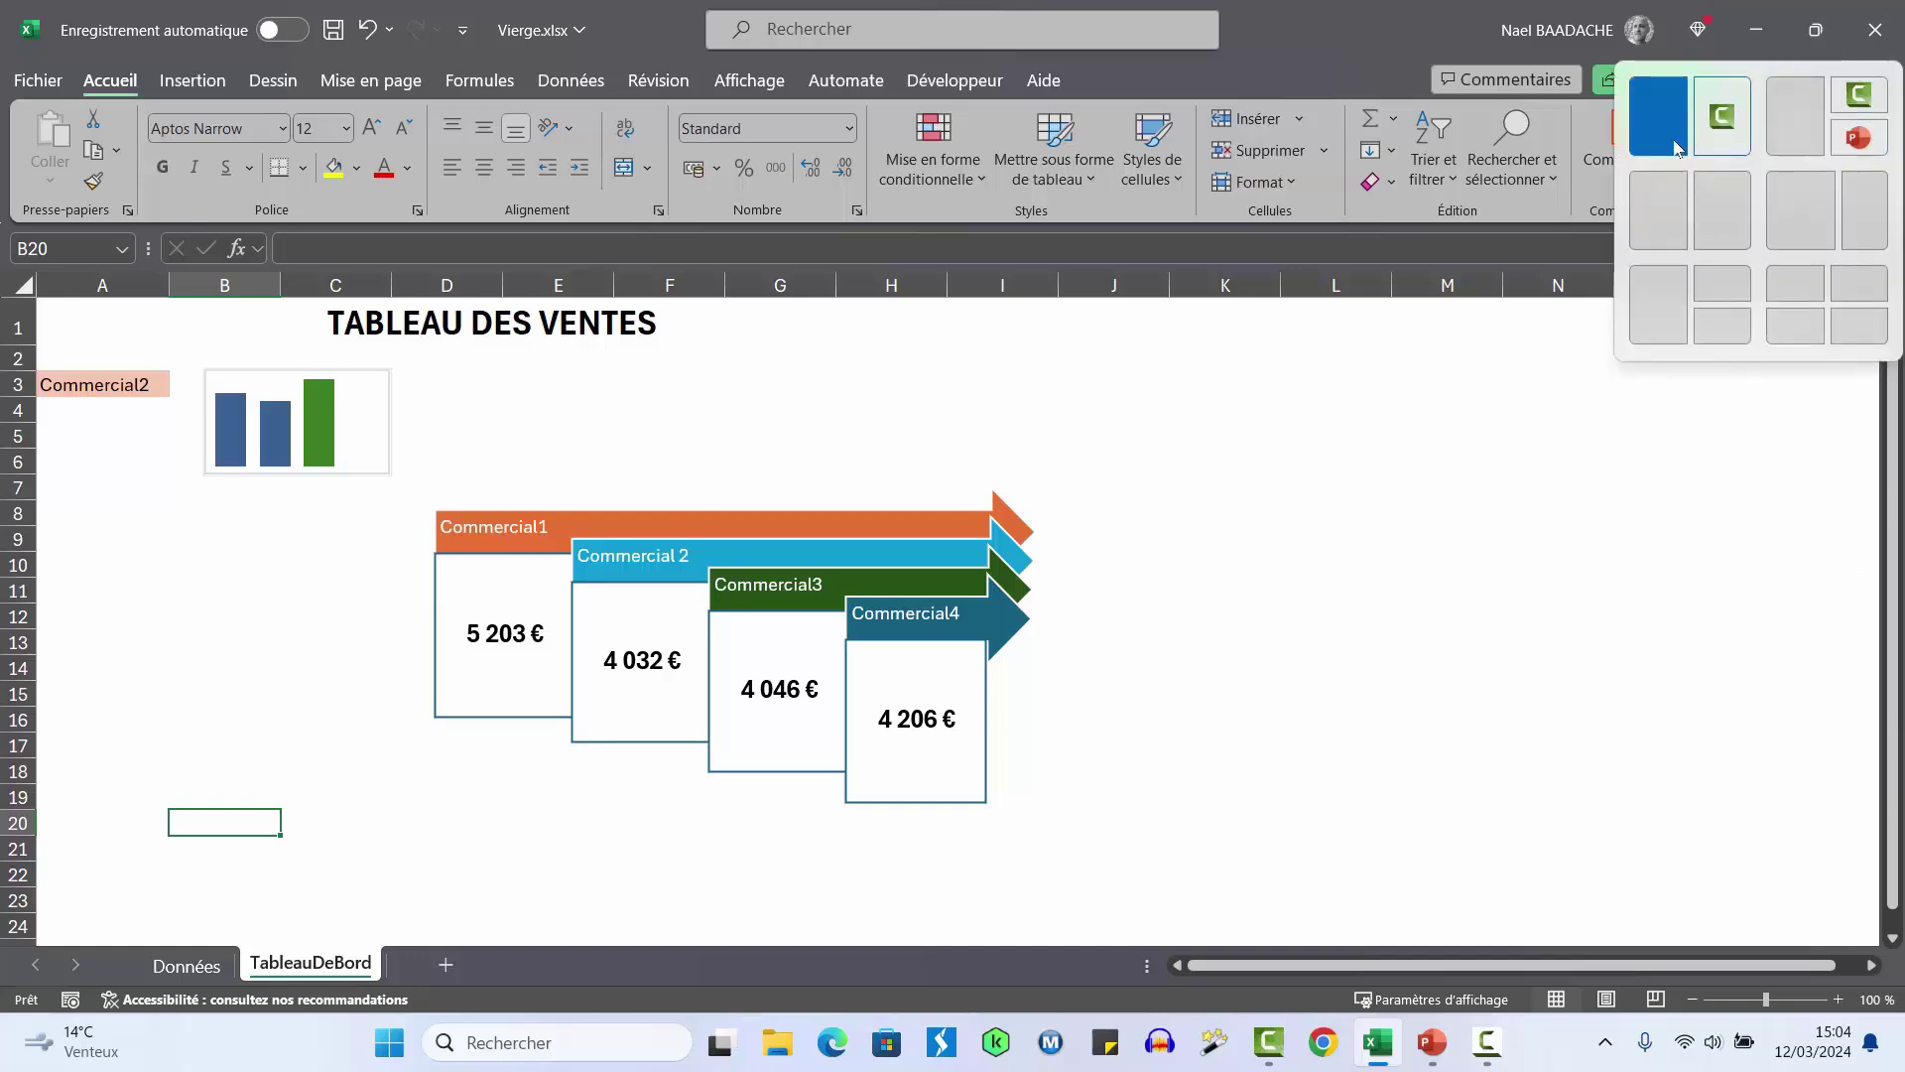
Arrange Excel and PowerPoint side by side, with focus back on Excel
click(1675, 147)
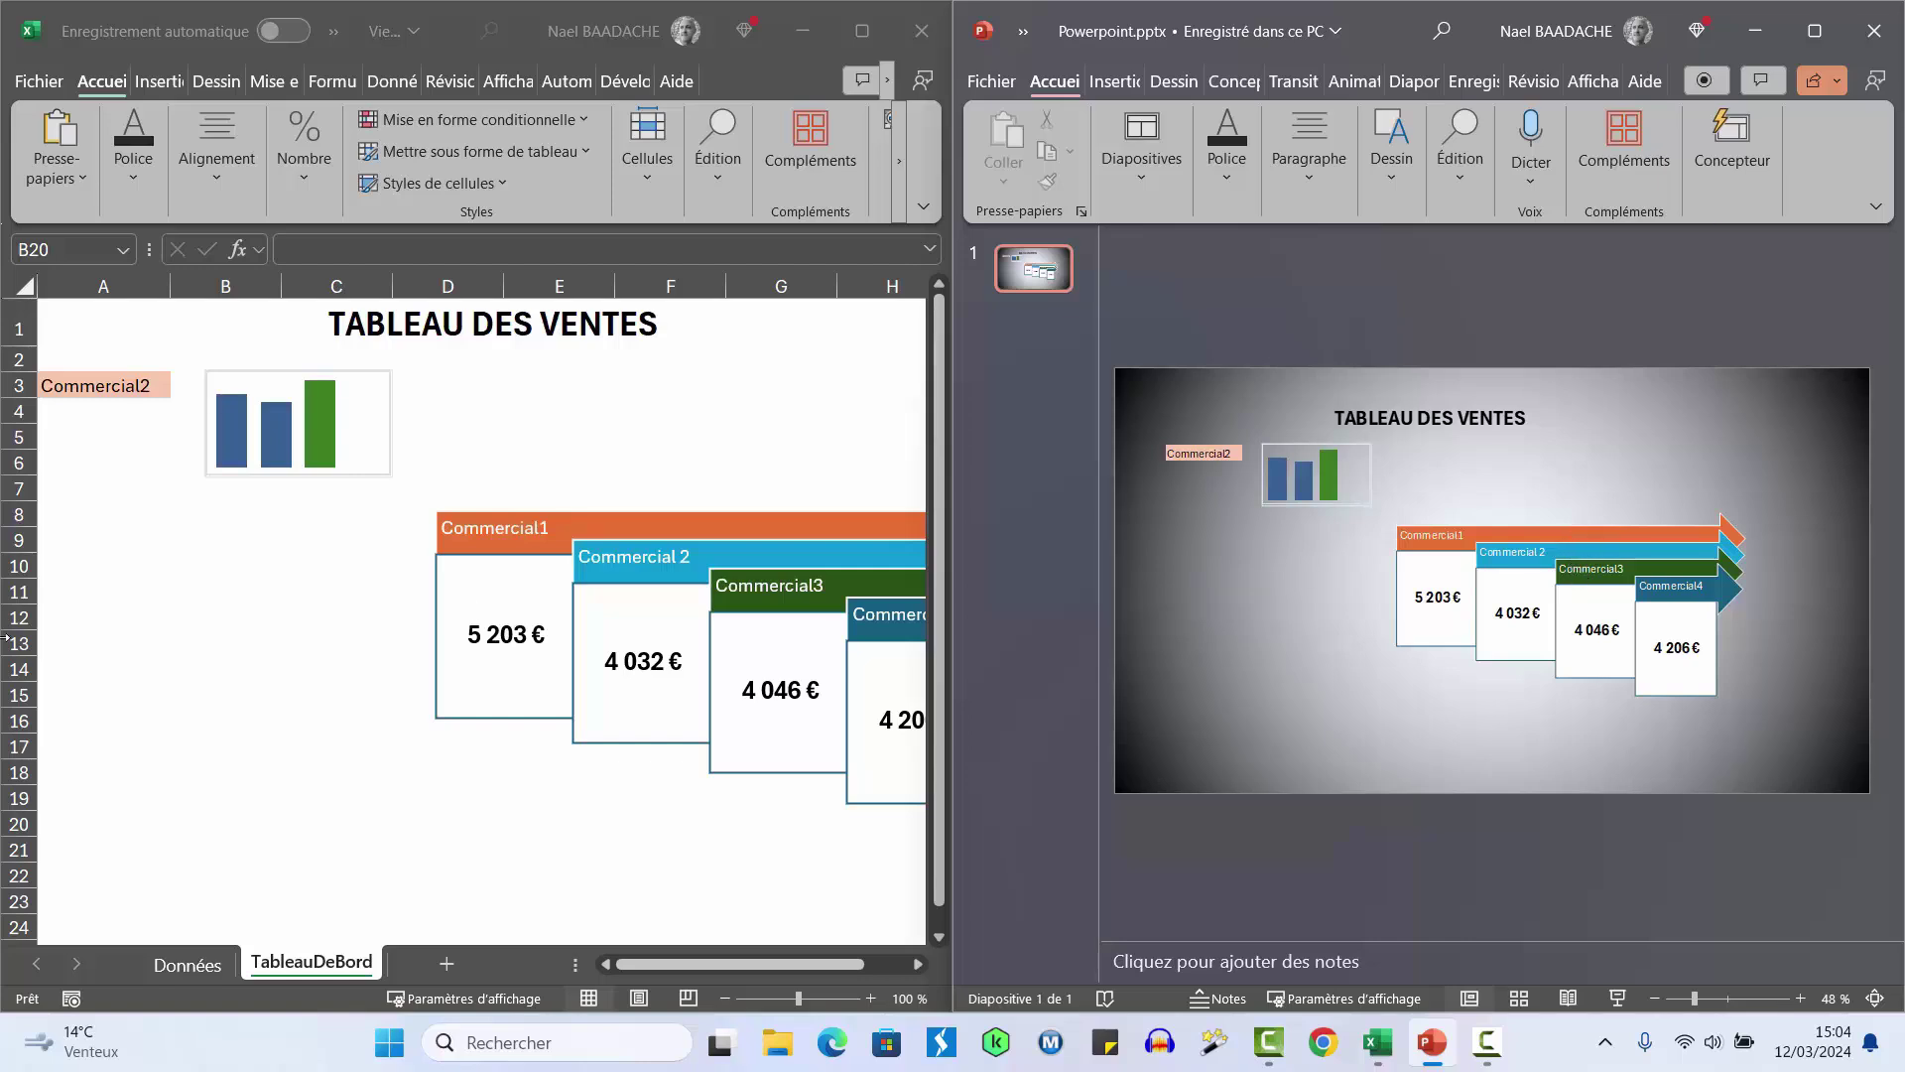
click(258, 635)
click(257, 610)
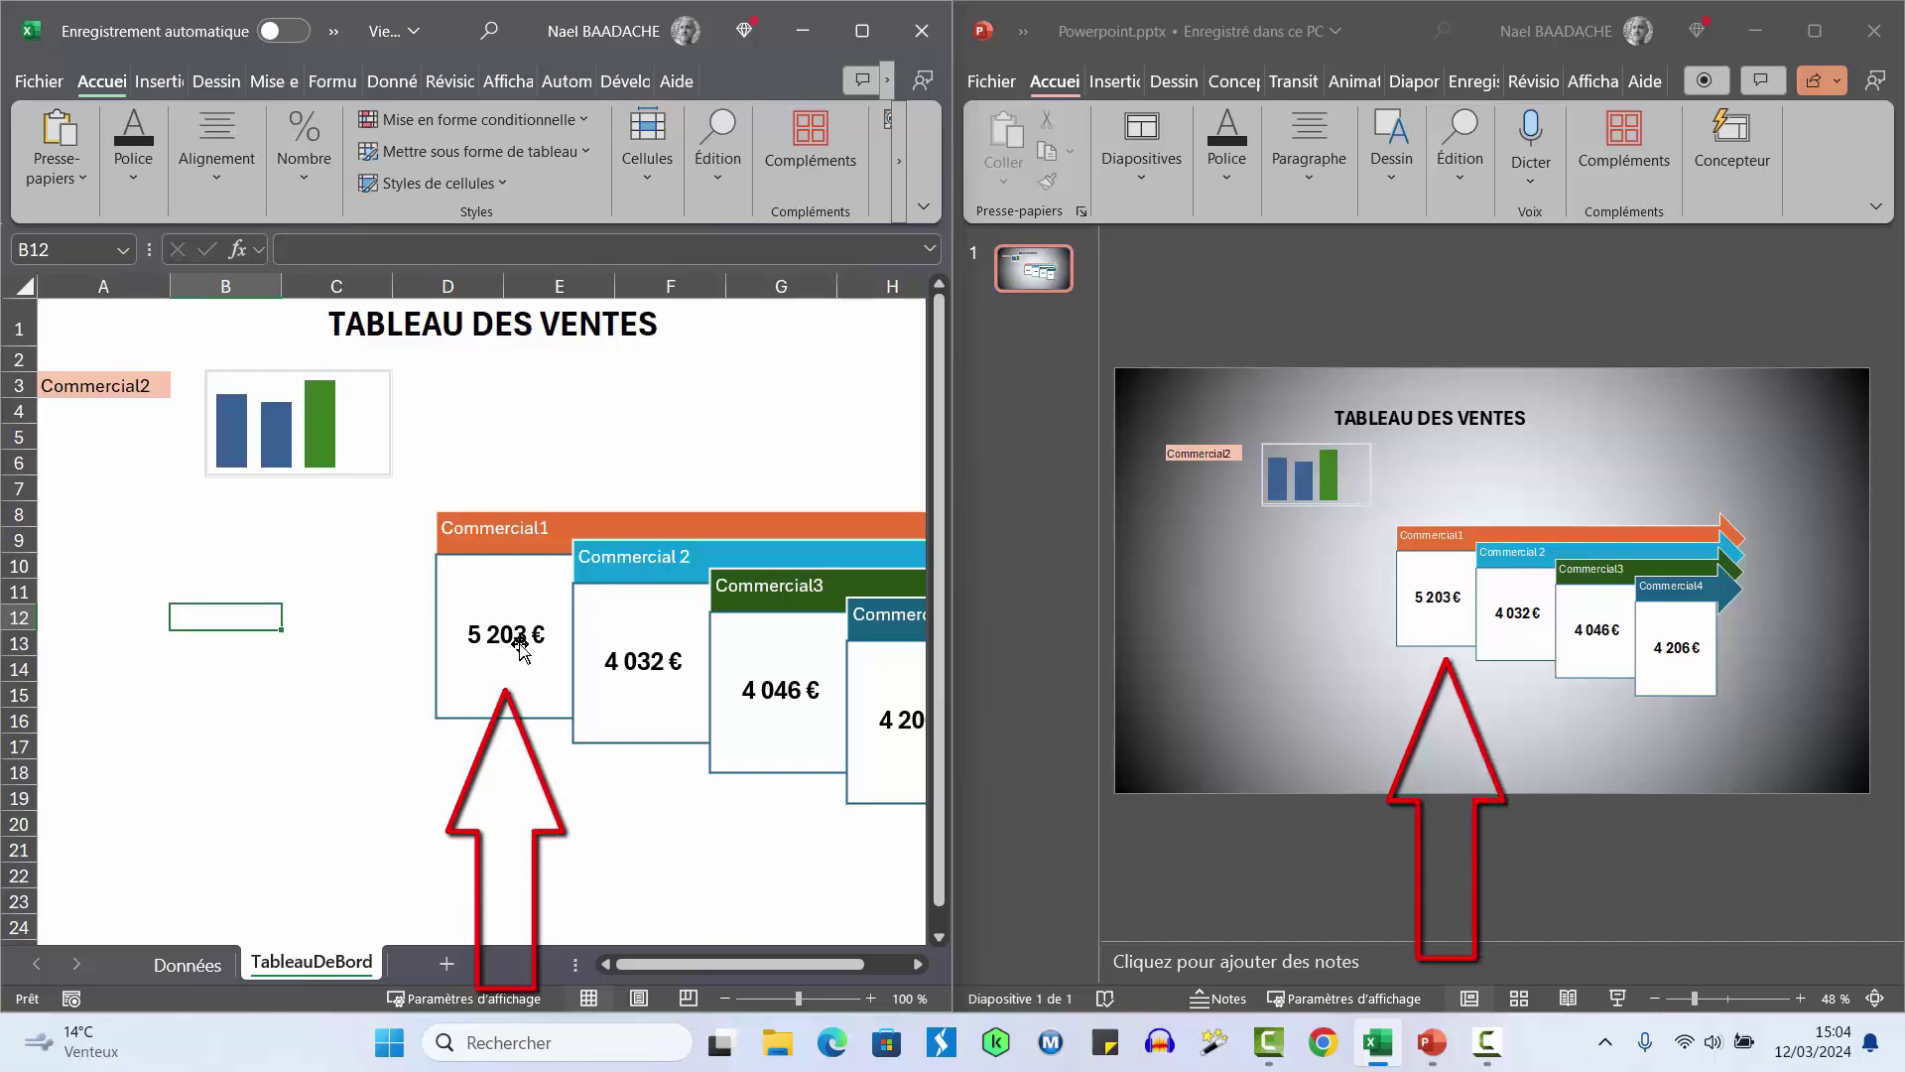
Inspect Commercial1's total formula in K3 on the Données sheet
click(188, 962)
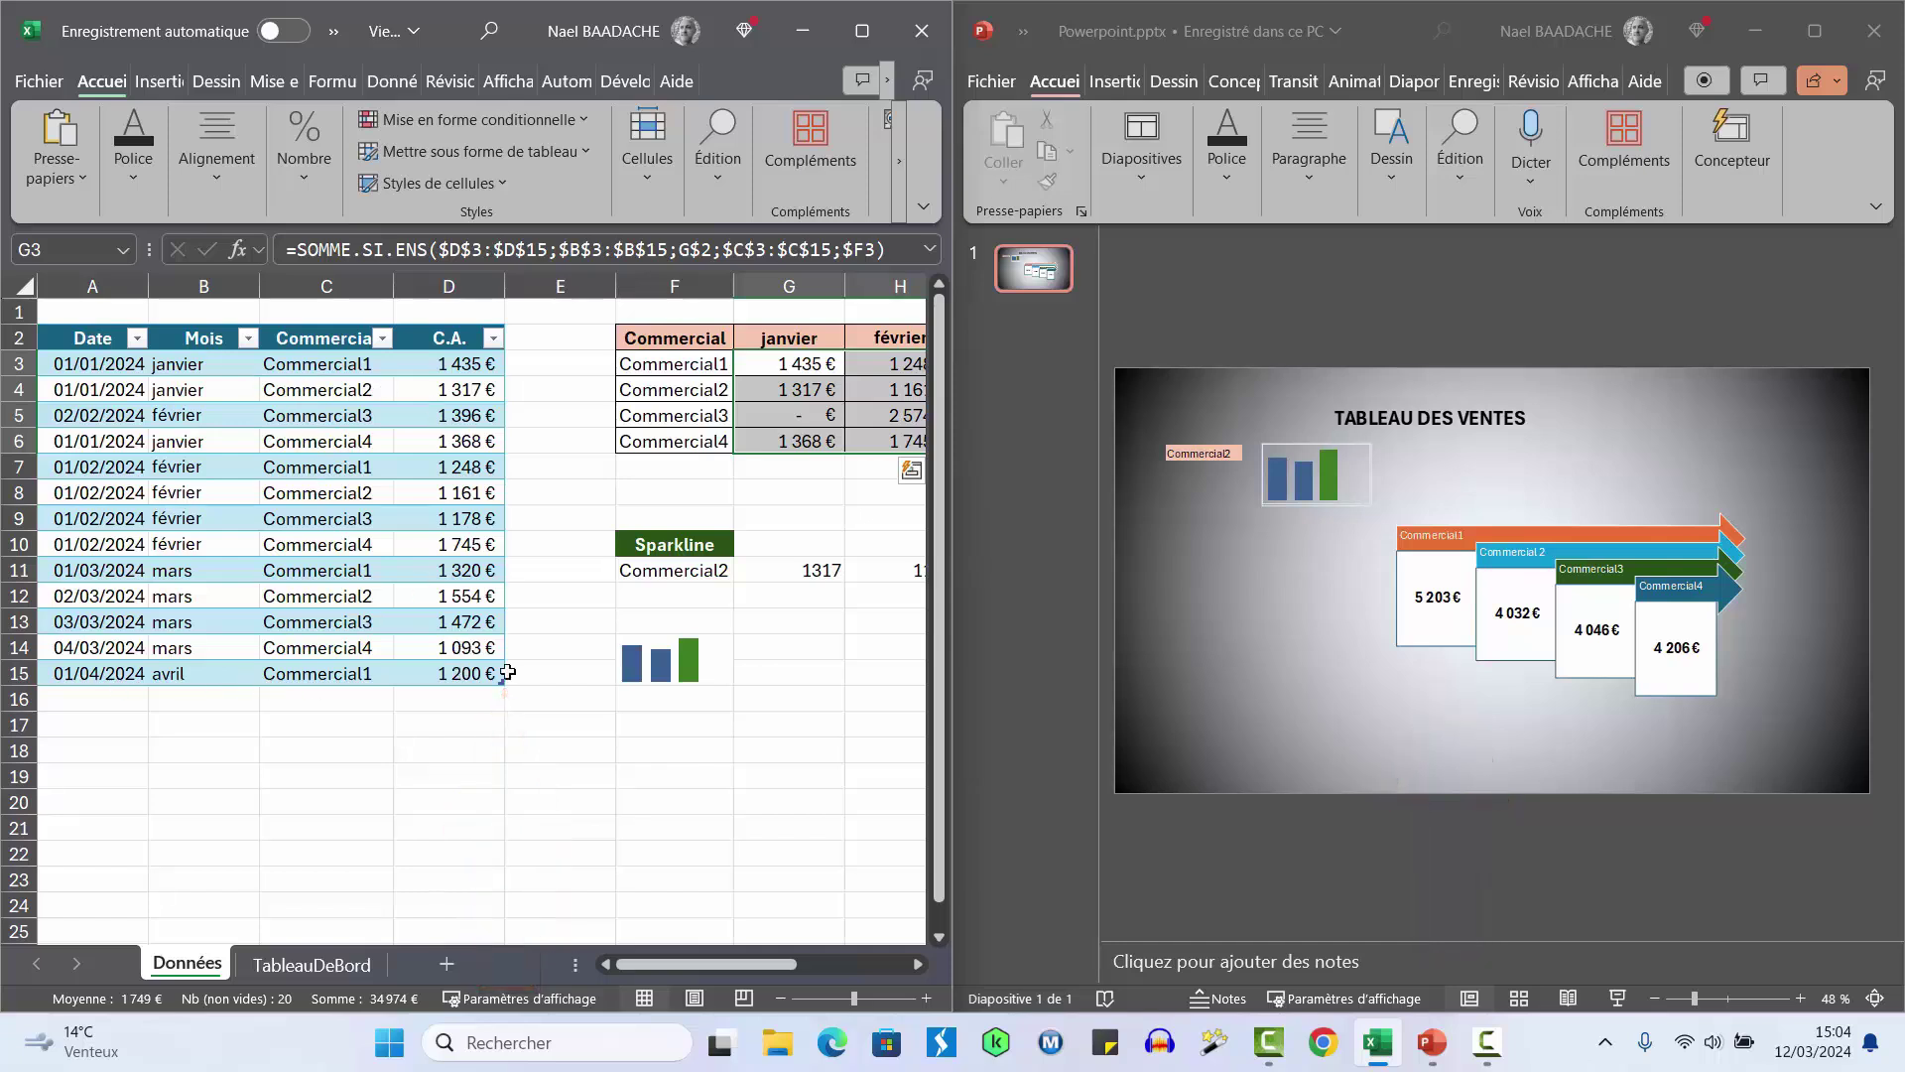
drag(613, 963, 729, 963)
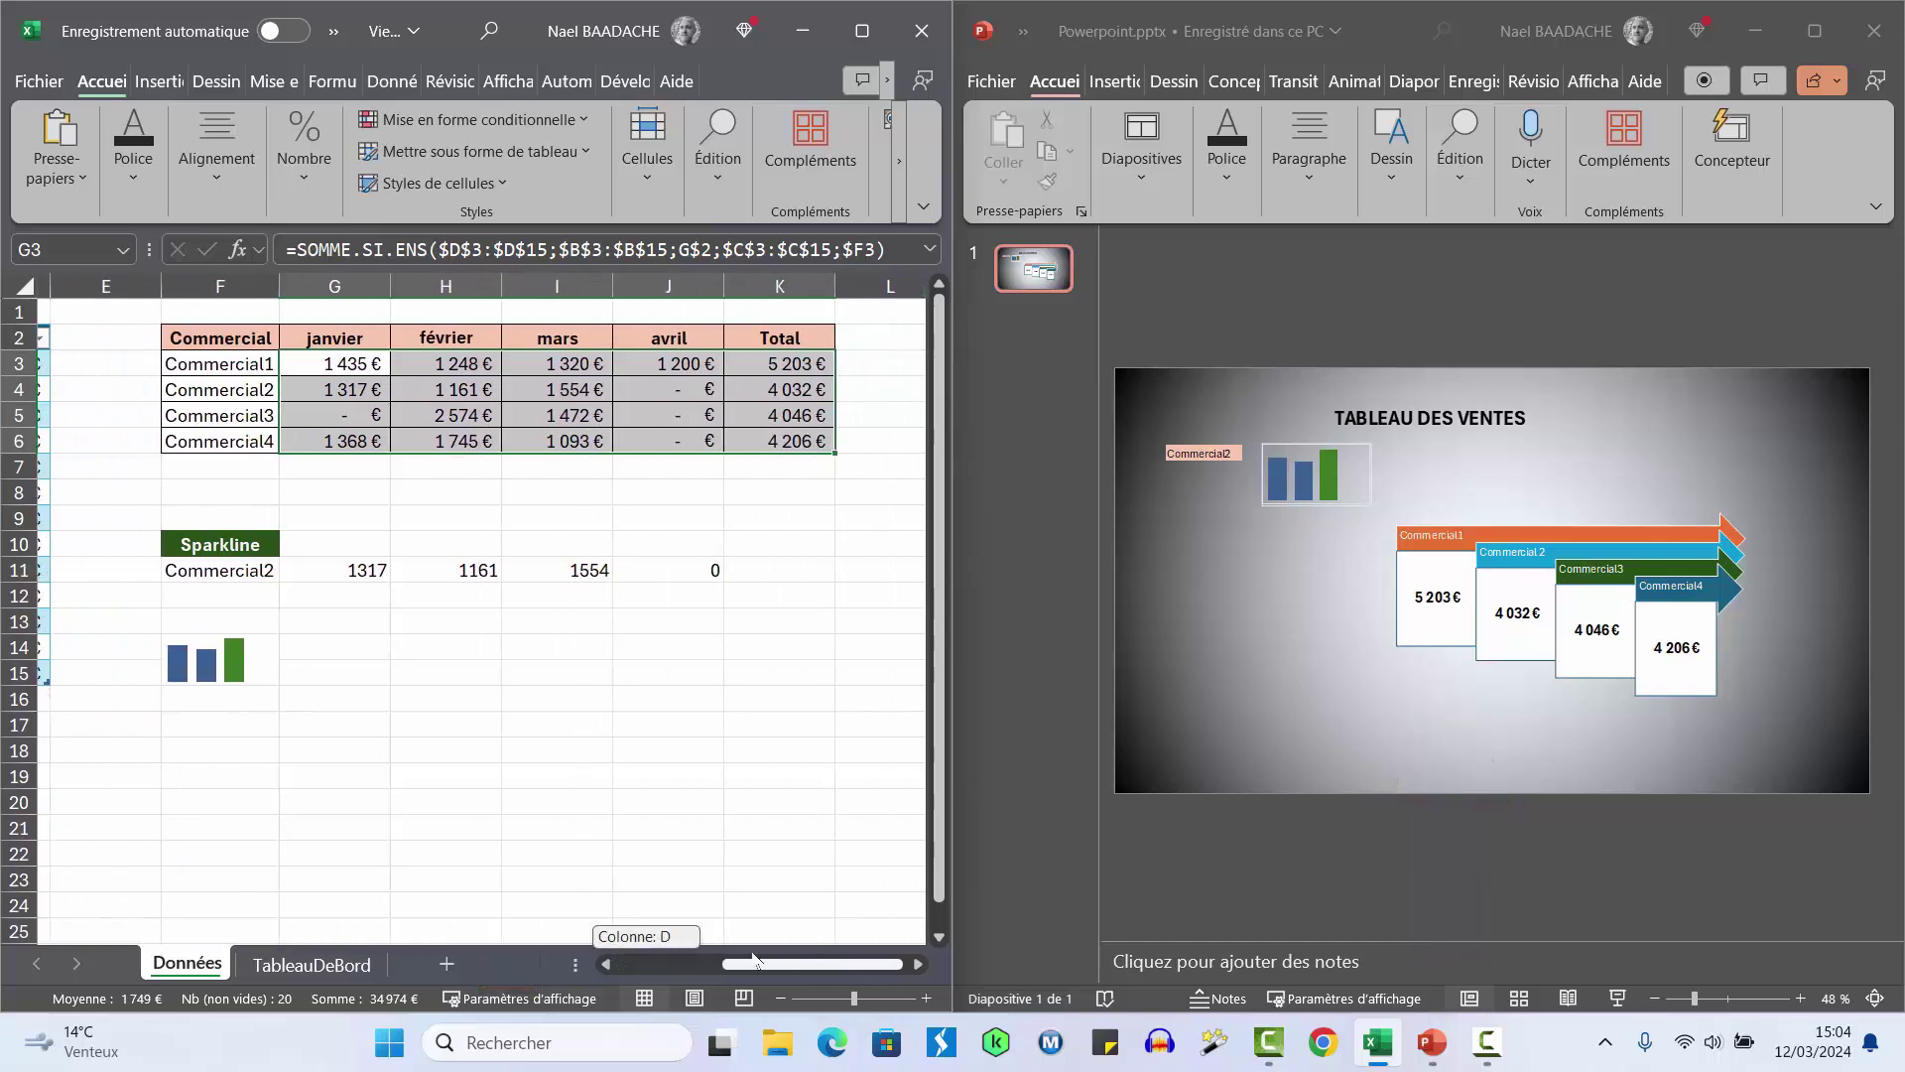
click(780, 365)
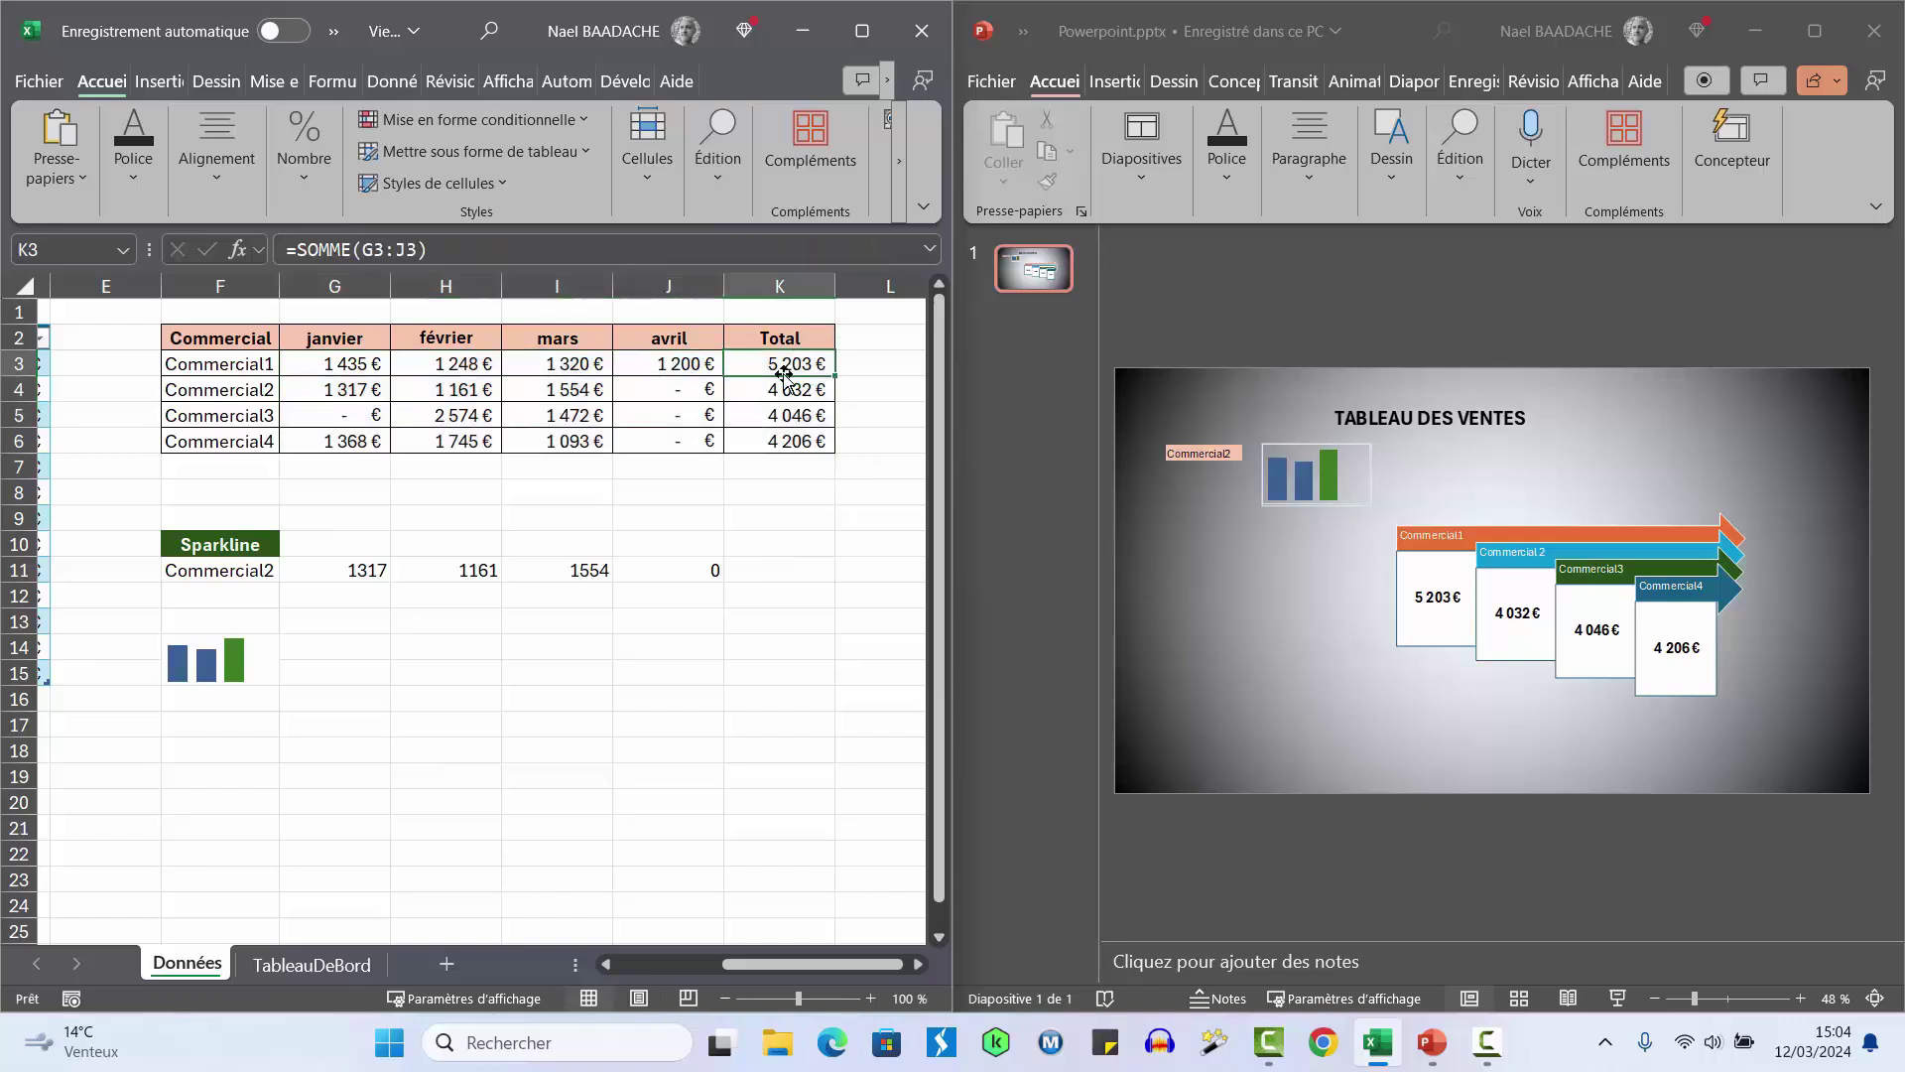
drag(764, 968, 658, 968)
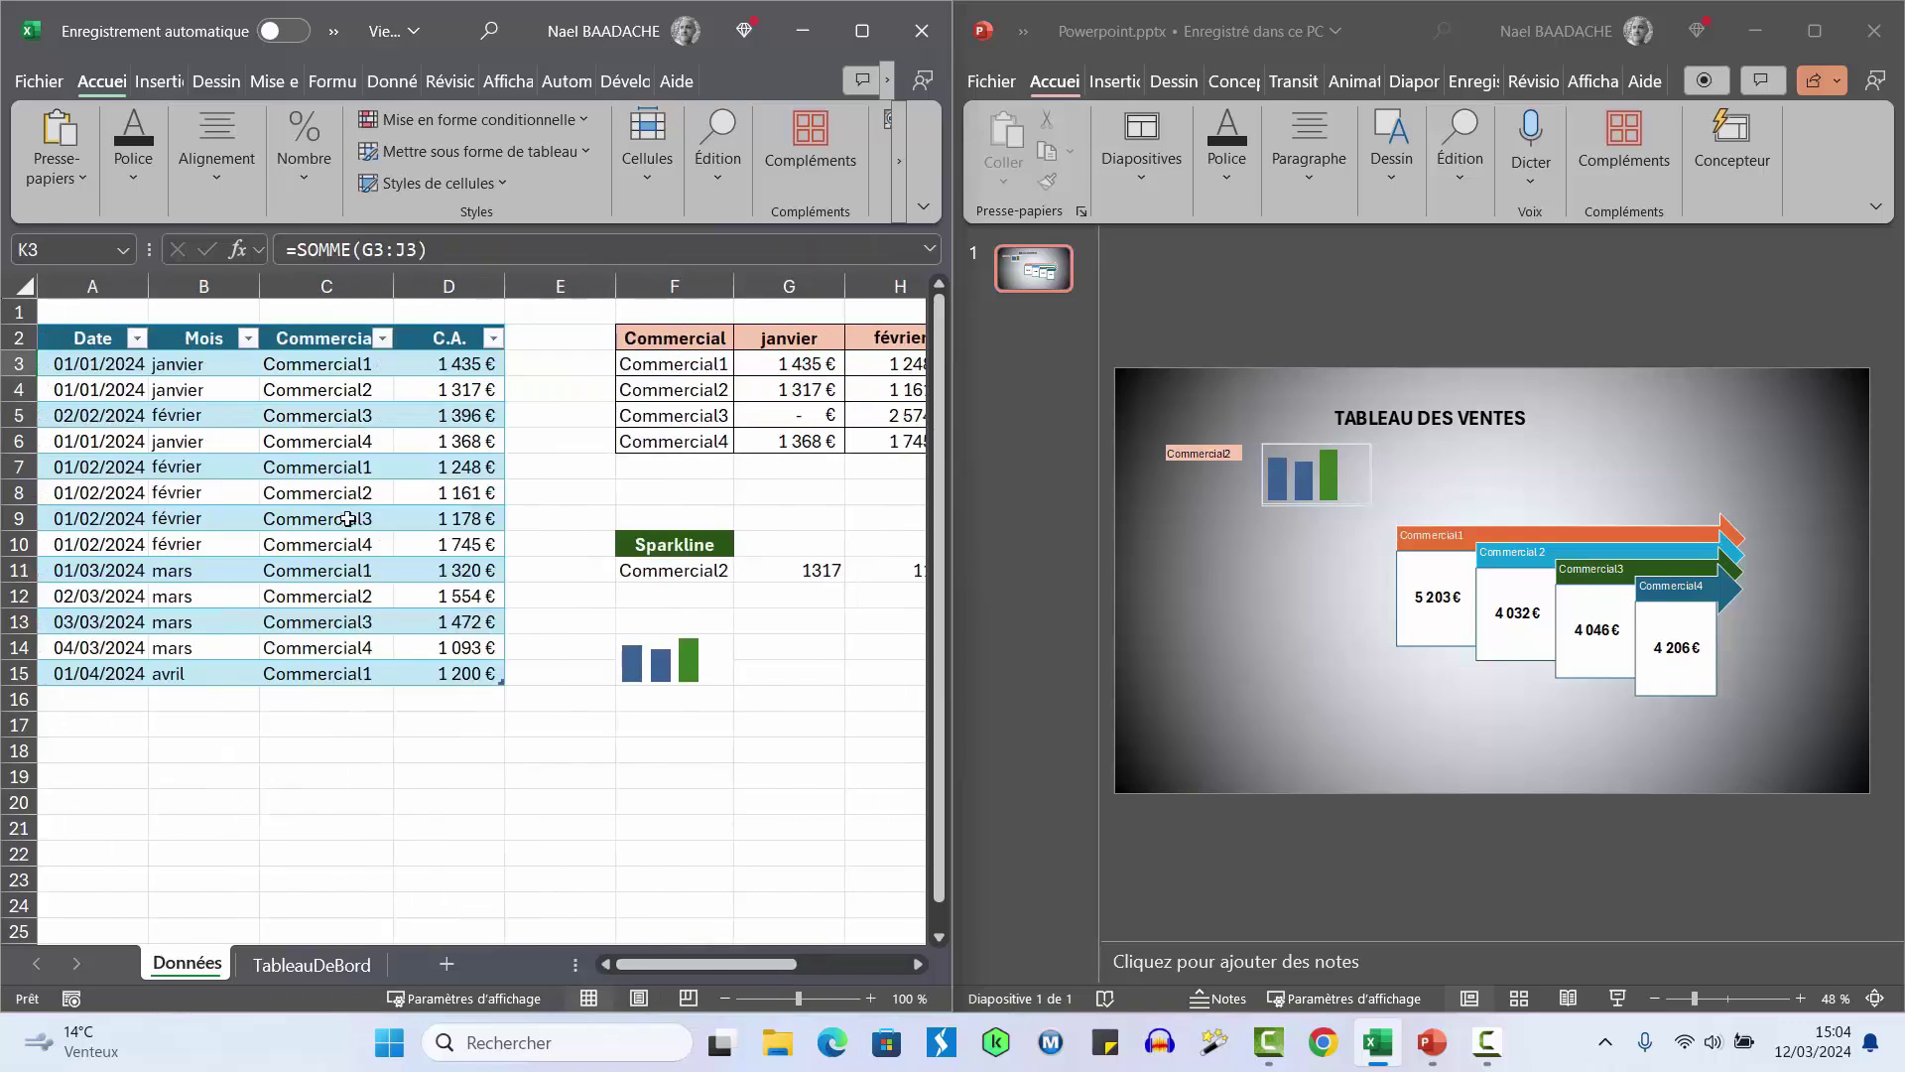
Change the April sale in D15 to 3 000 € and confirm Commercial1's updated total
click(461, 673)
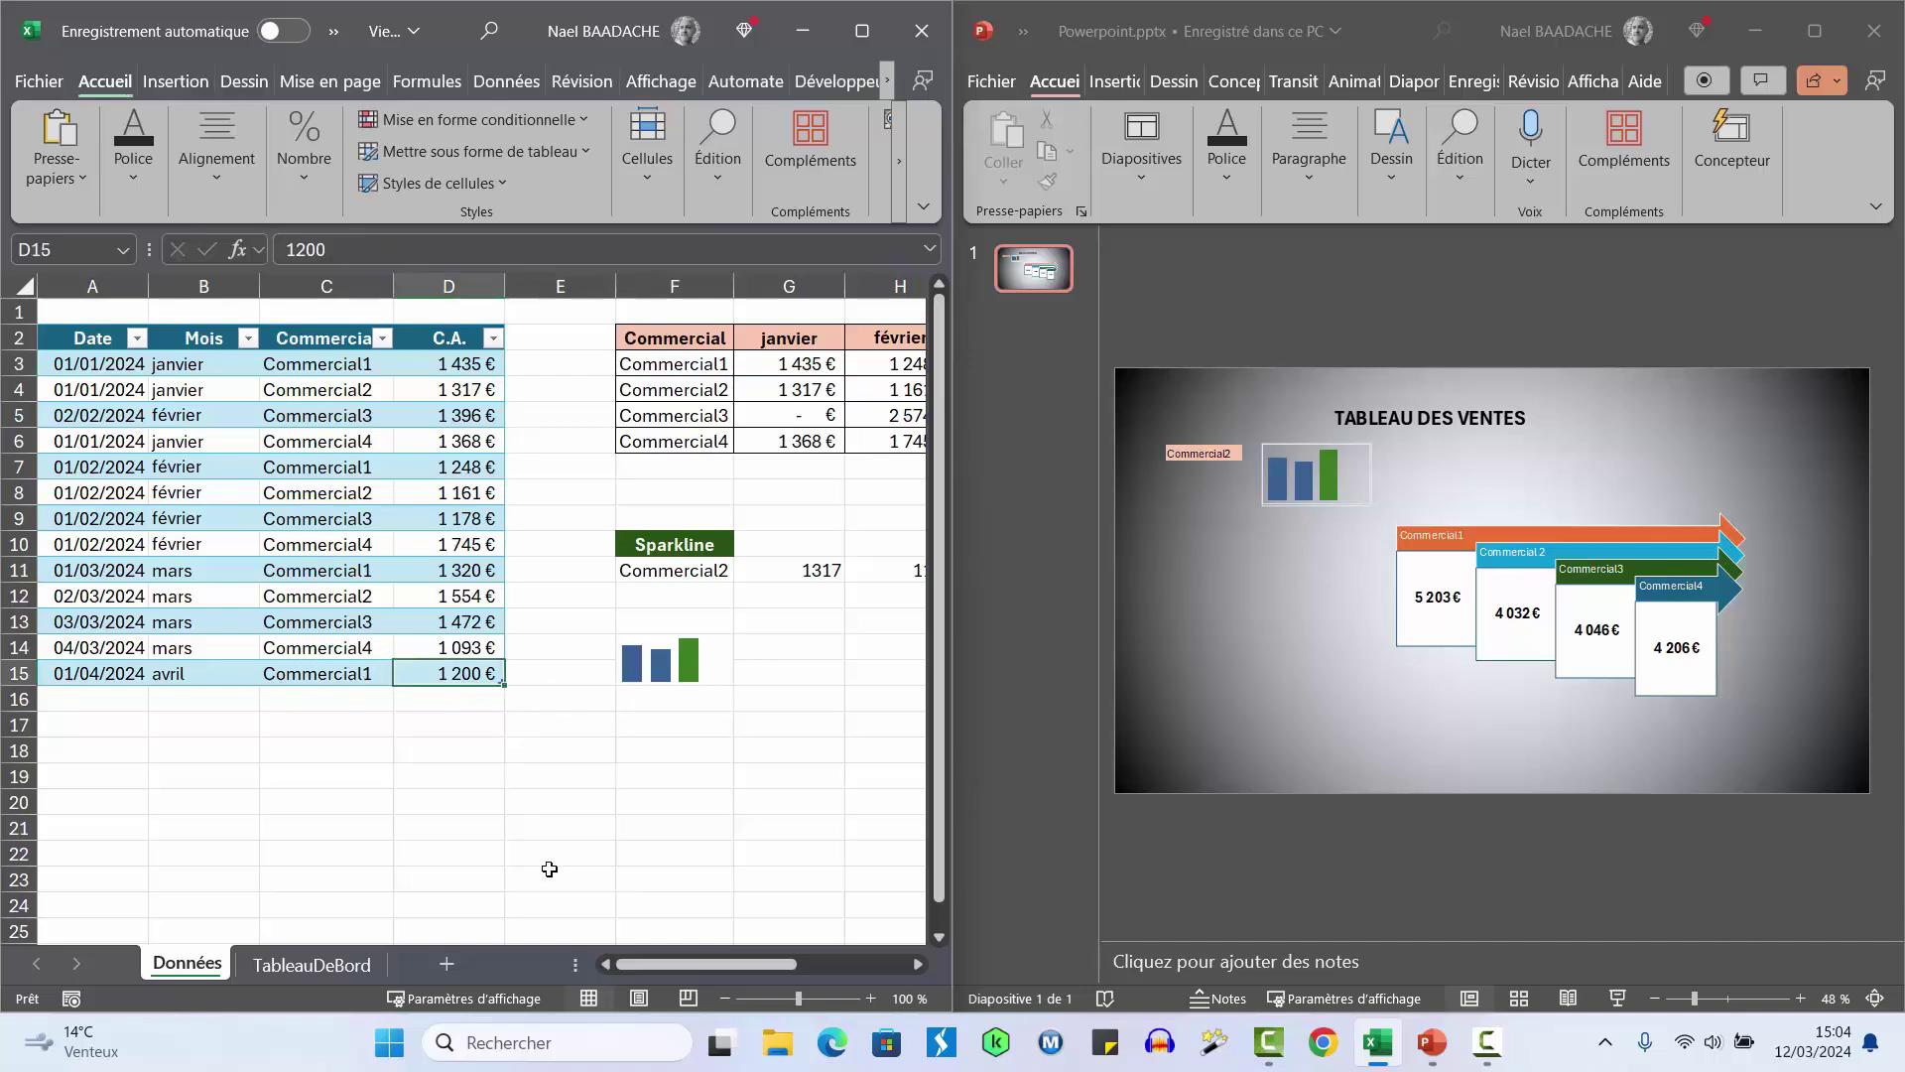
text(3 000)
key(Return)
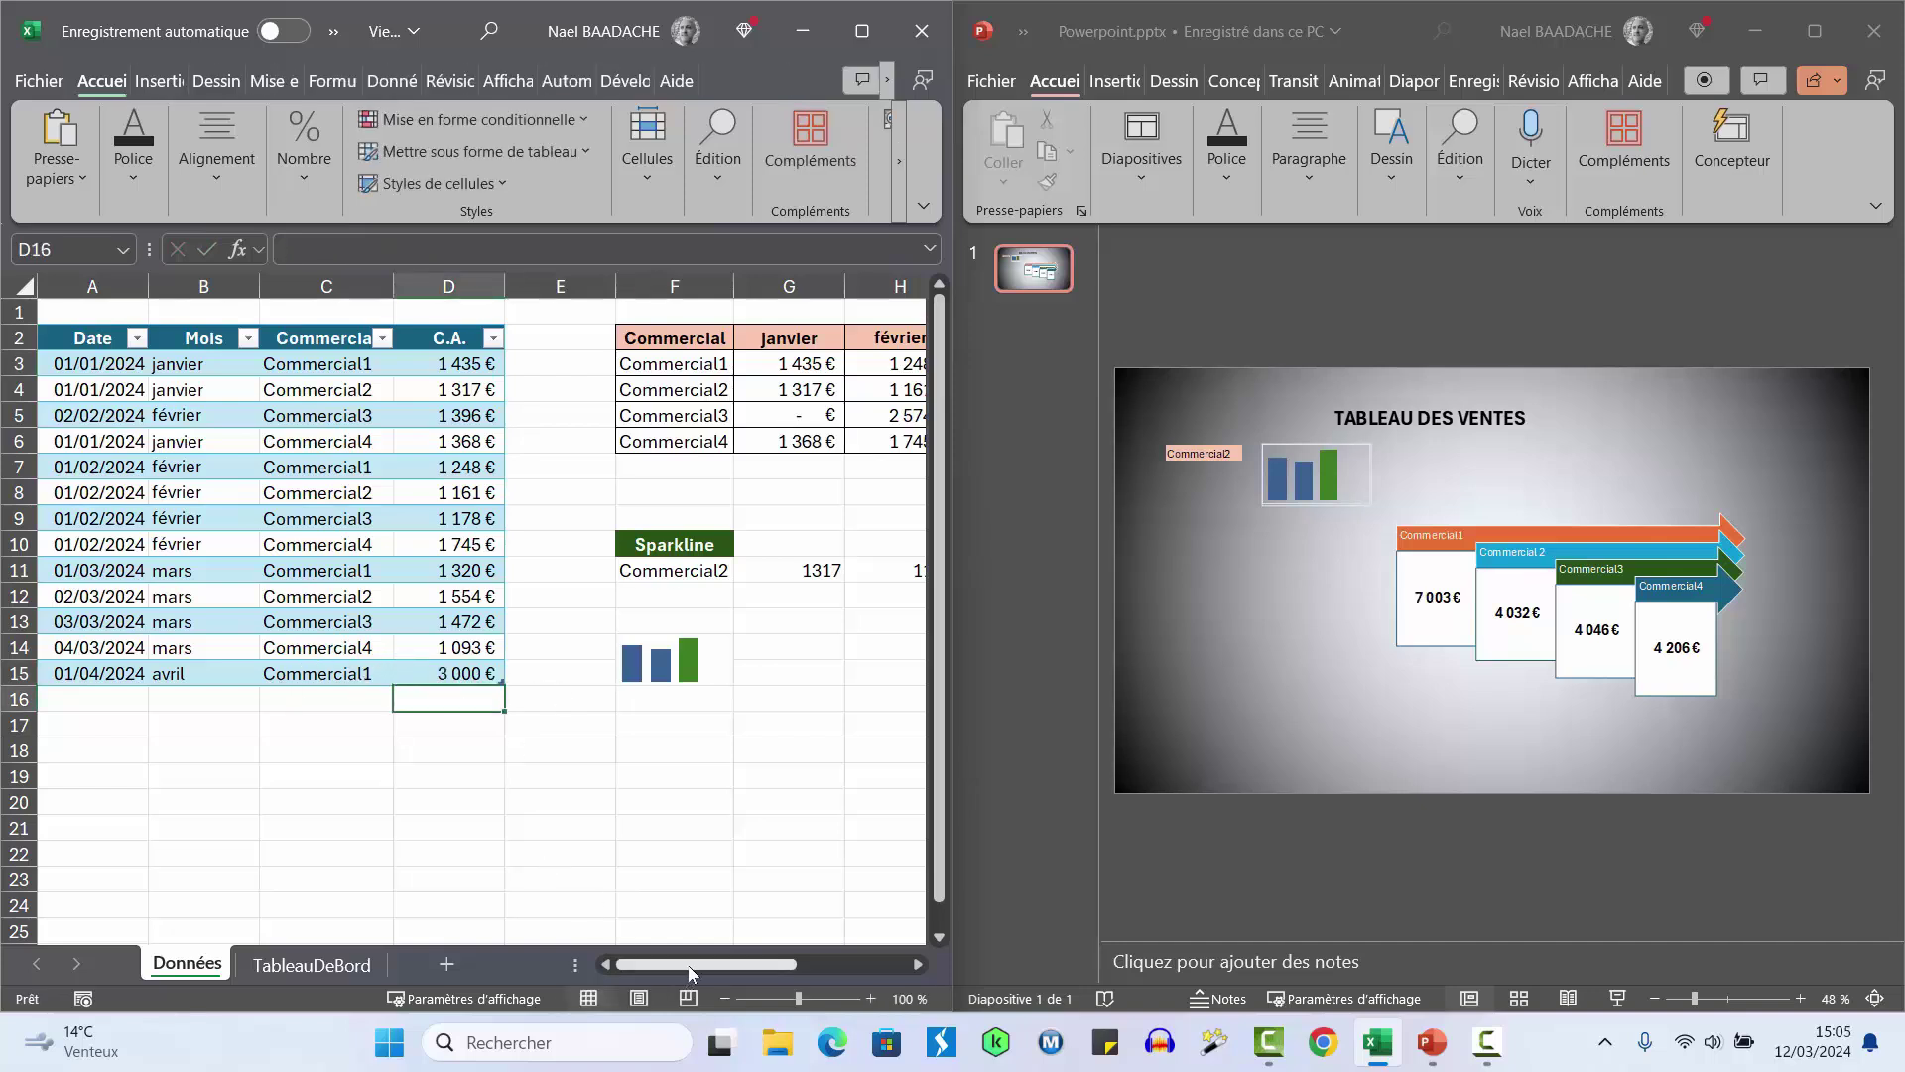
drag(635, 963, 750, 964)
click(778, 368)
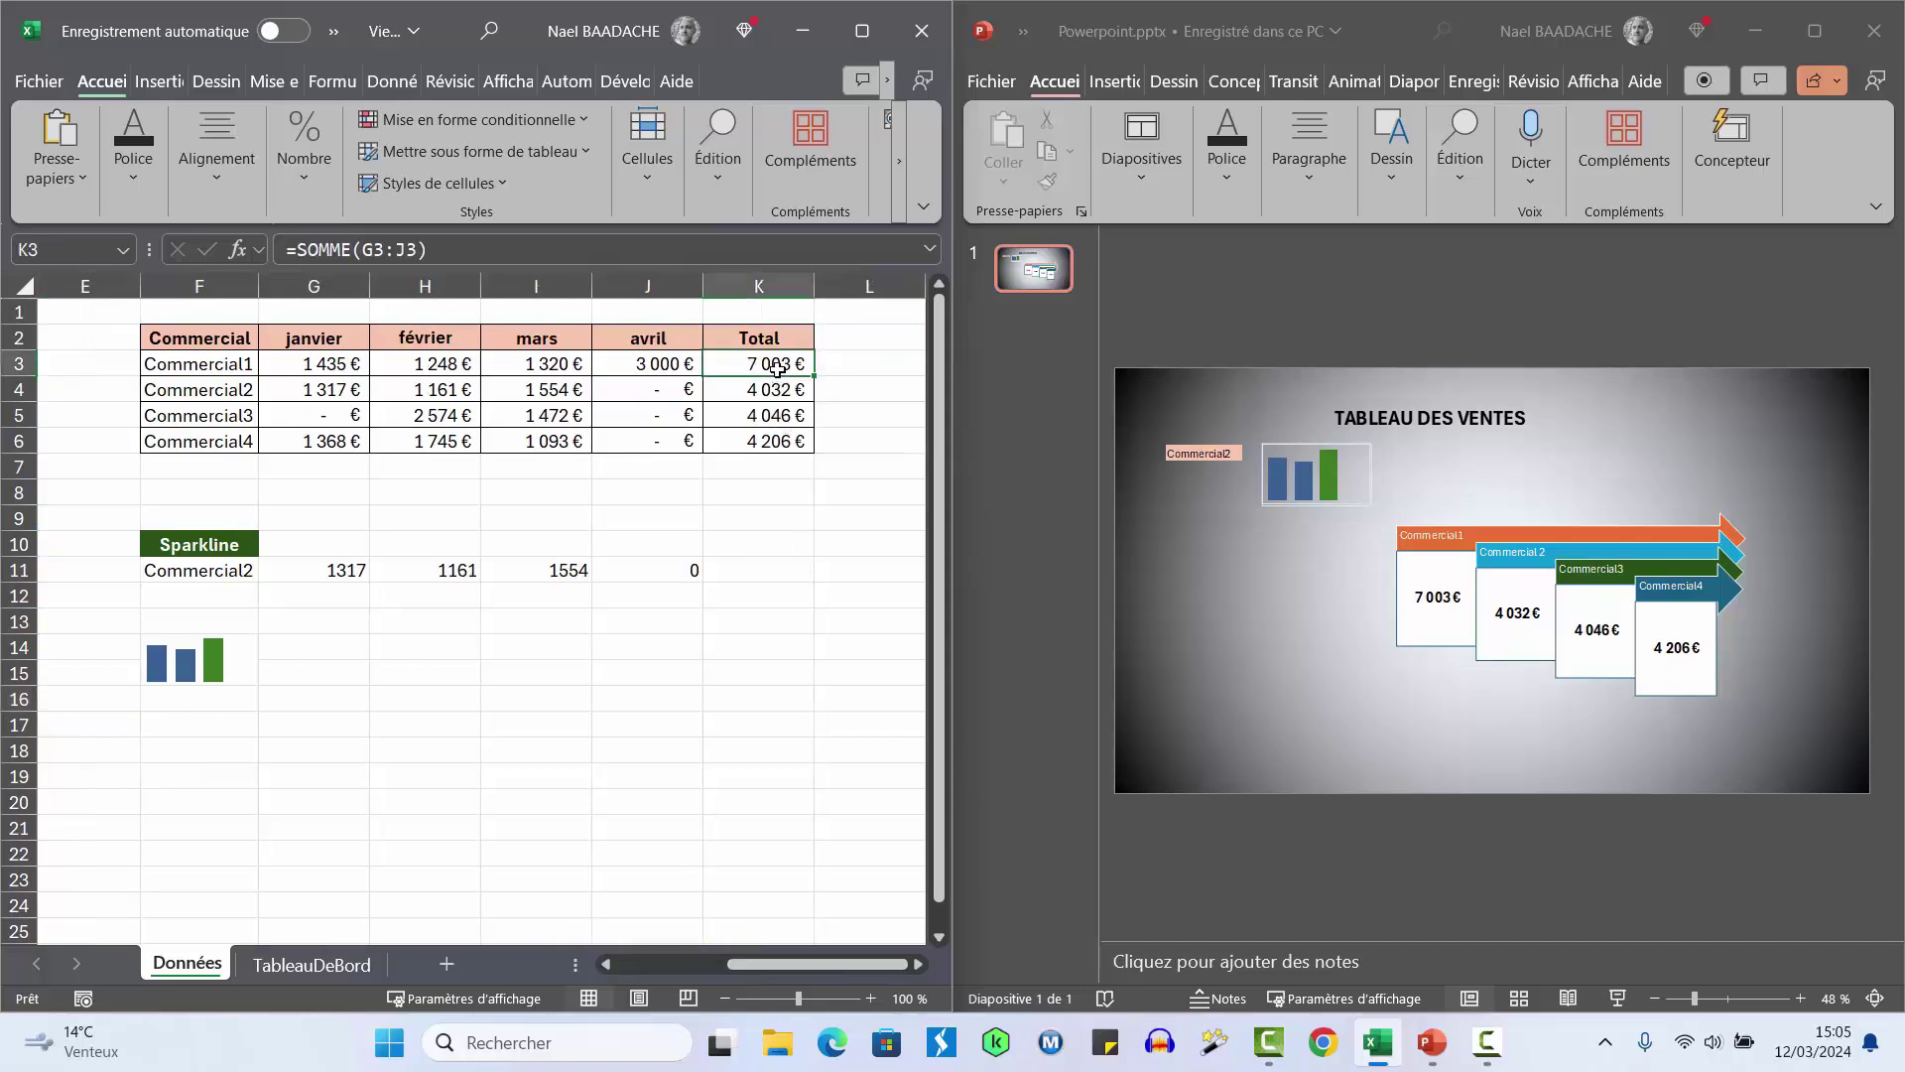
click(310, 964)
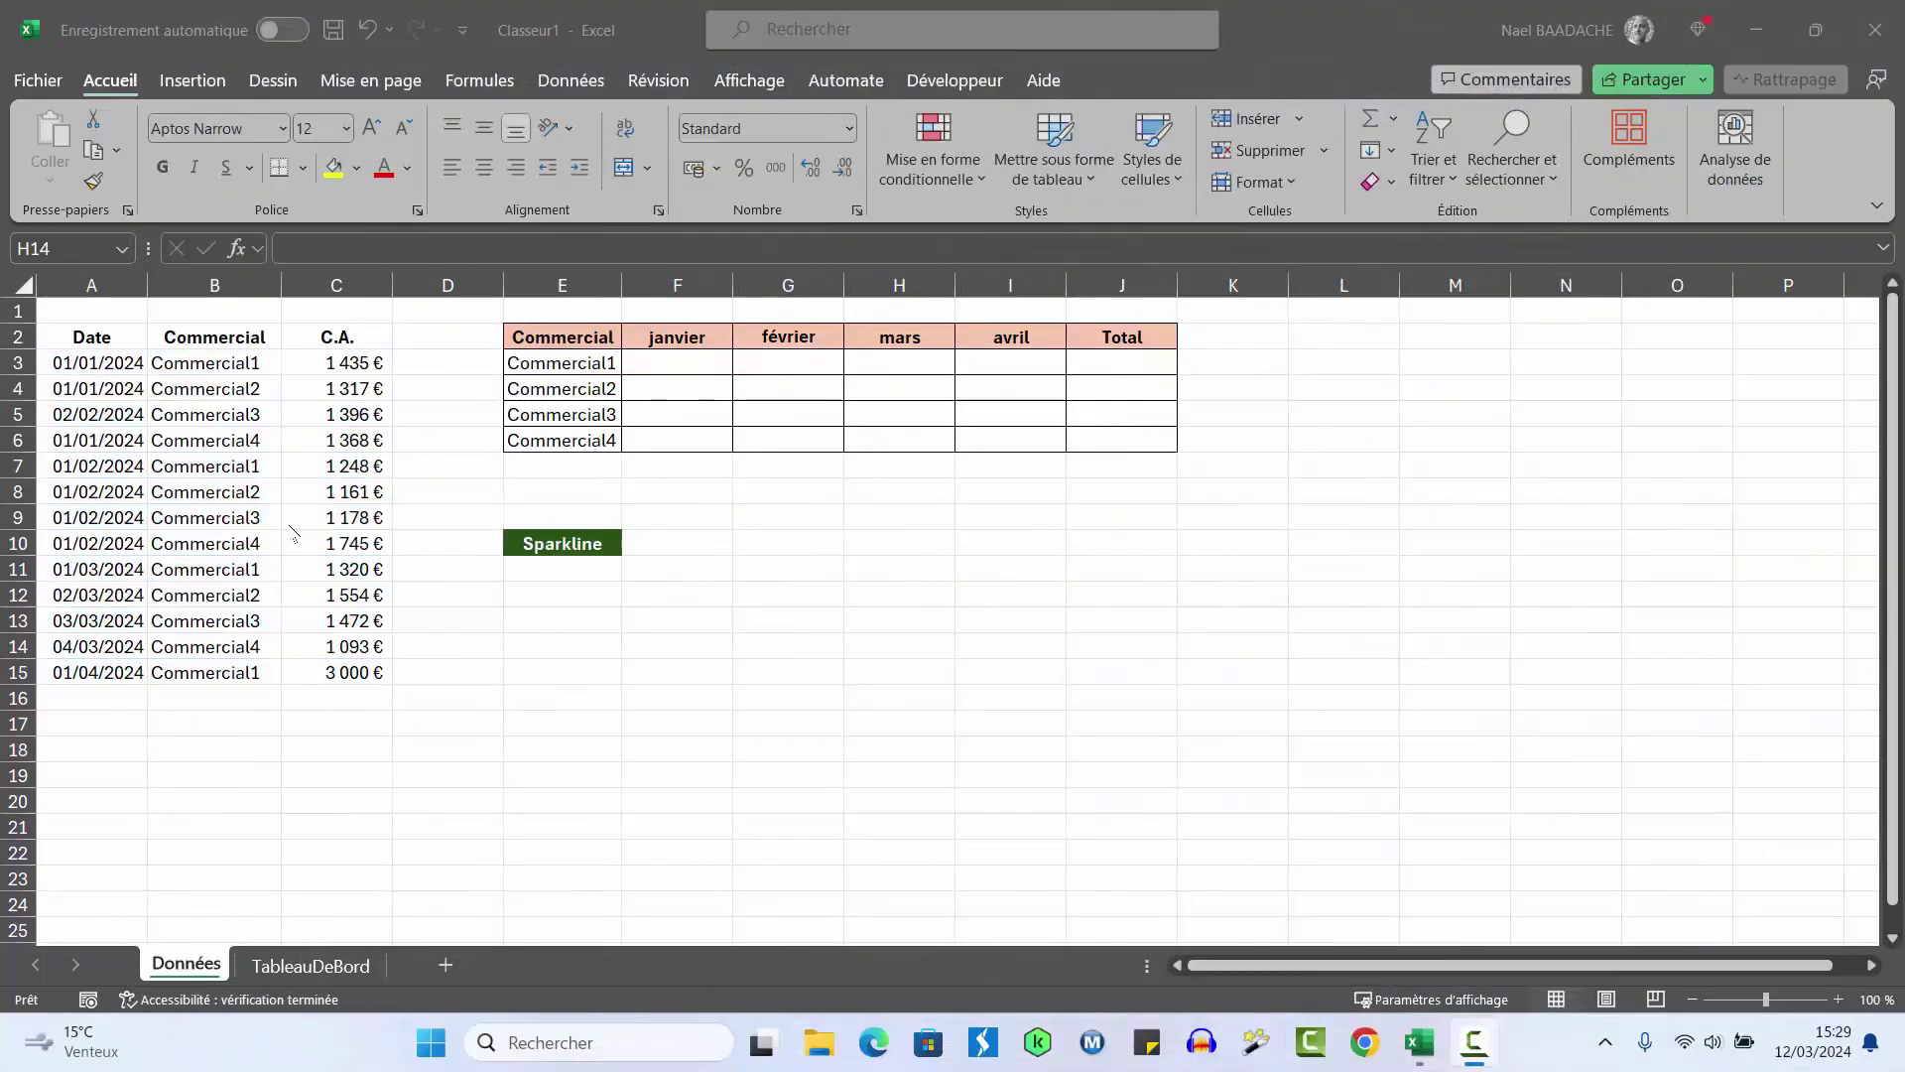
Review the sales records by highlighting A3:C14, the Commercial1 cells and A3:B10
mouse_move(59, 363)
mouse_down()
mouse_move(294, 652)
mouse_move(293, 697)
mouse_up()
click(213, 517)
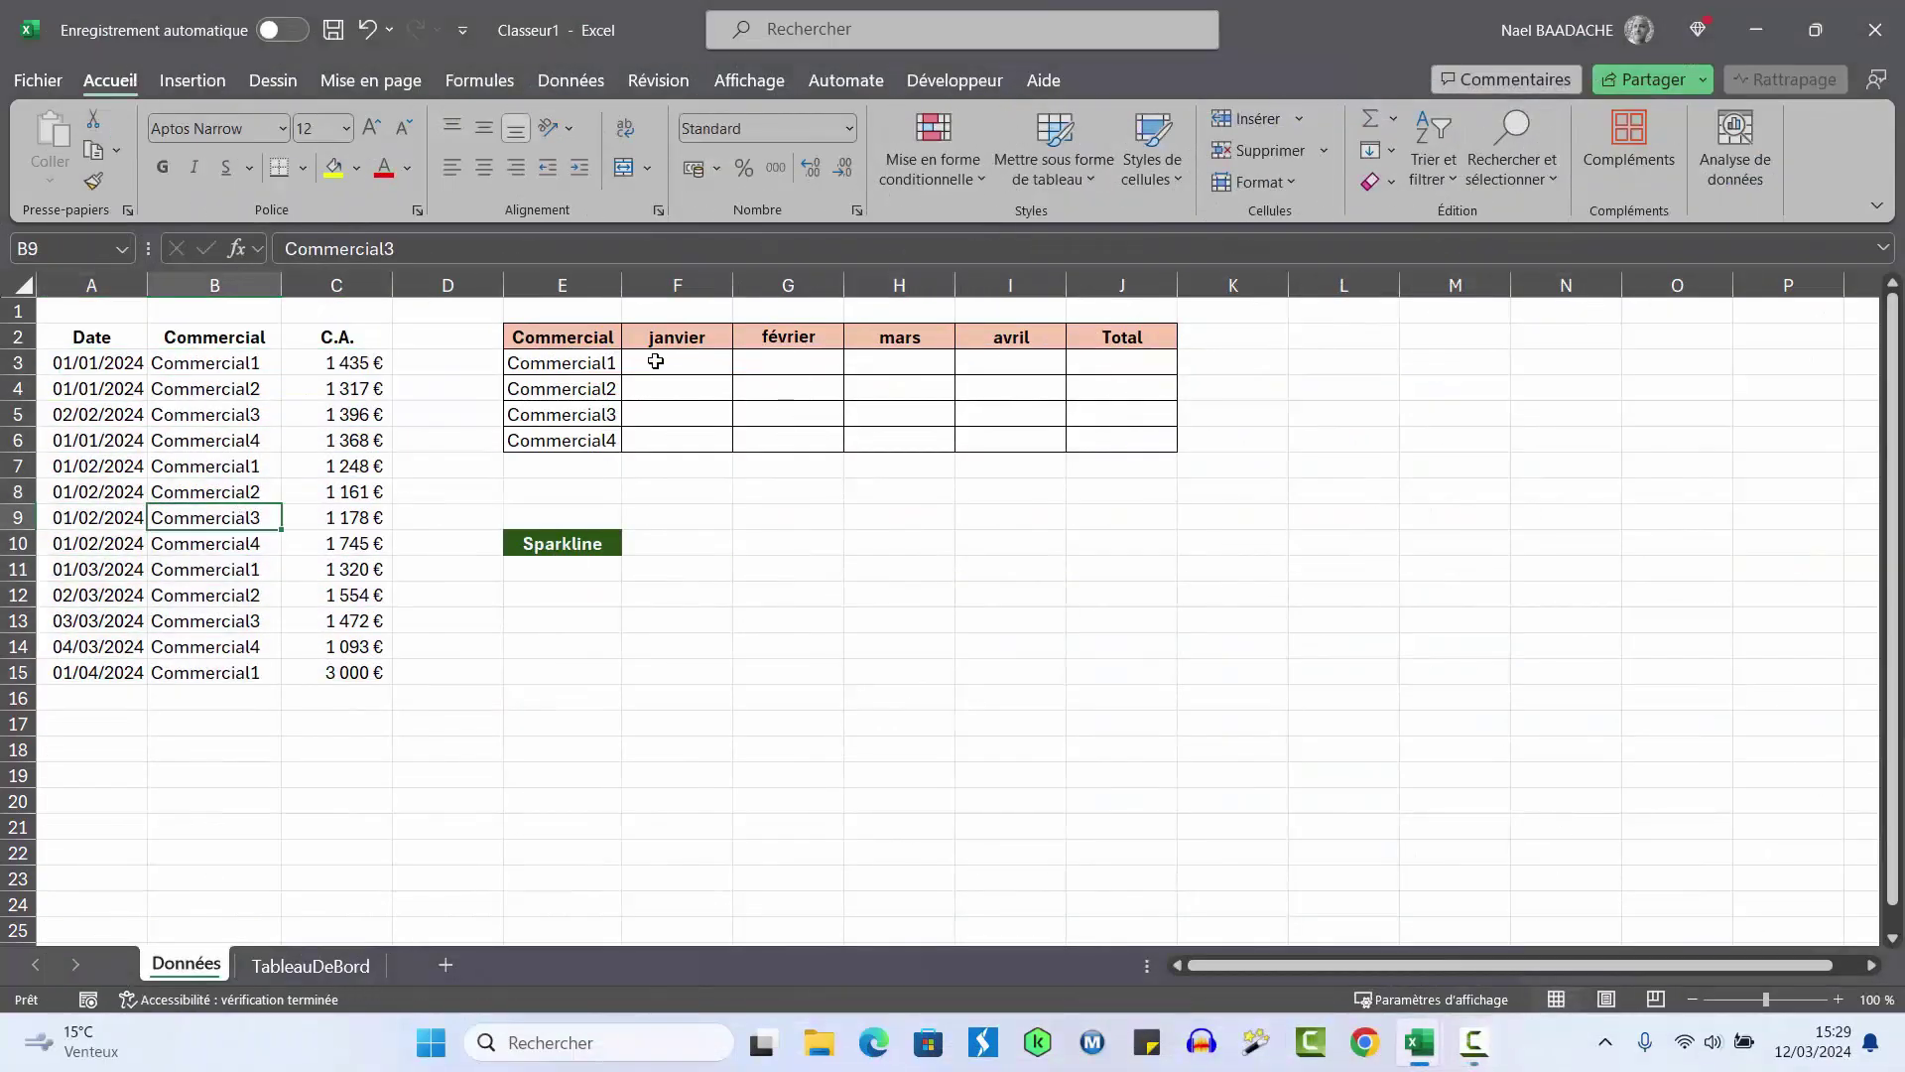
click(701, 358)
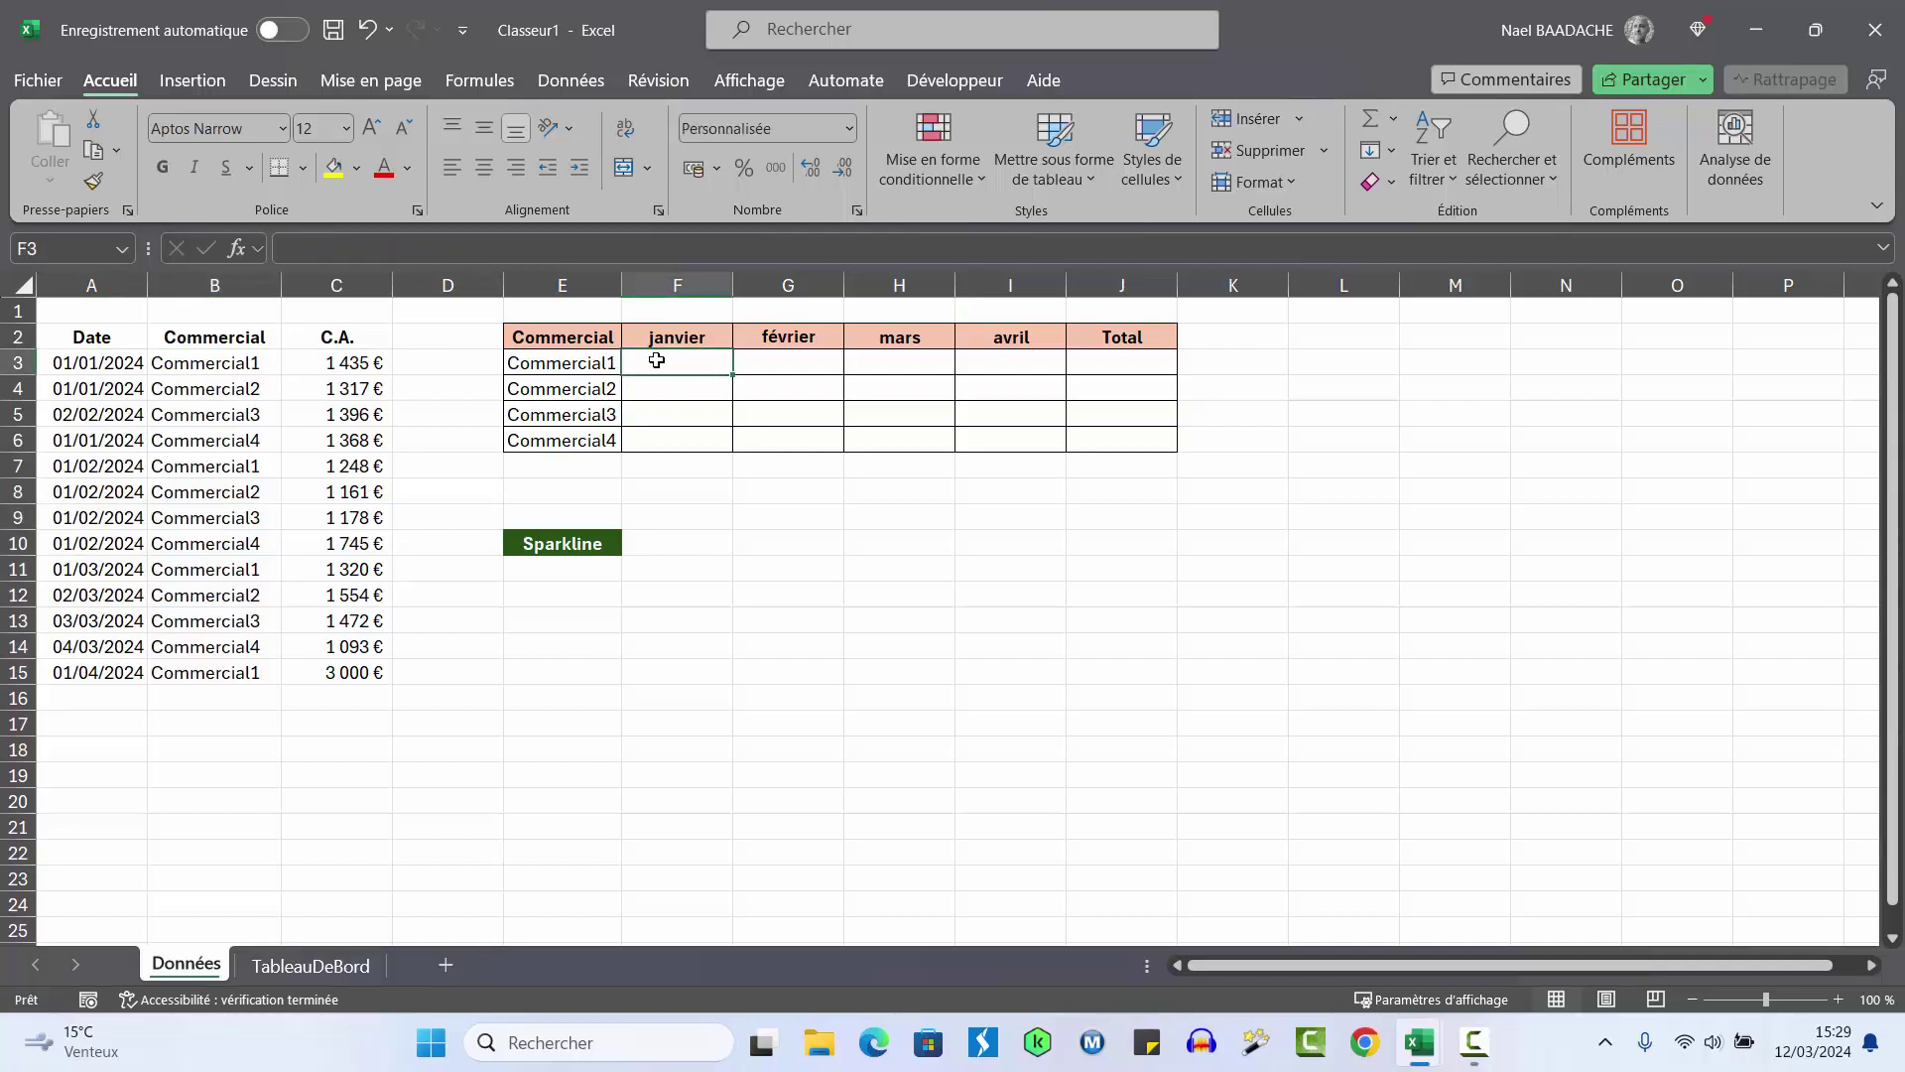
click(689, 336)
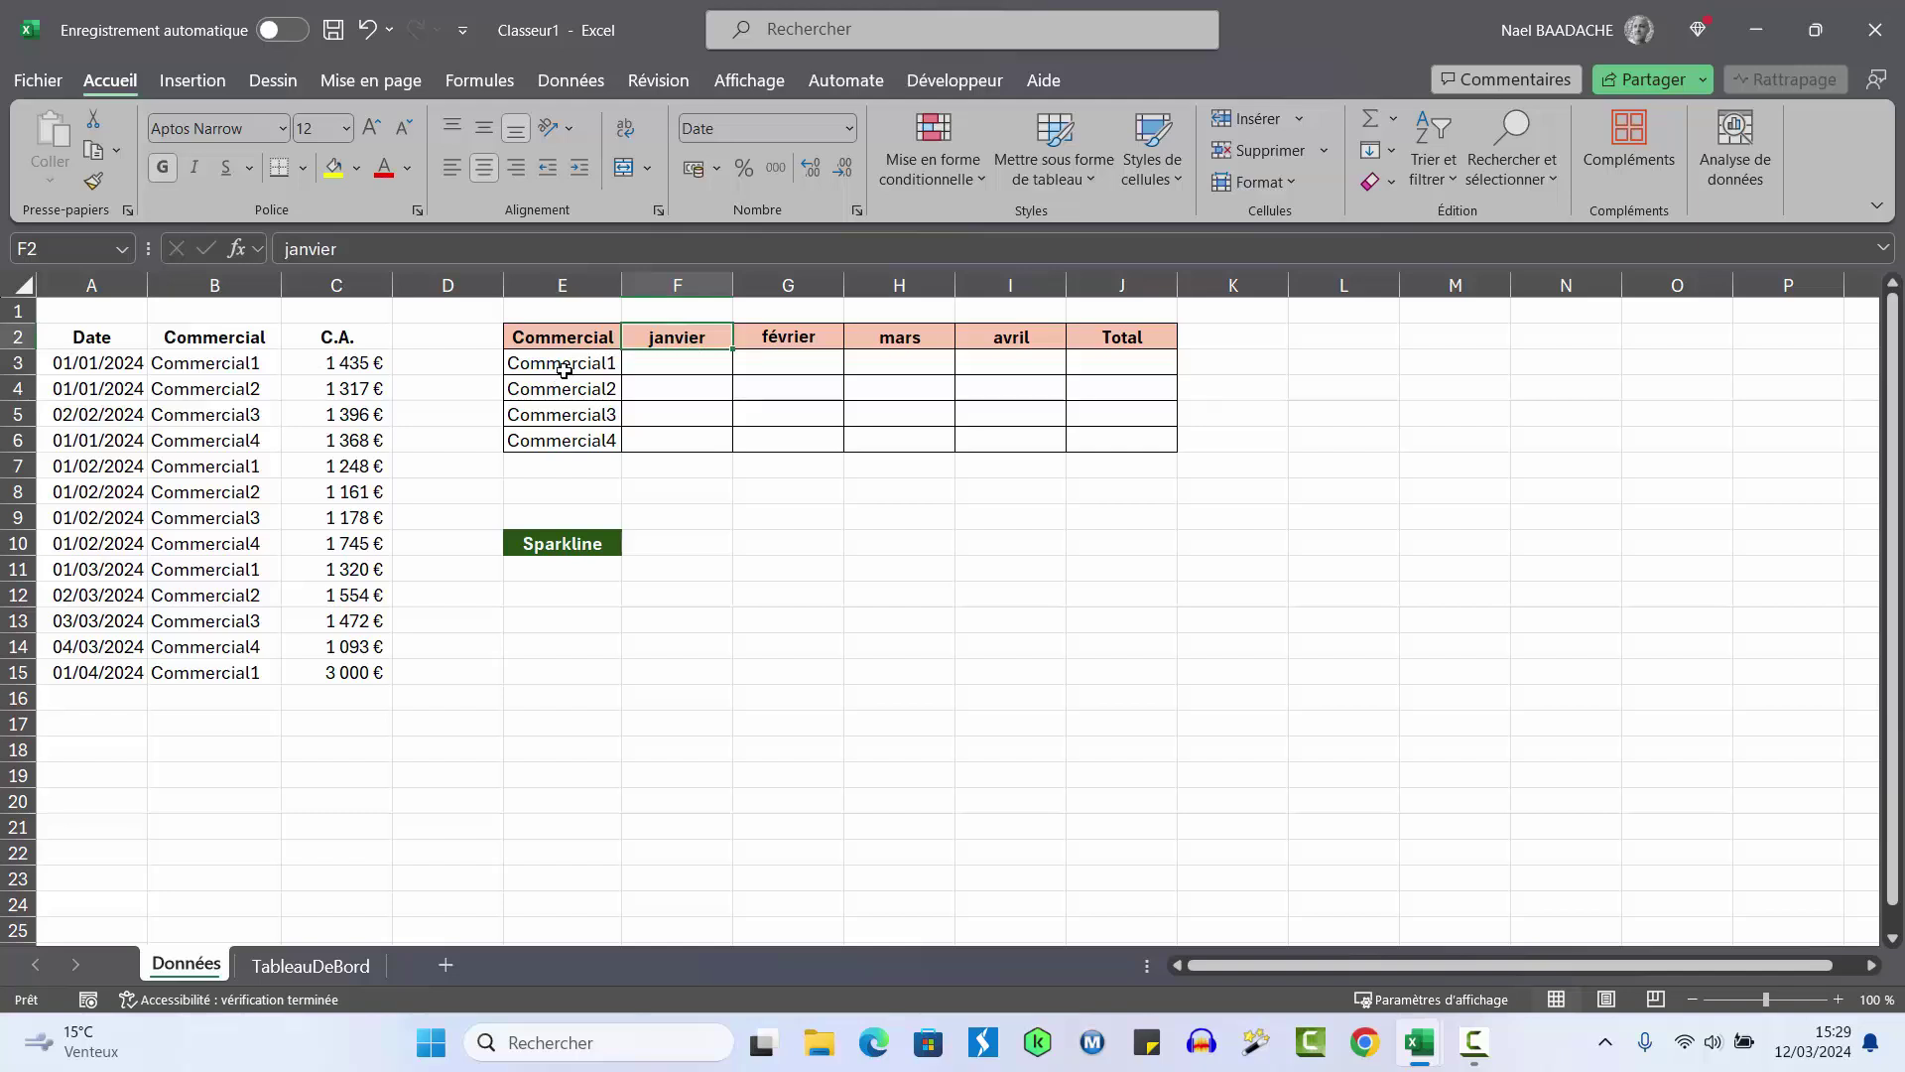
click(564, 369)
drag(106, 370, 248, 543)
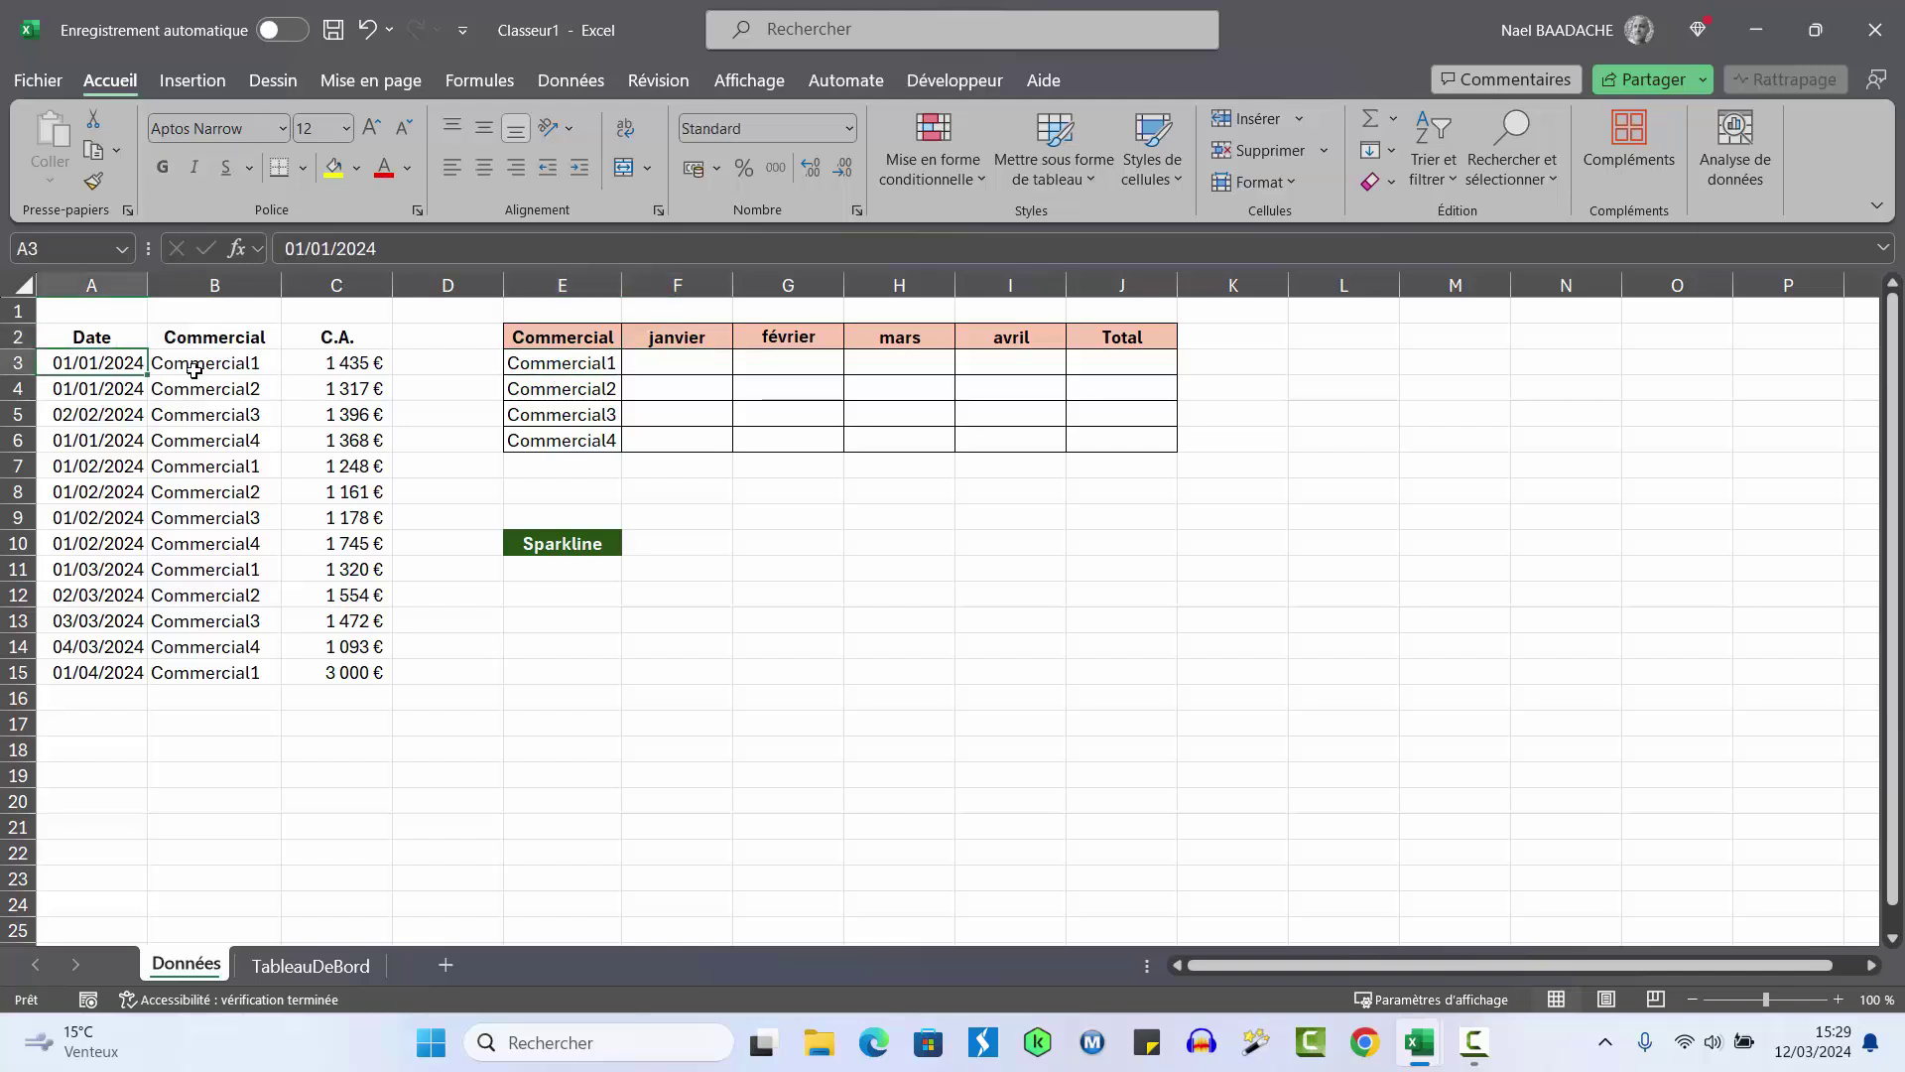
click(209, 366)
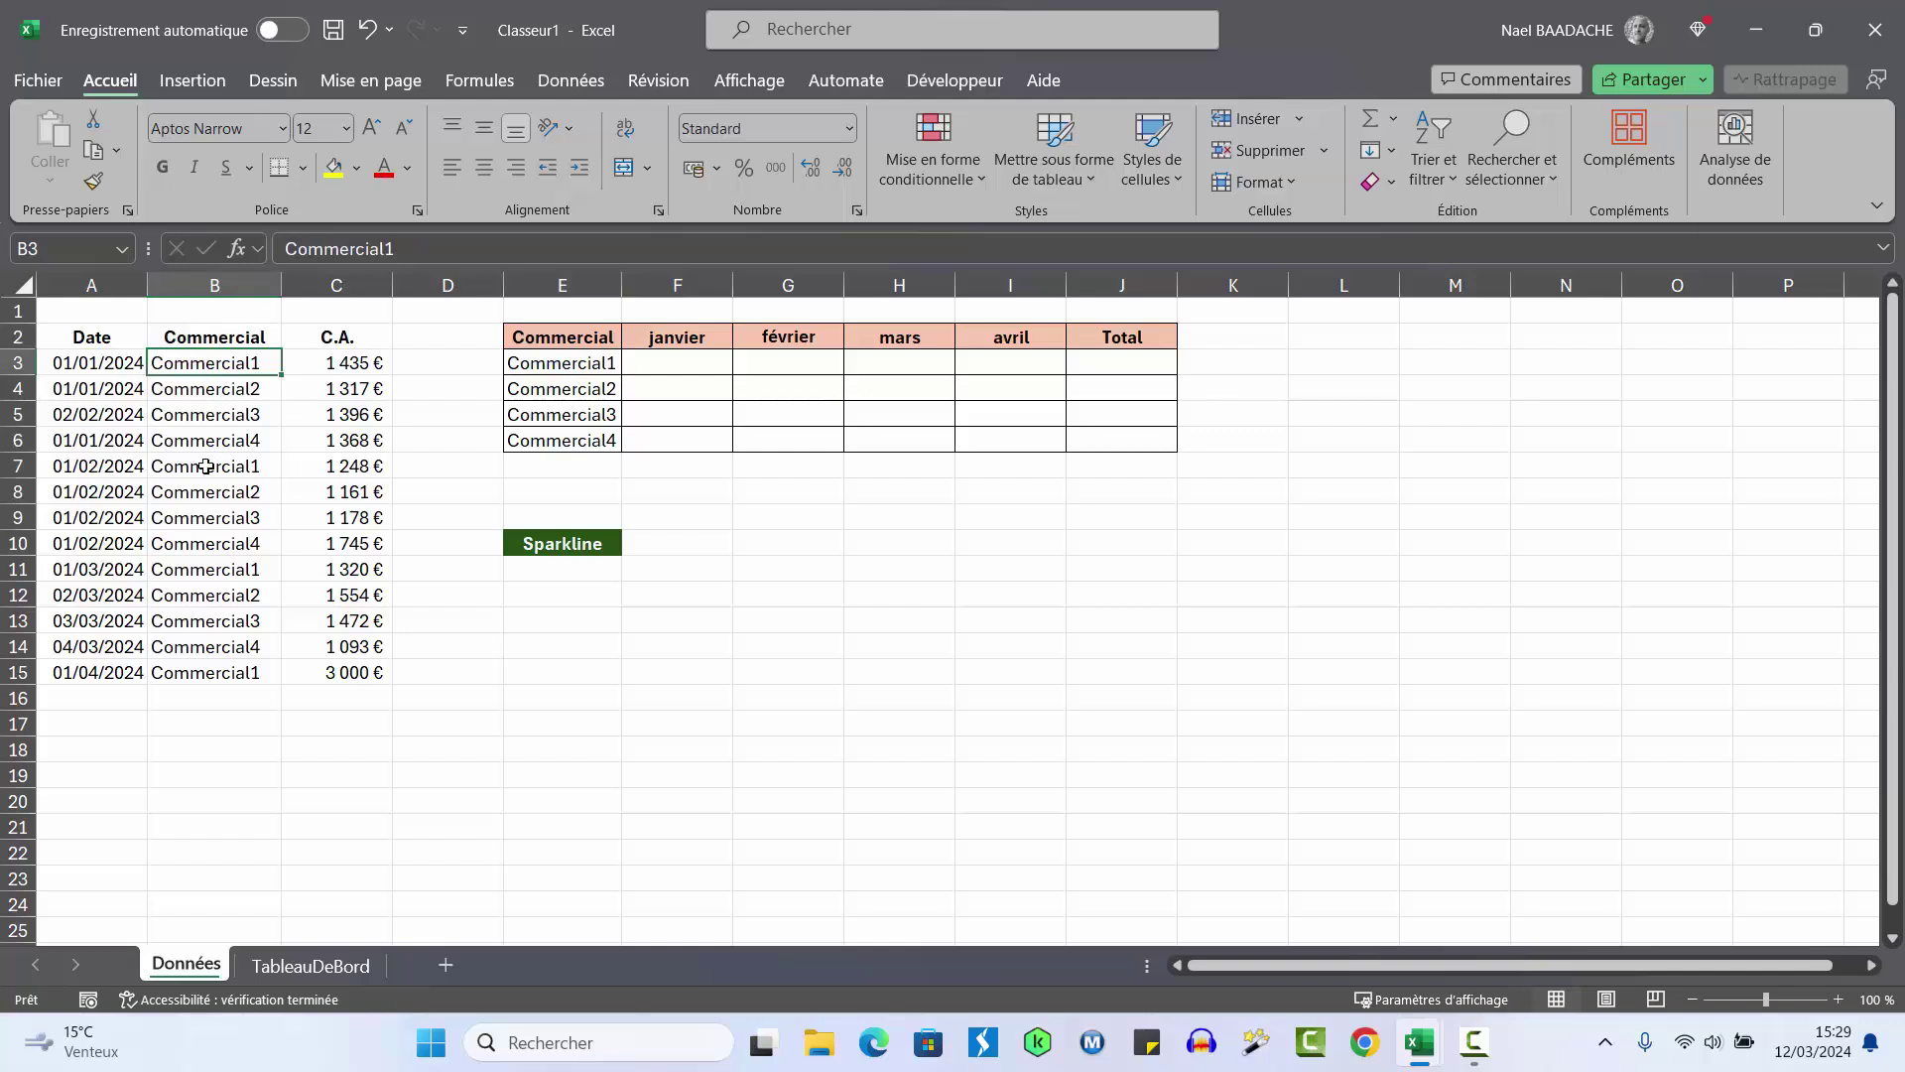
Check the empty A16:A19 and summary grid, then place the cursor in the sales data
click(91, 695)
drag(91, 694, 79, 785)
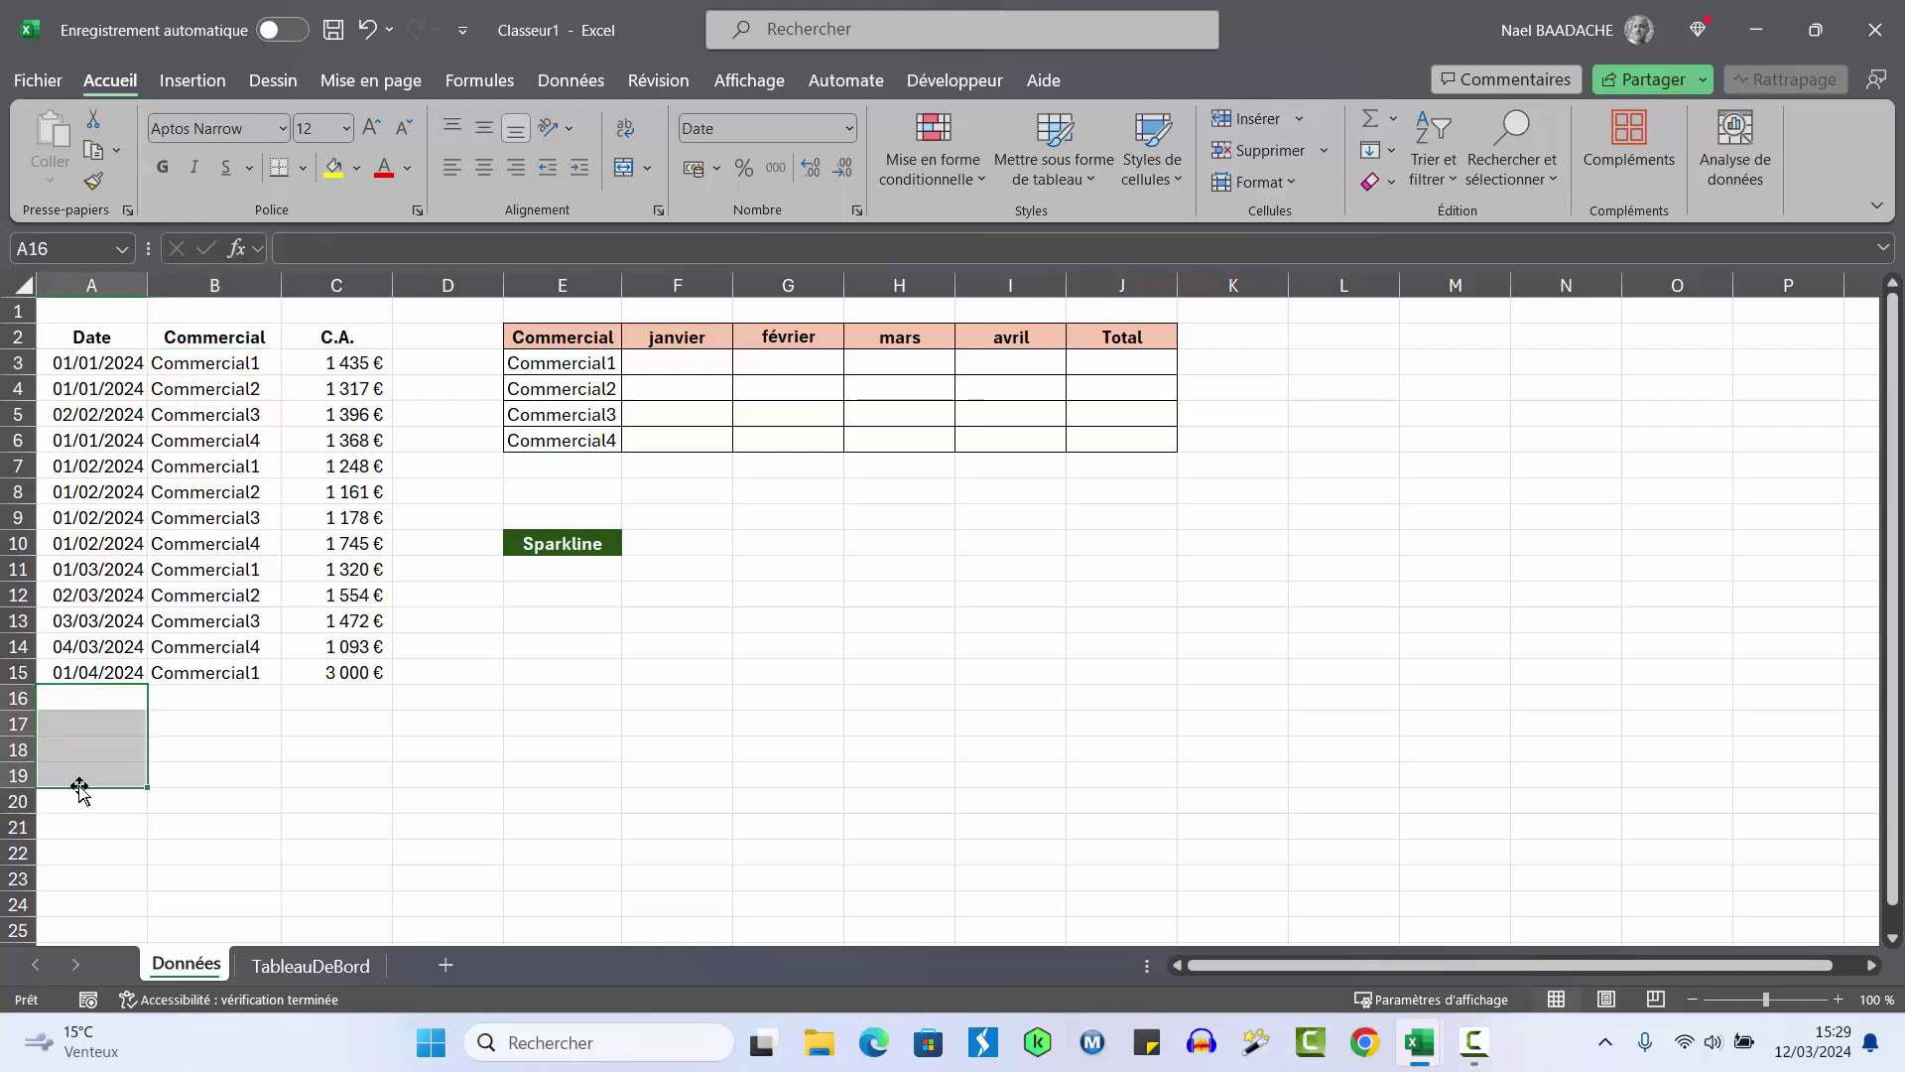
click(174, 407)
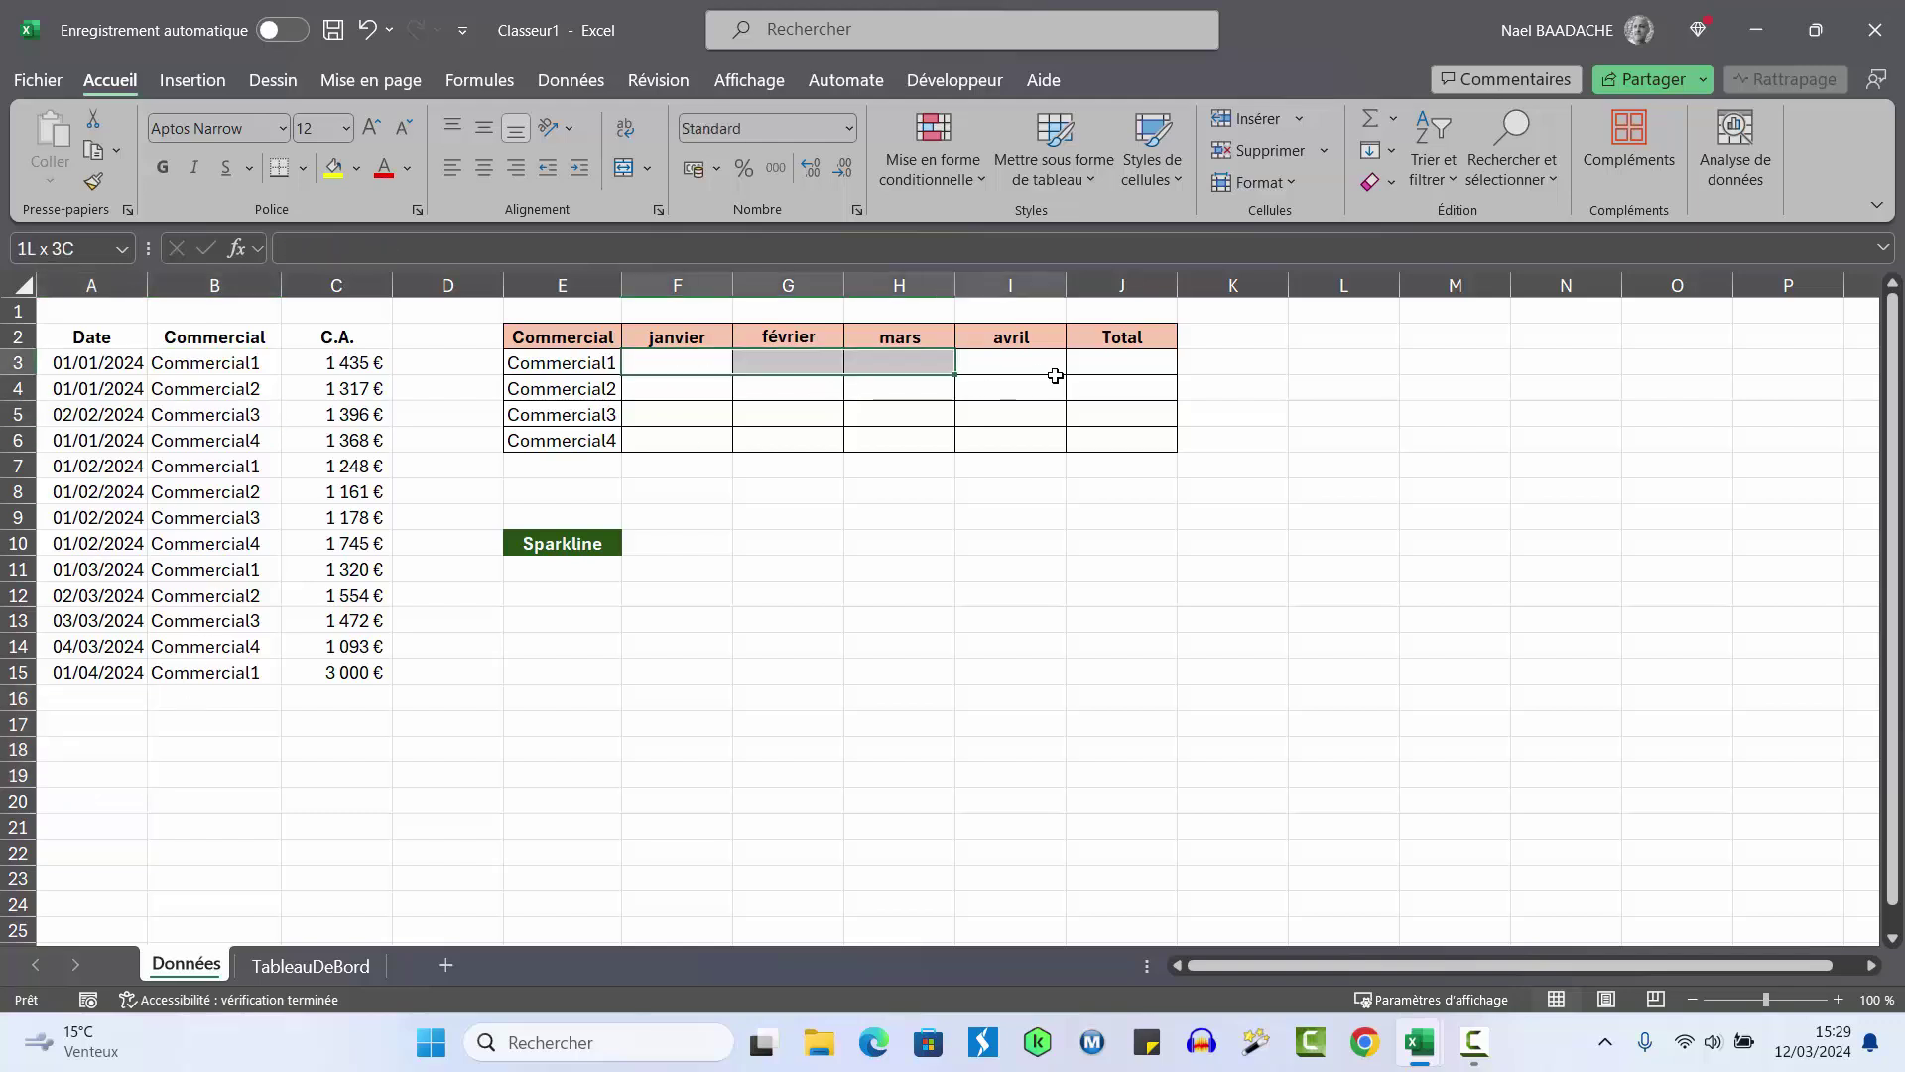
drag(675, 362, 1085, 437)
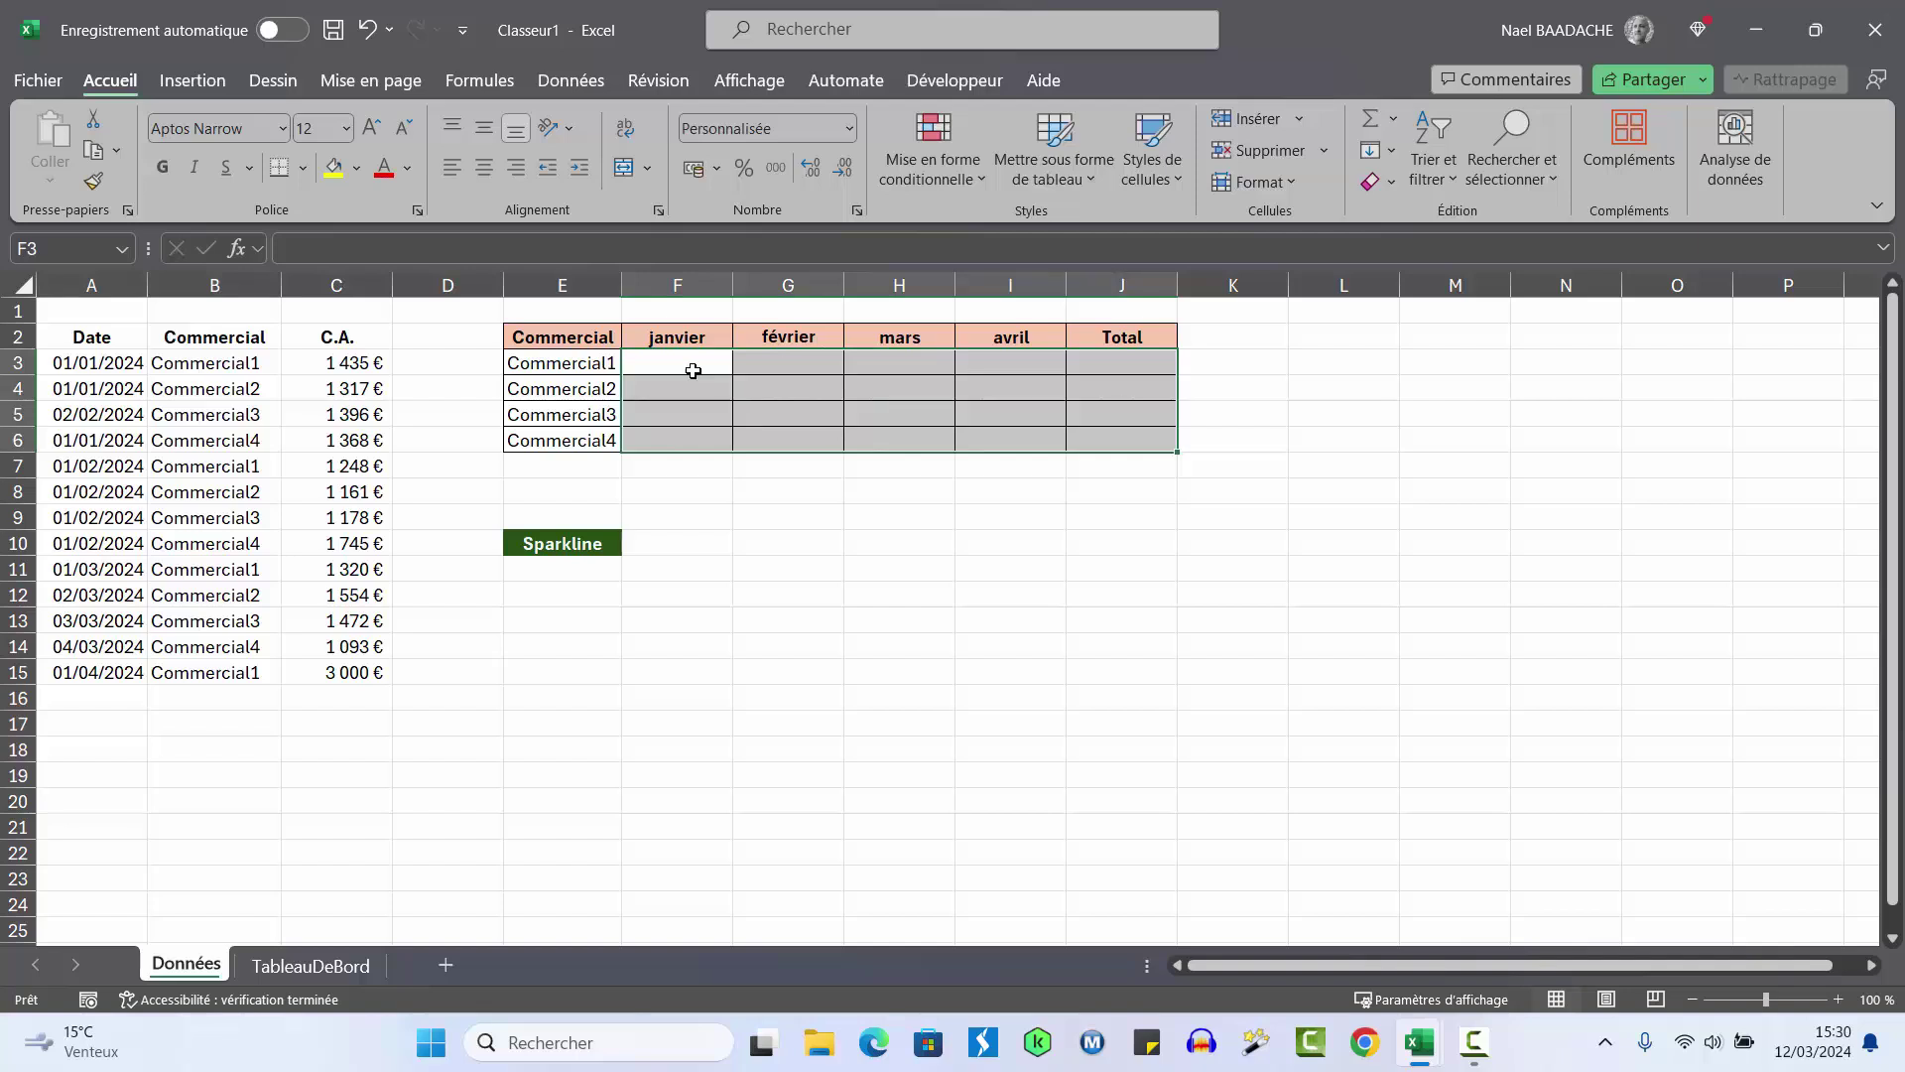
click(186, 429)
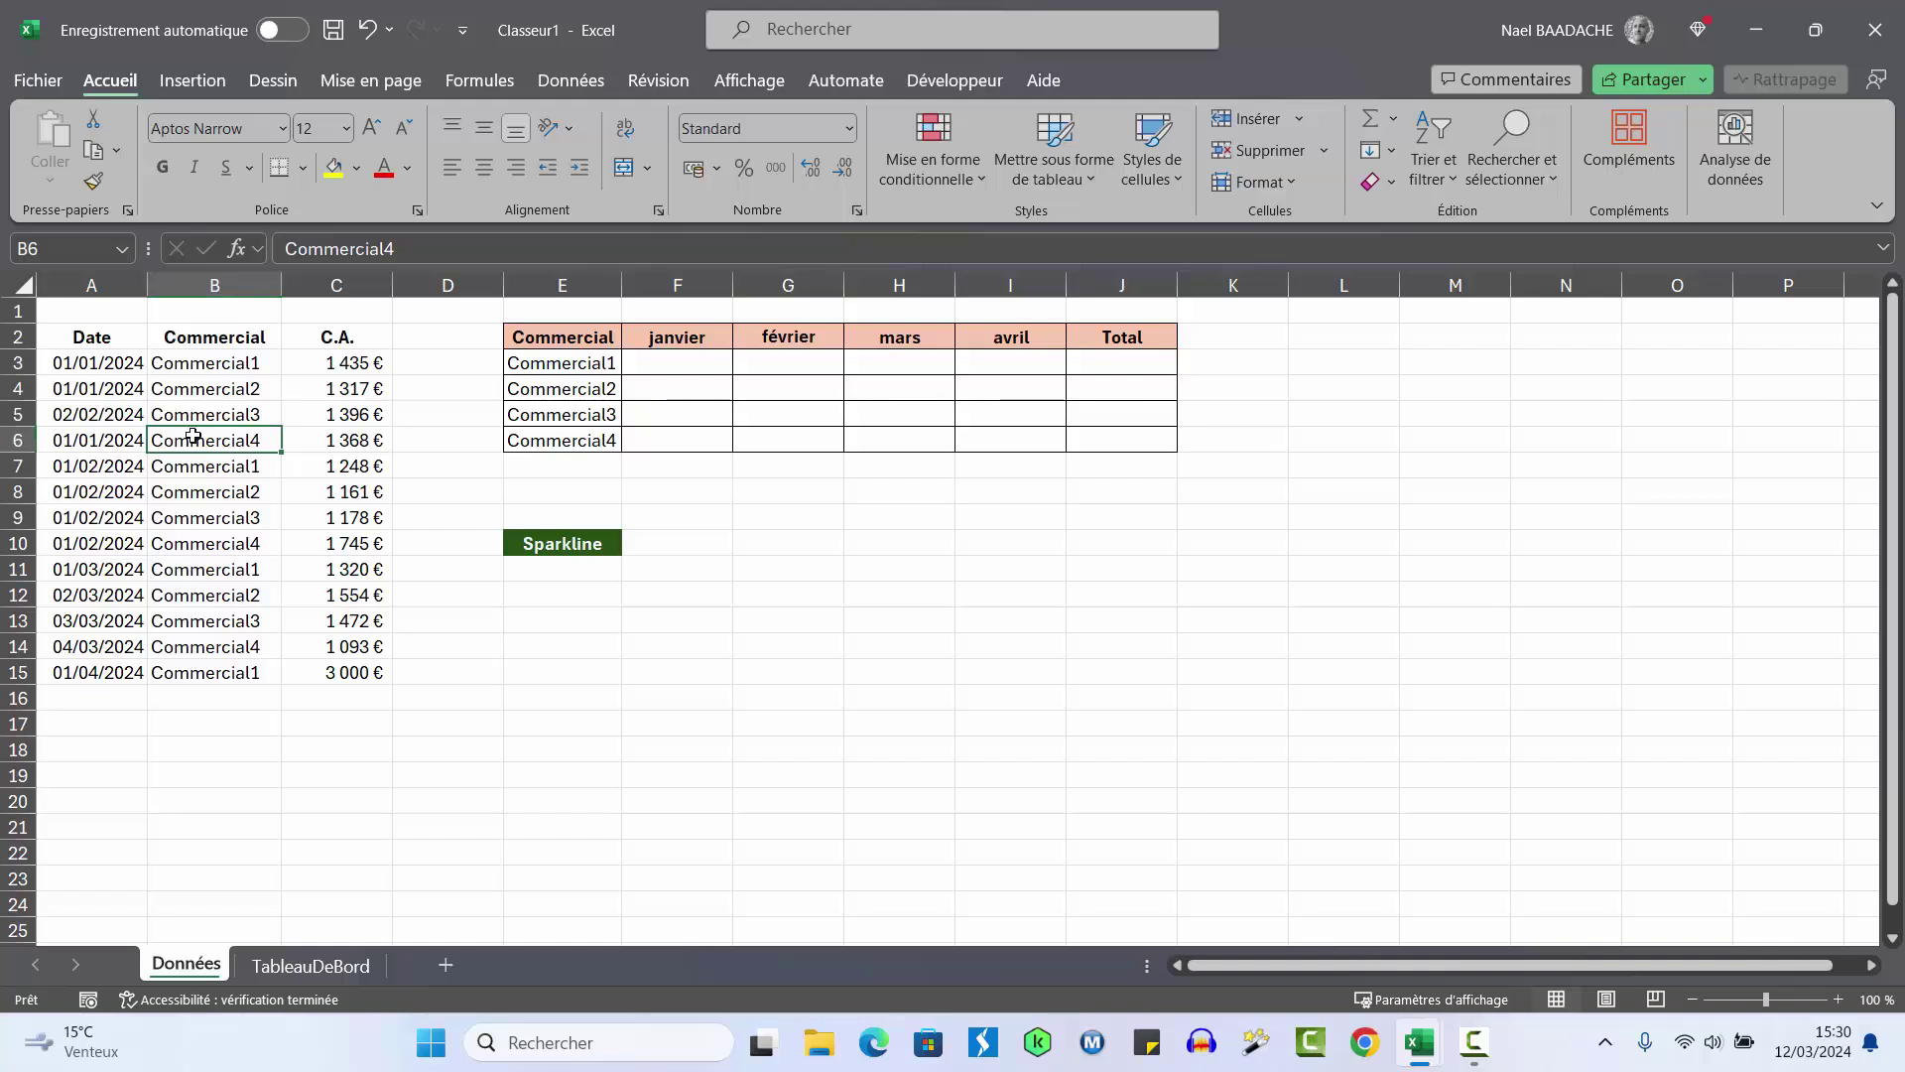
click(180, 389)
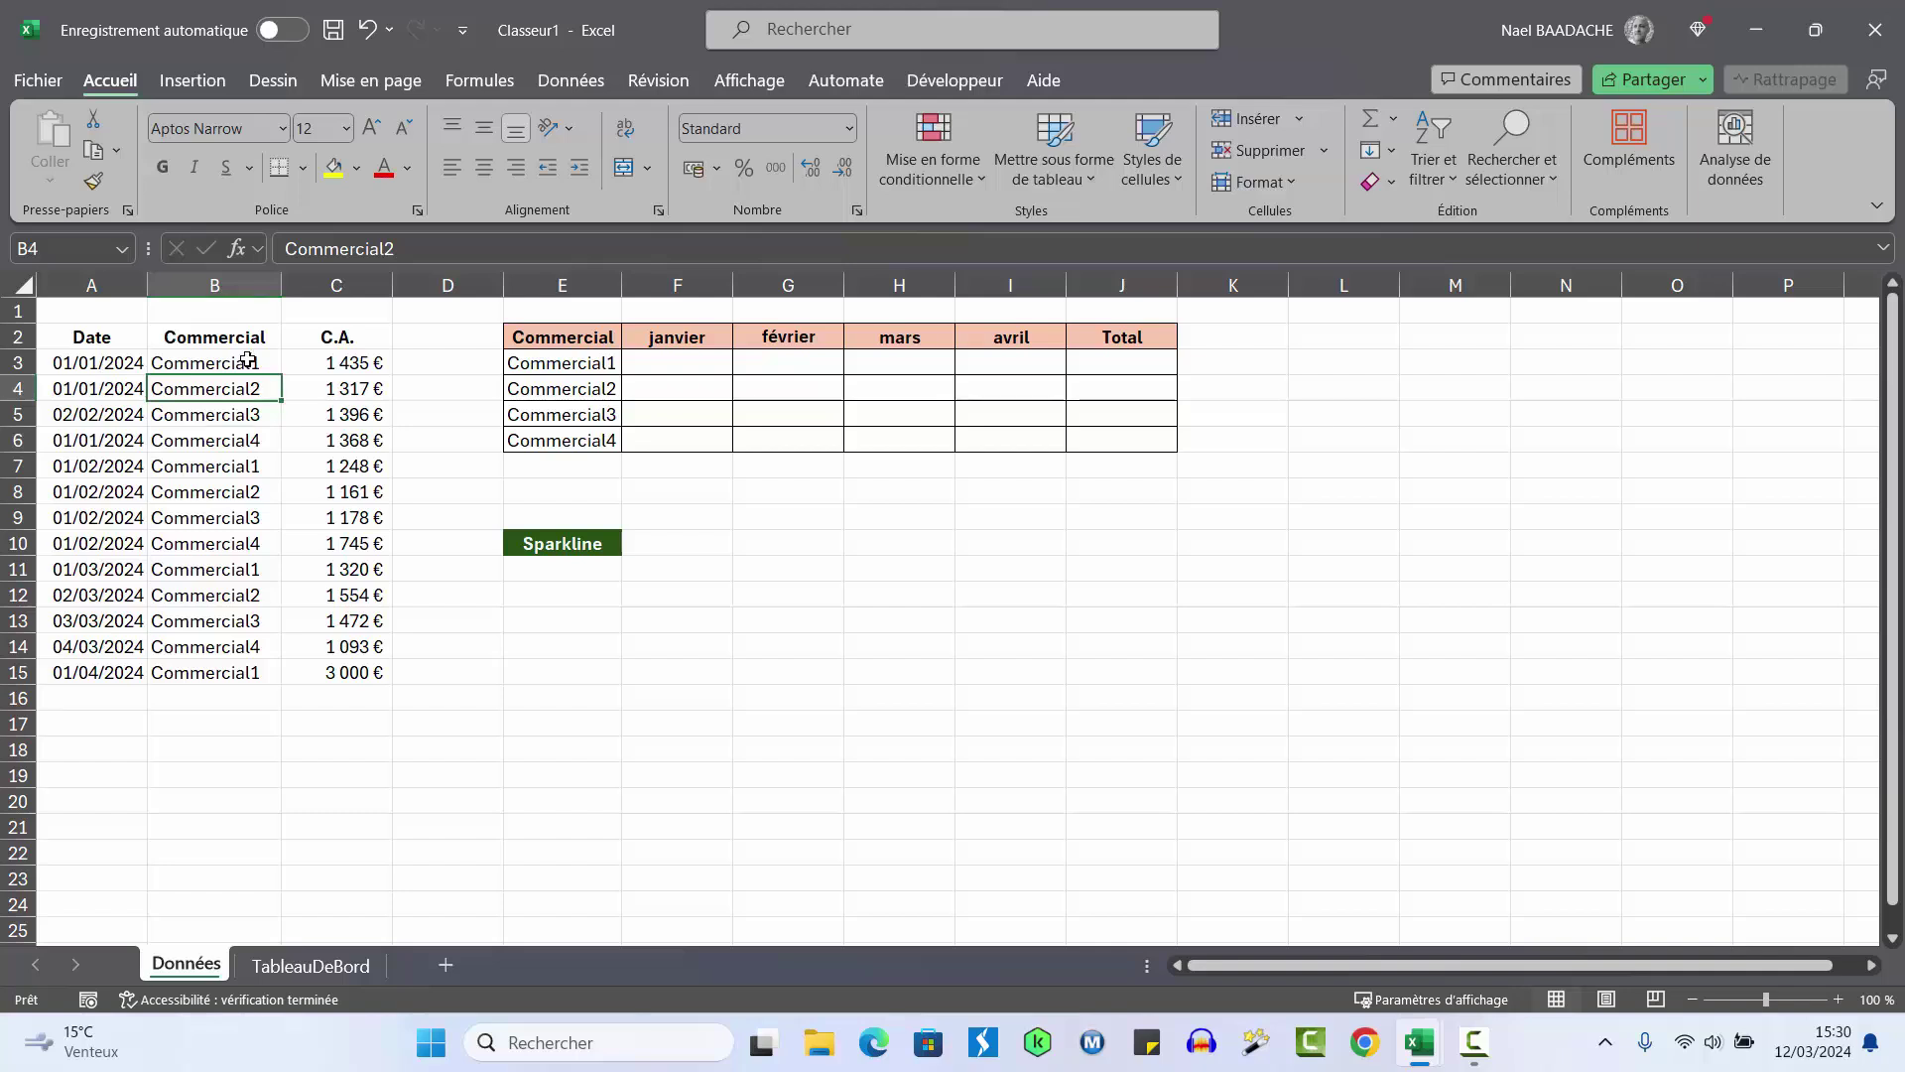
click(193, 80)
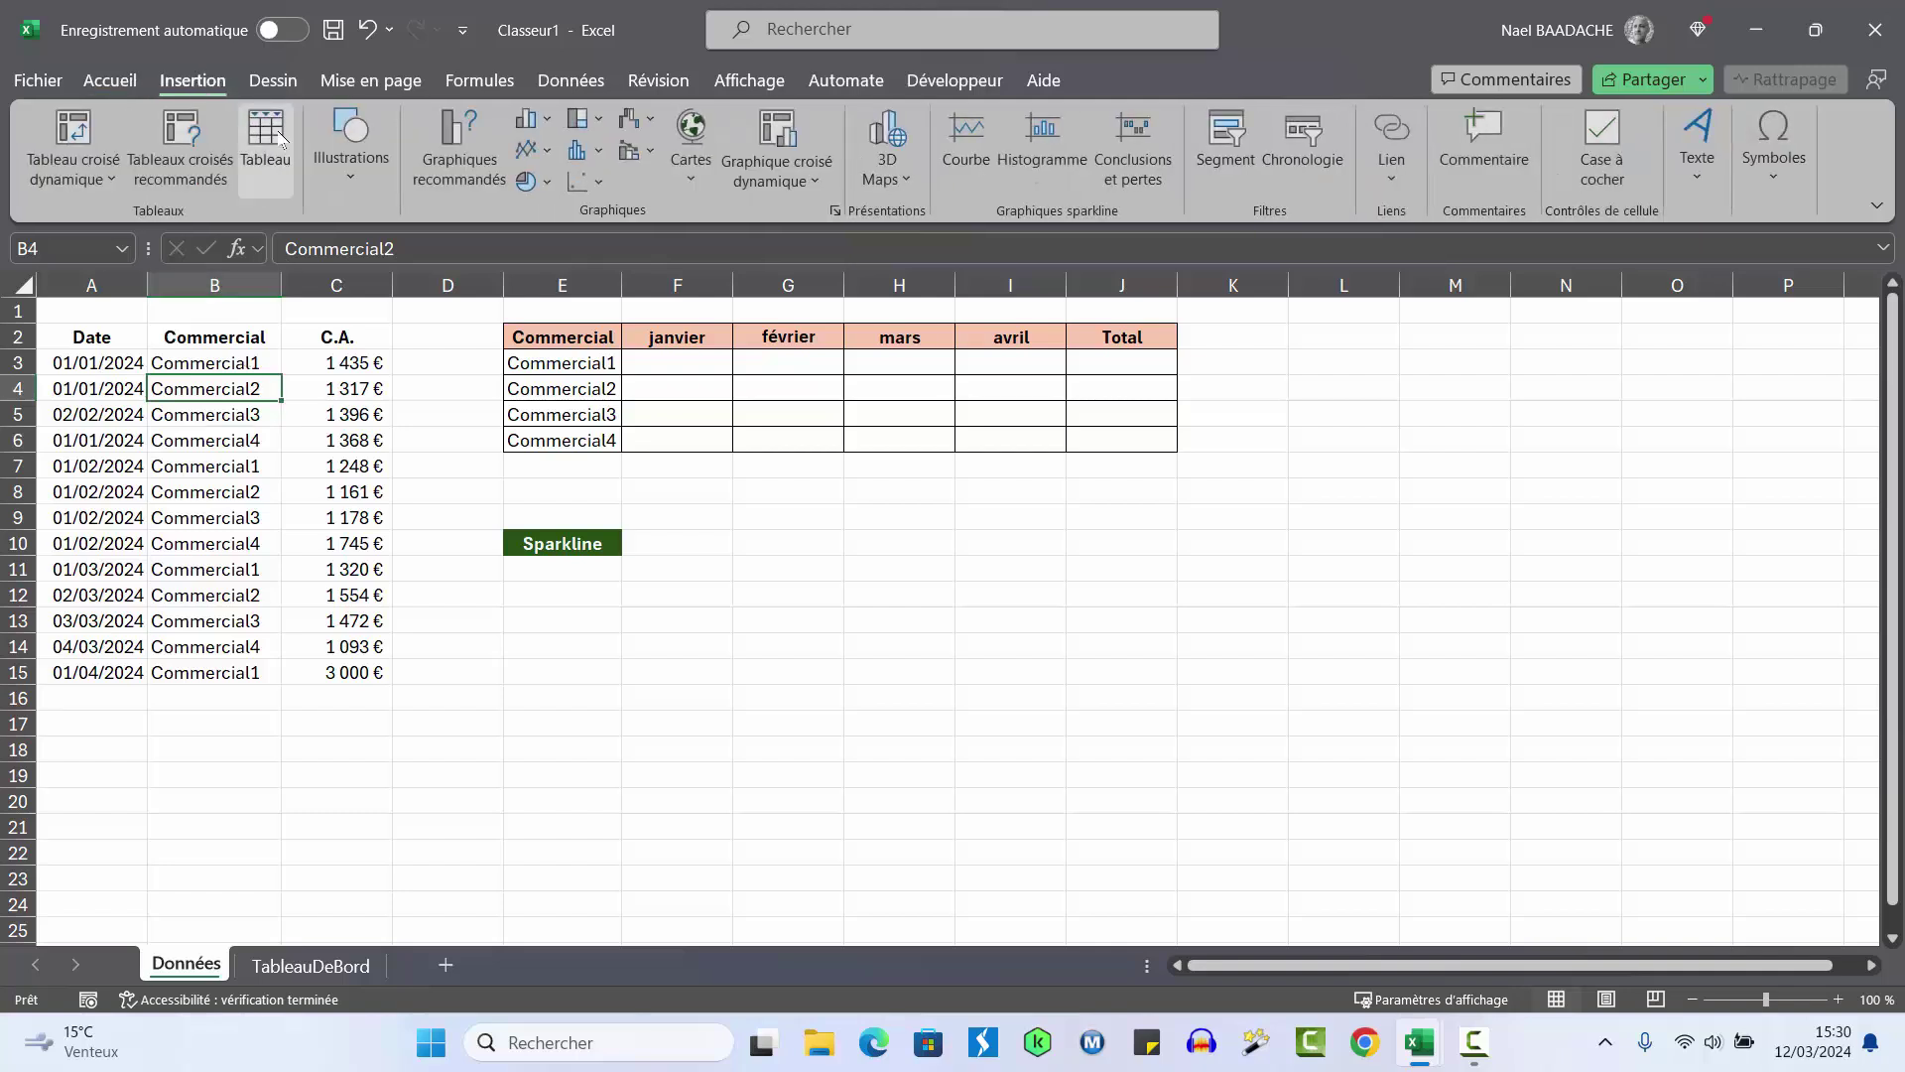
Convert the sales records $A$2:$C$15 into a table with headers
click(266, 134)
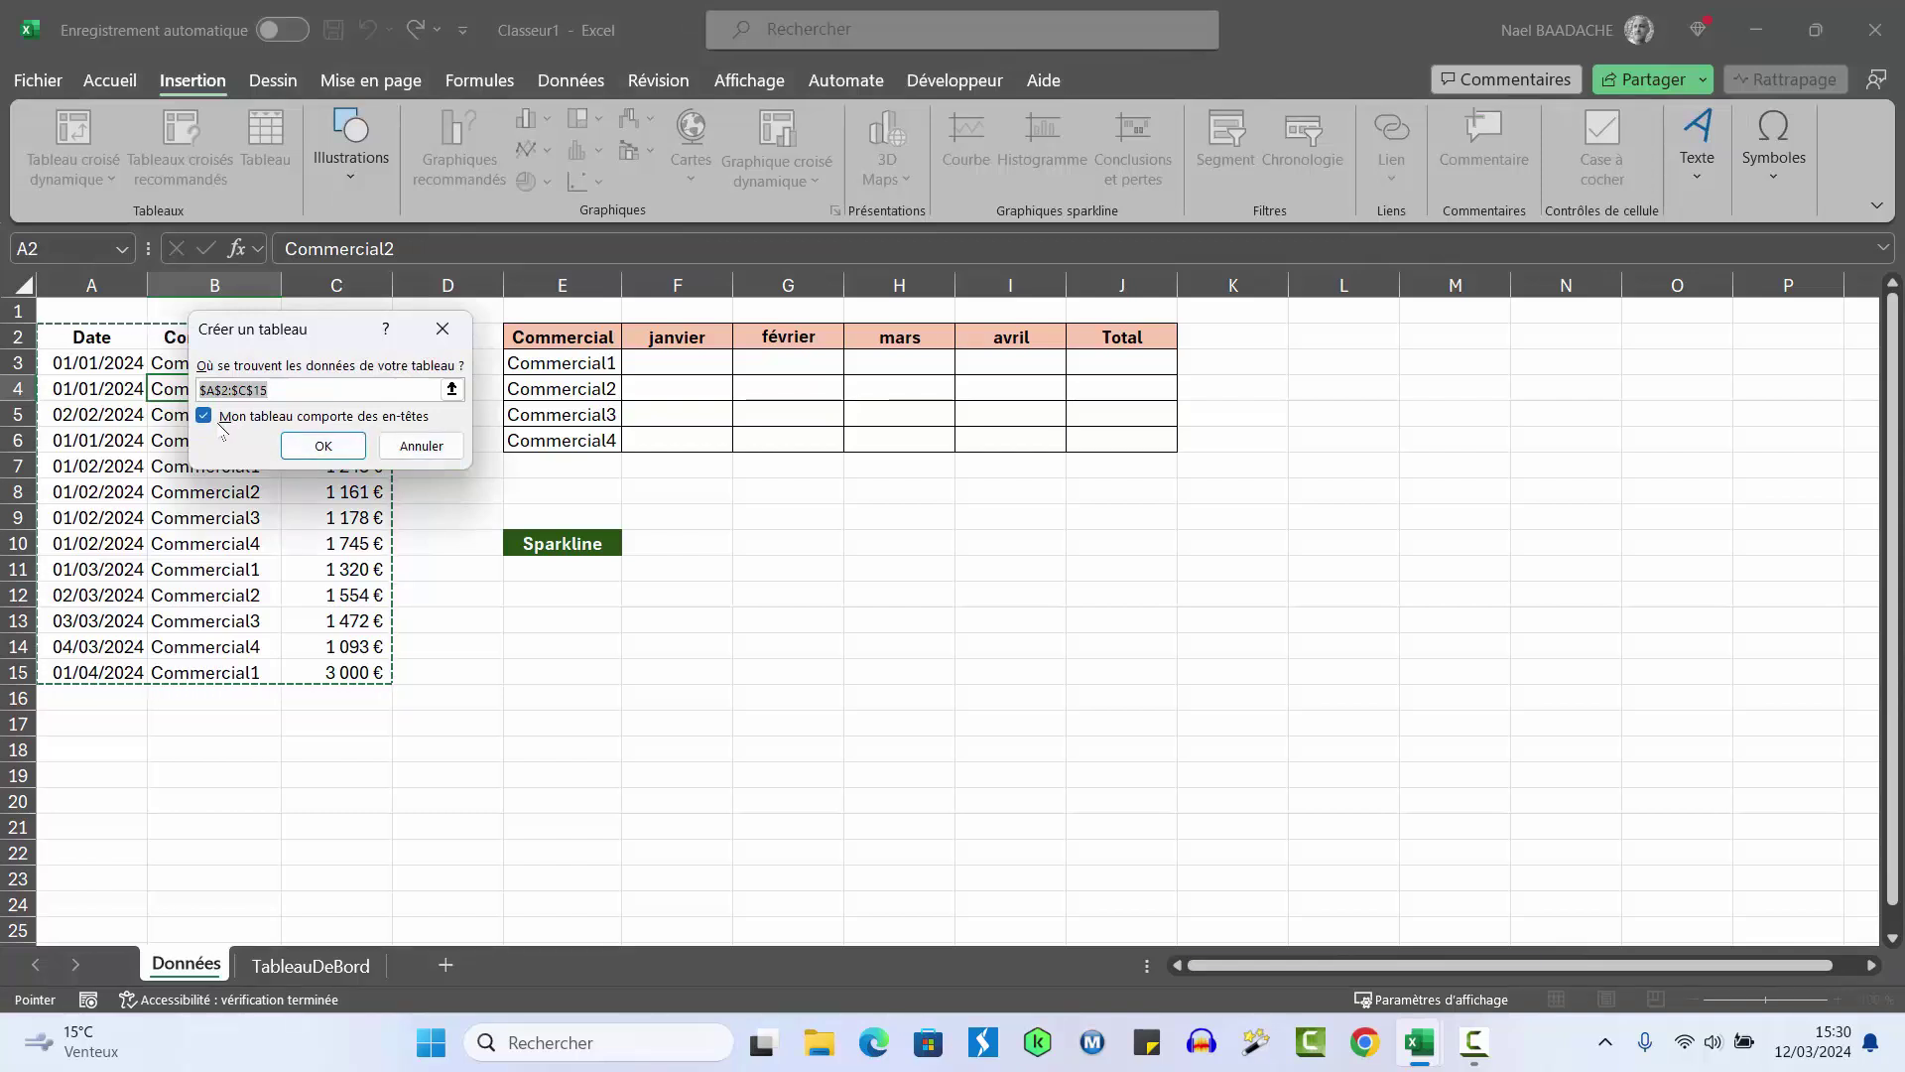
click(335, 447)
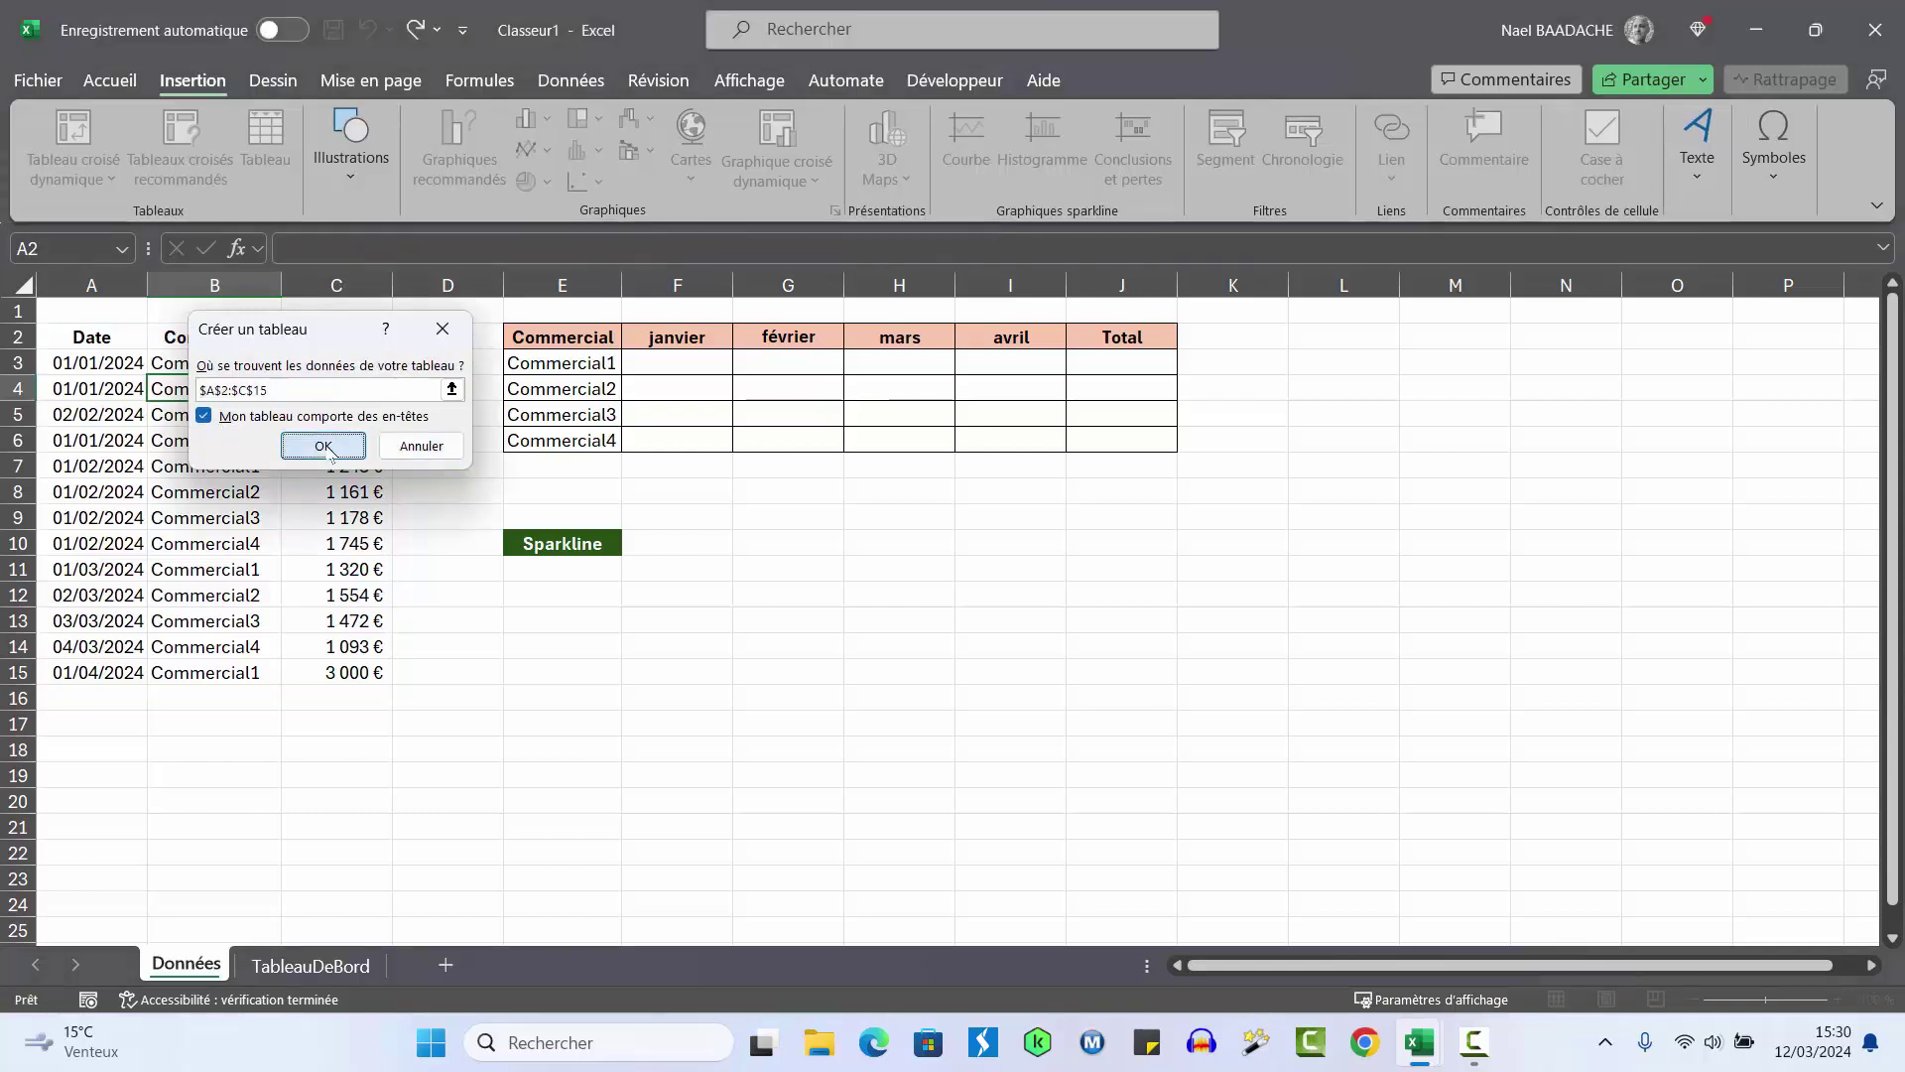
click(222, 473)
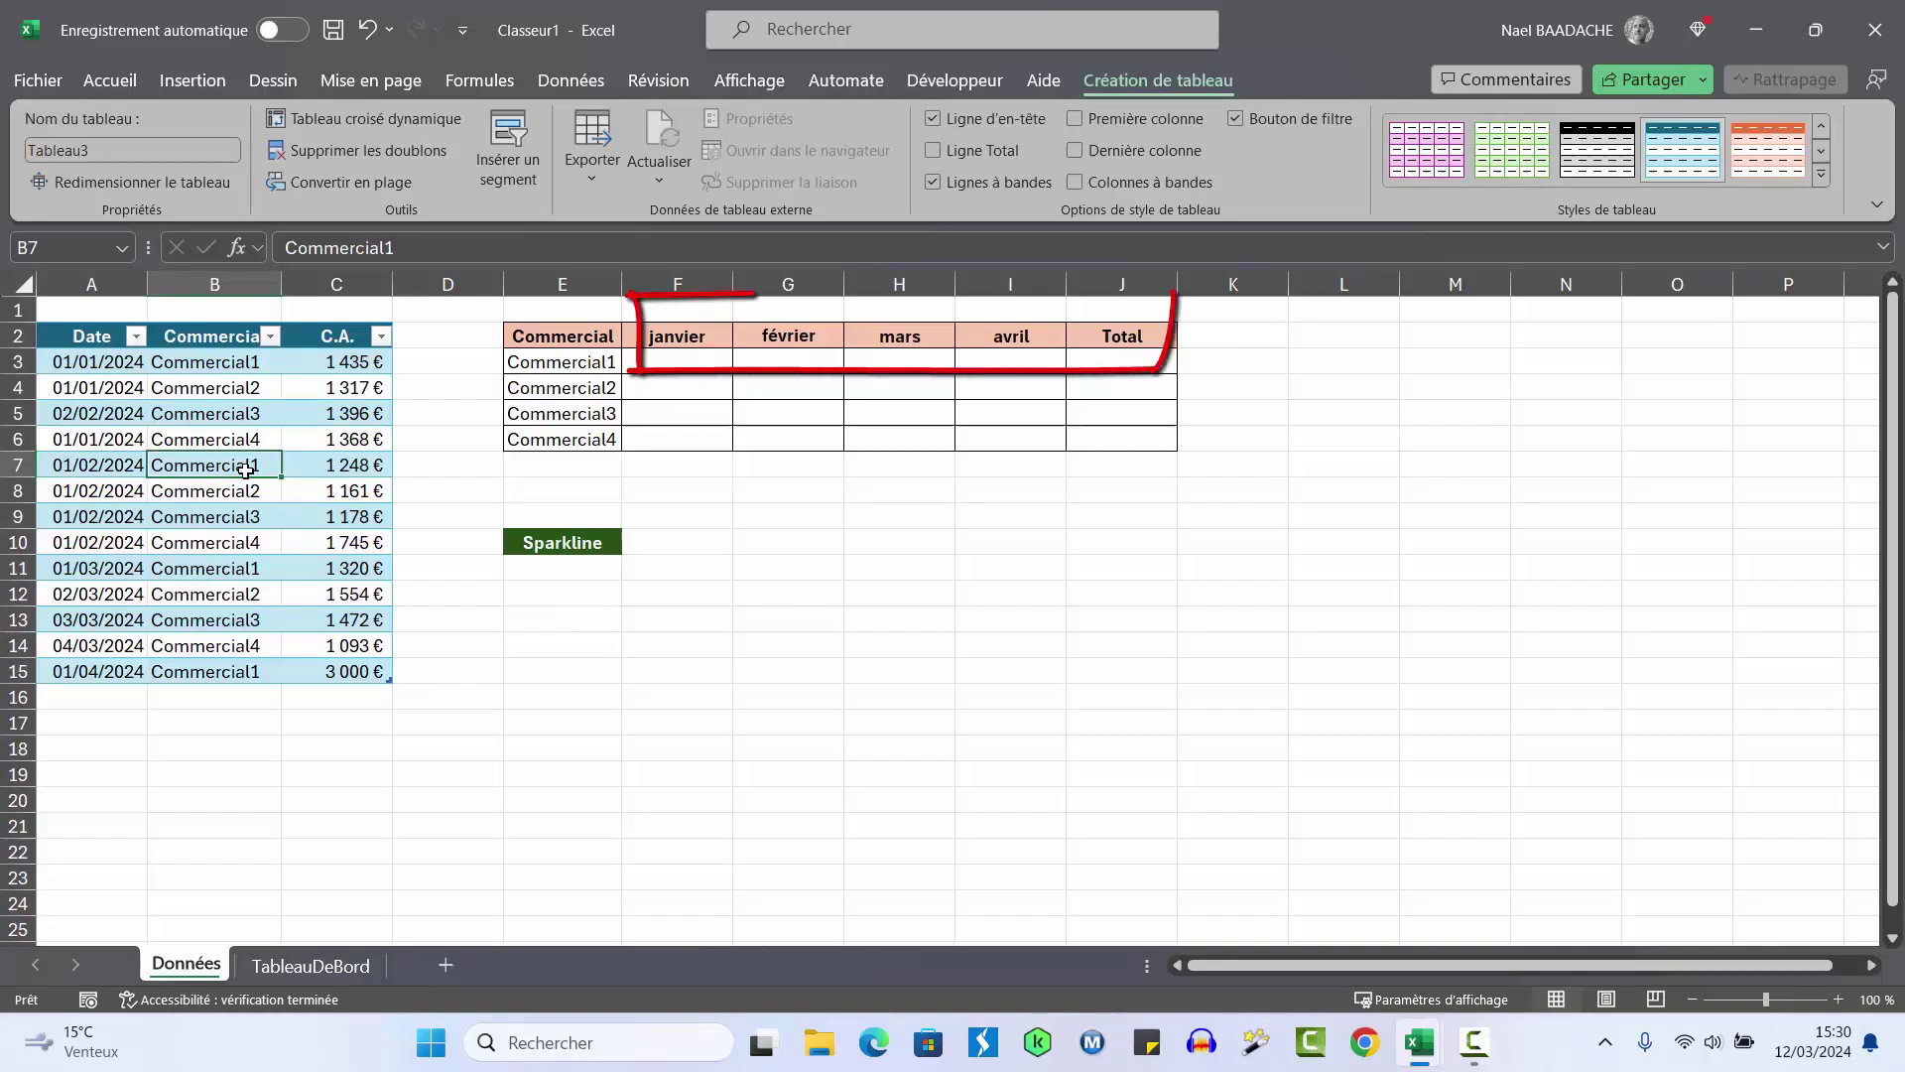
Look over the janvier–avril headers and table cells, ending with column B selected
click(695, 336)
click(839, 339)
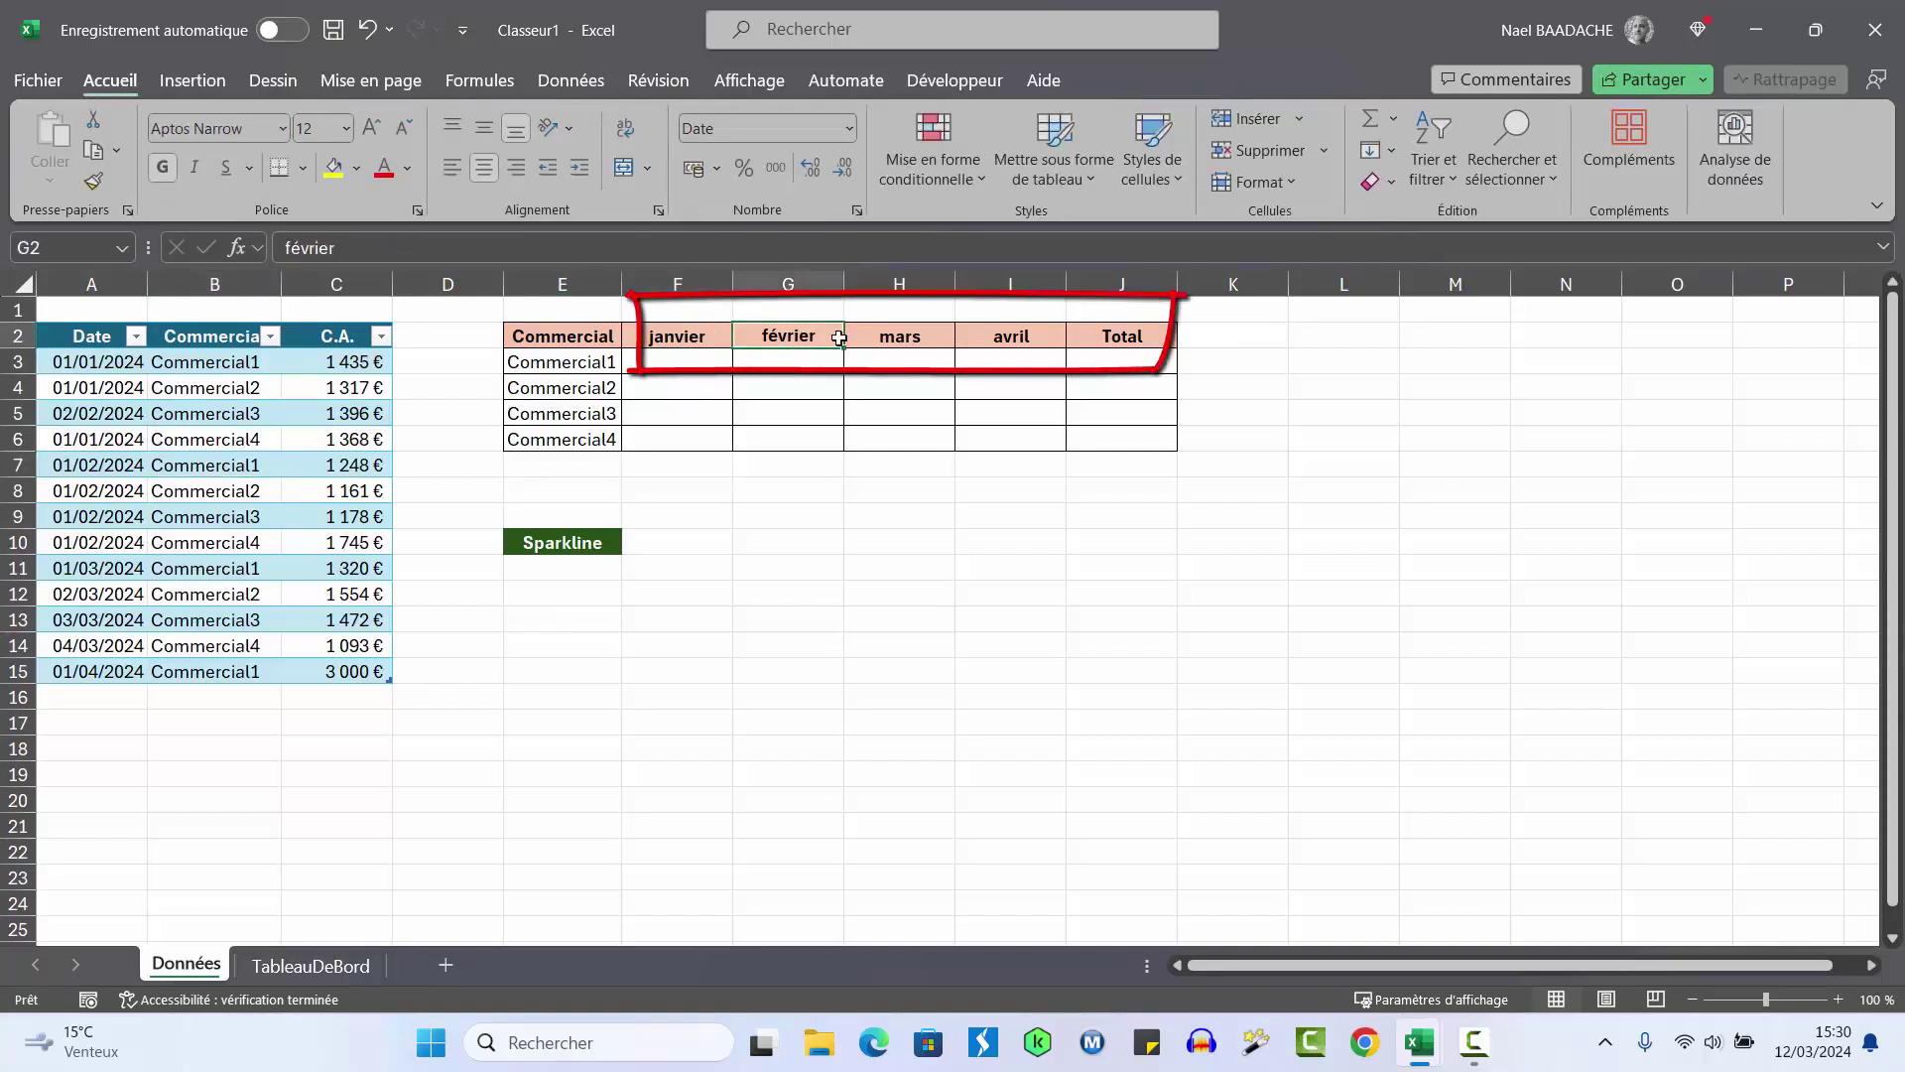
click(898, 338)
click(1045, 341)
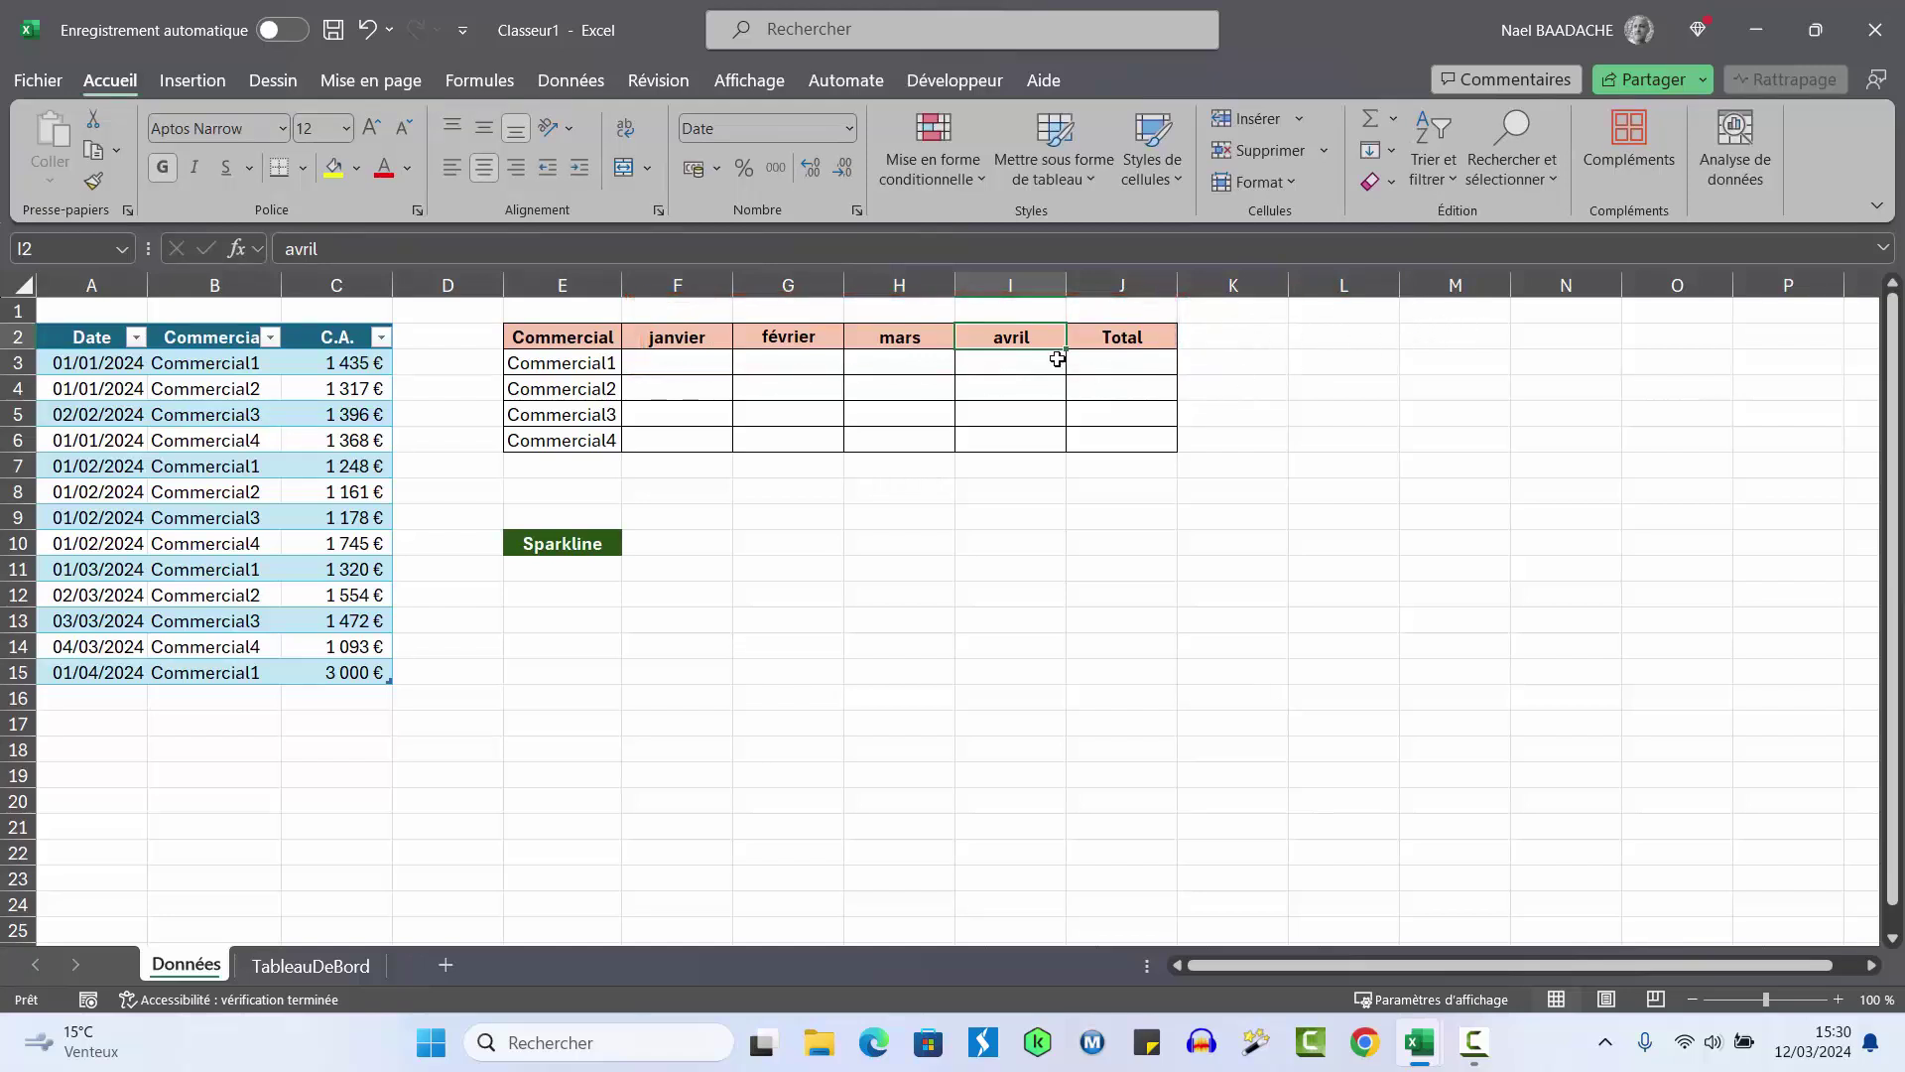
click(188, 400)
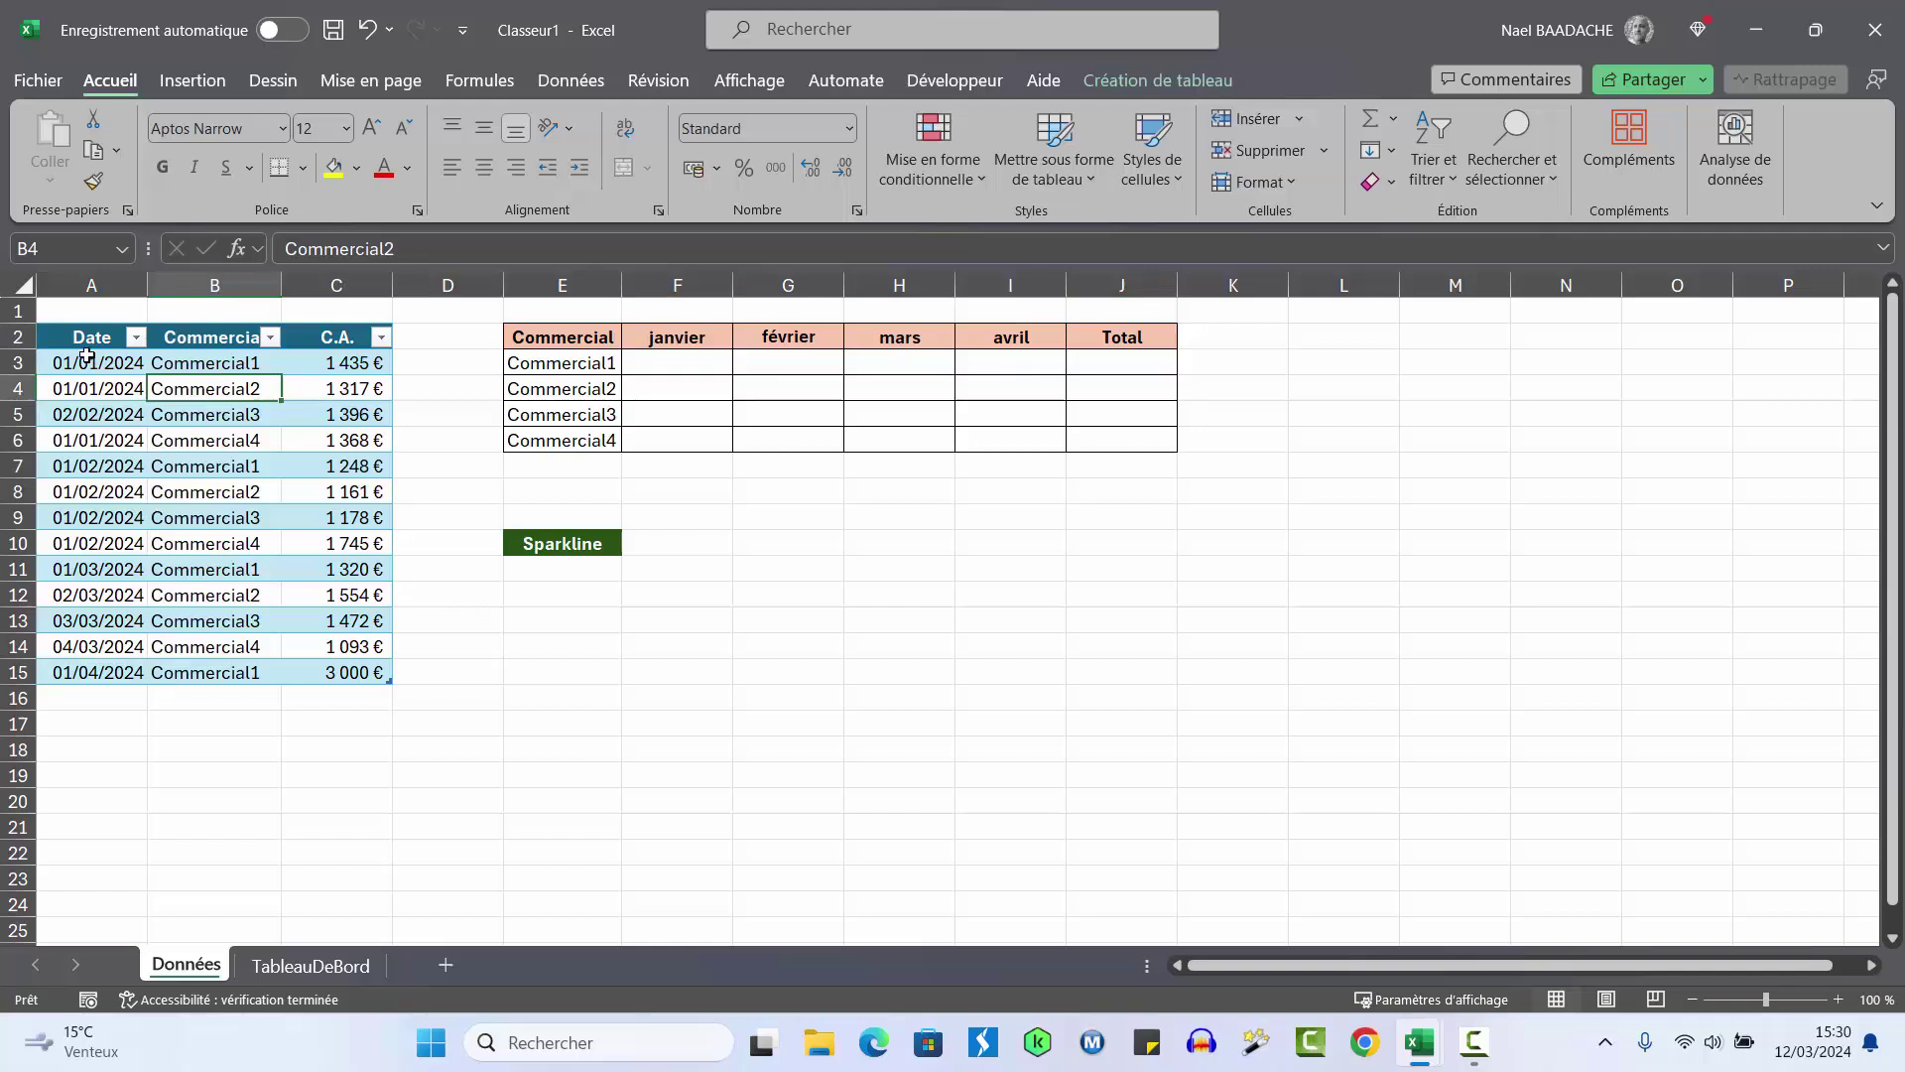
click(80, 367)
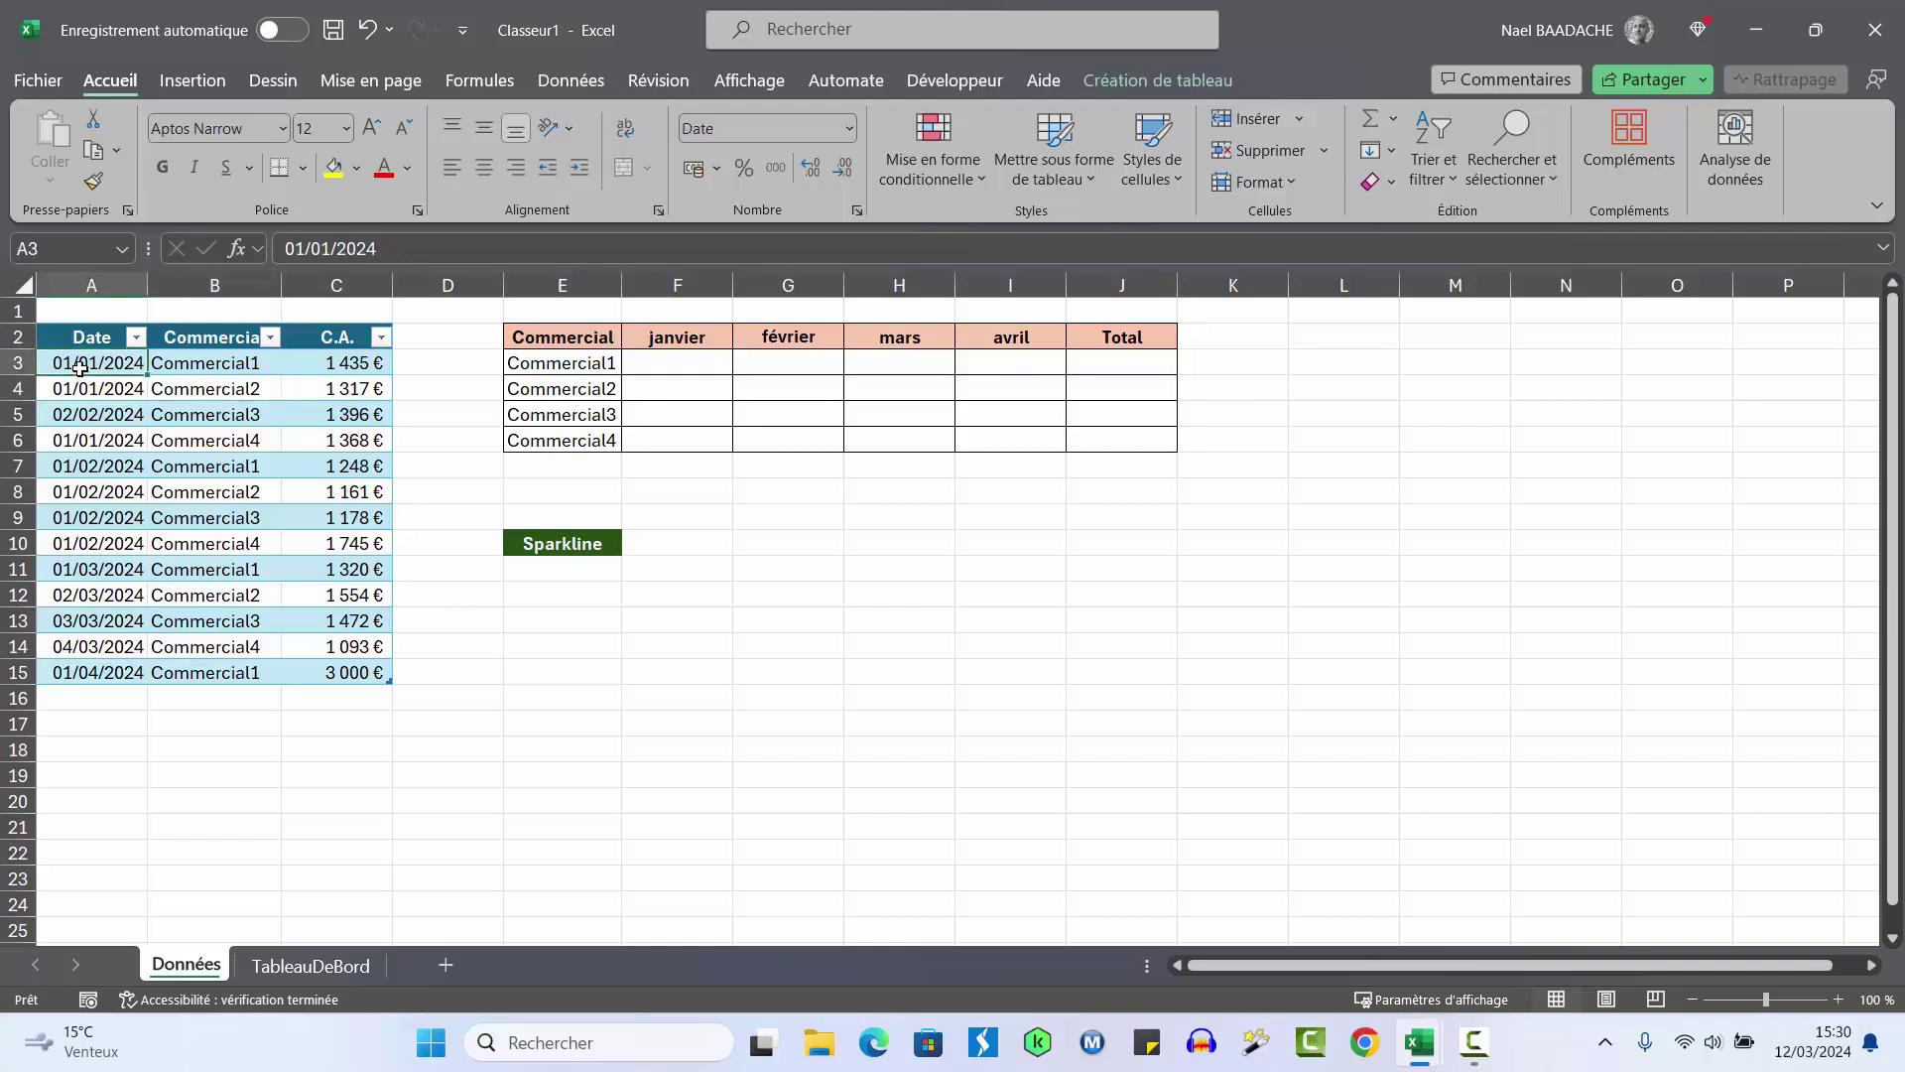
click(668, 337)
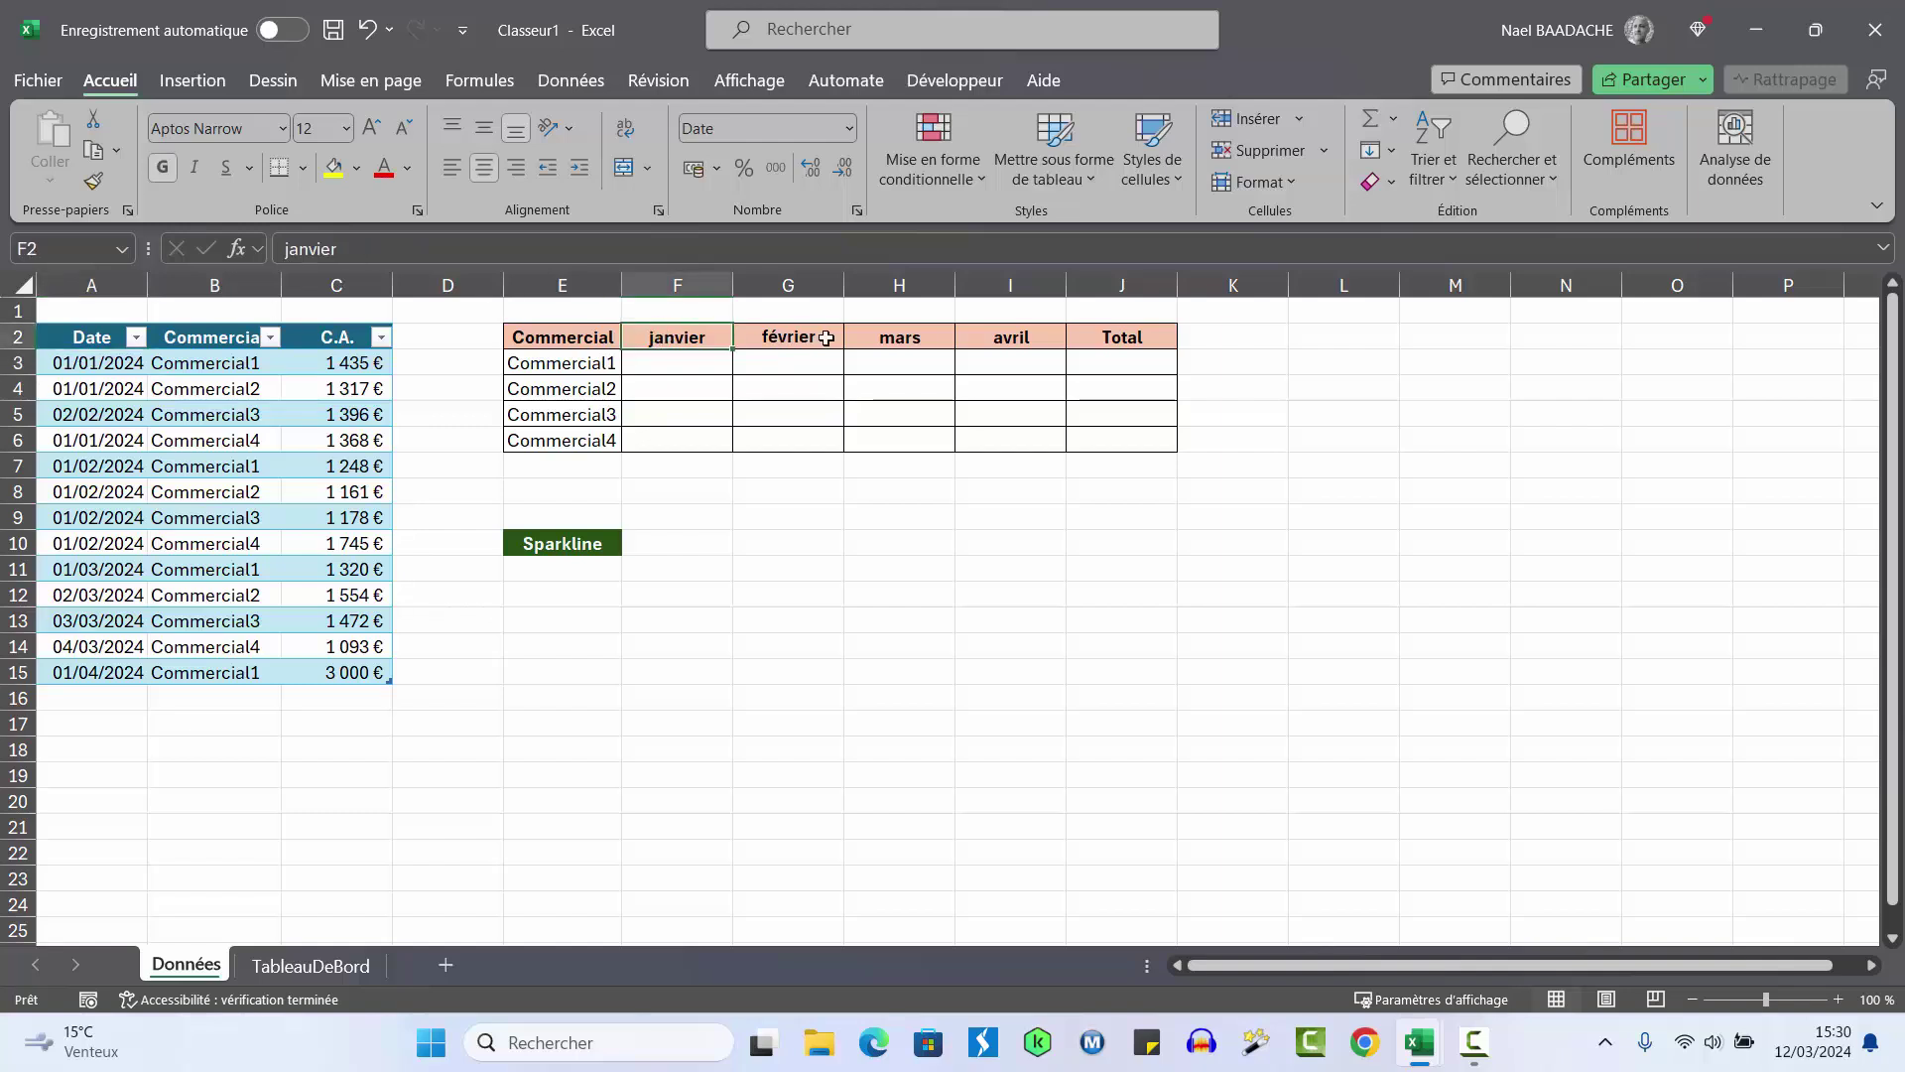
click(826, 337)
click(914, 339)
click(1054, 343)
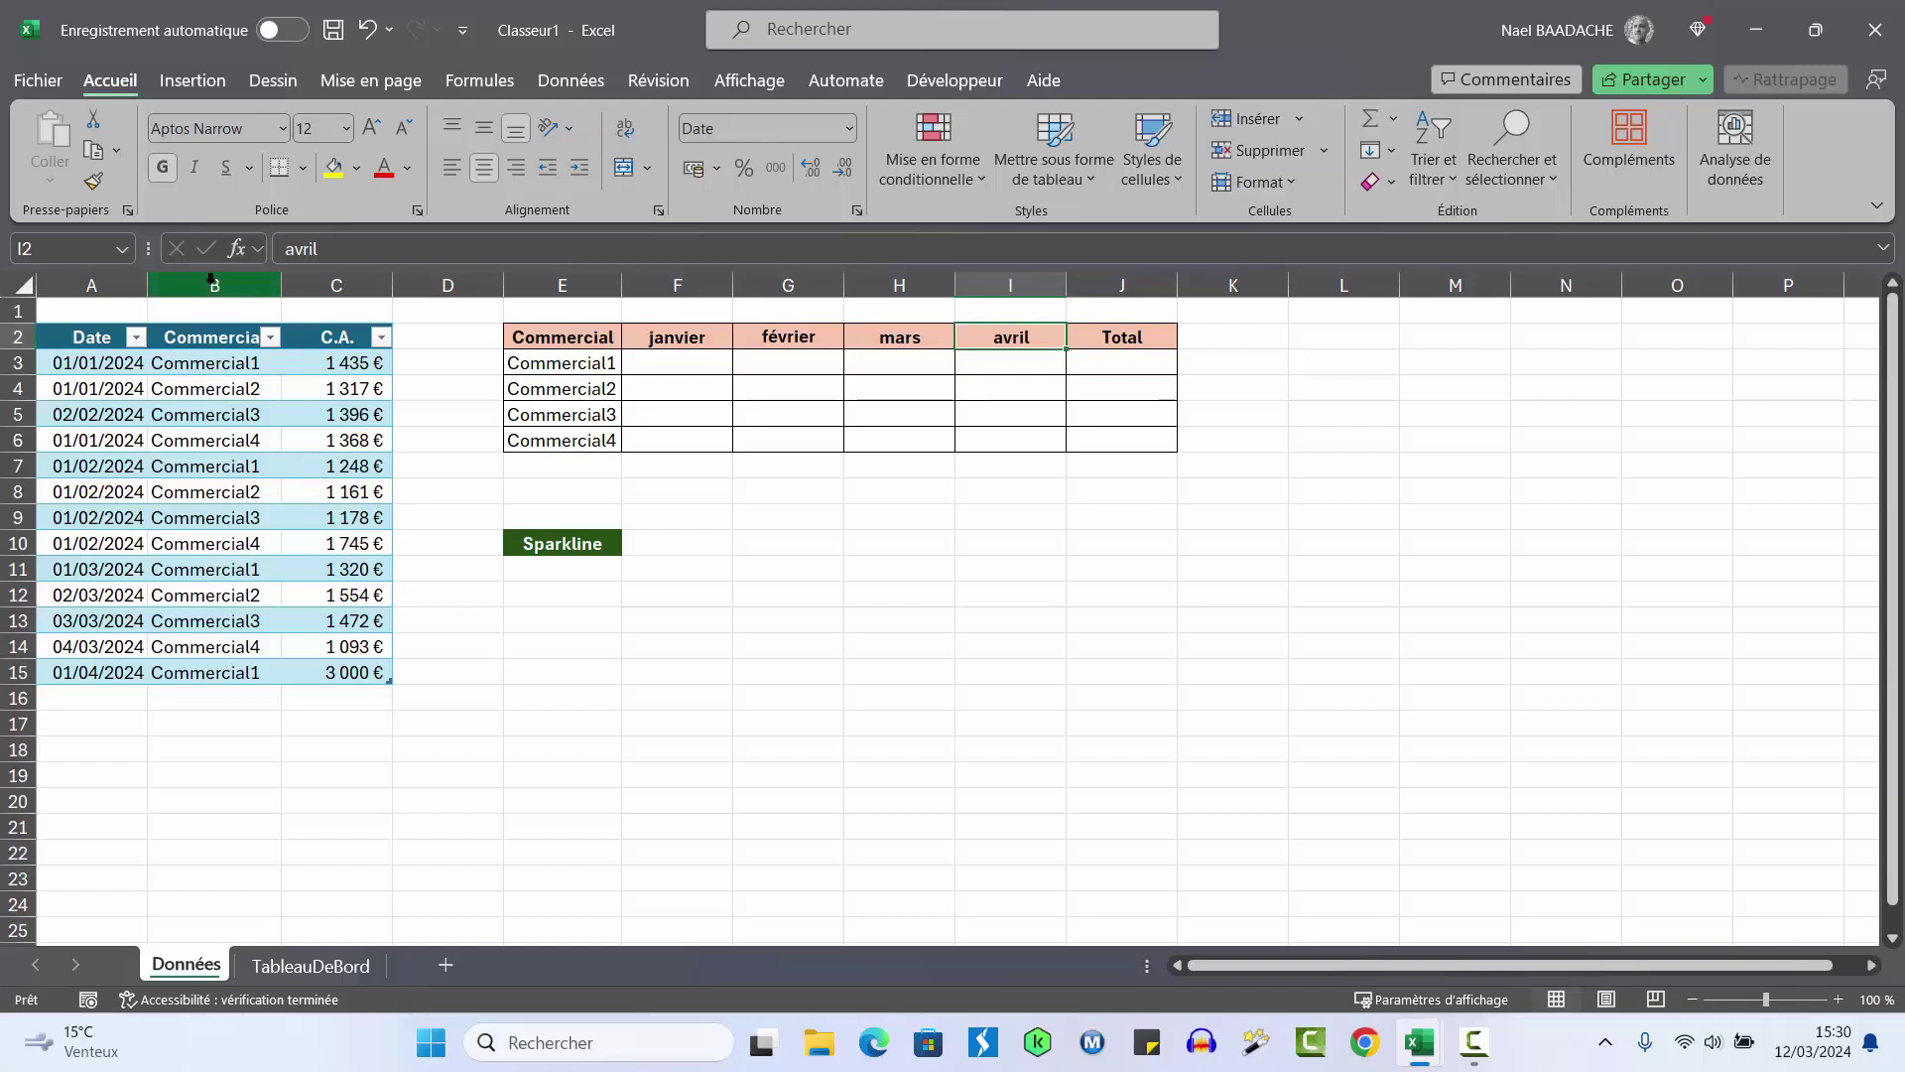
click(211, 283)
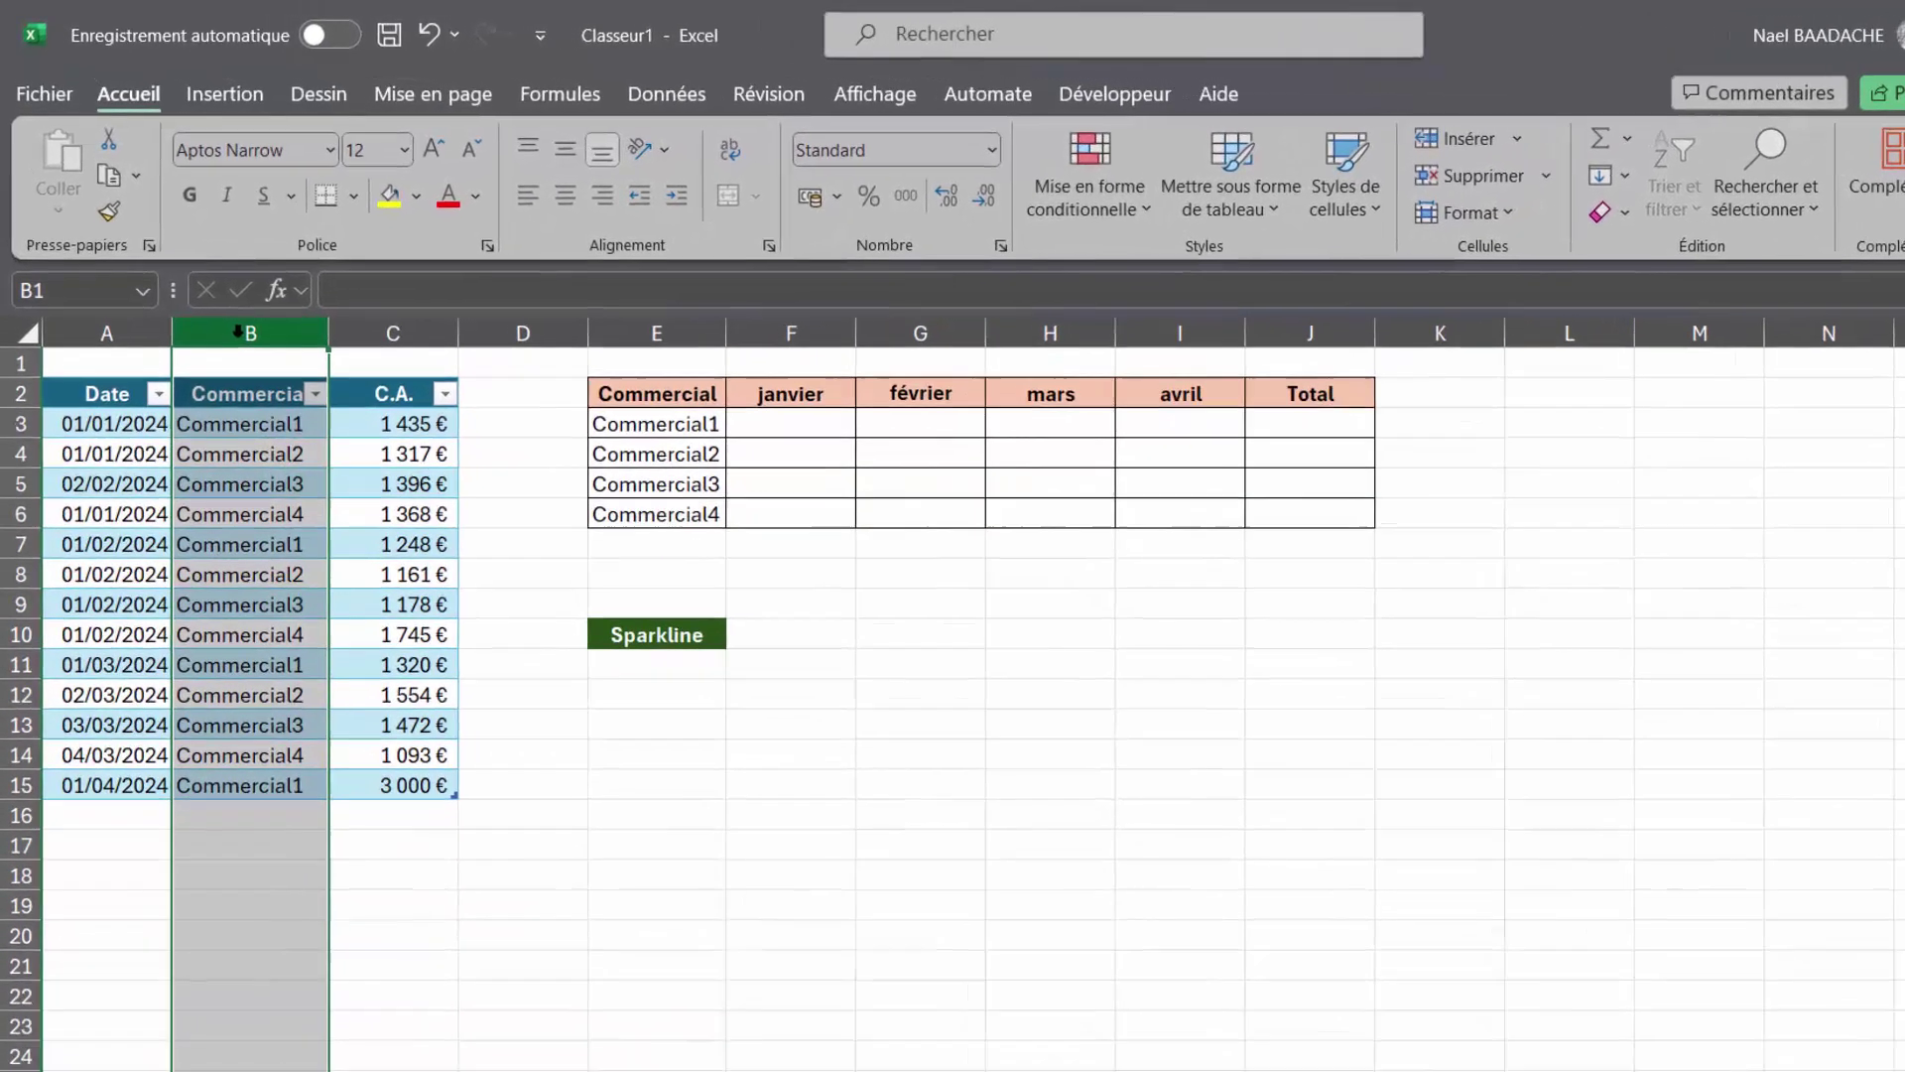
Insert a new table column at B with the header Mois
right_click(206, 289)
click(337, 666)
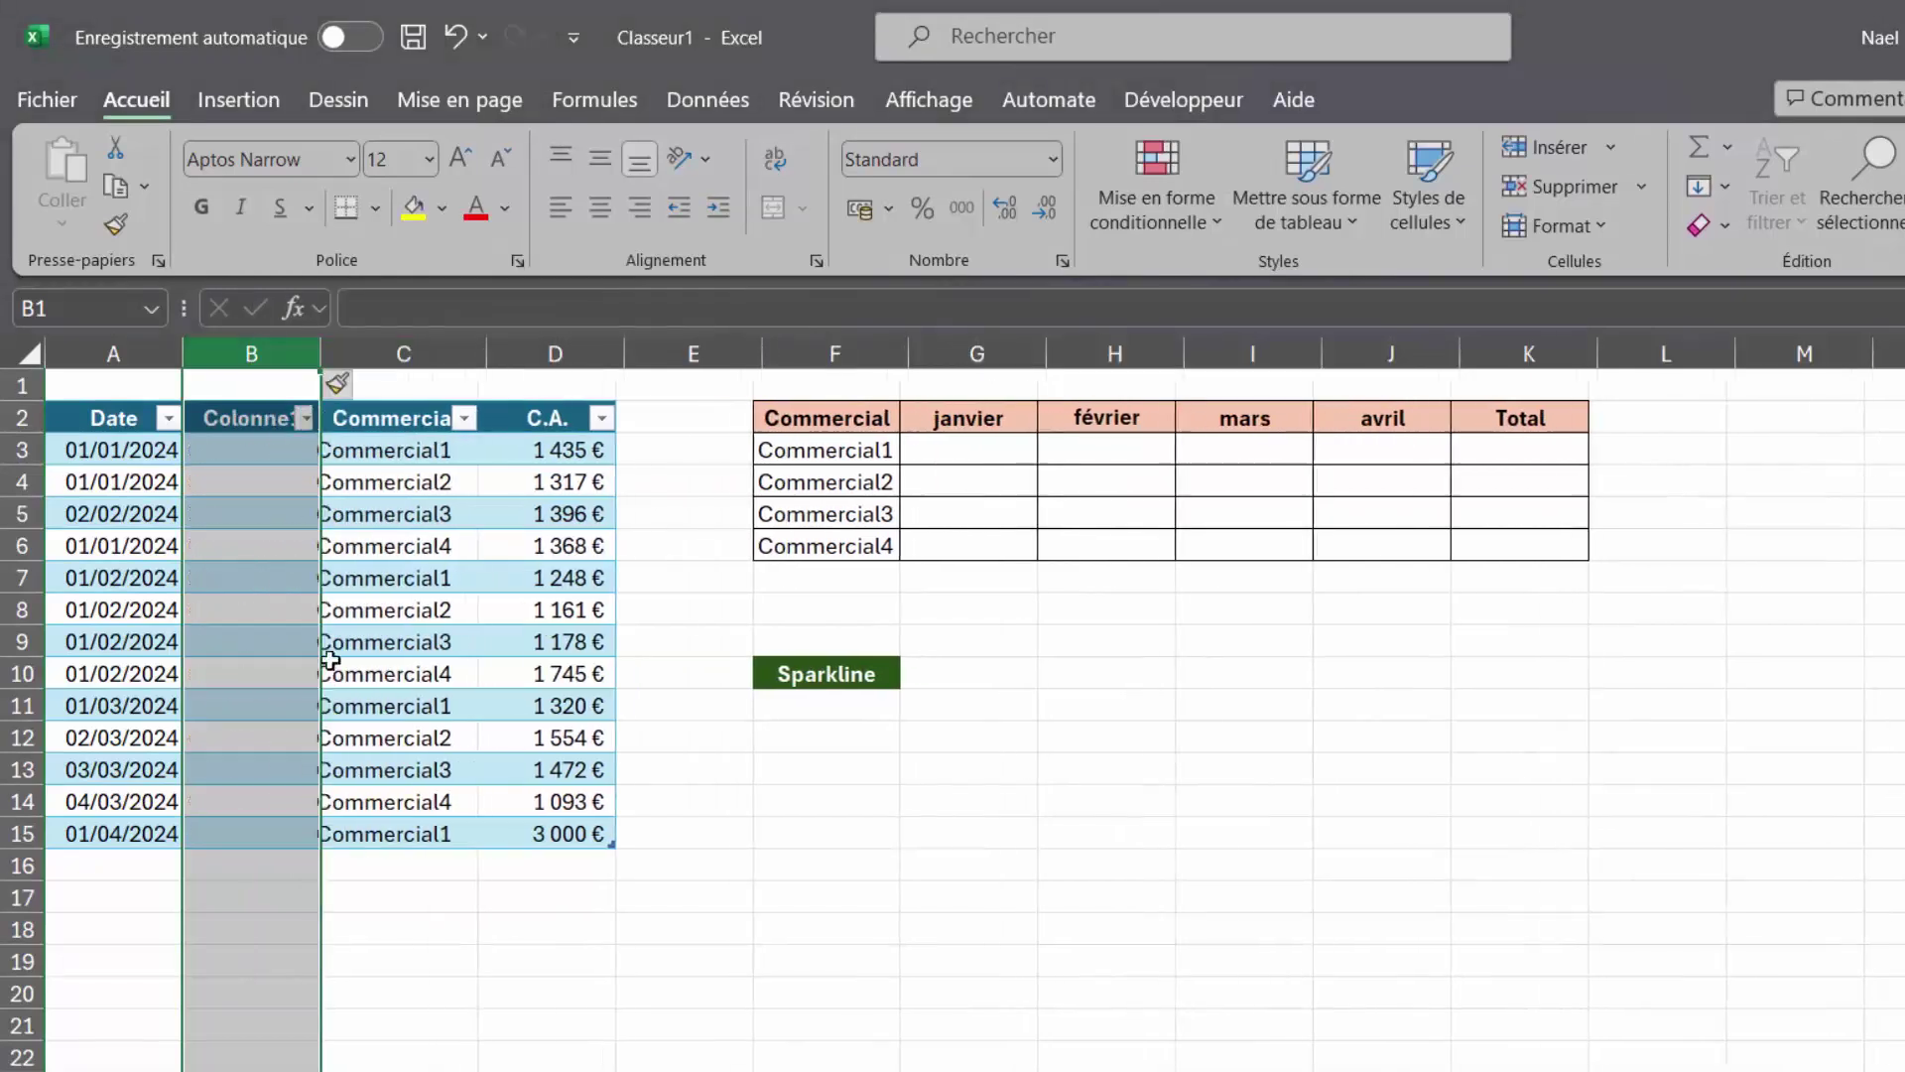
click(258, 420)
text(Mo)
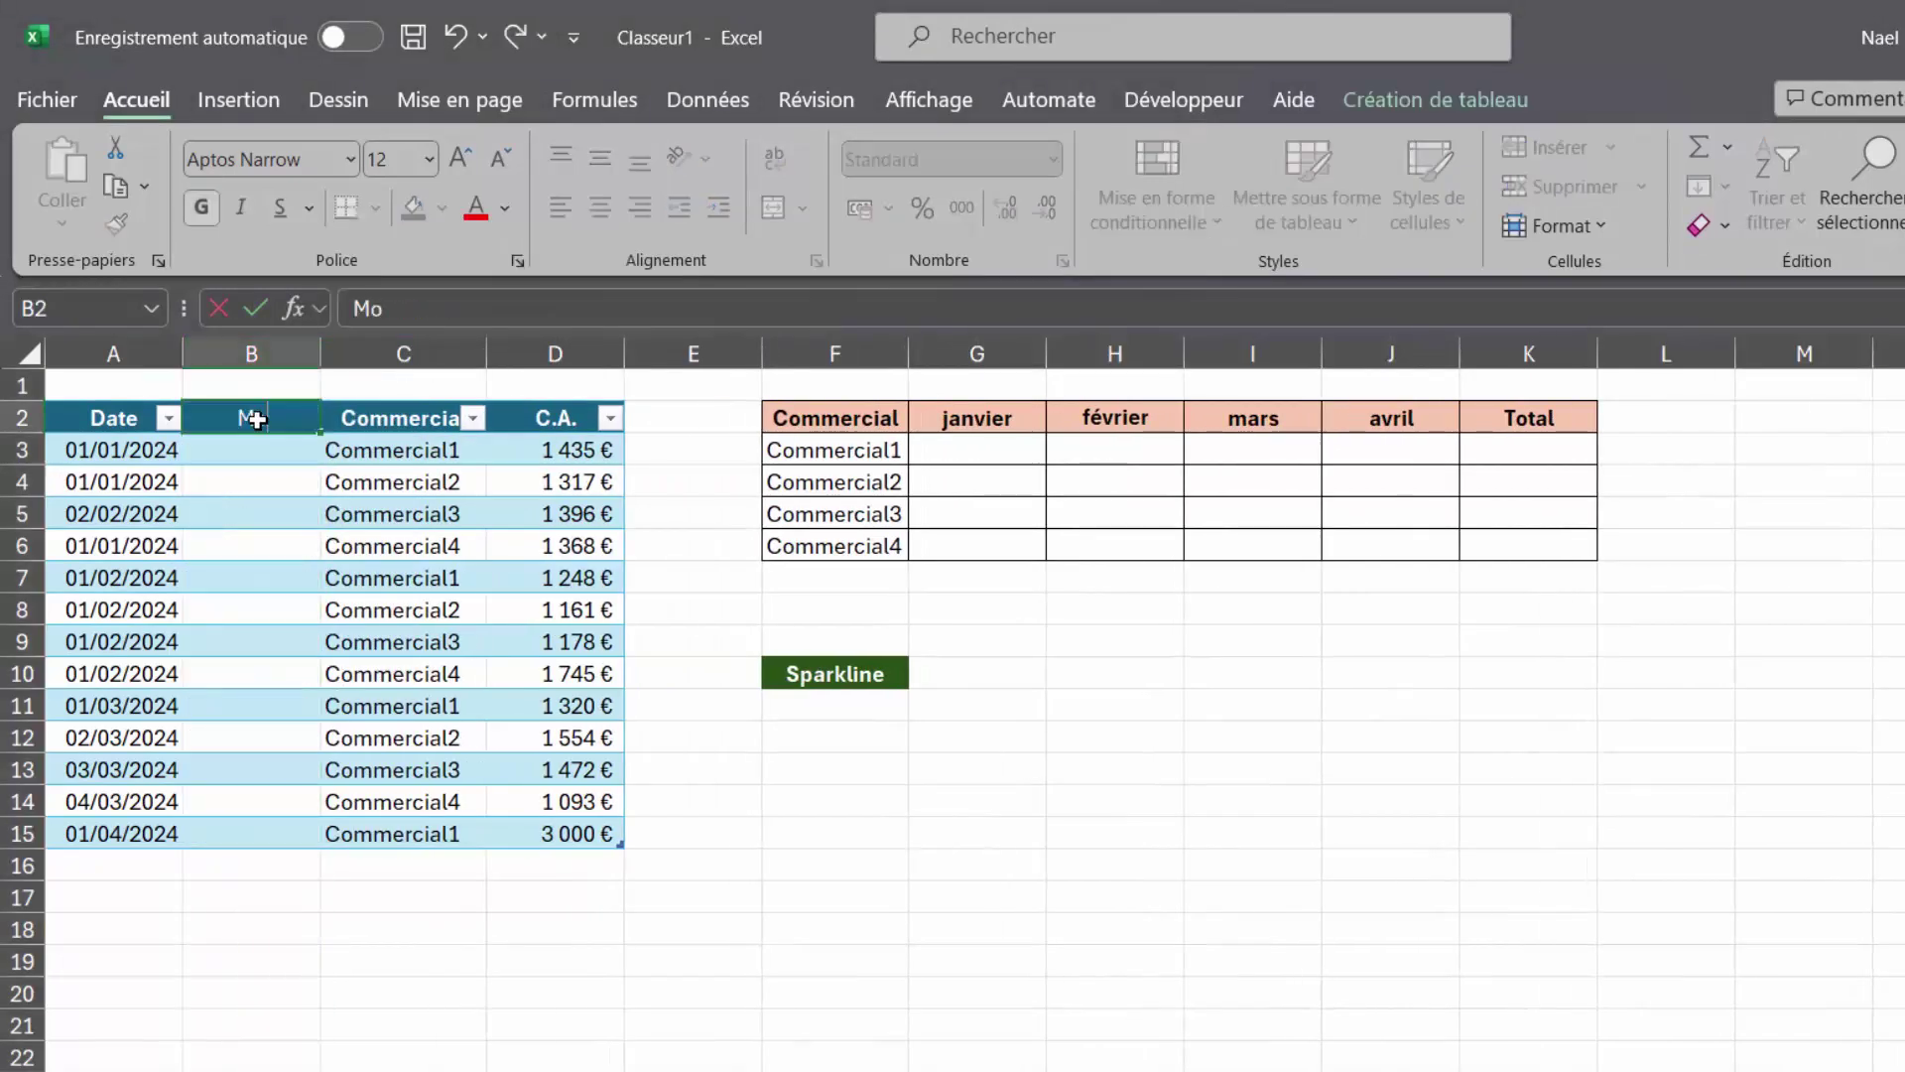
text(is)
key(Return)
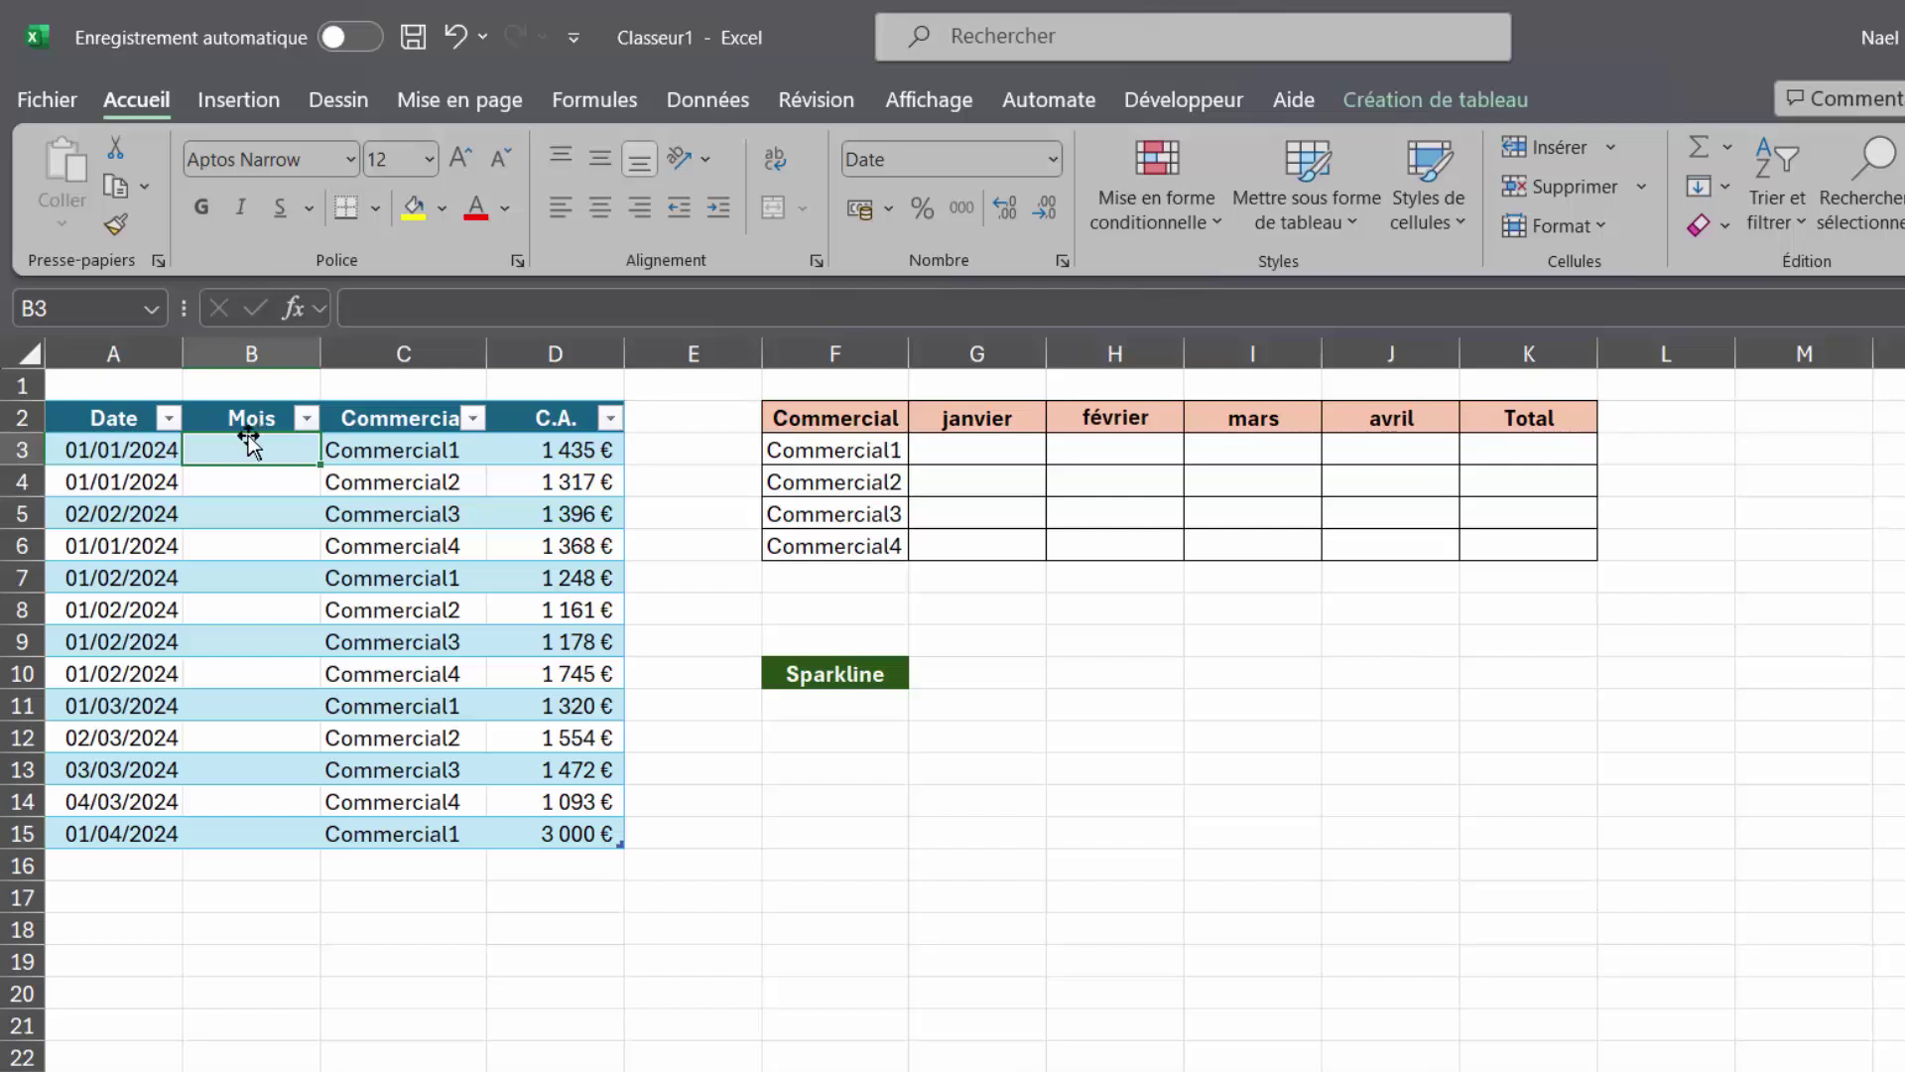
click(938, 415)
click(1119, 417)
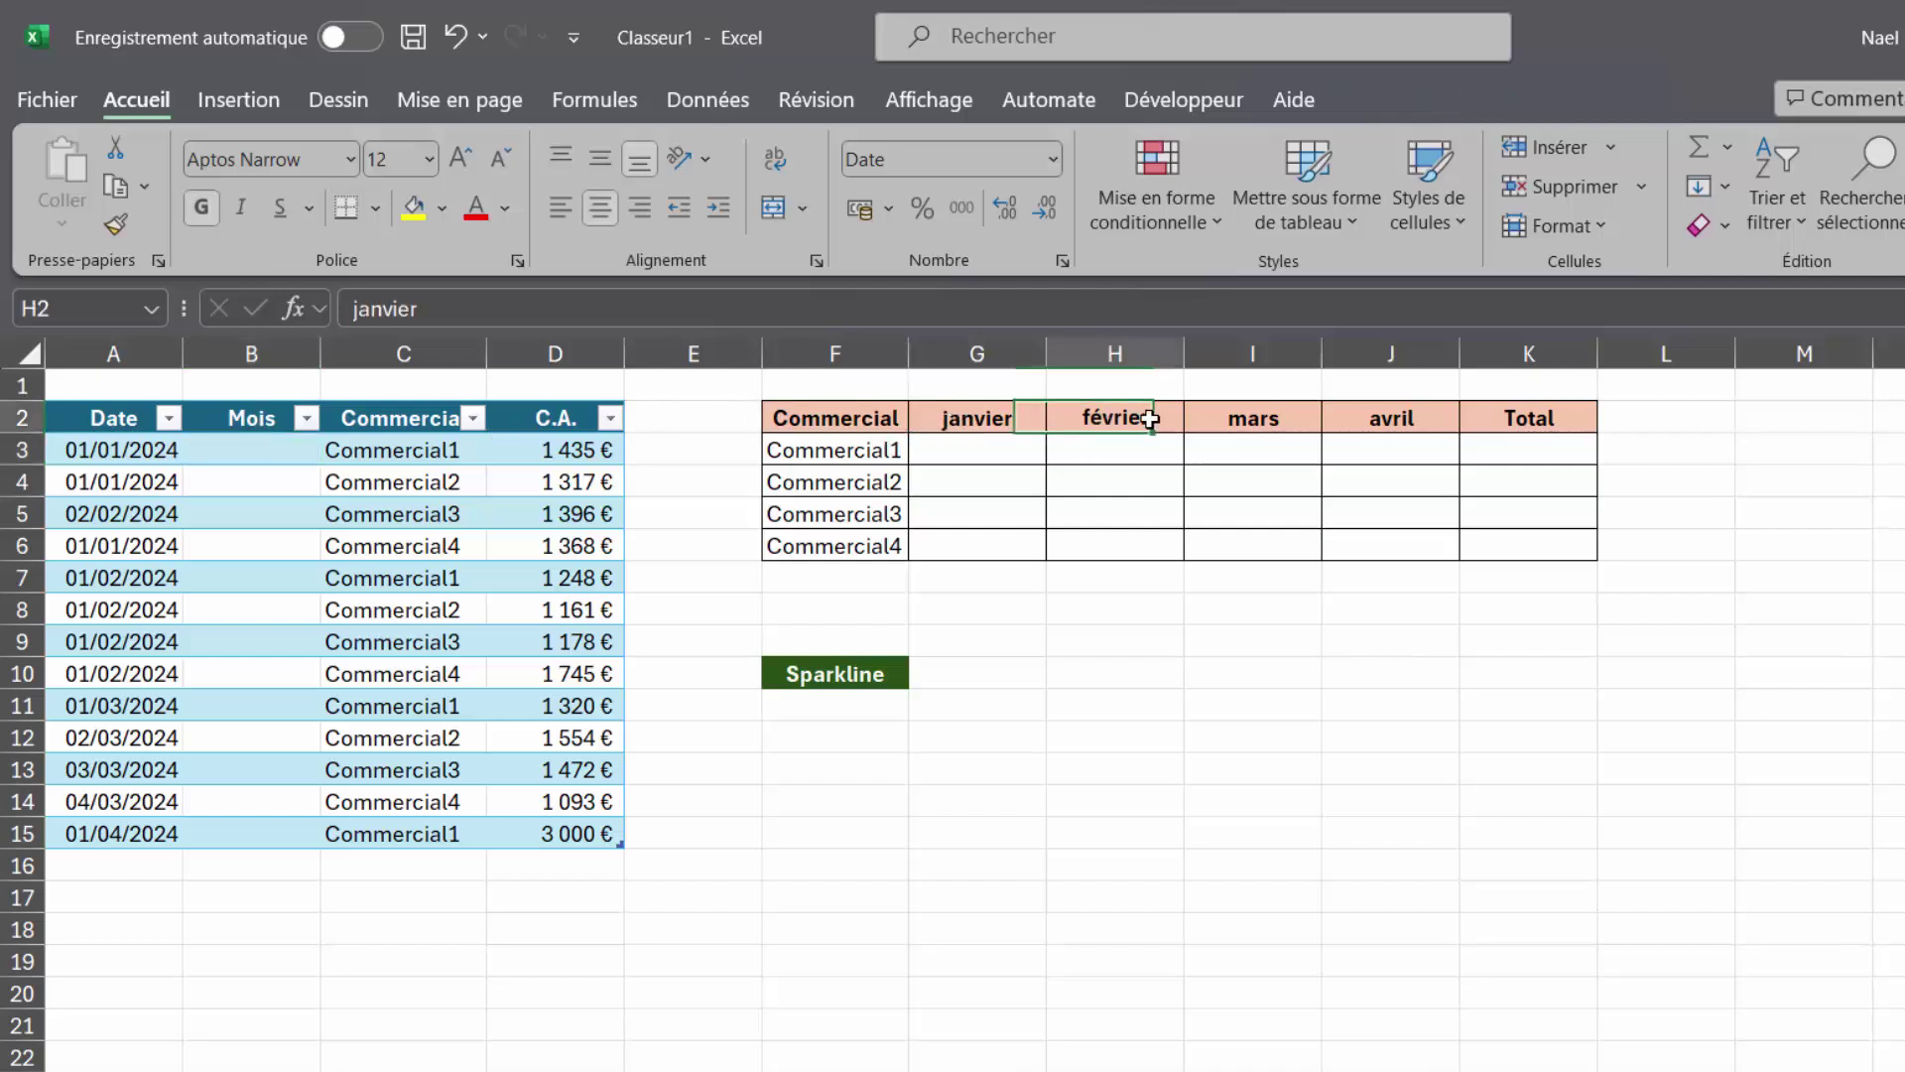
click(1258, 416)
click(241, 455)
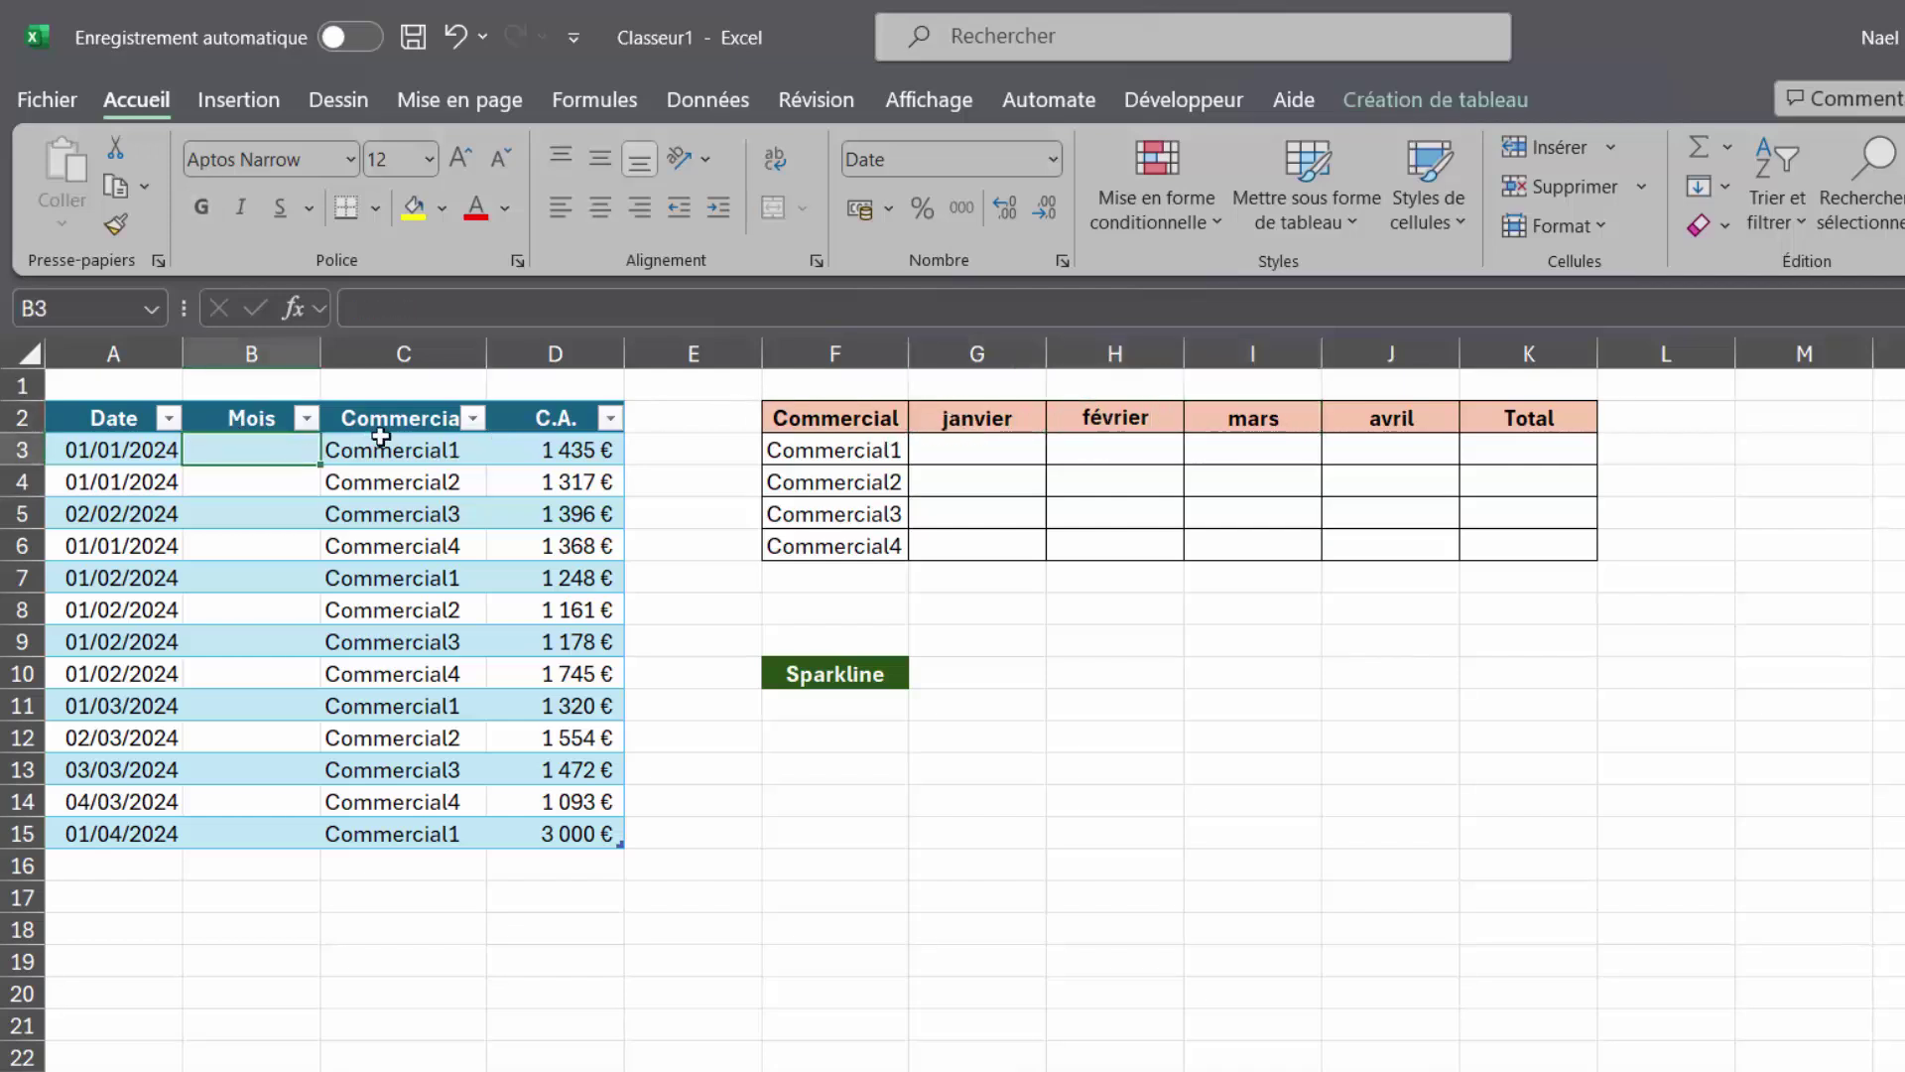
text(=)
text(TE)
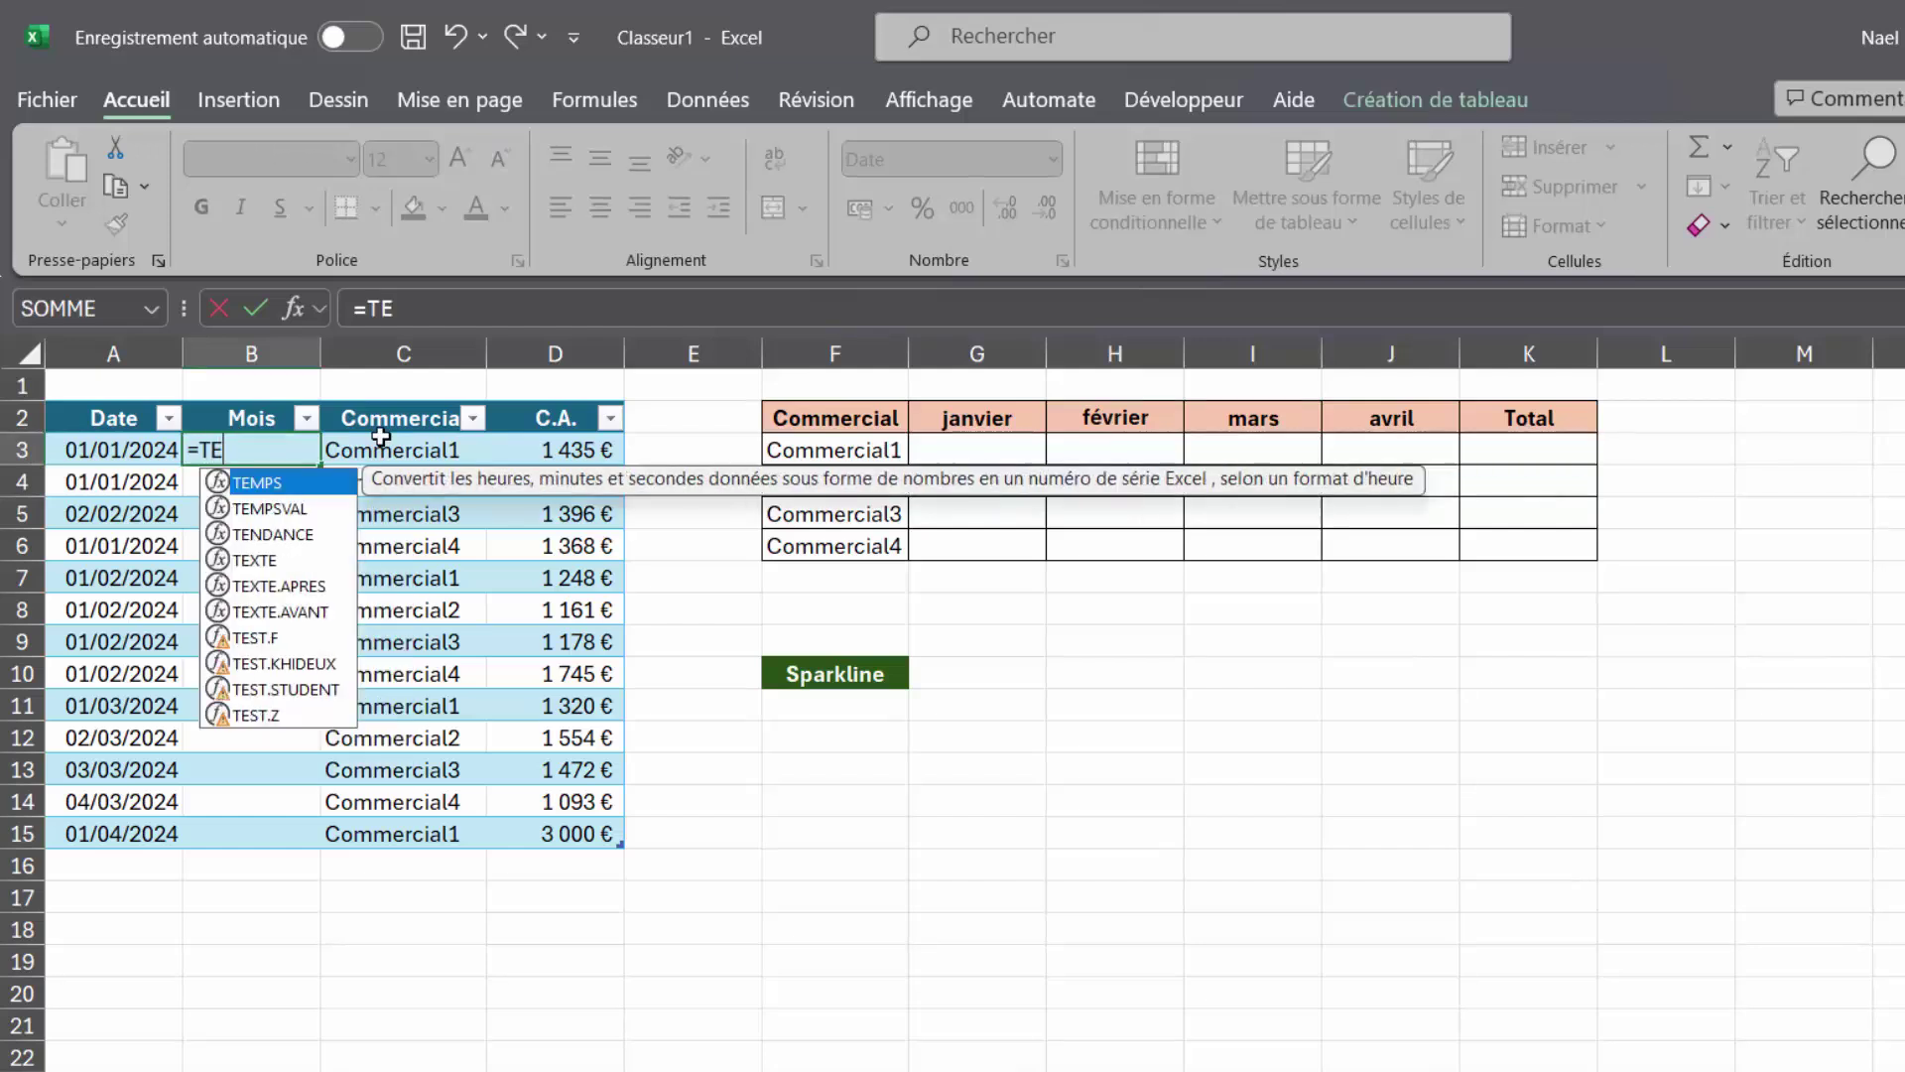
text(XTE()
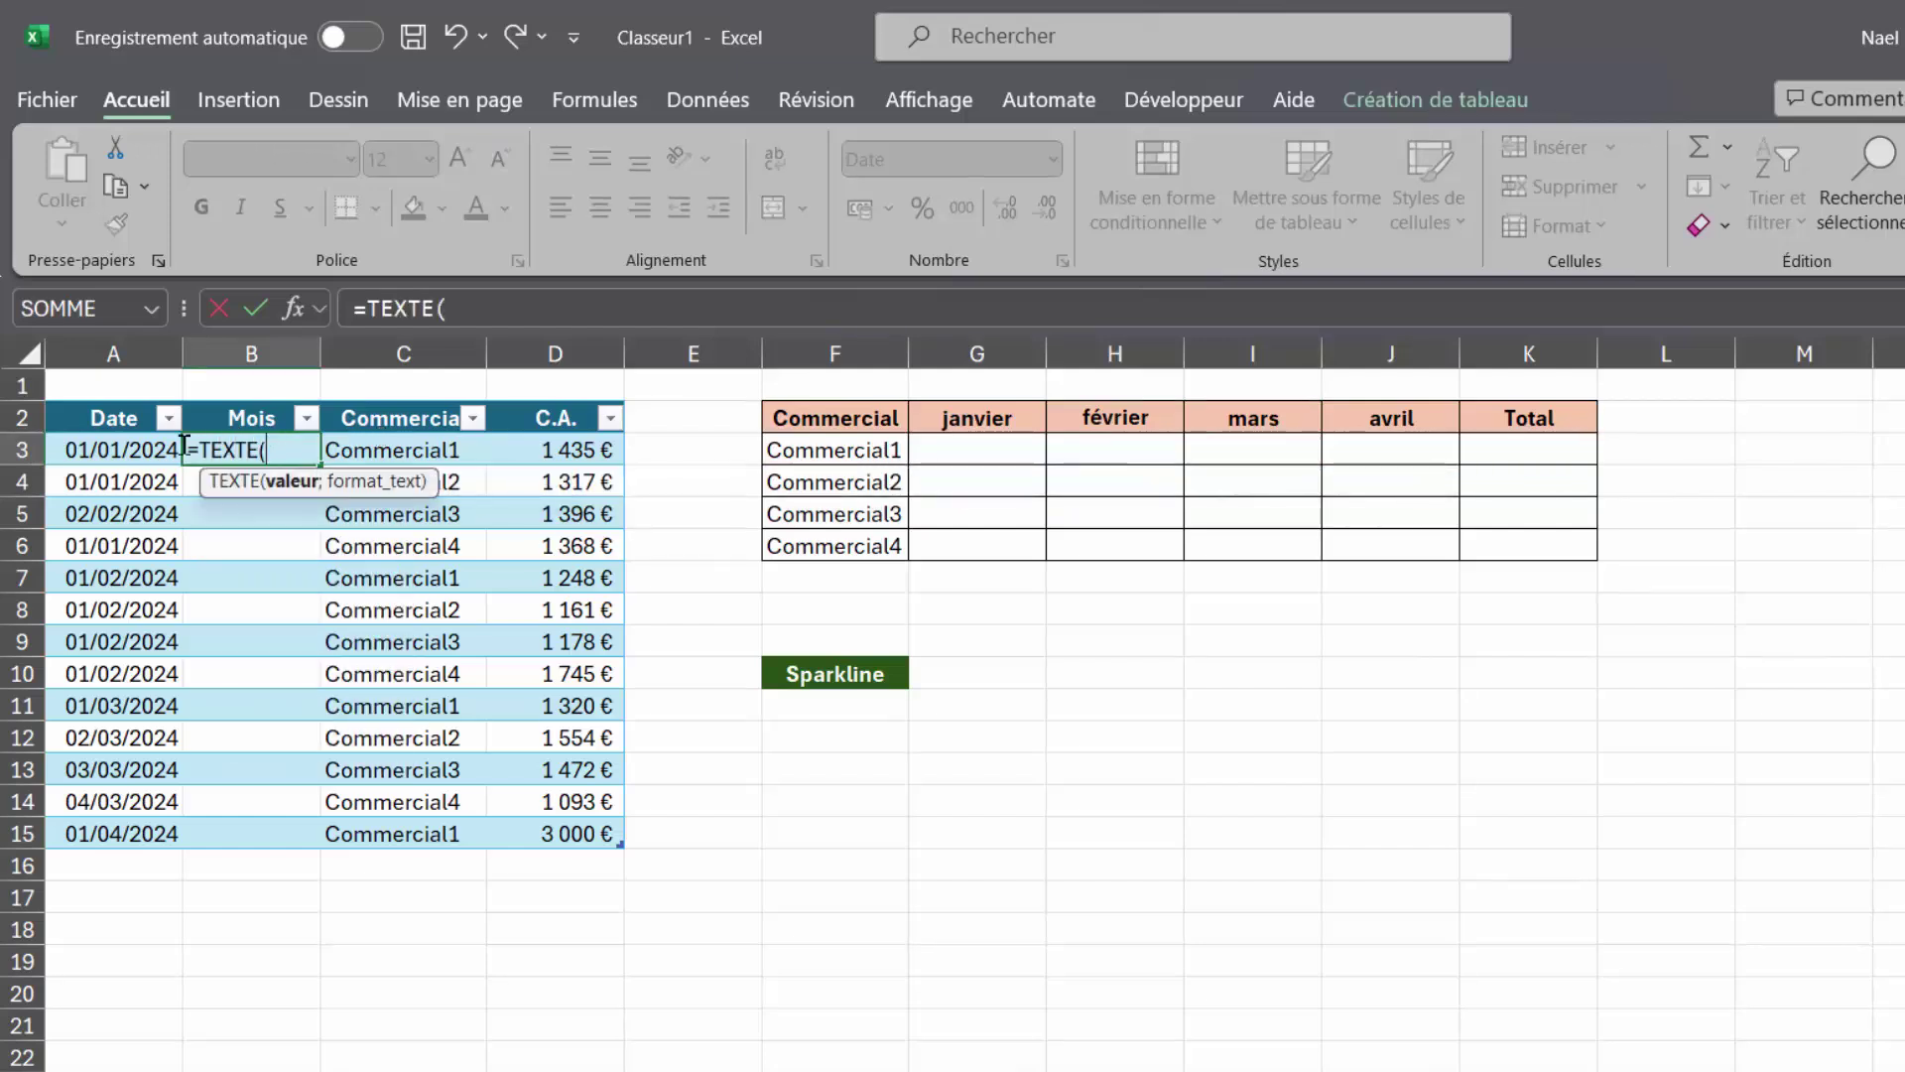
click(117, 447)
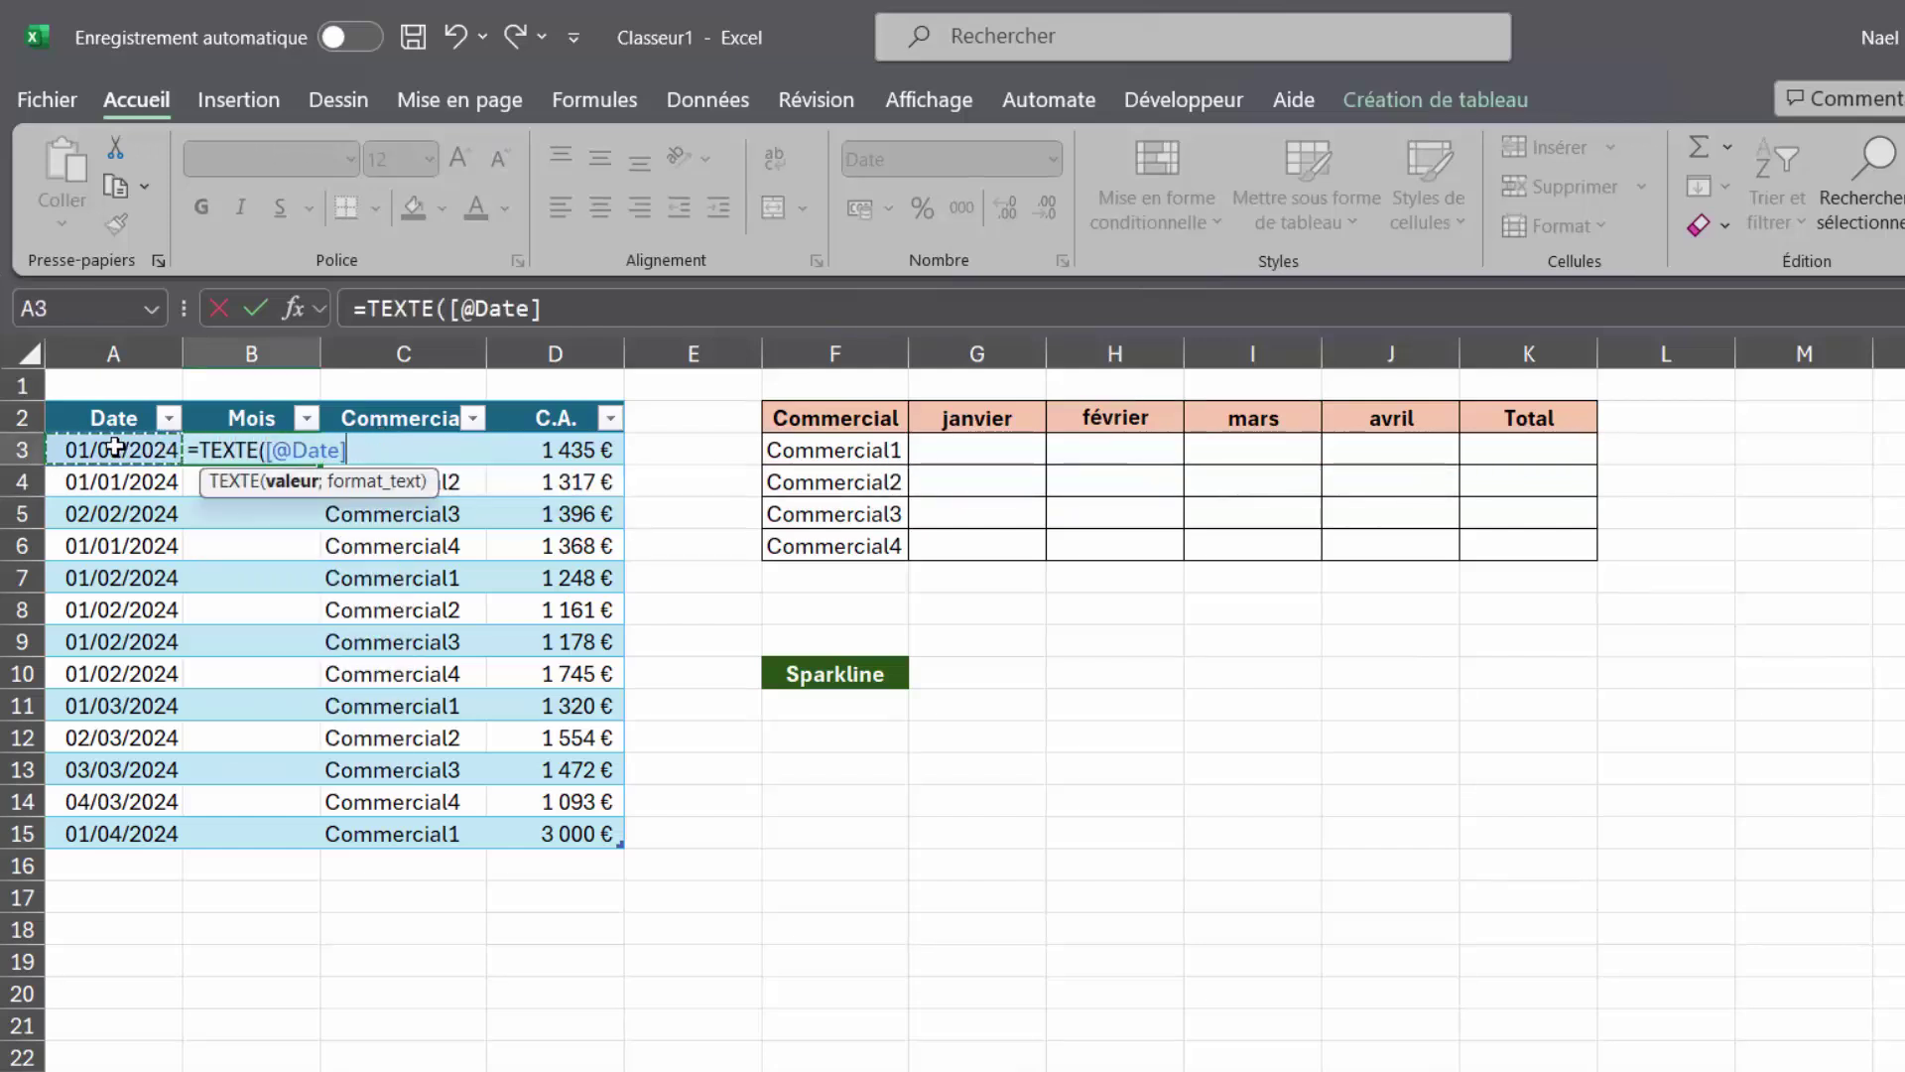
text(;")
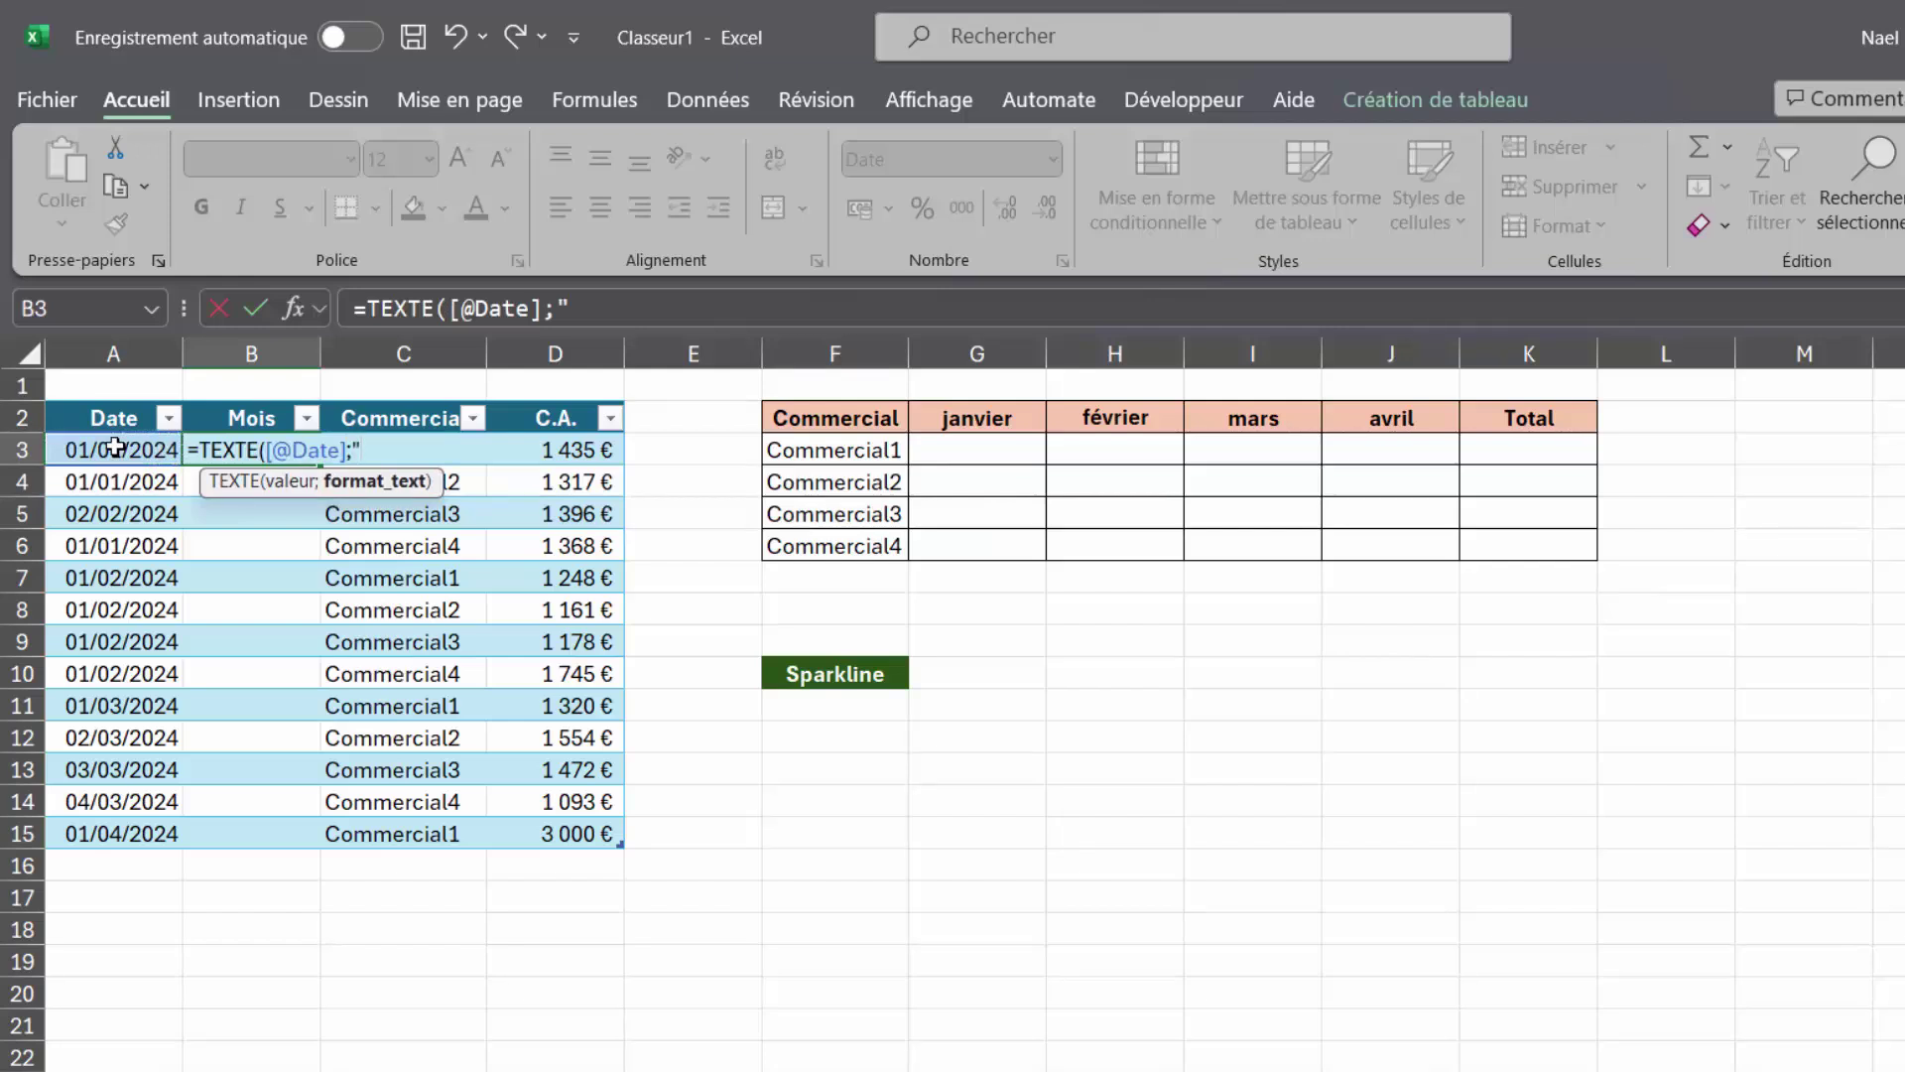
text(mmm)
text(m"))
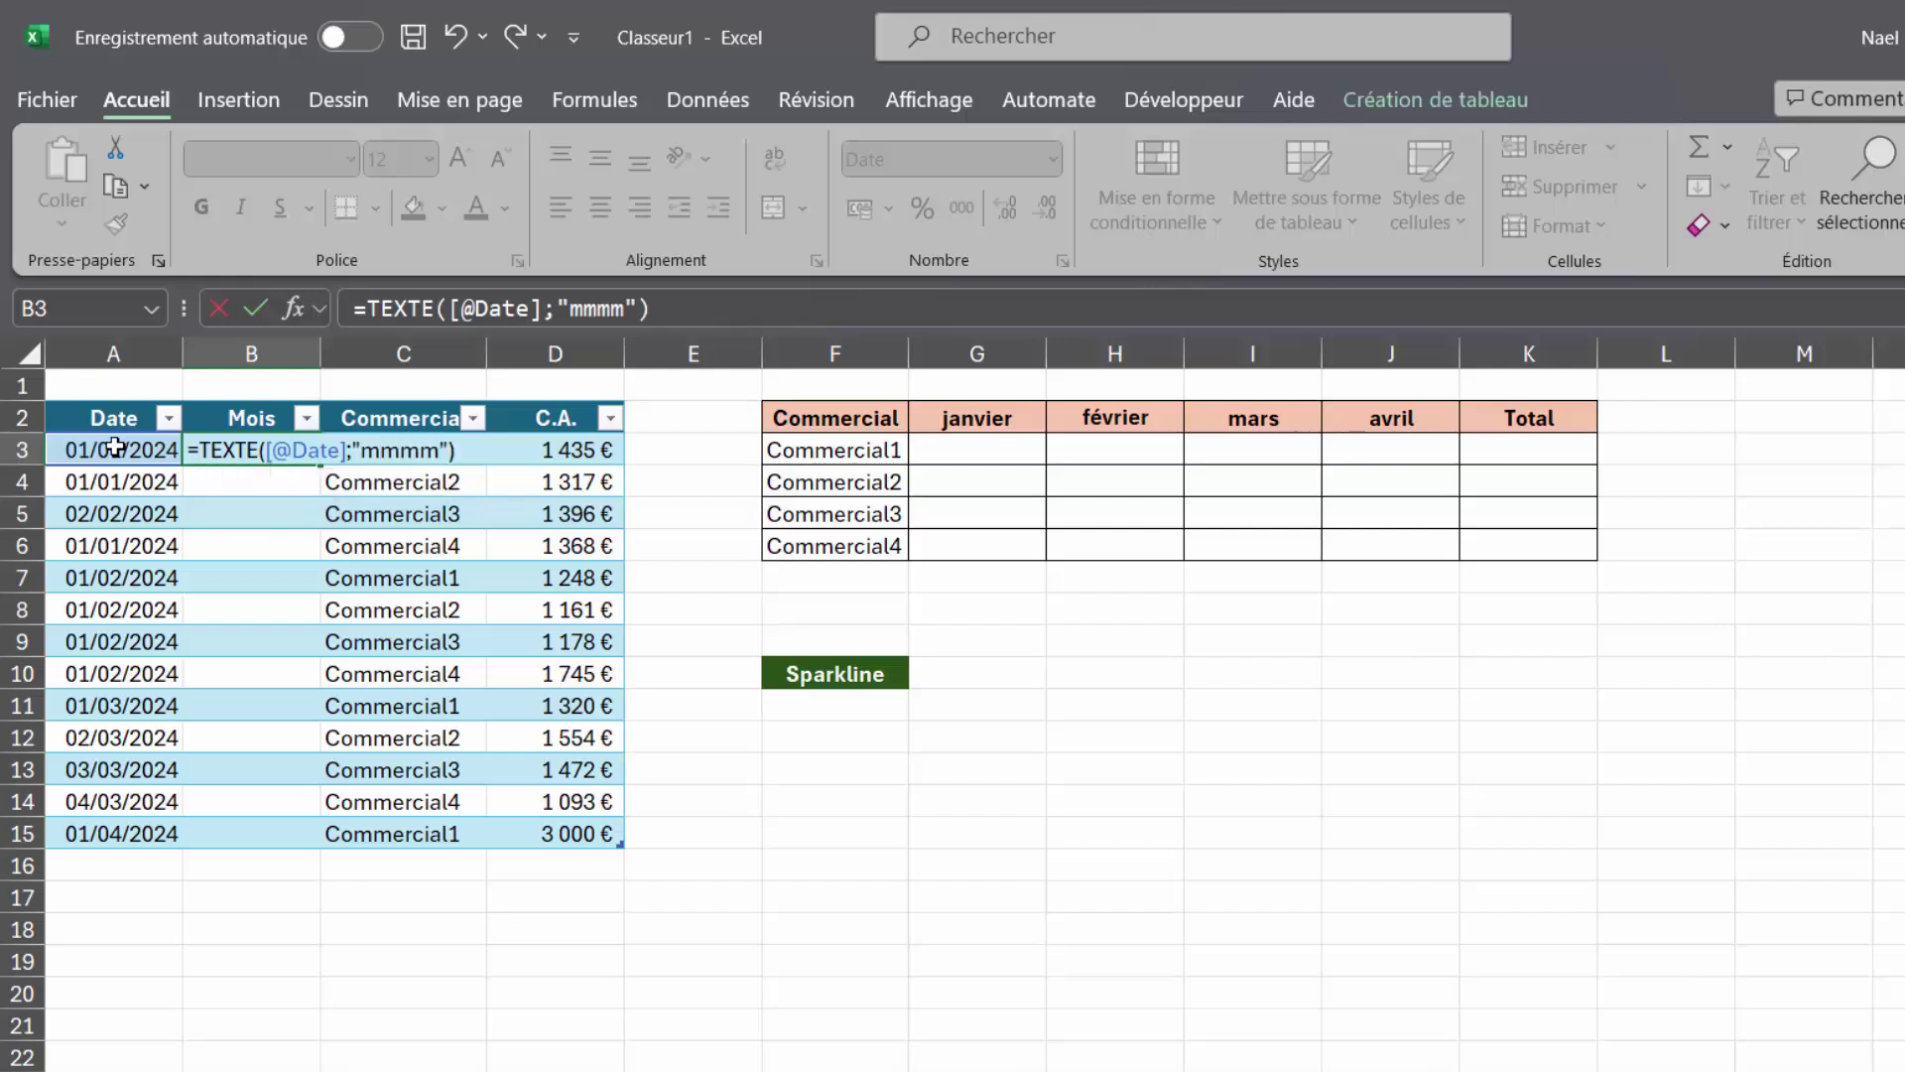
key(Return)
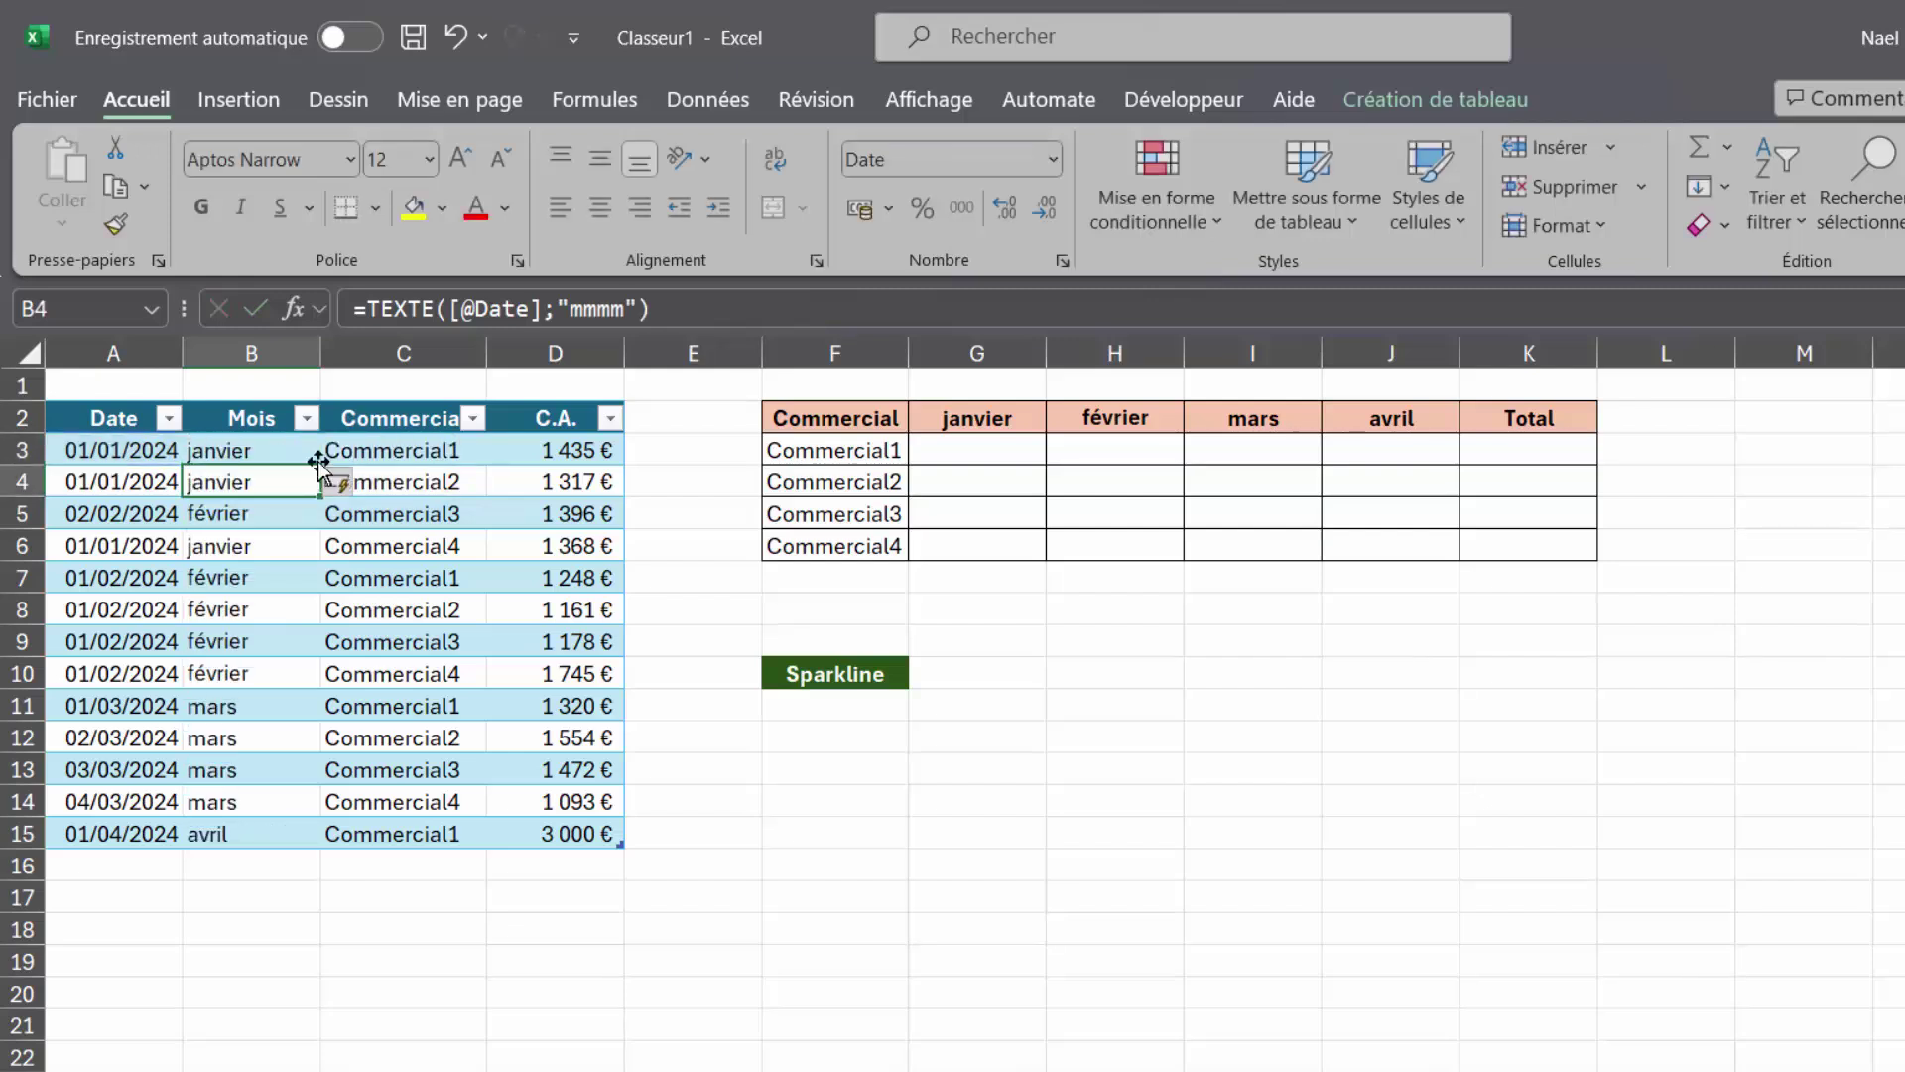
Check the first Mois result and select the summary grid's janvier cell for Commercial1
click(258, 452)
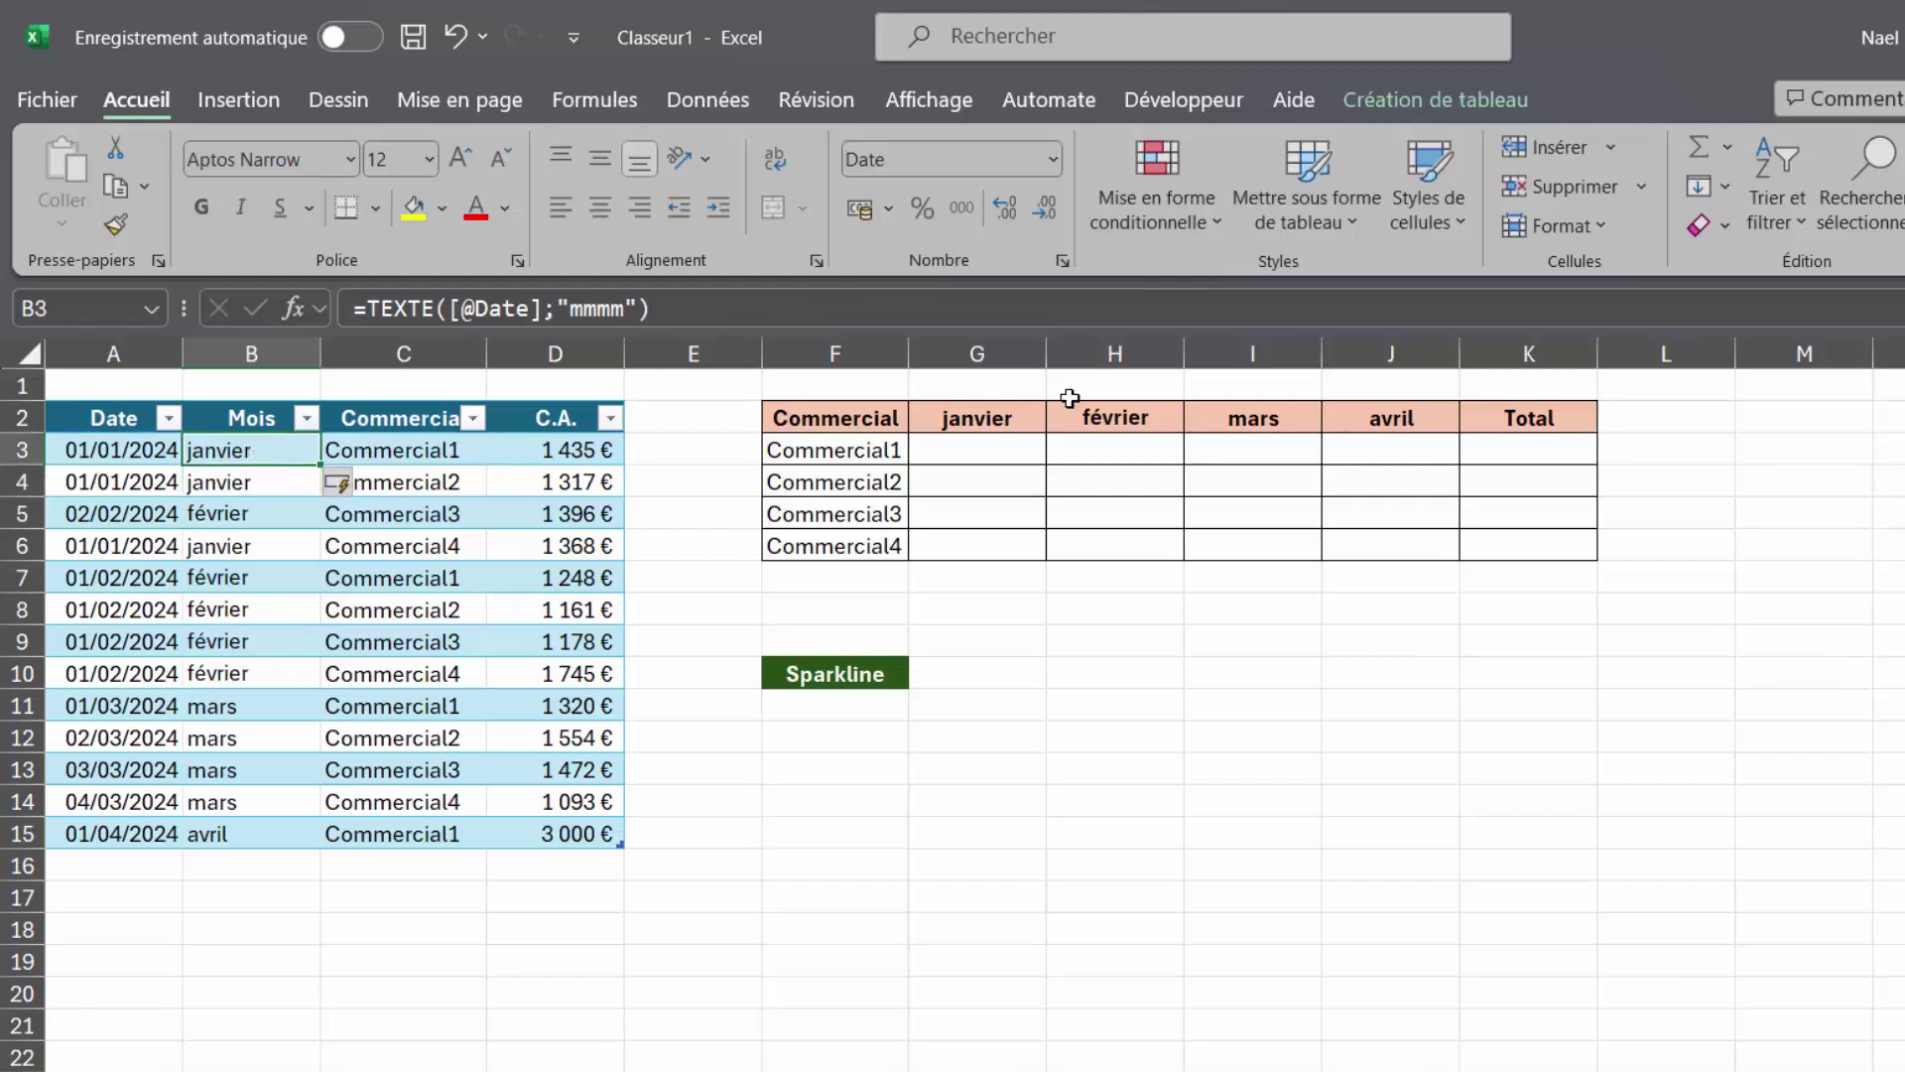
click(972, 422)
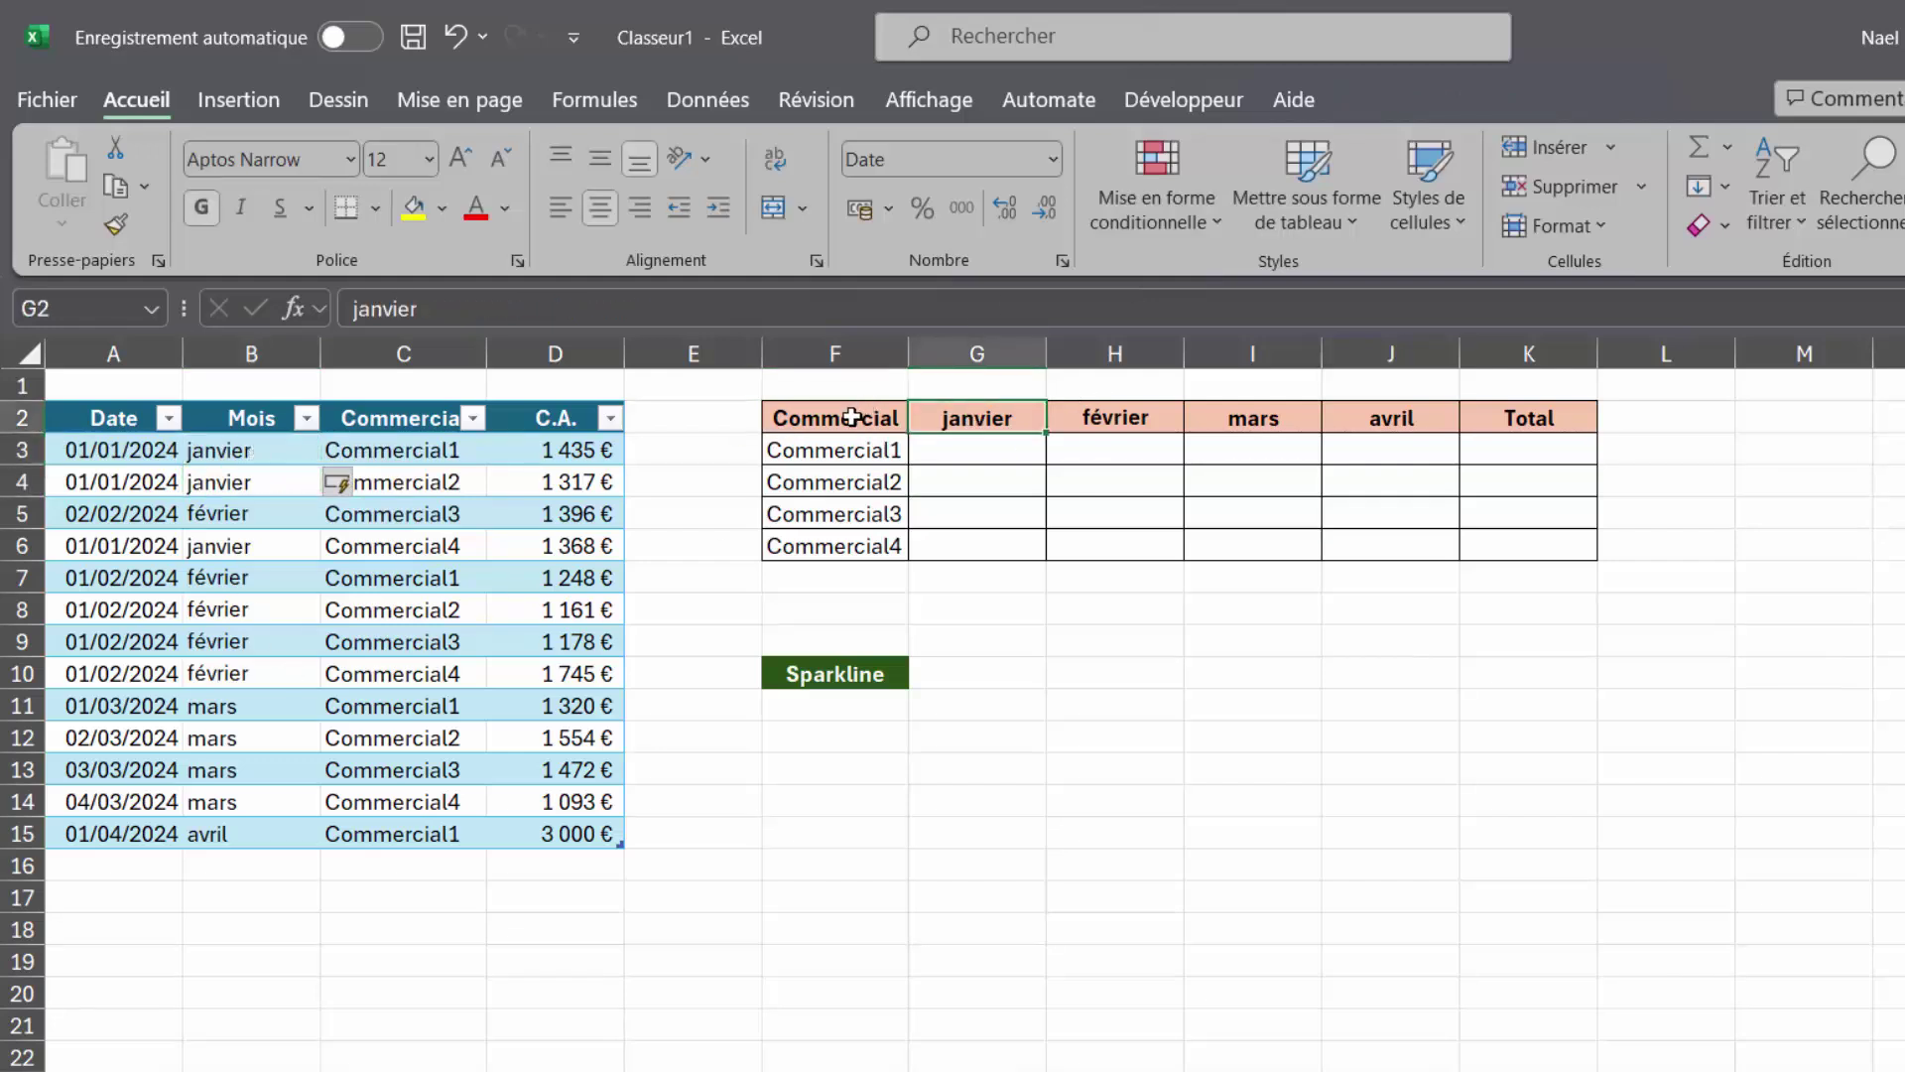
drag(850, 417, 1101, 418)
click(991, 448)
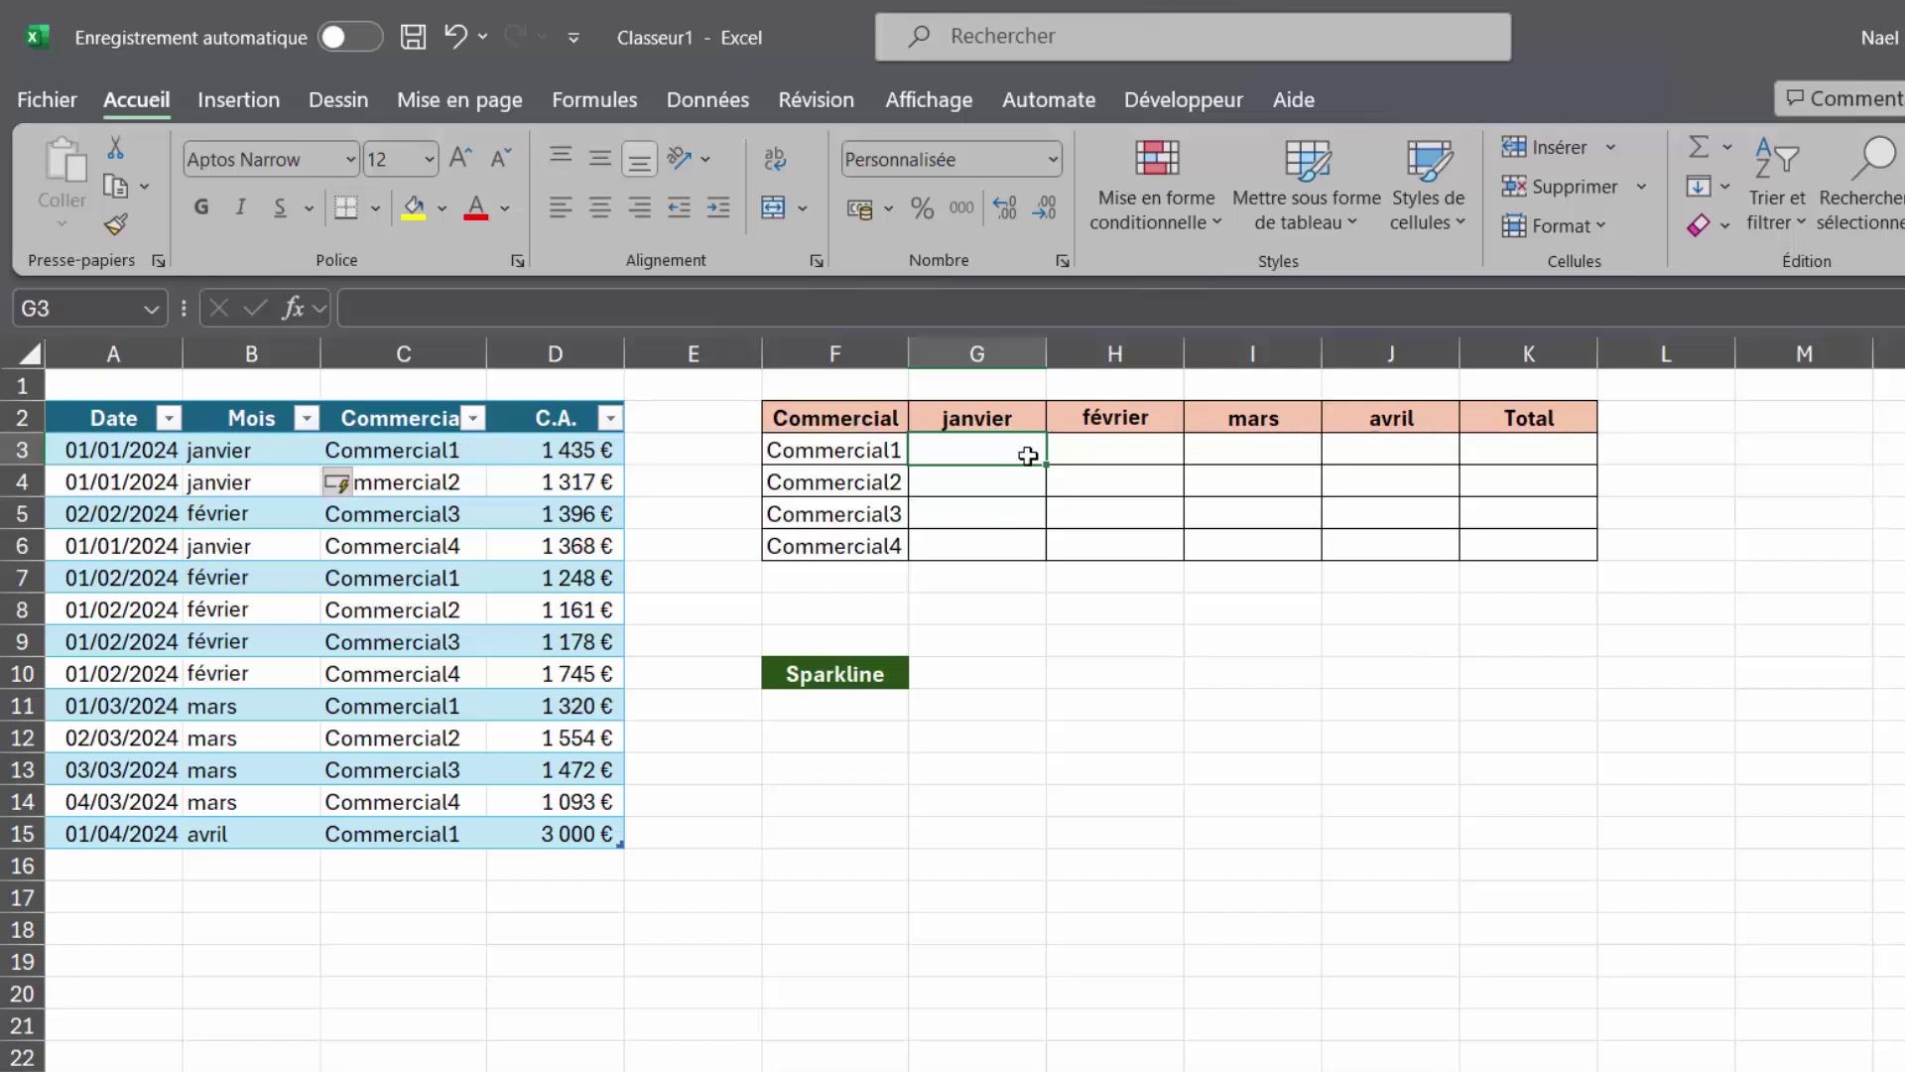
Select G3:J6 and start SOMME.SI.ENS with sum range $D$3:$D$15 and month range $B$3:$B$15
click(1082, 509)
click(990, 450)
drag(989, 450, 1373, 561)
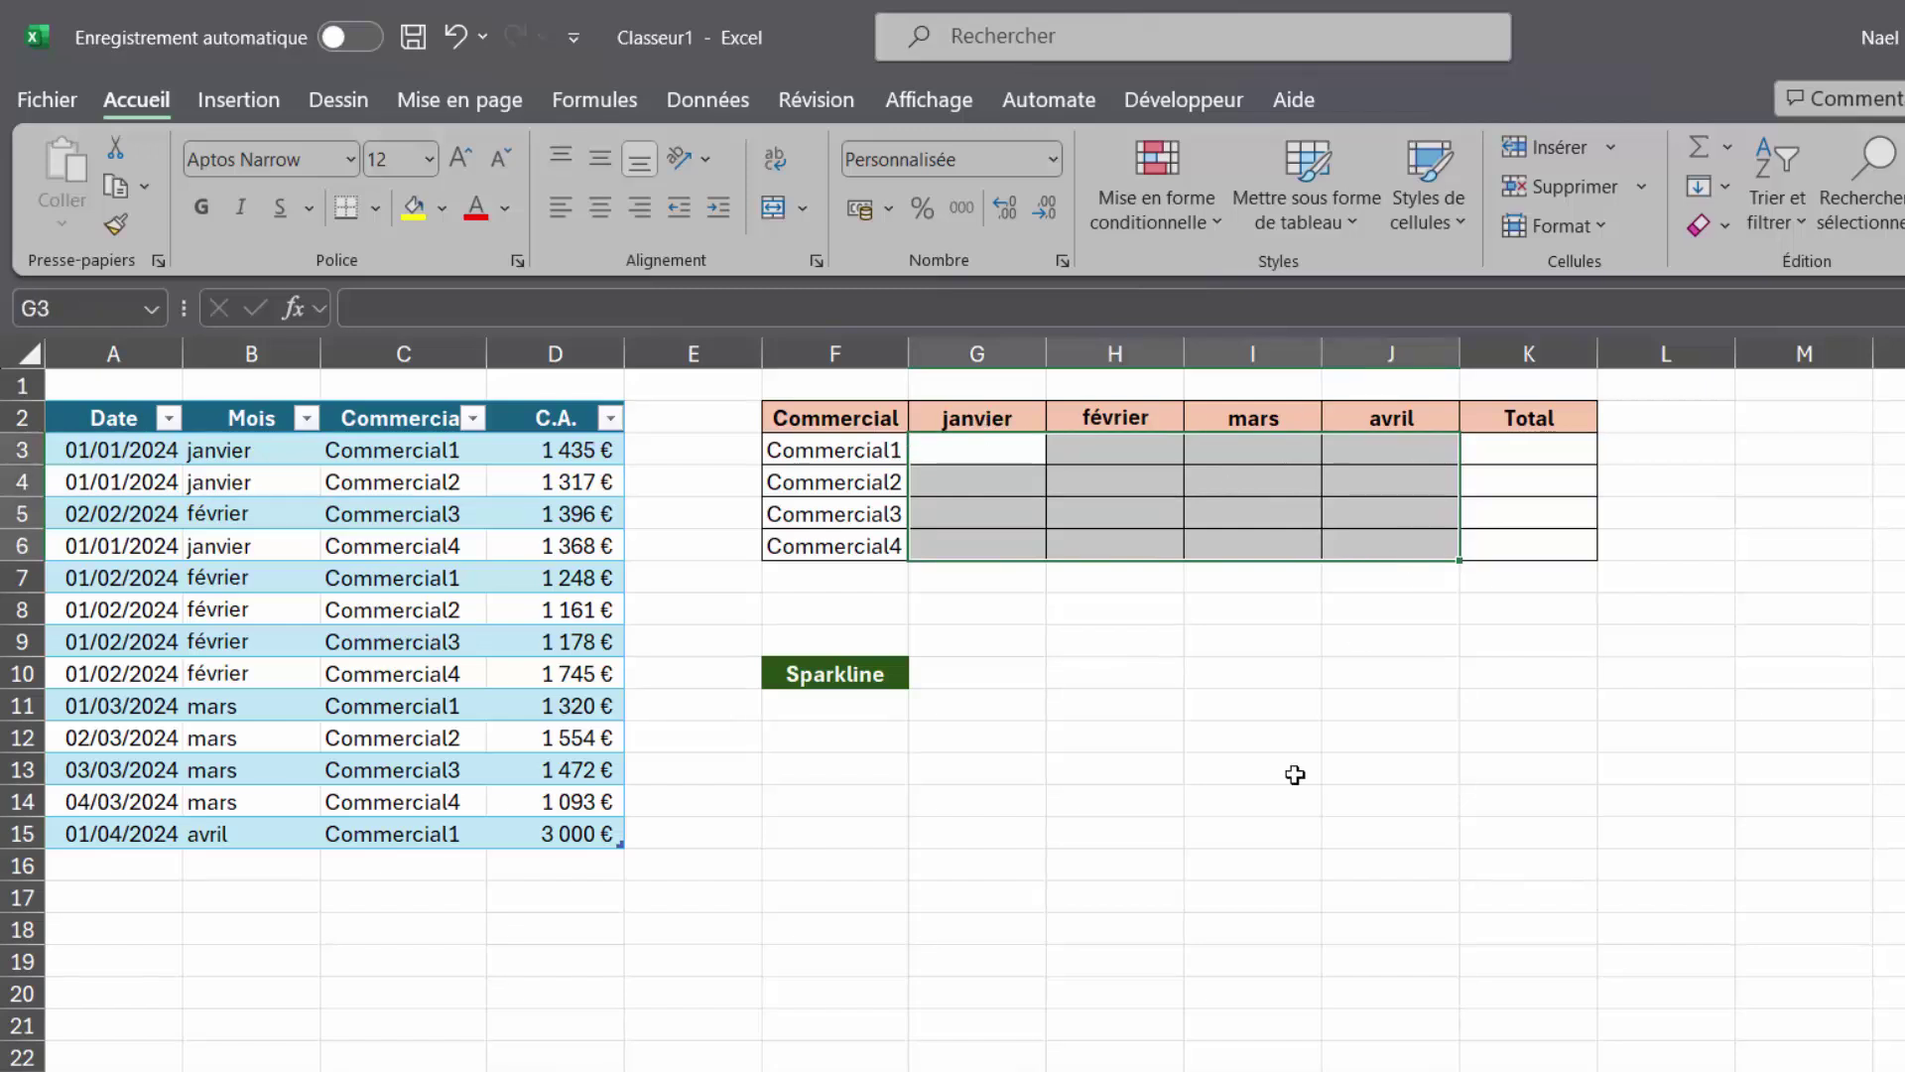
text(=somme.)
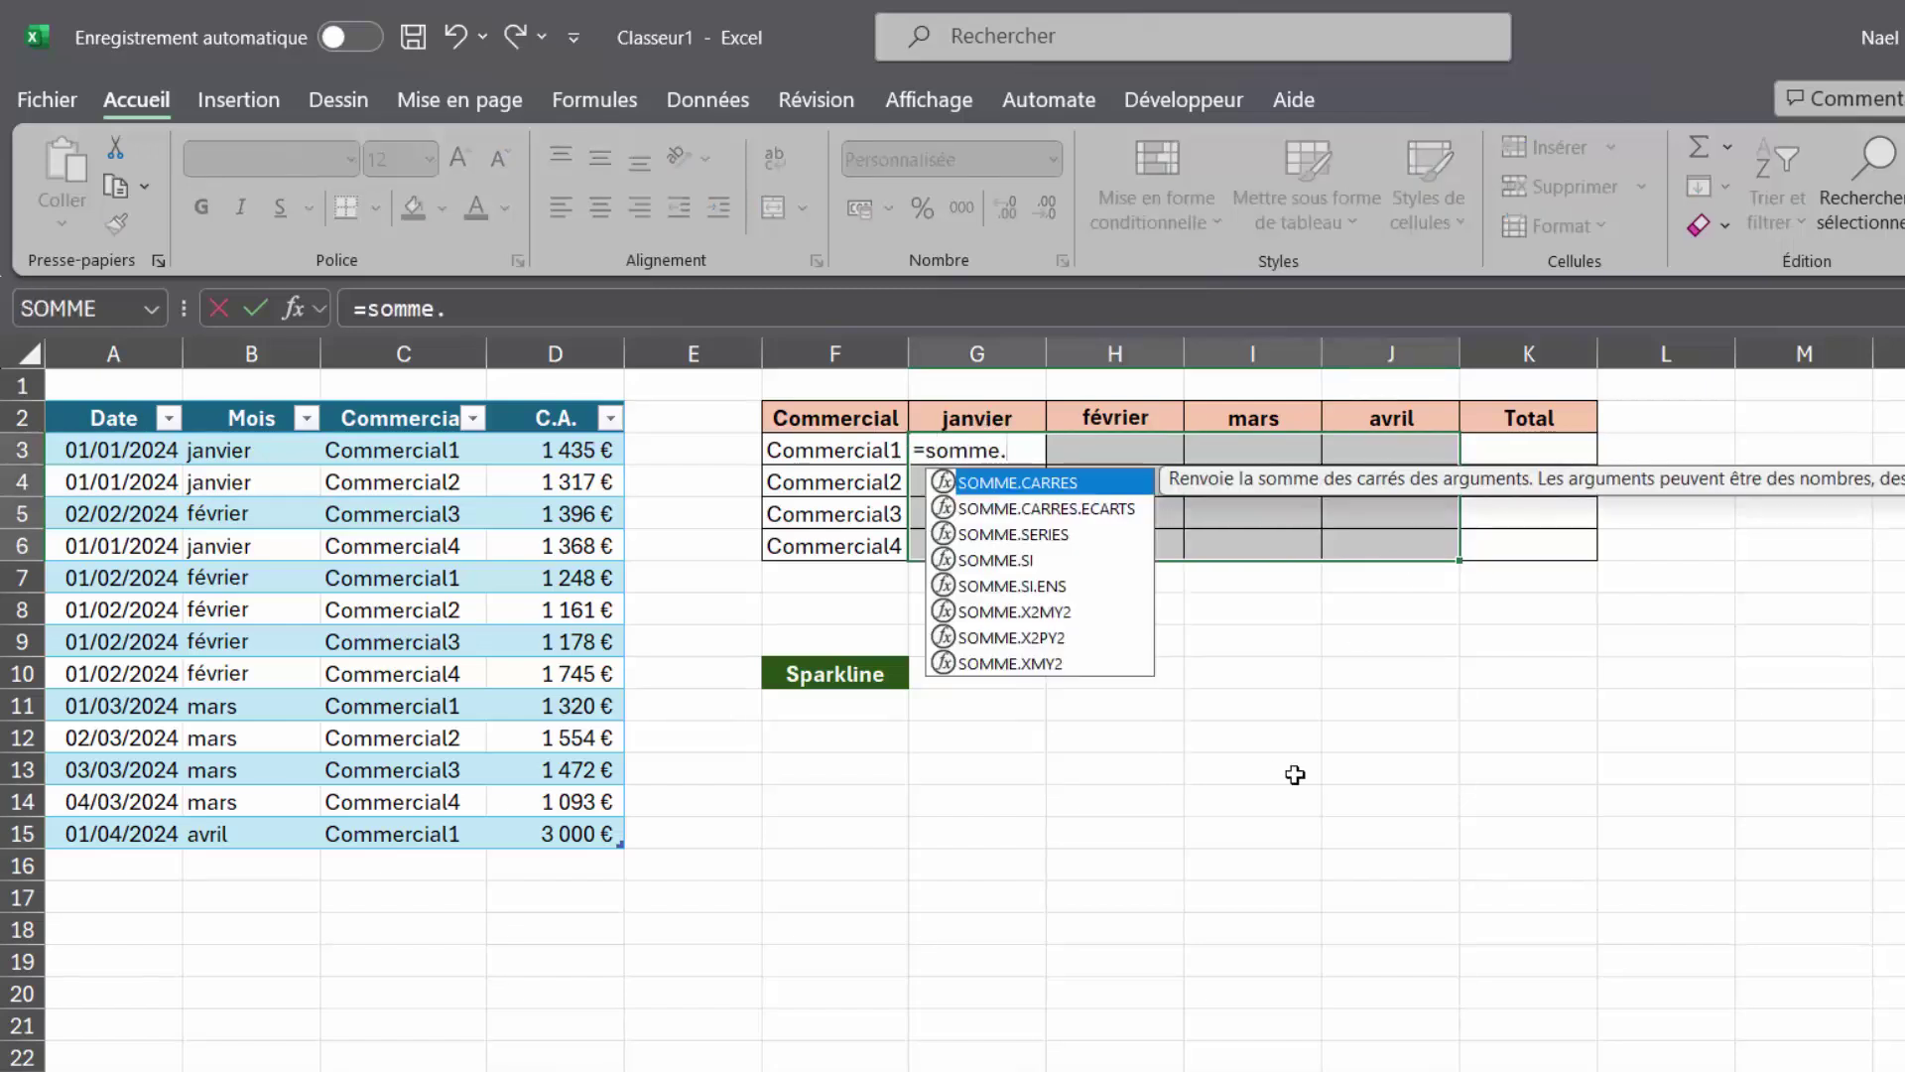
text(si.e)
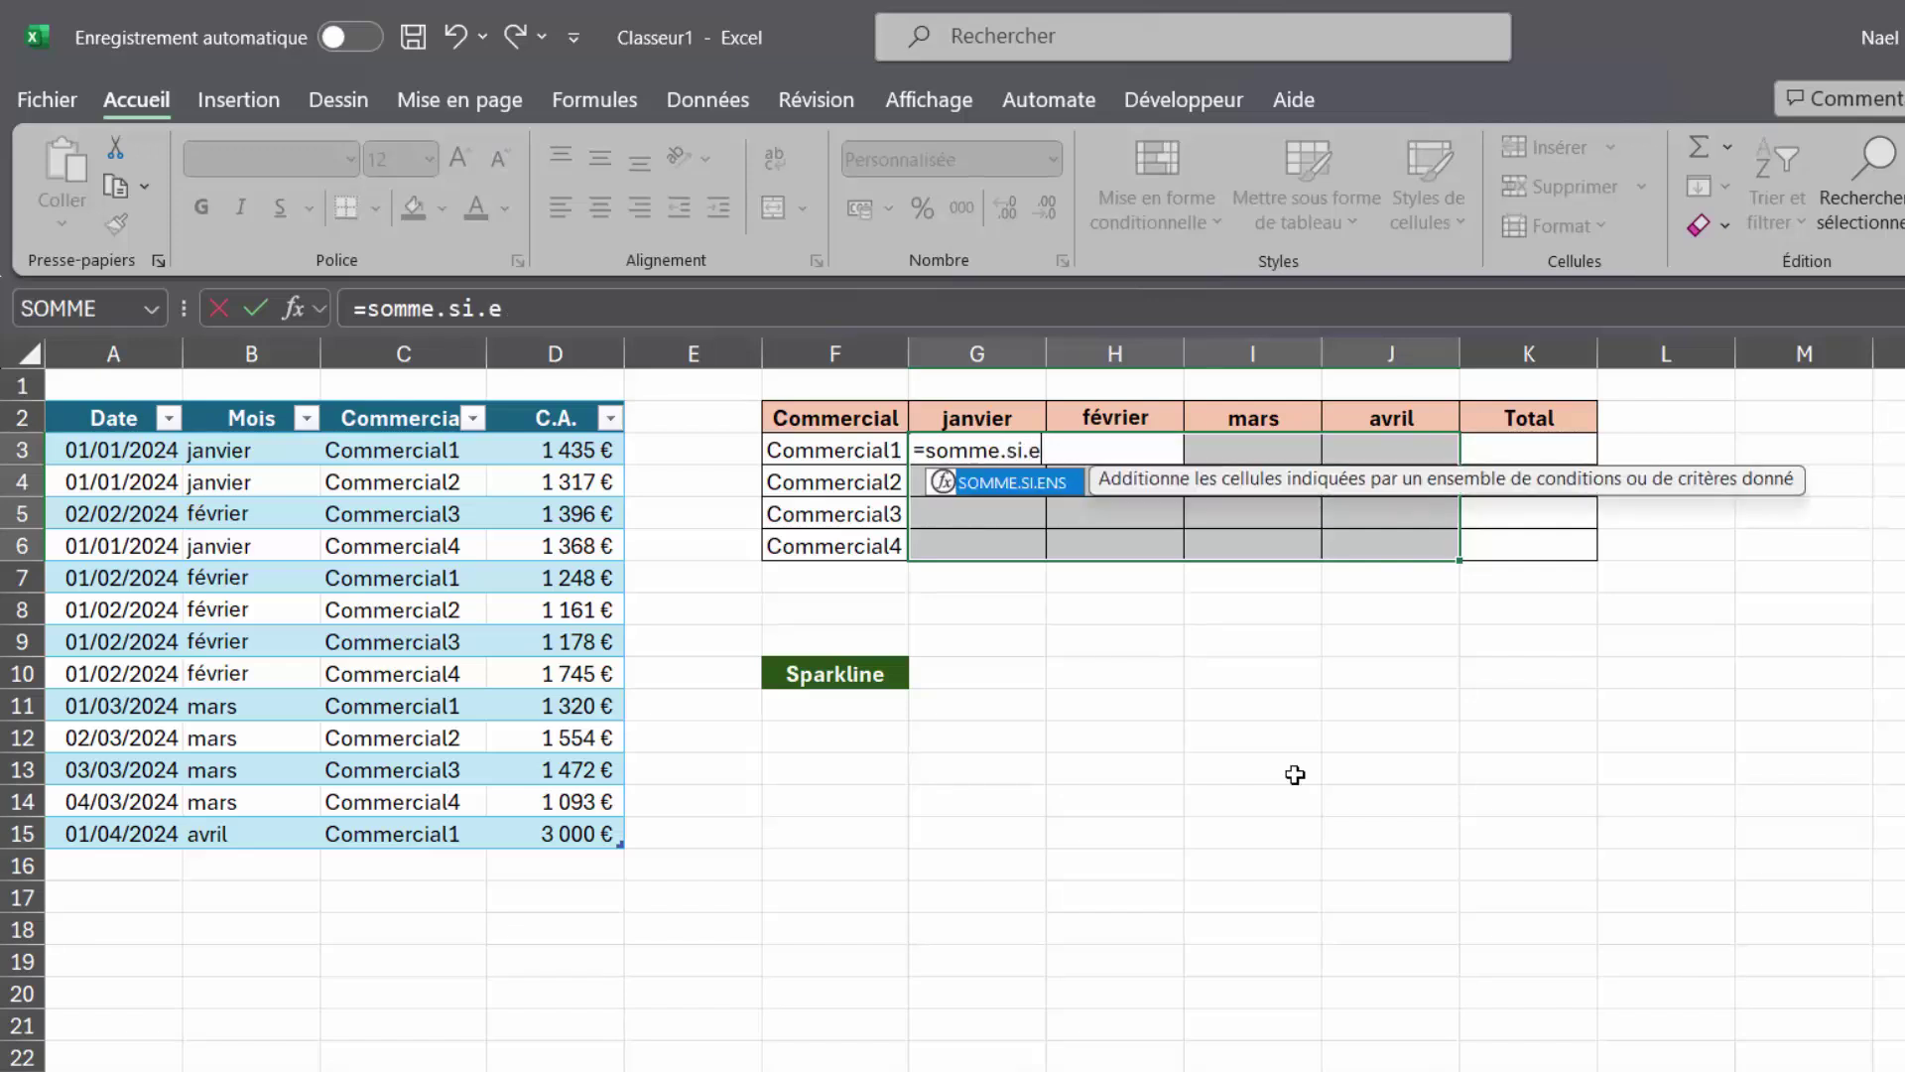
text(ns()
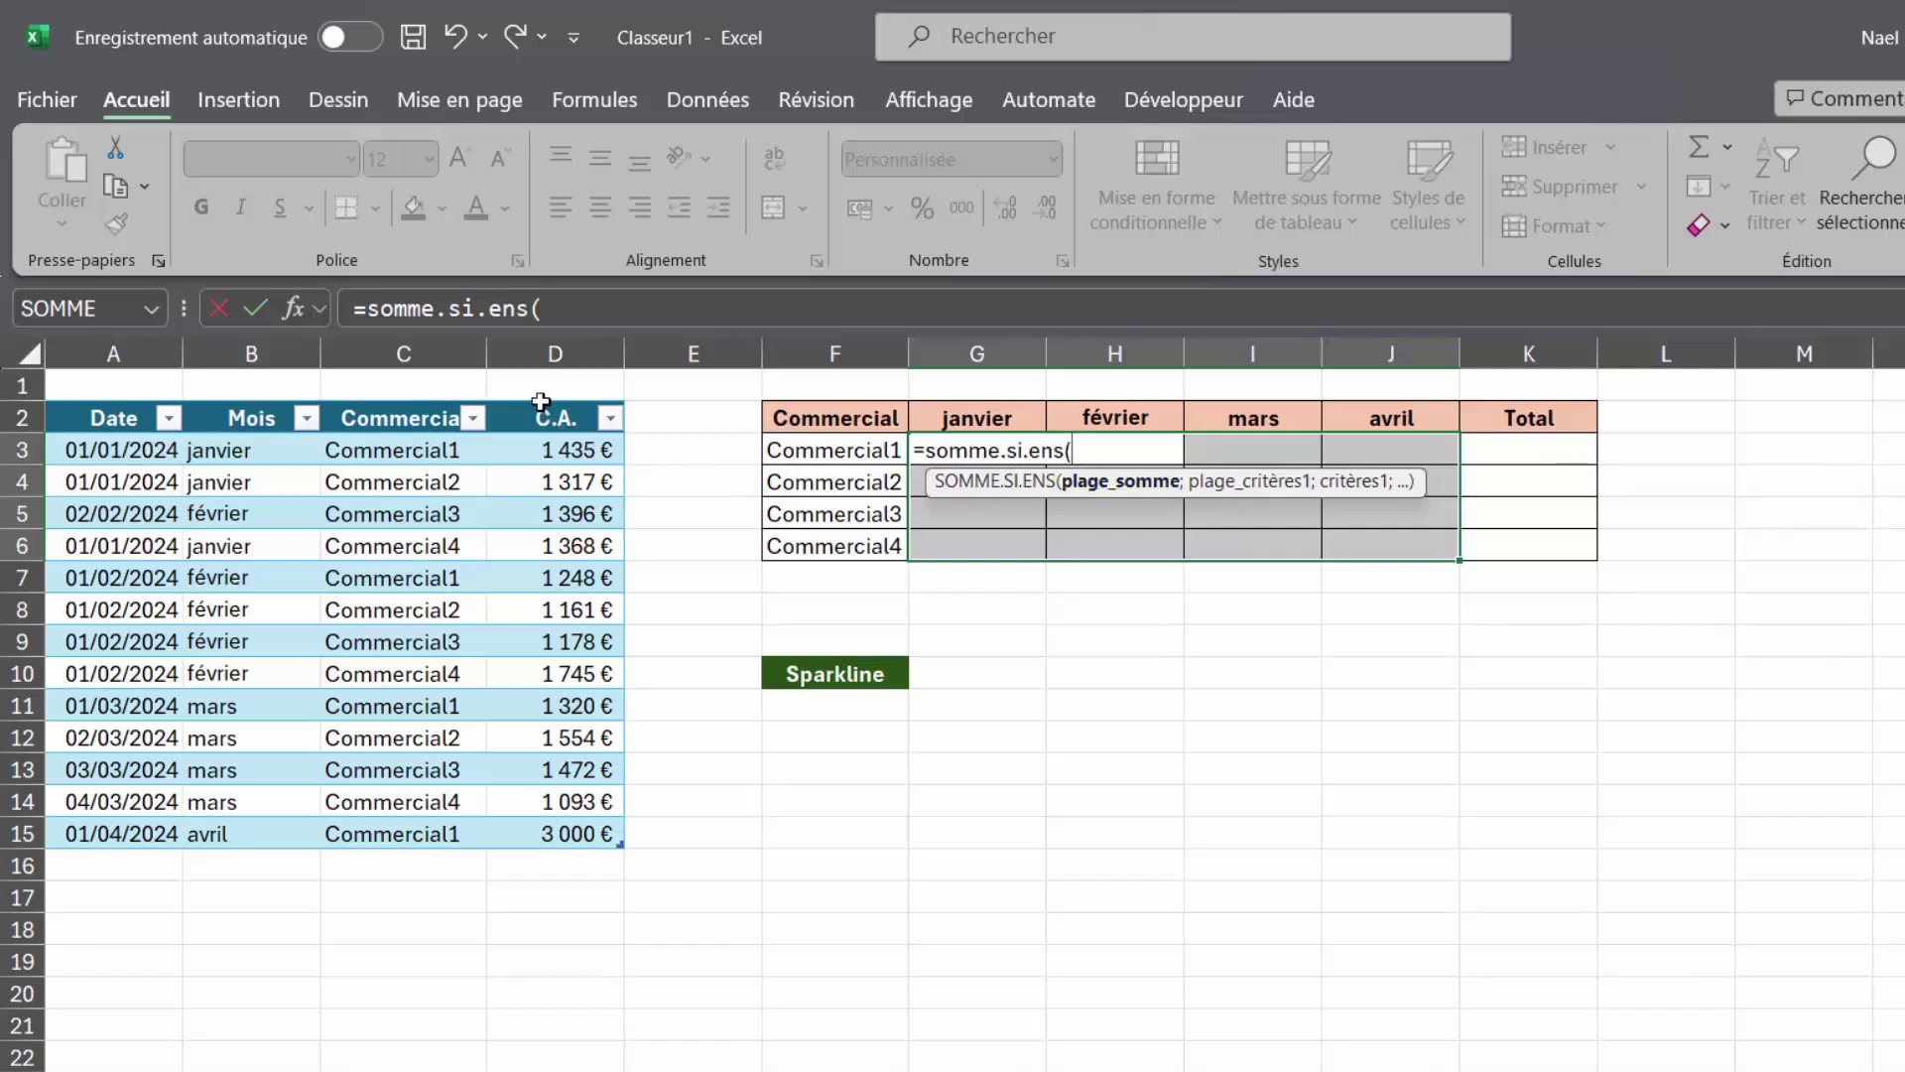
click(541, 400)
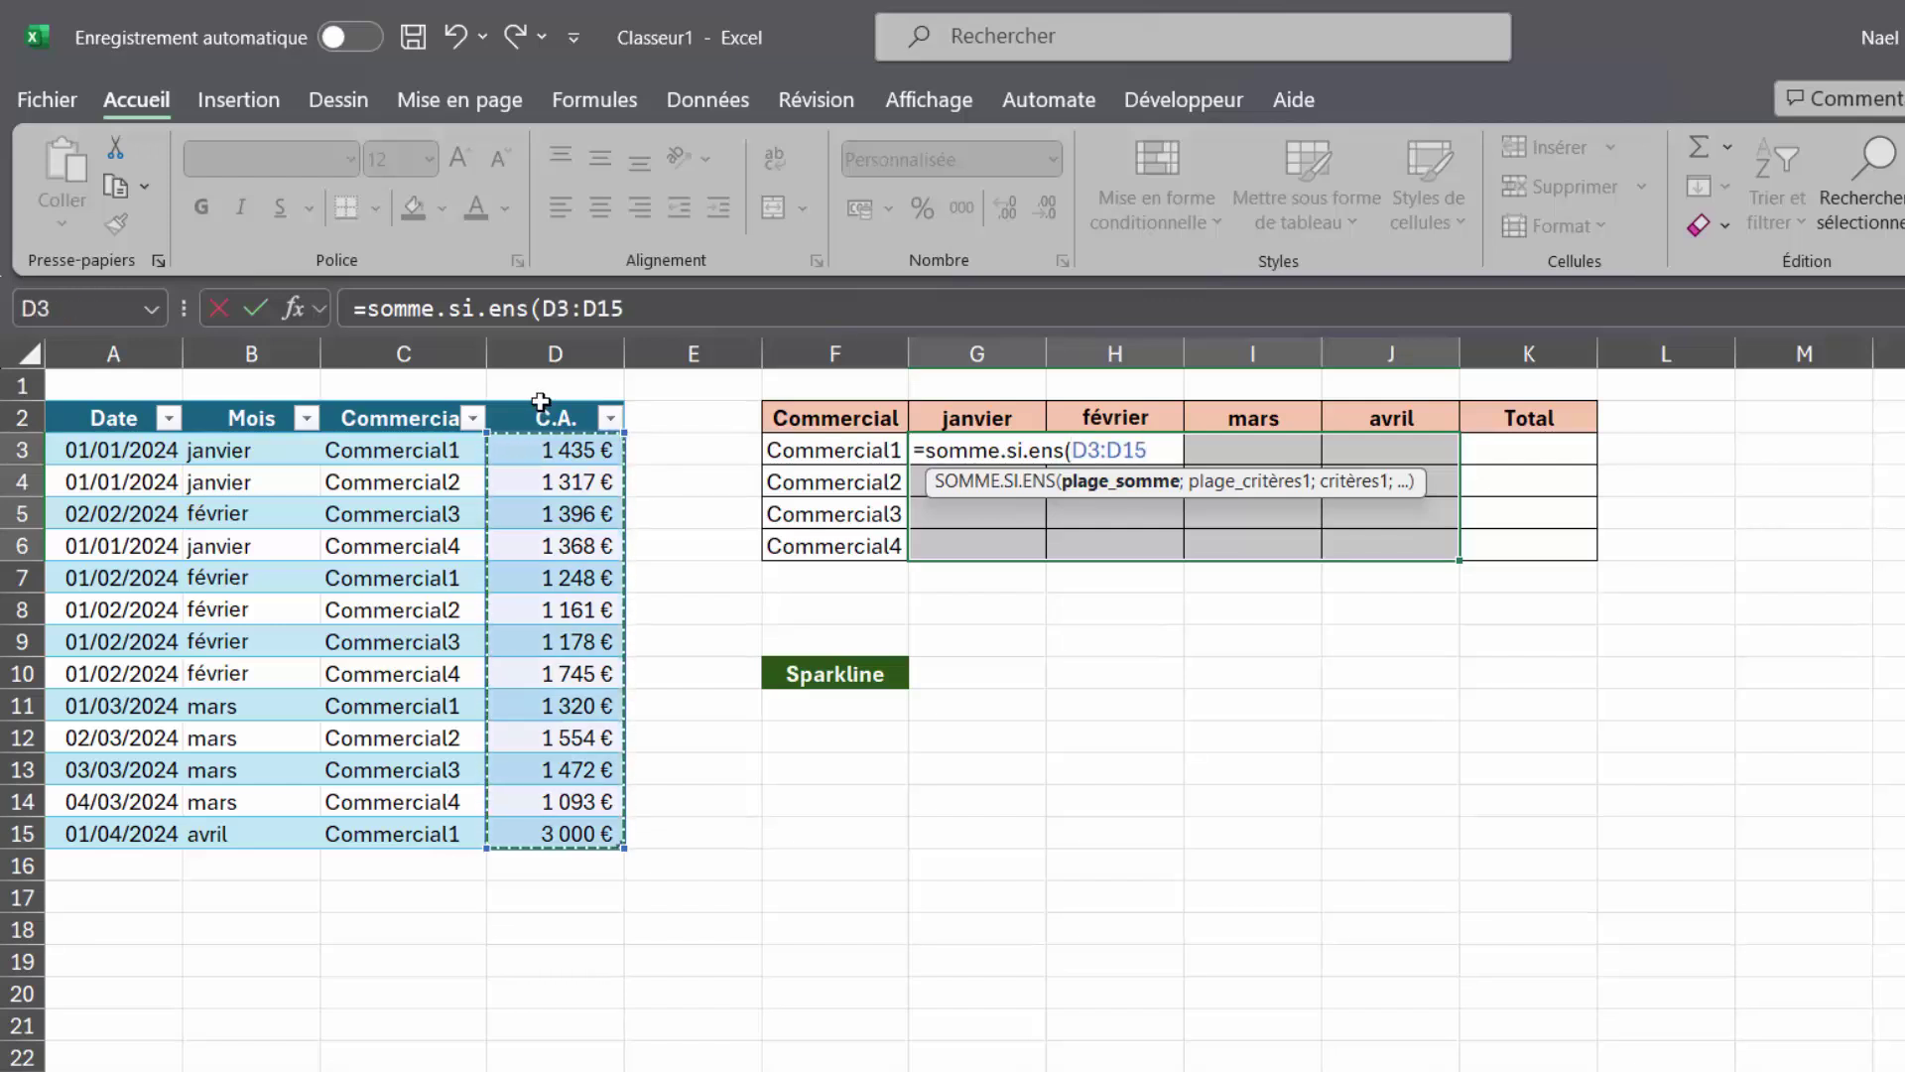
key(F4)
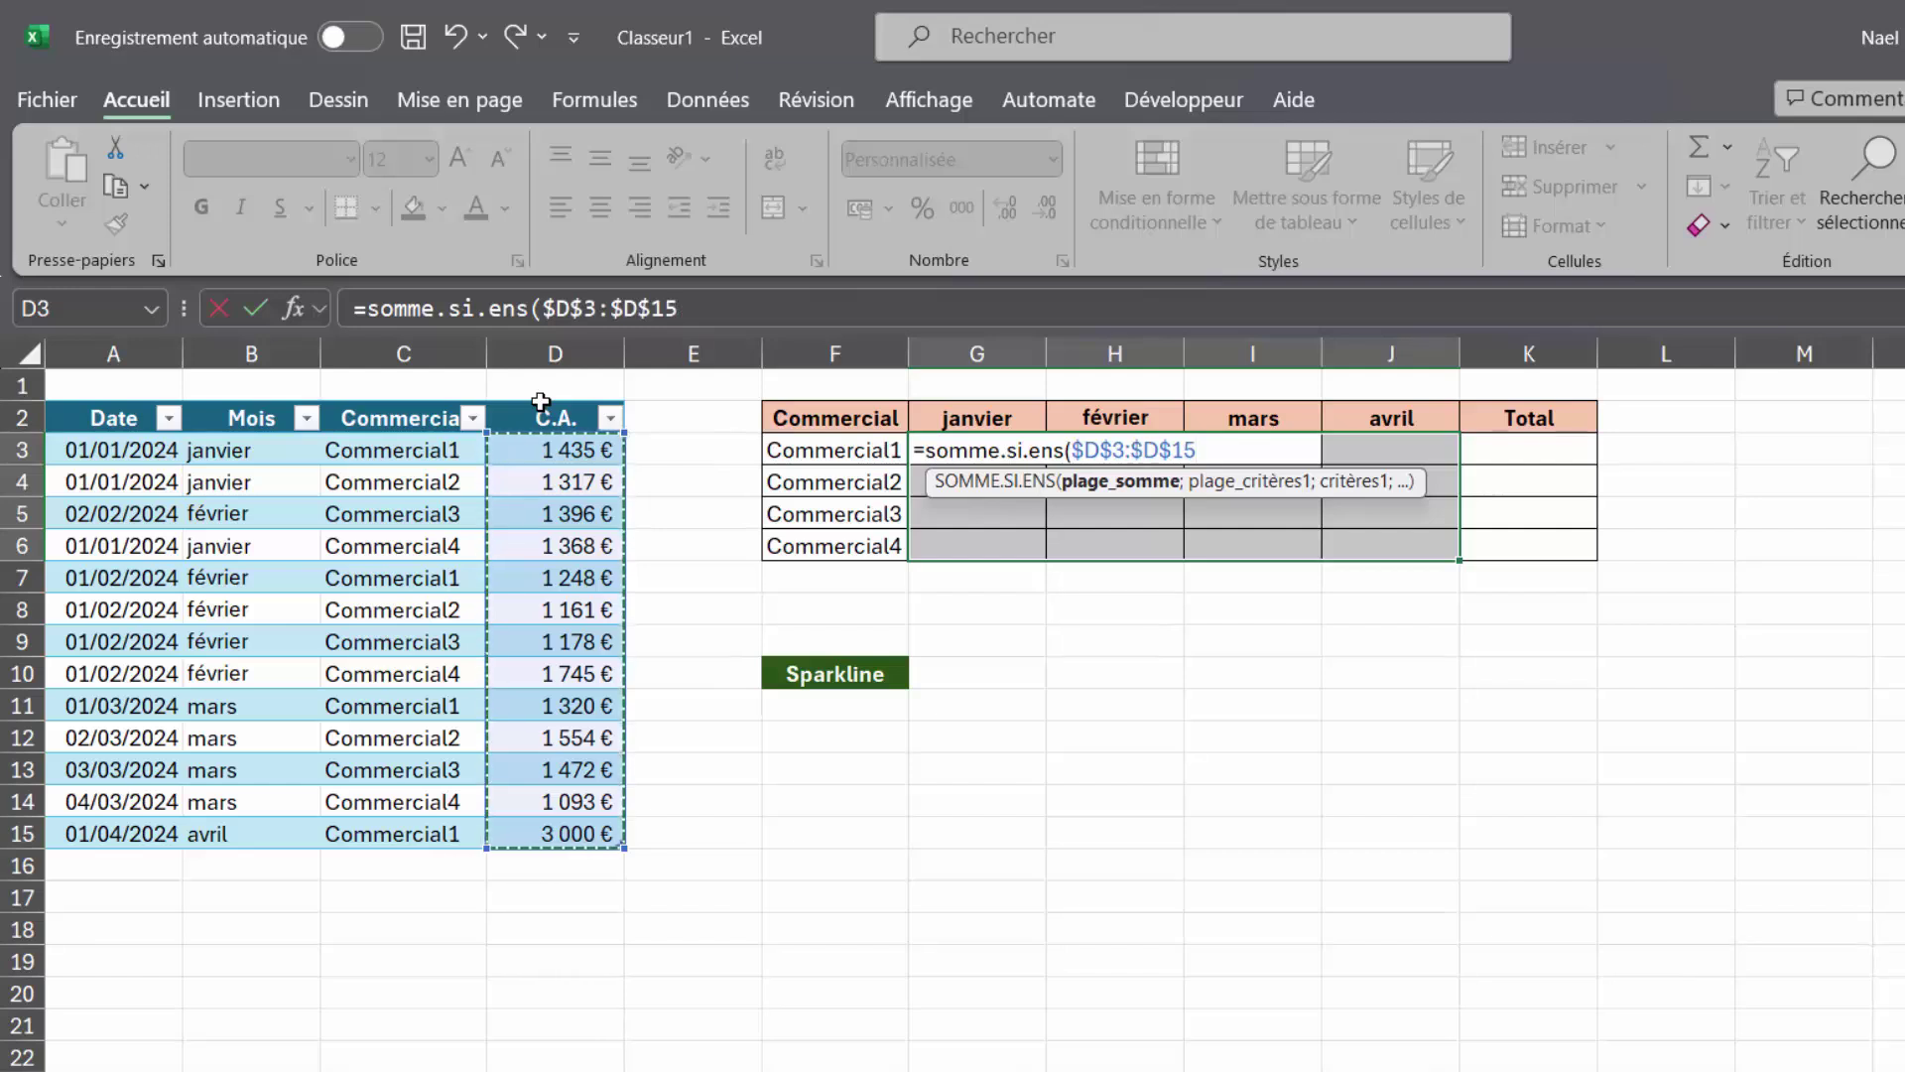
text(;)
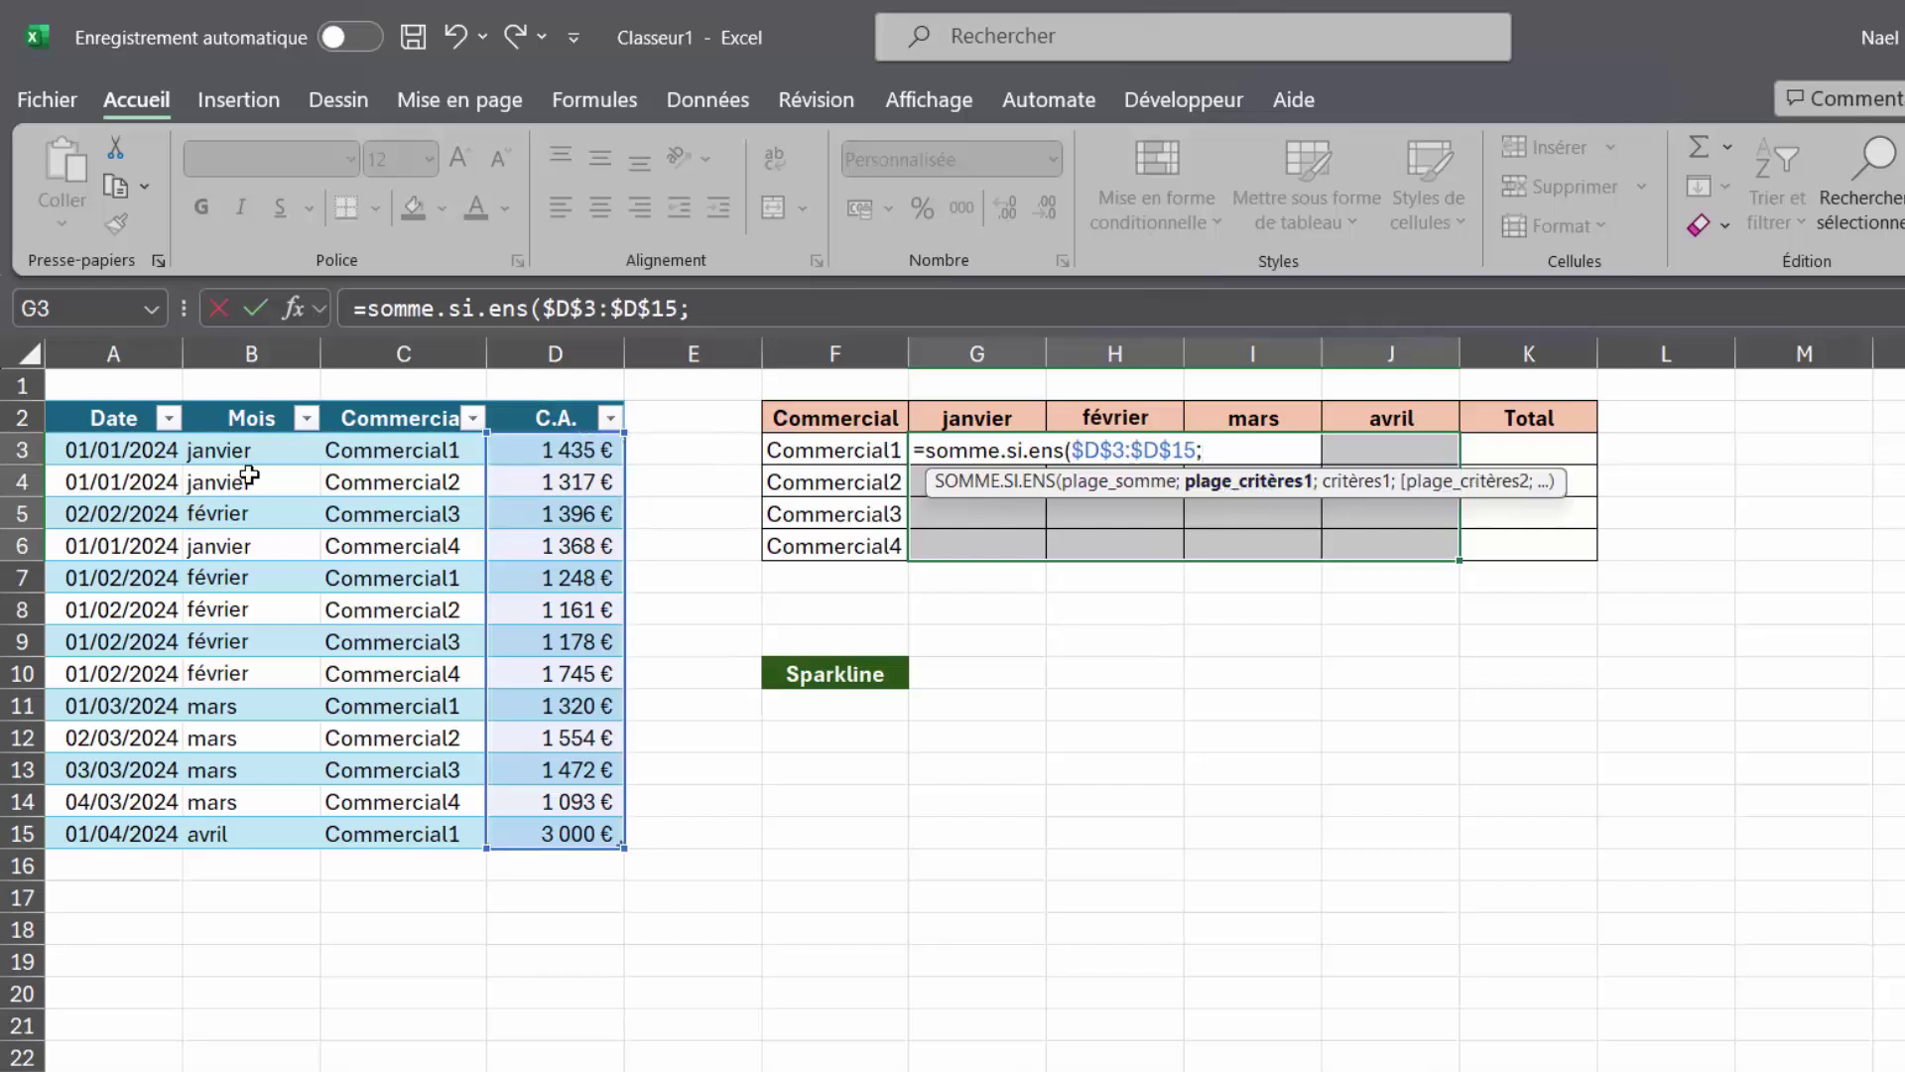
click(242, 400)
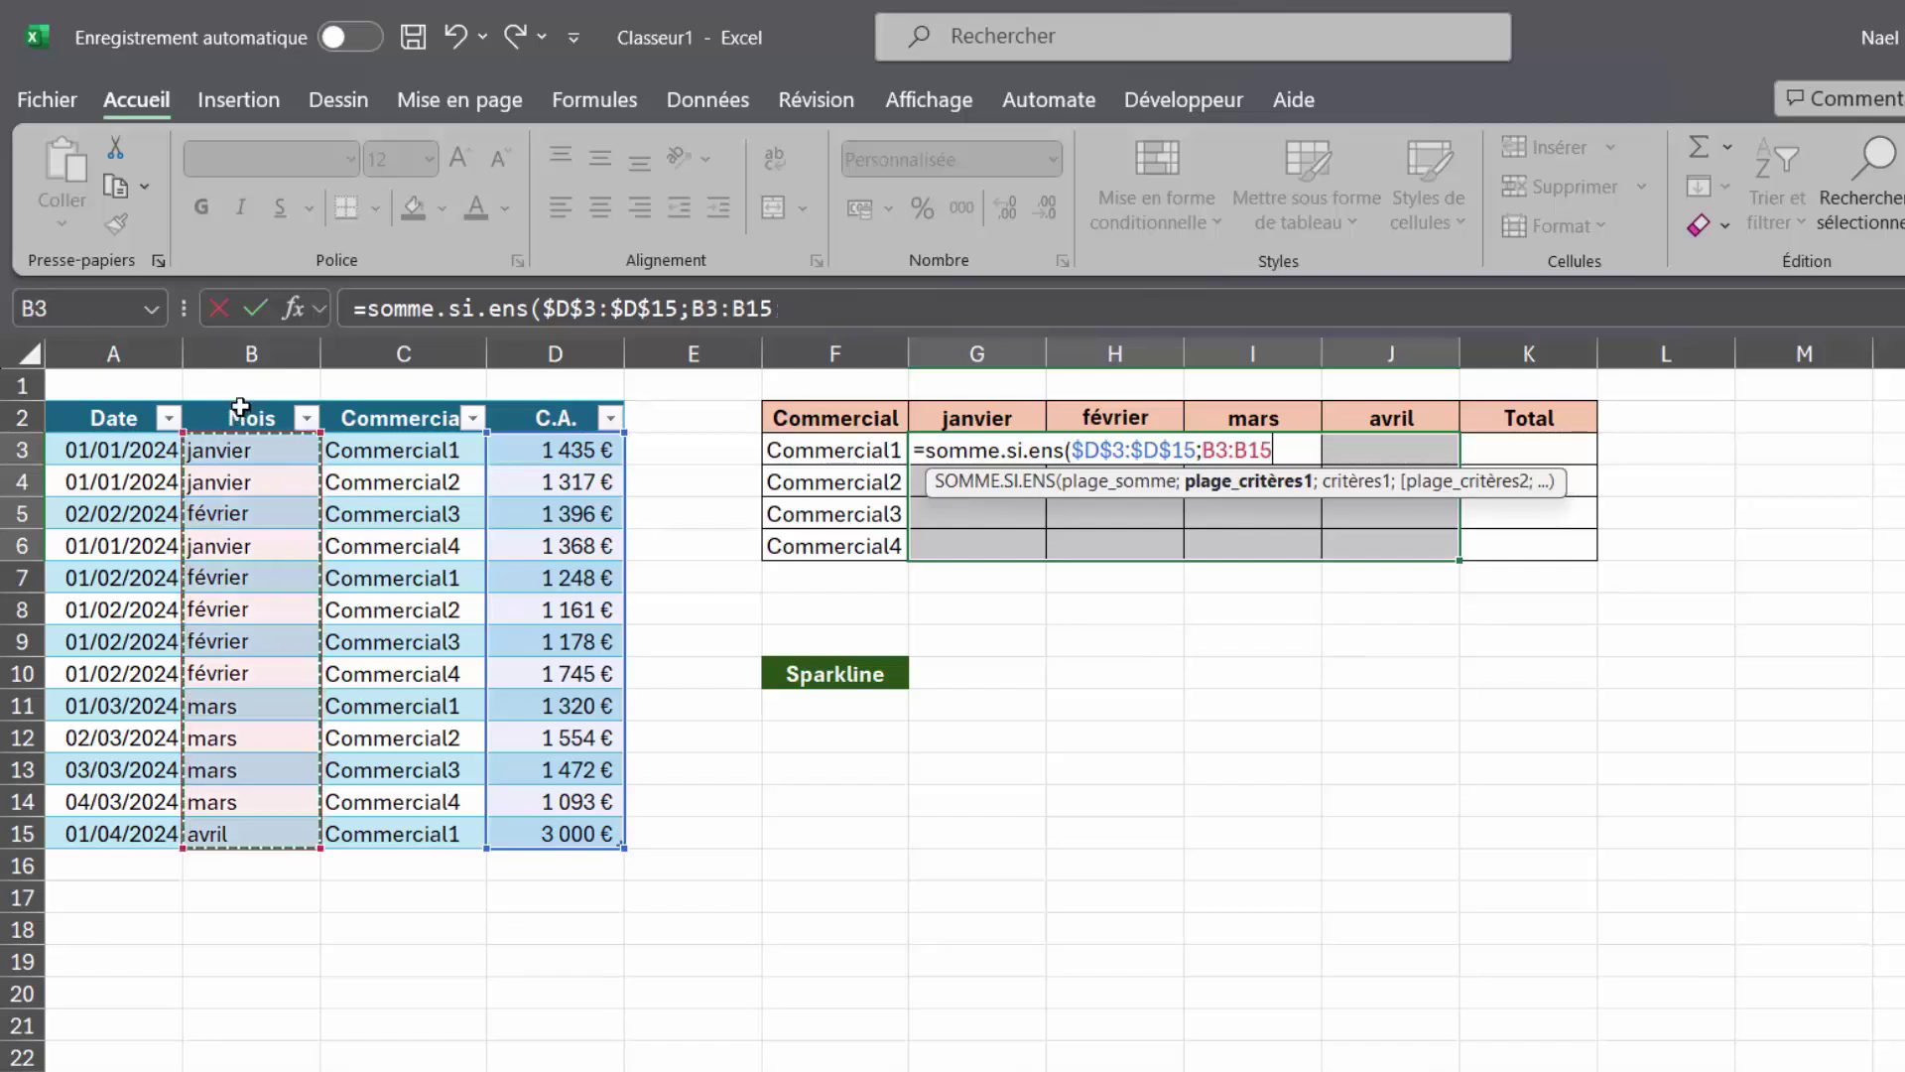
key(F4)
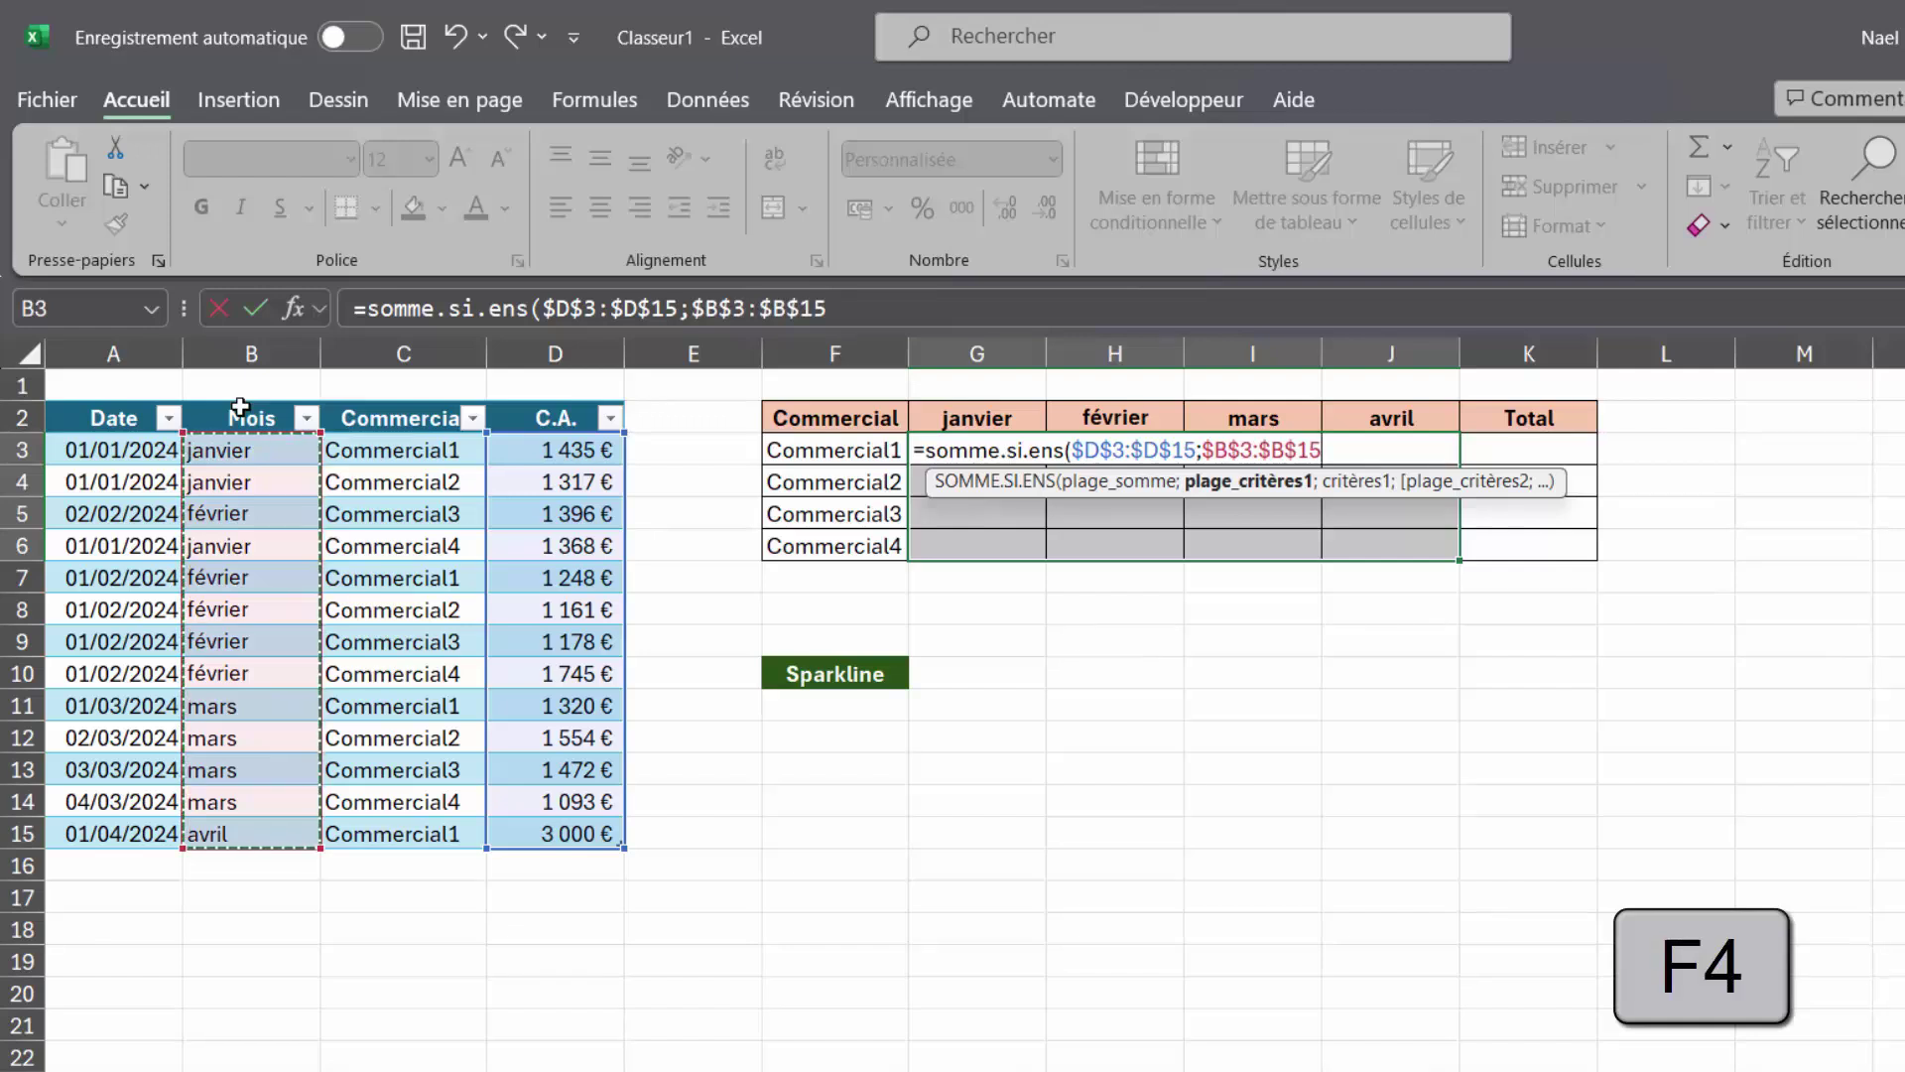
text(;)
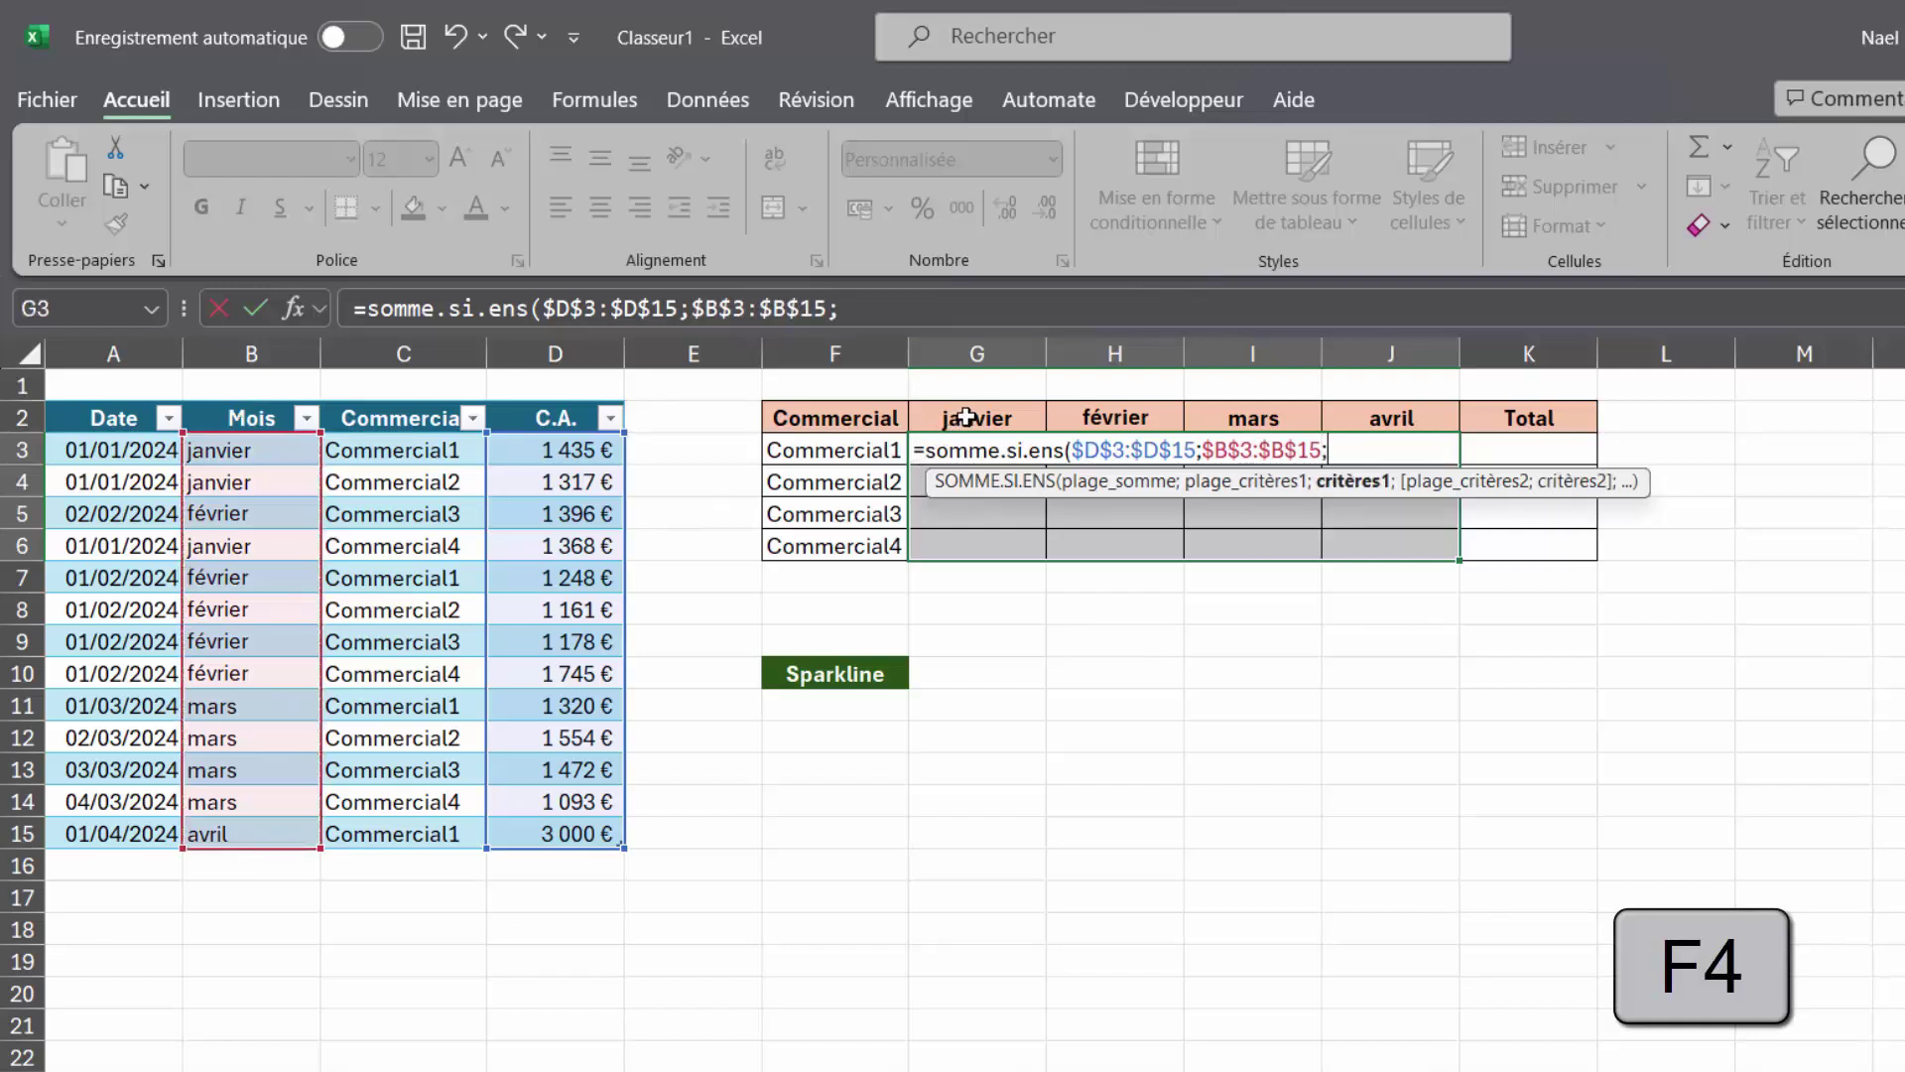
Add criteria G$2, $C$3:$C$15 and $F3, and enter the formula into all of G3:J6
click(968, 416)
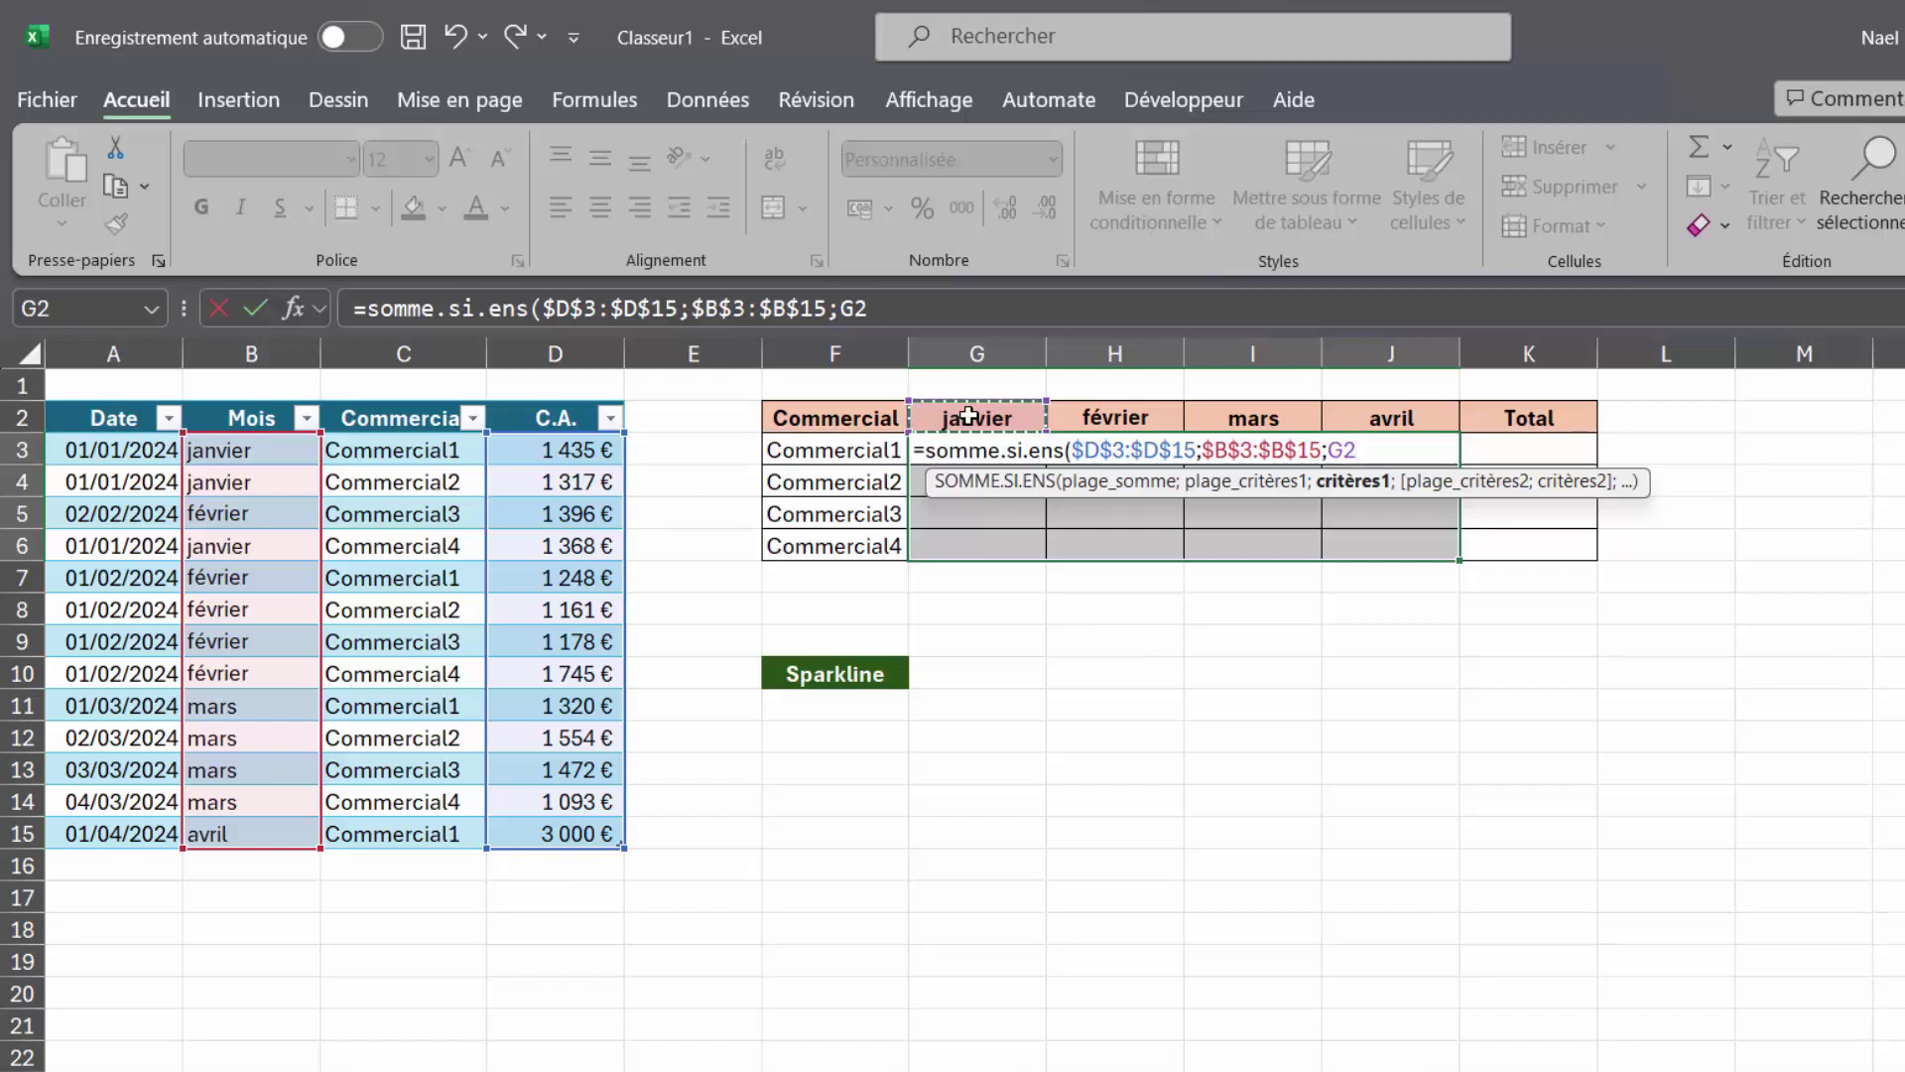
key(F4)
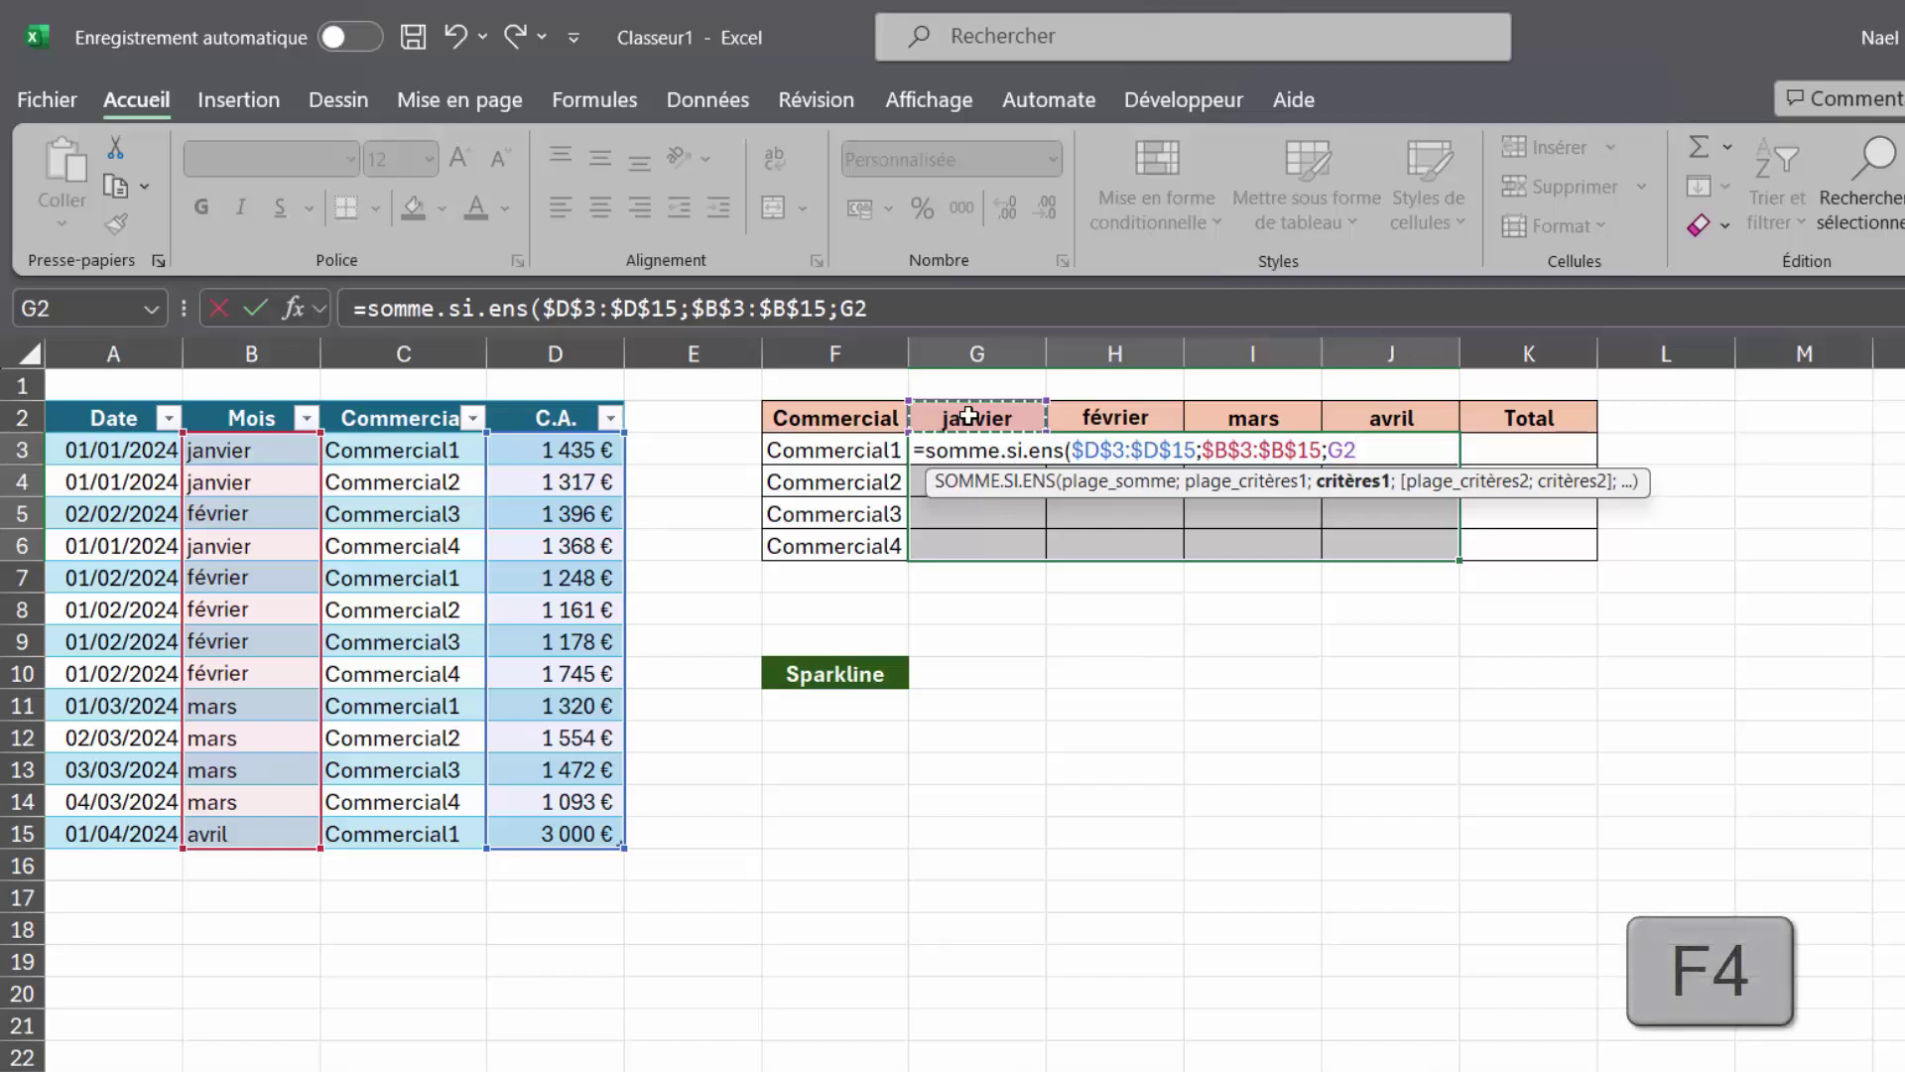
key(F4)
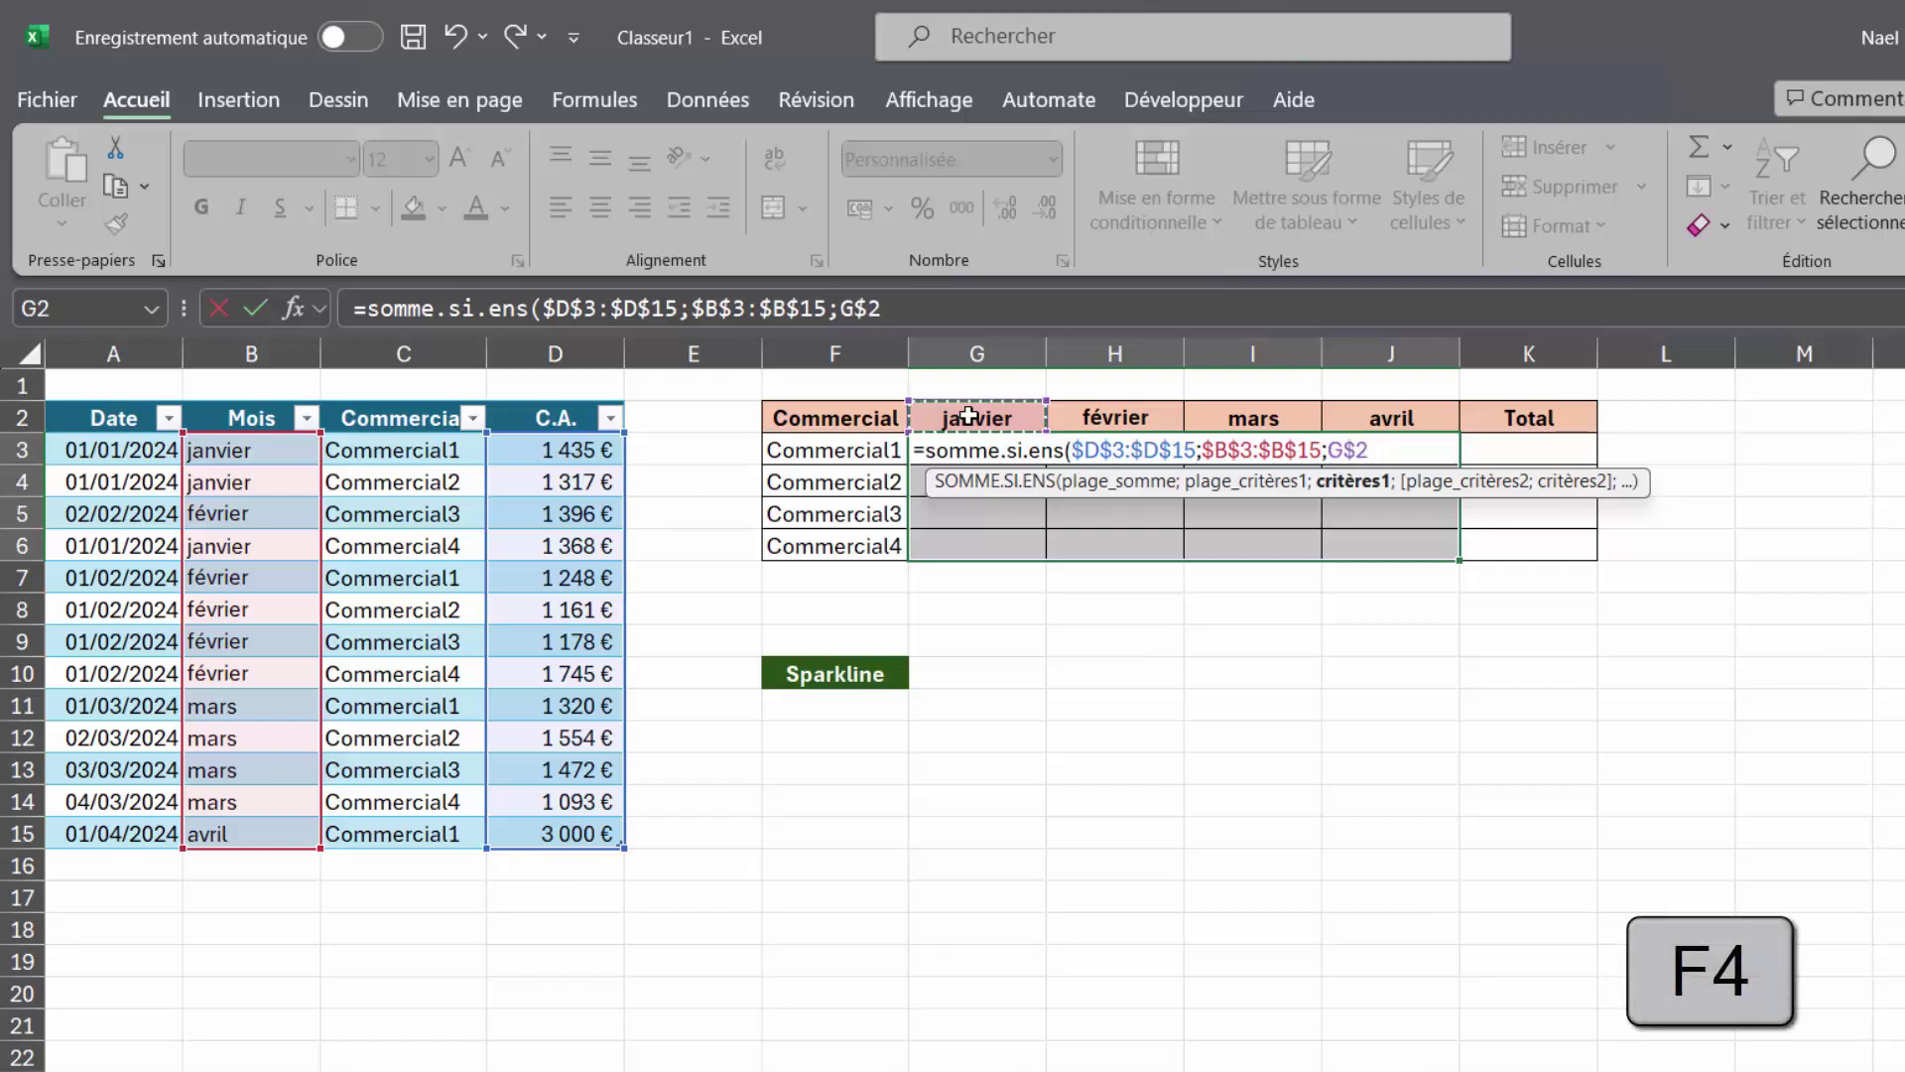
text(;)
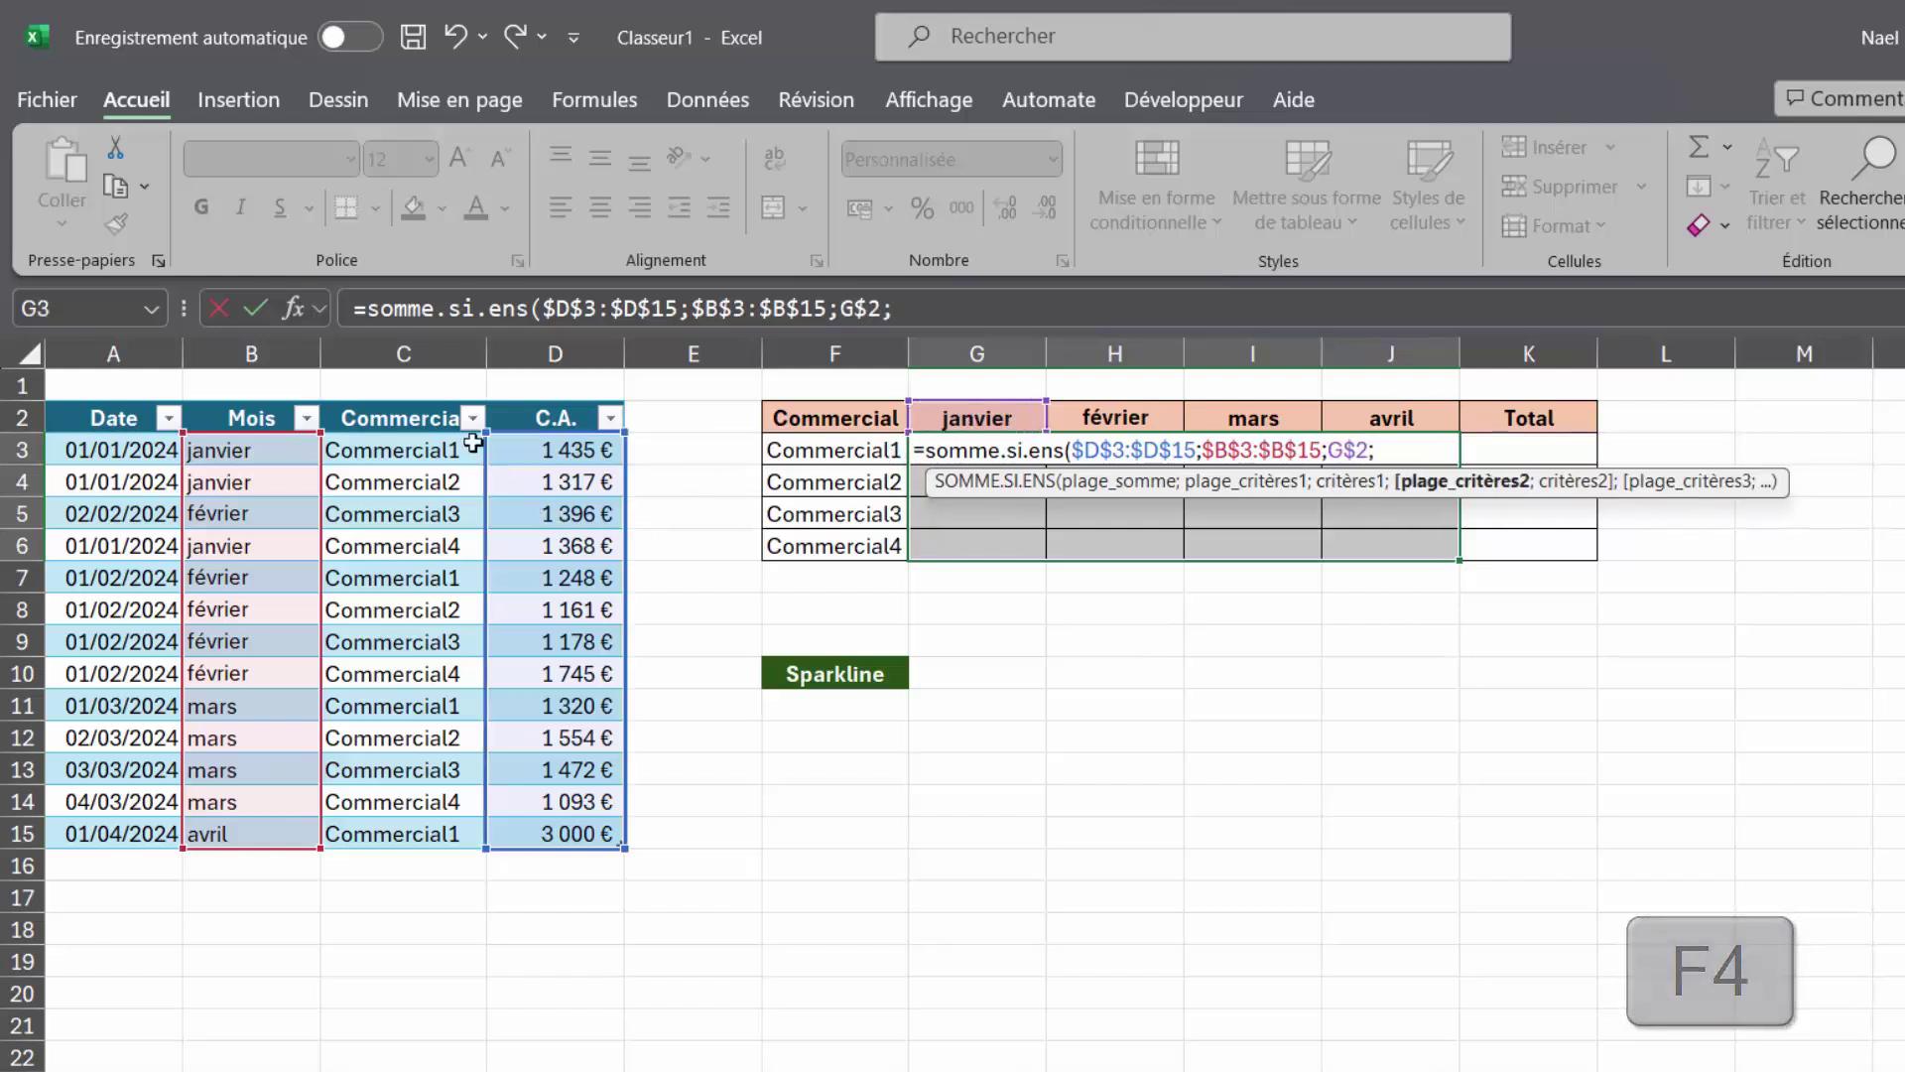
click(418, 398)
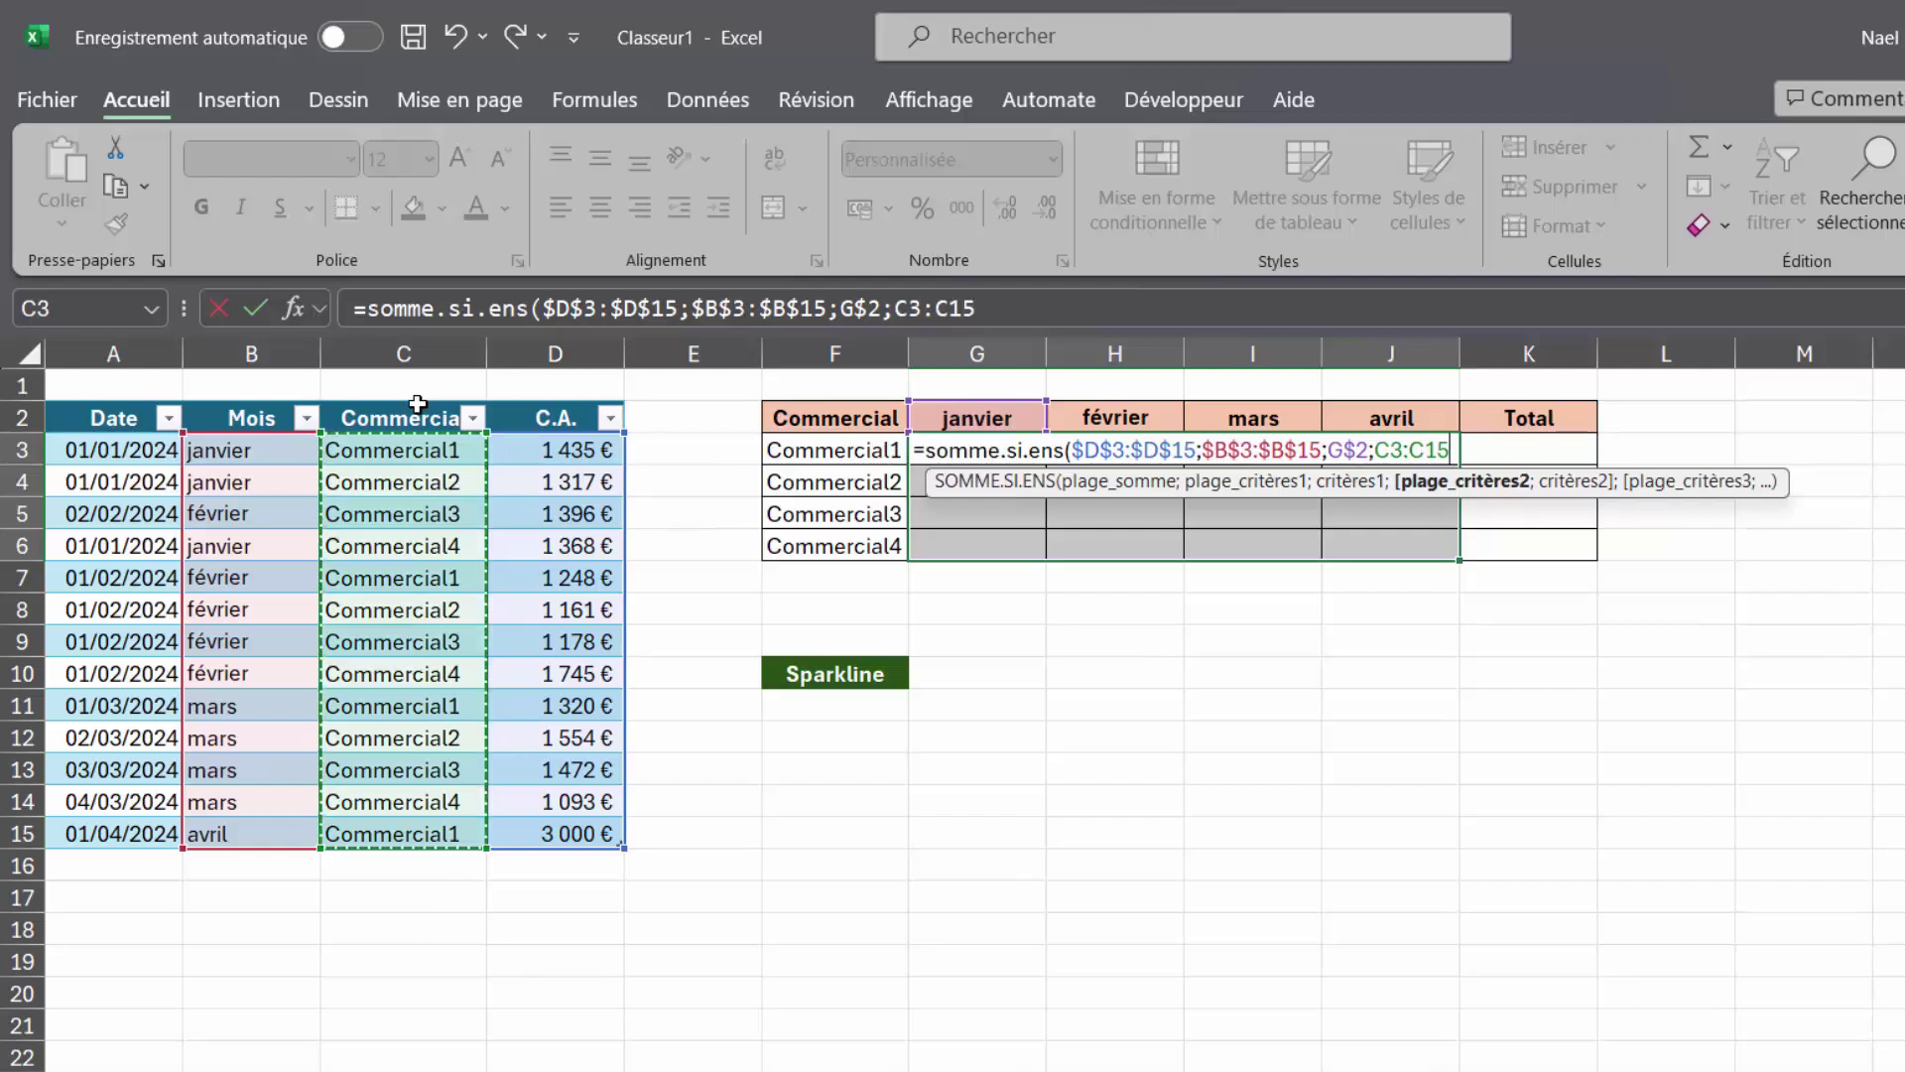
key(F4)
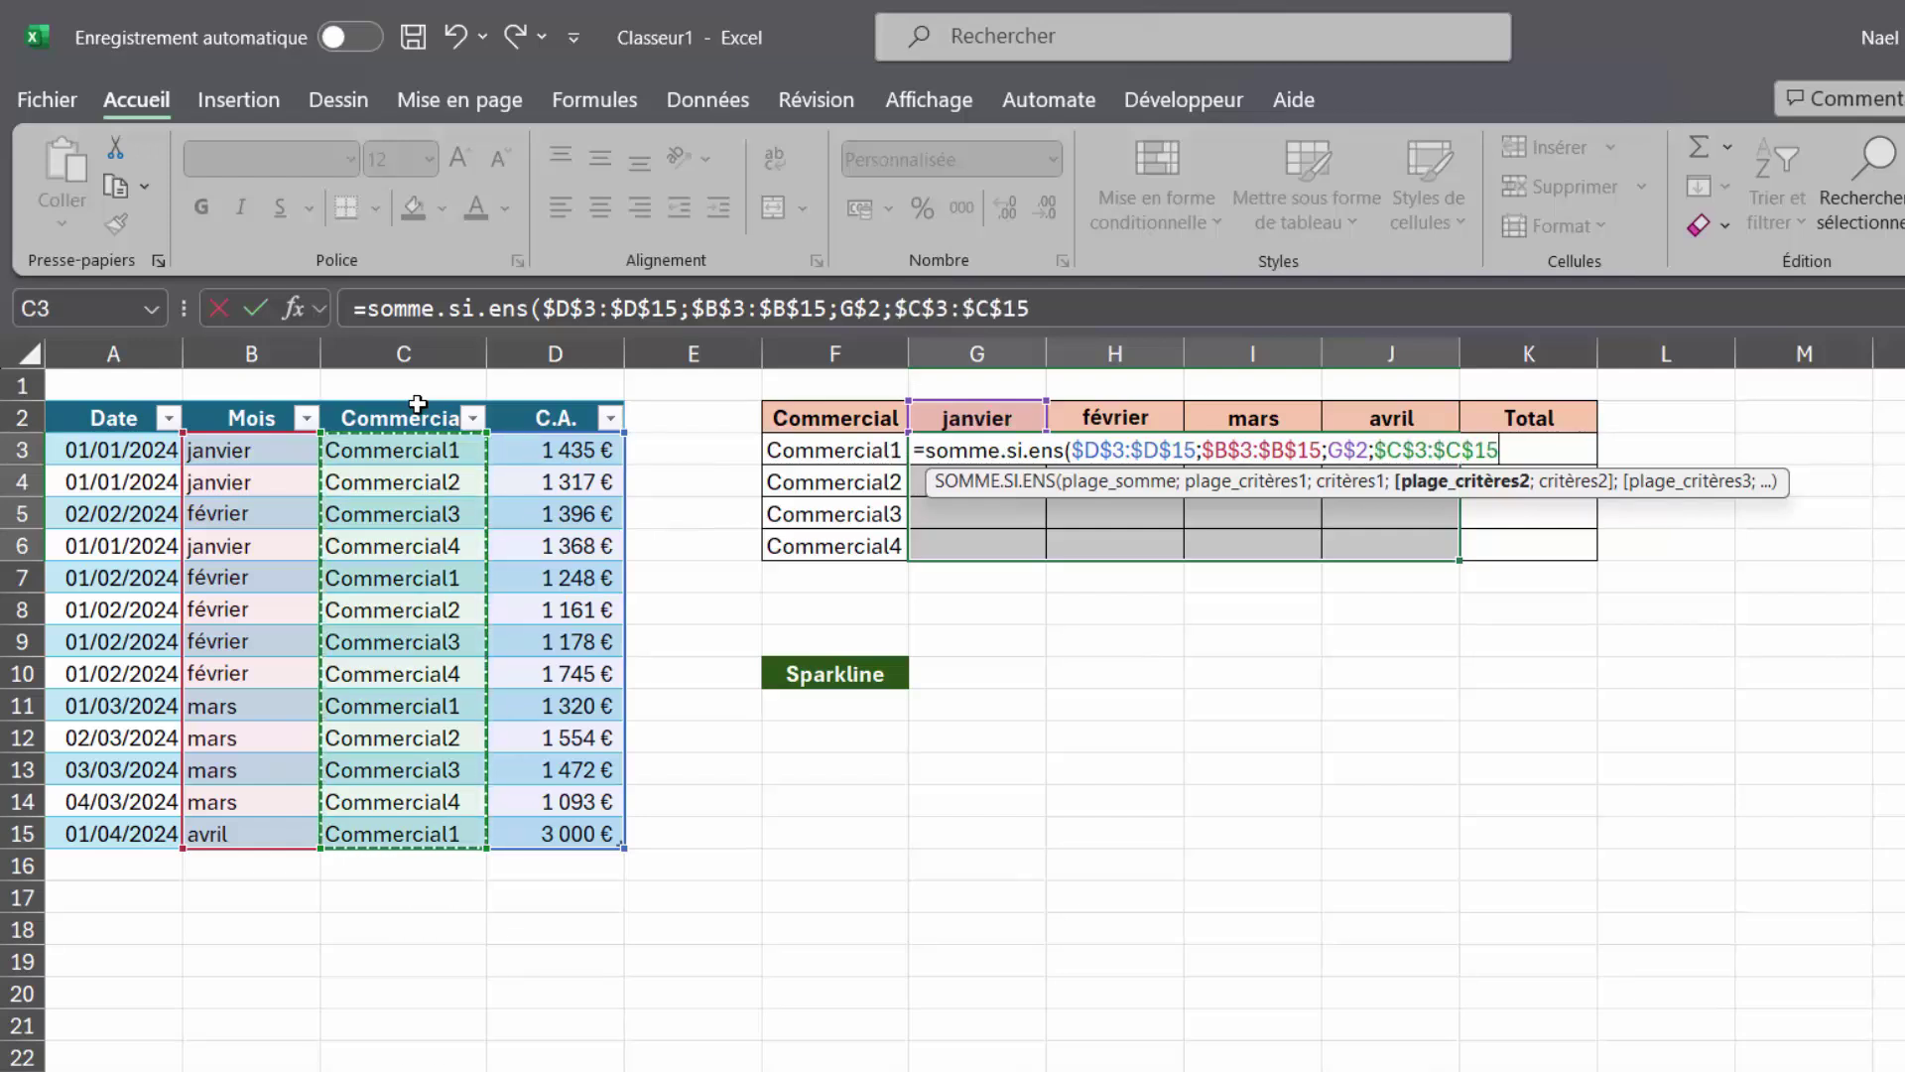
text(;)
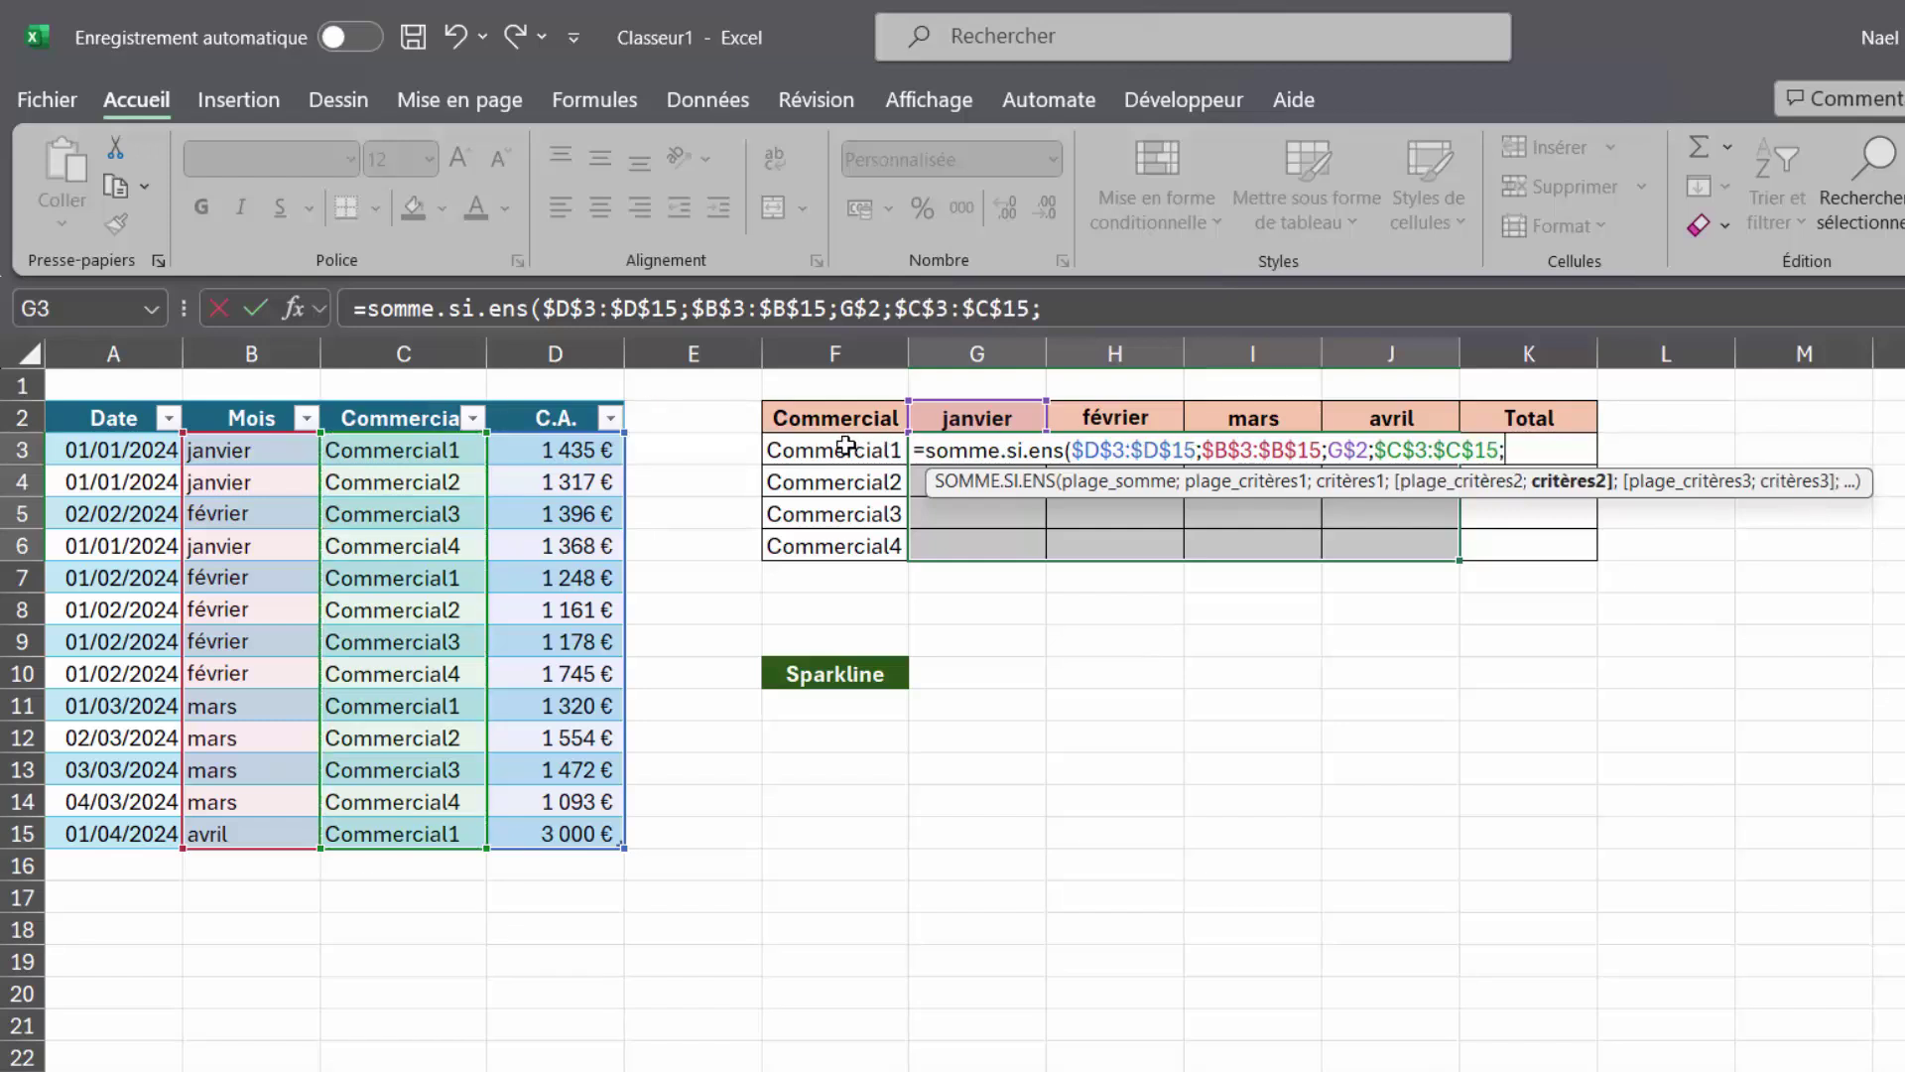
click(844, 446)
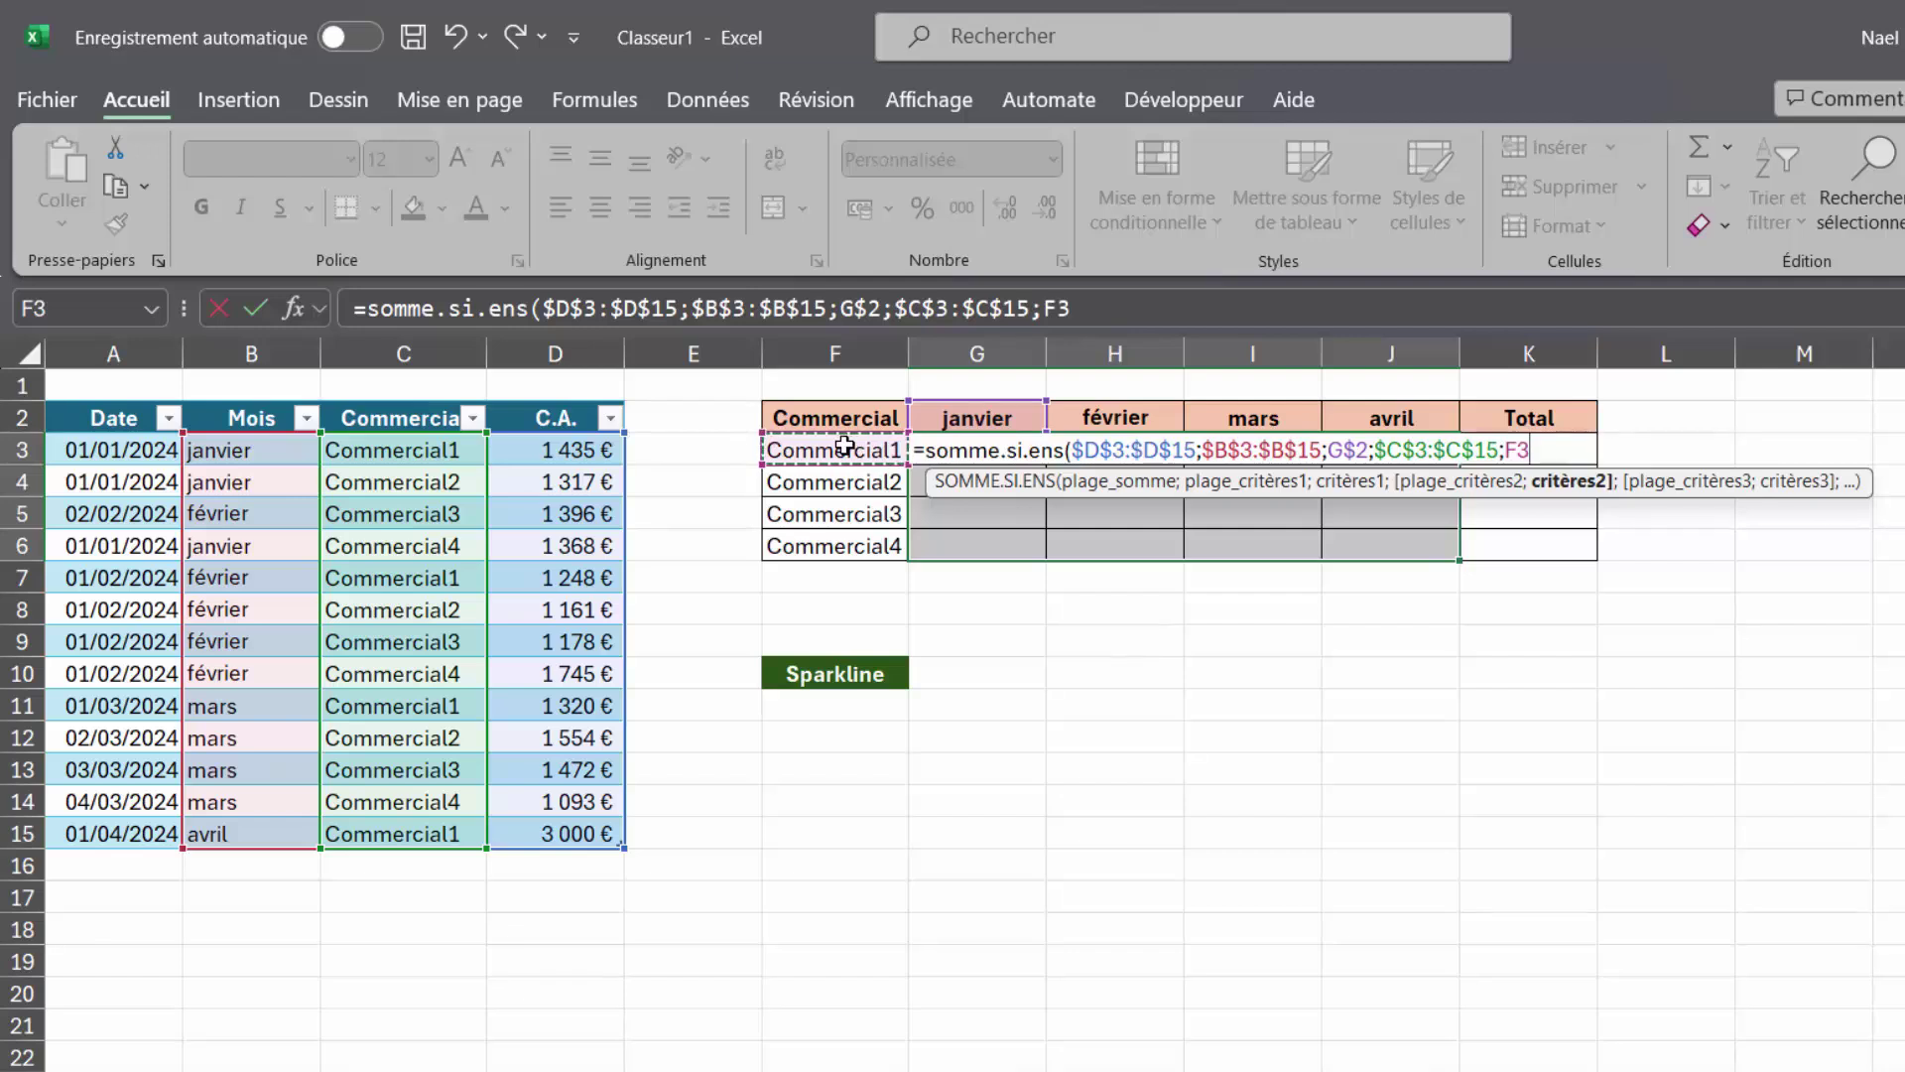
key(F4)
key(F4)
key(F4)
text())
key(ctrl+Return)
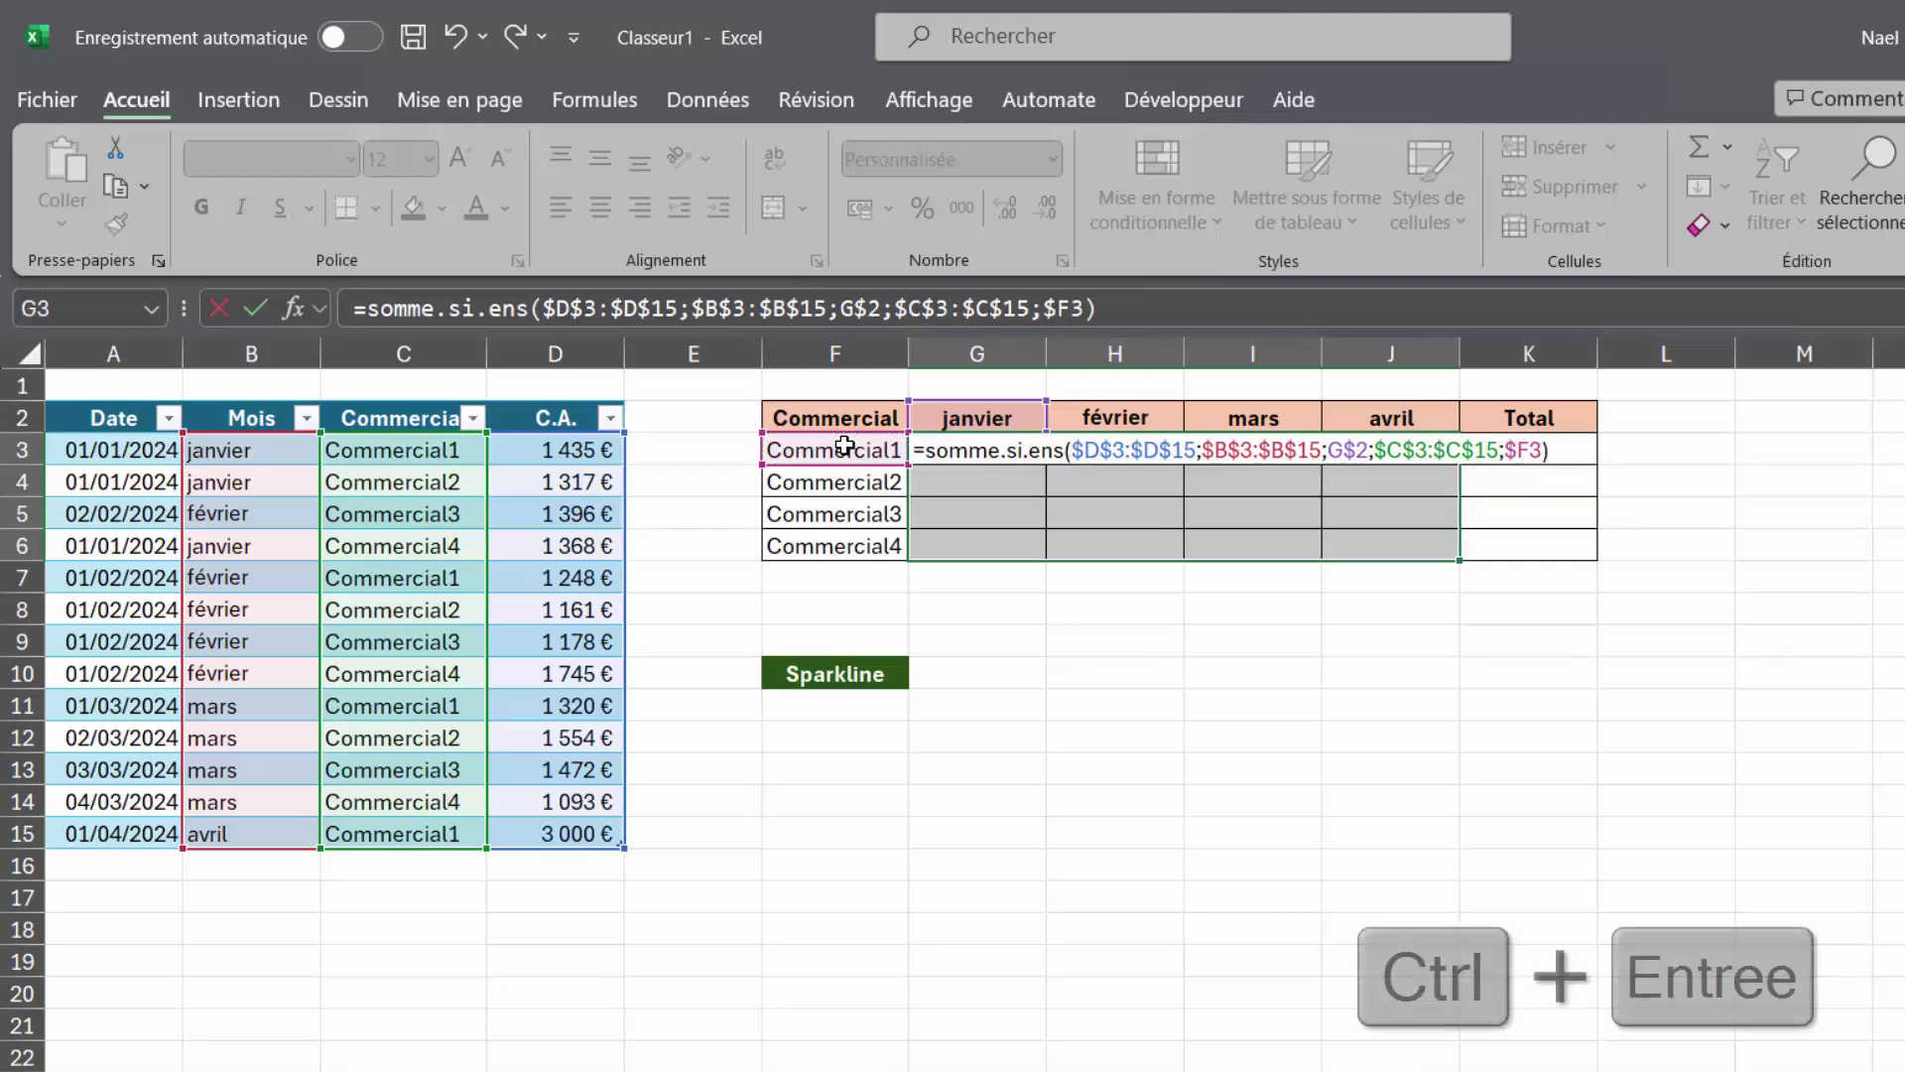
key(ctrl+Return)
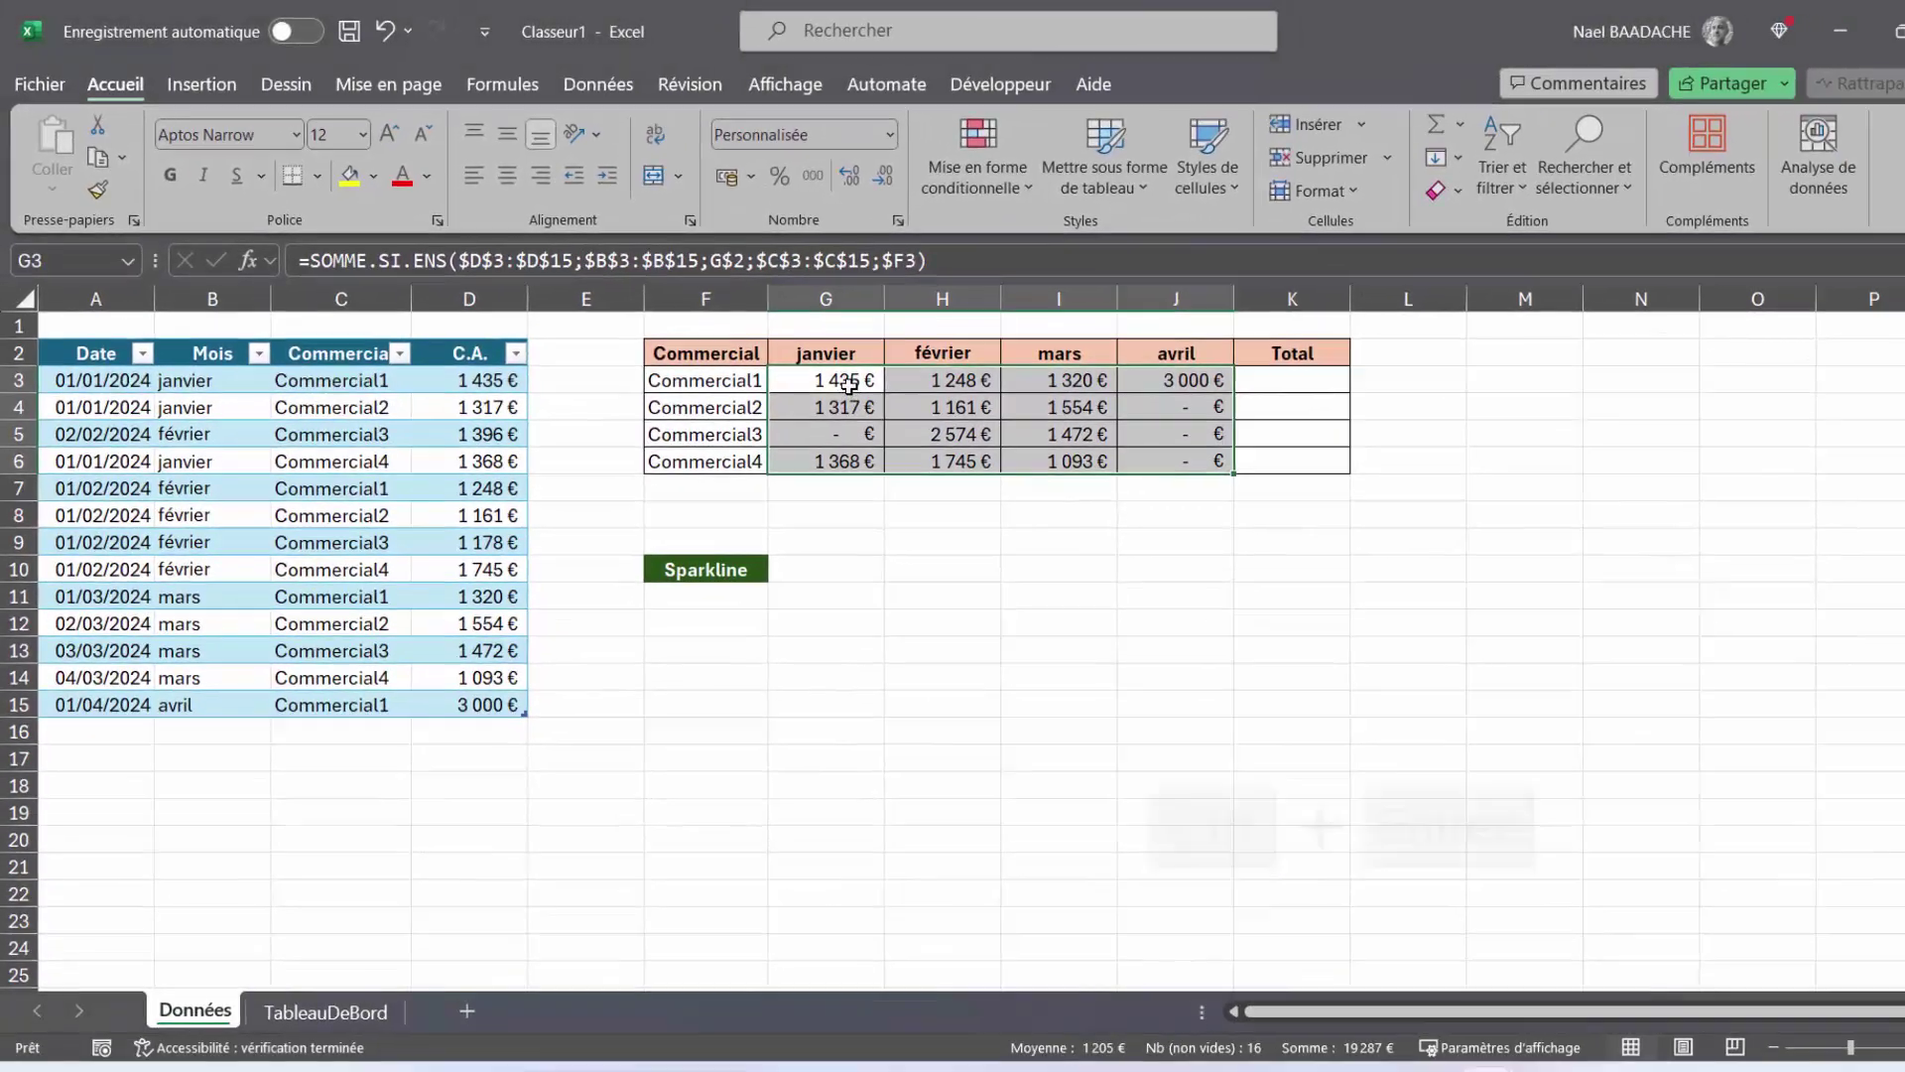
click(810, 365)
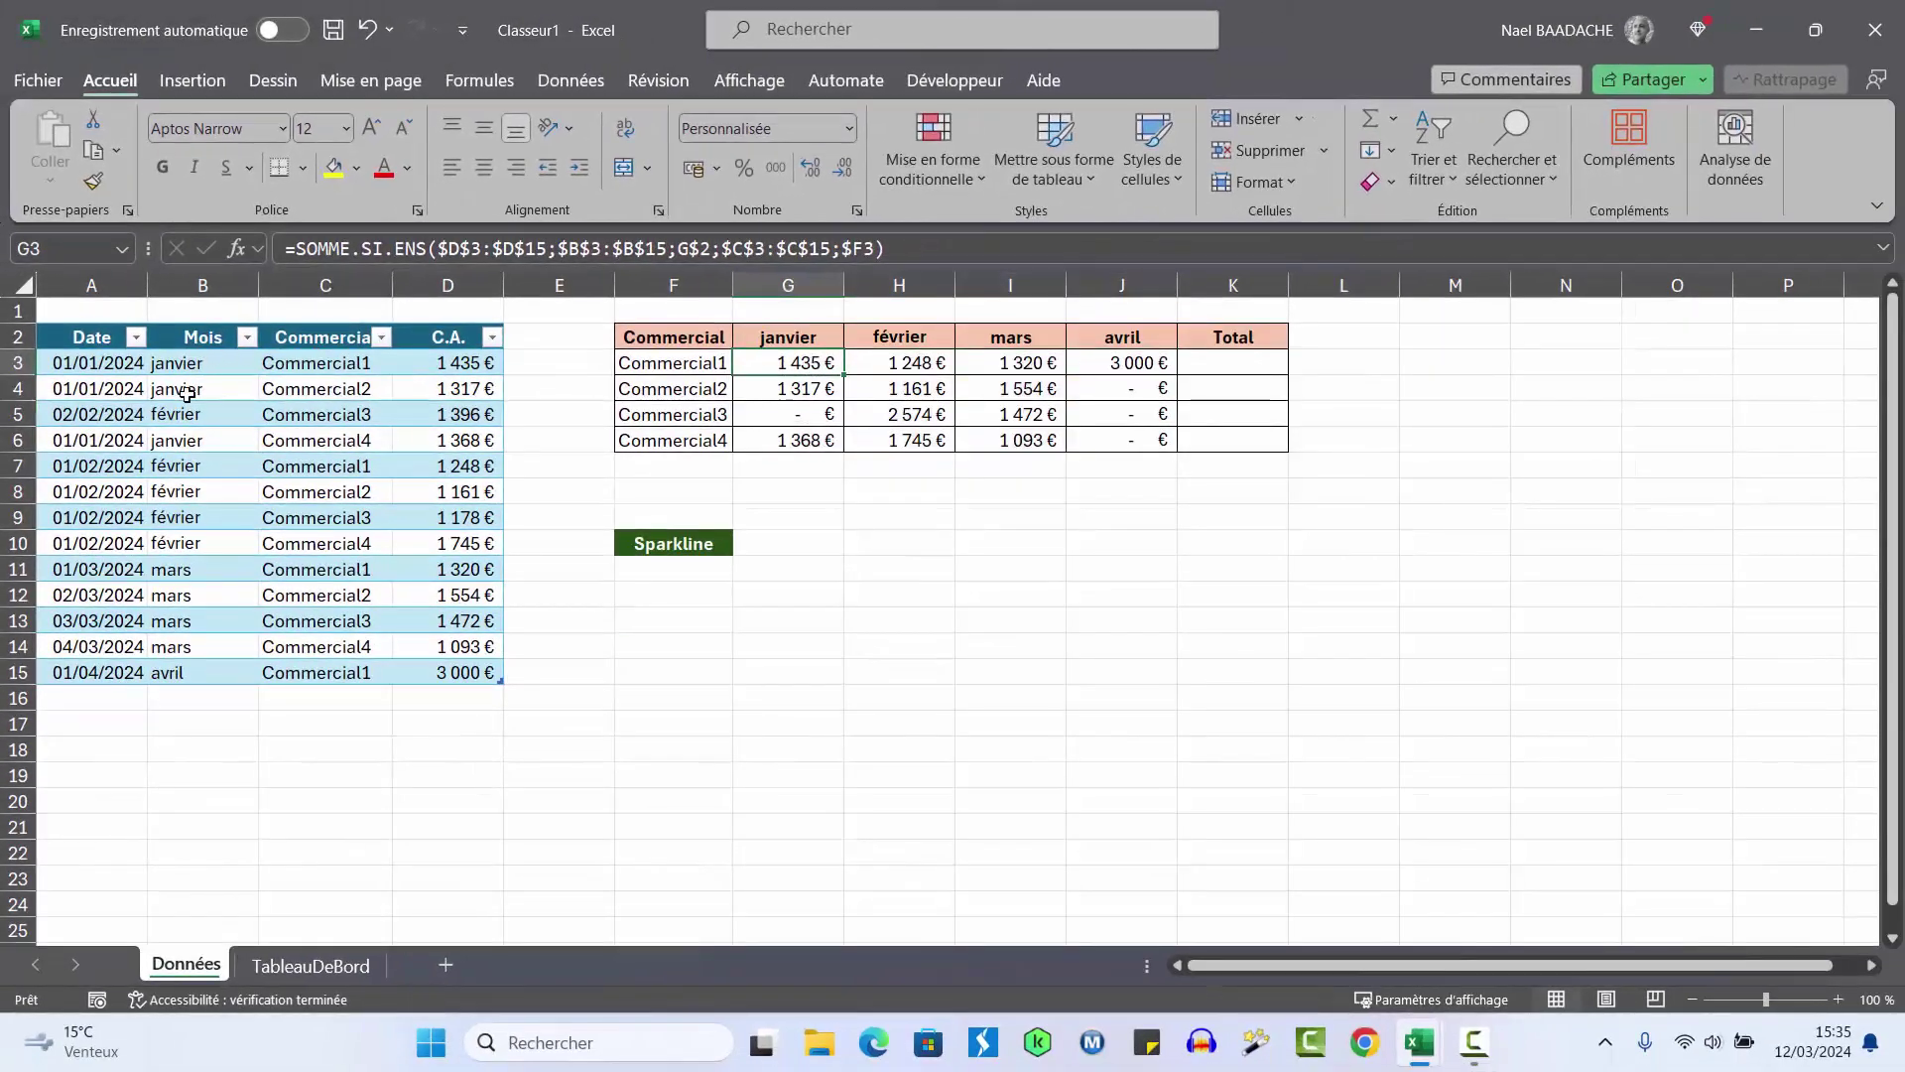
mouse_move(791, 360)
mouse_down()
mouse_move(1102, 366)
mouse_move(1100, 437)
mouse_up()
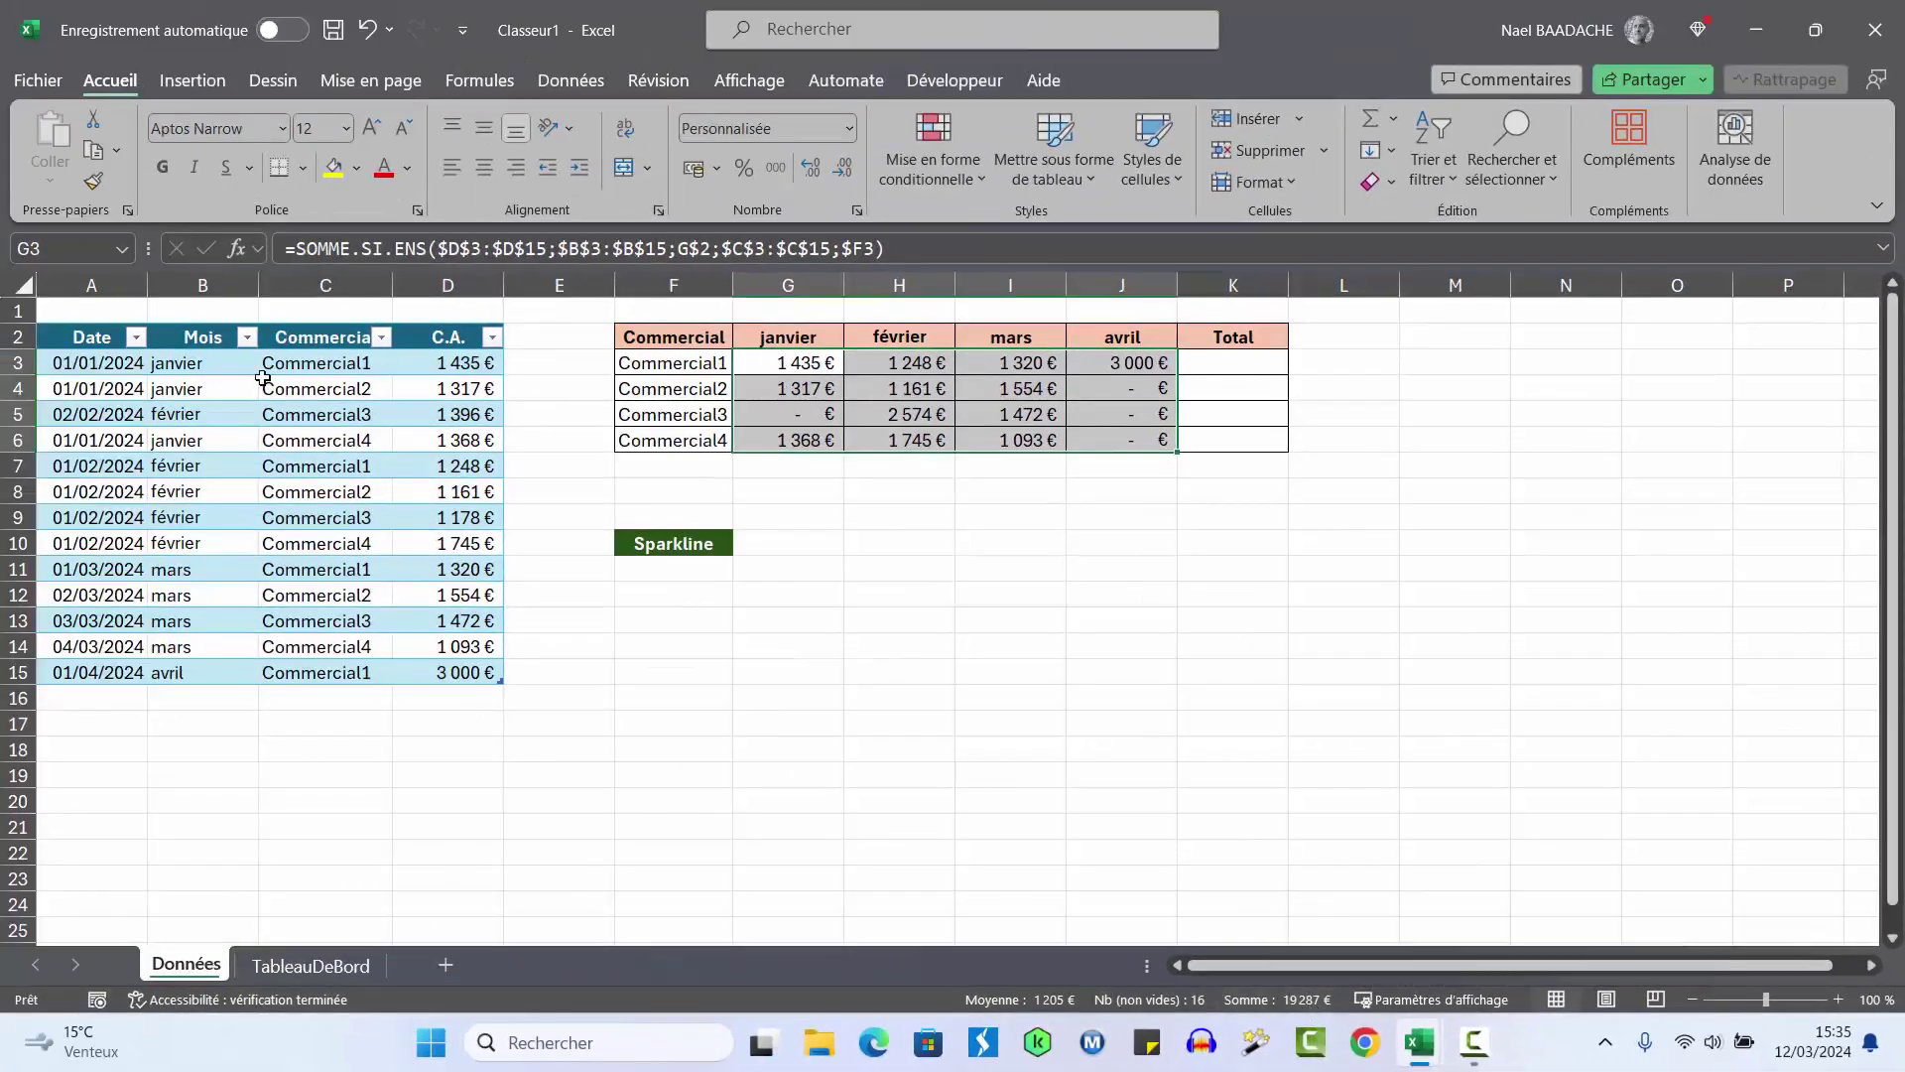
drag(452, 364, 451, 672)
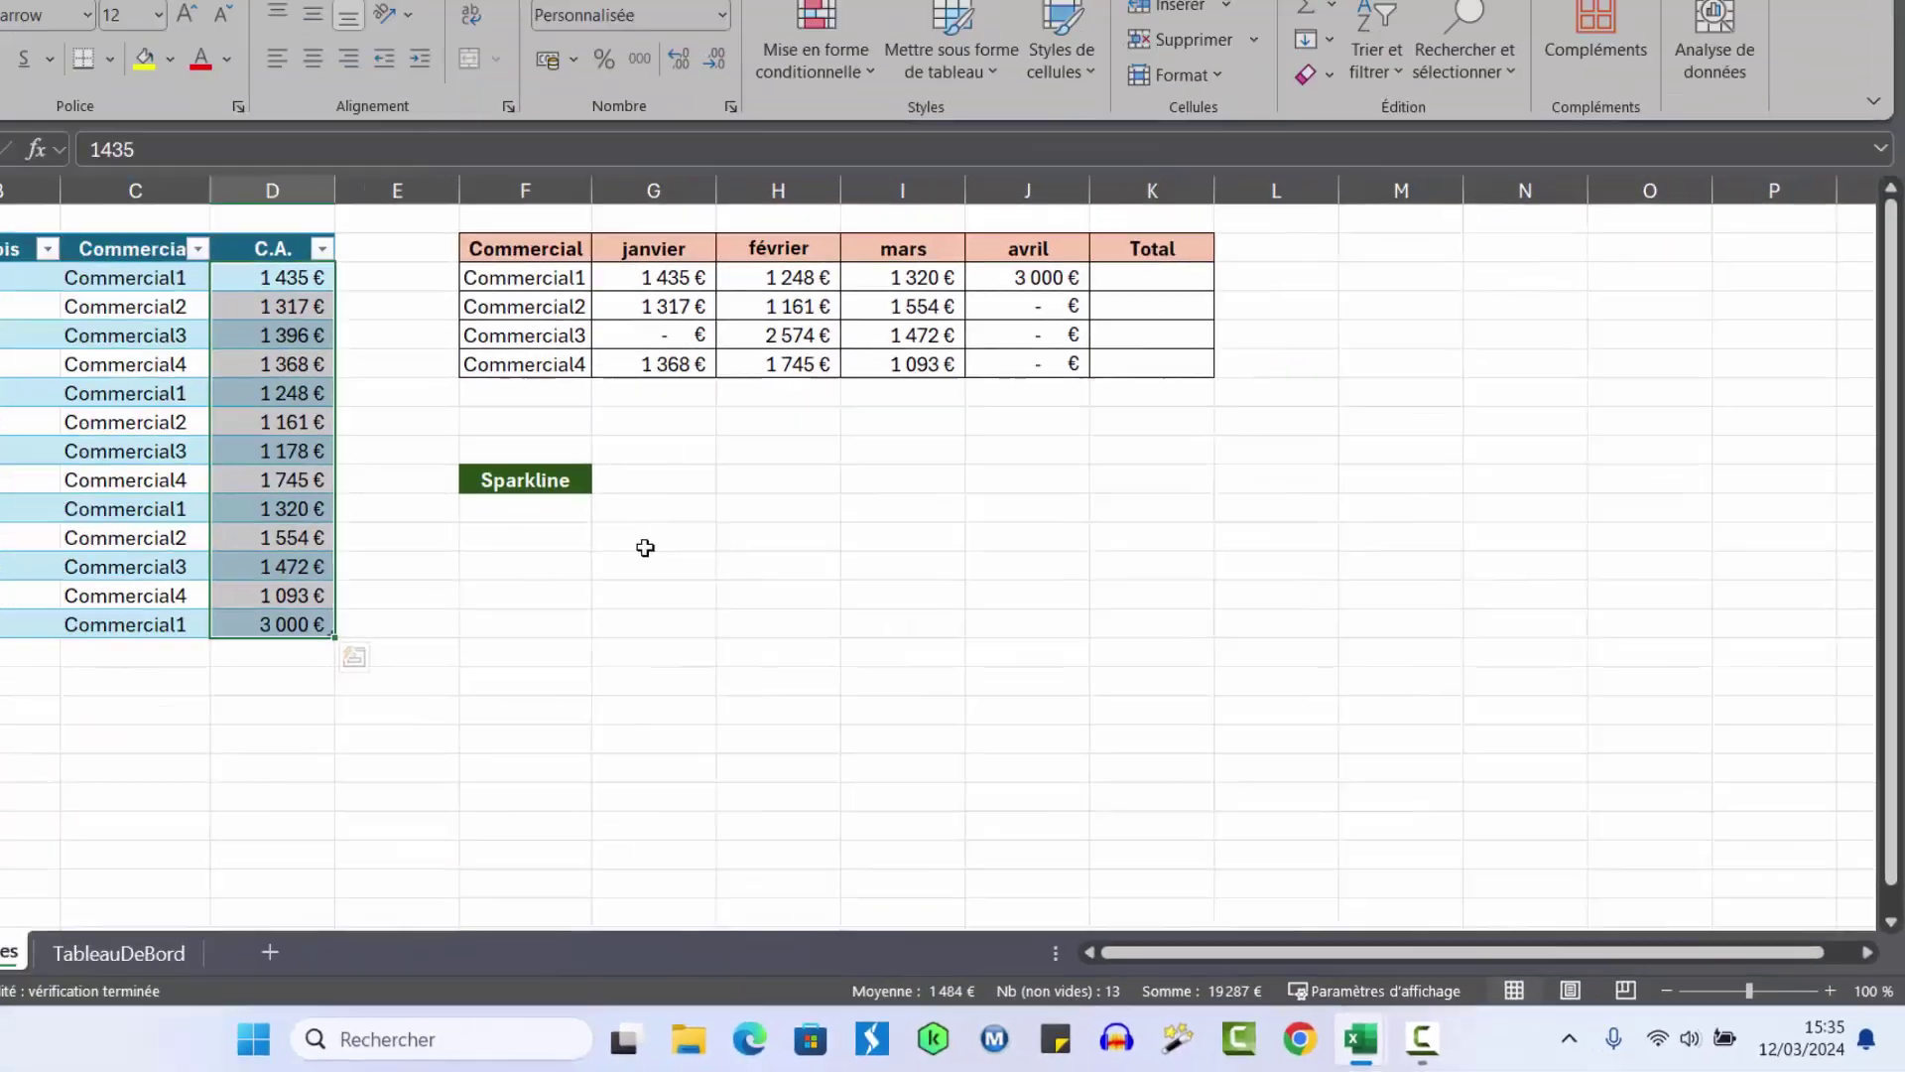
click(781, 604)
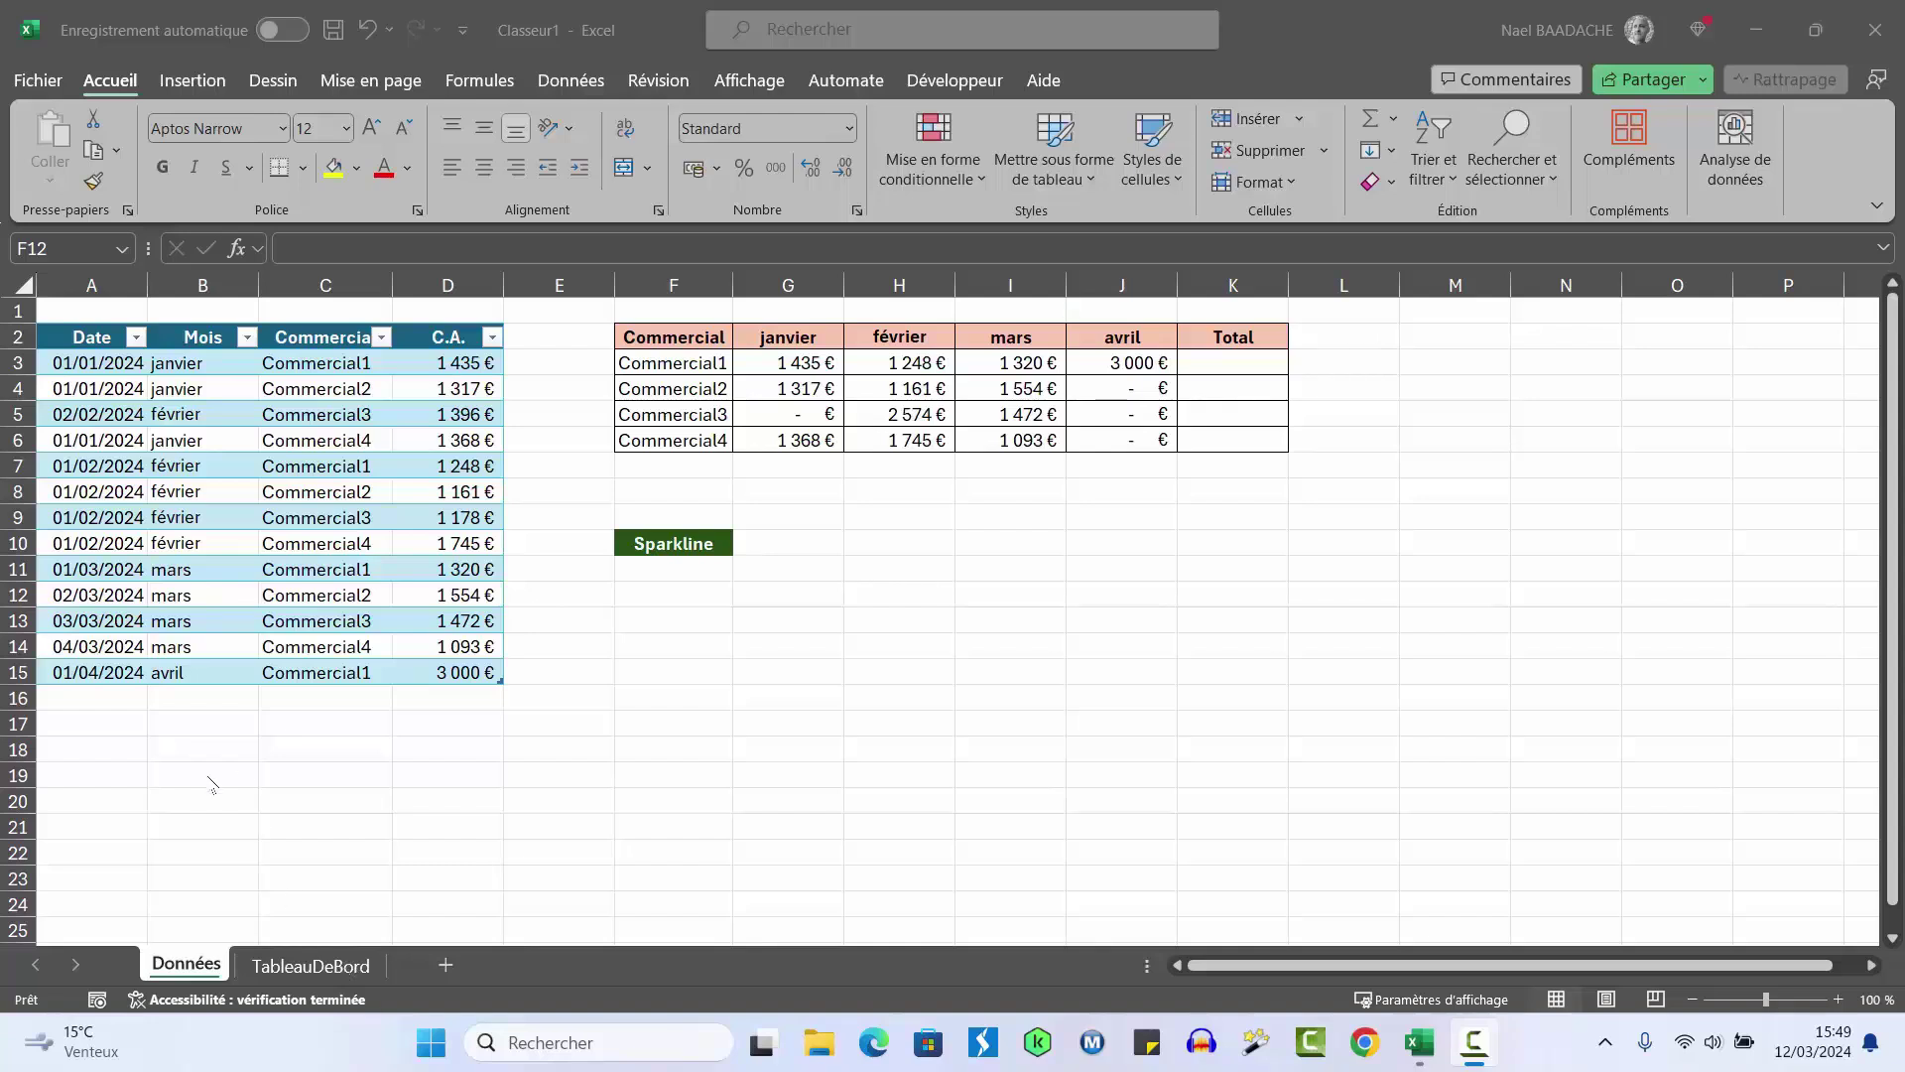
Hide gridlines on TableauDeBord and enter the title TABLEAU DES VENTES DES COMMERCIAUX in A1
click(312, 966)
click(187, 389)
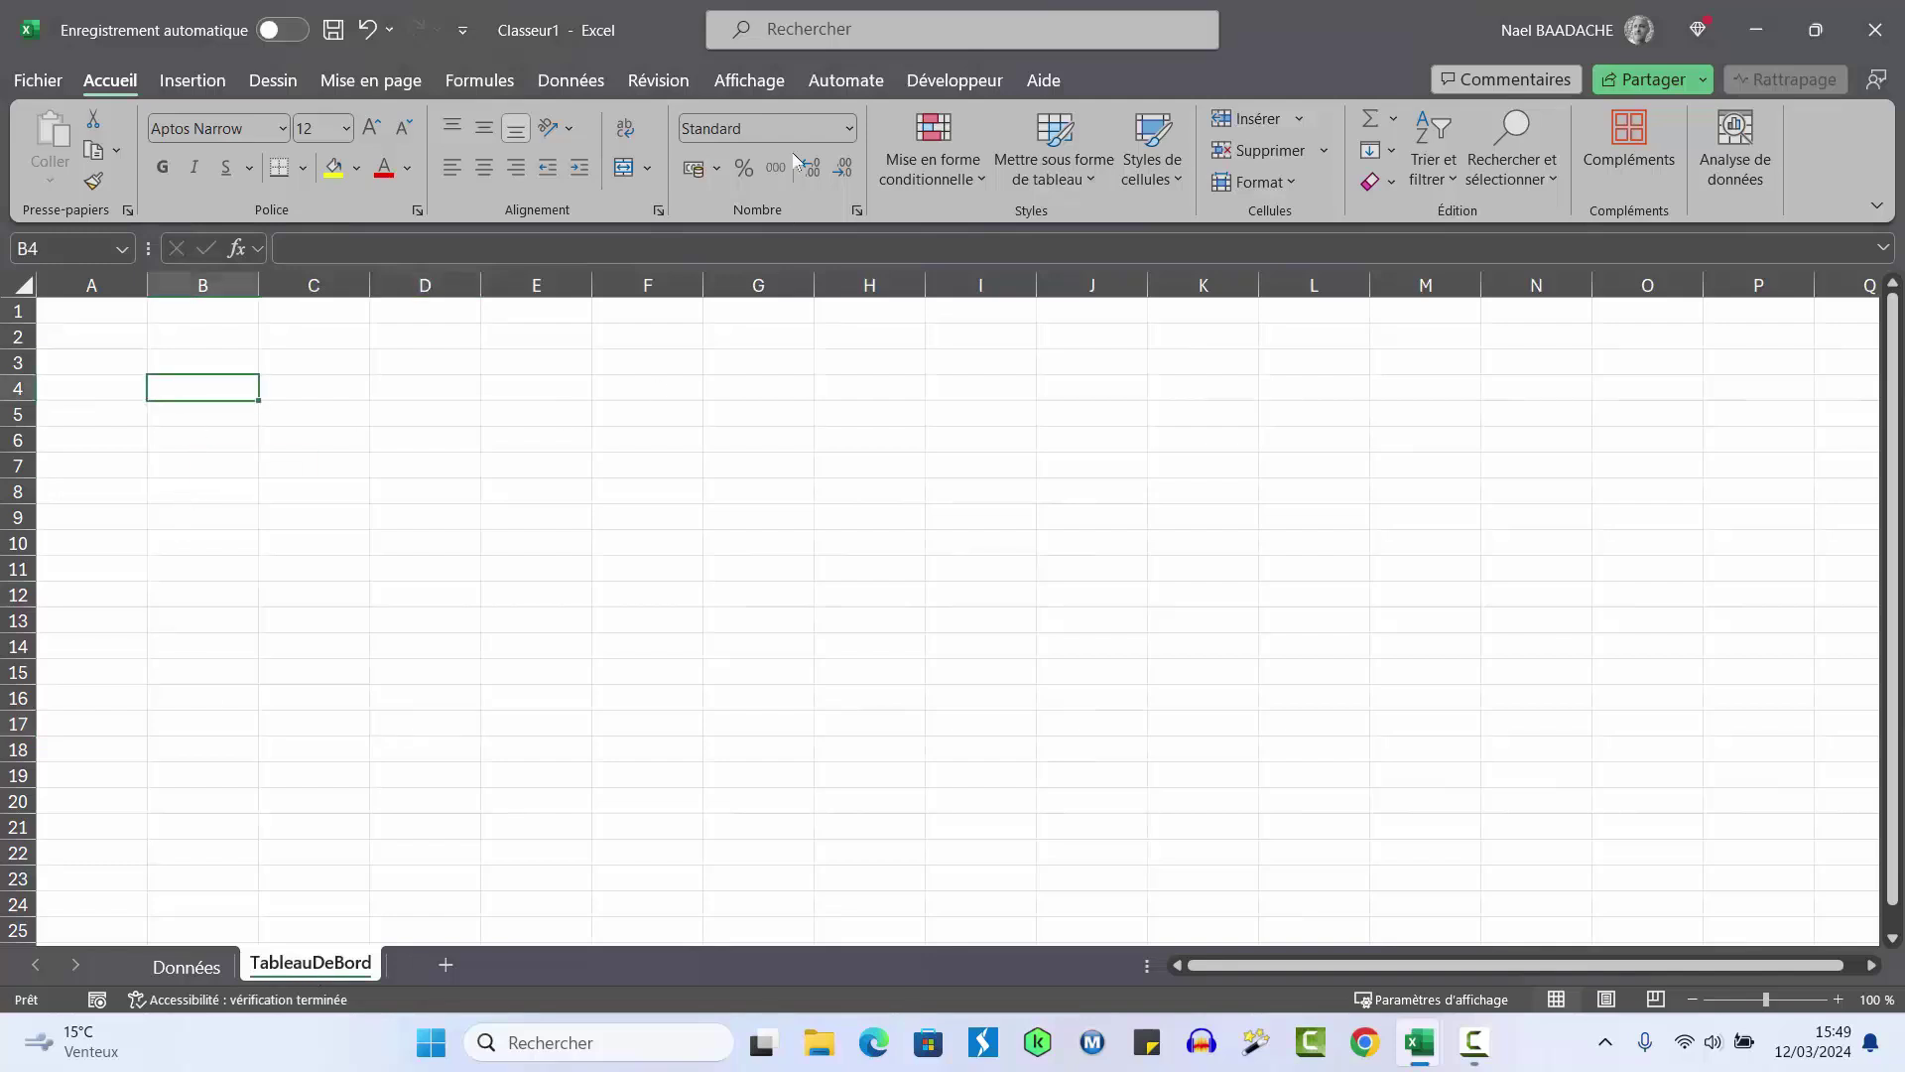
click(757, 79)
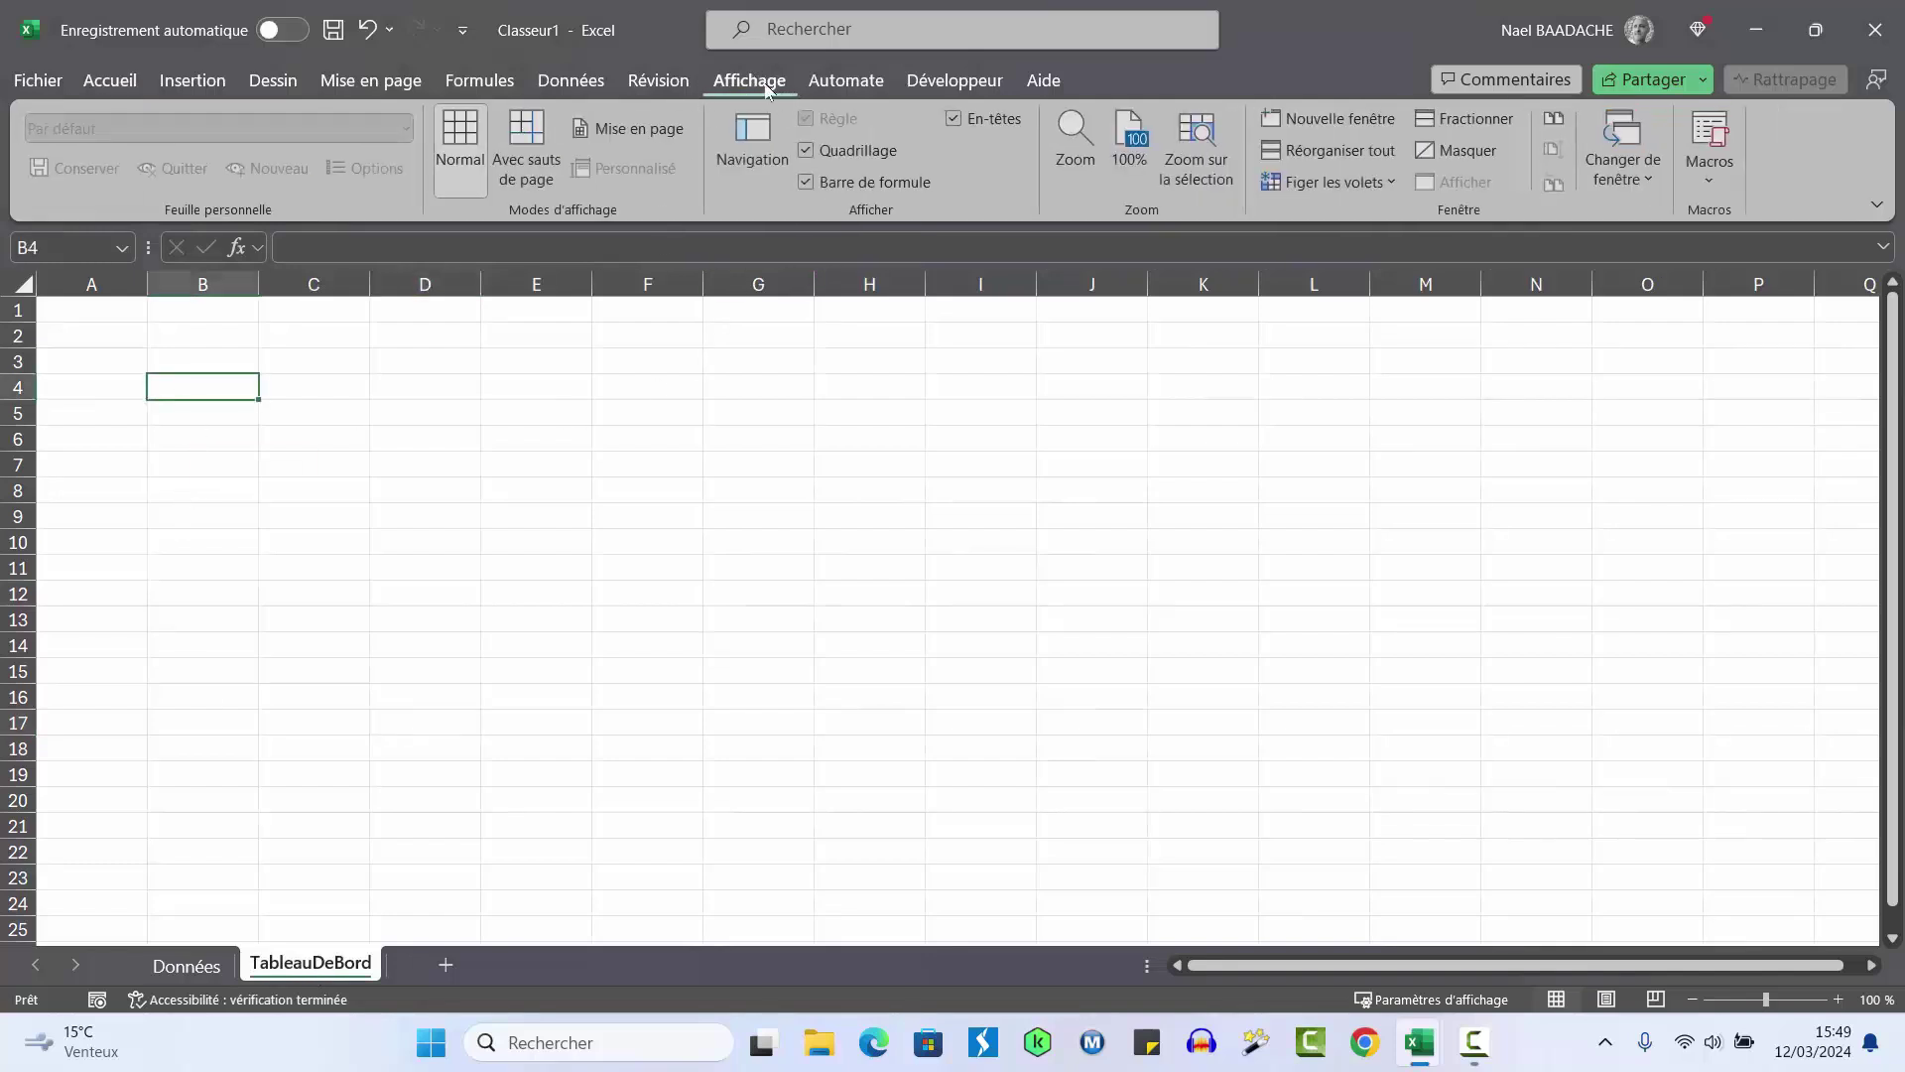
click(806, 152)
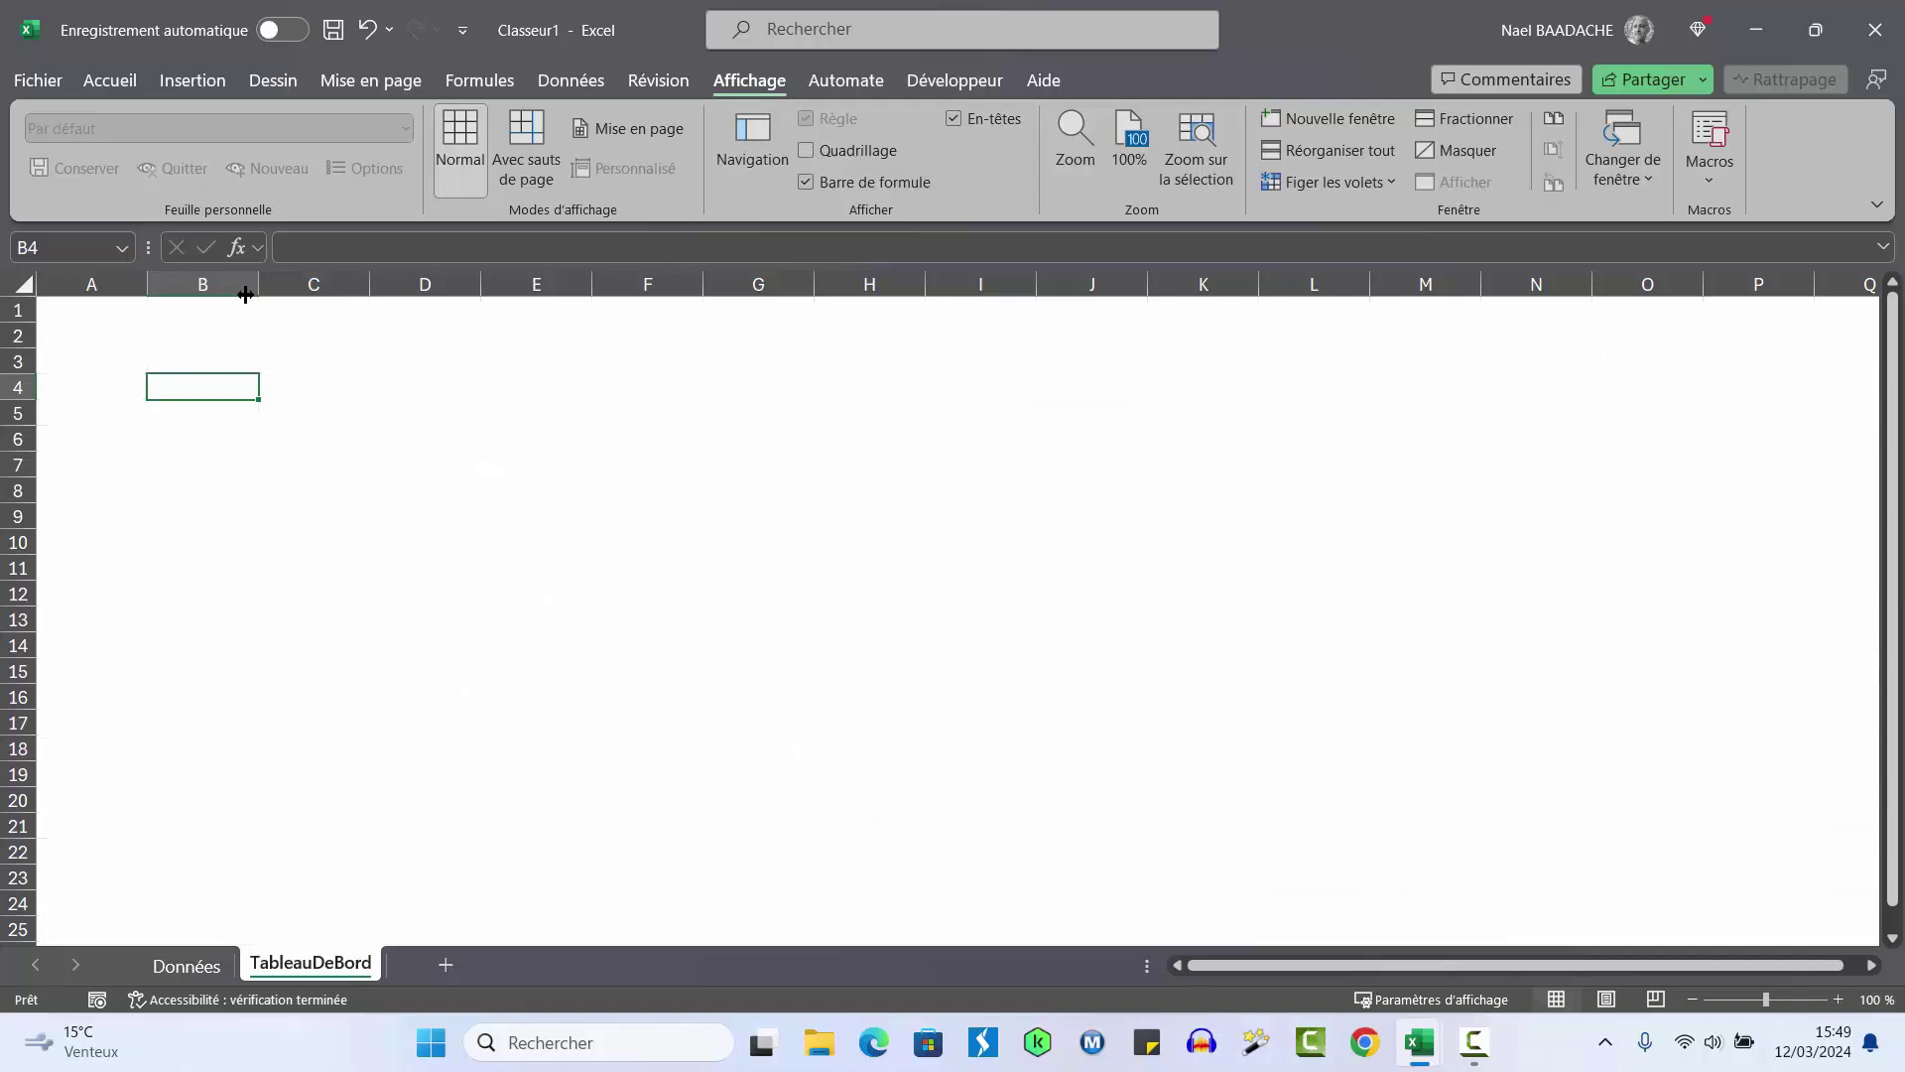
click(127, 317)
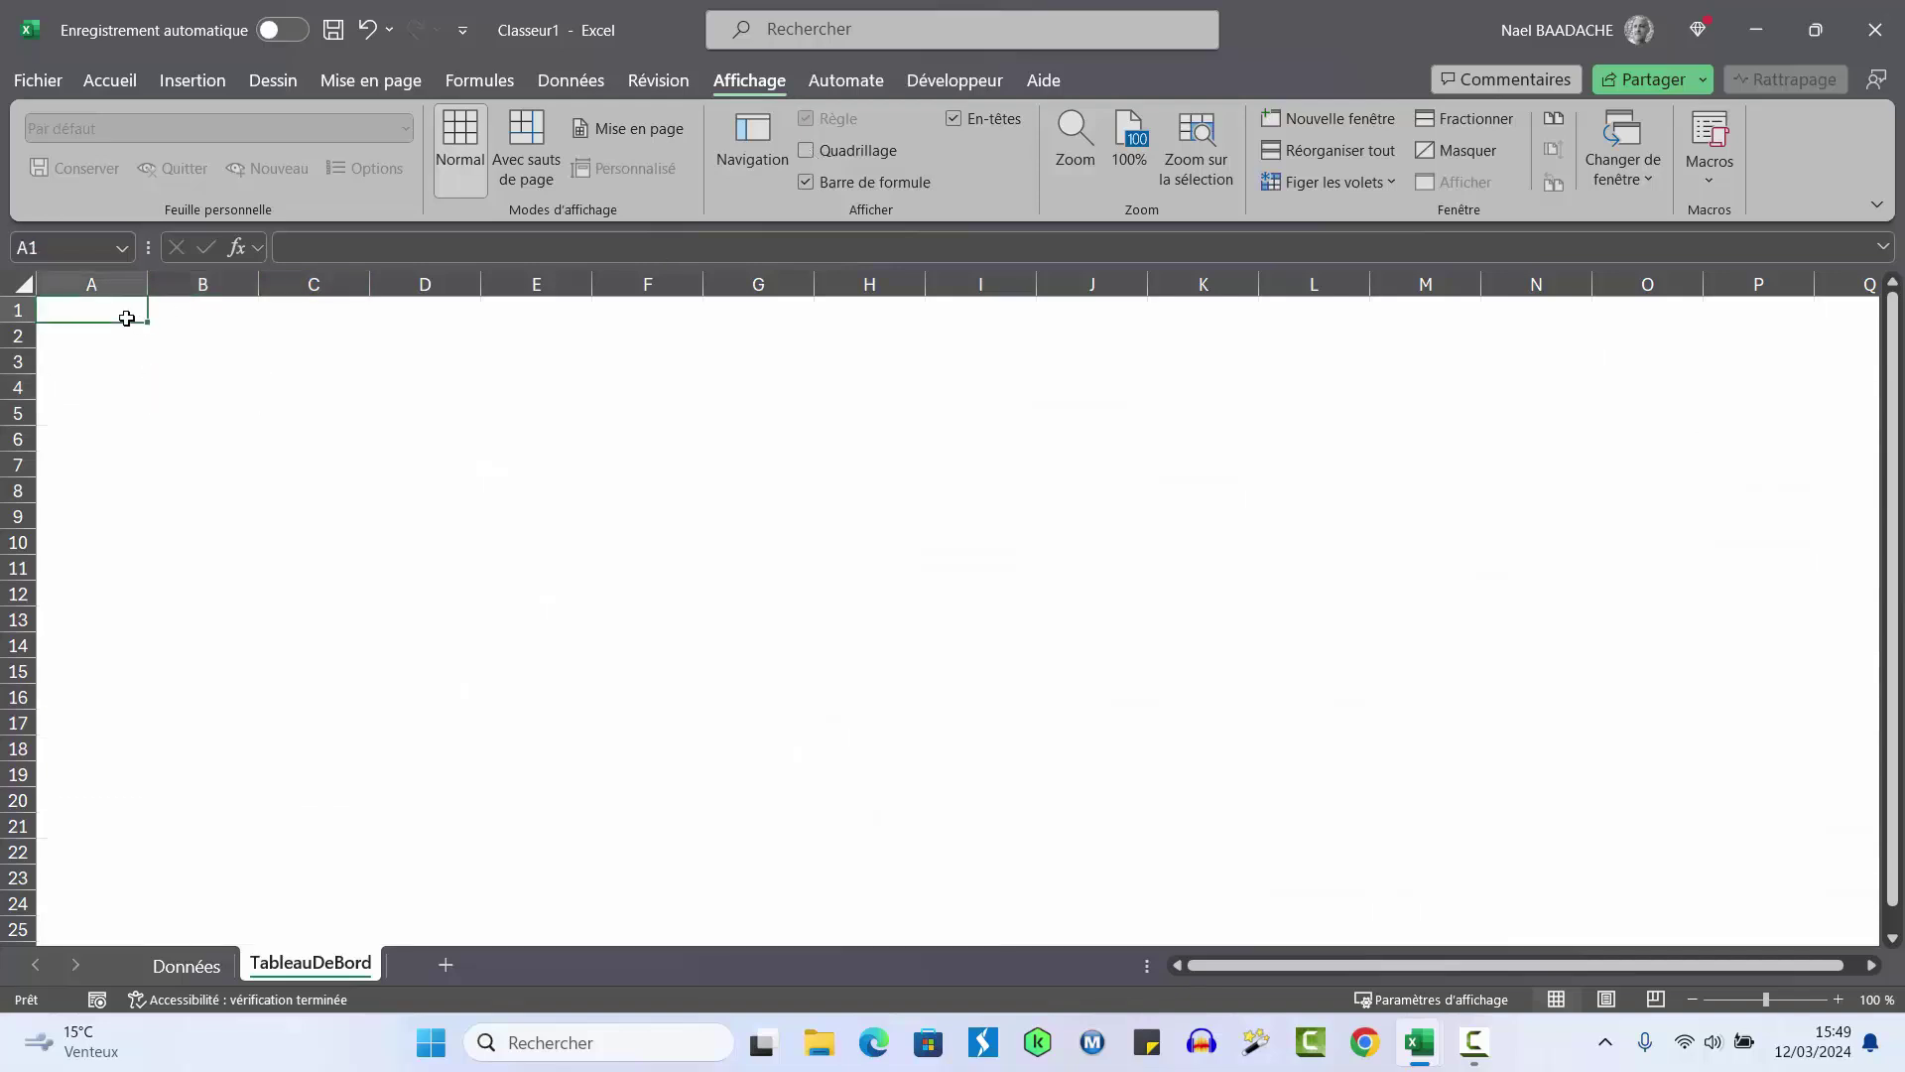
text(TA)
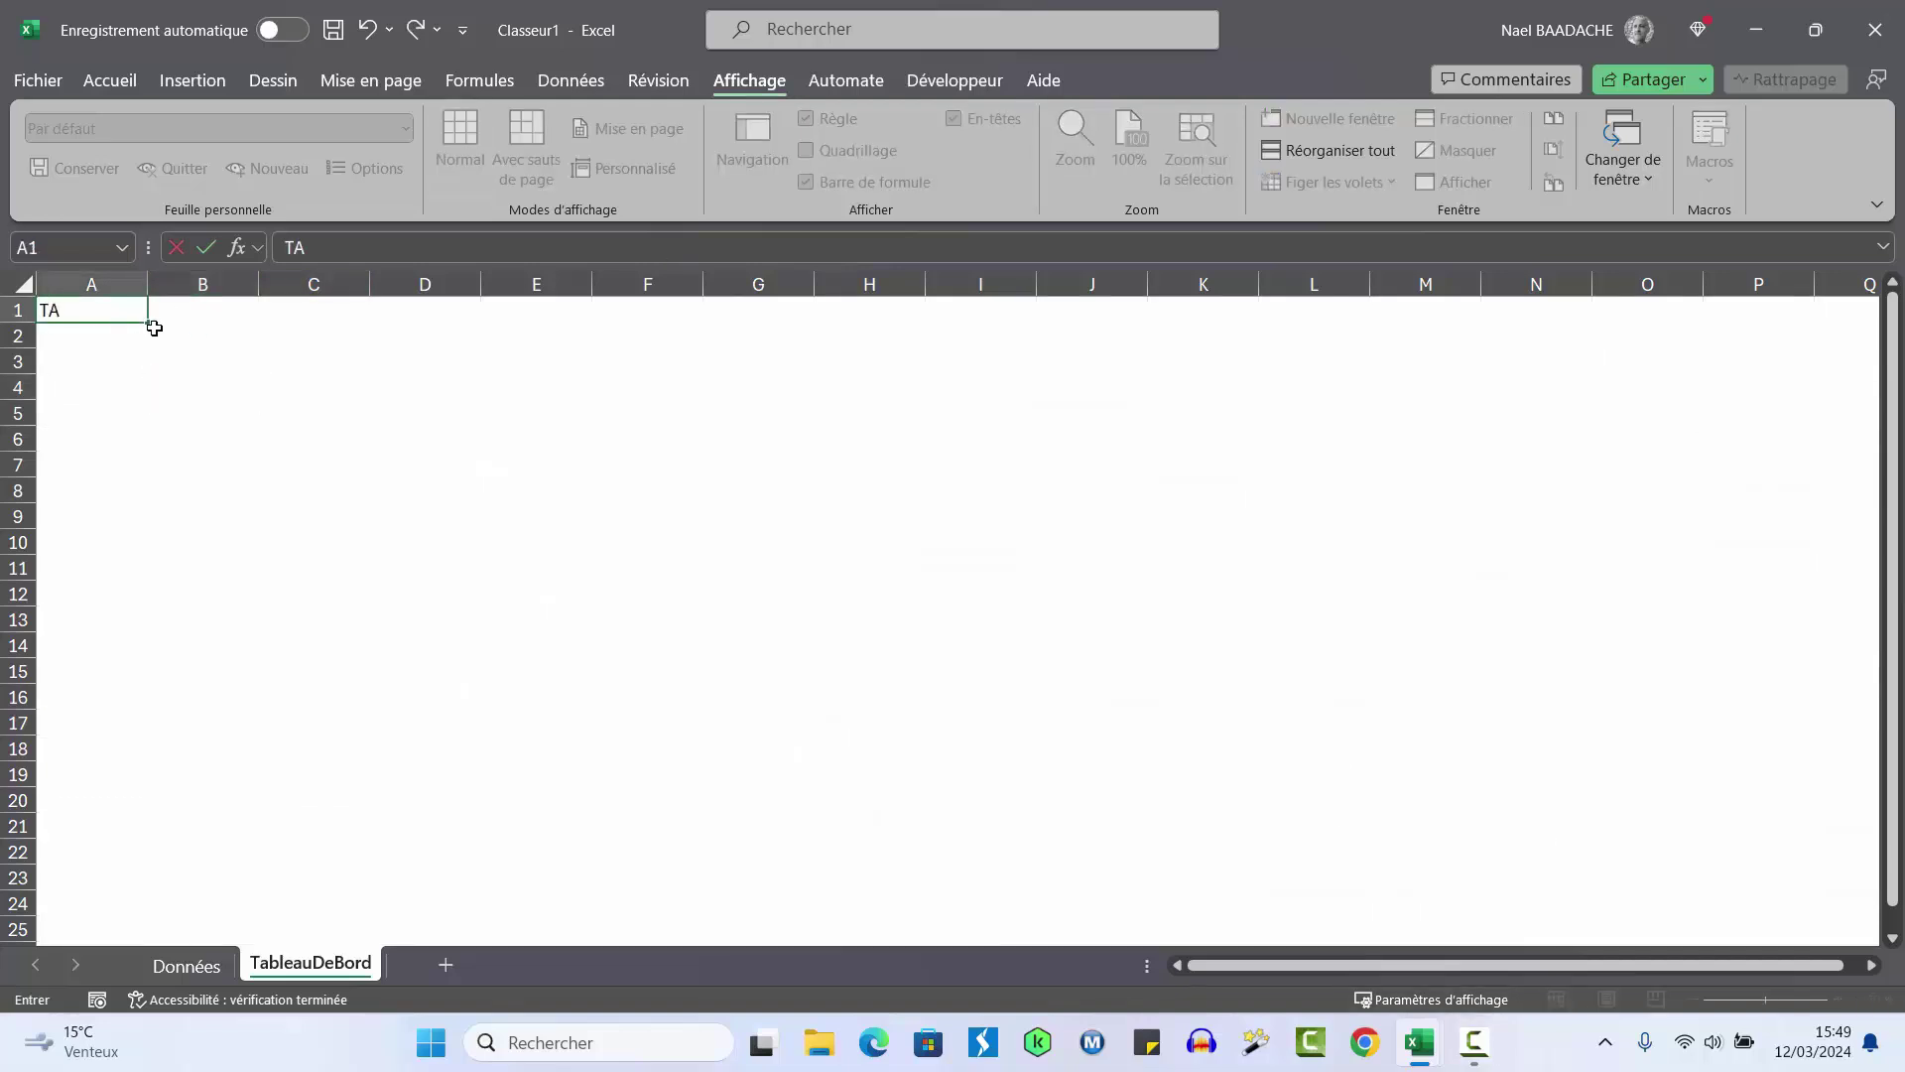
text(BLEAU DES VENTES DES CO)
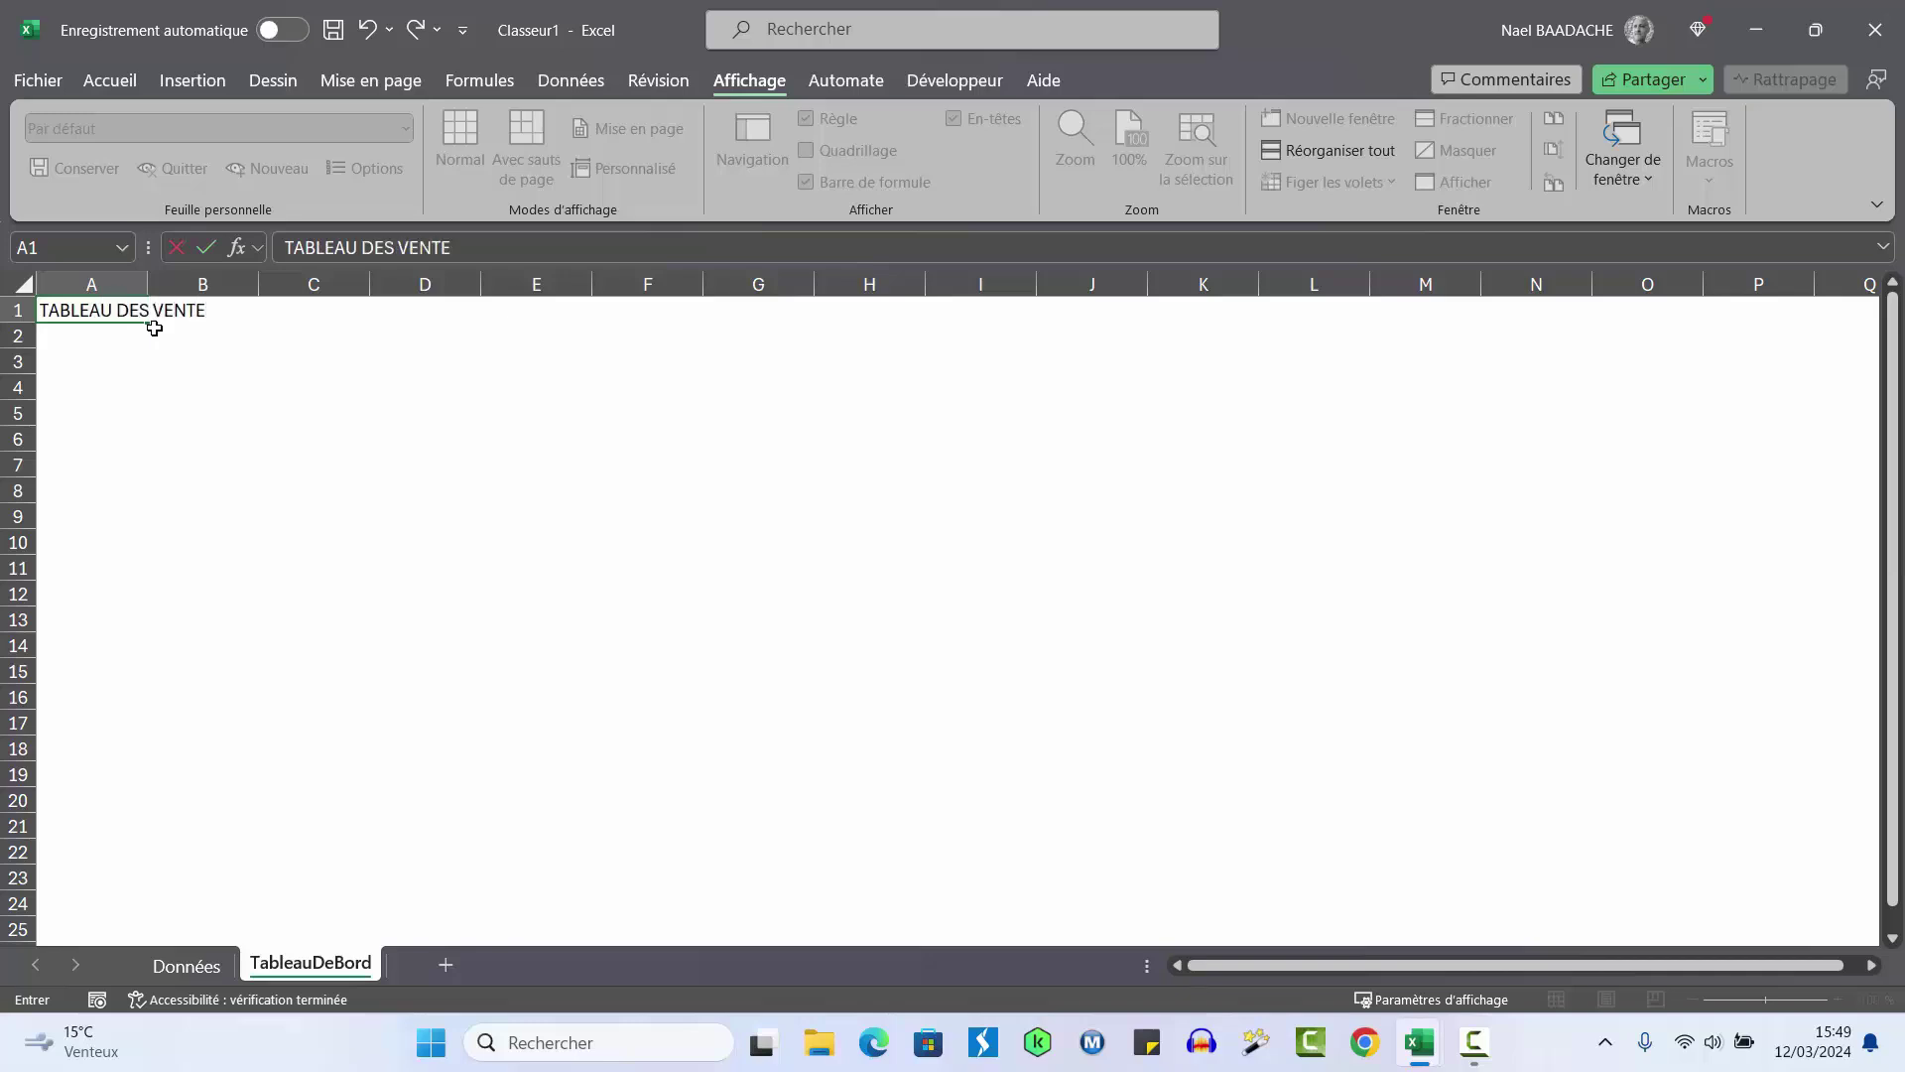
text(MMERCIAUX)
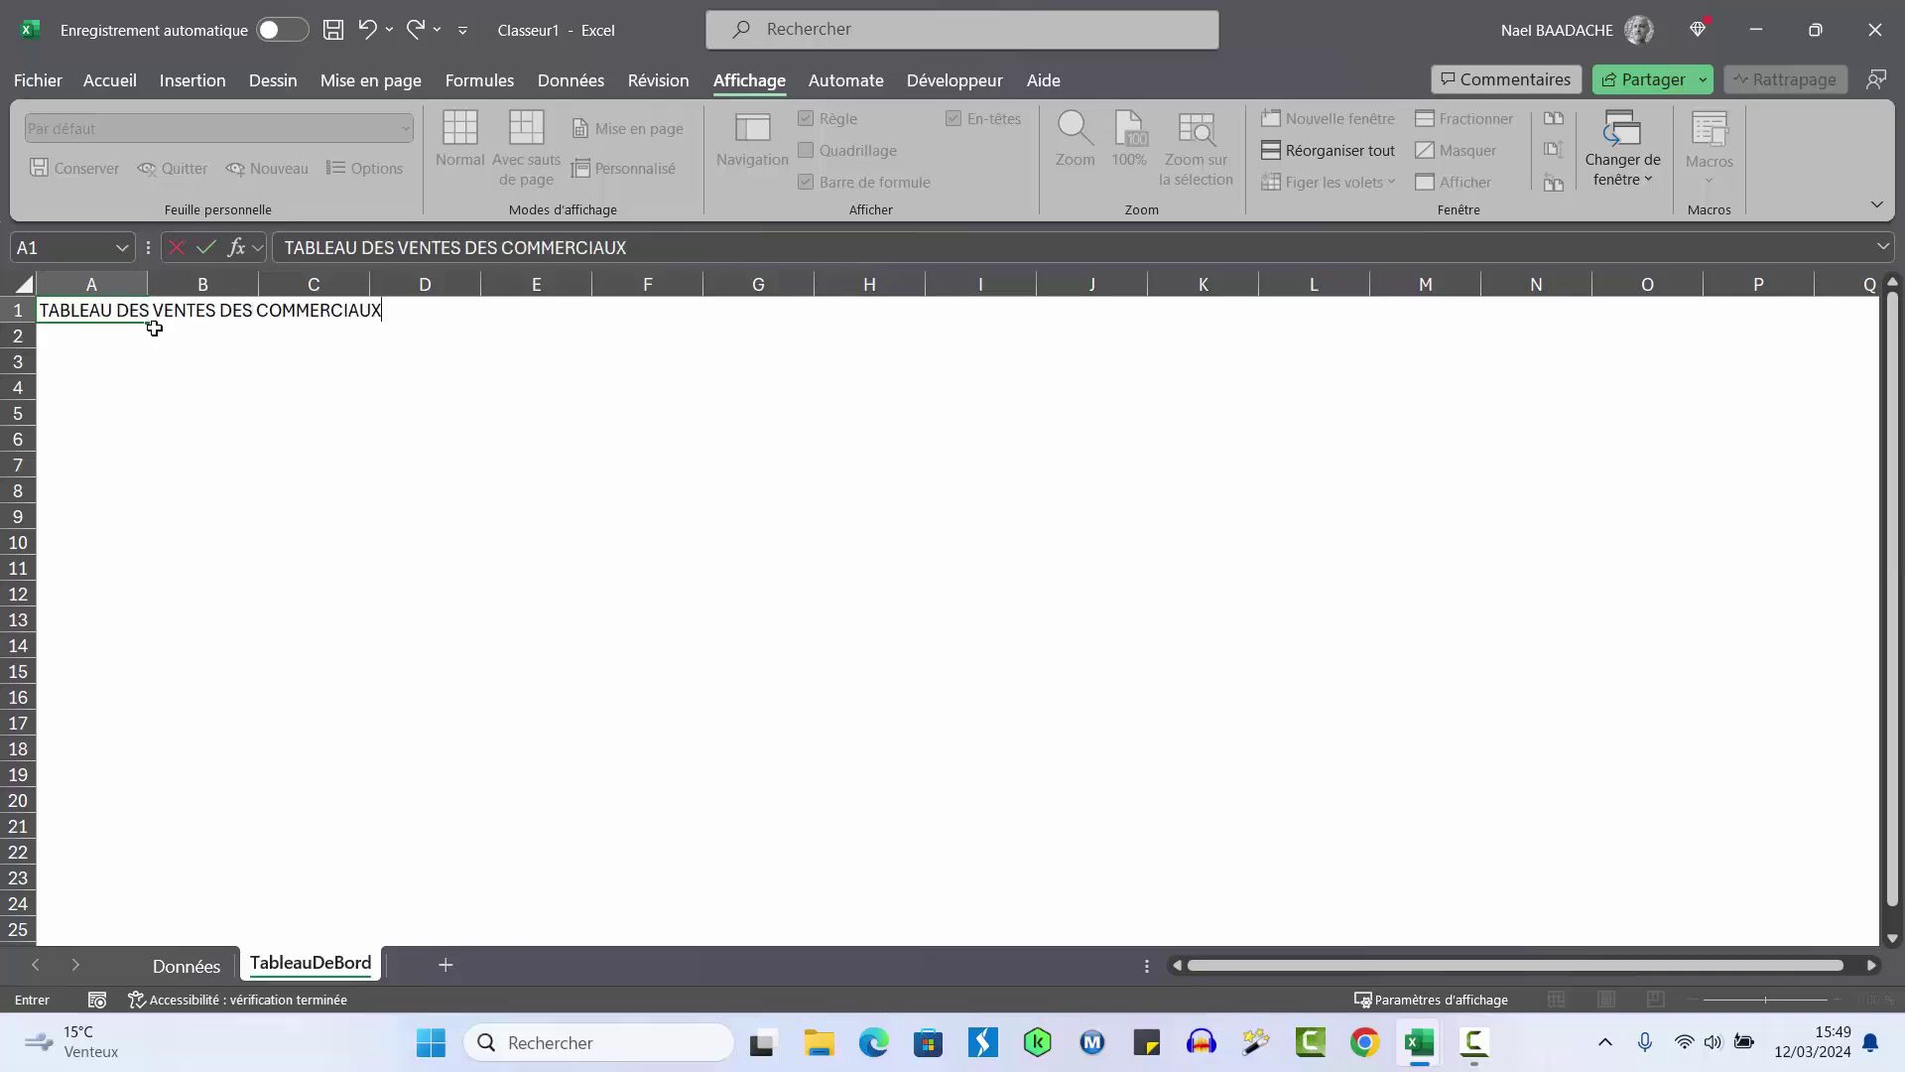
key(Return)
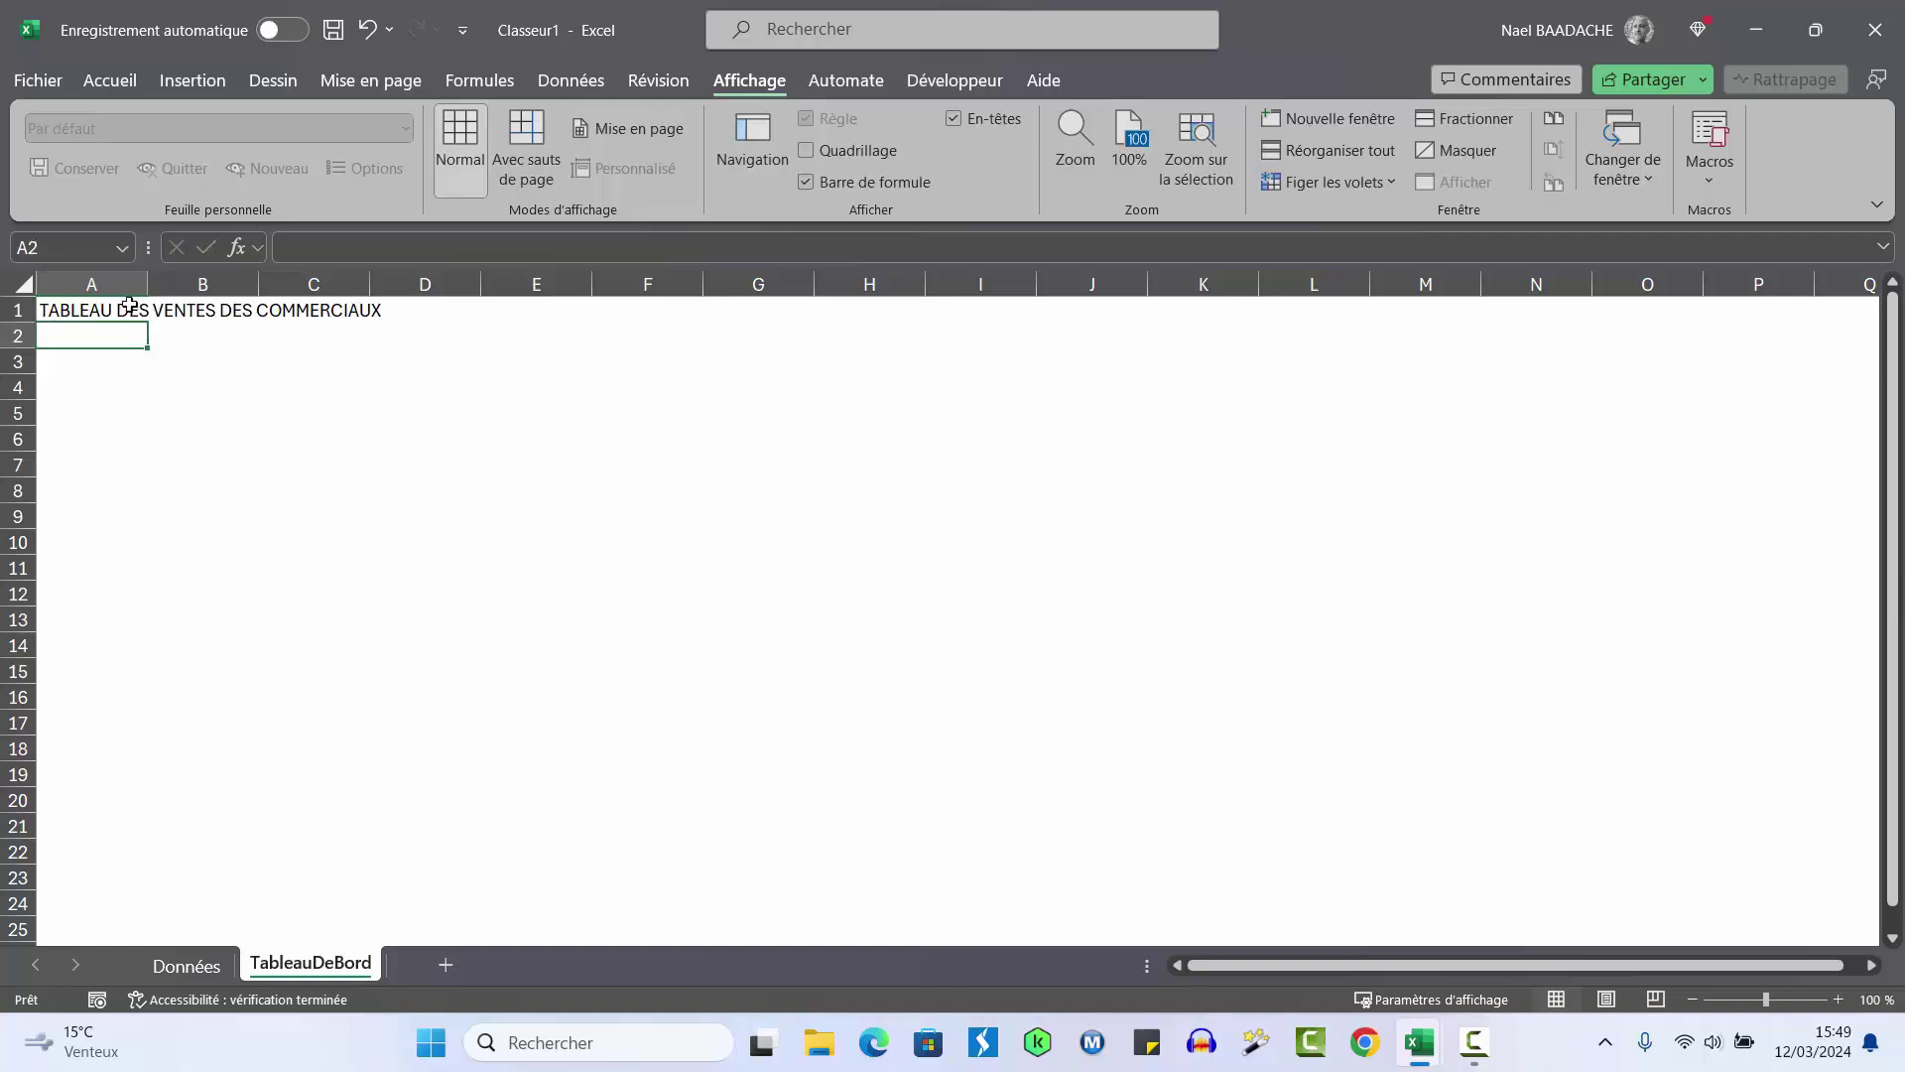
Merge and centre the title across A1:I1, bold, at font size 20
drag(129, 307, 920, 313)
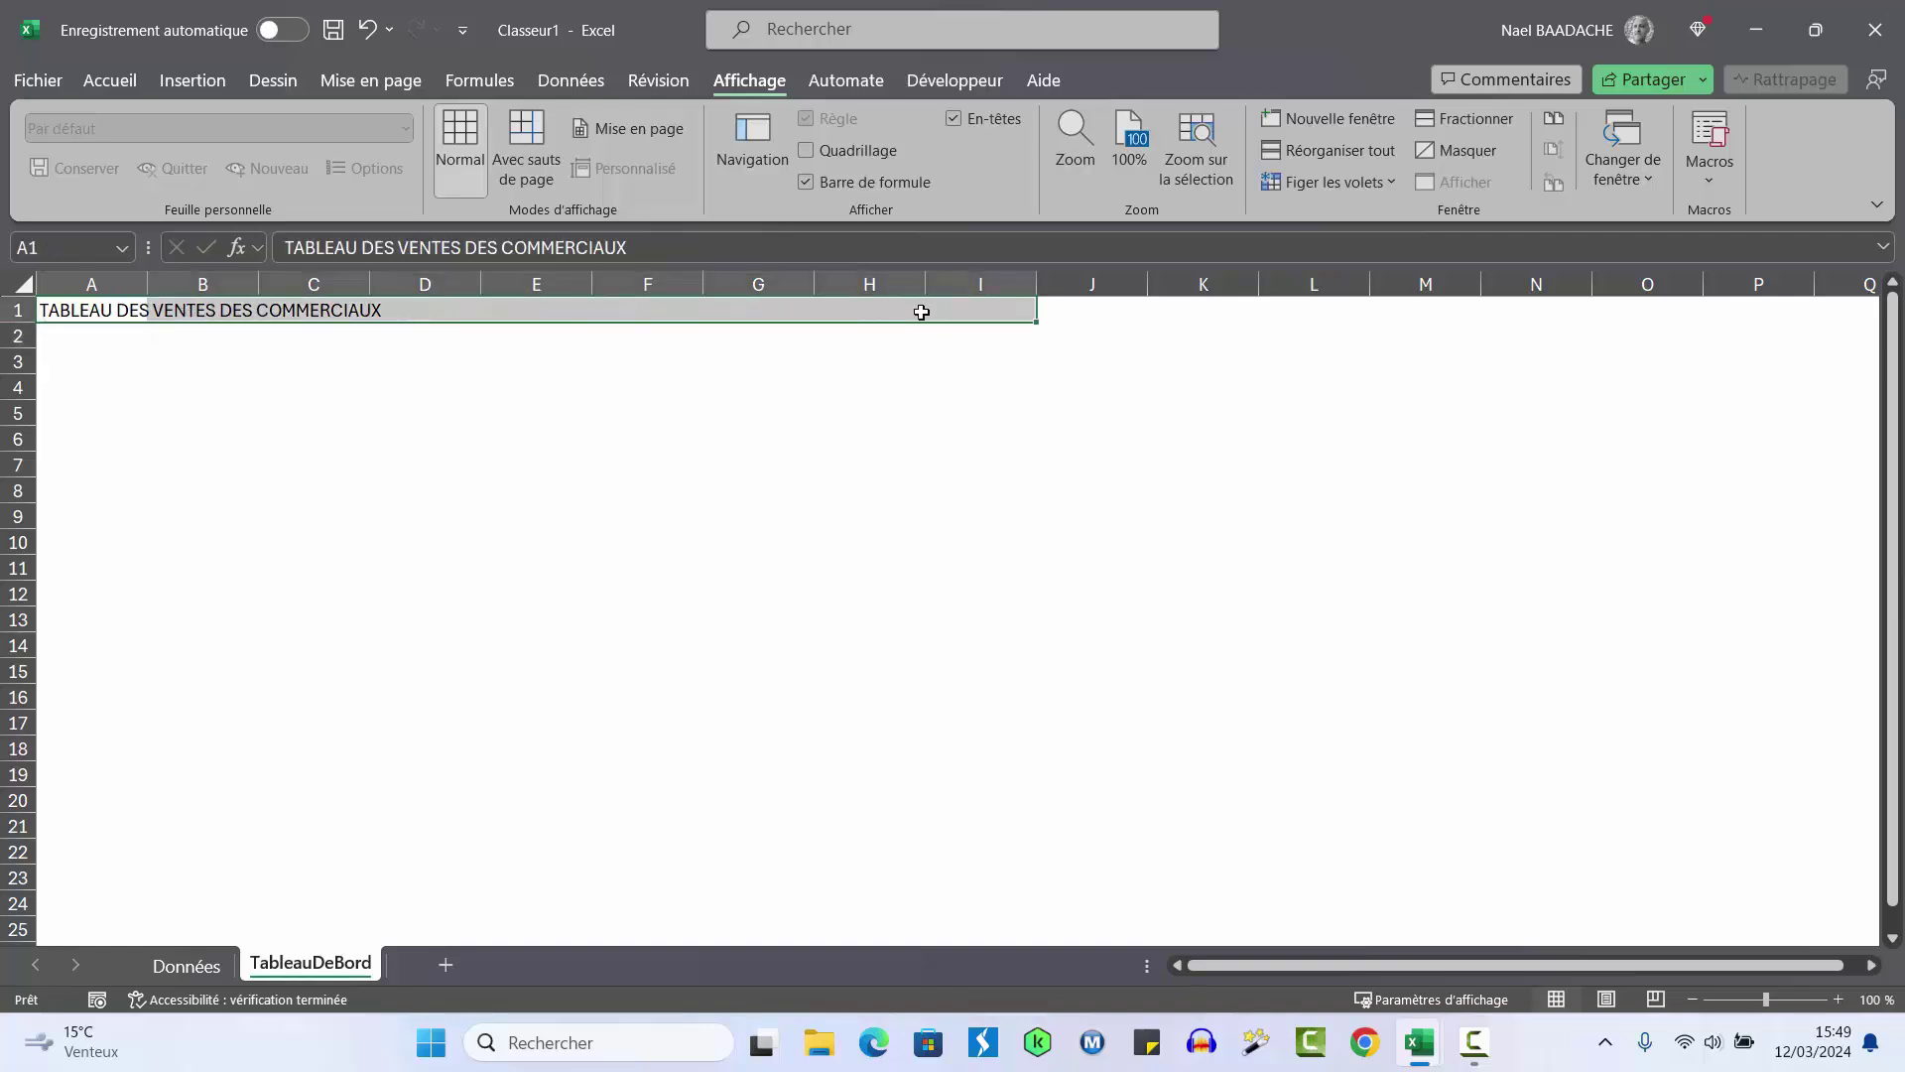
click(102, 83)
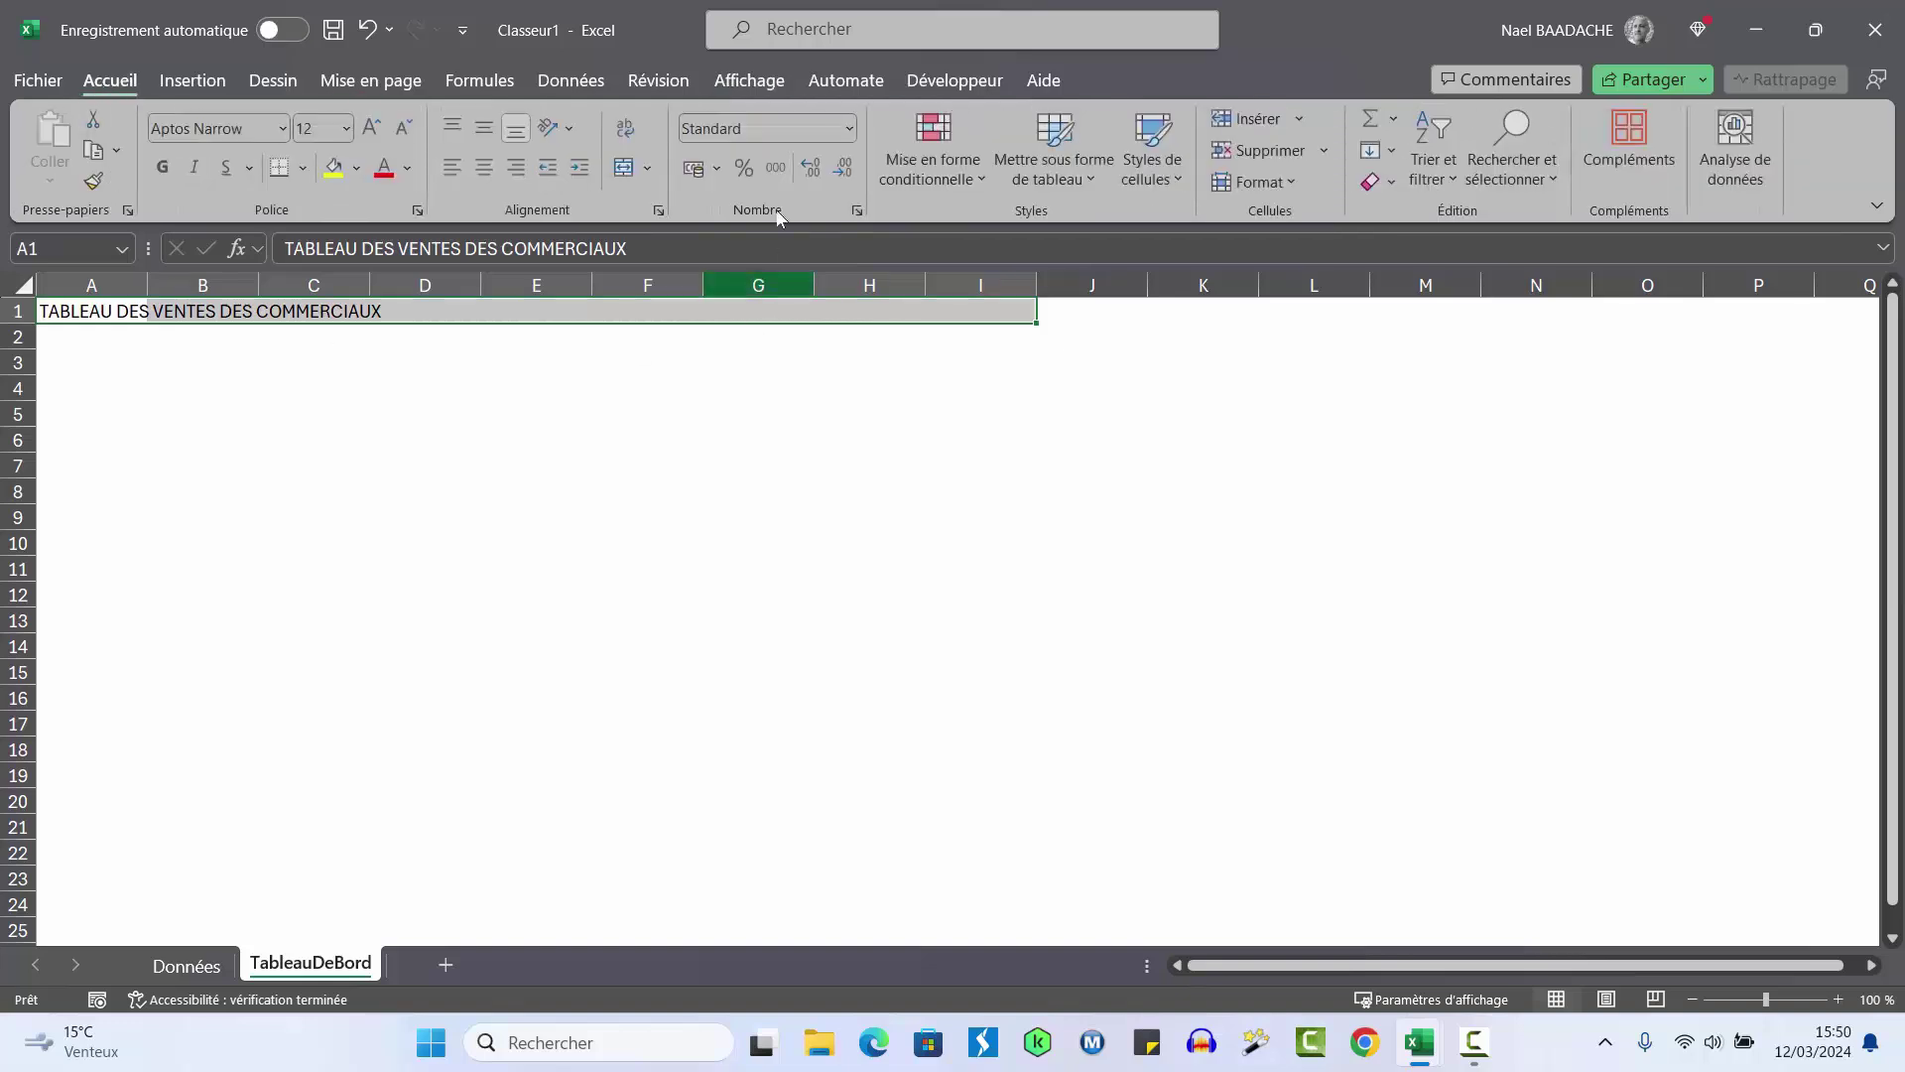
click(650, 168)
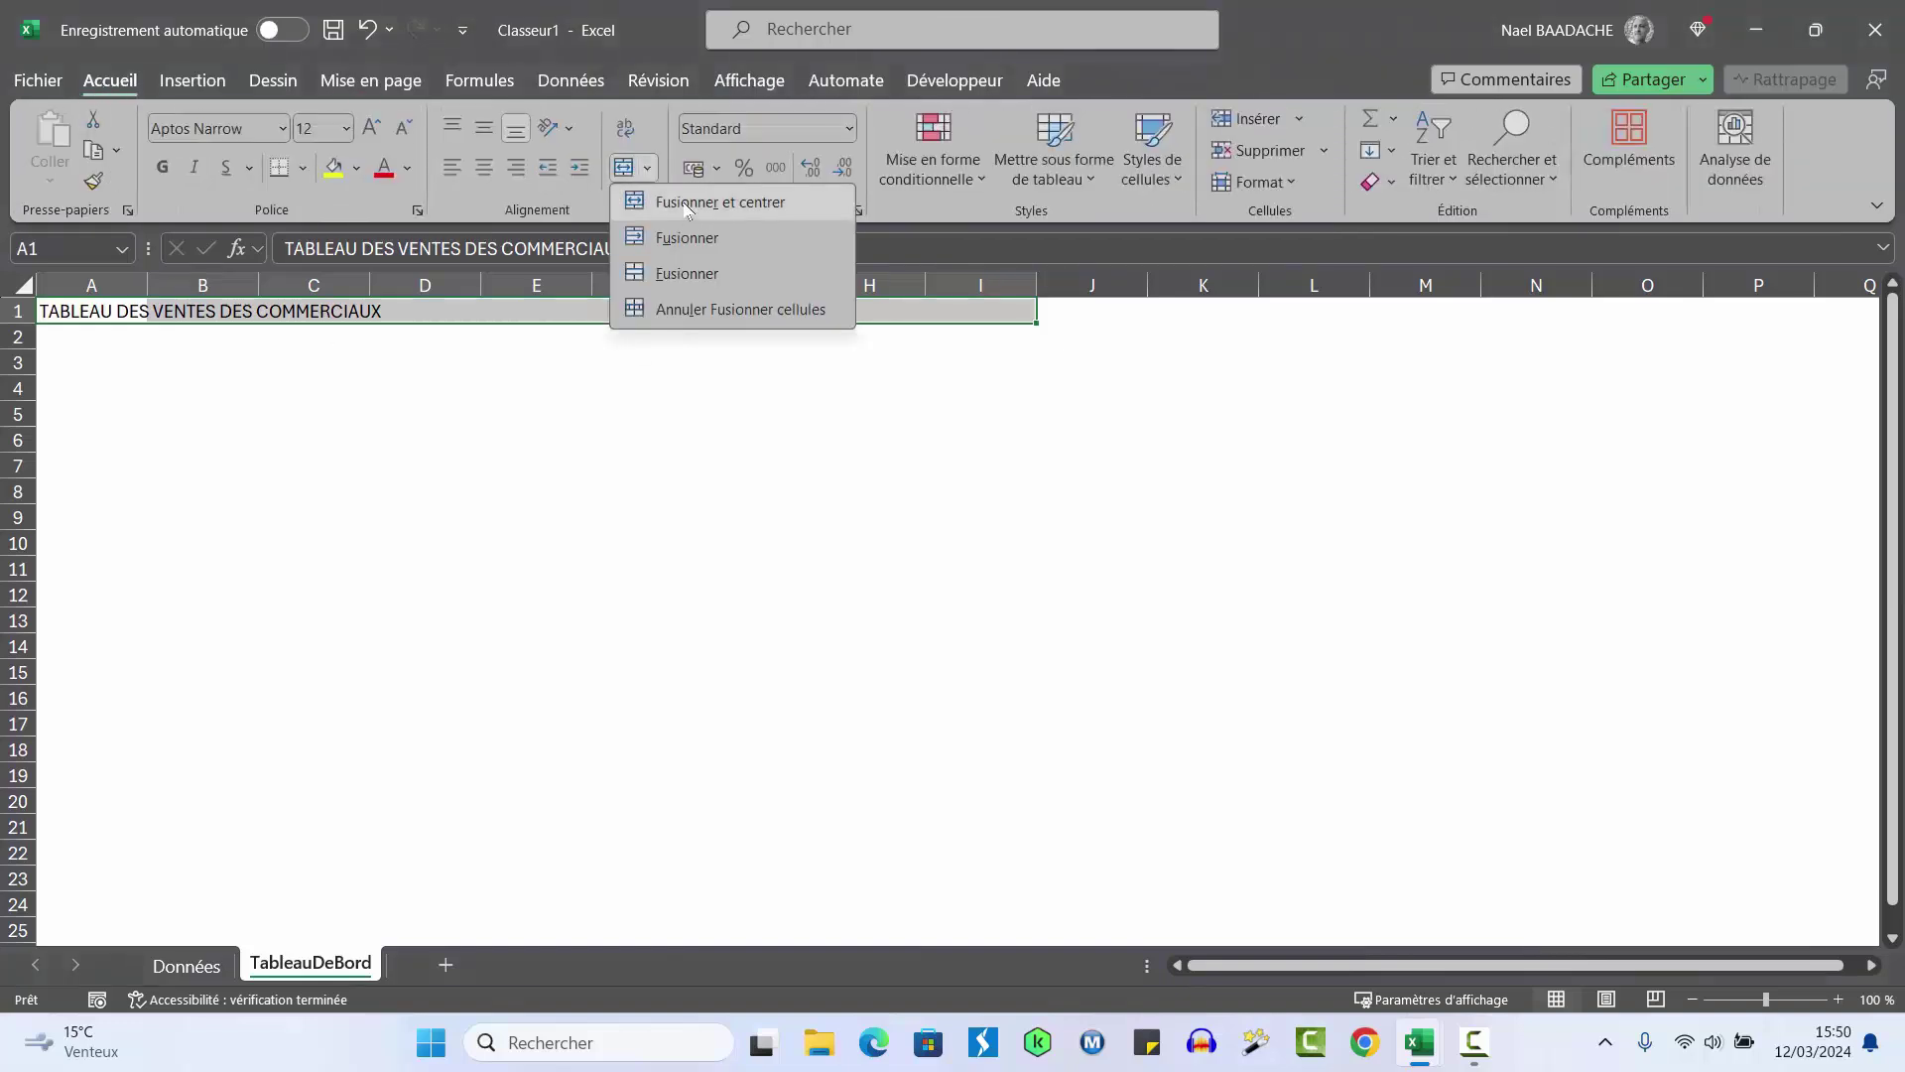
click(686, 207)
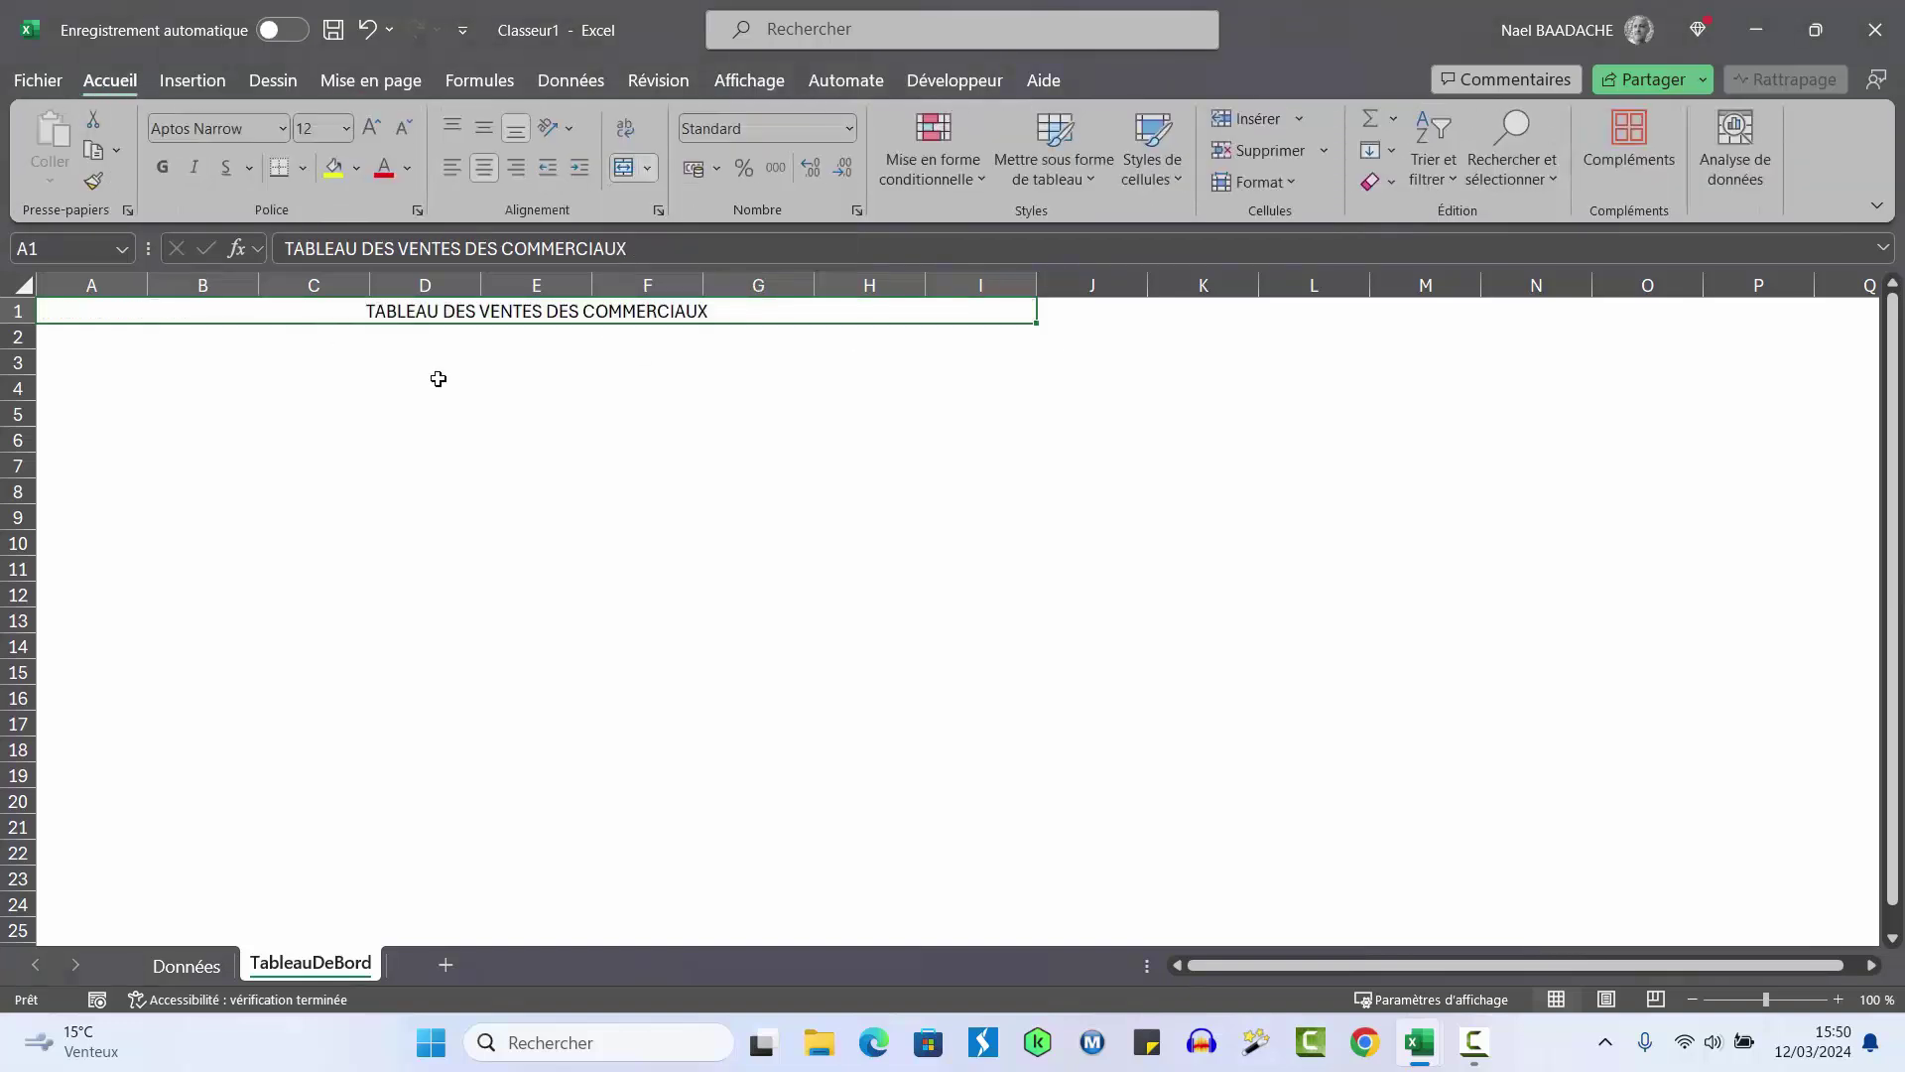
click(162, 167)
click(372, 128)
click(373, 128)
click(372, 128)
click(372, 128)
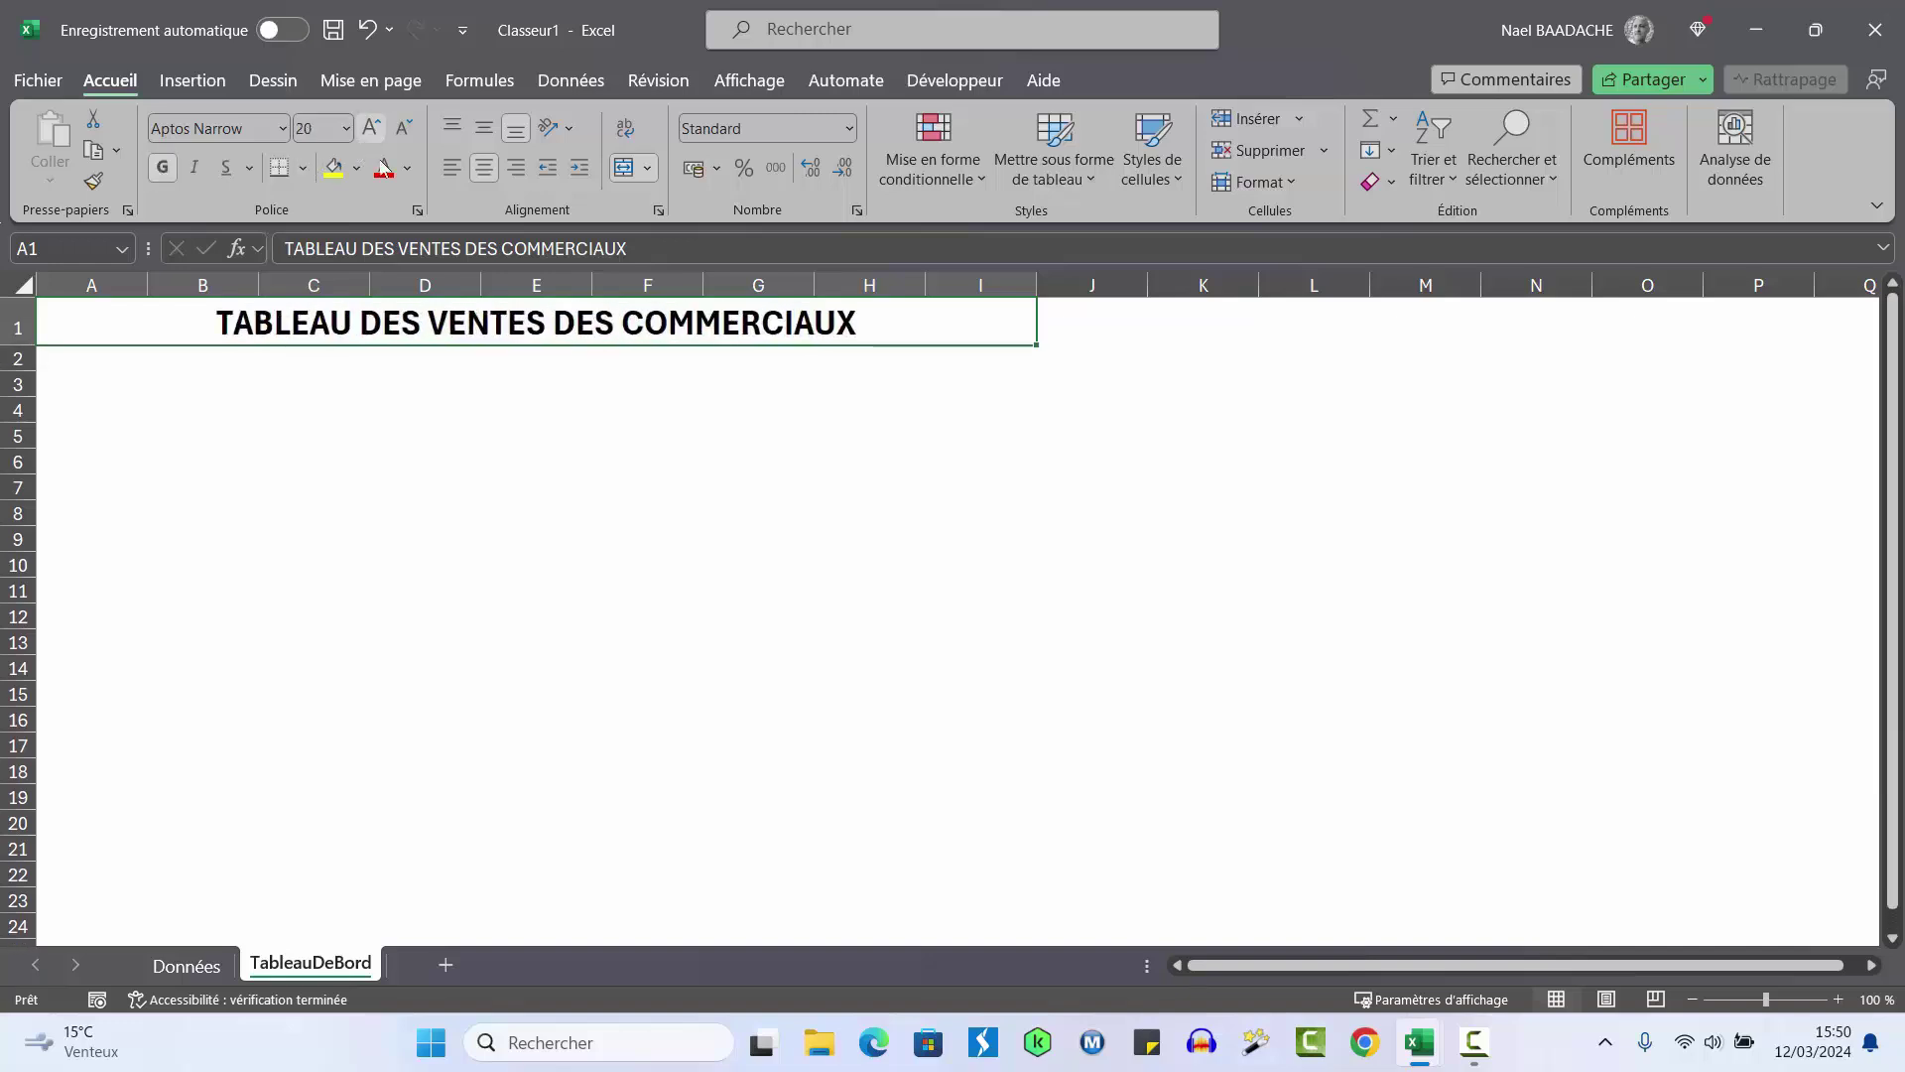
click(496, 561)
Select A4 for the selector and check the salesperson names F3:F6 on Données
click(151, 416)
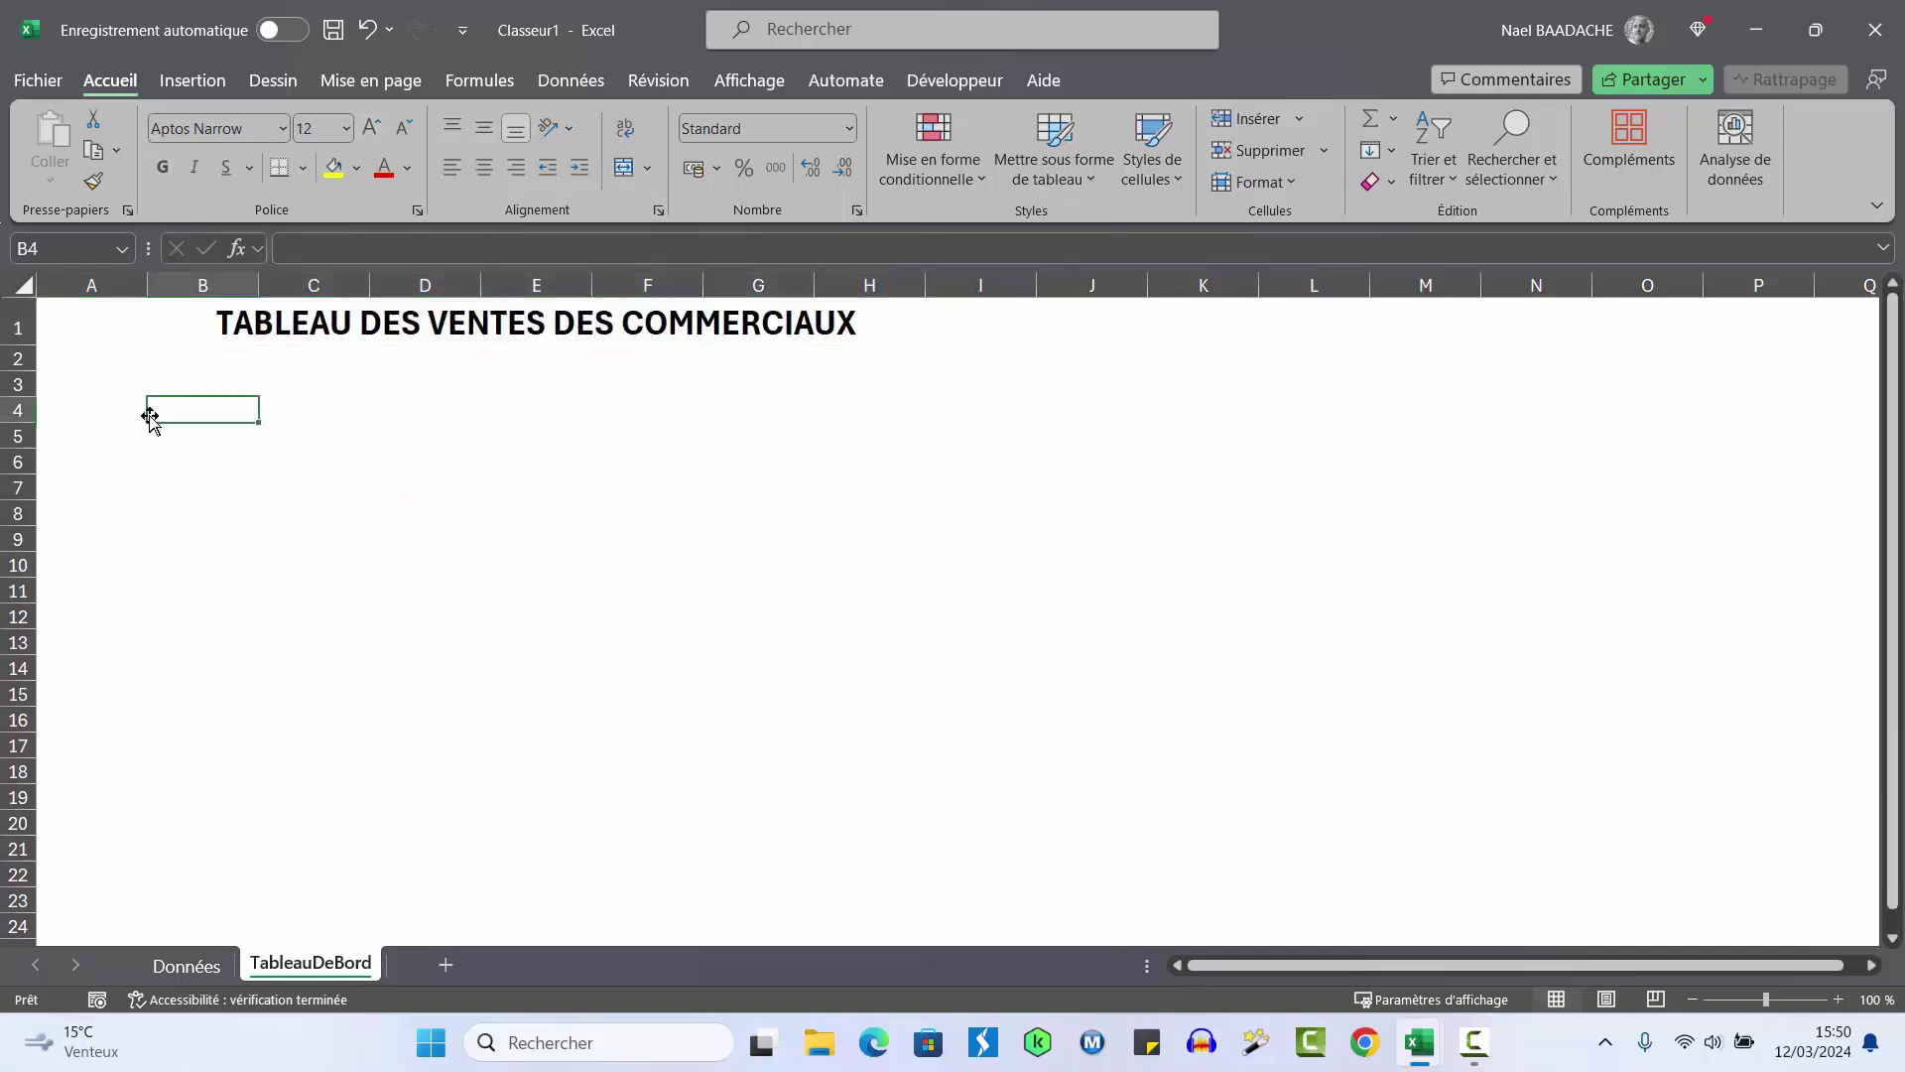
click(119, 414)
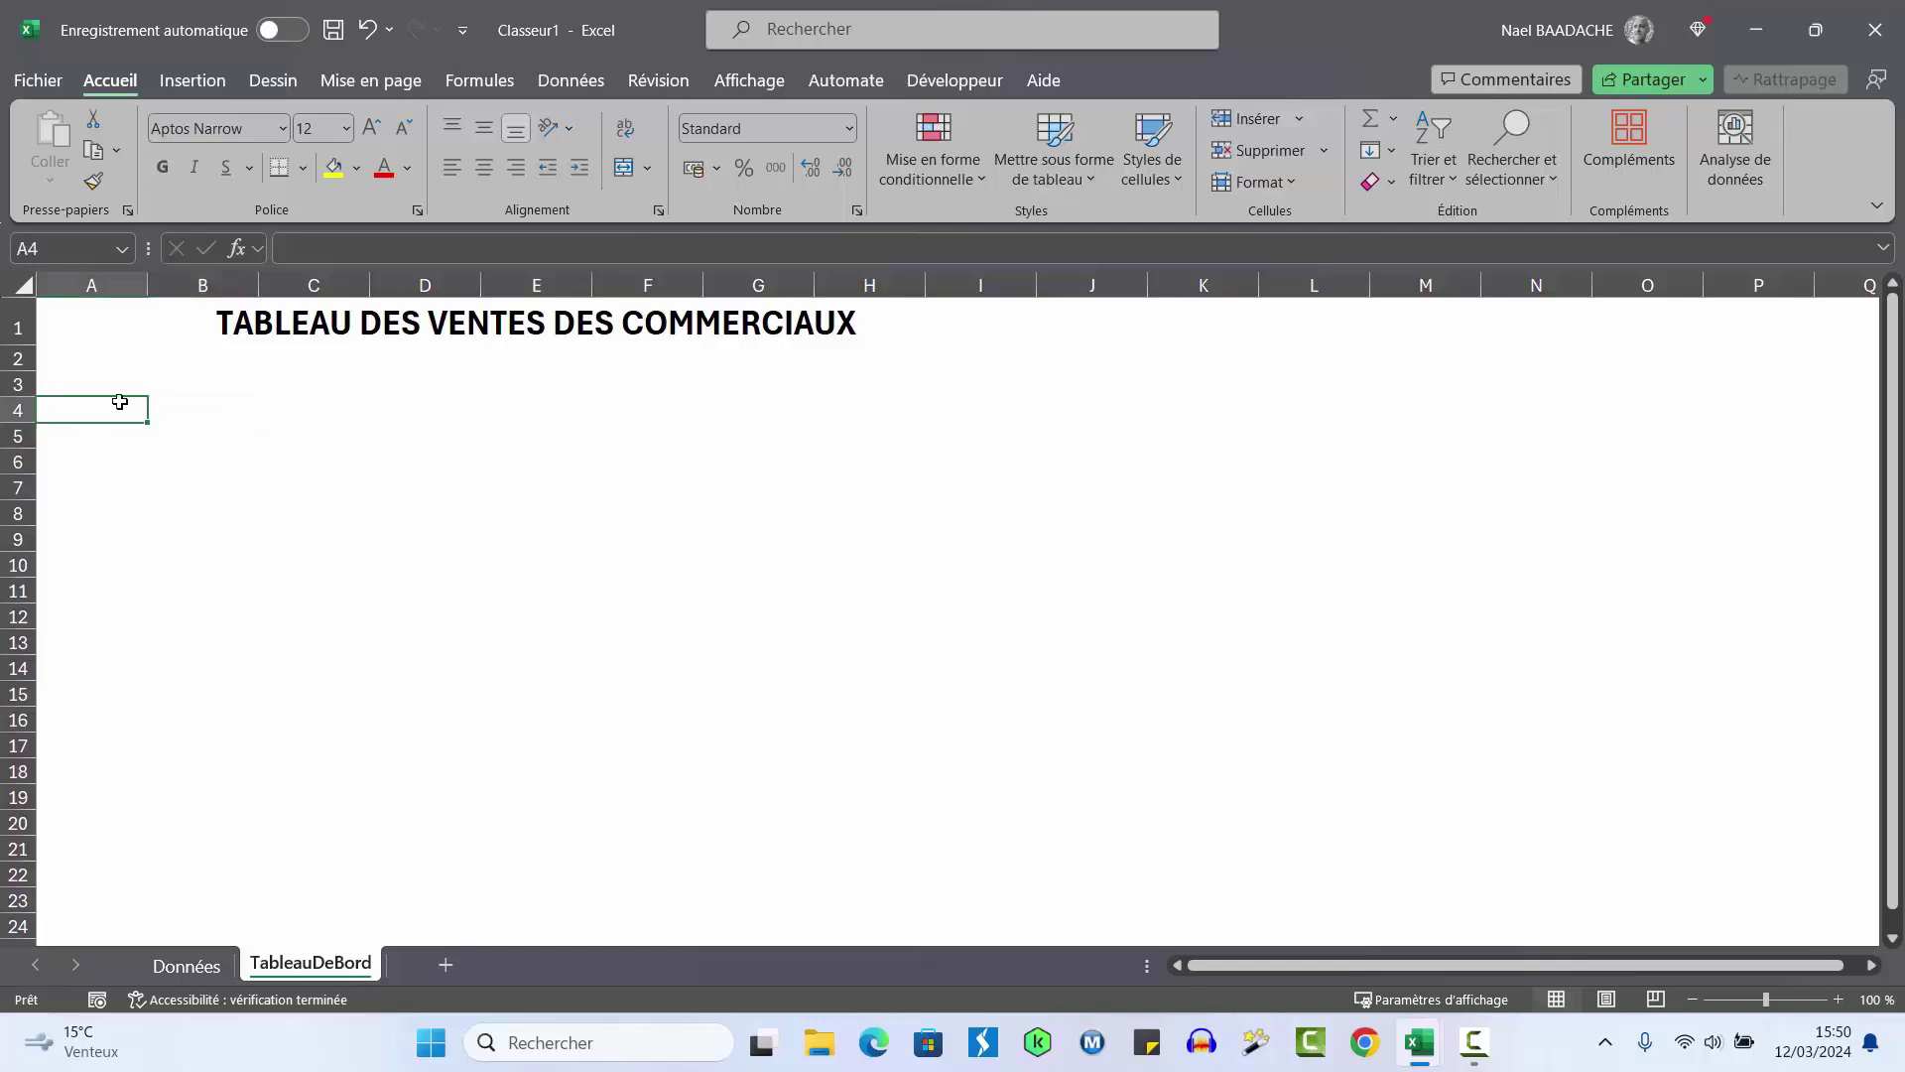
click(186, 965)
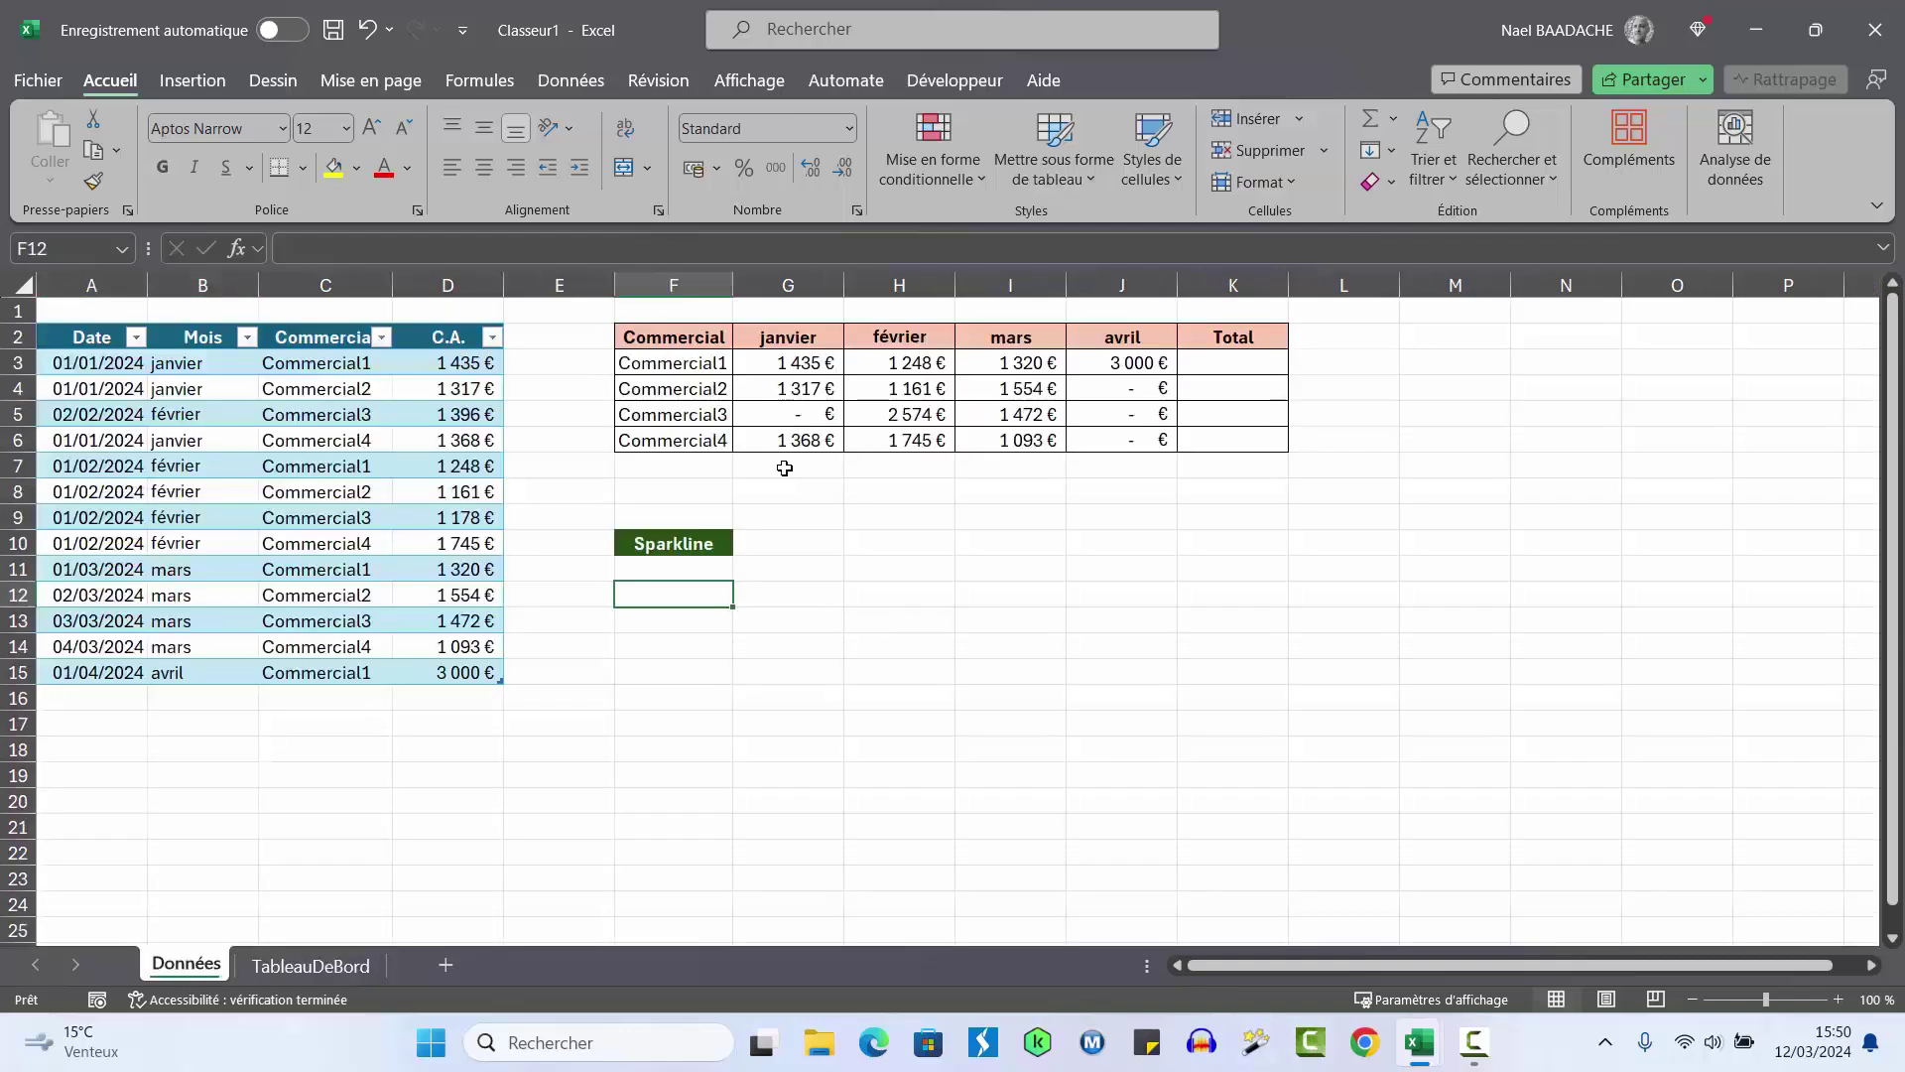
drag(703, 375, 685, 441)
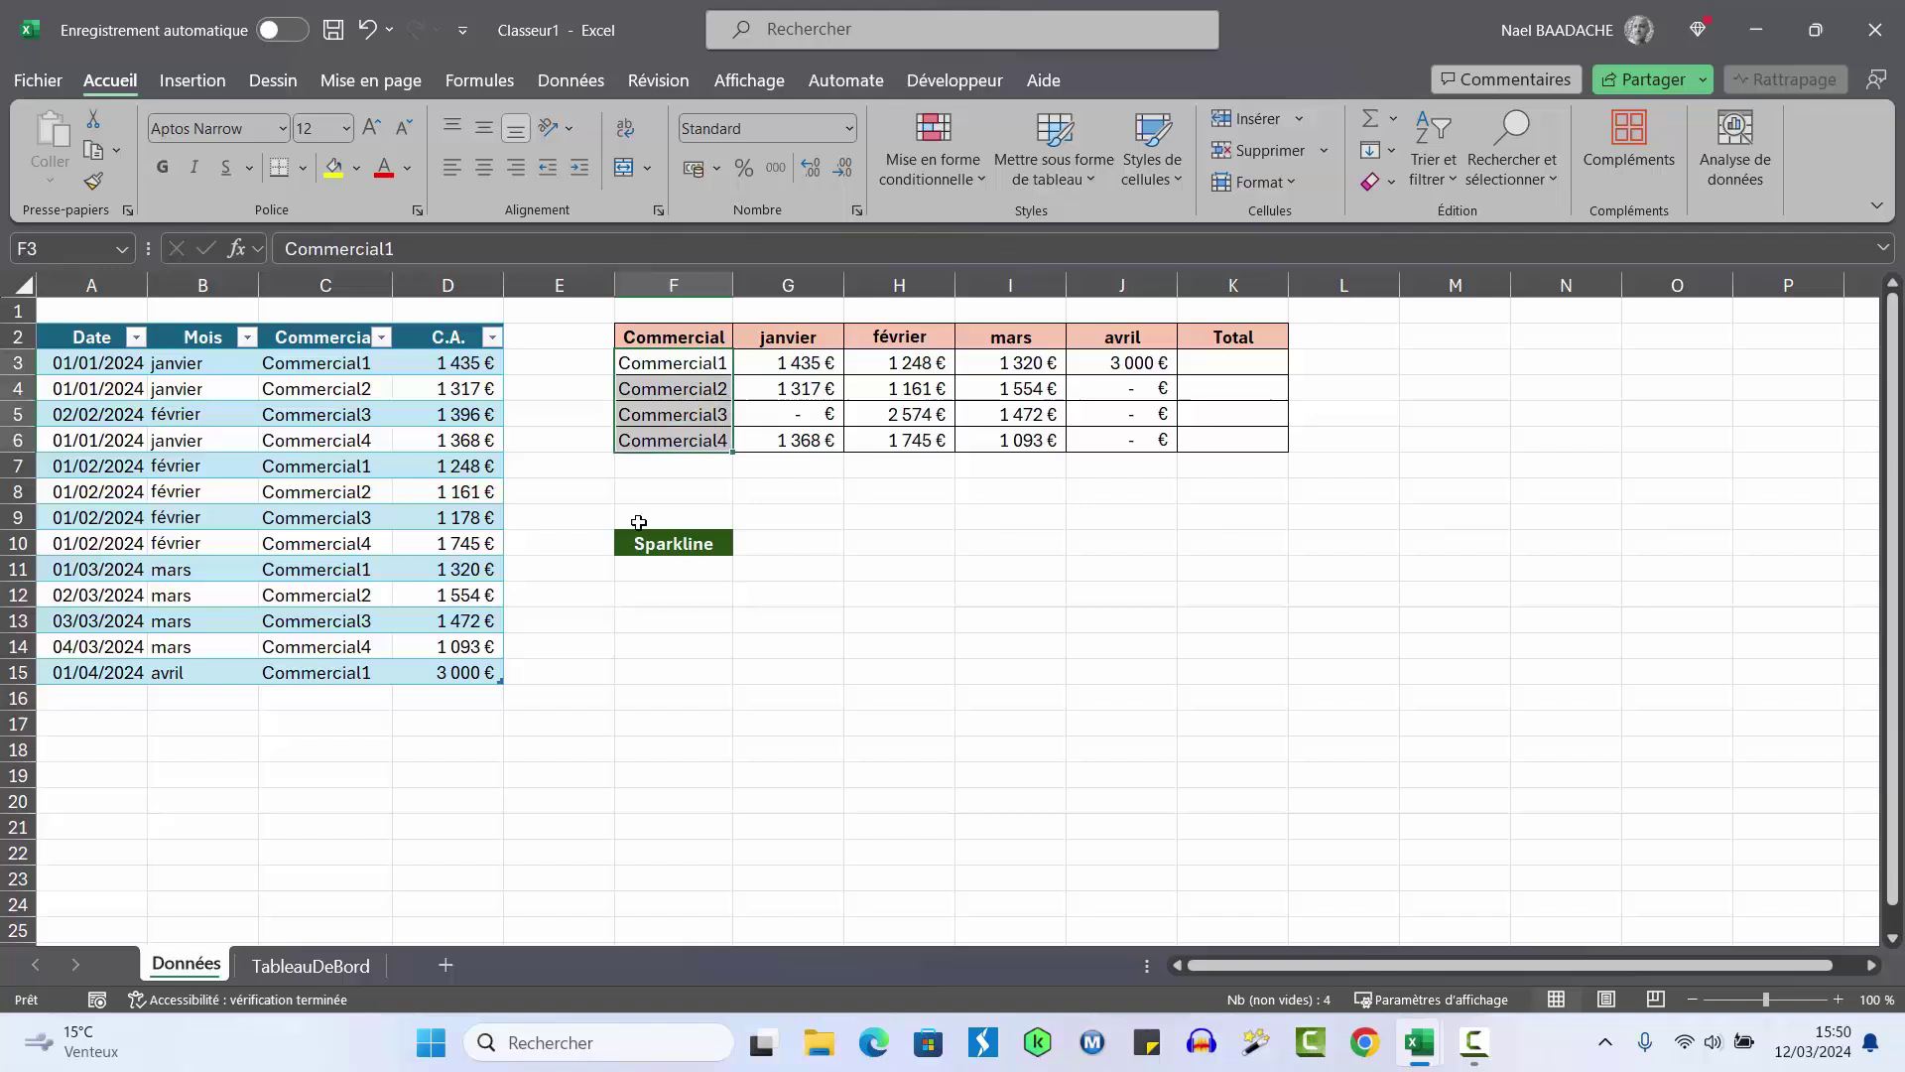
click(312, 964)
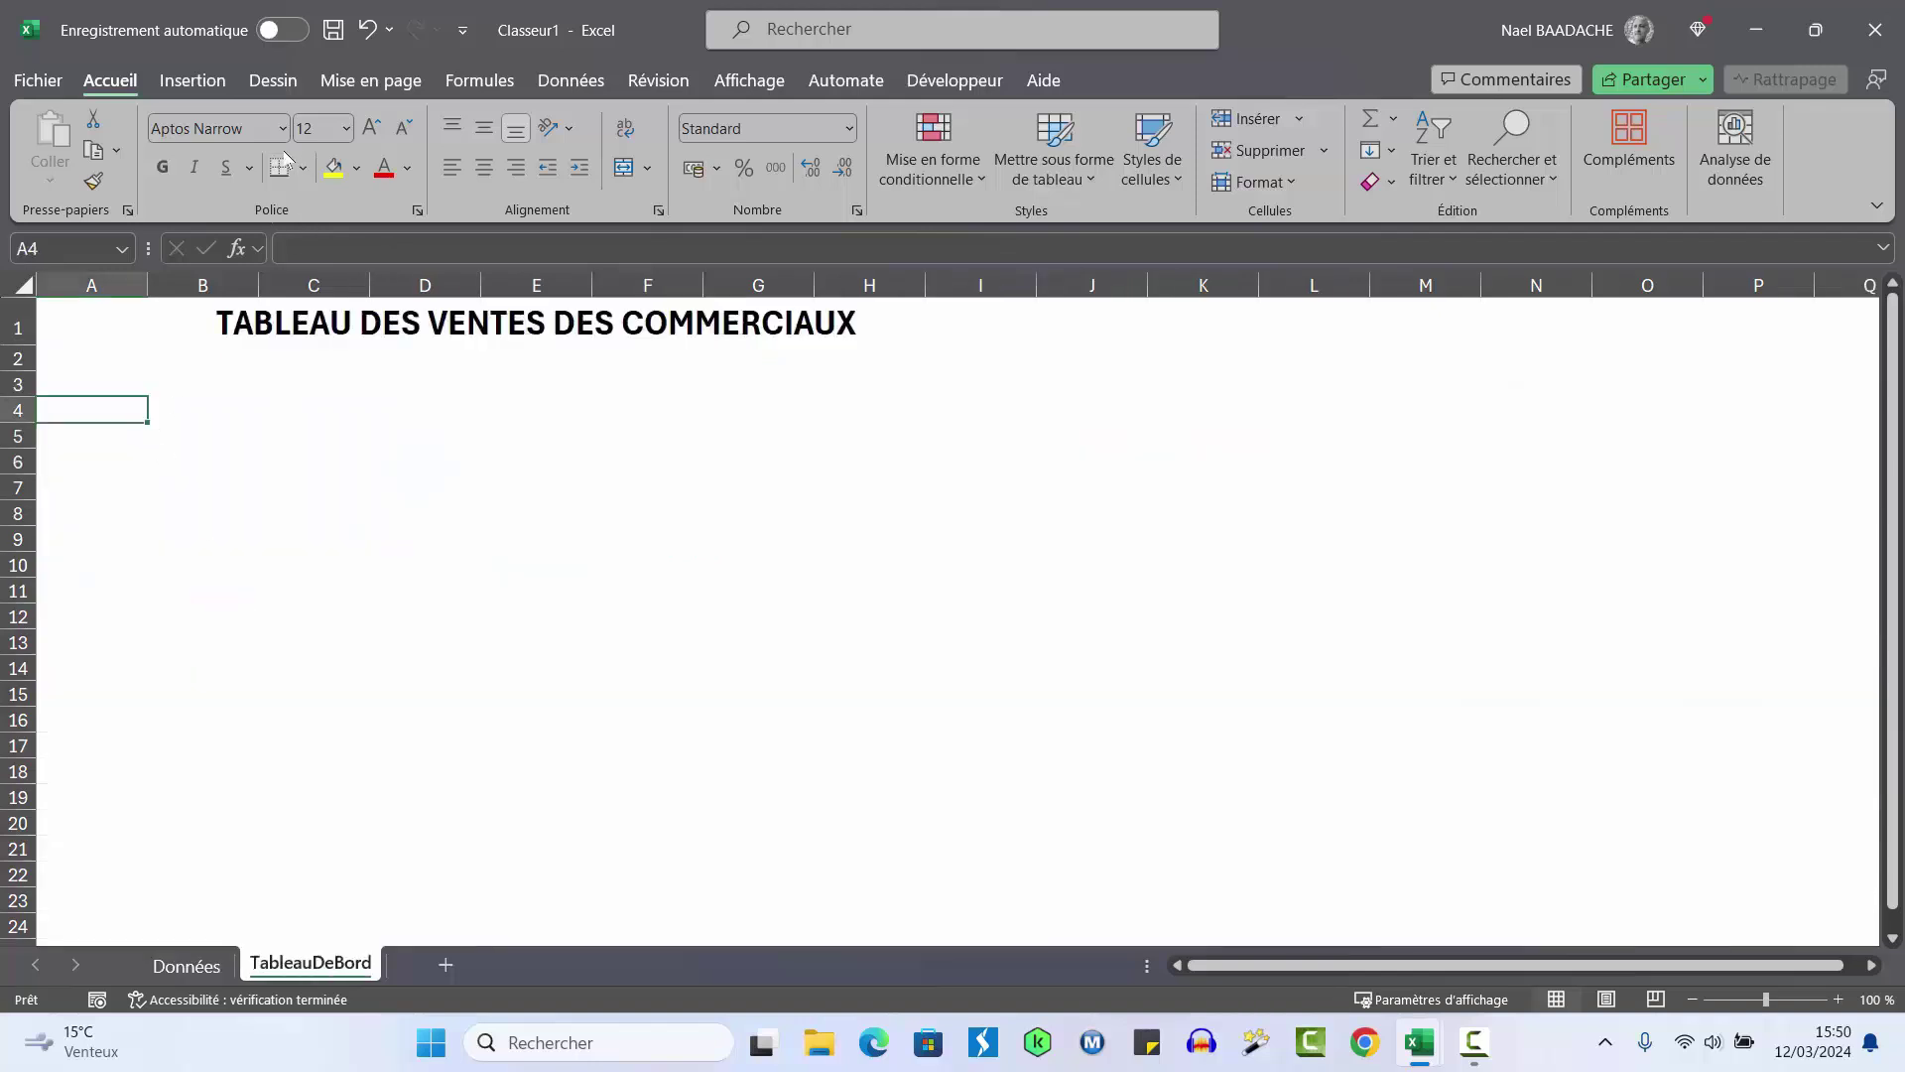
Fill A4 light green and widen column A
click(359, 170)
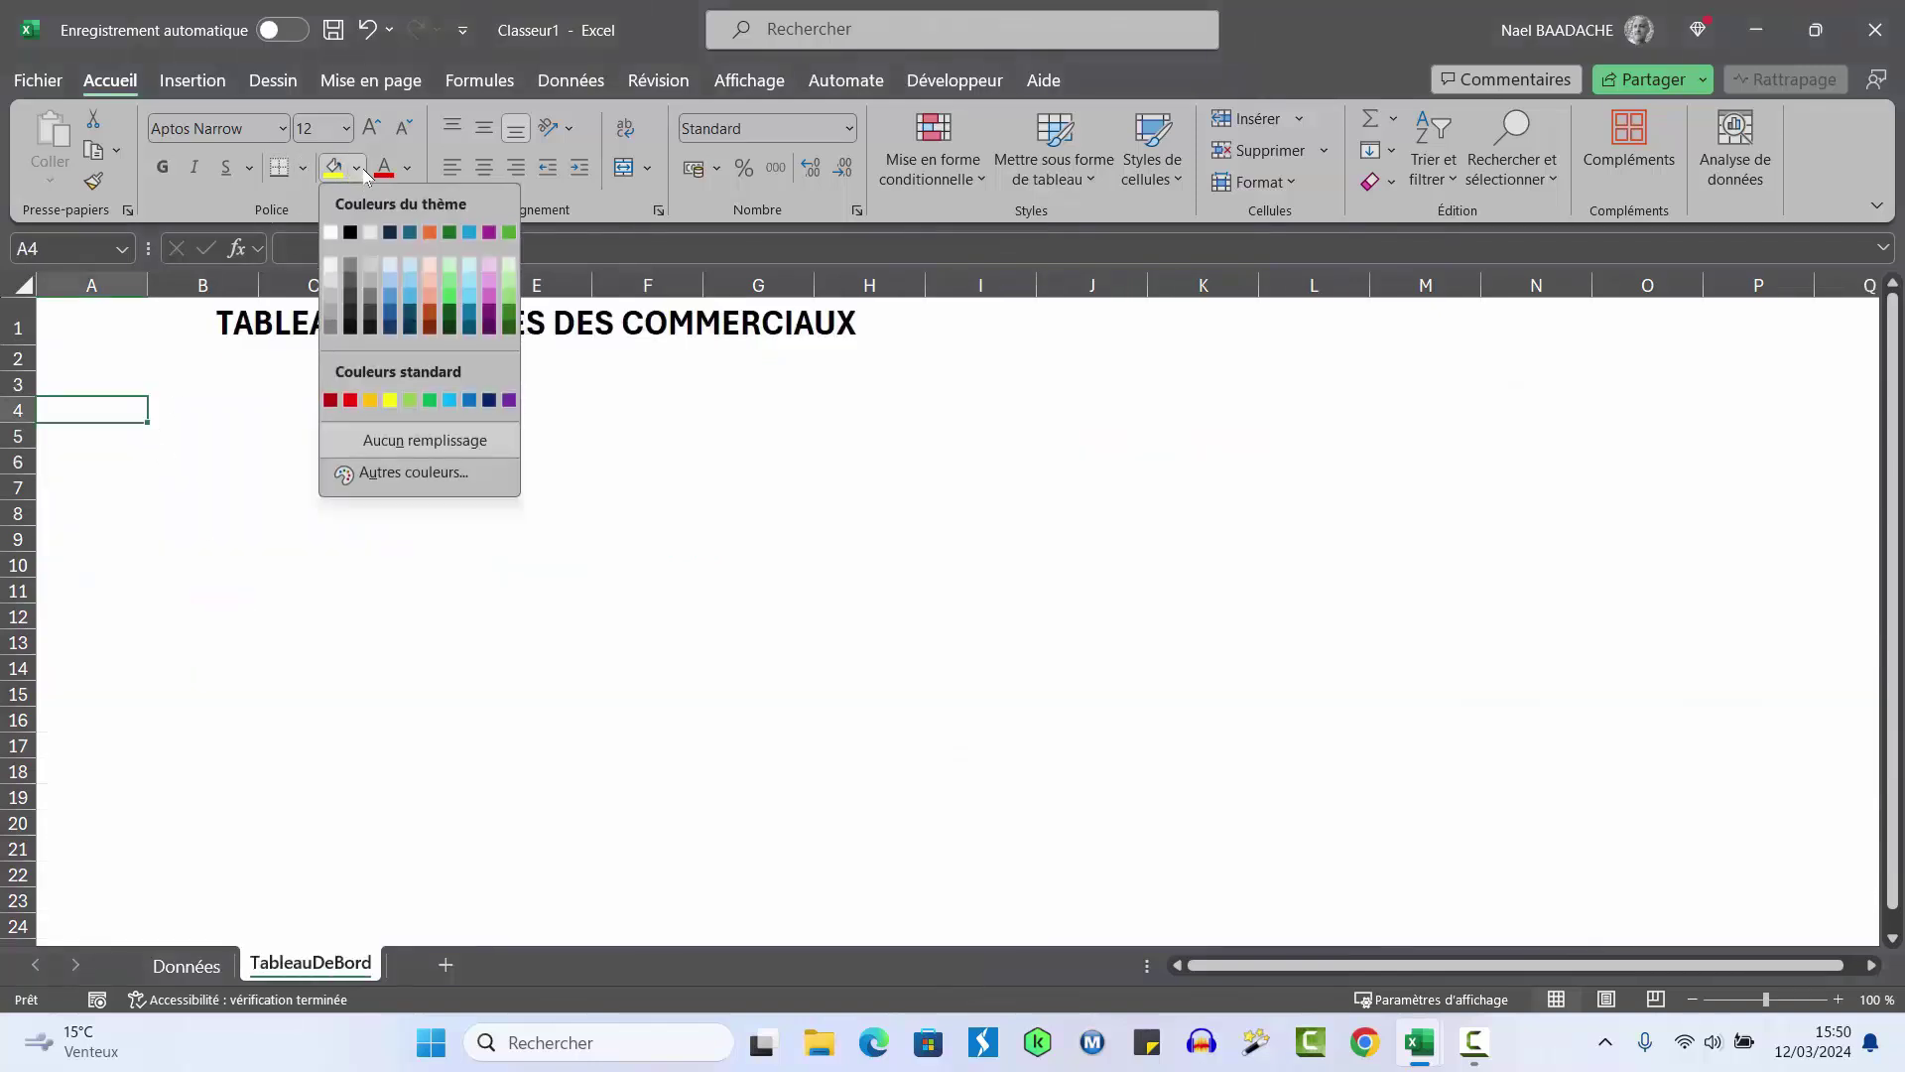
click(510, 283)
drag(149, 288, 169, 287)
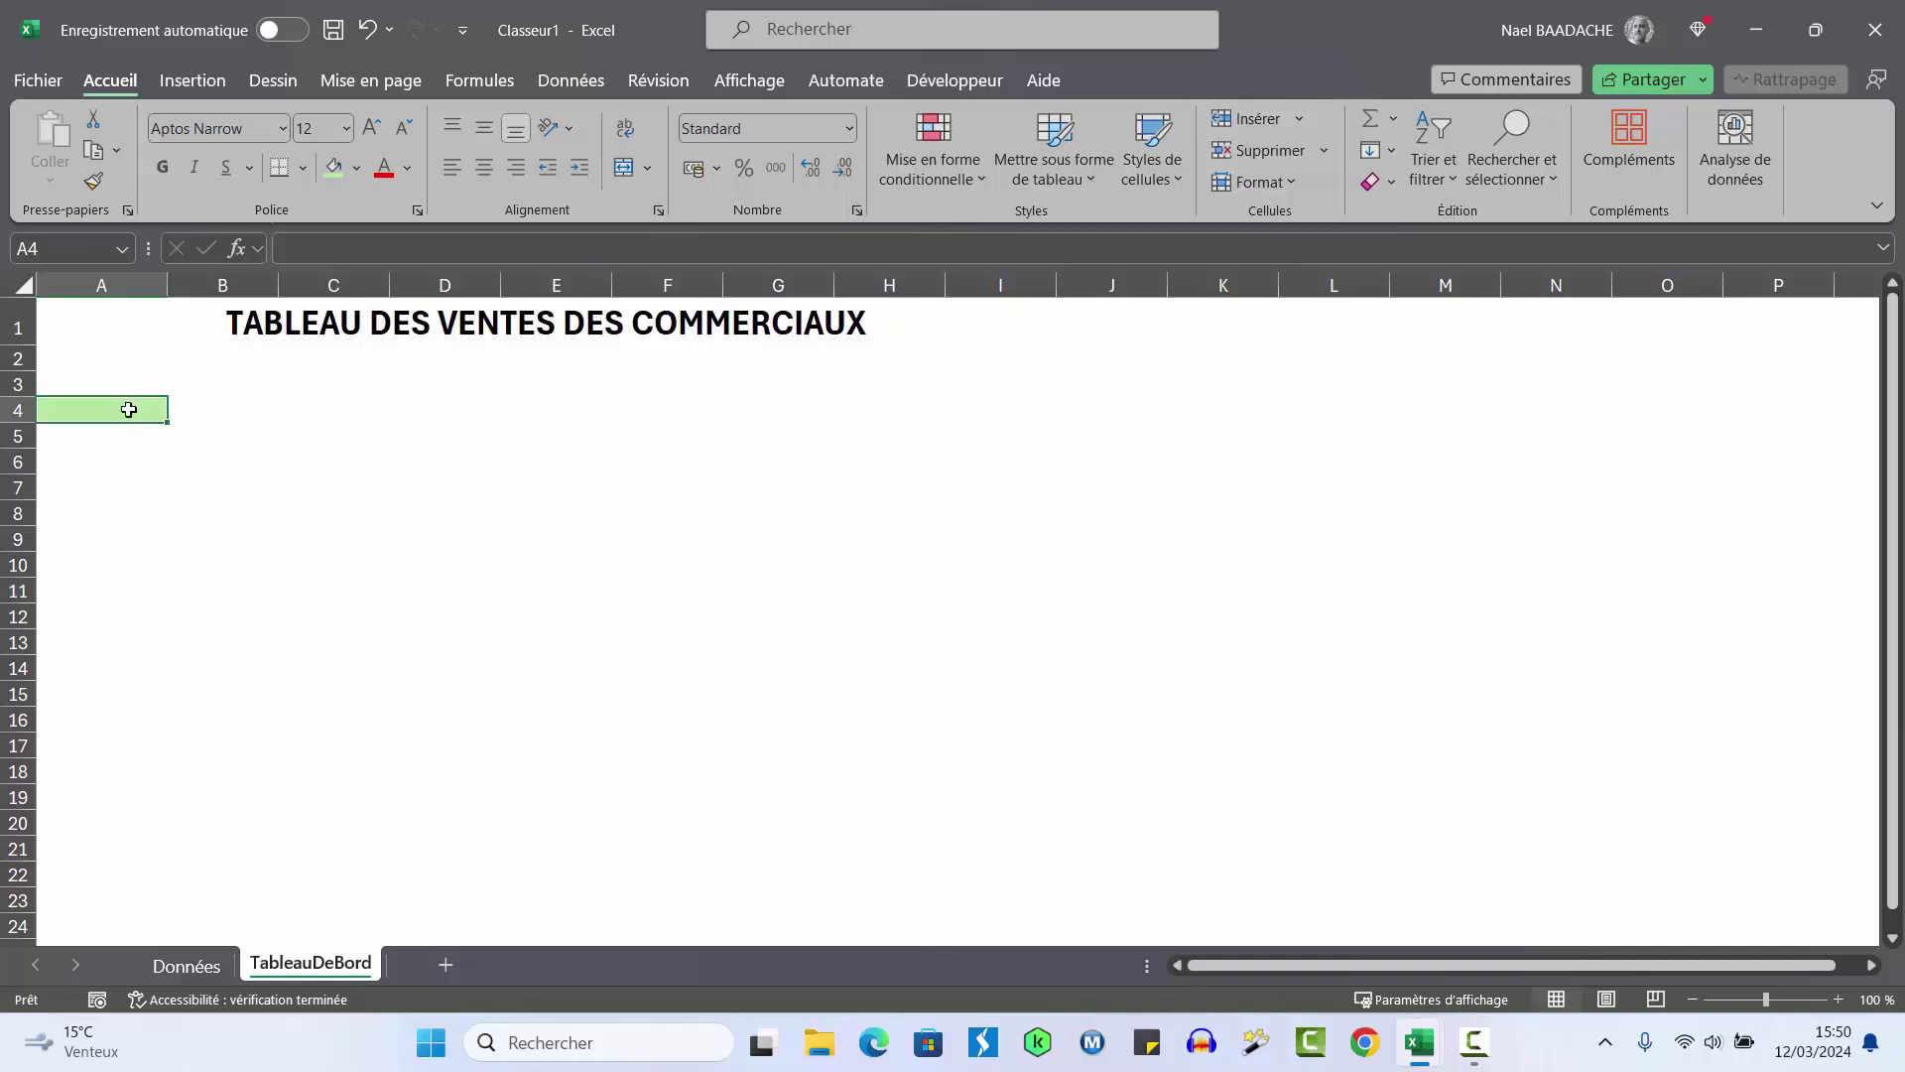
Add a List data validation to A4 sourced from =Données!$F$3:$F$6
click(560, 79)
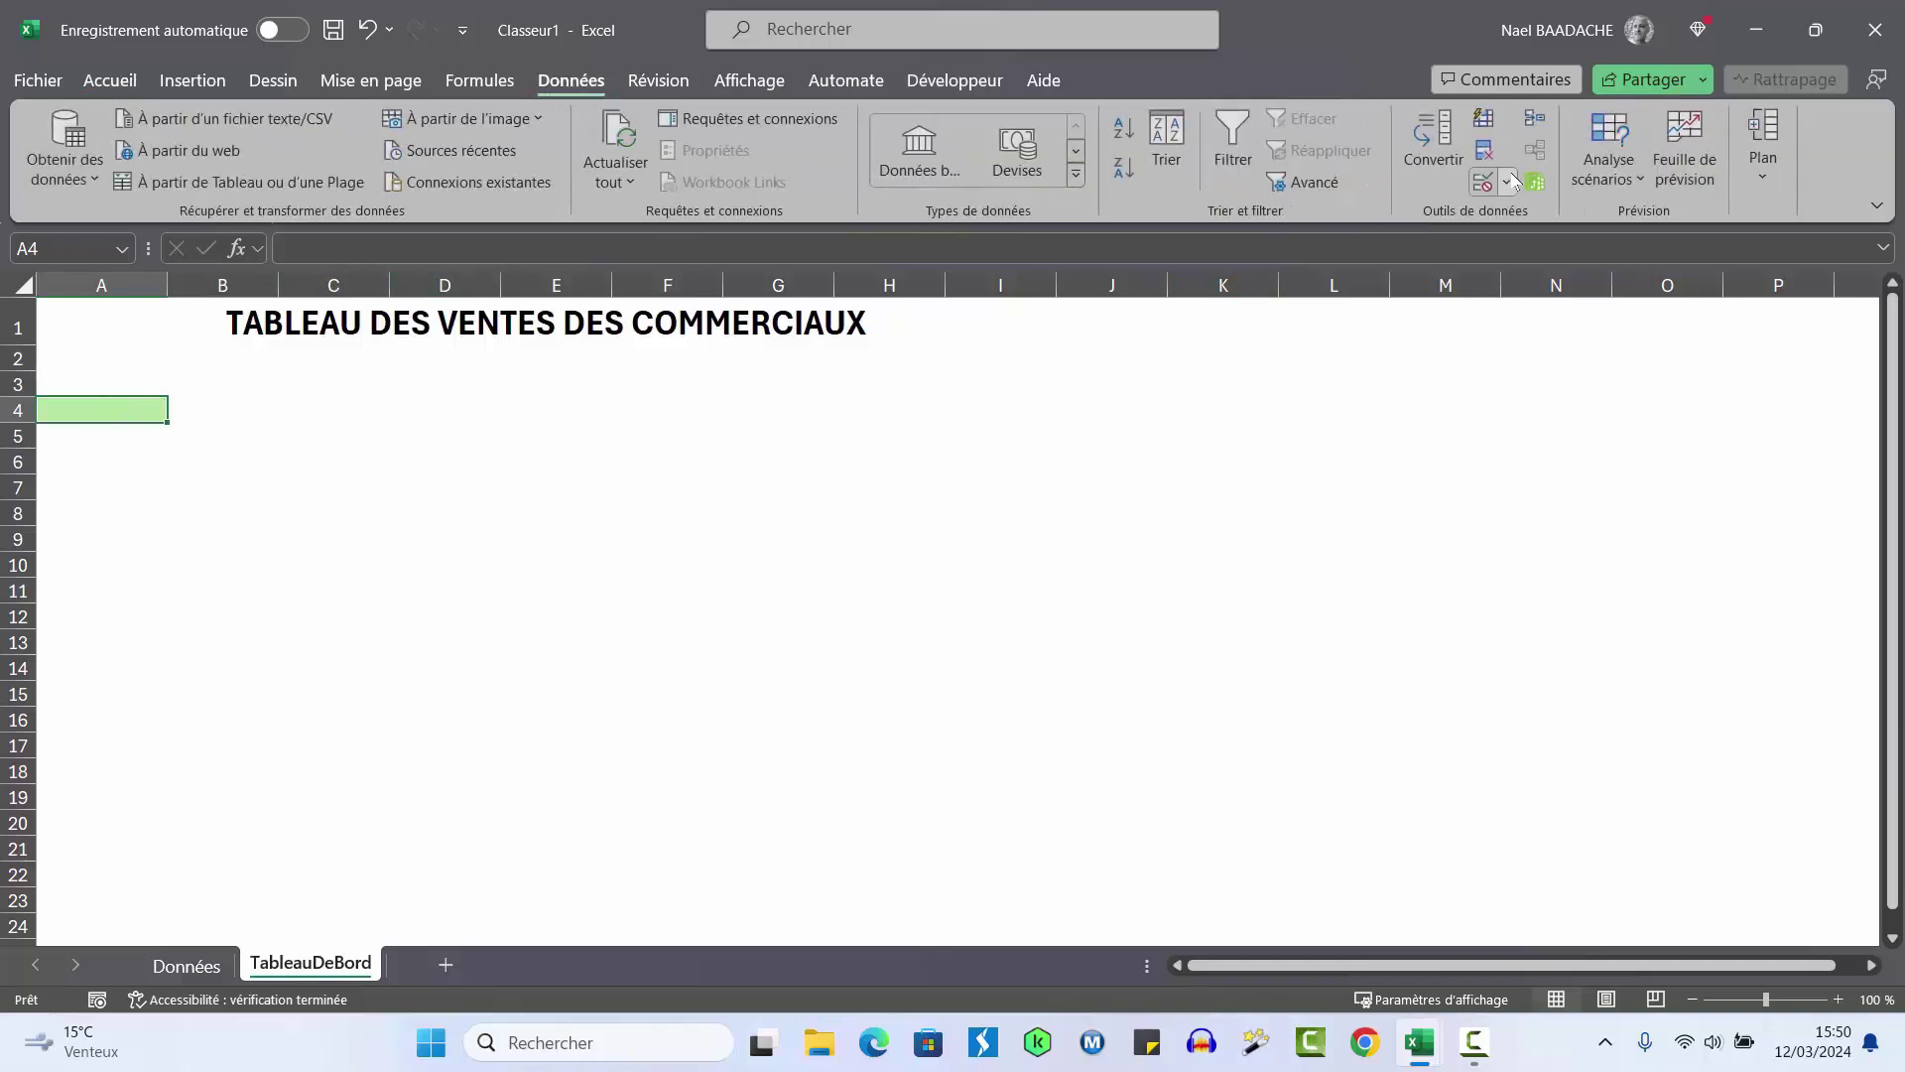
click(1507, 180)
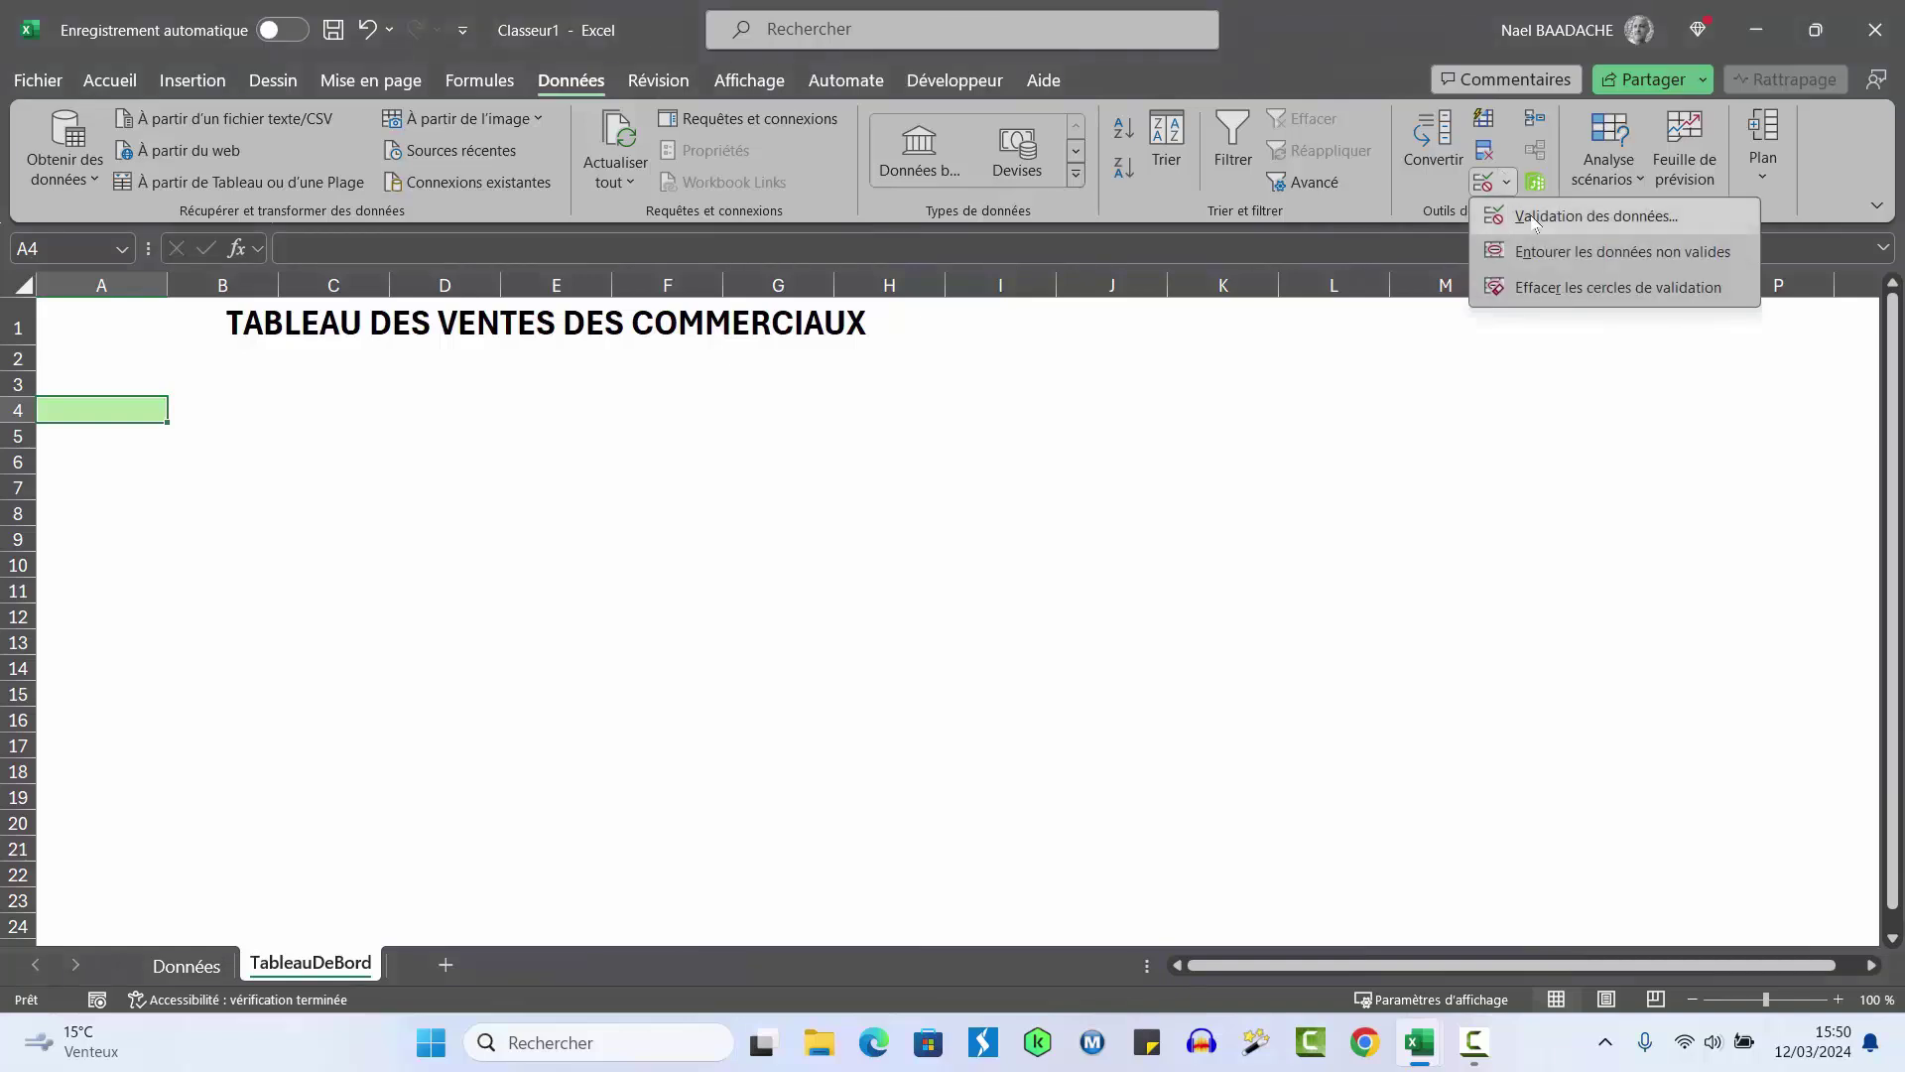
click(1535, 217)
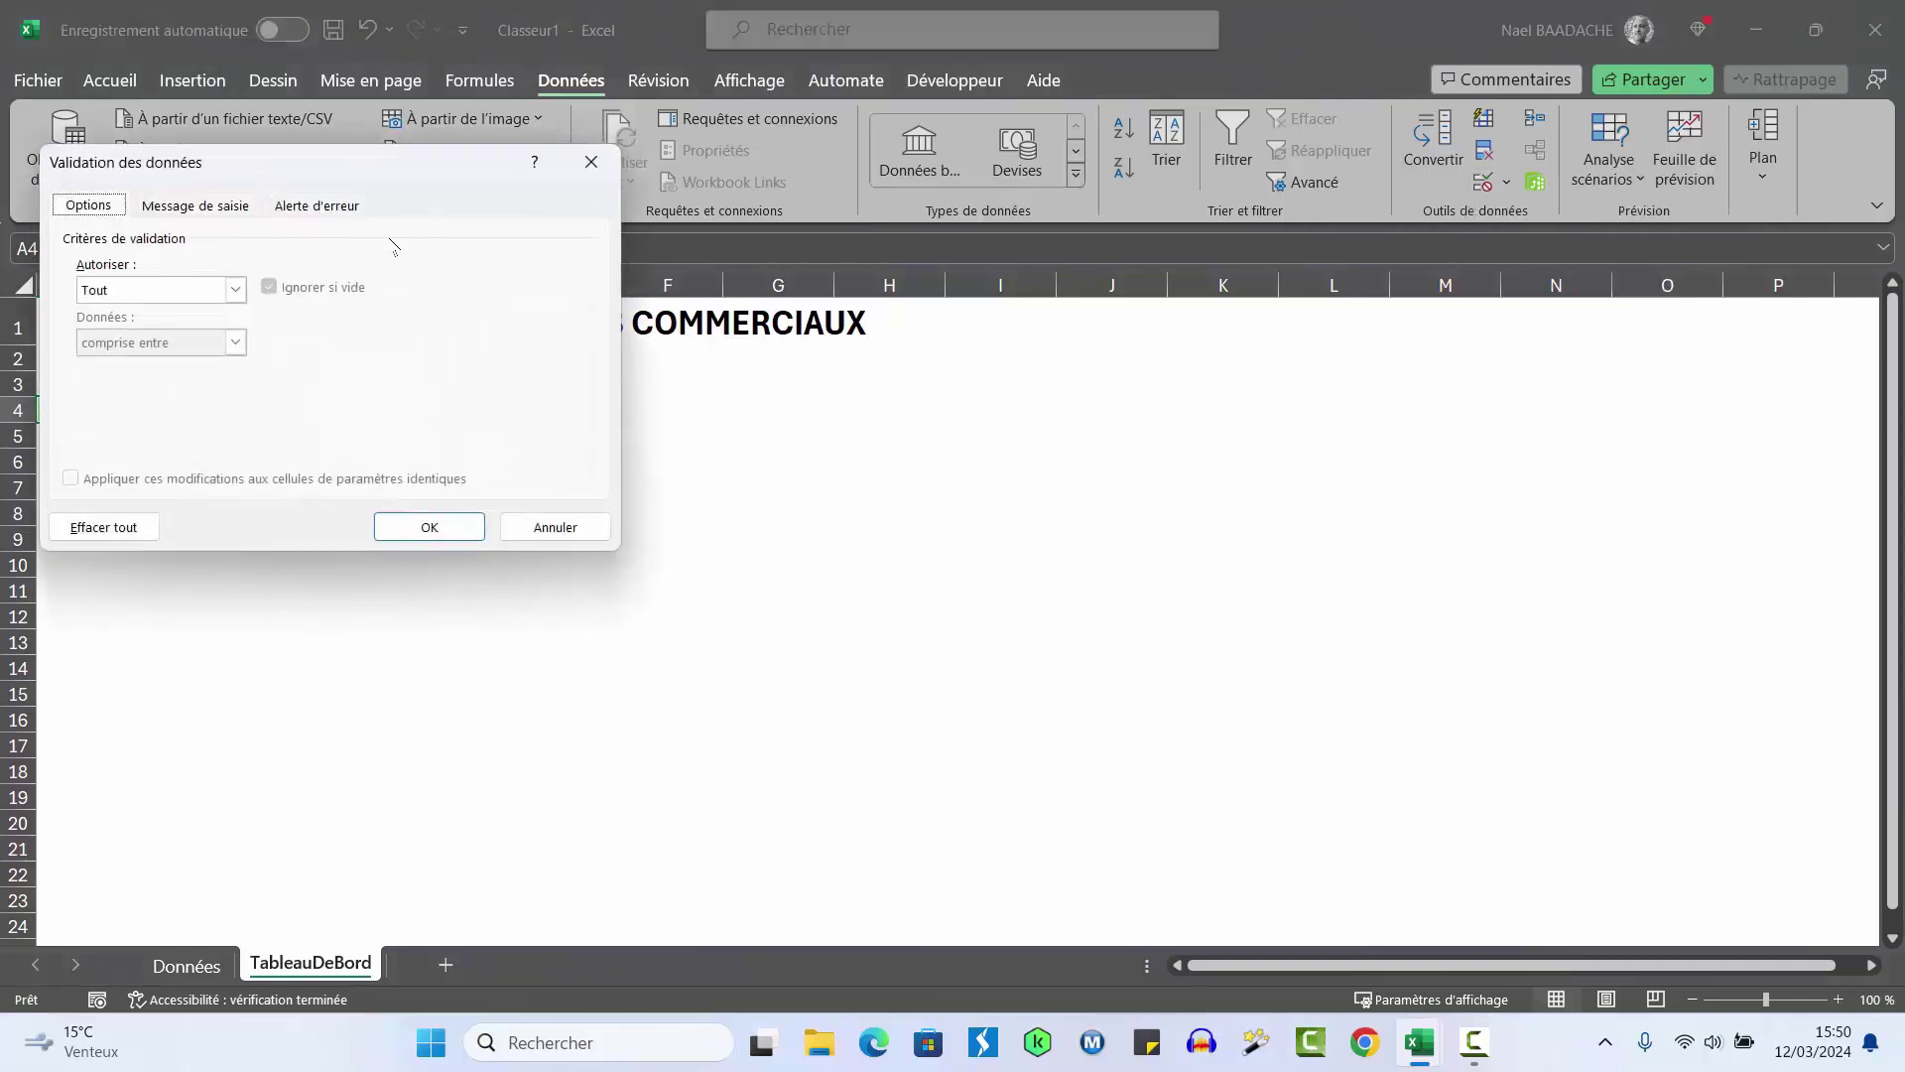
click(908, 402)
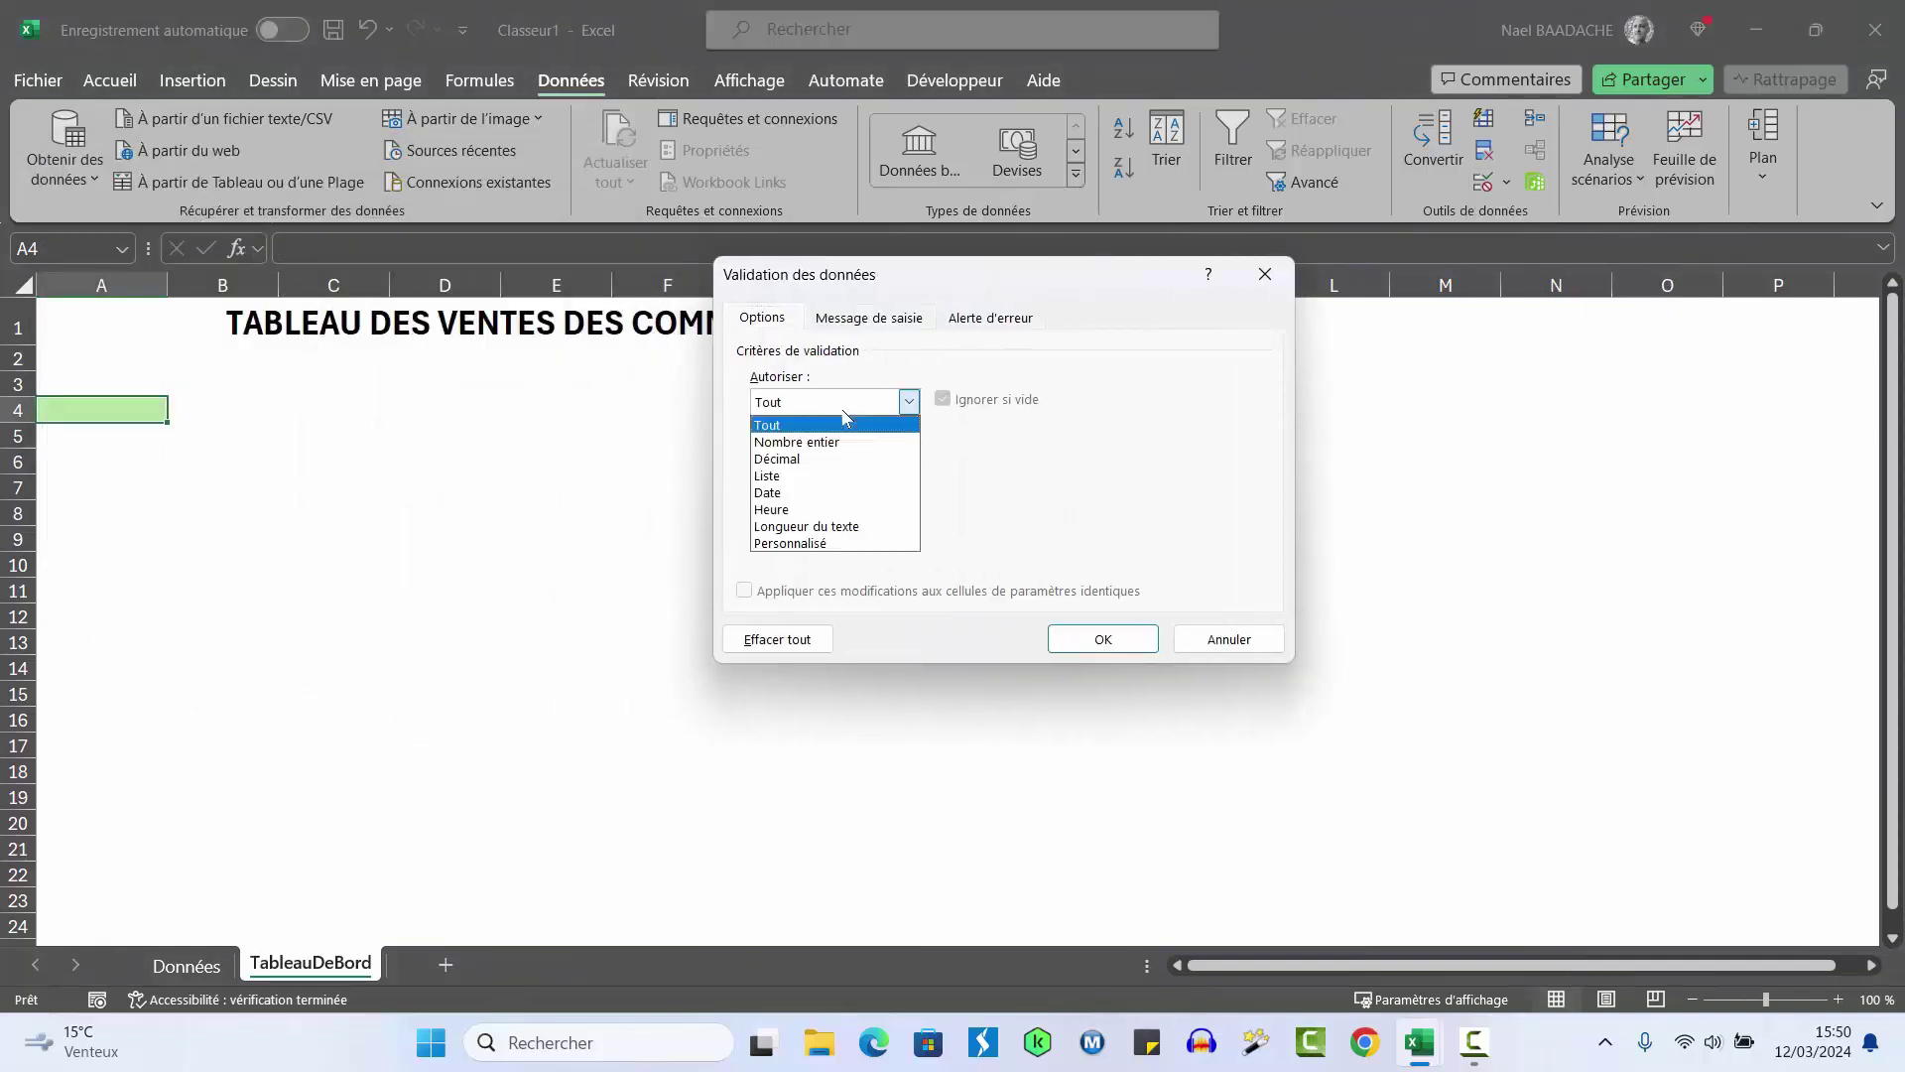
click(771, 476)
click(775, 505)
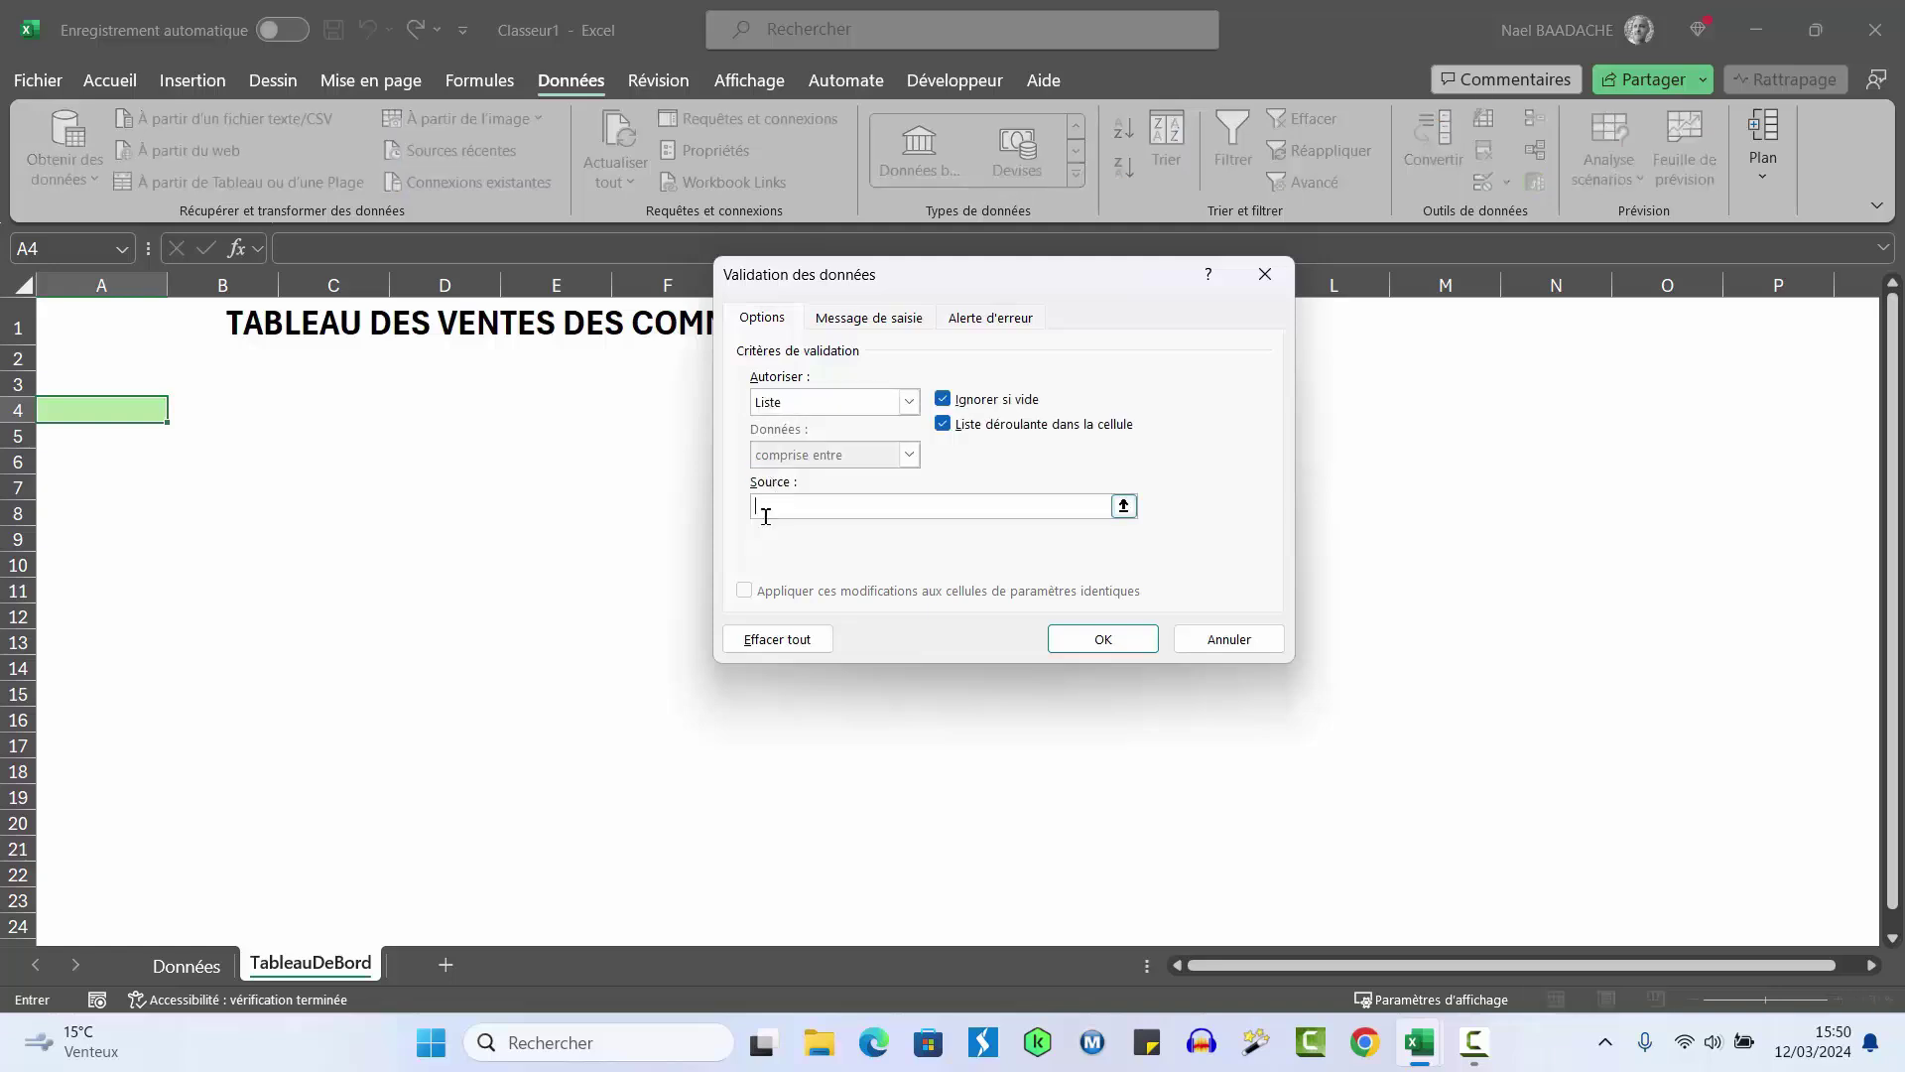
click(183, 965)
drag(999, 281, 1401, 353)
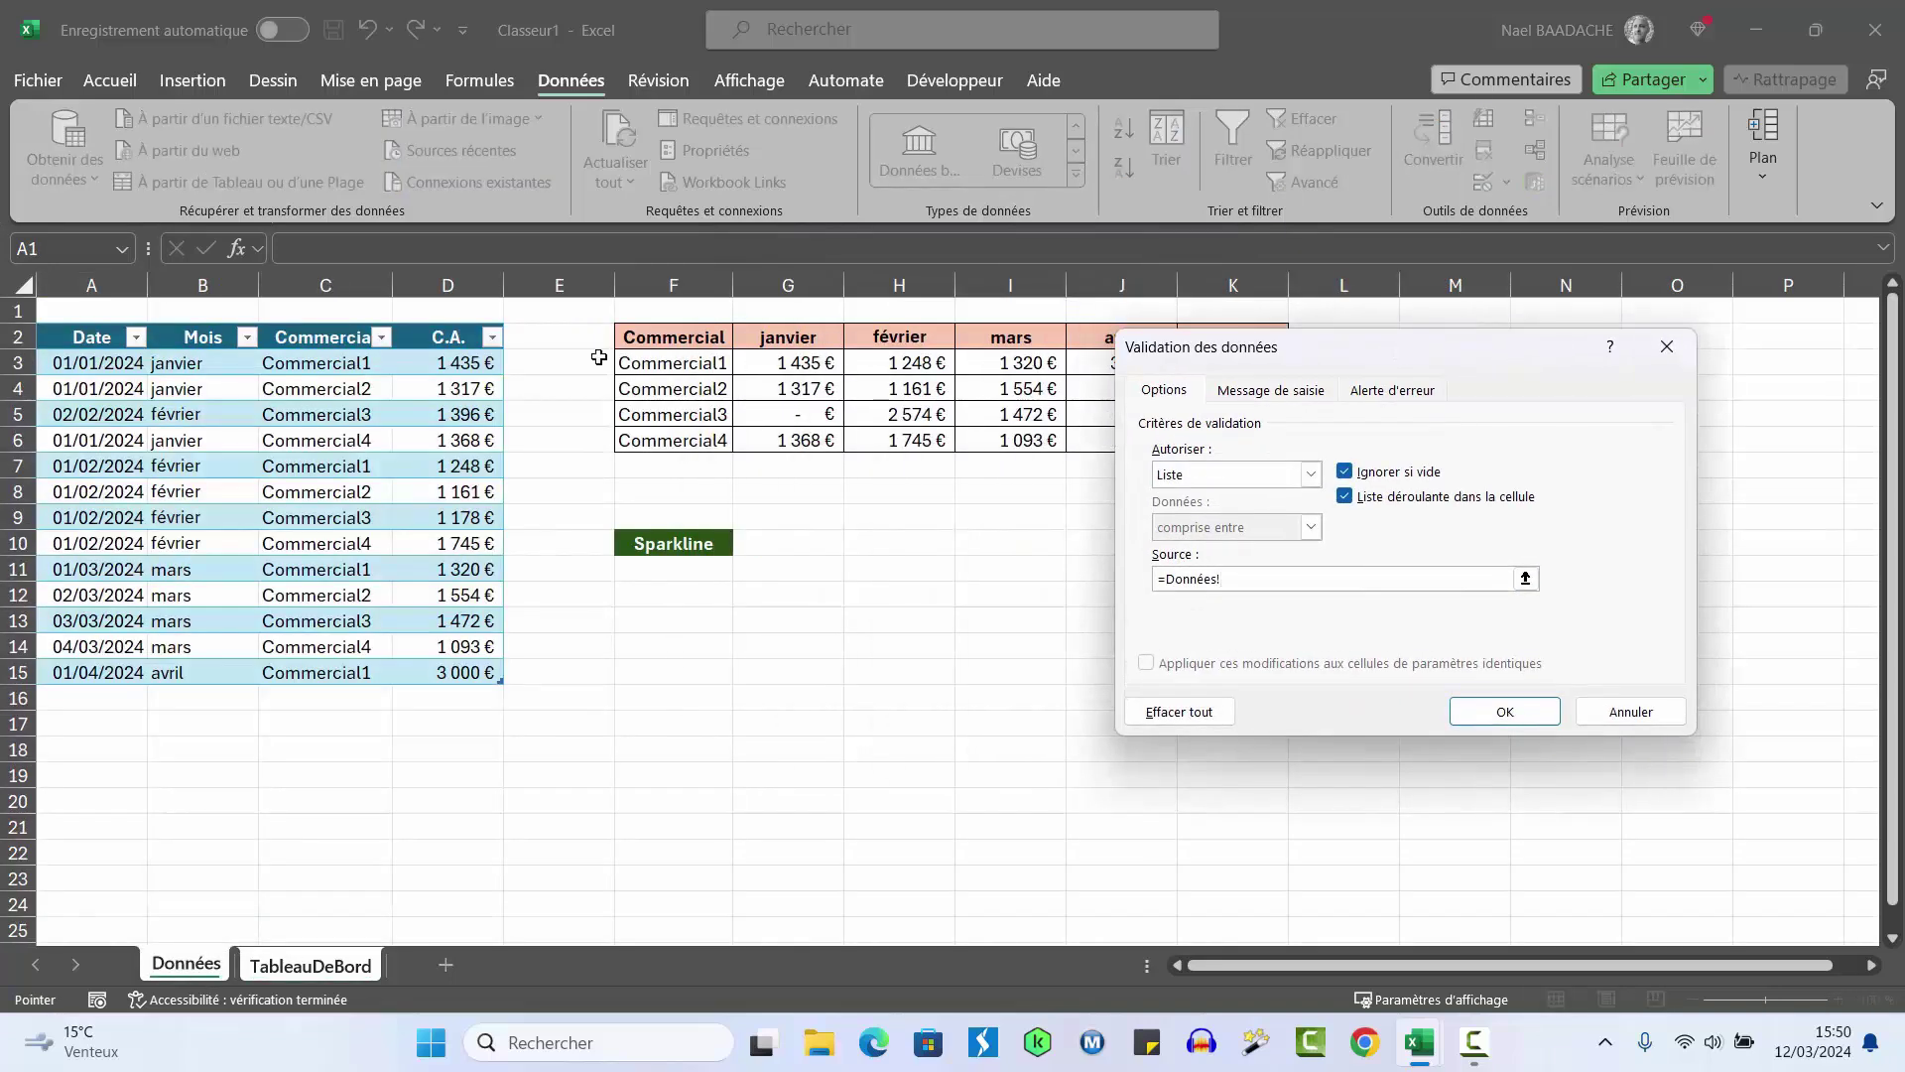
drag(693, 371, 692, 440)
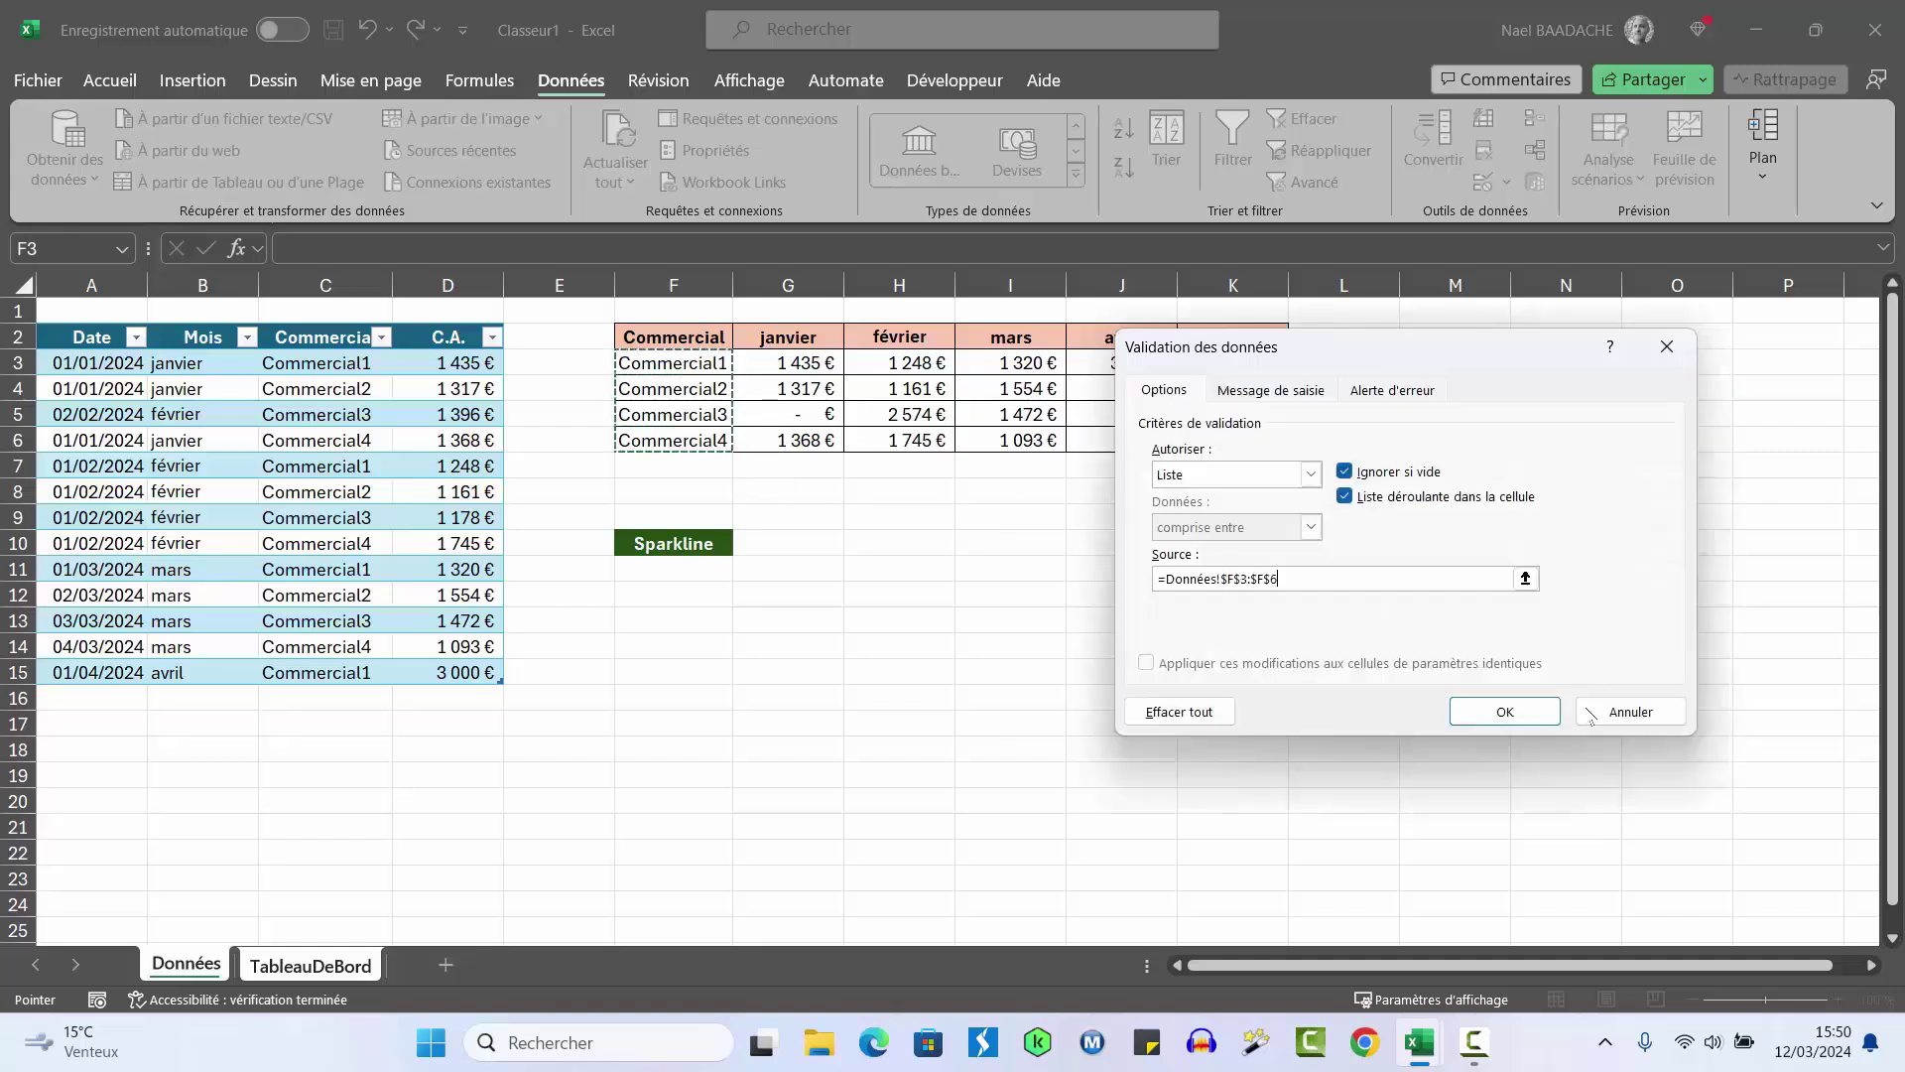
click(1506, 711)
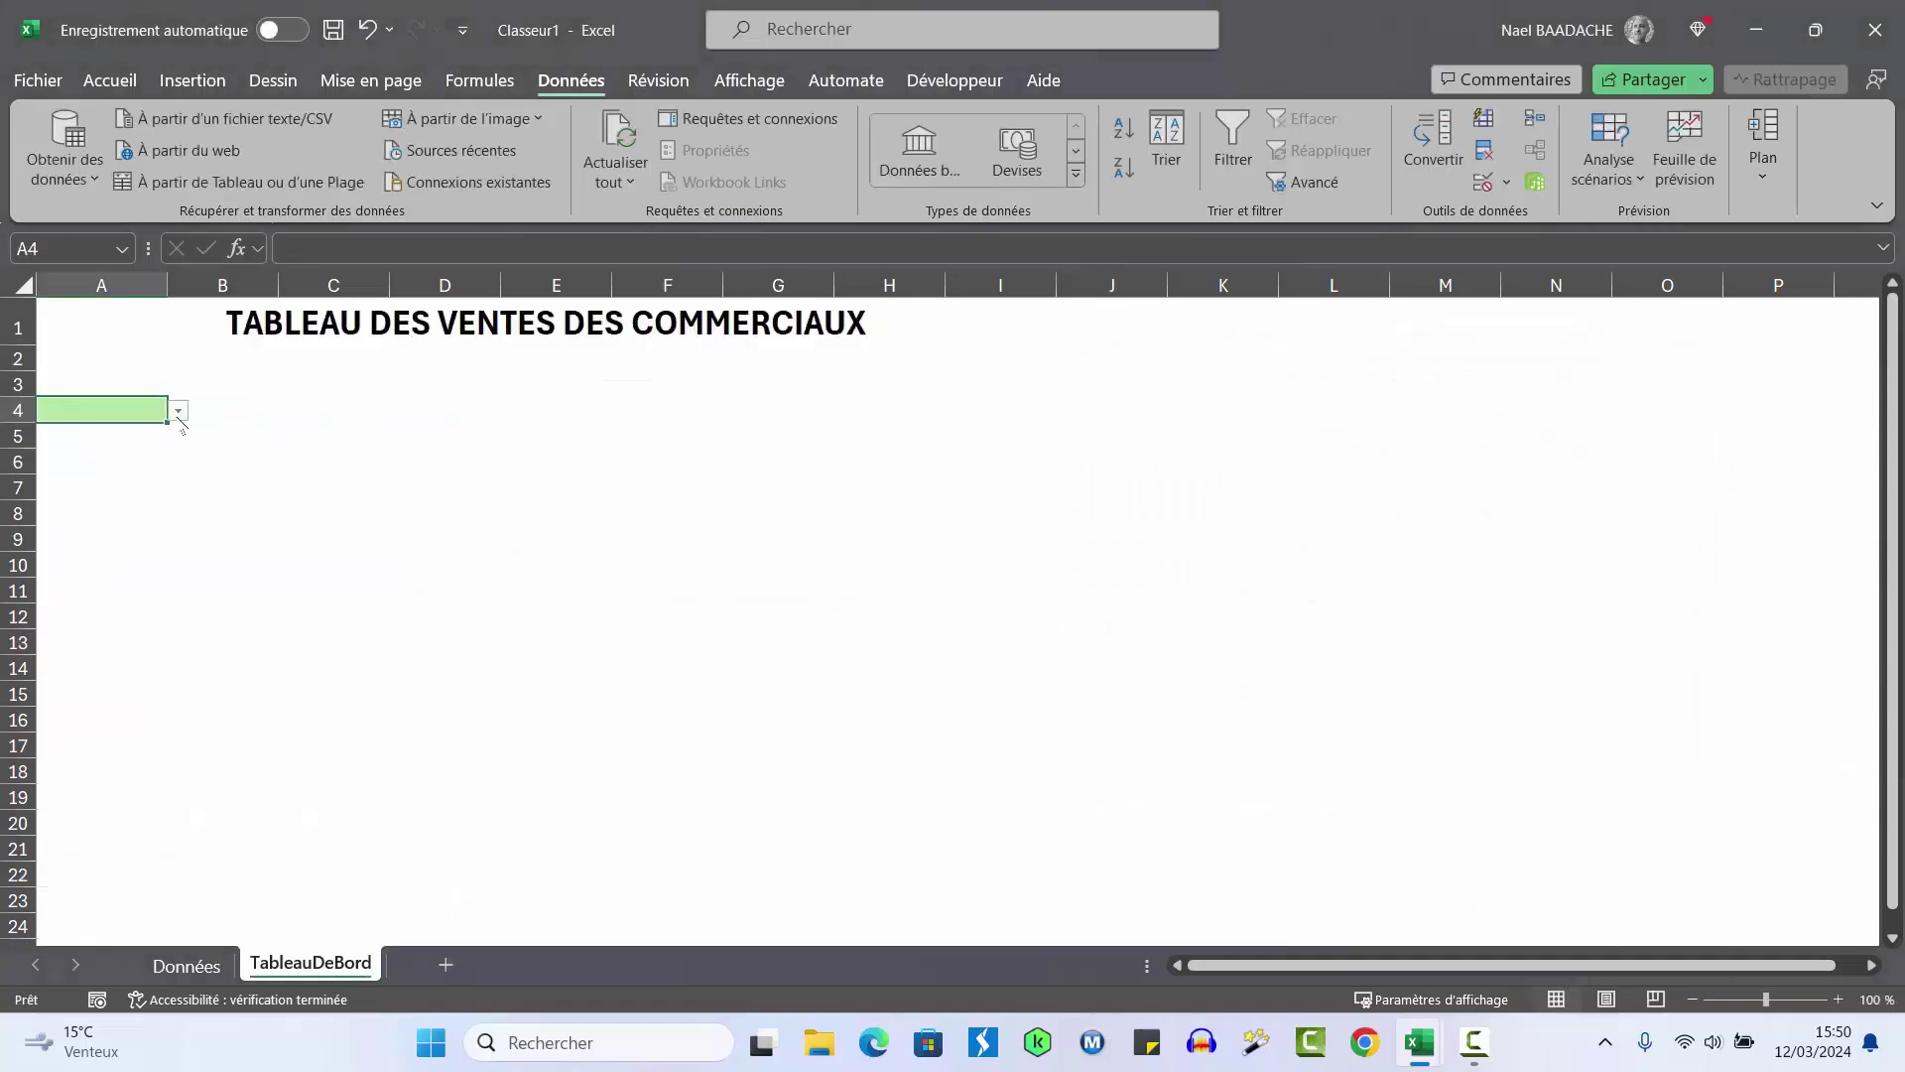
click(179, 413)
Link Données cell F11, below Sparkline, to the dashboard selector with =TableauDeBord!A4
click(339, 554)
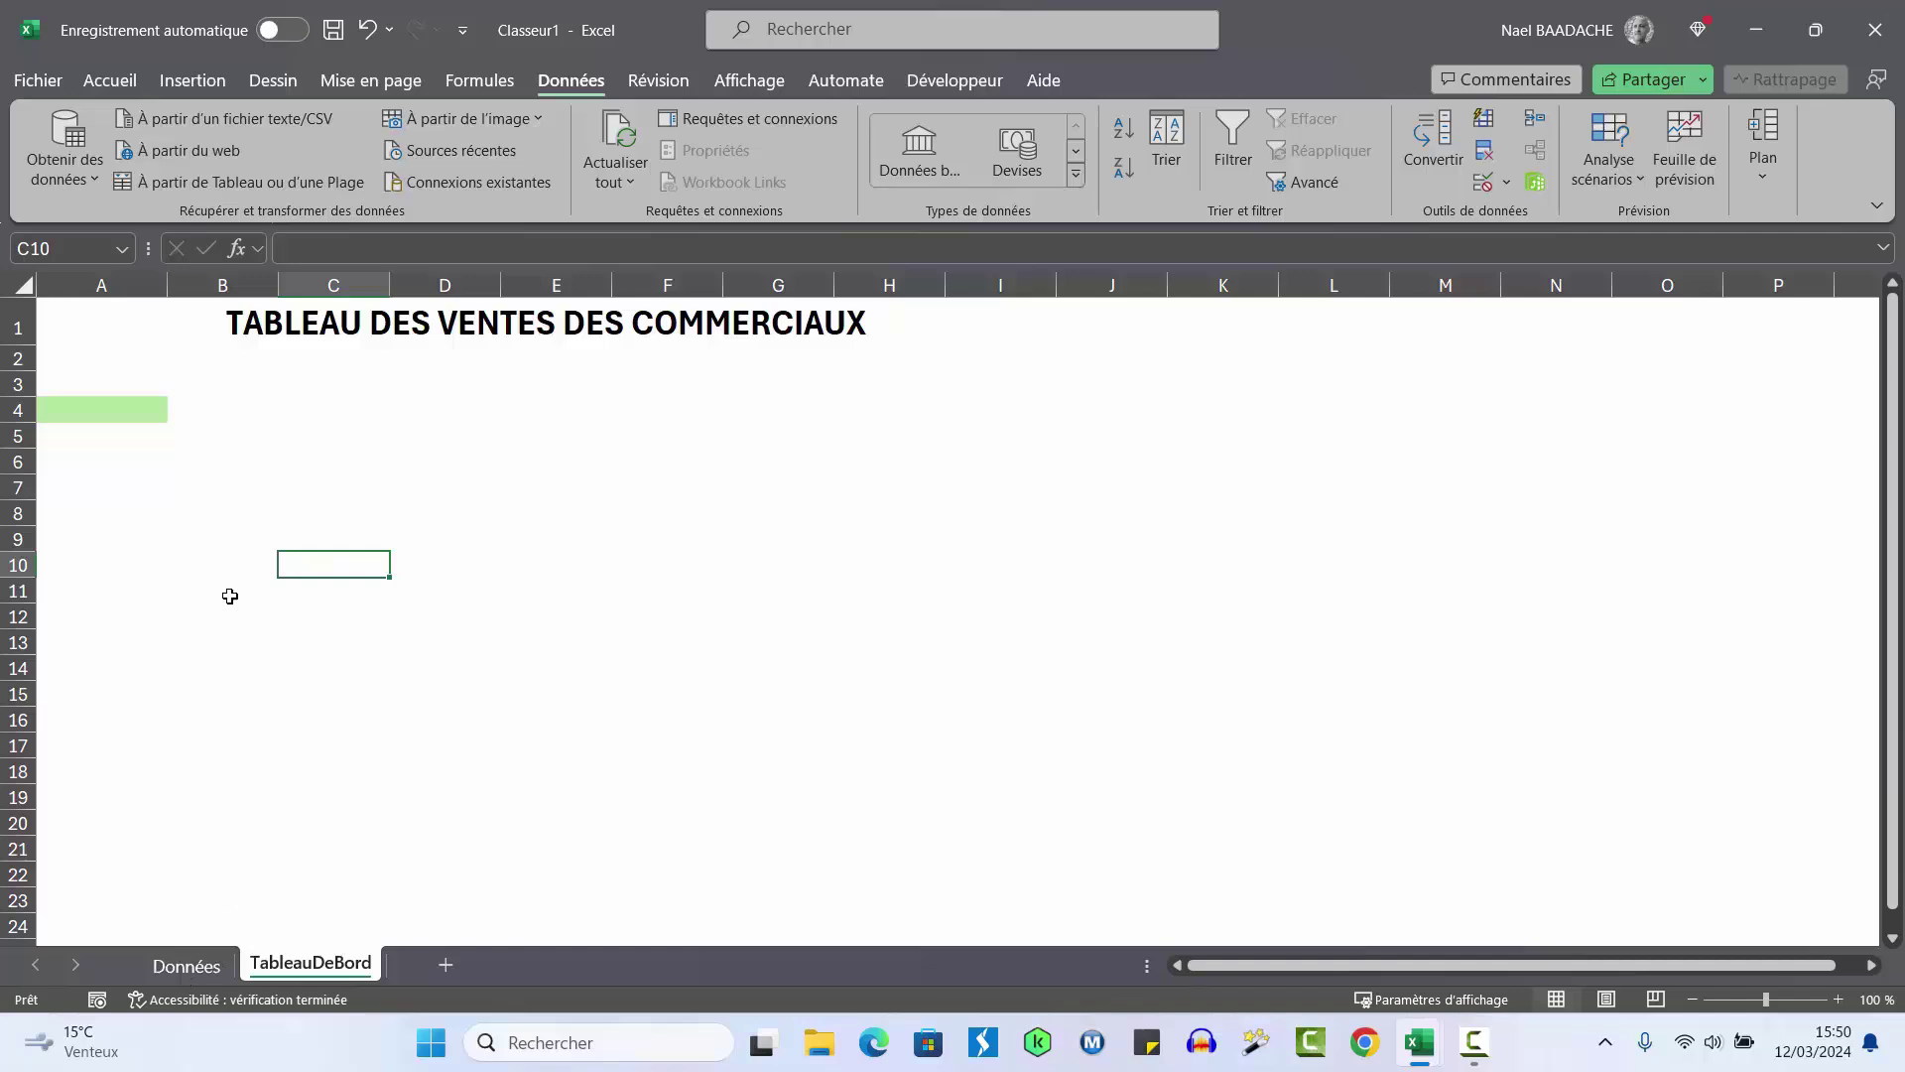
click(186, 966)
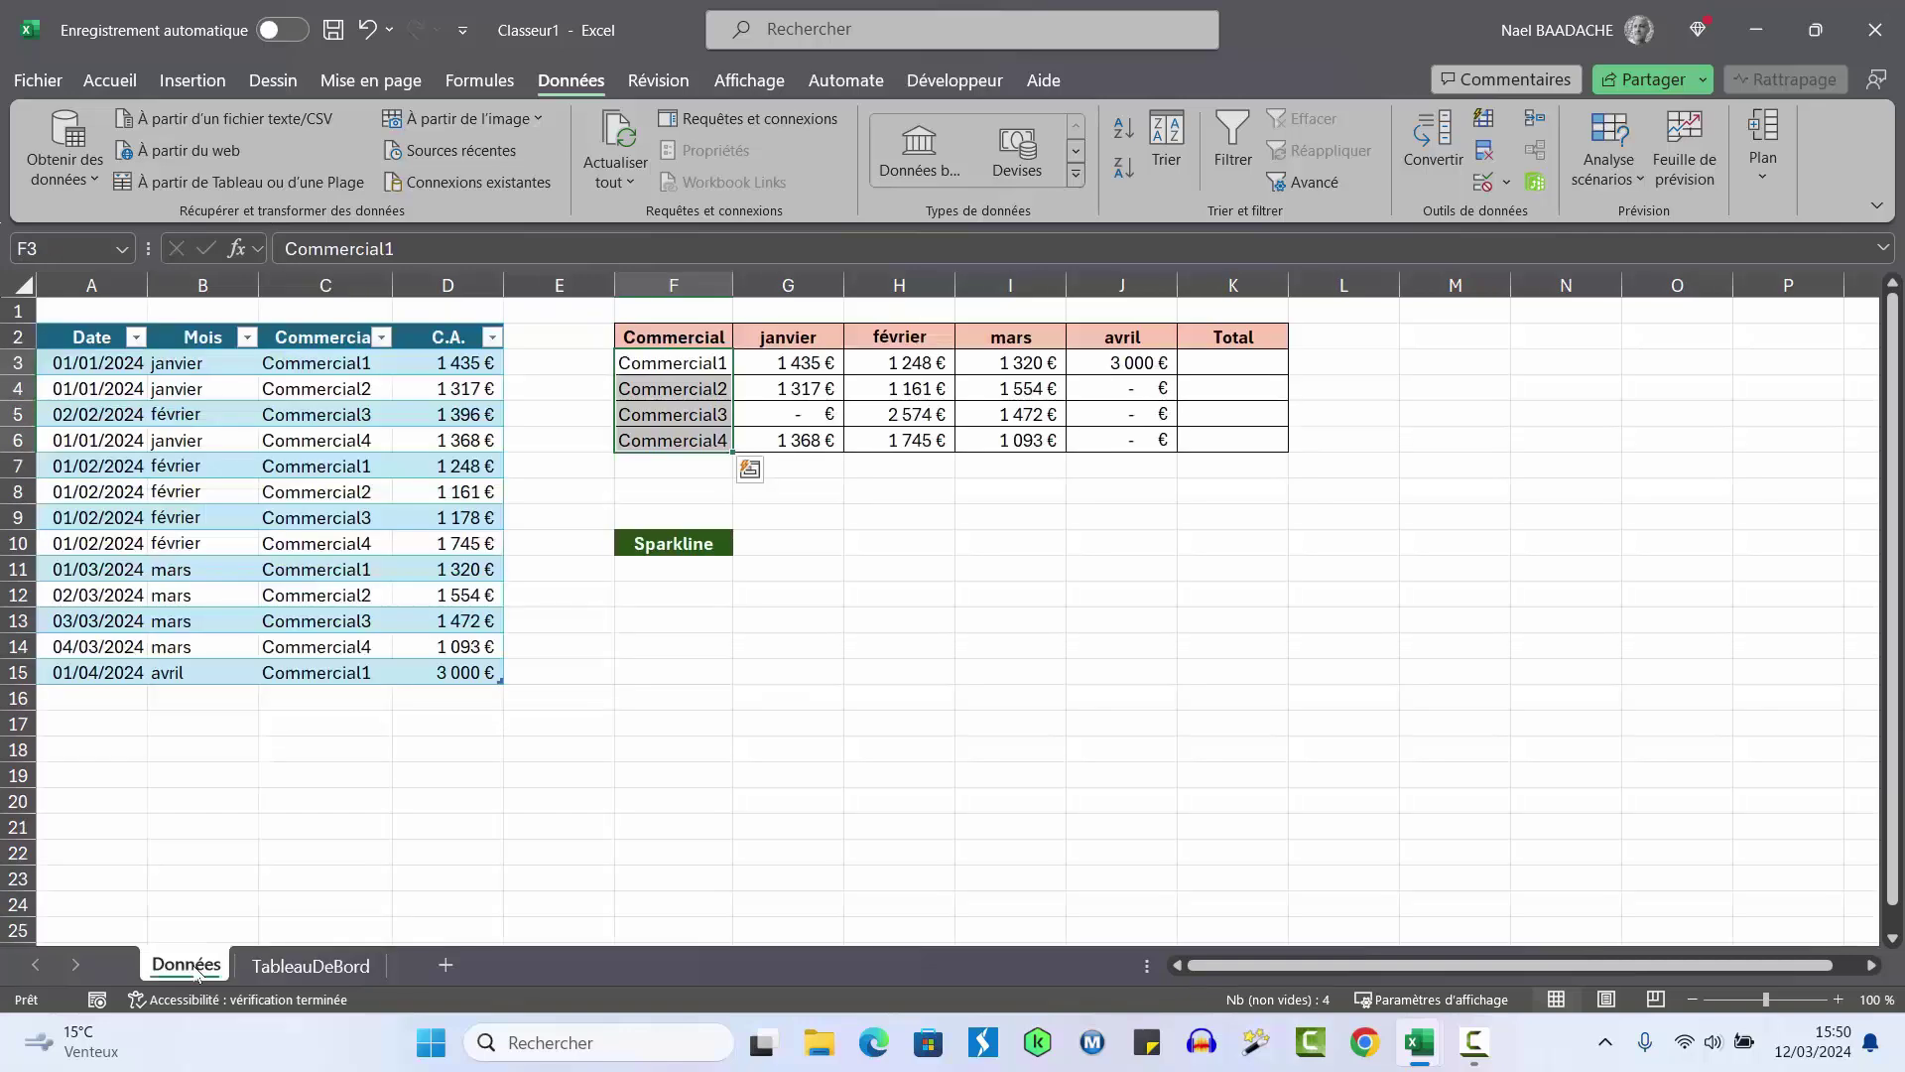
click(695, 588)
key(Up)
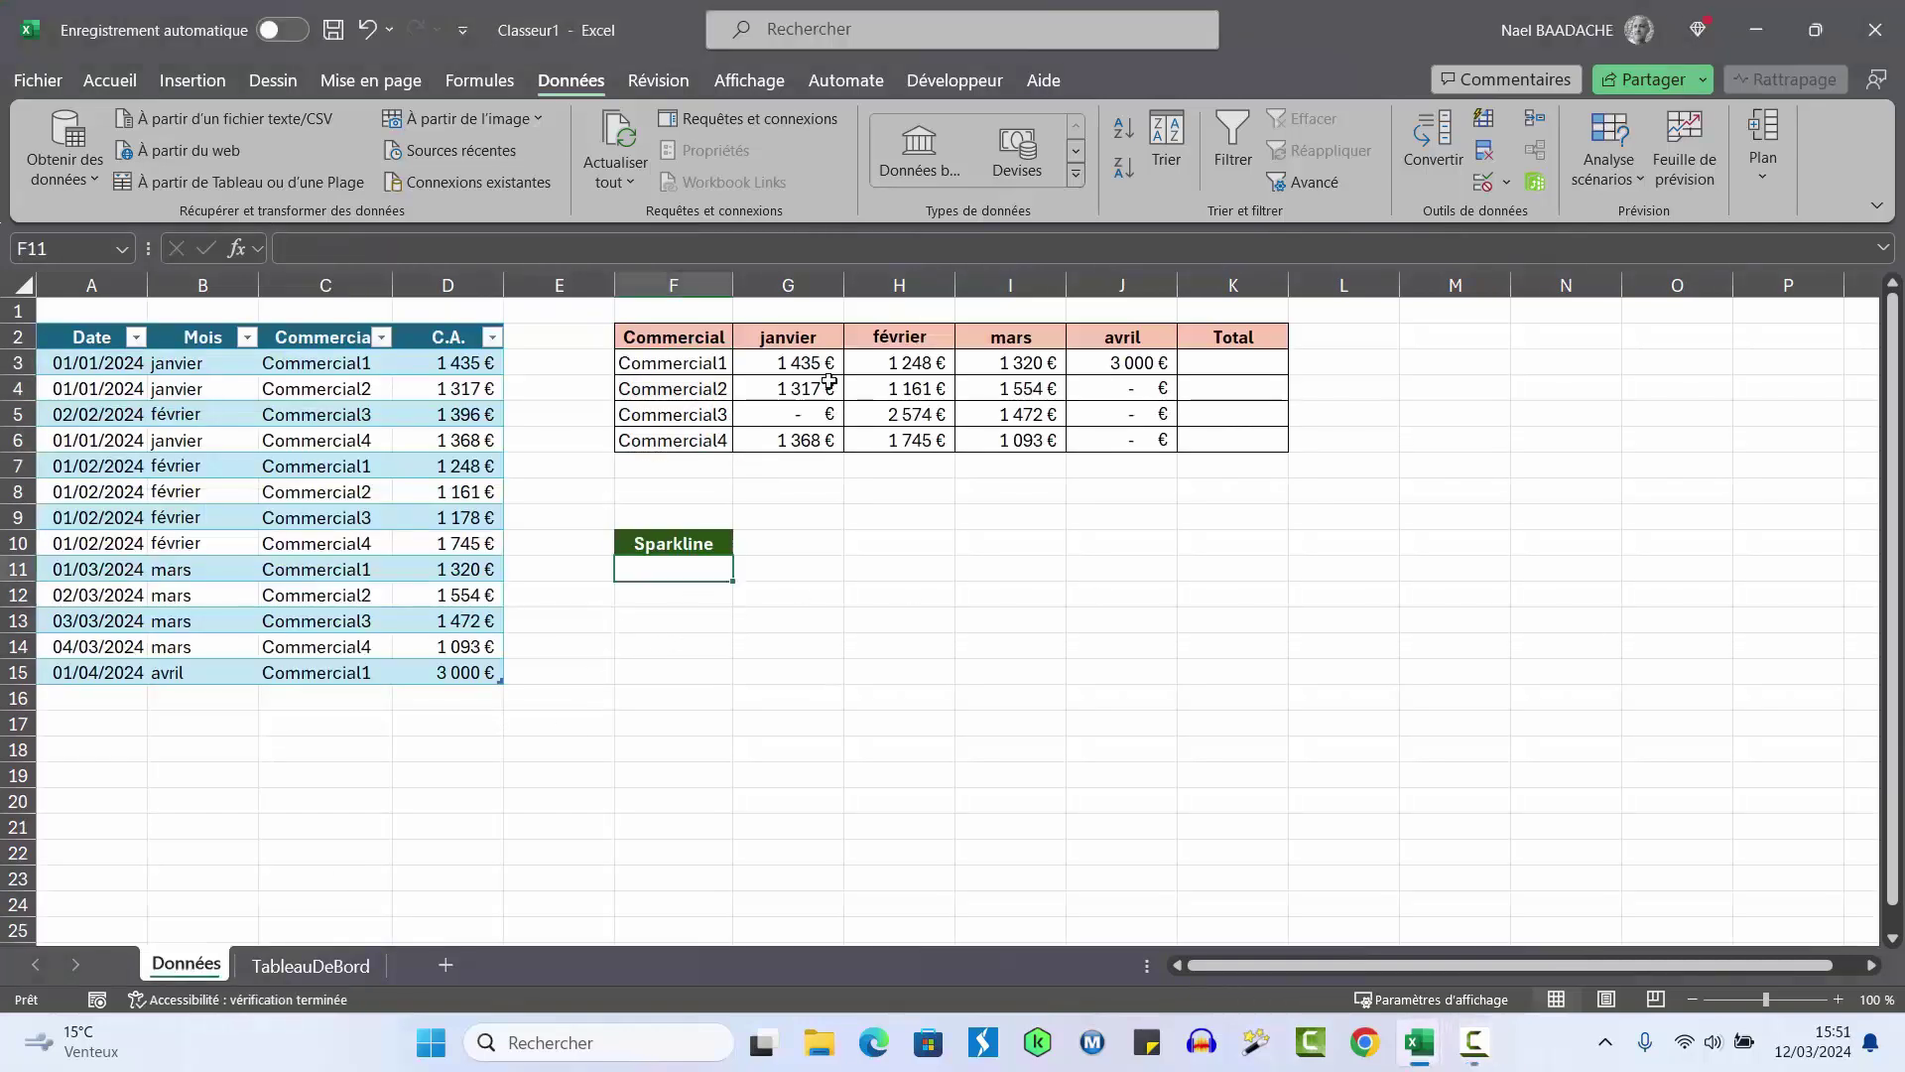
click(812, 363)
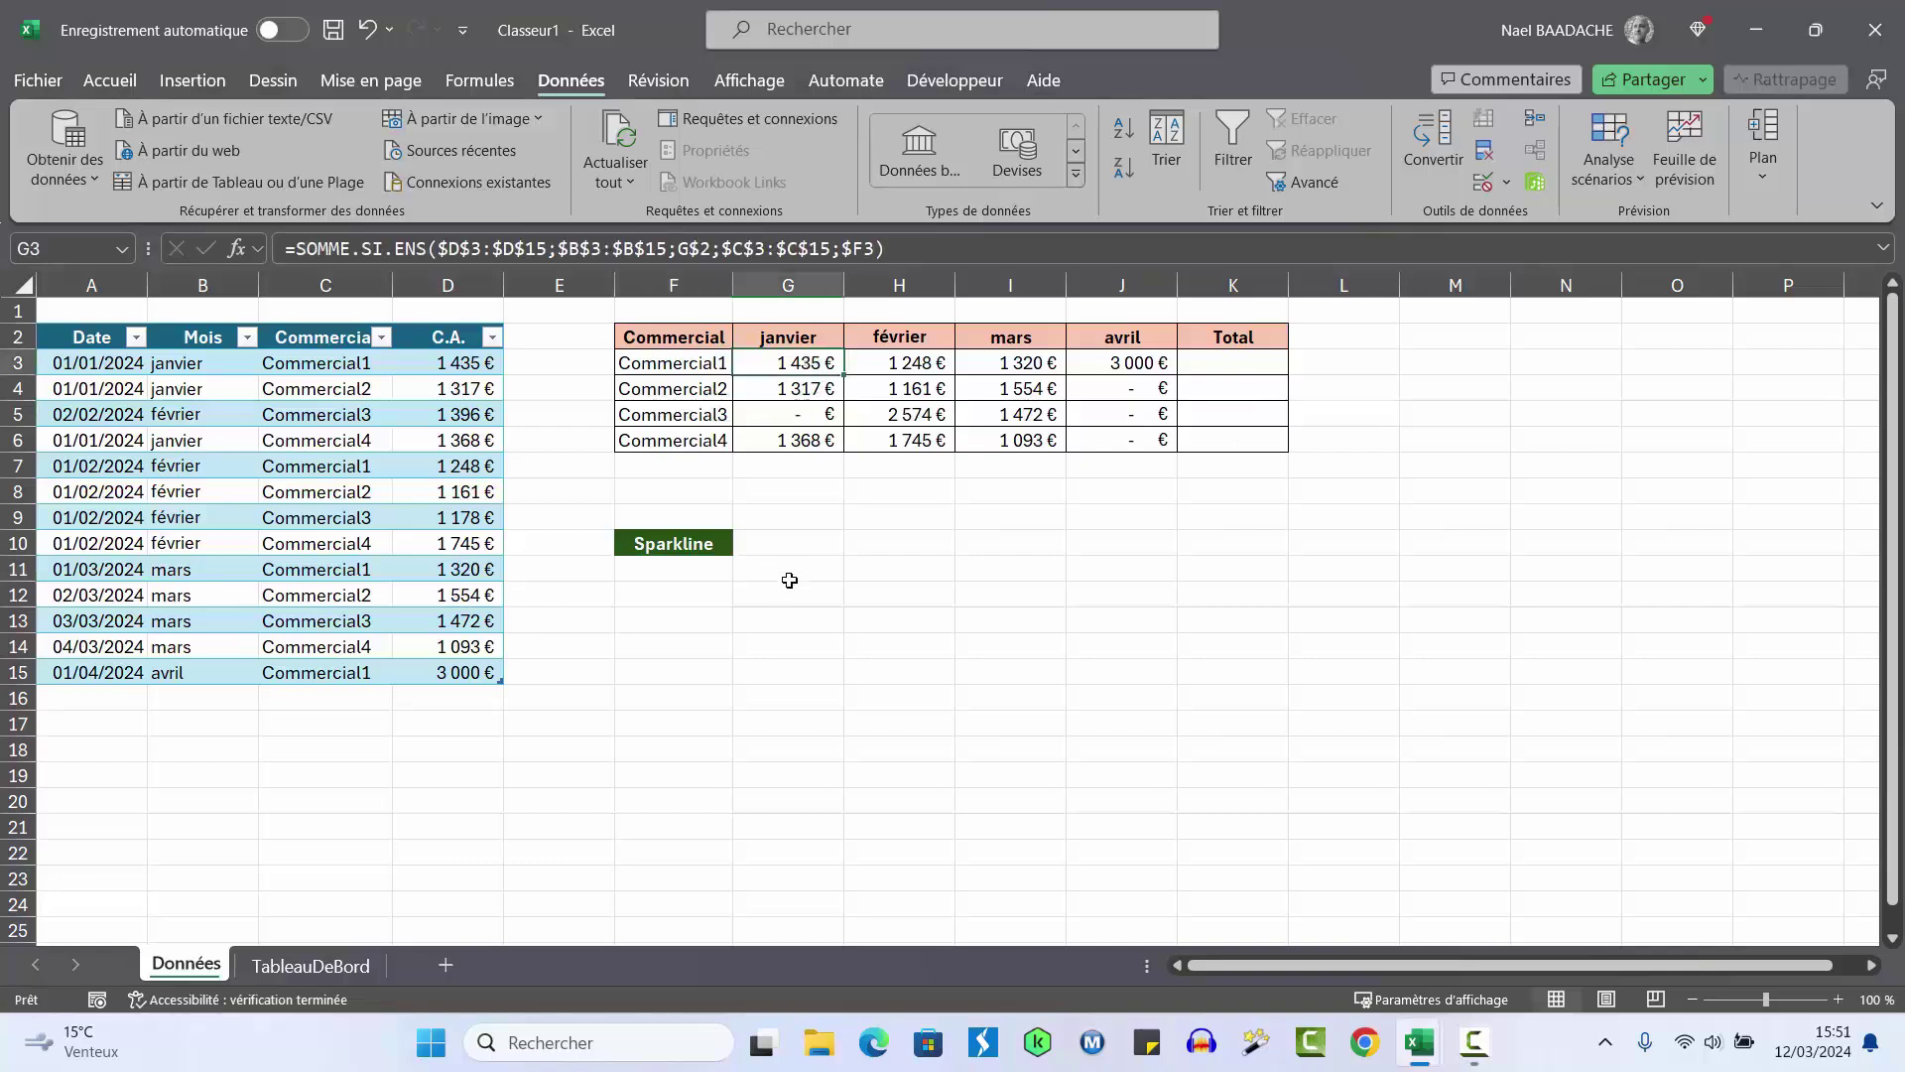
click(657, 570)
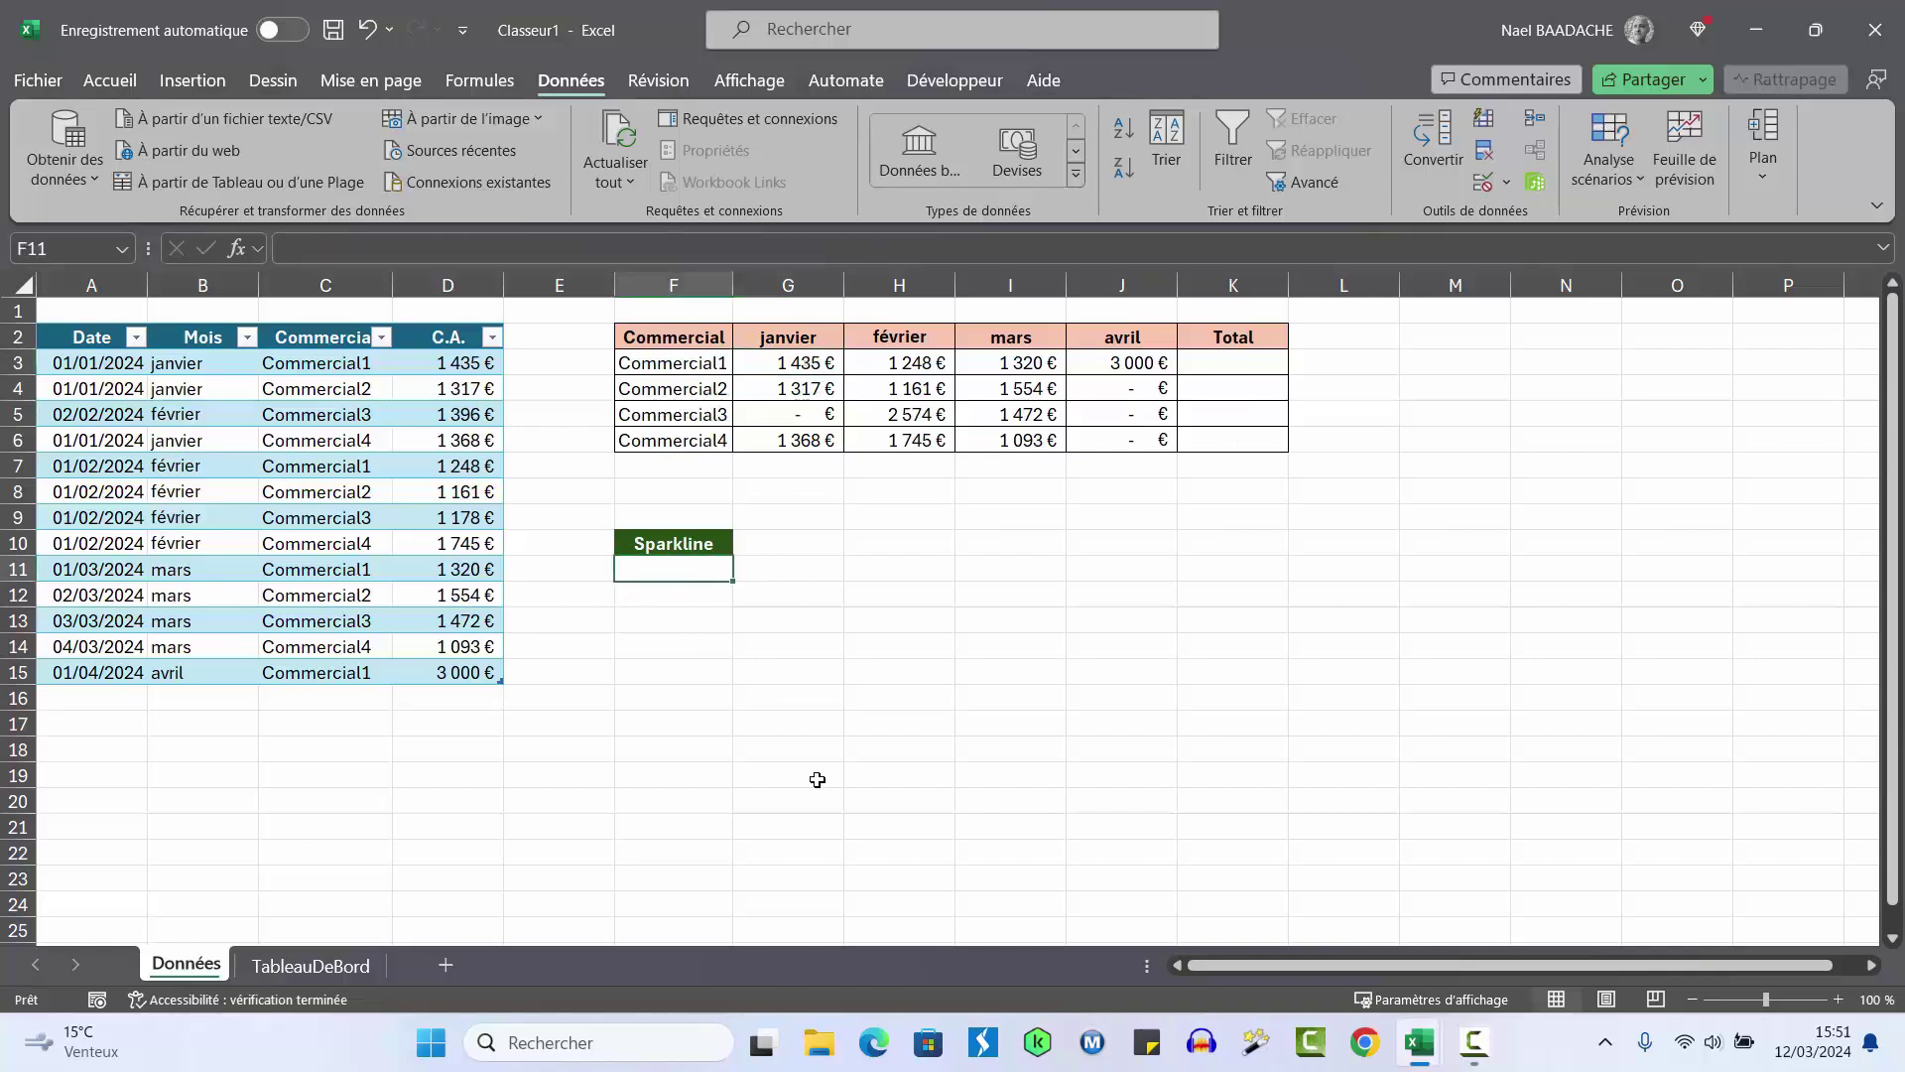
text(+)
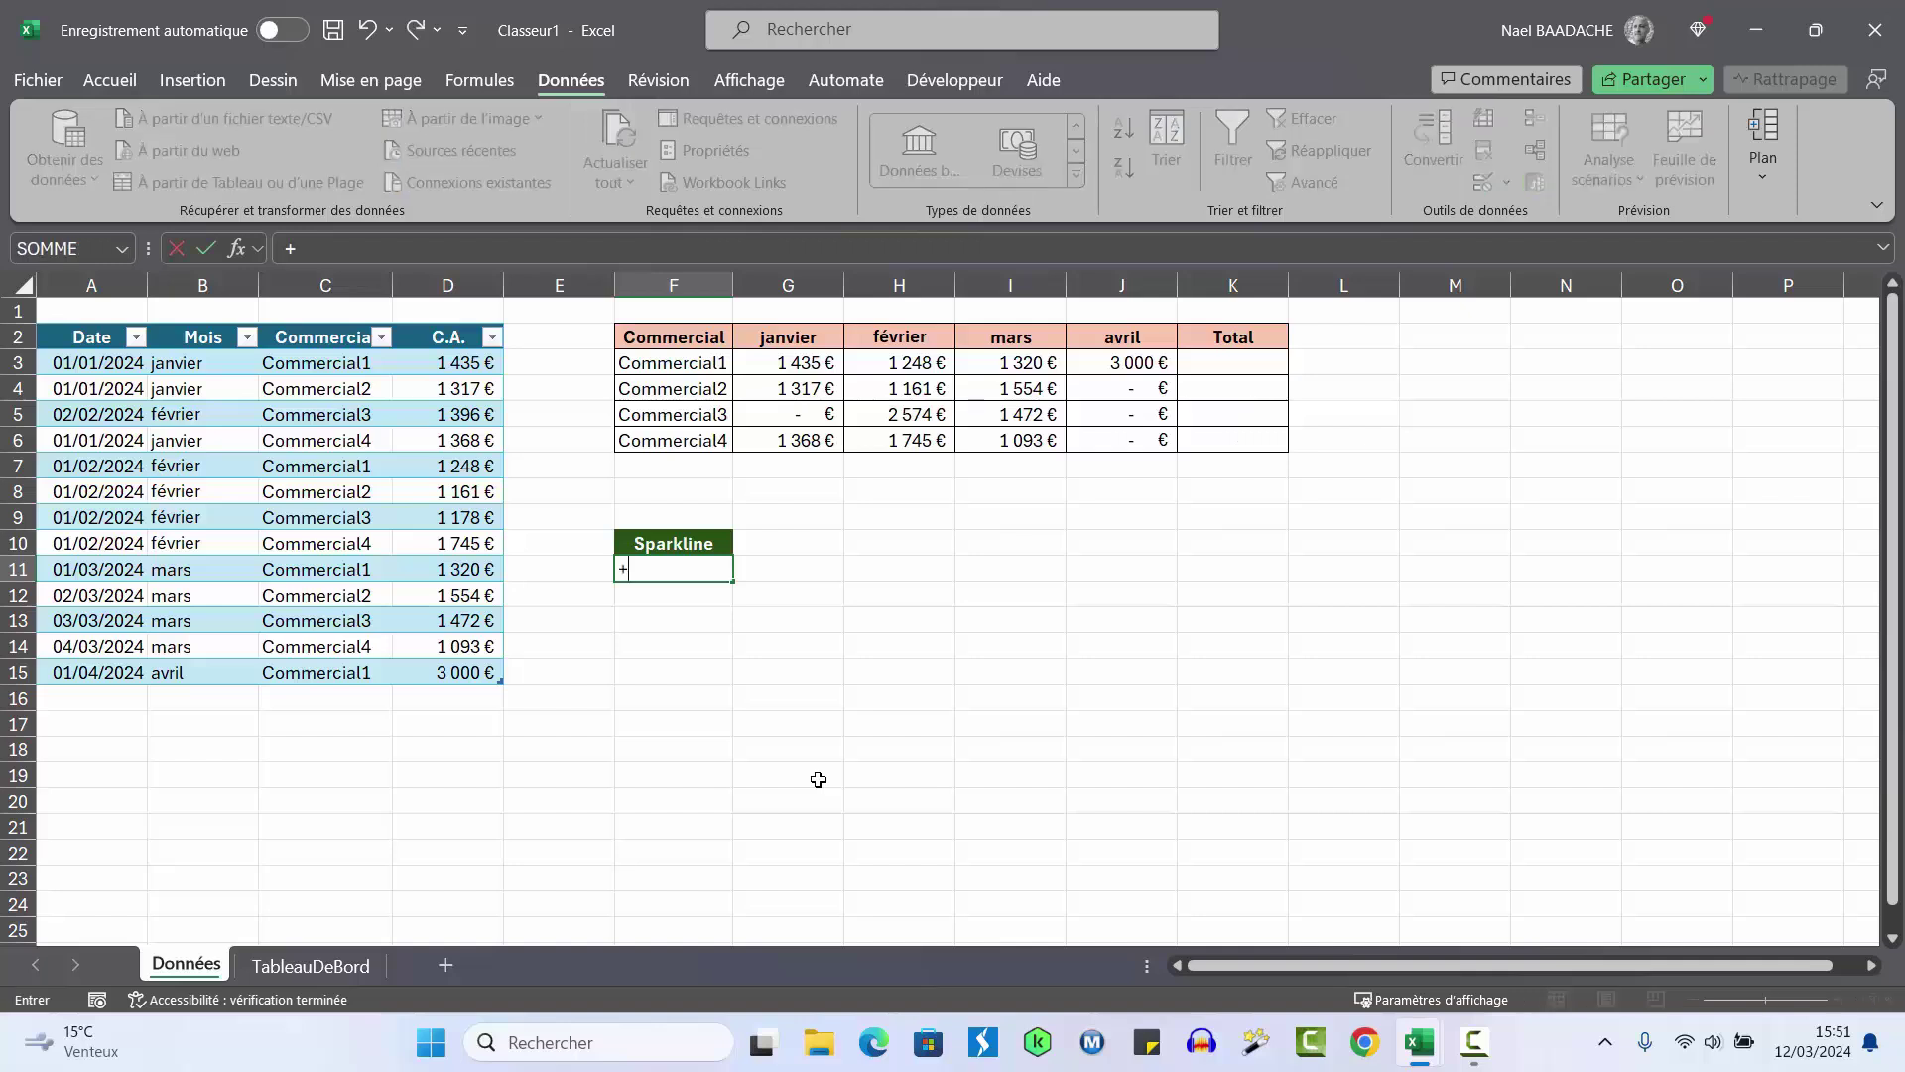
key(BackSpace)
text(=)
click(282, 970)
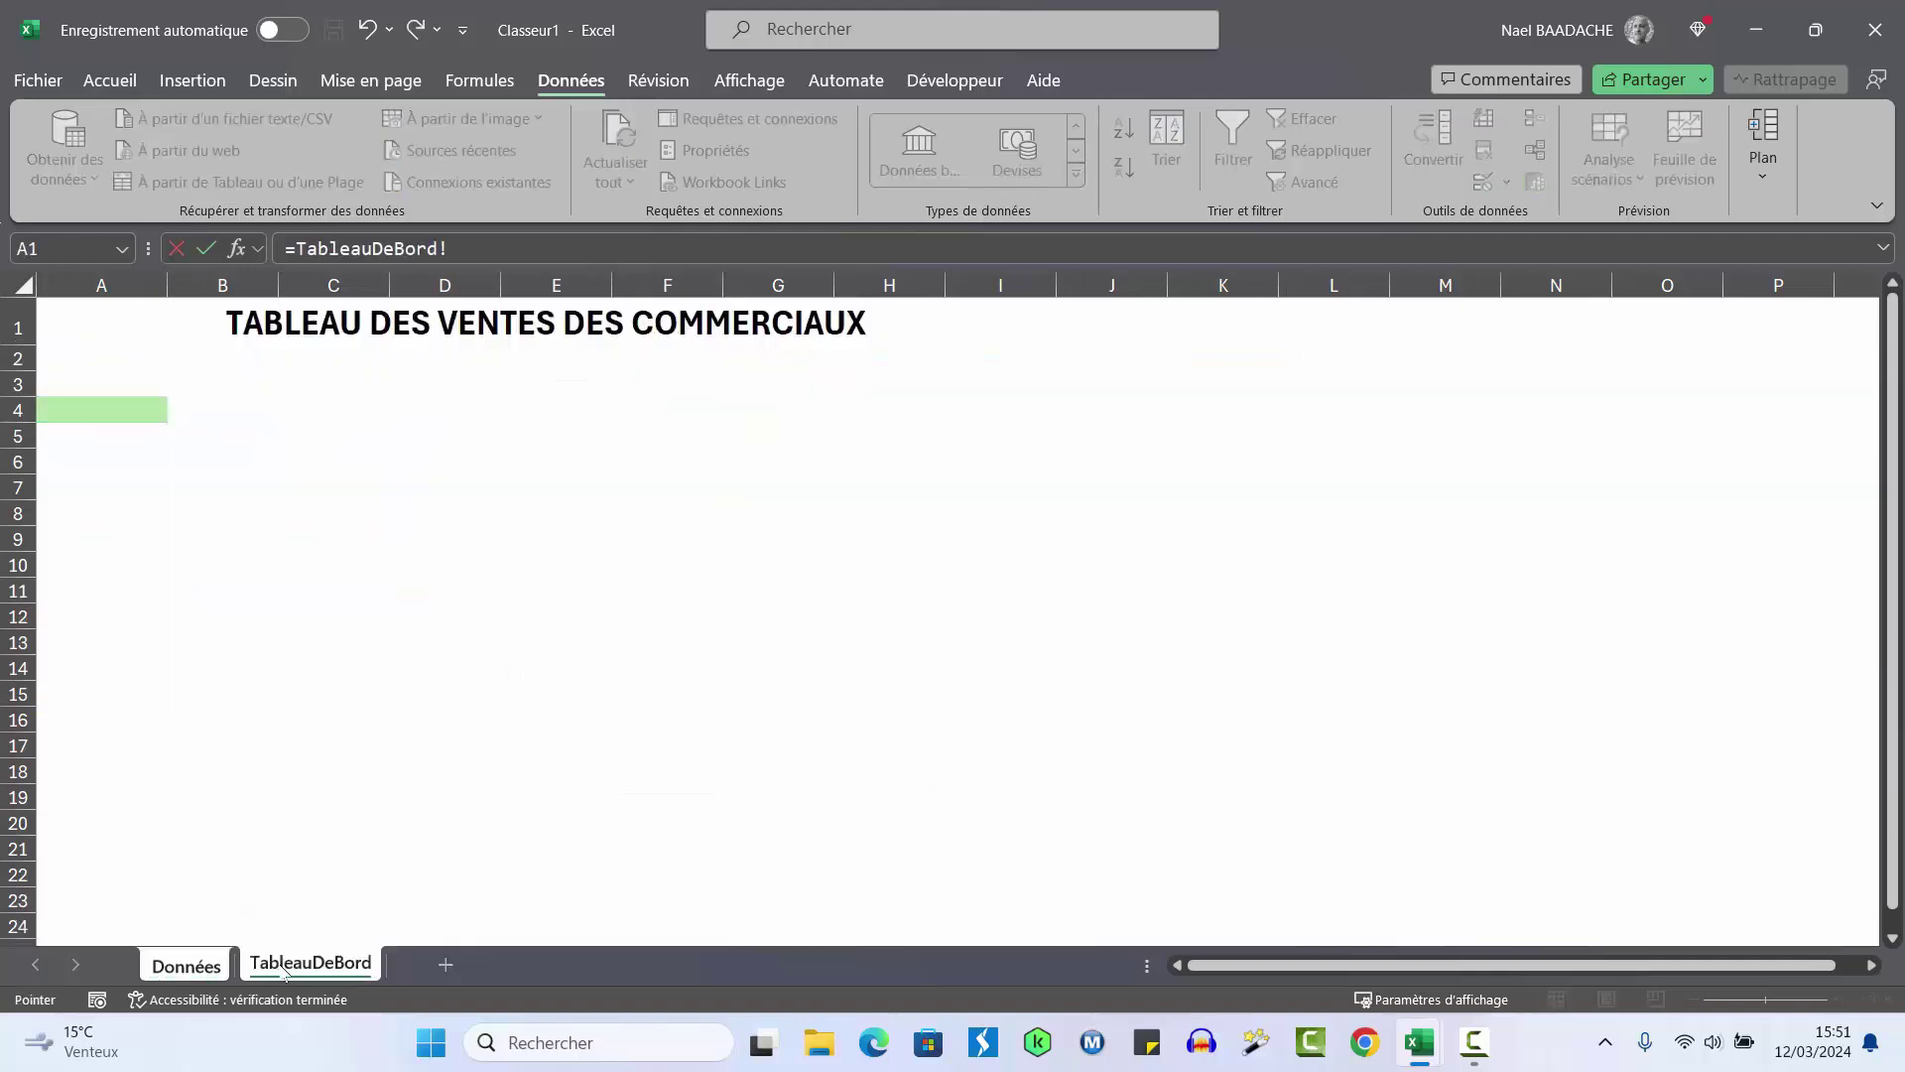
click(113, 406)
key(Return)
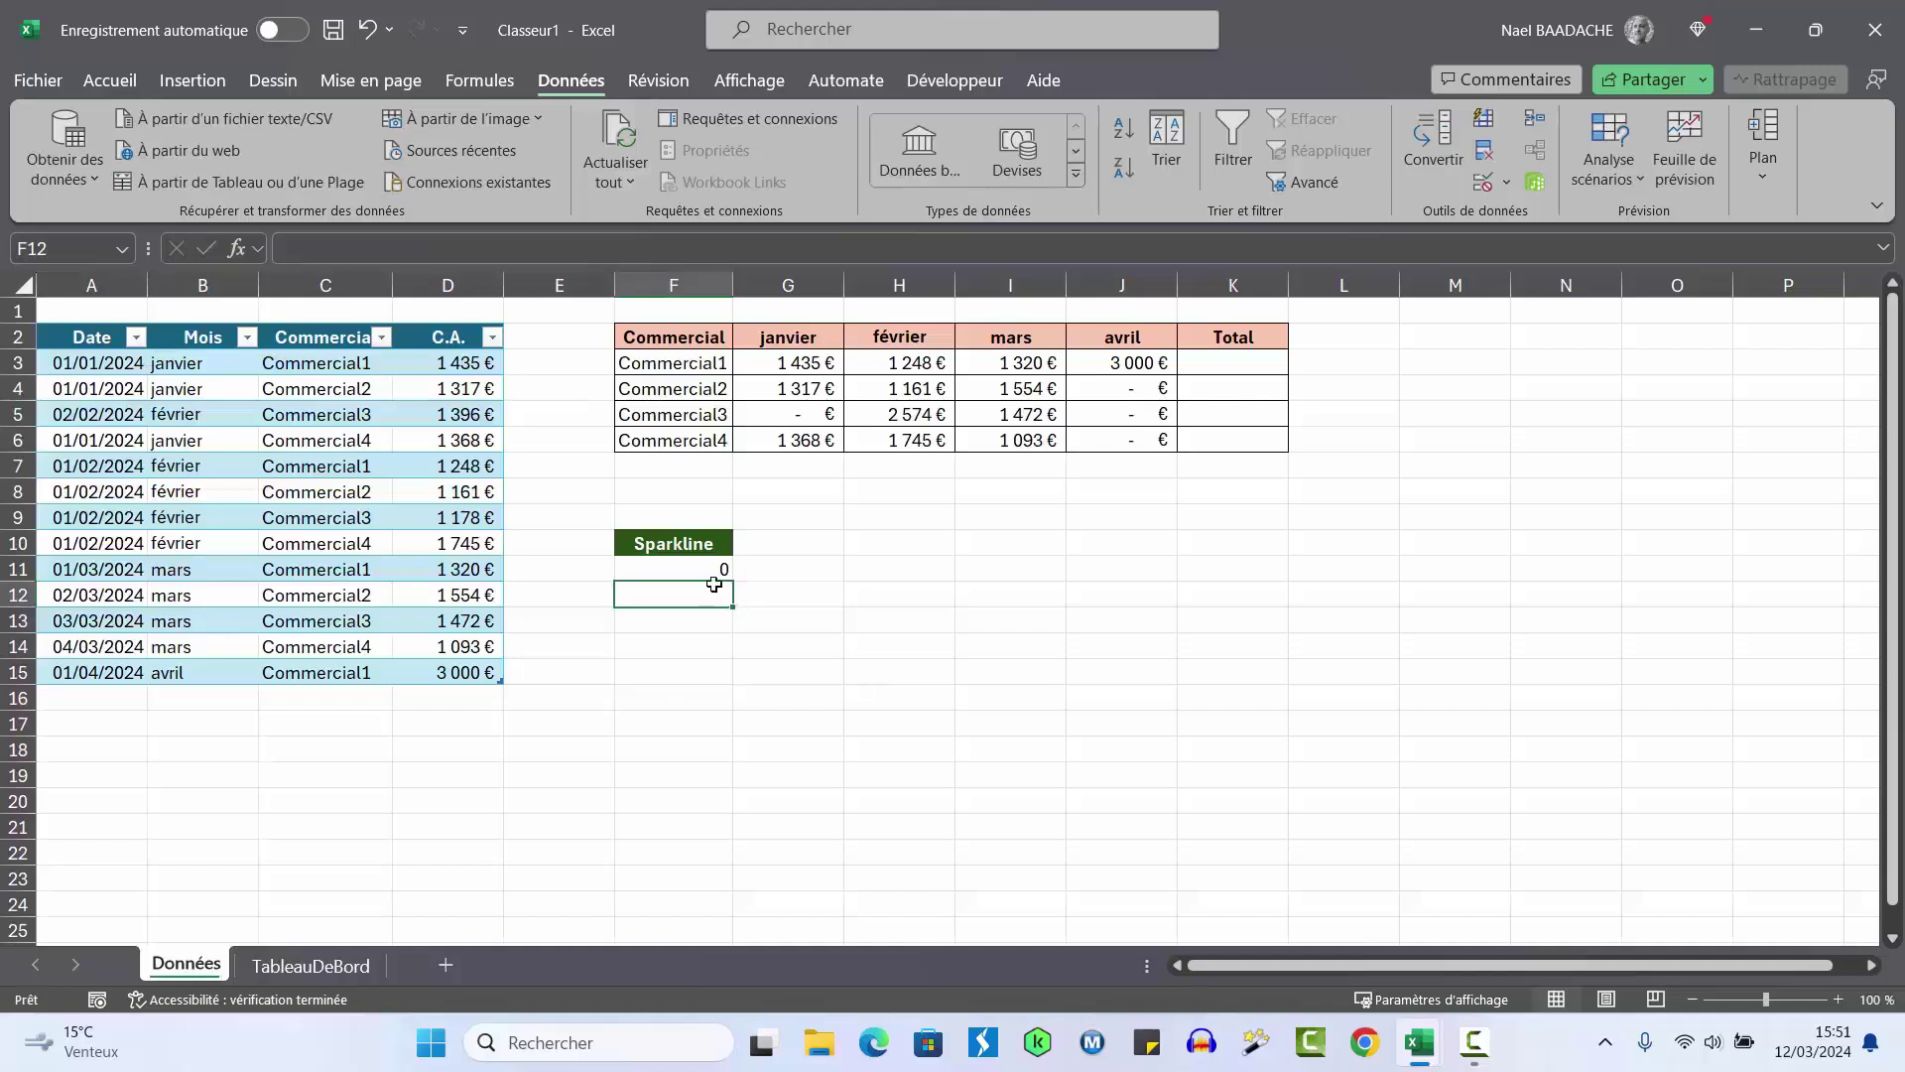
Choose Commercial1 in the dashboard's A4 dropdown and return to the Données sheet
click(707, 561)
click(311, 965)
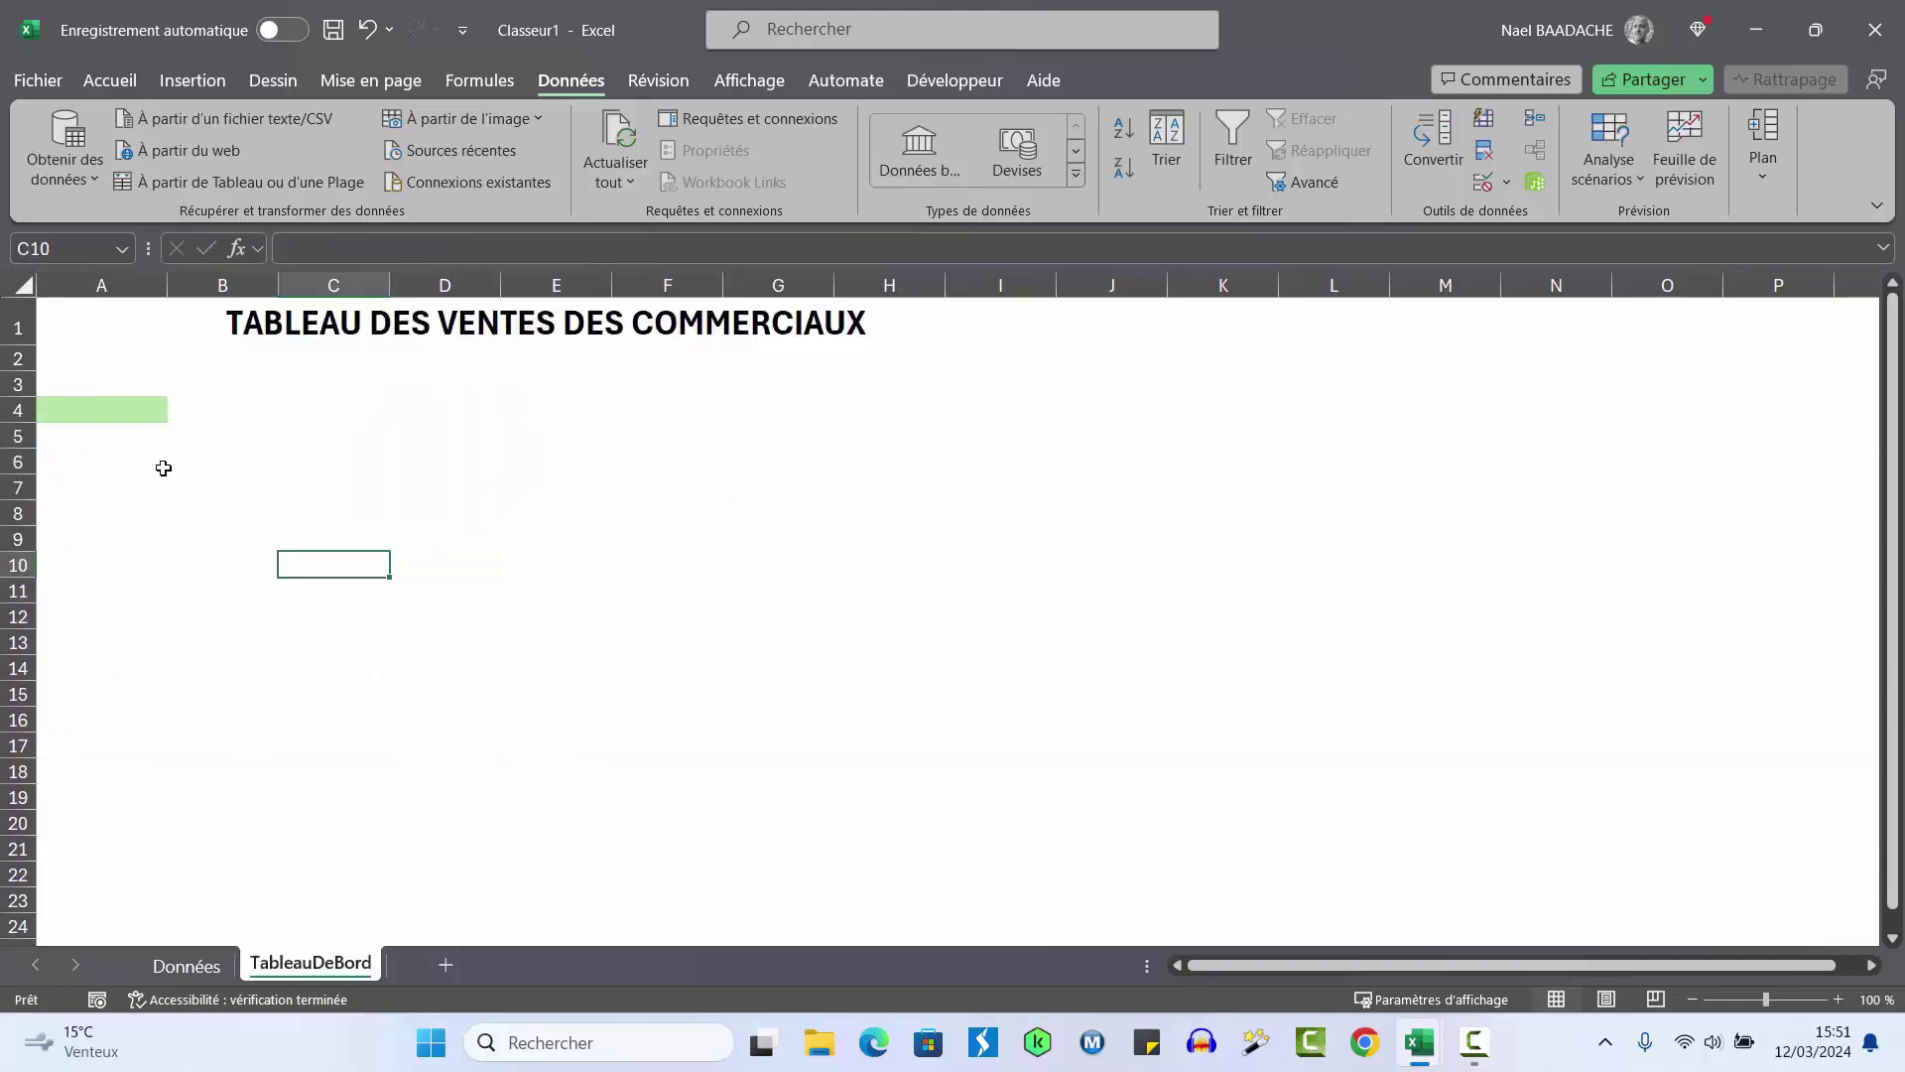
click(108, 410)
click(178, 411)
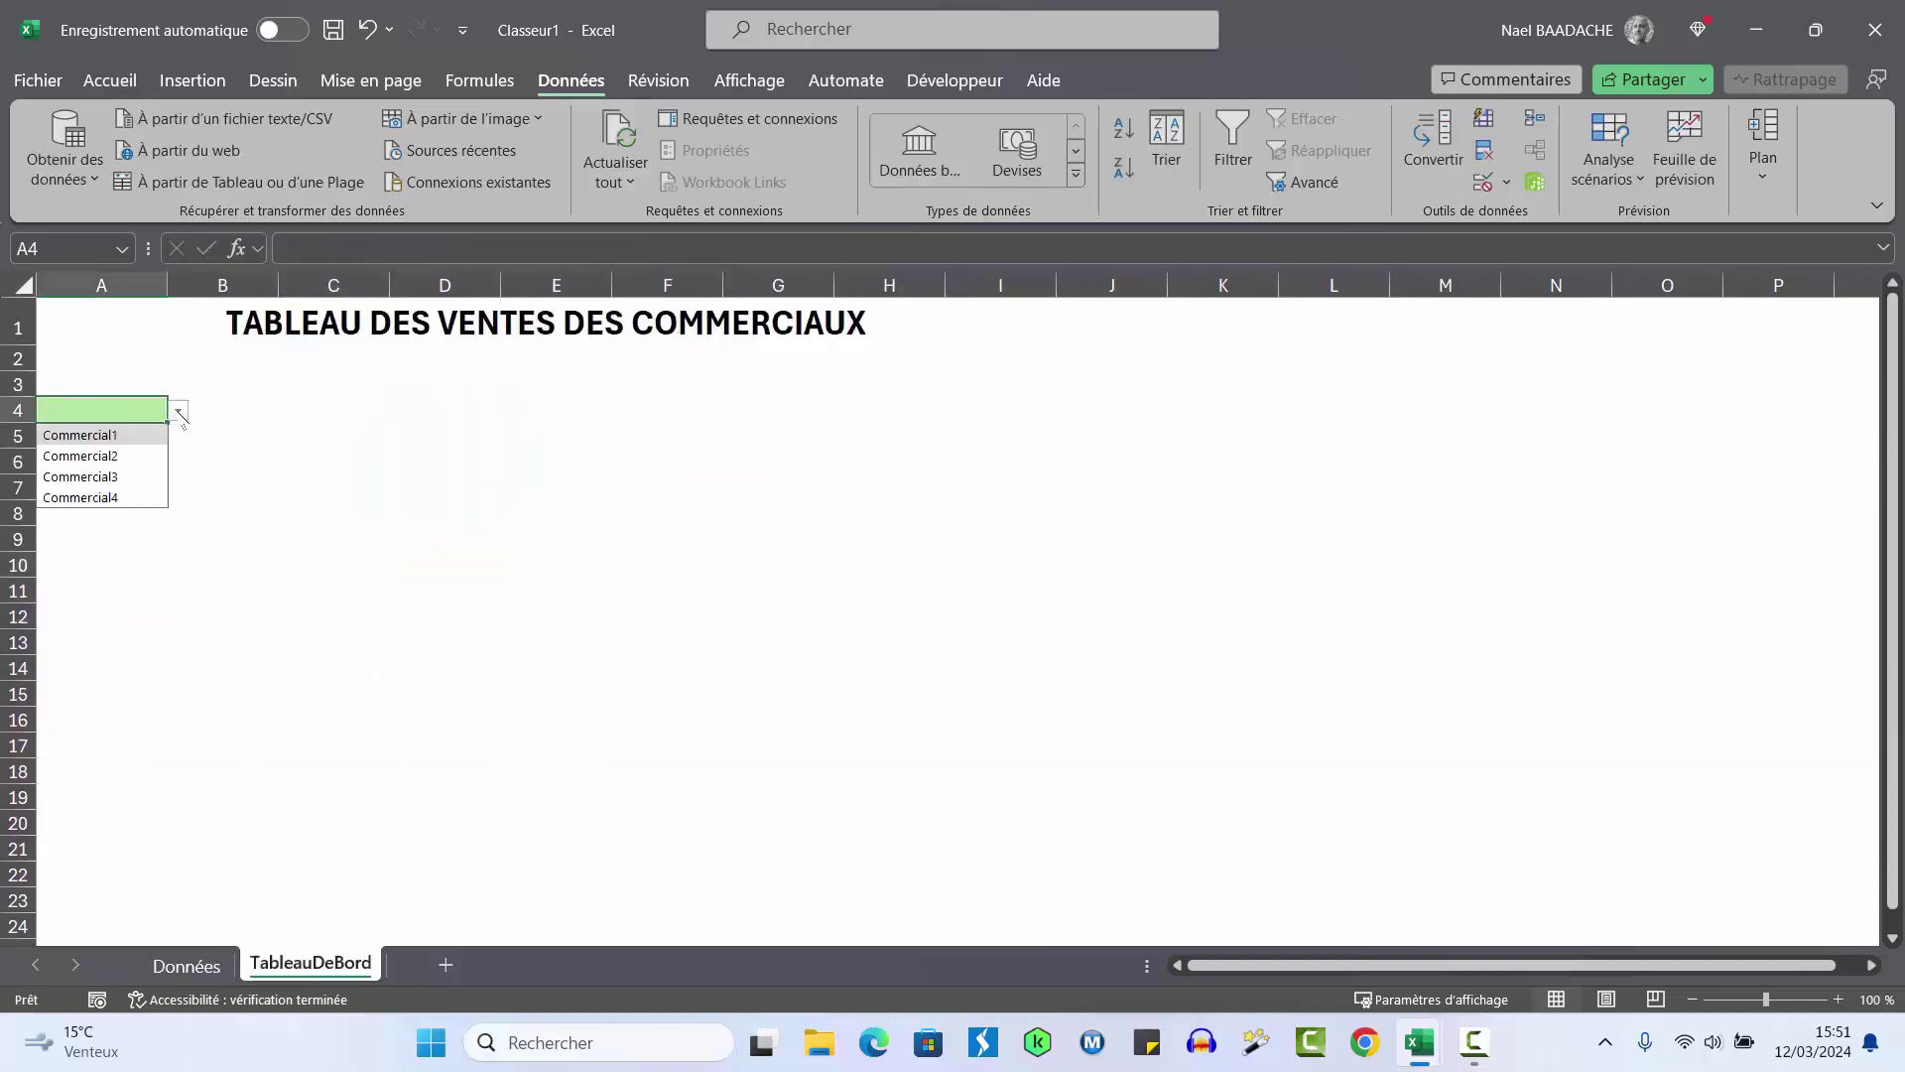
click(117, 435)
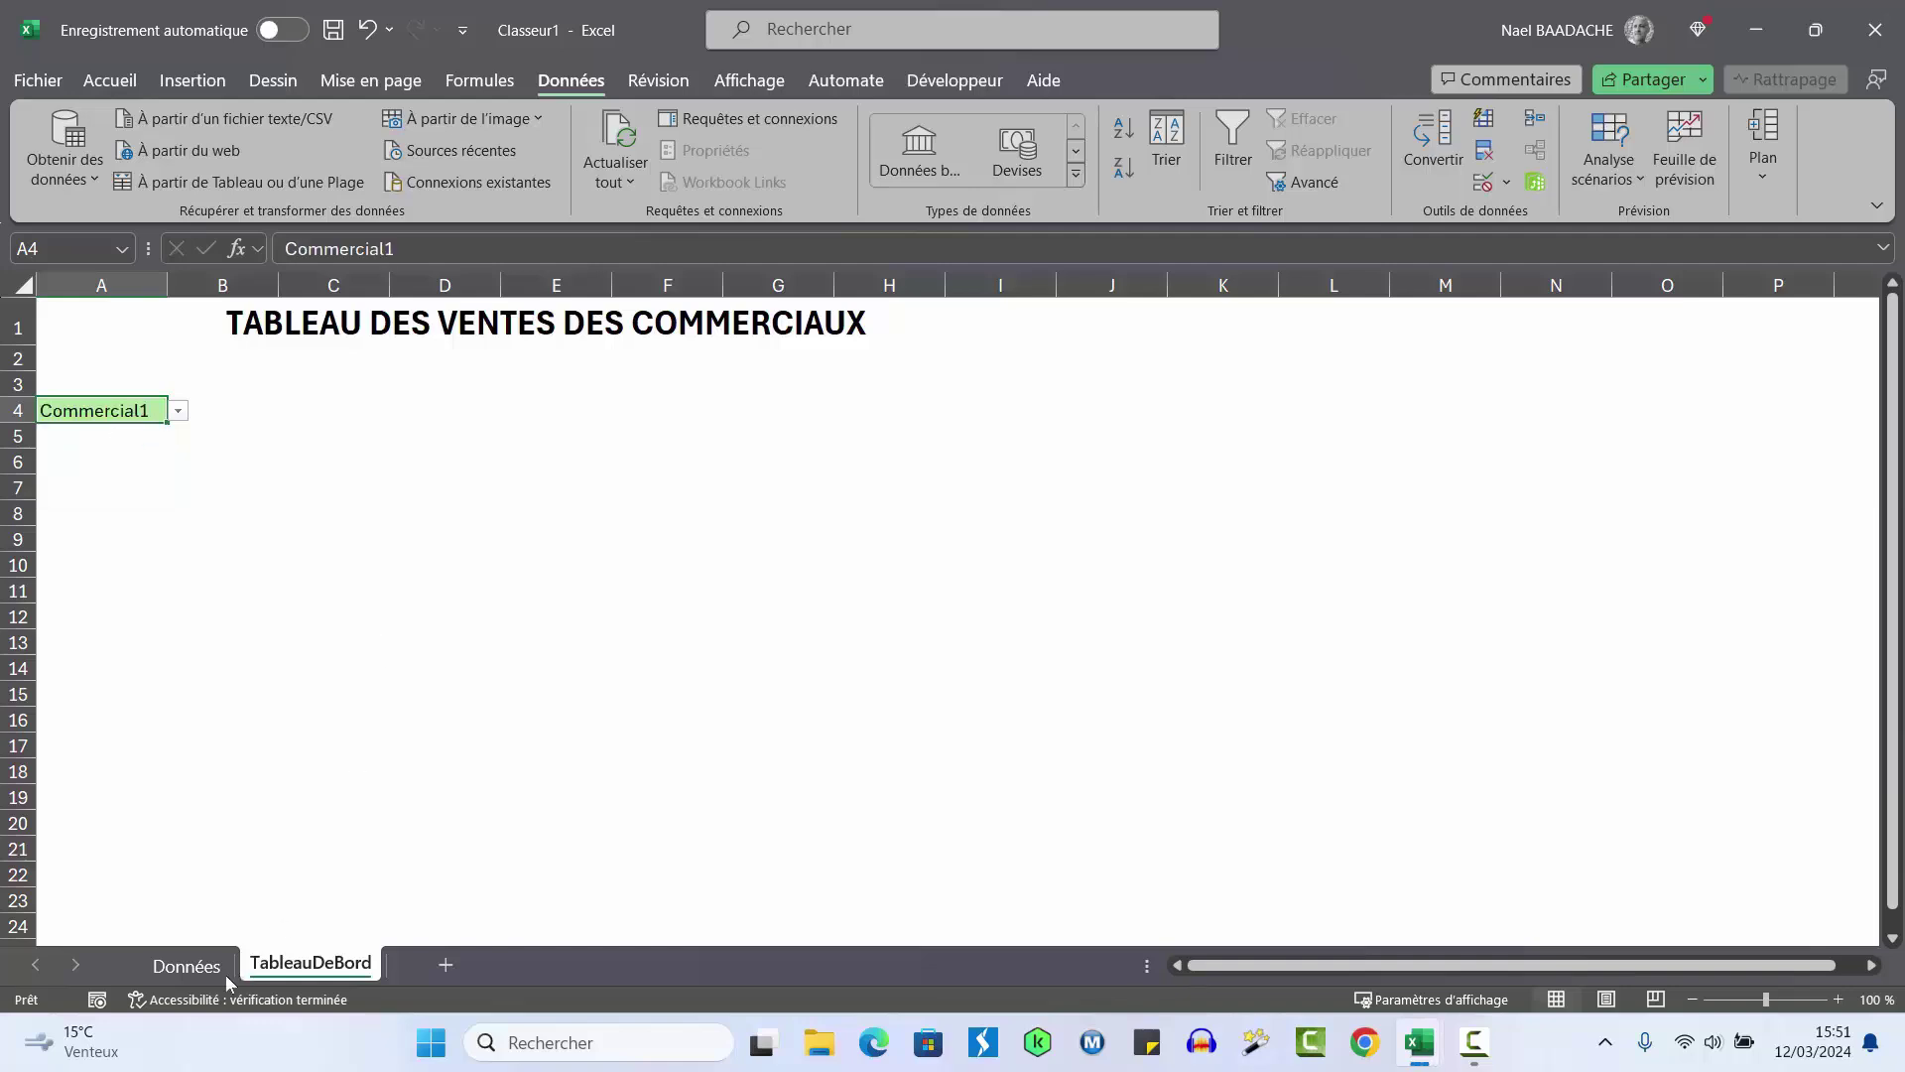
click(188, 966)
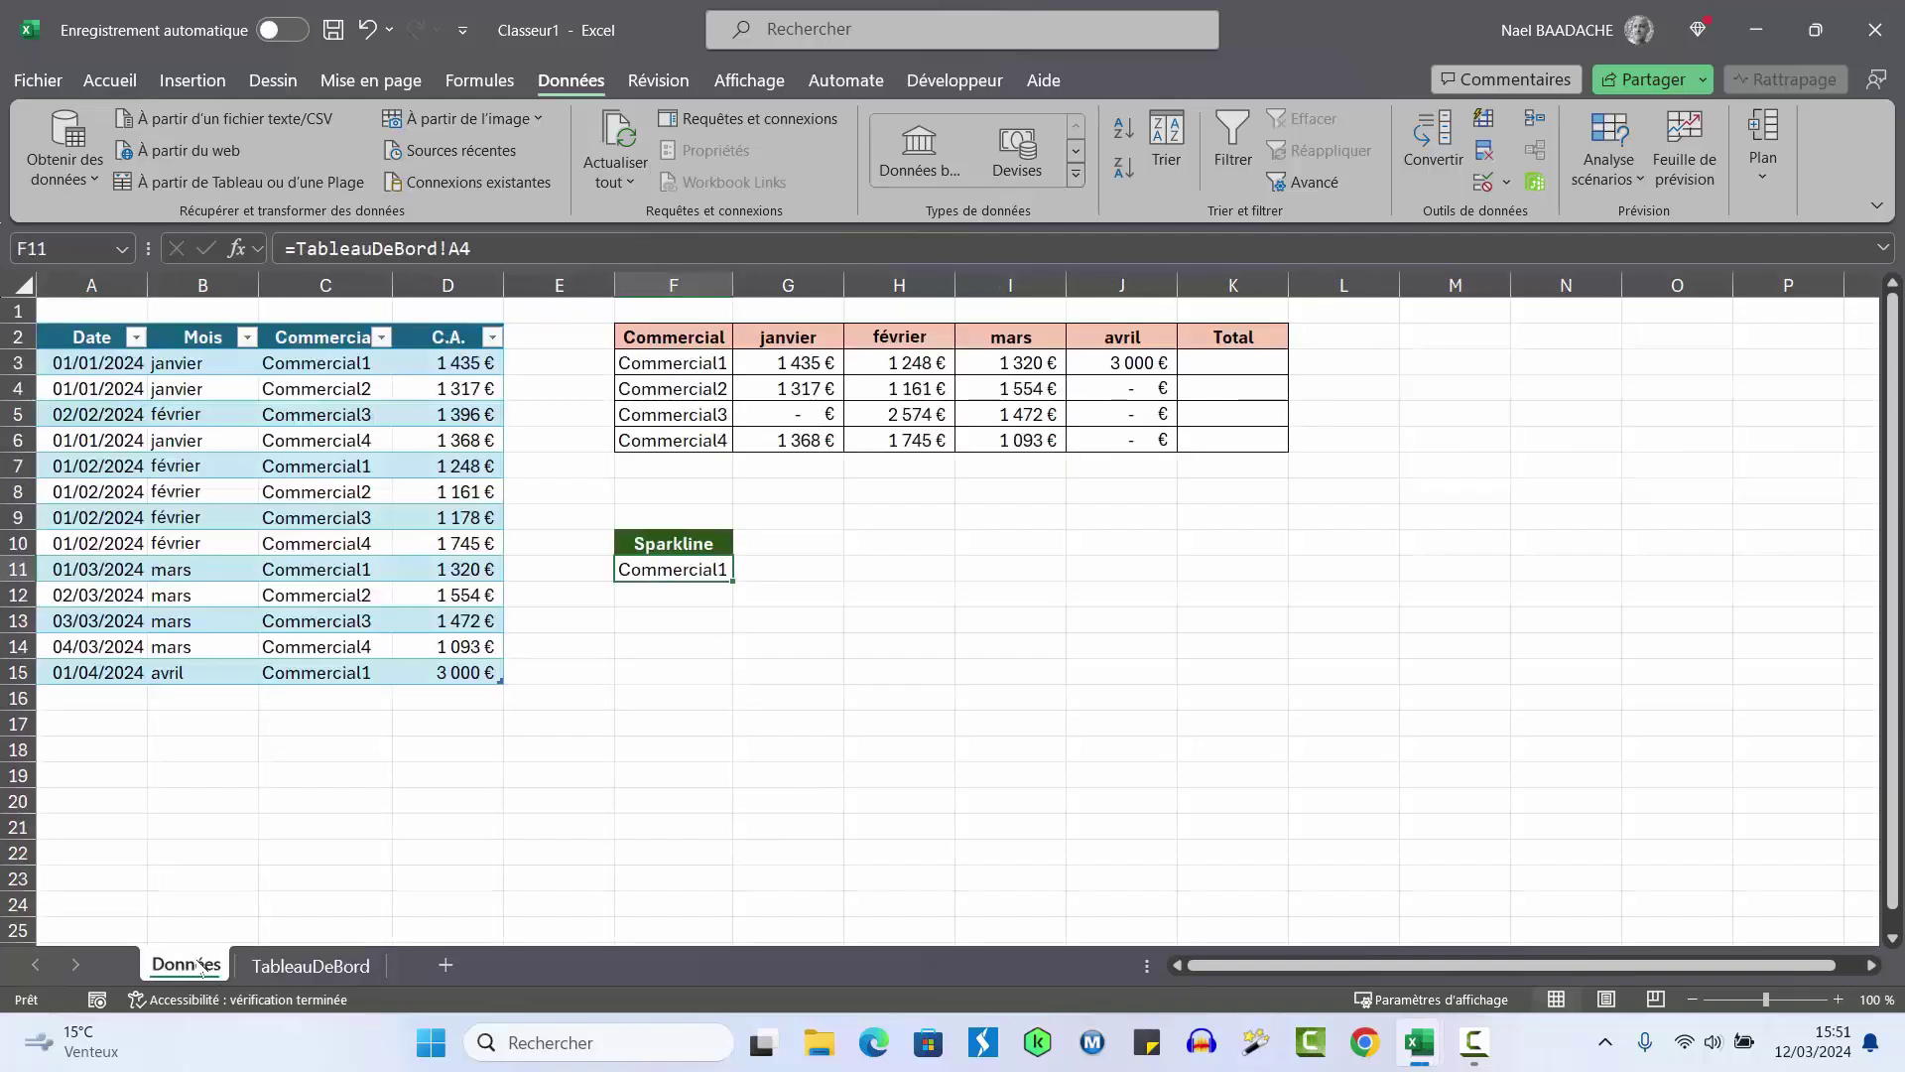
In G11 begin =INDEX( over the January values G3:G6
click(827, 571)
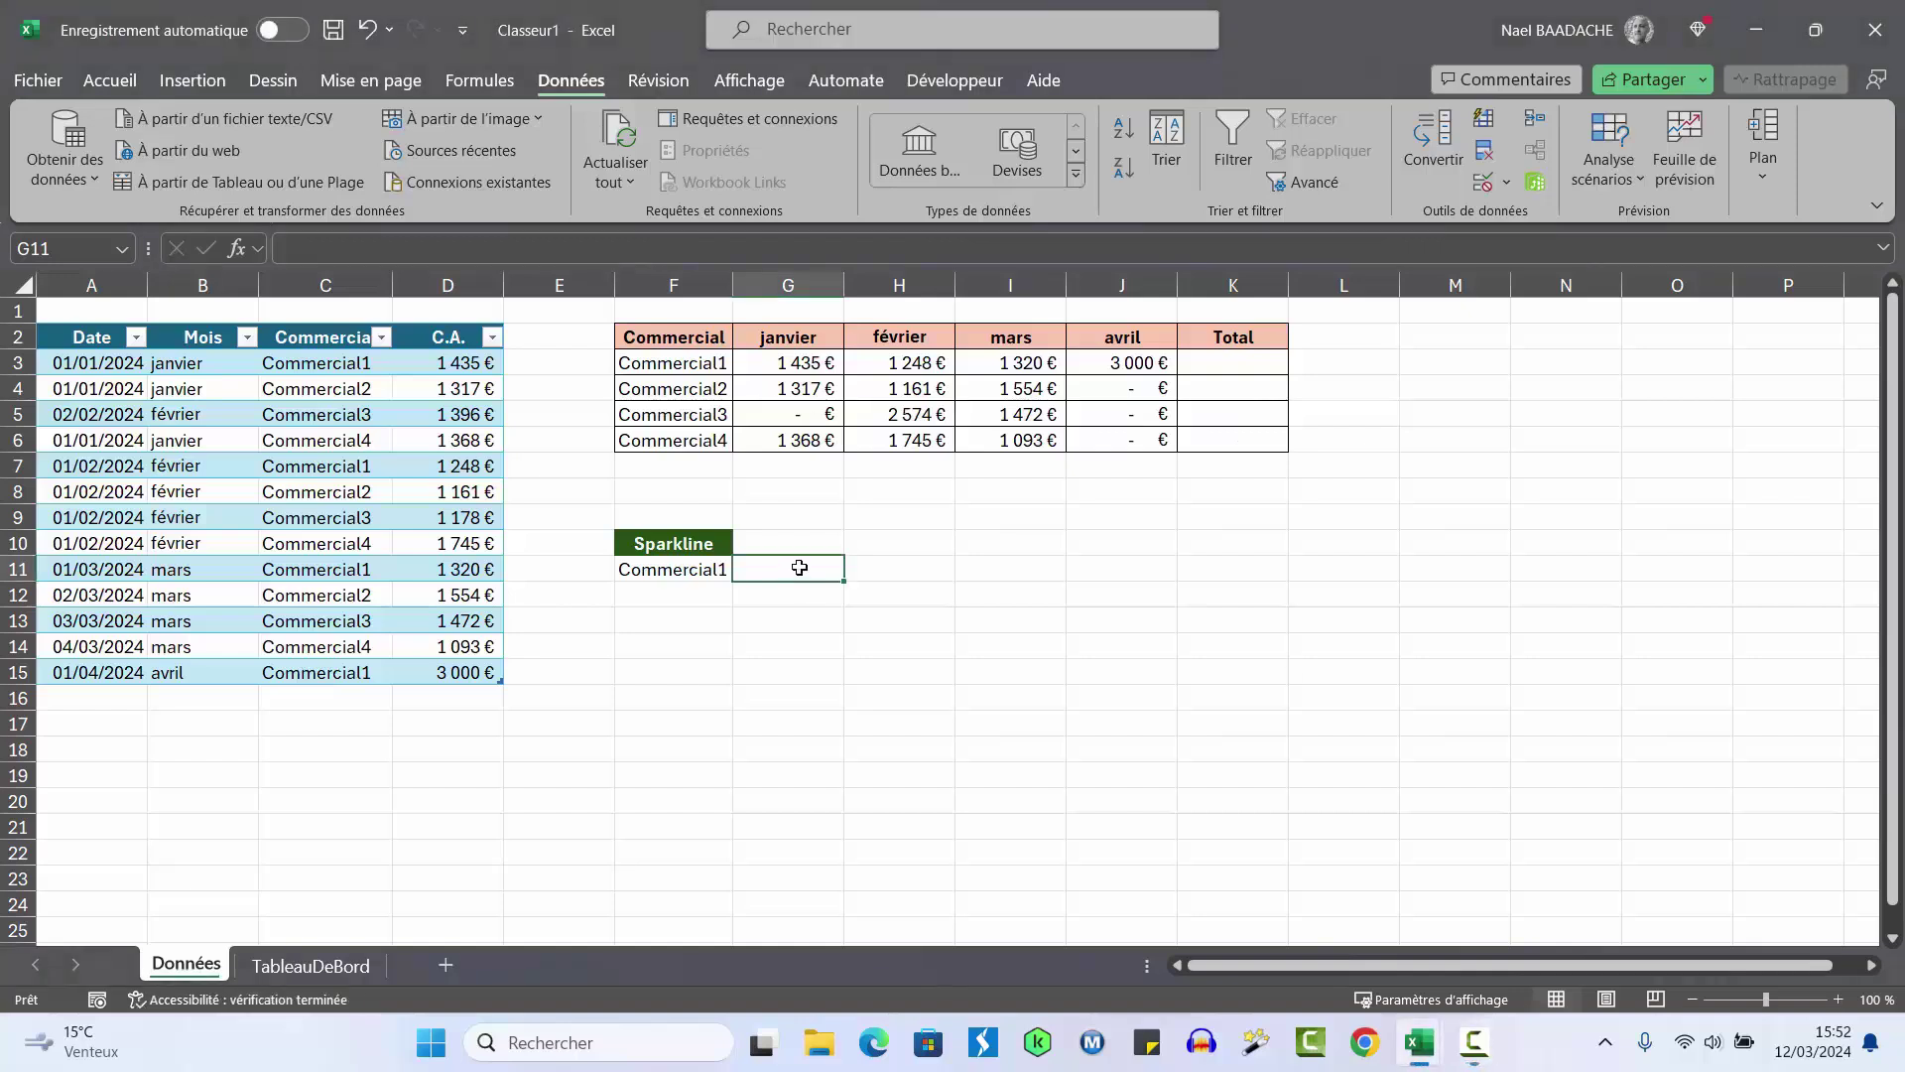
text(=index()
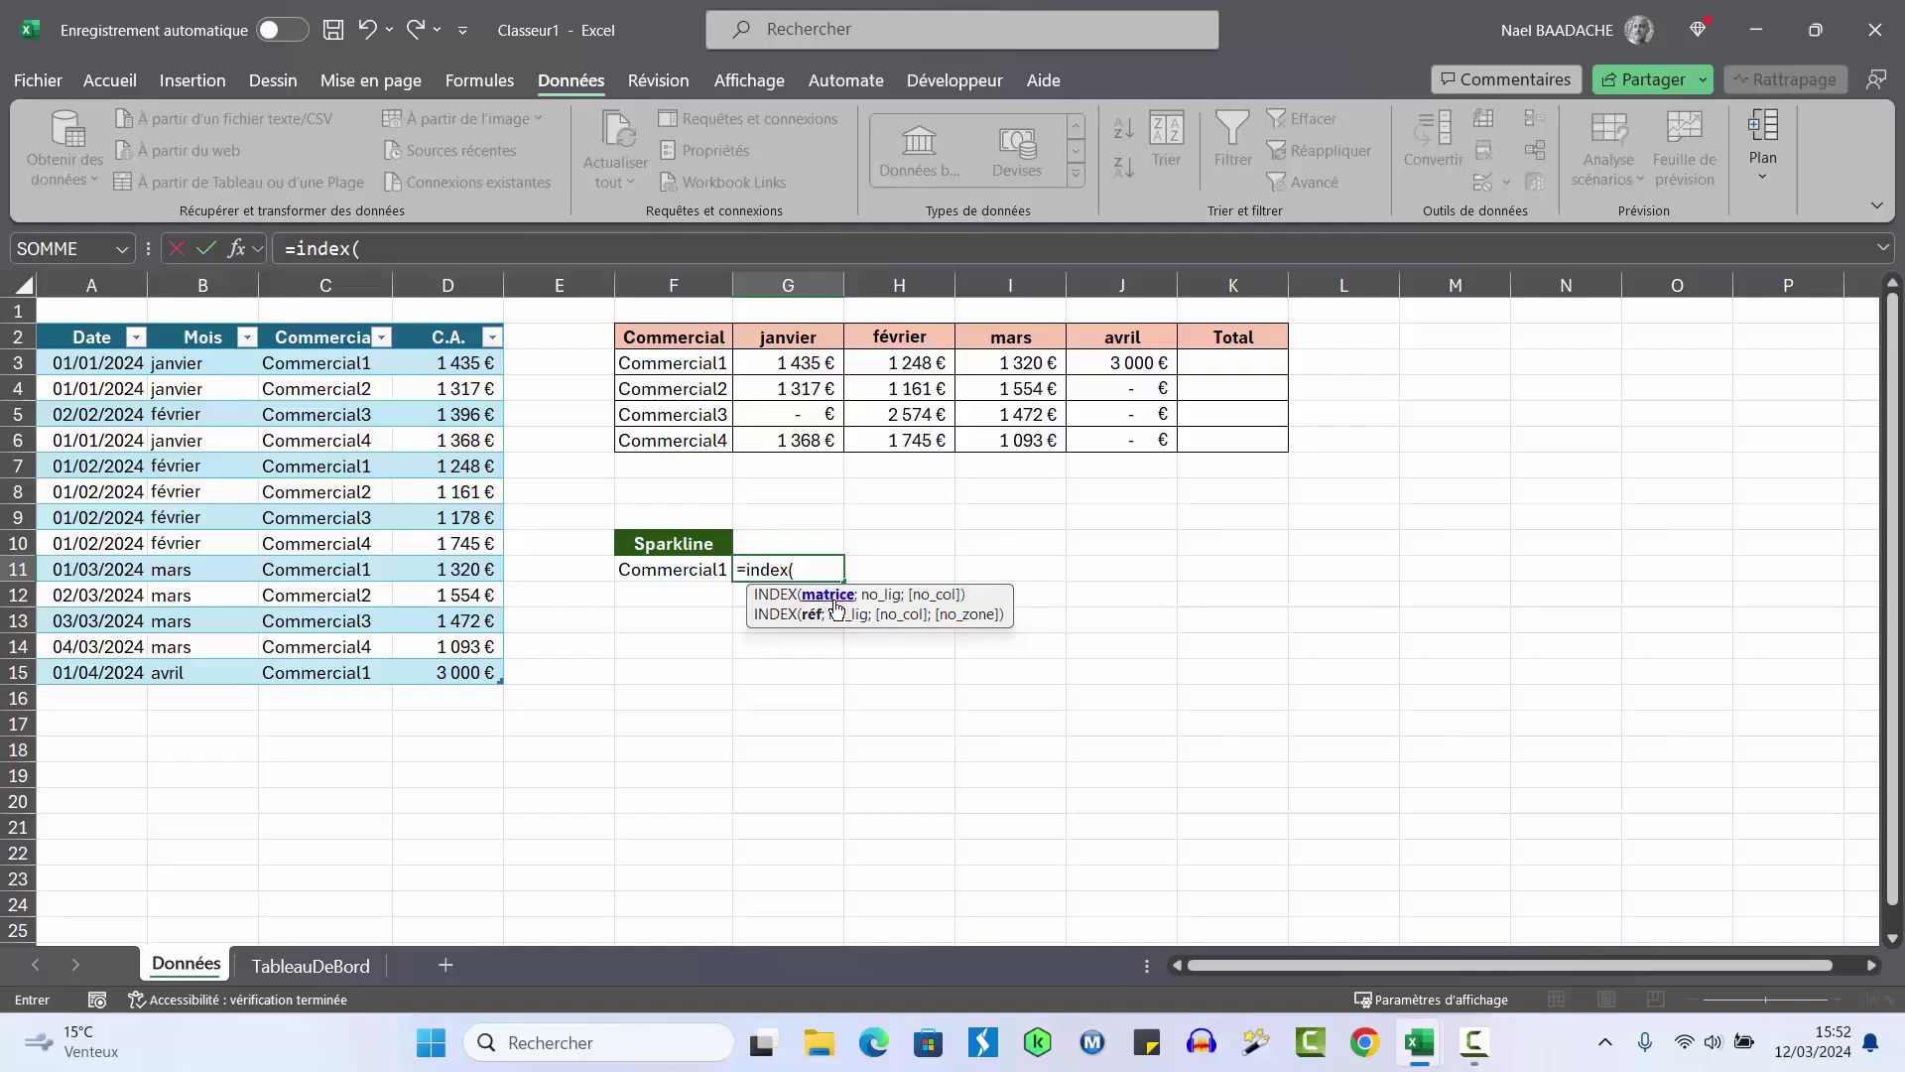
drag(806, 365, 779, 439)
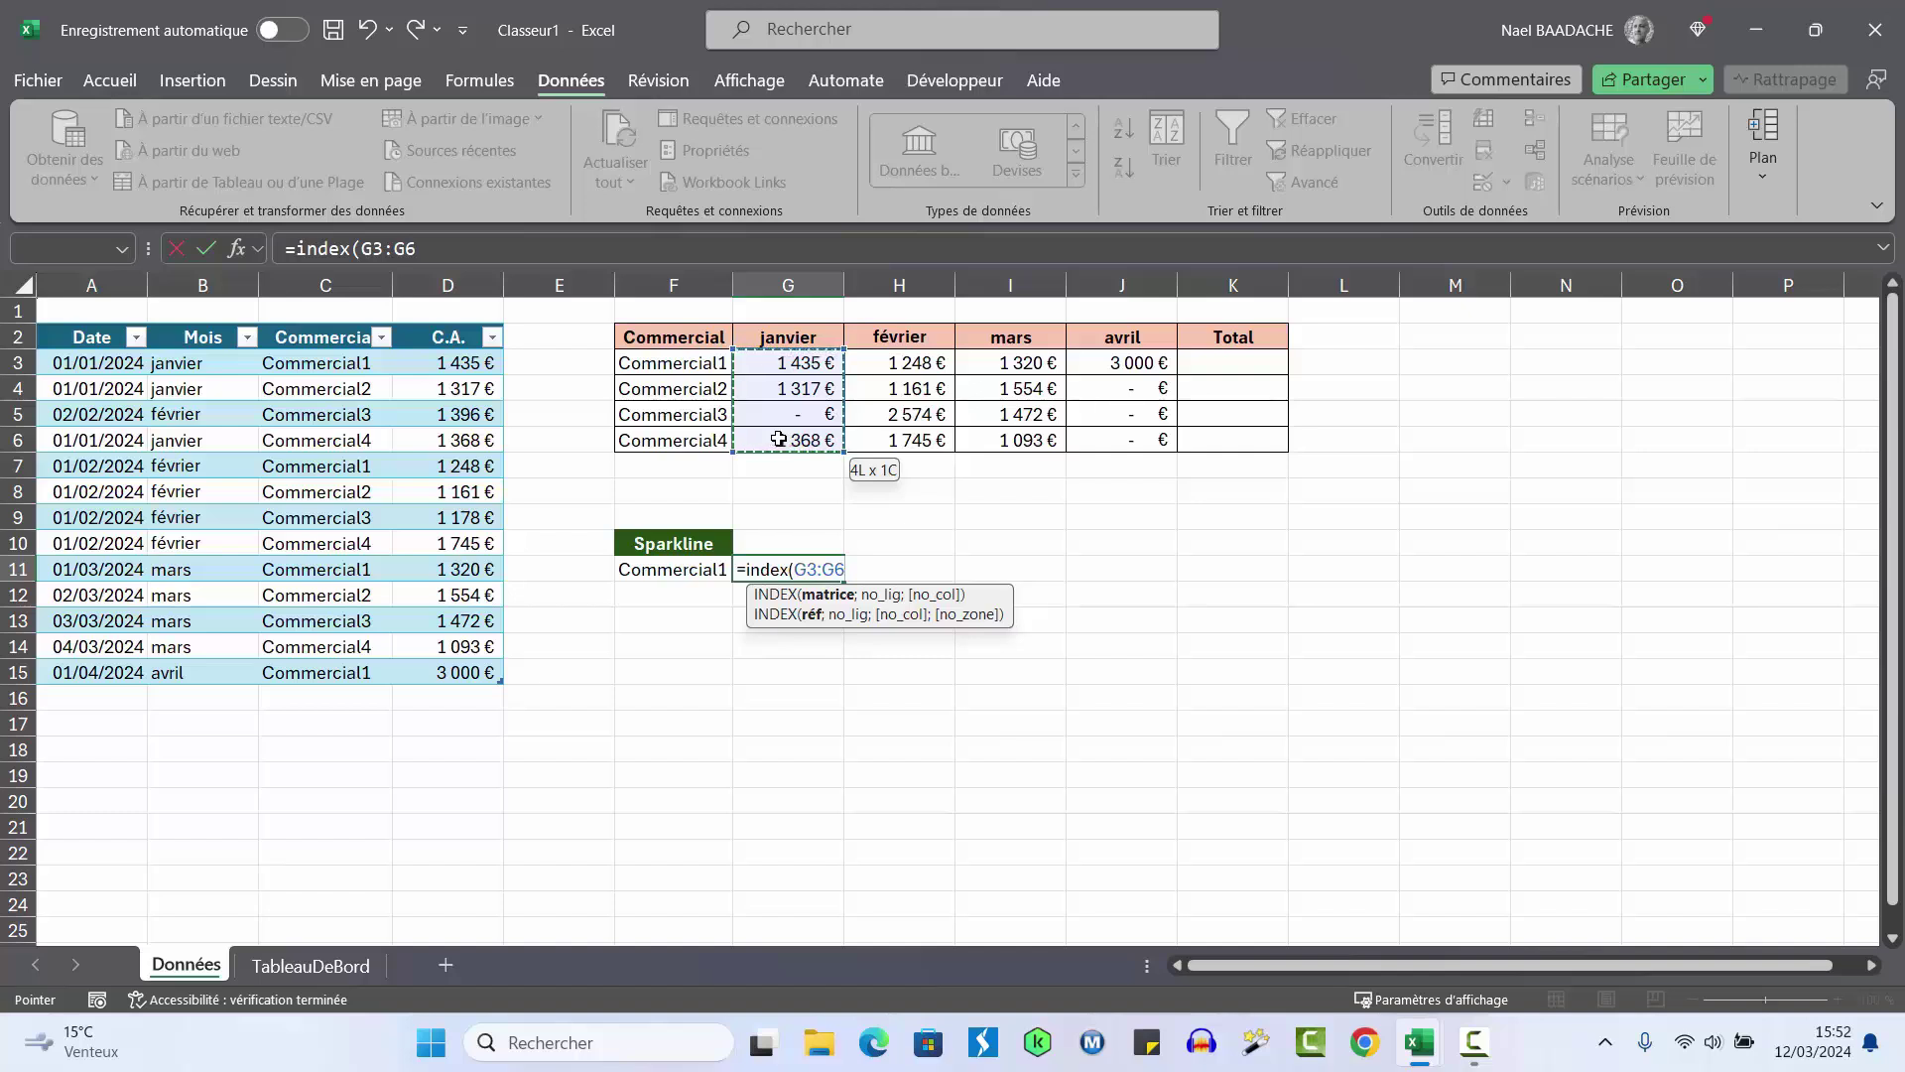
drag(778, 440, 780, 440)
text(;)
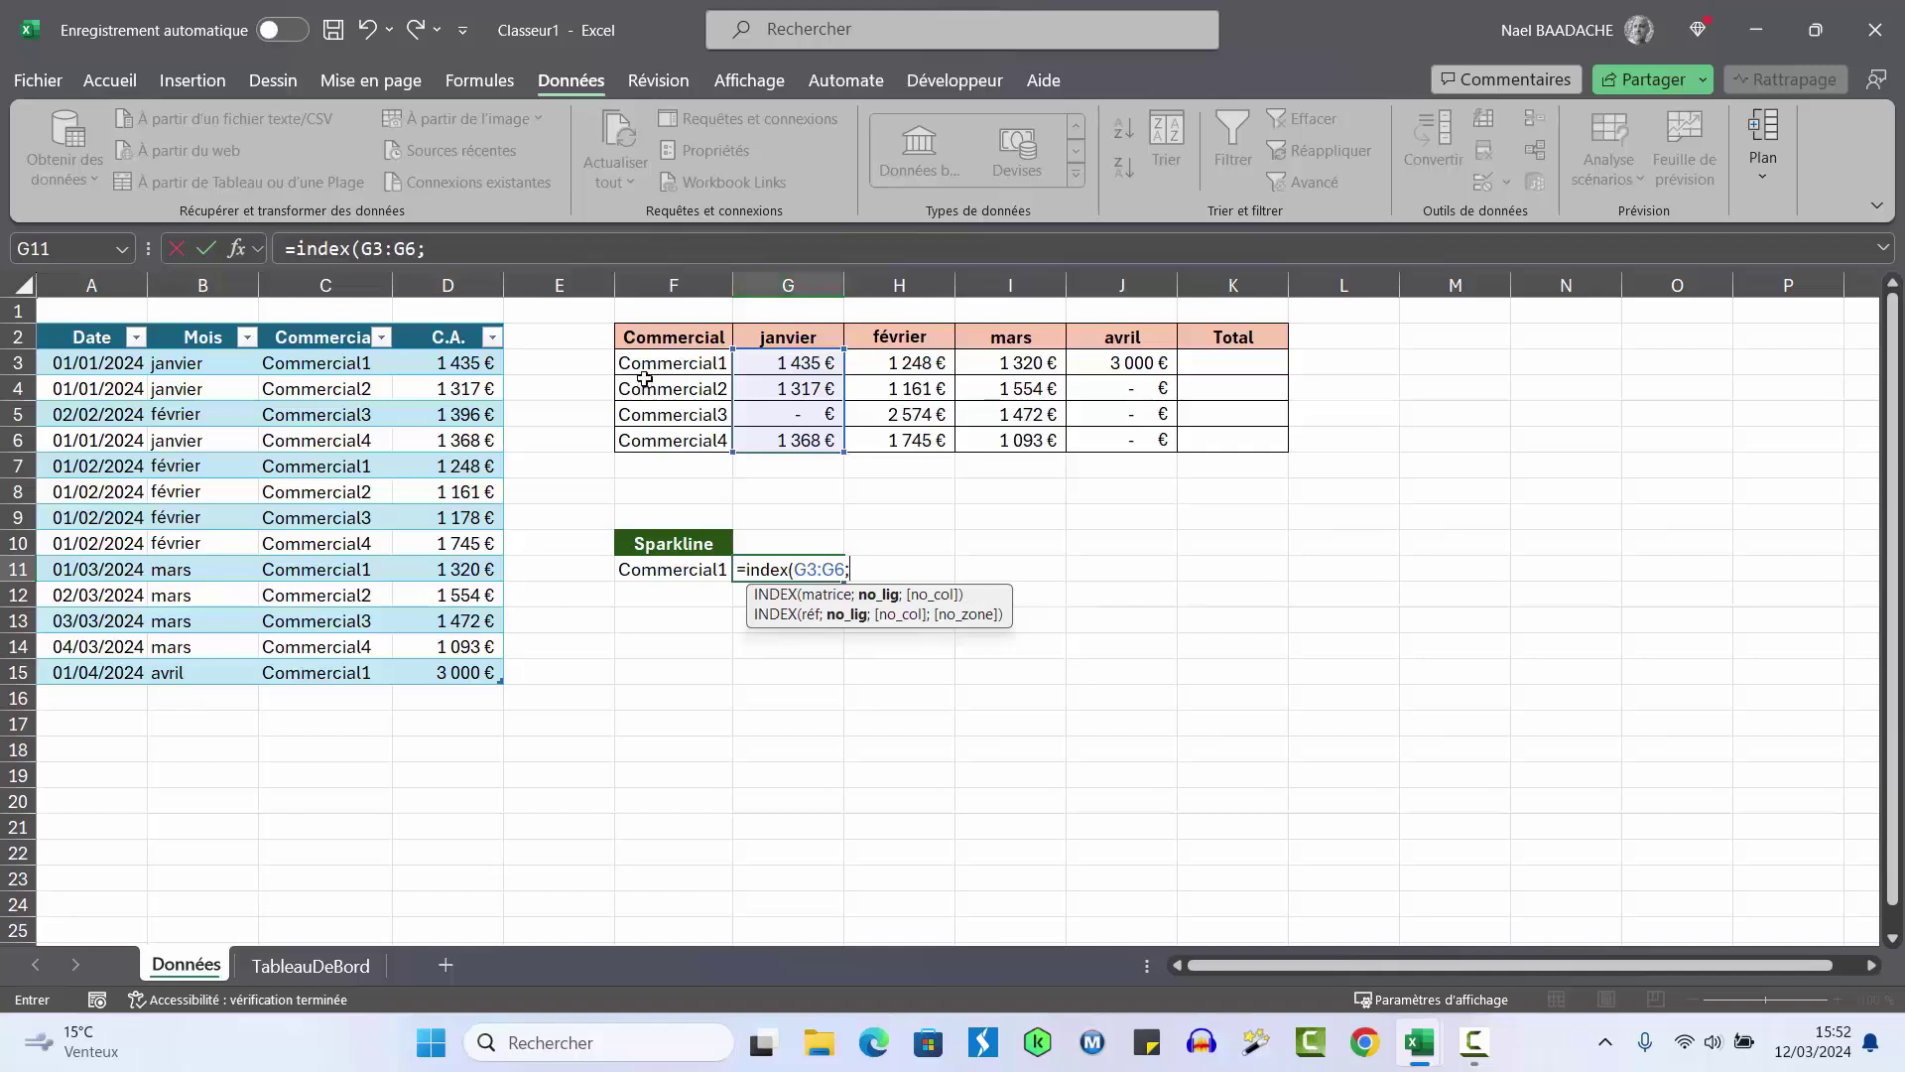
Add EQUIV($F$11;$F$3:$F$6;0) to match the salesperson named in F11
text(equi)
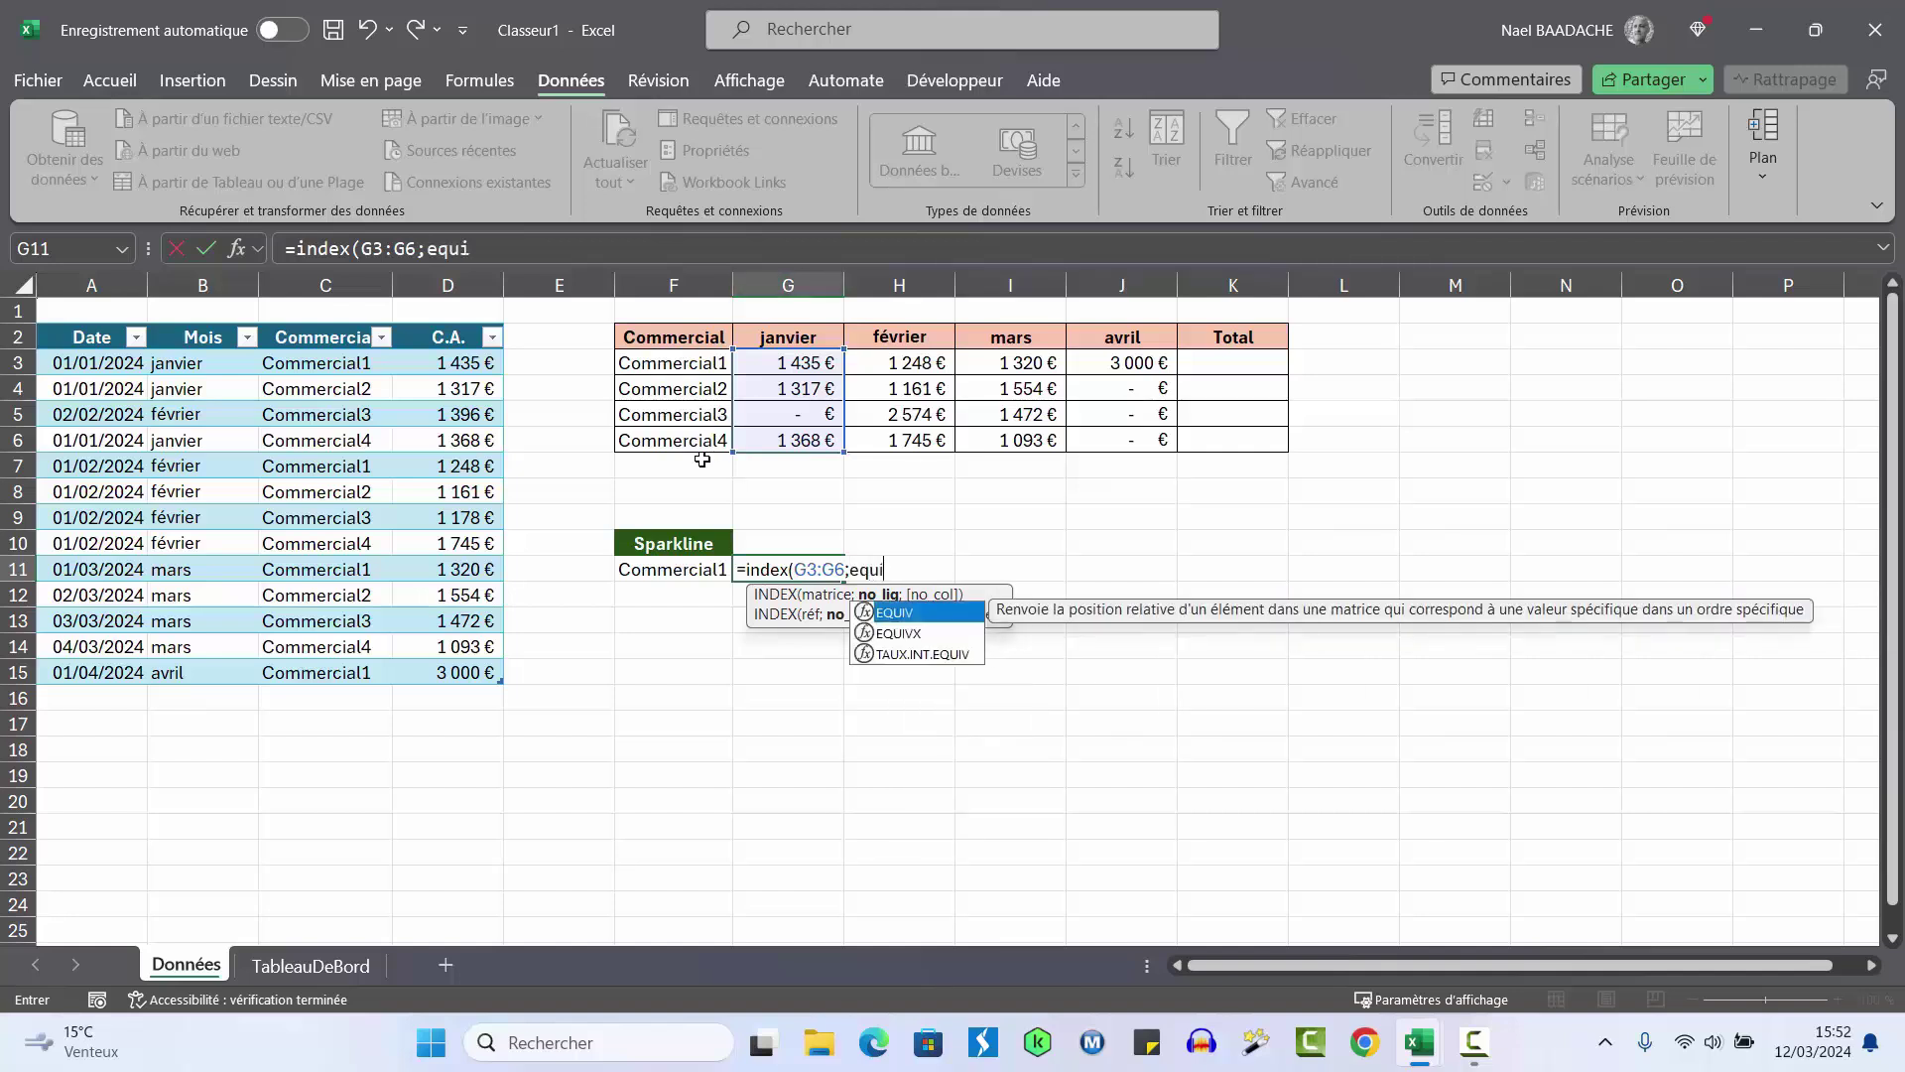
text(v()
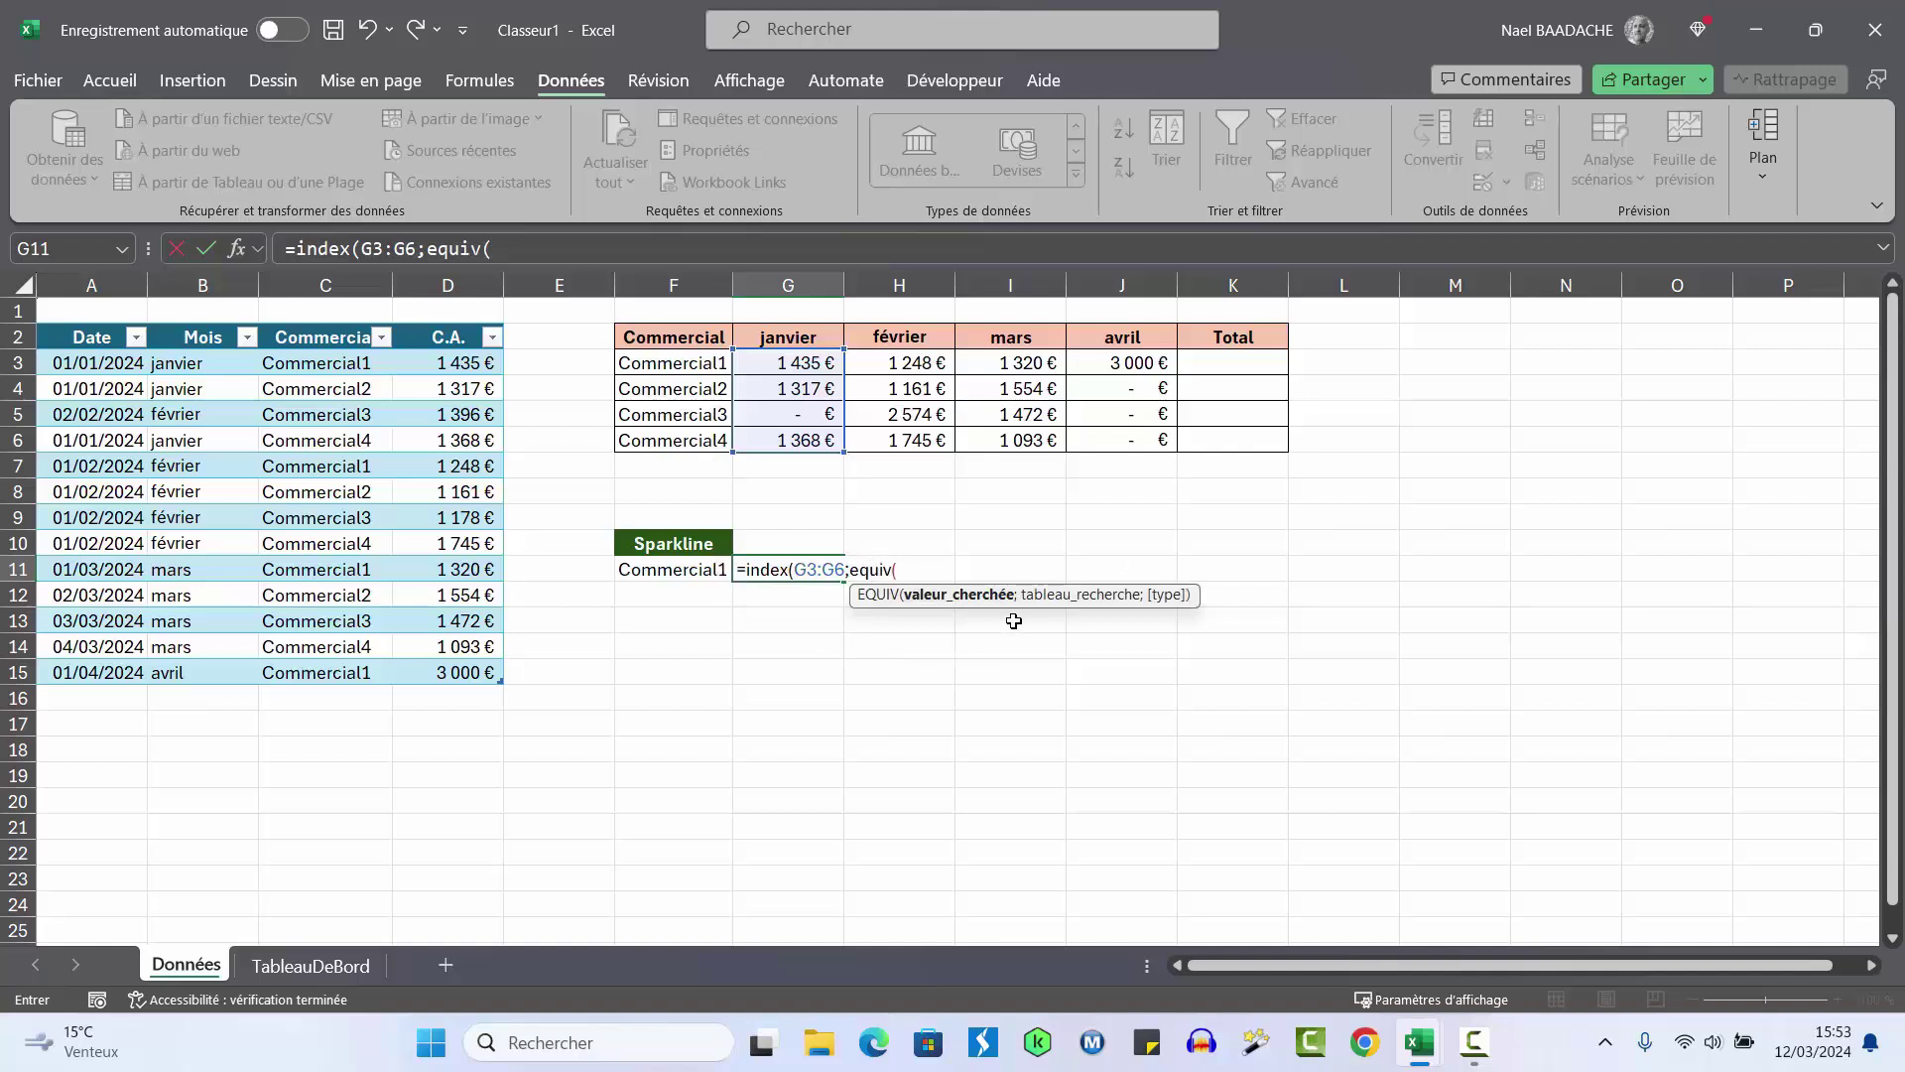
click(692, 571)
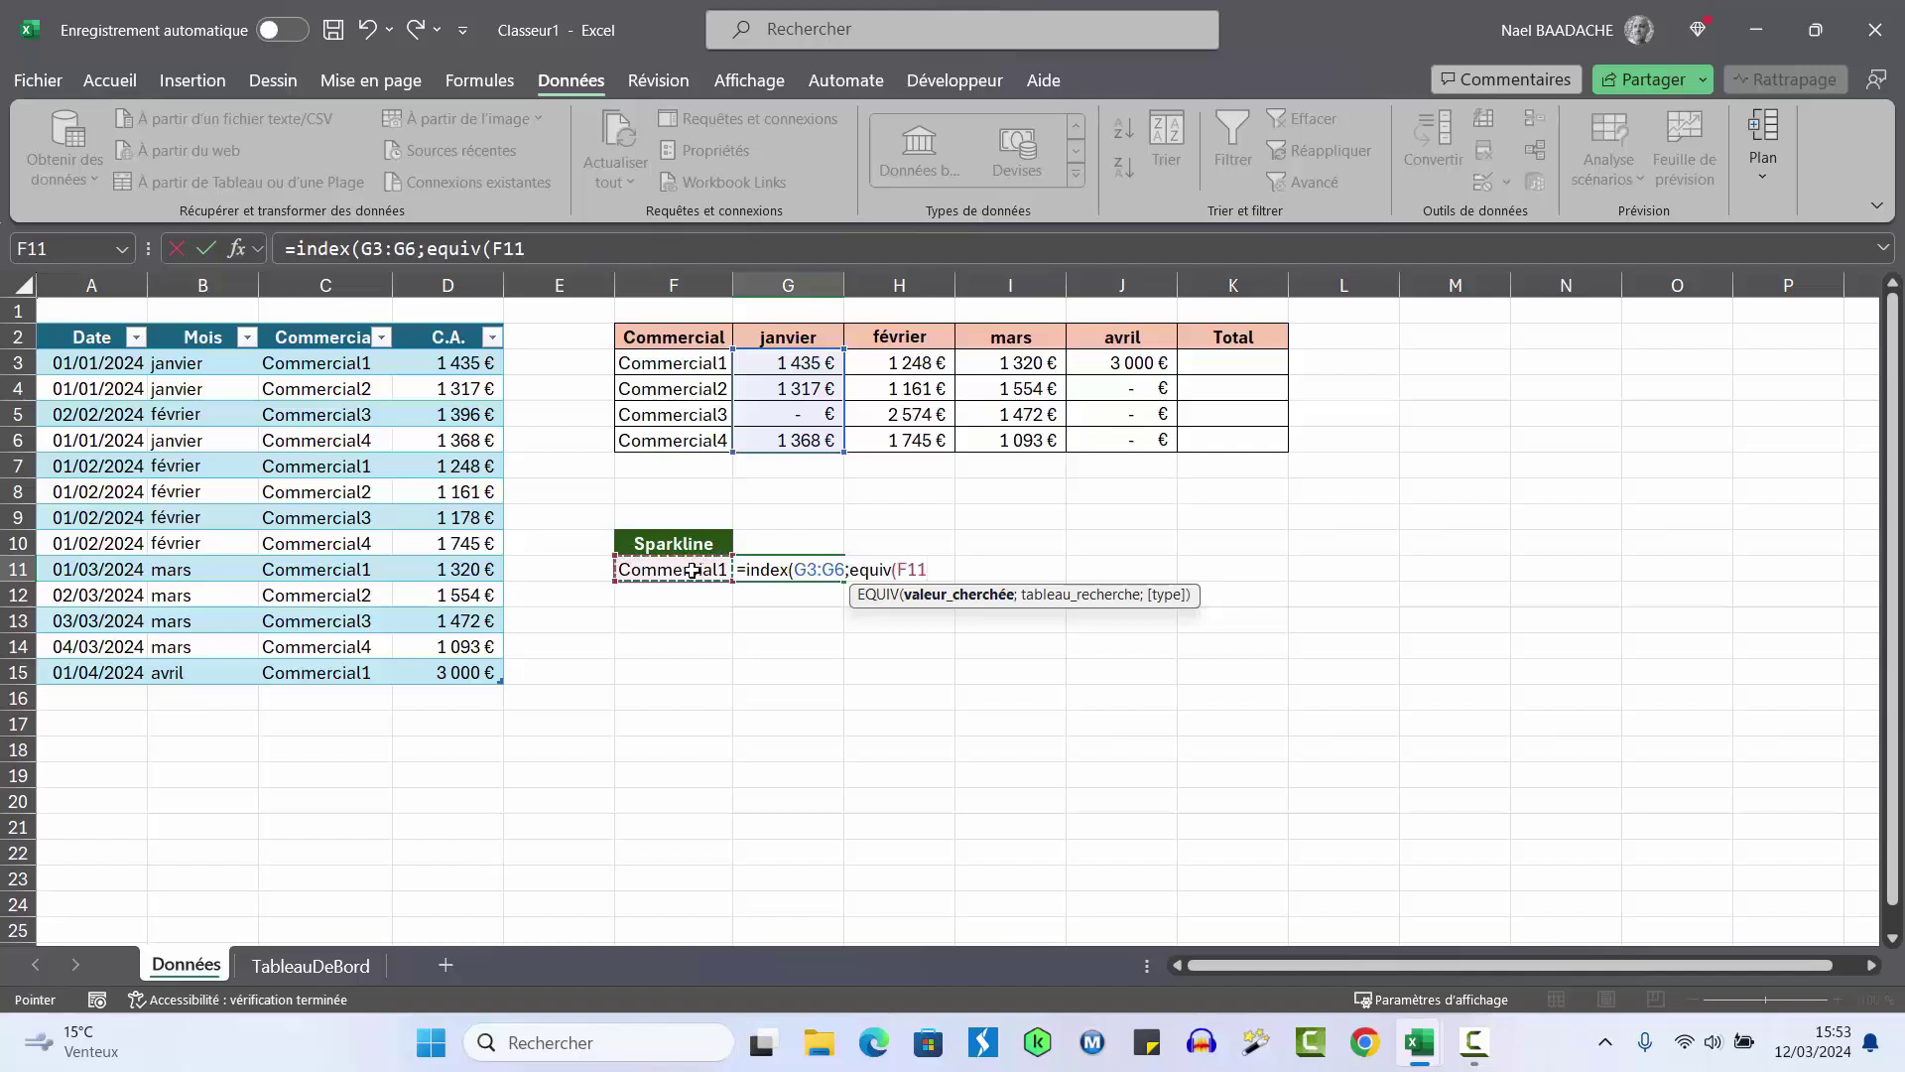
key(F4)
text($F$11;)
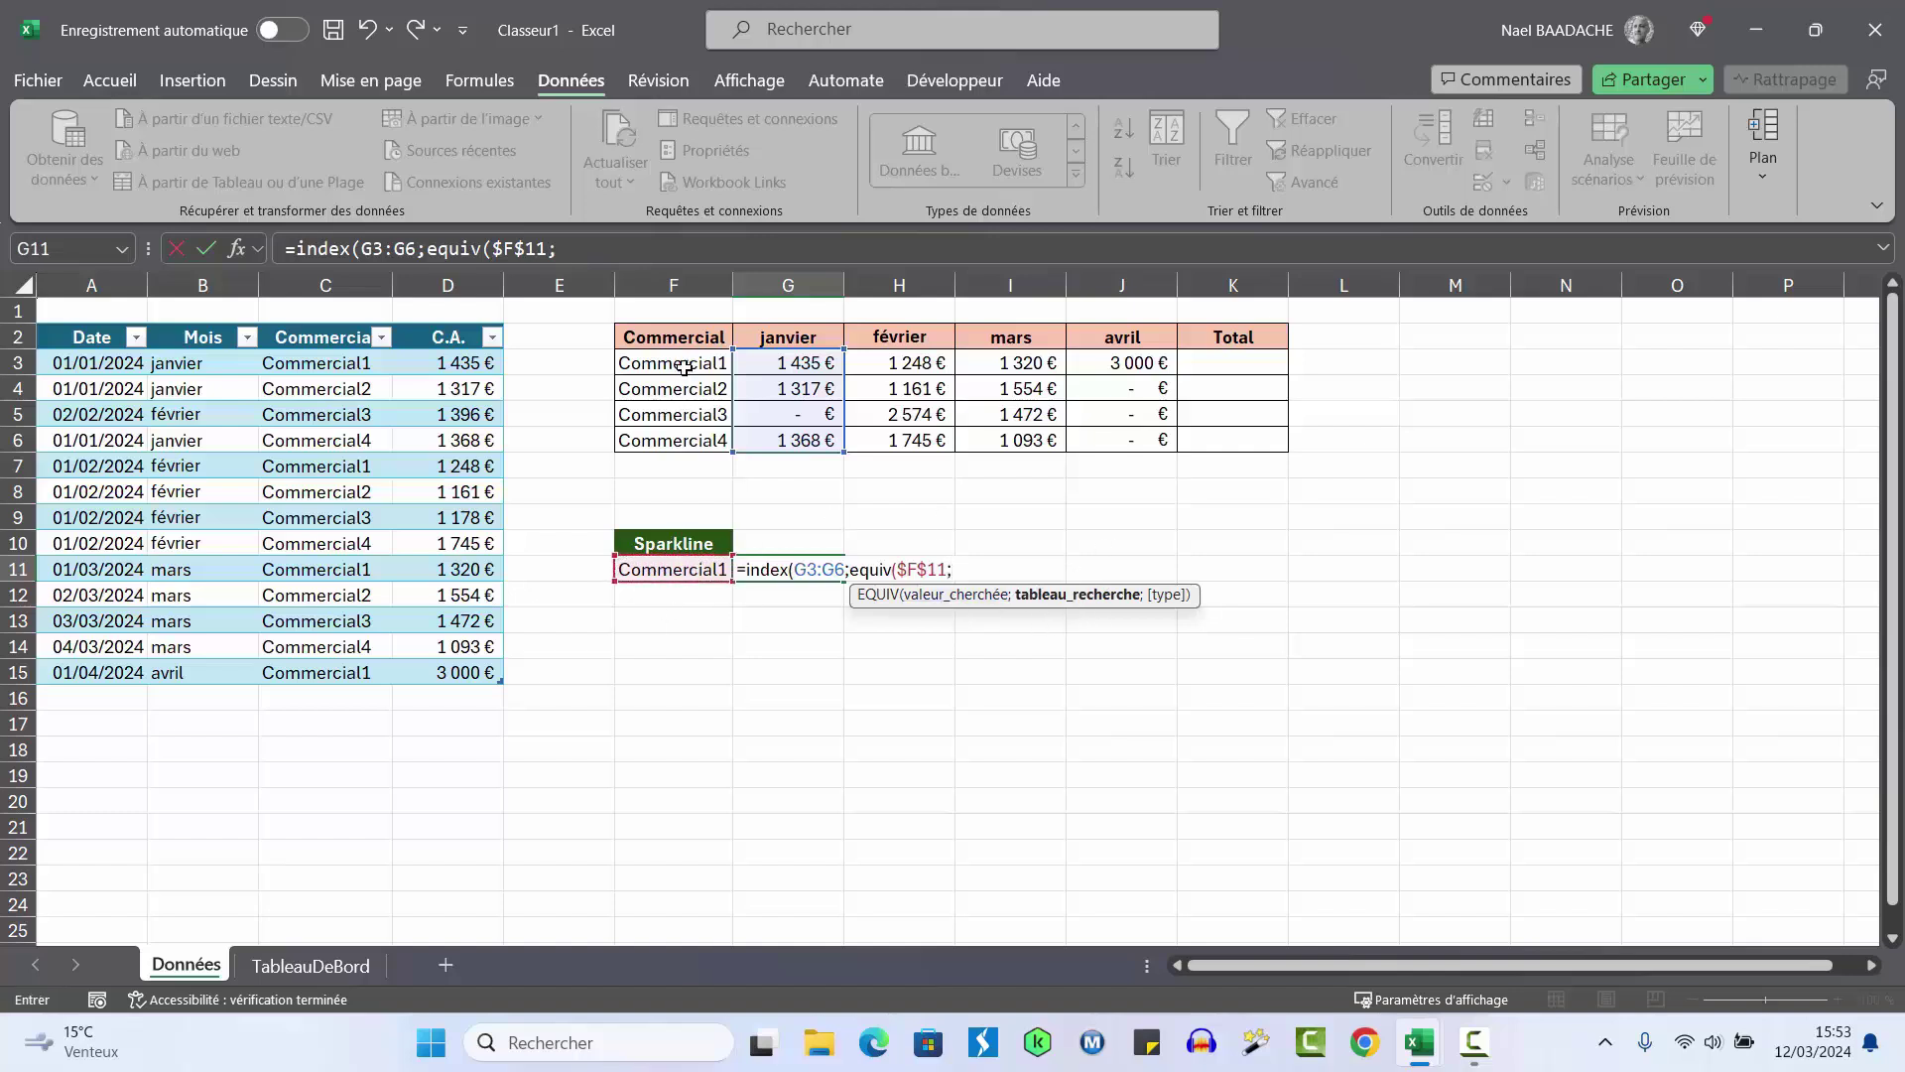
drag(684, 367, 685, 439)
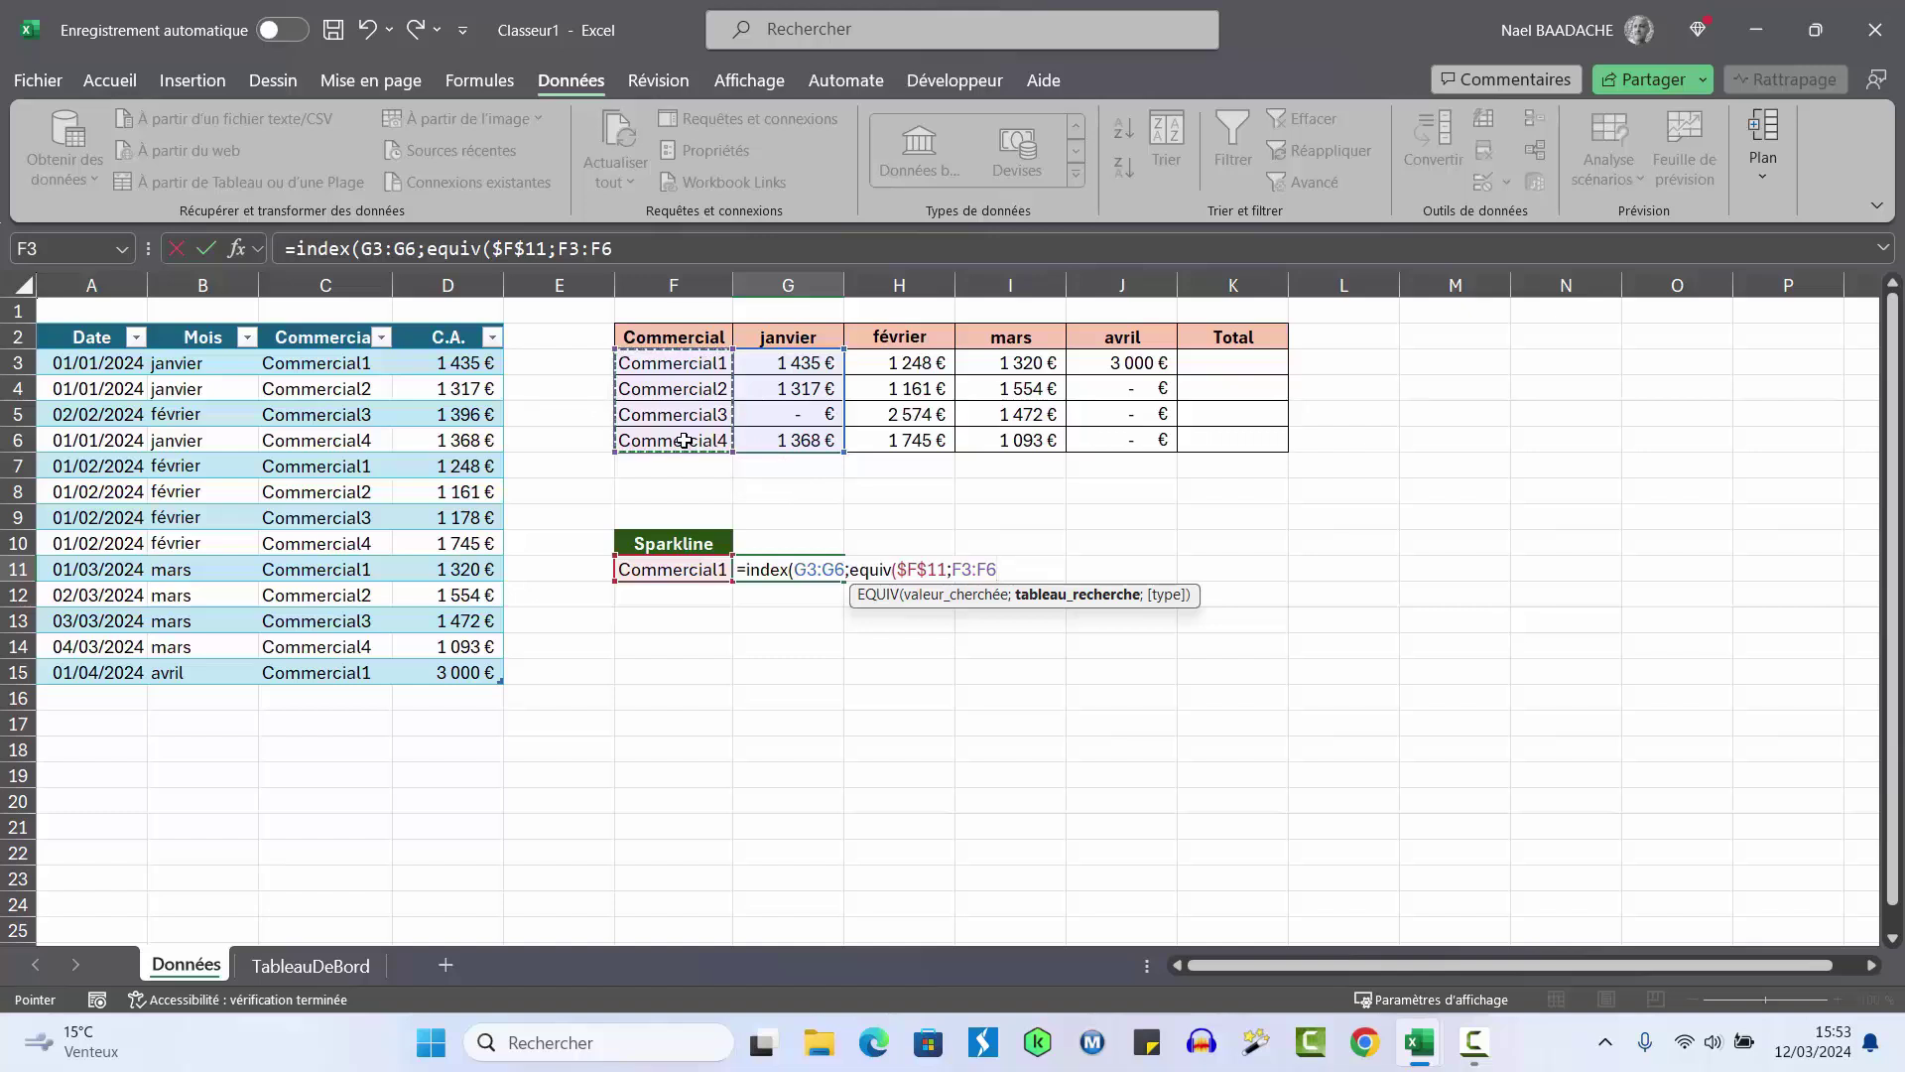
key(F4)
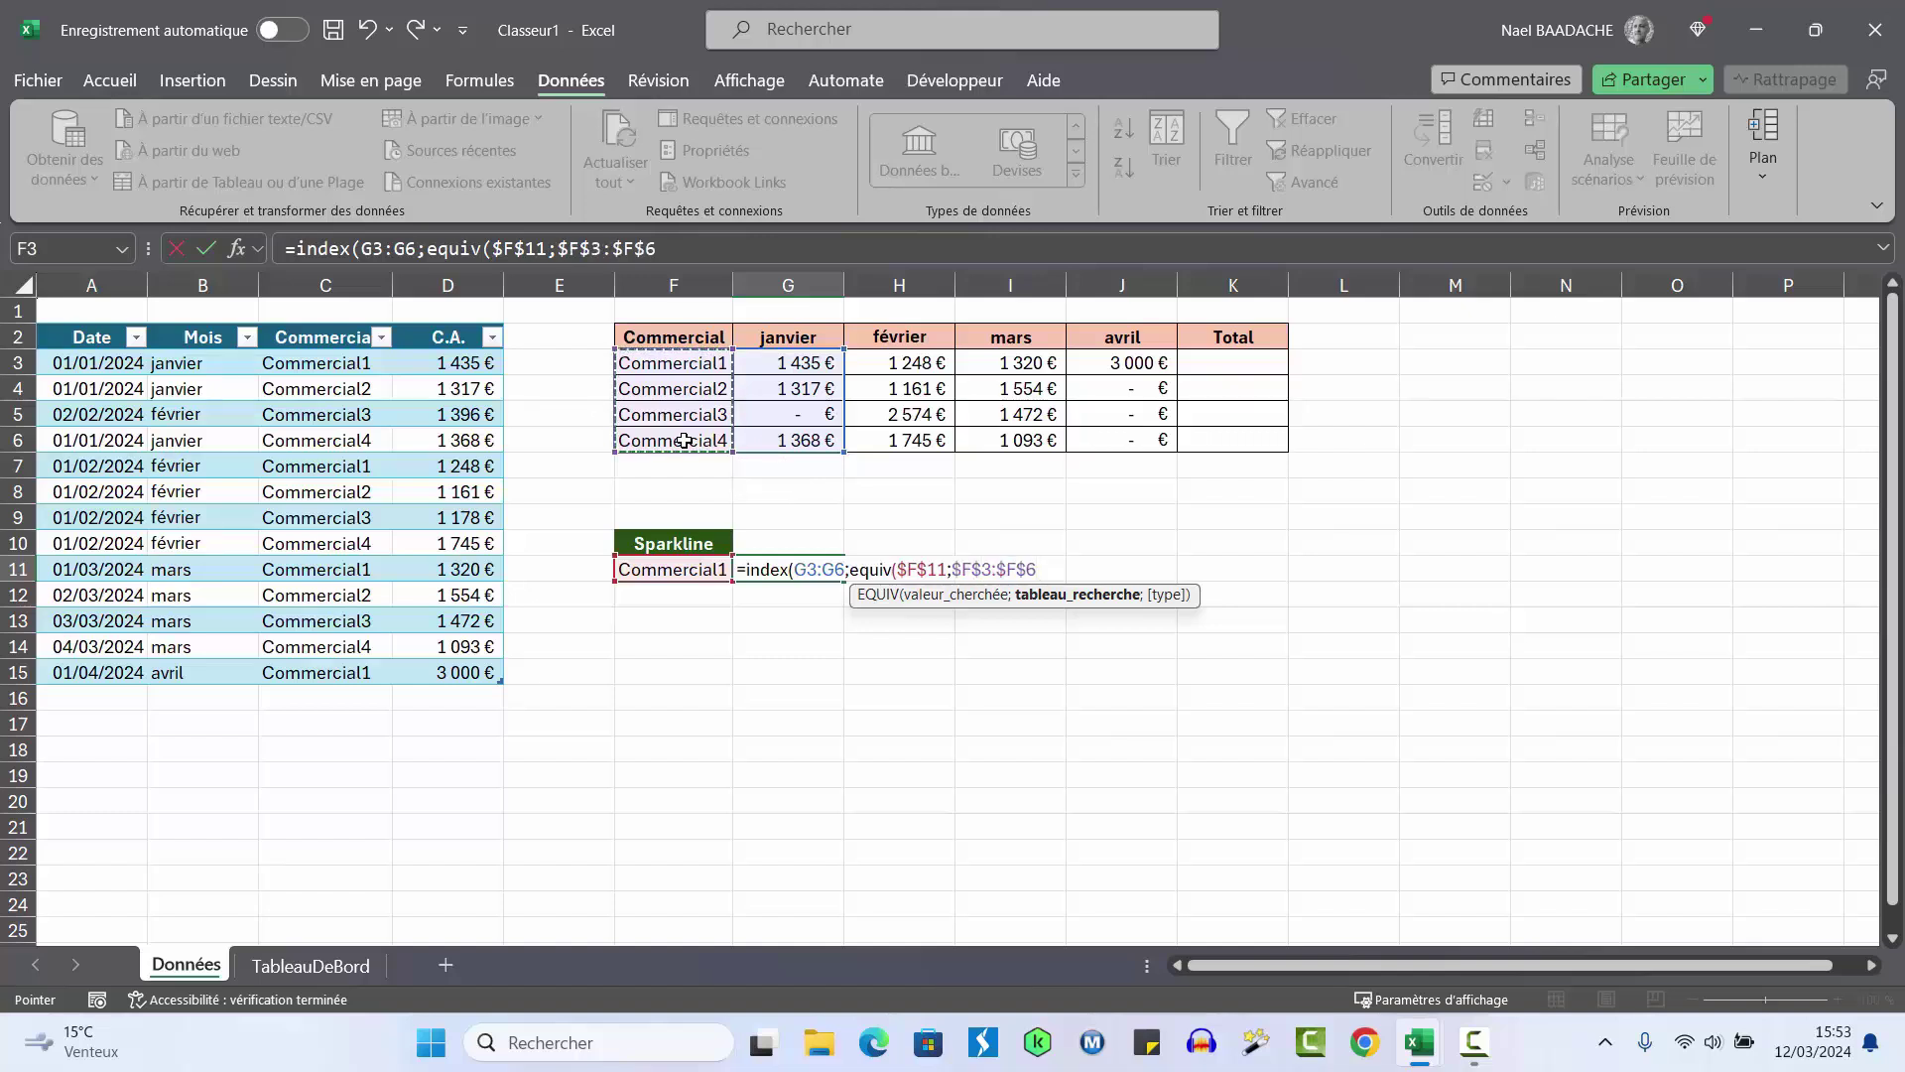
text(;)
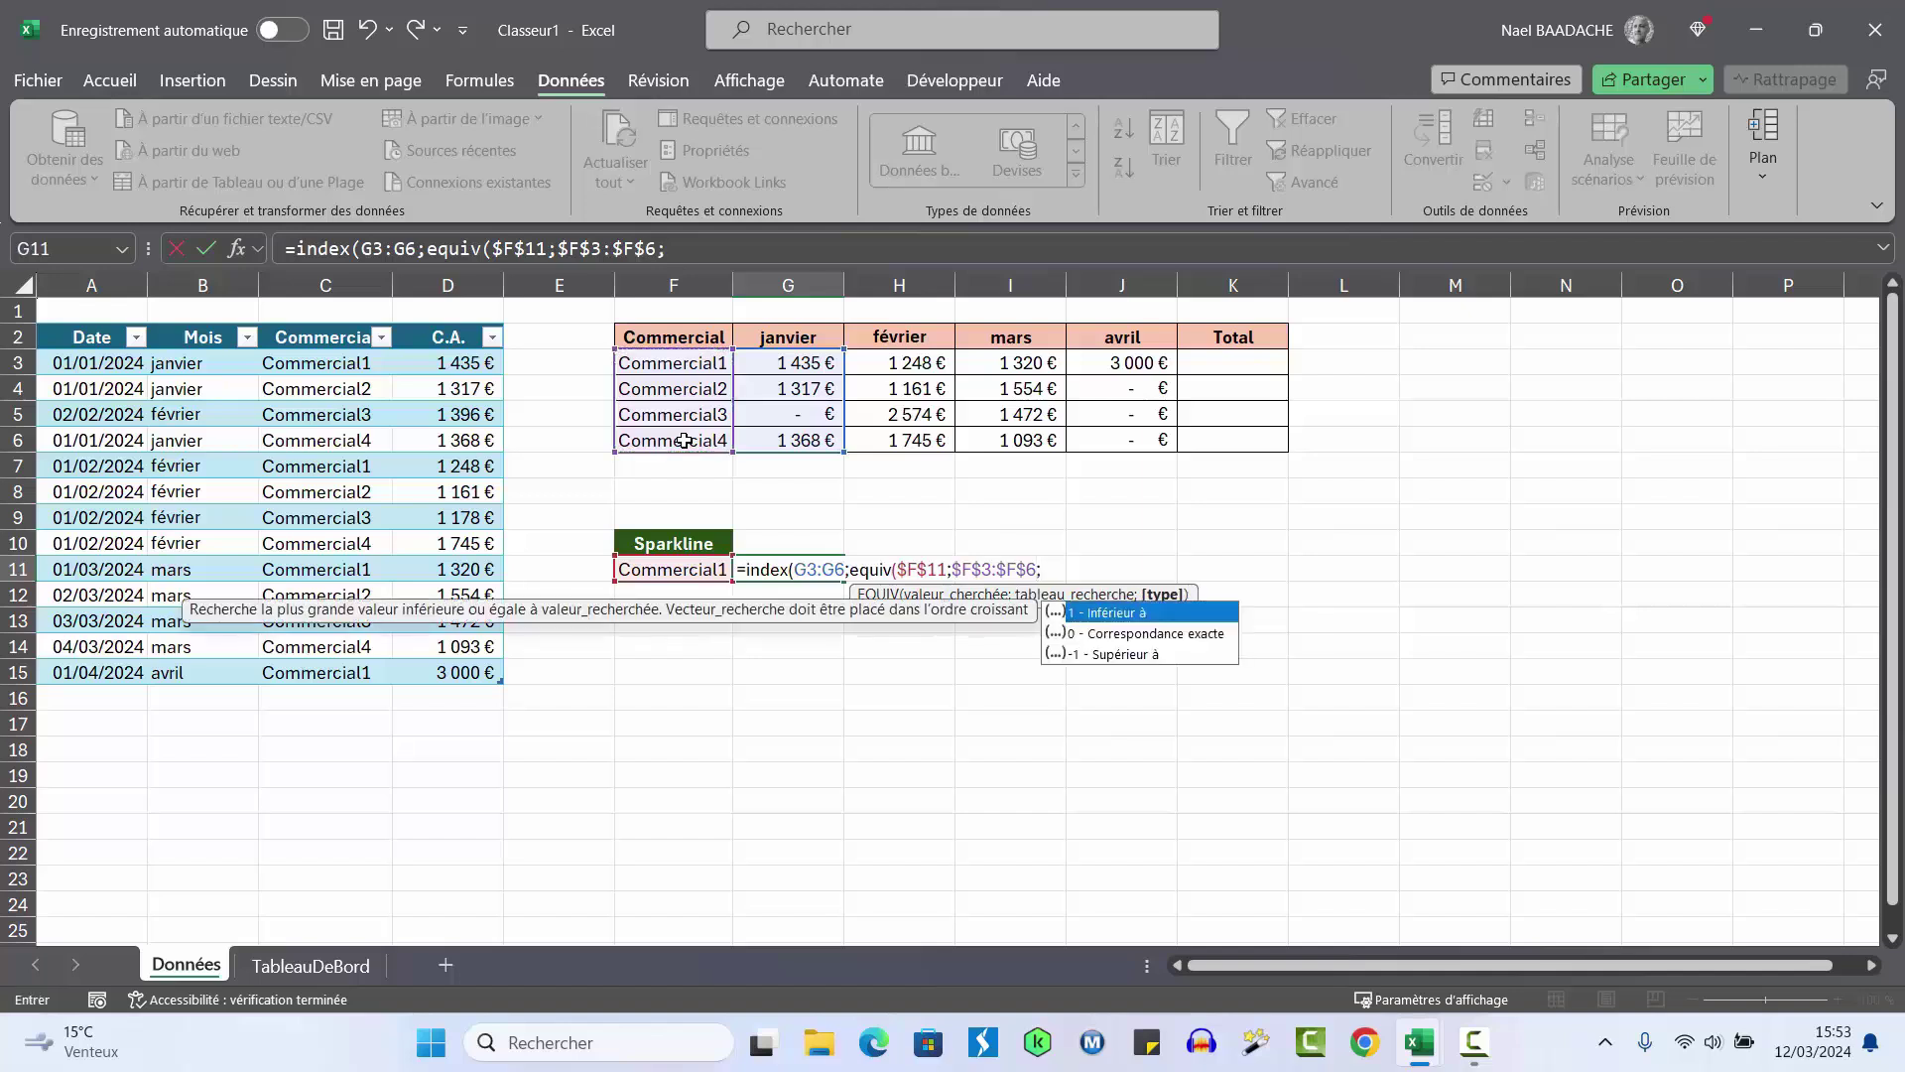
text(0)
click(1096, 564)
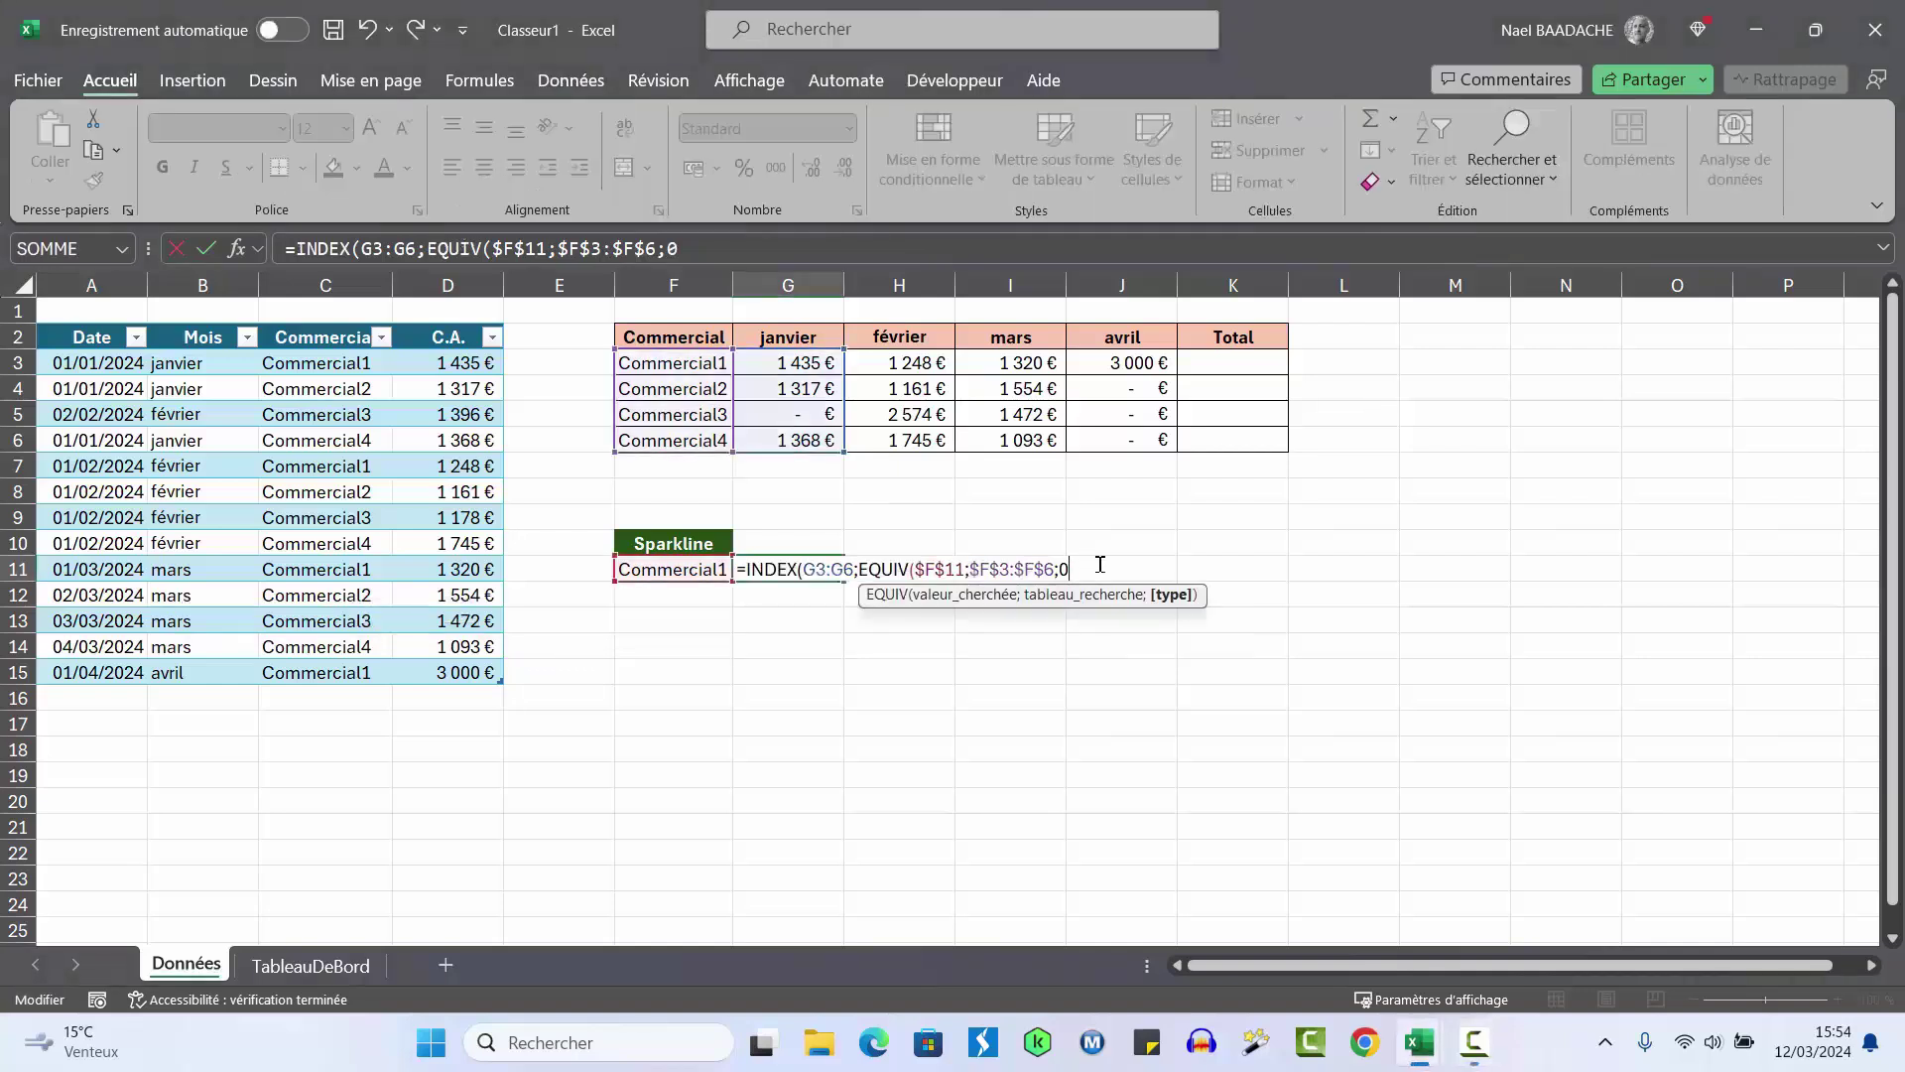
Close and confirm the G11 lookup formula, then fill it across to J11
text()))
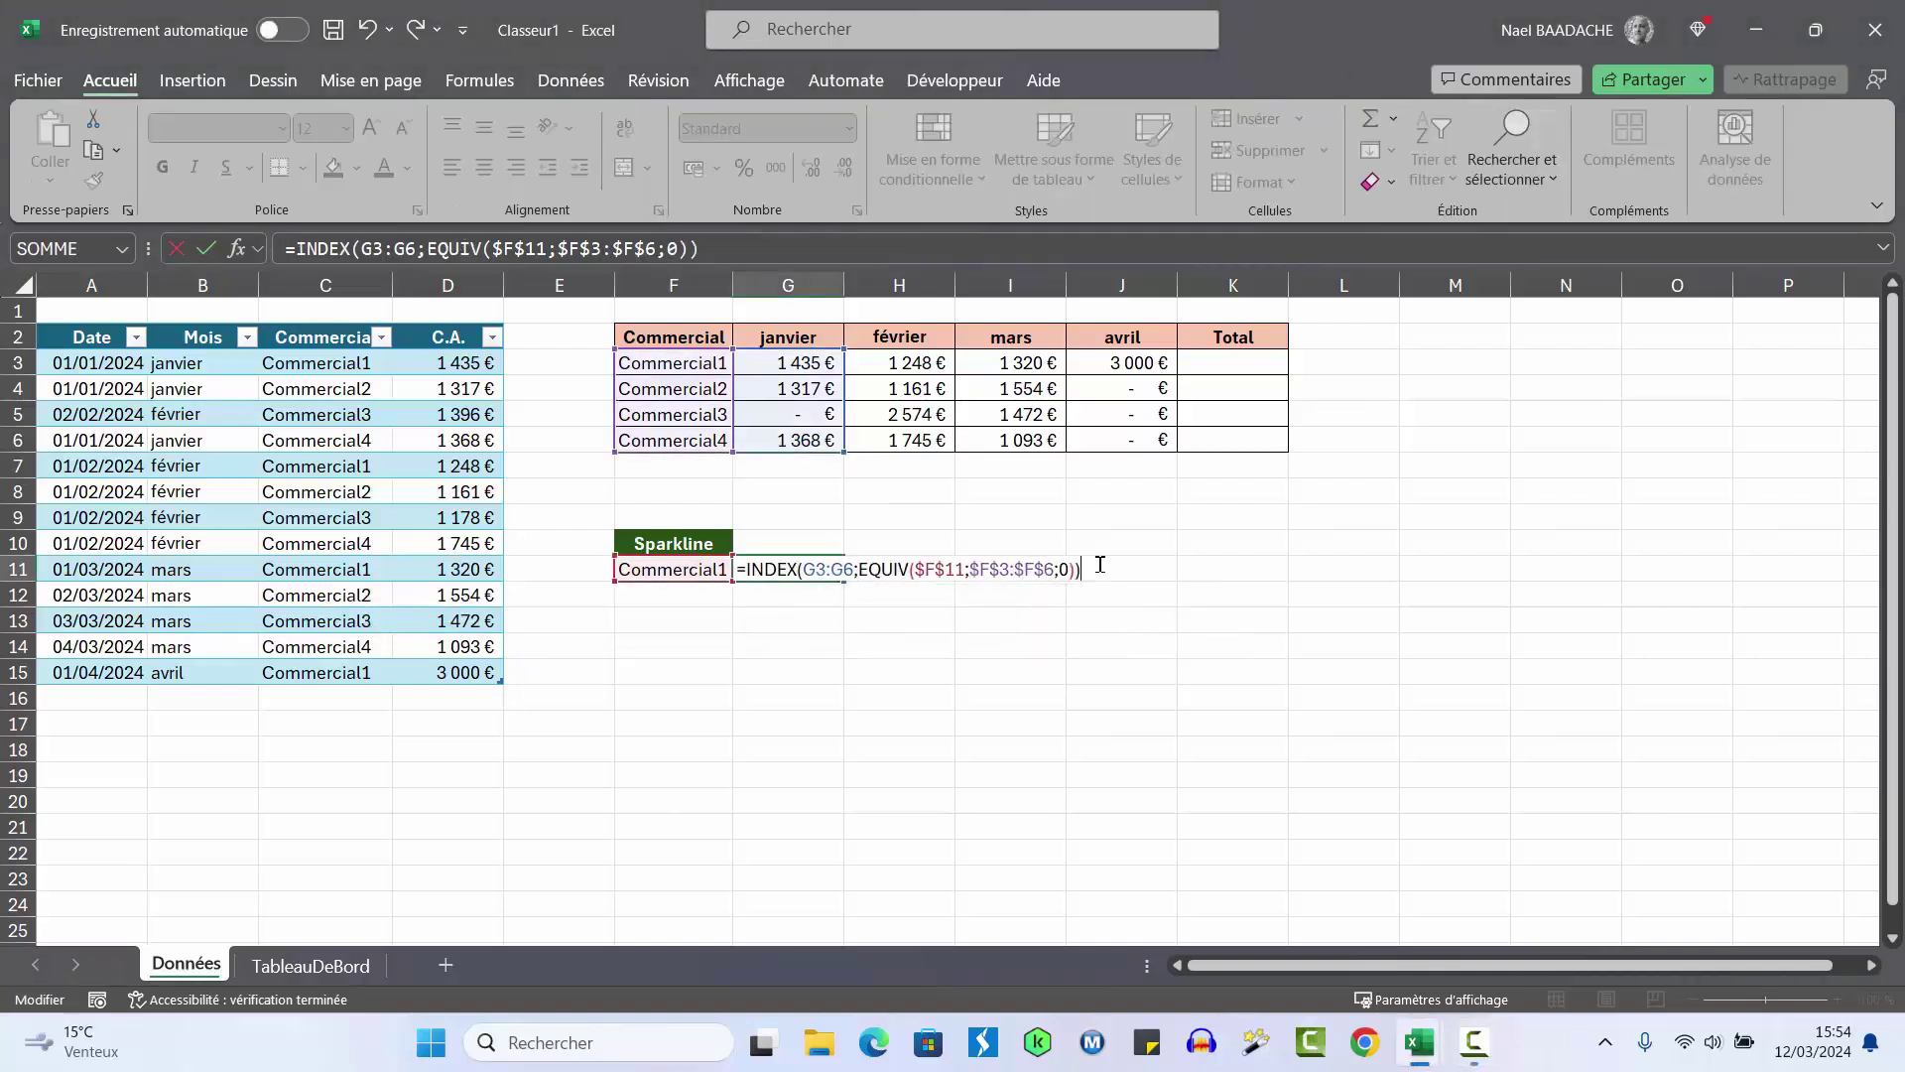
key(Return)
click(838, 570)
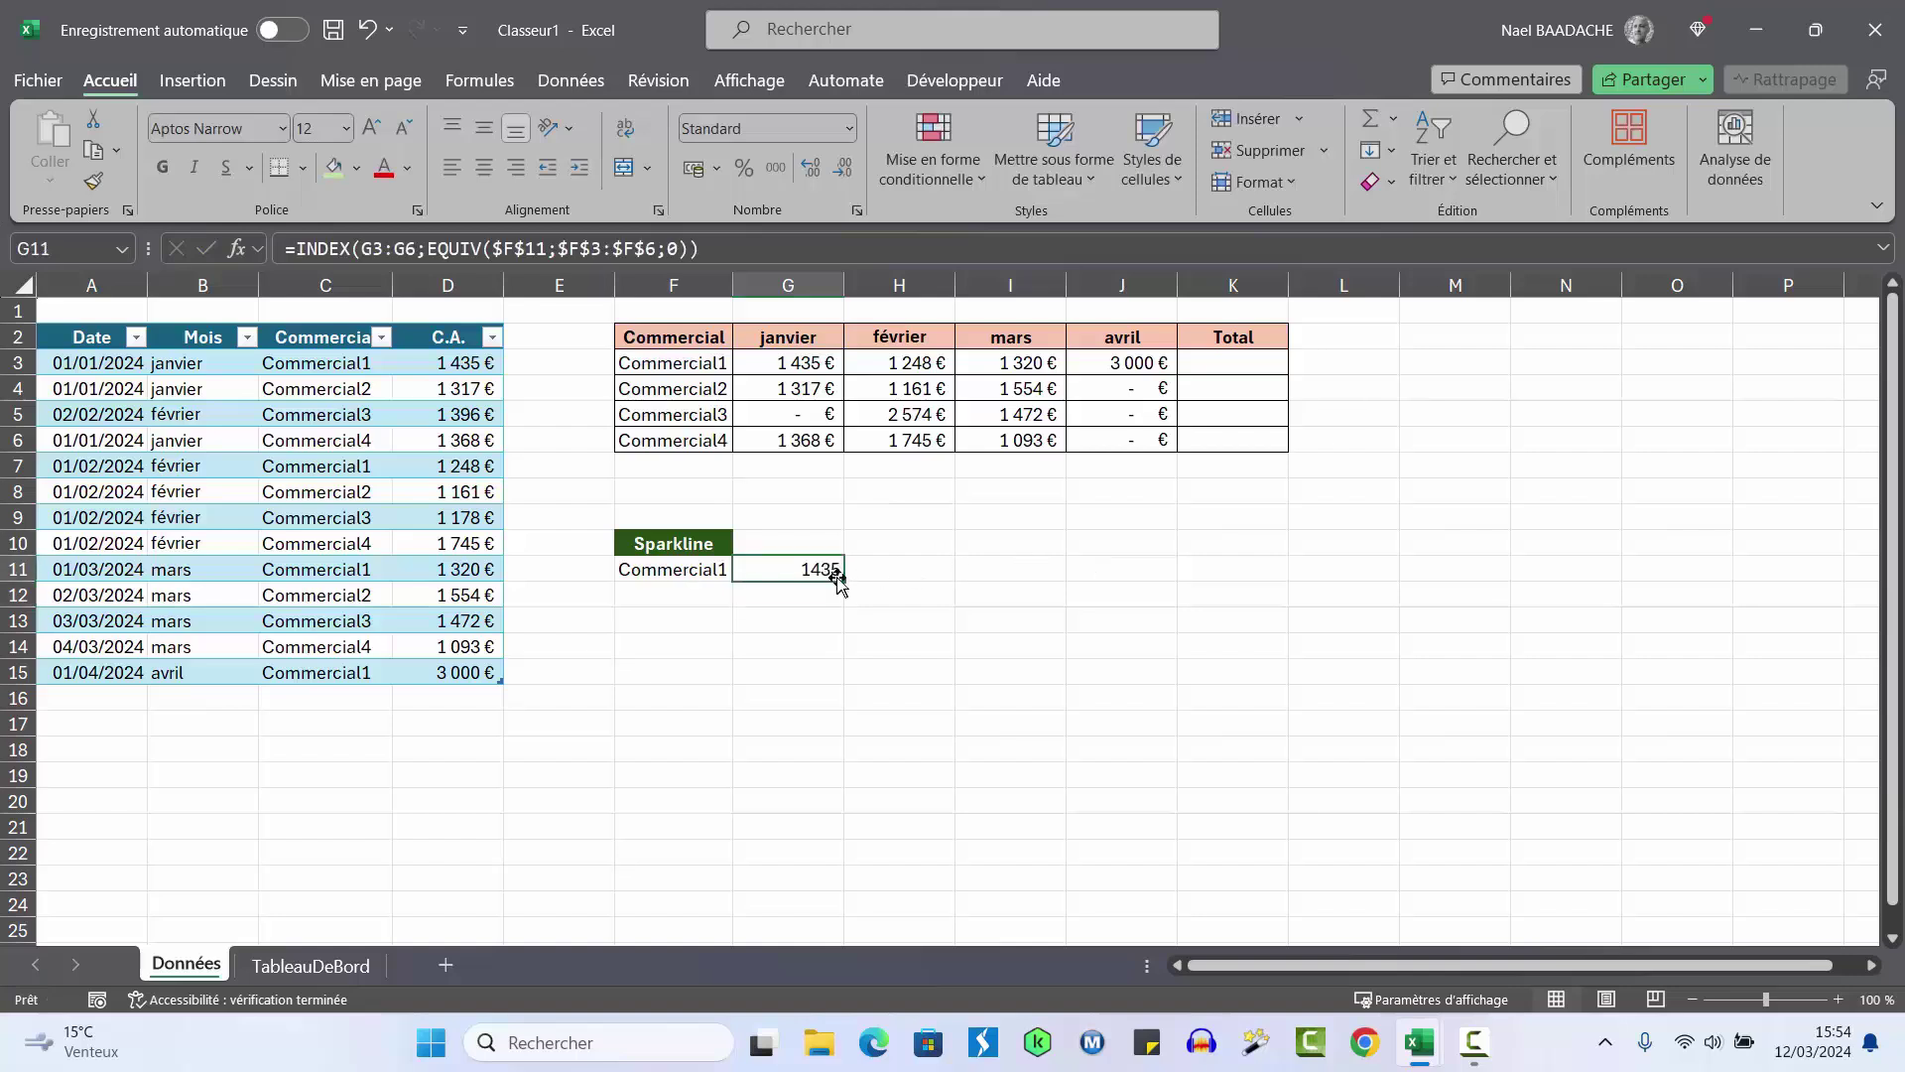
drag(838, 578, 1141, 583)
key(F10)
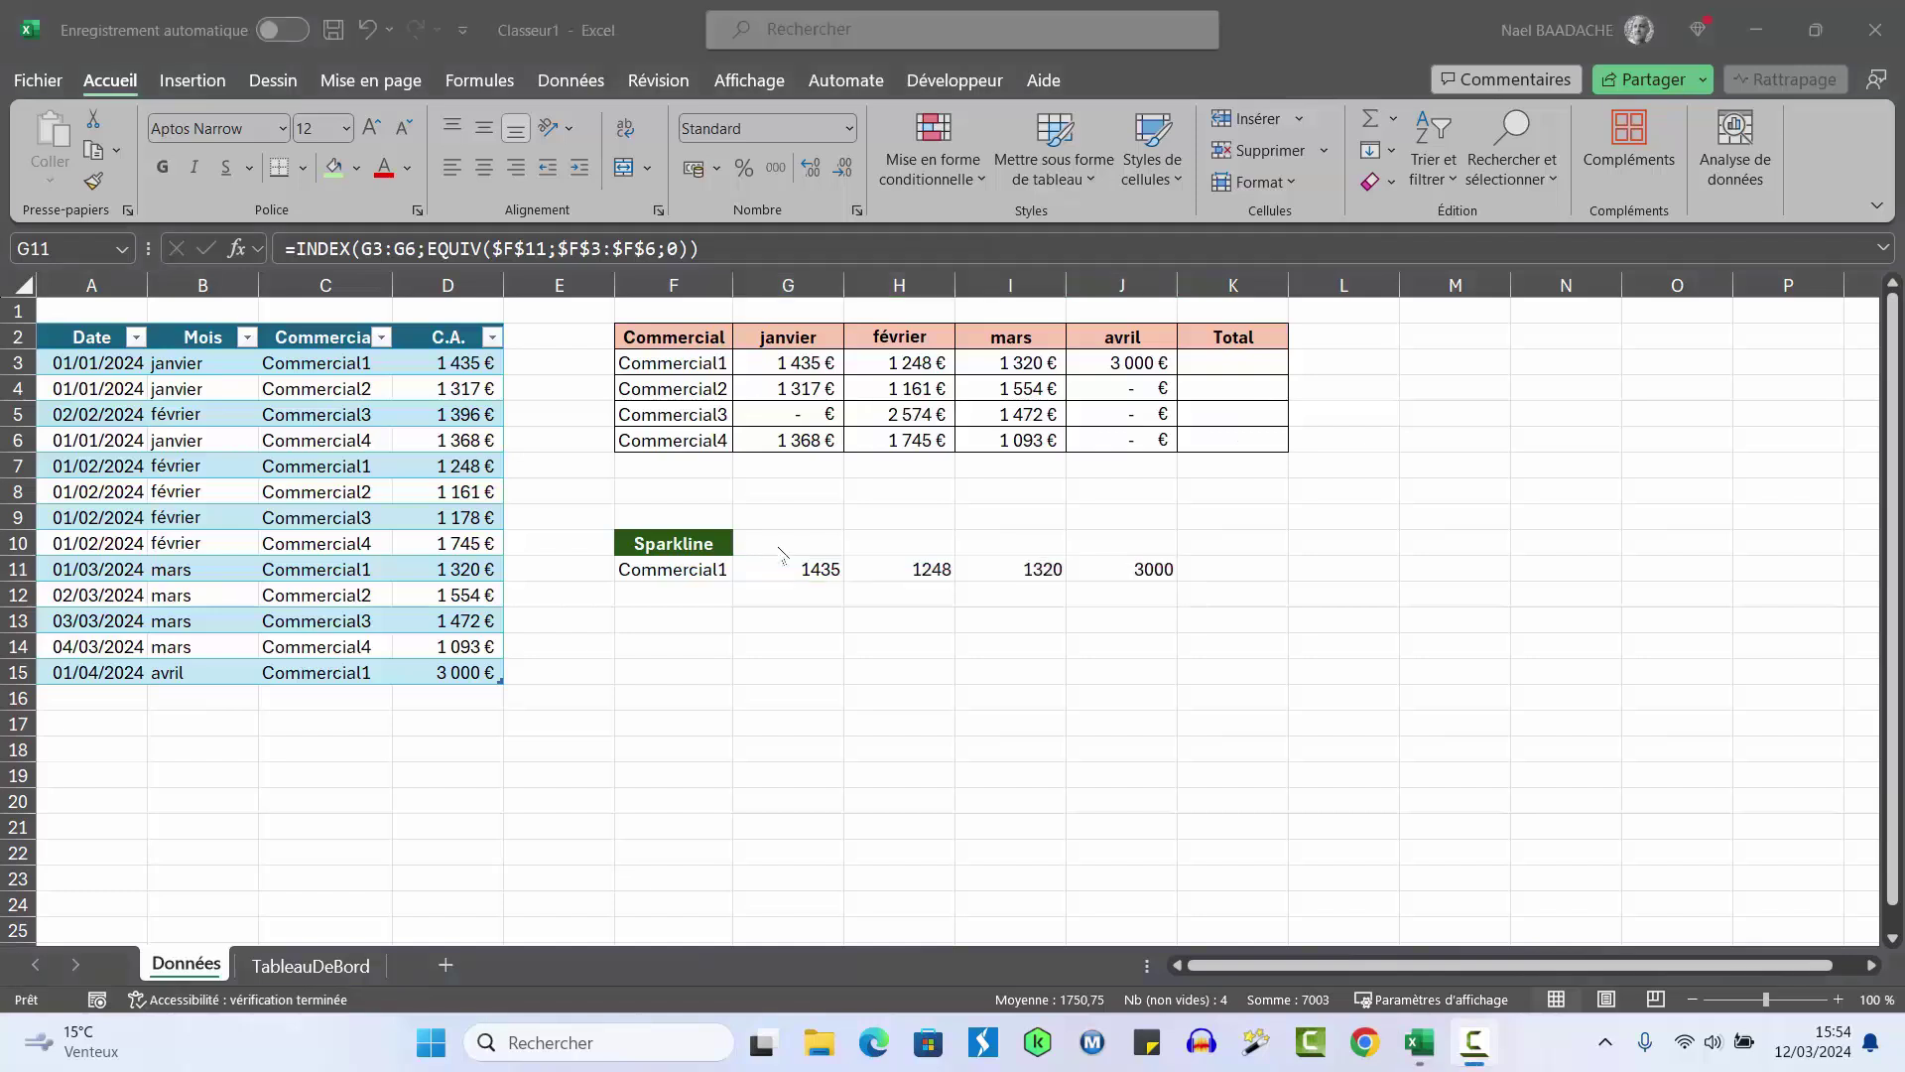
click(750, 368)
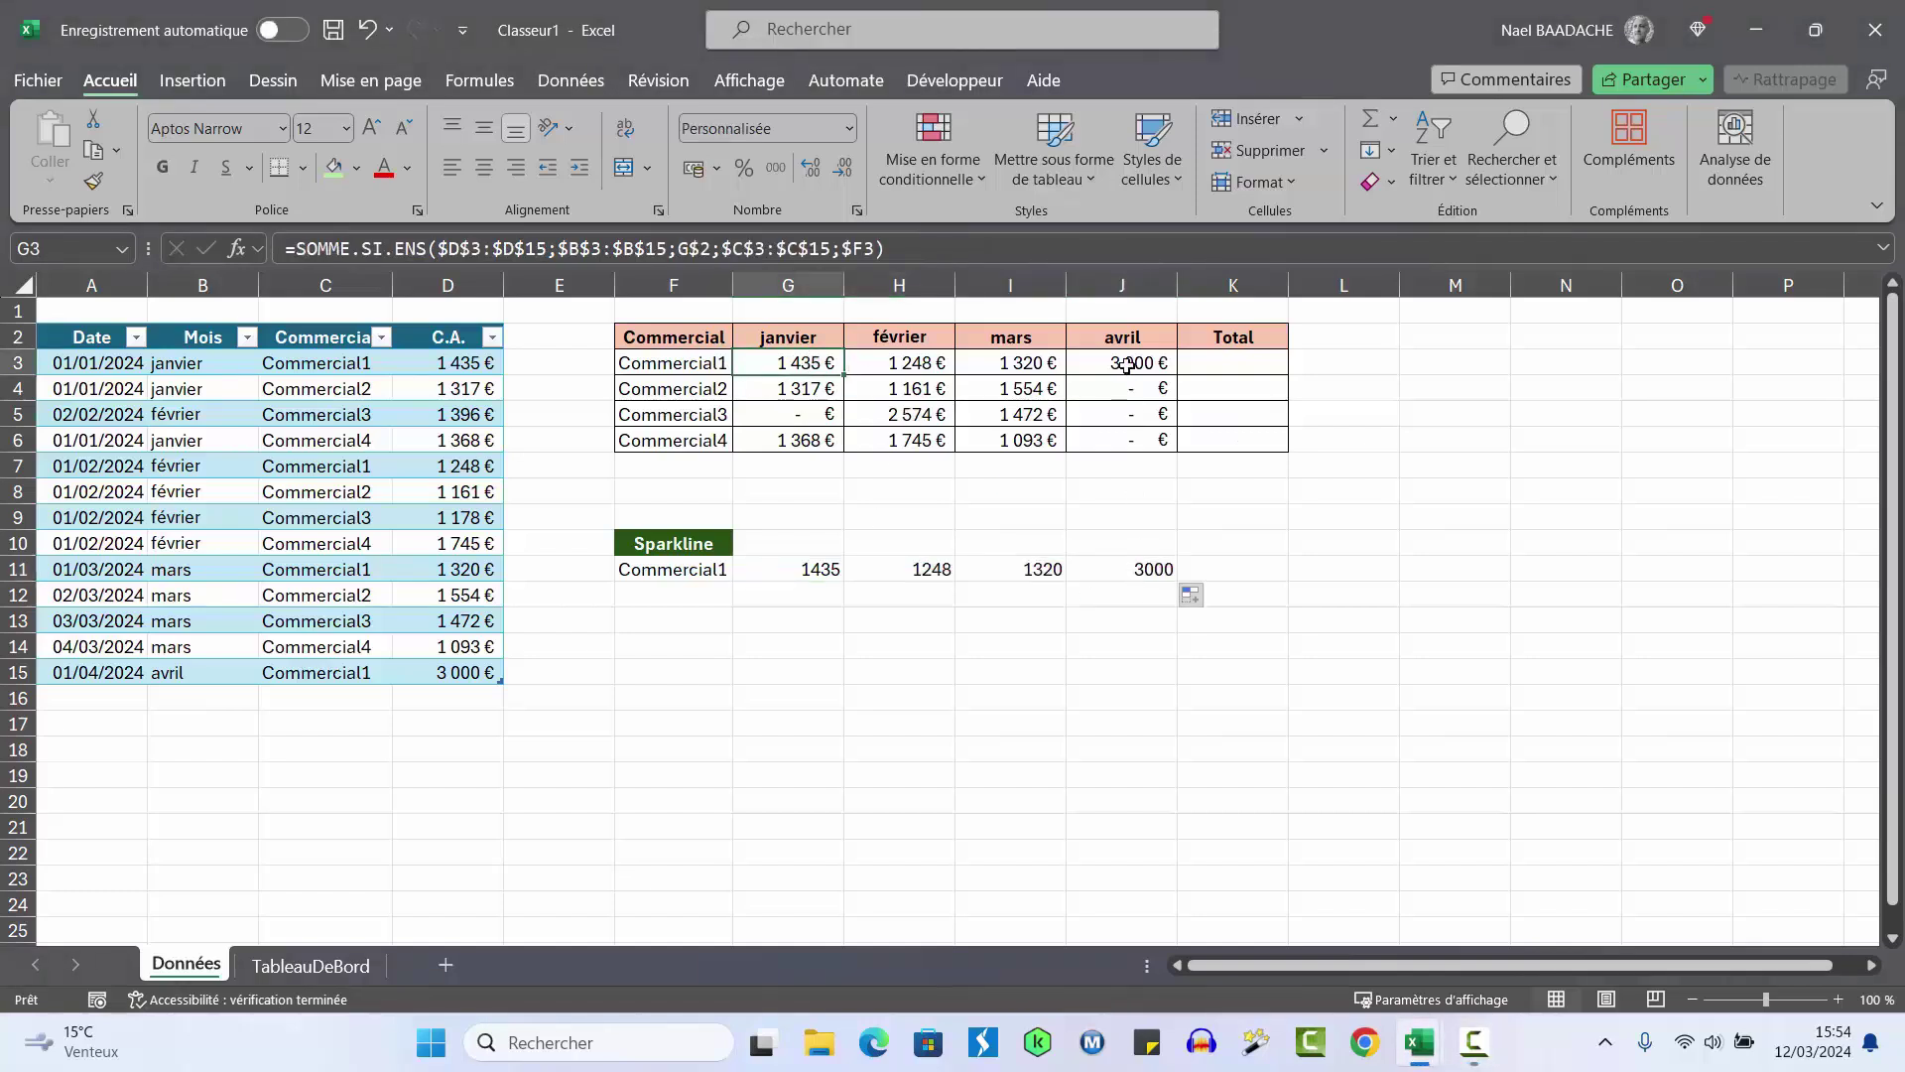
Pick Commercial2 on the dashboard and verify row 11 shows 1317, 1161, 1554 and 0
click(280, 965)
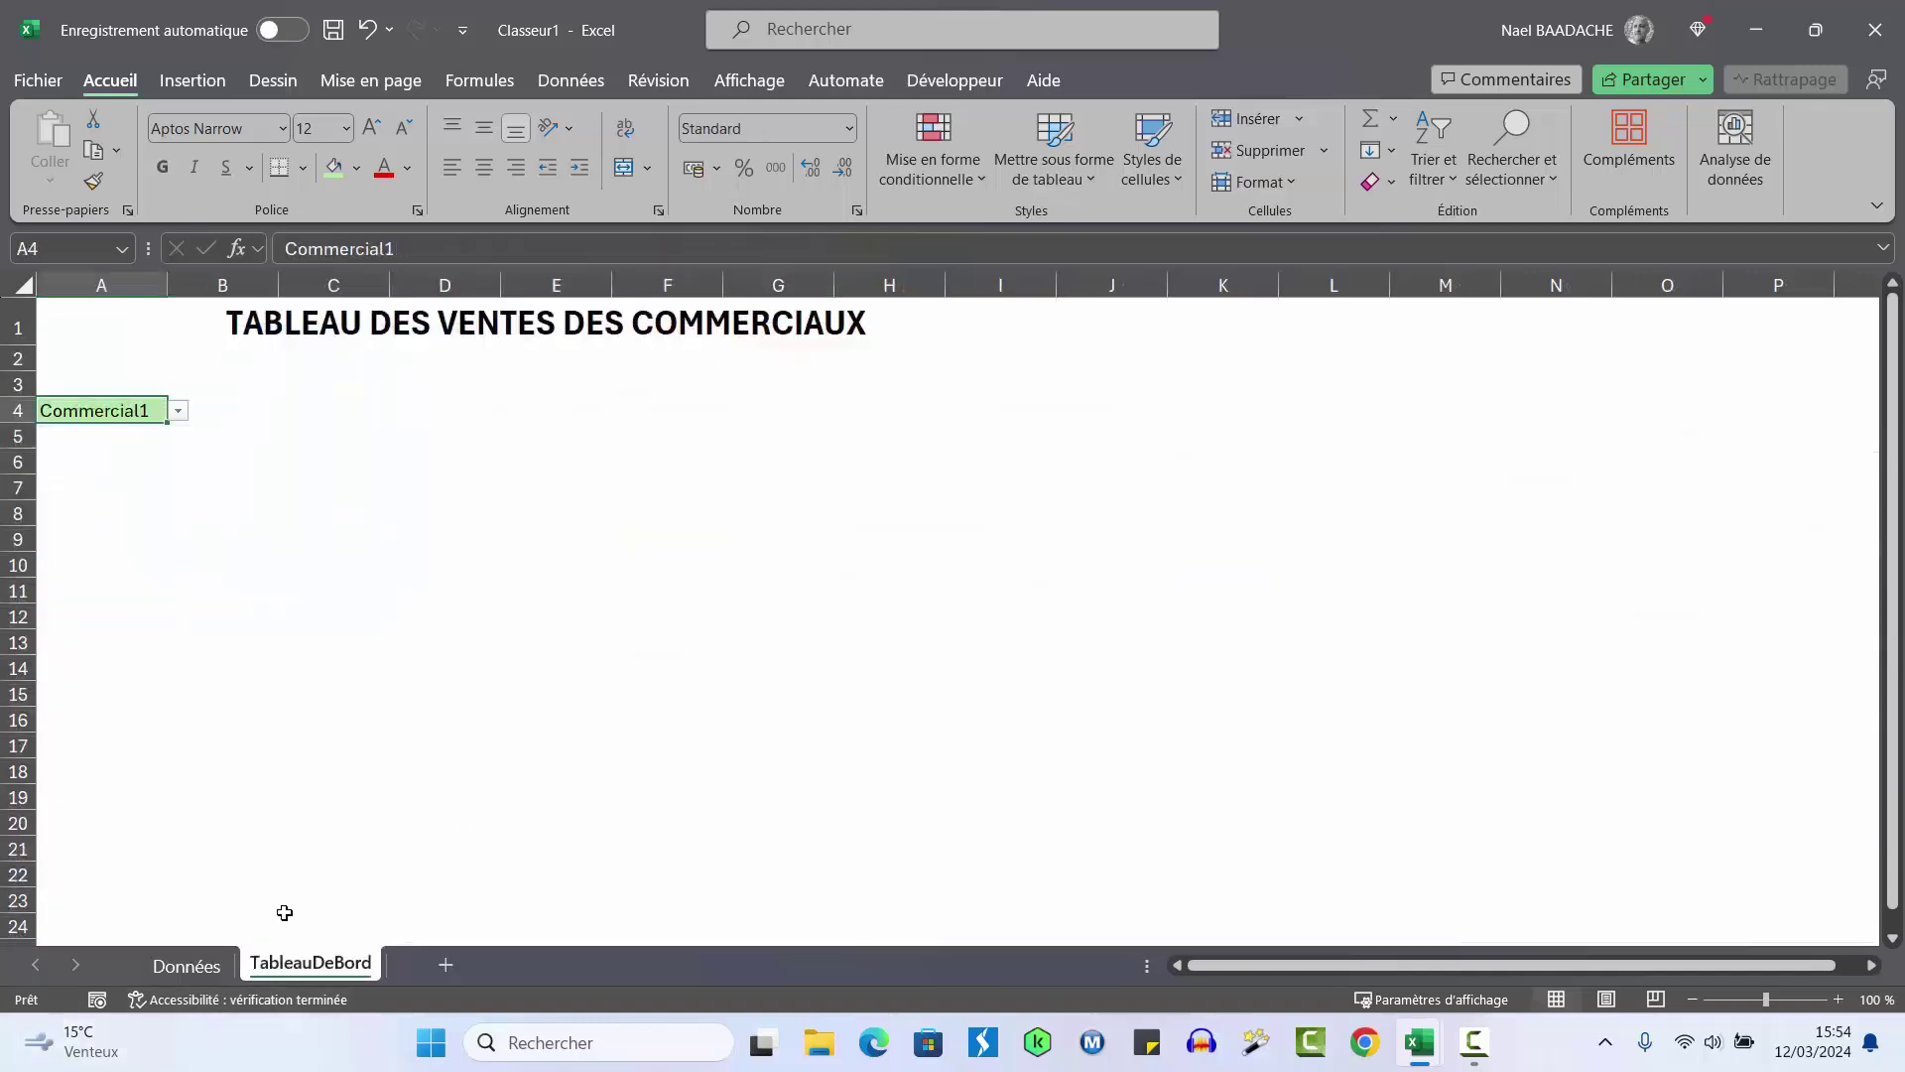
click(179, 411)
click(108, 456)
click(187, 964)
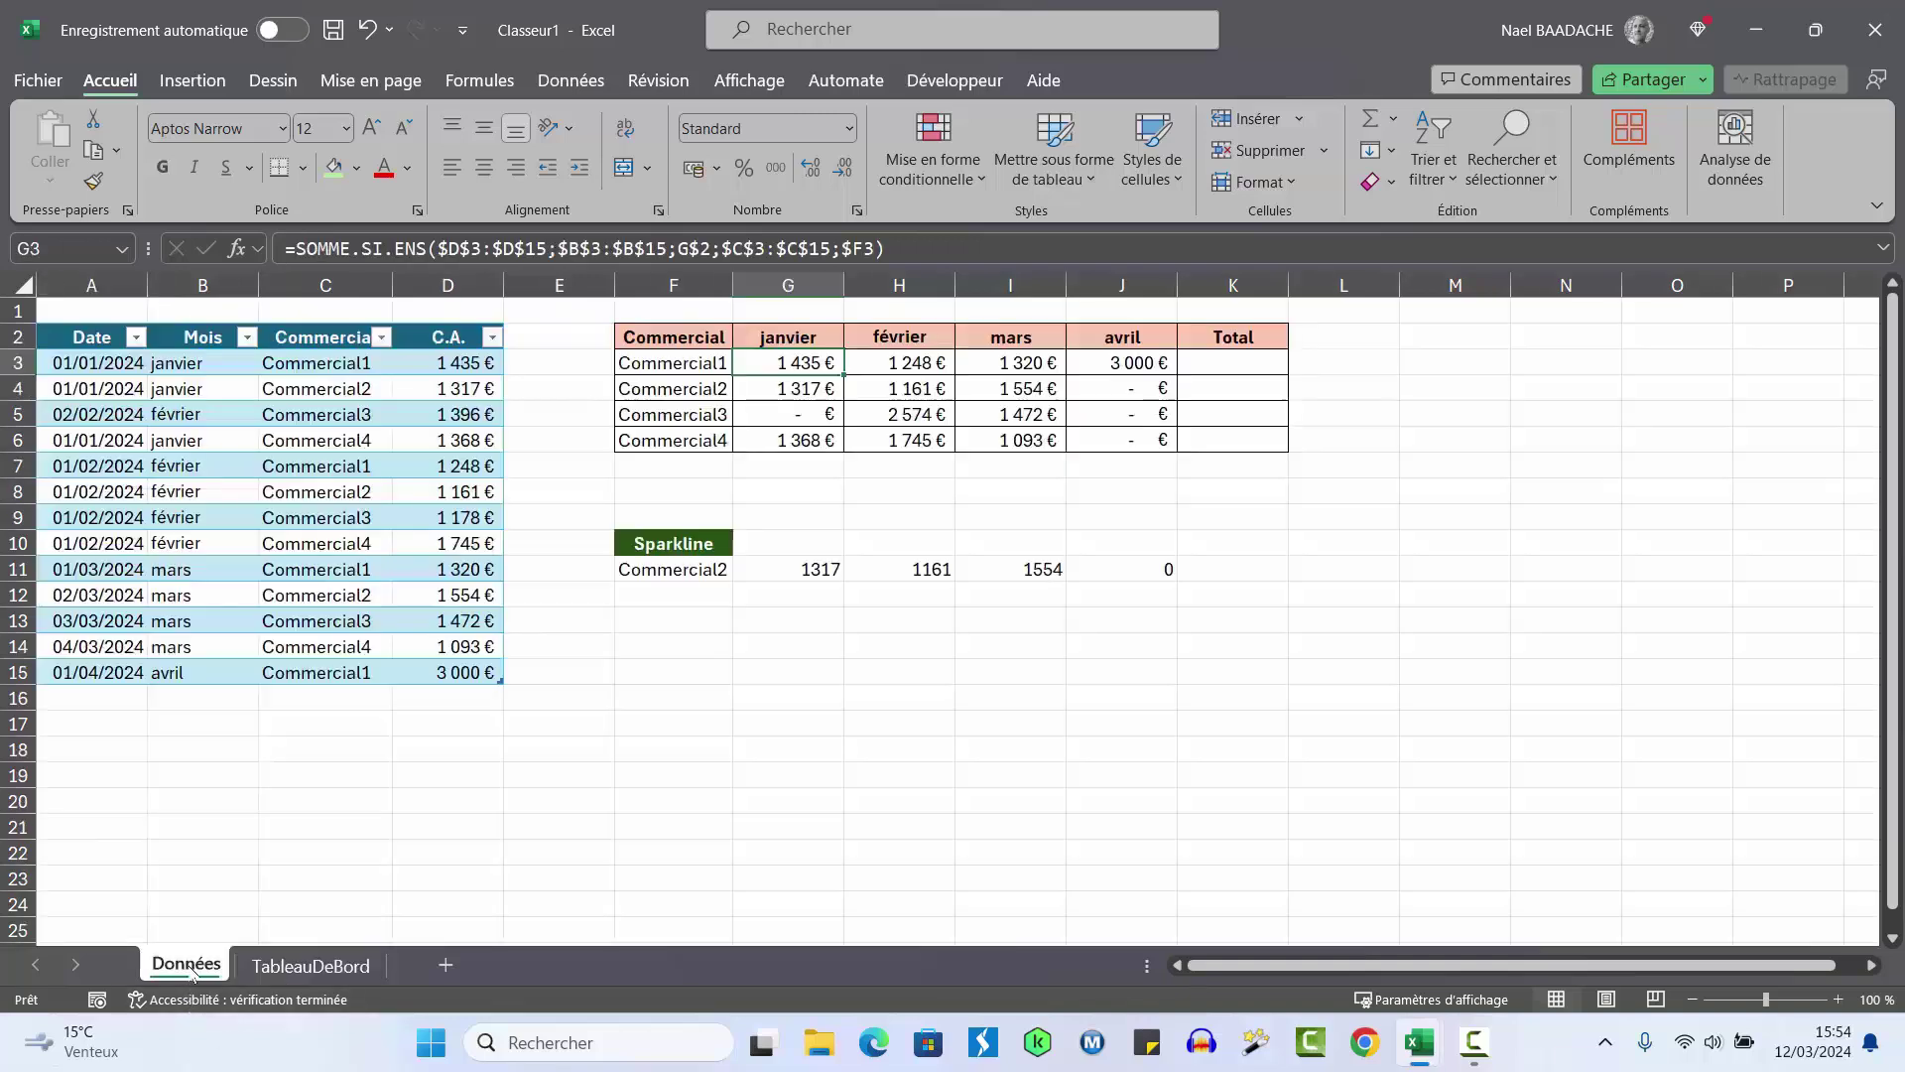
click(673, 567)
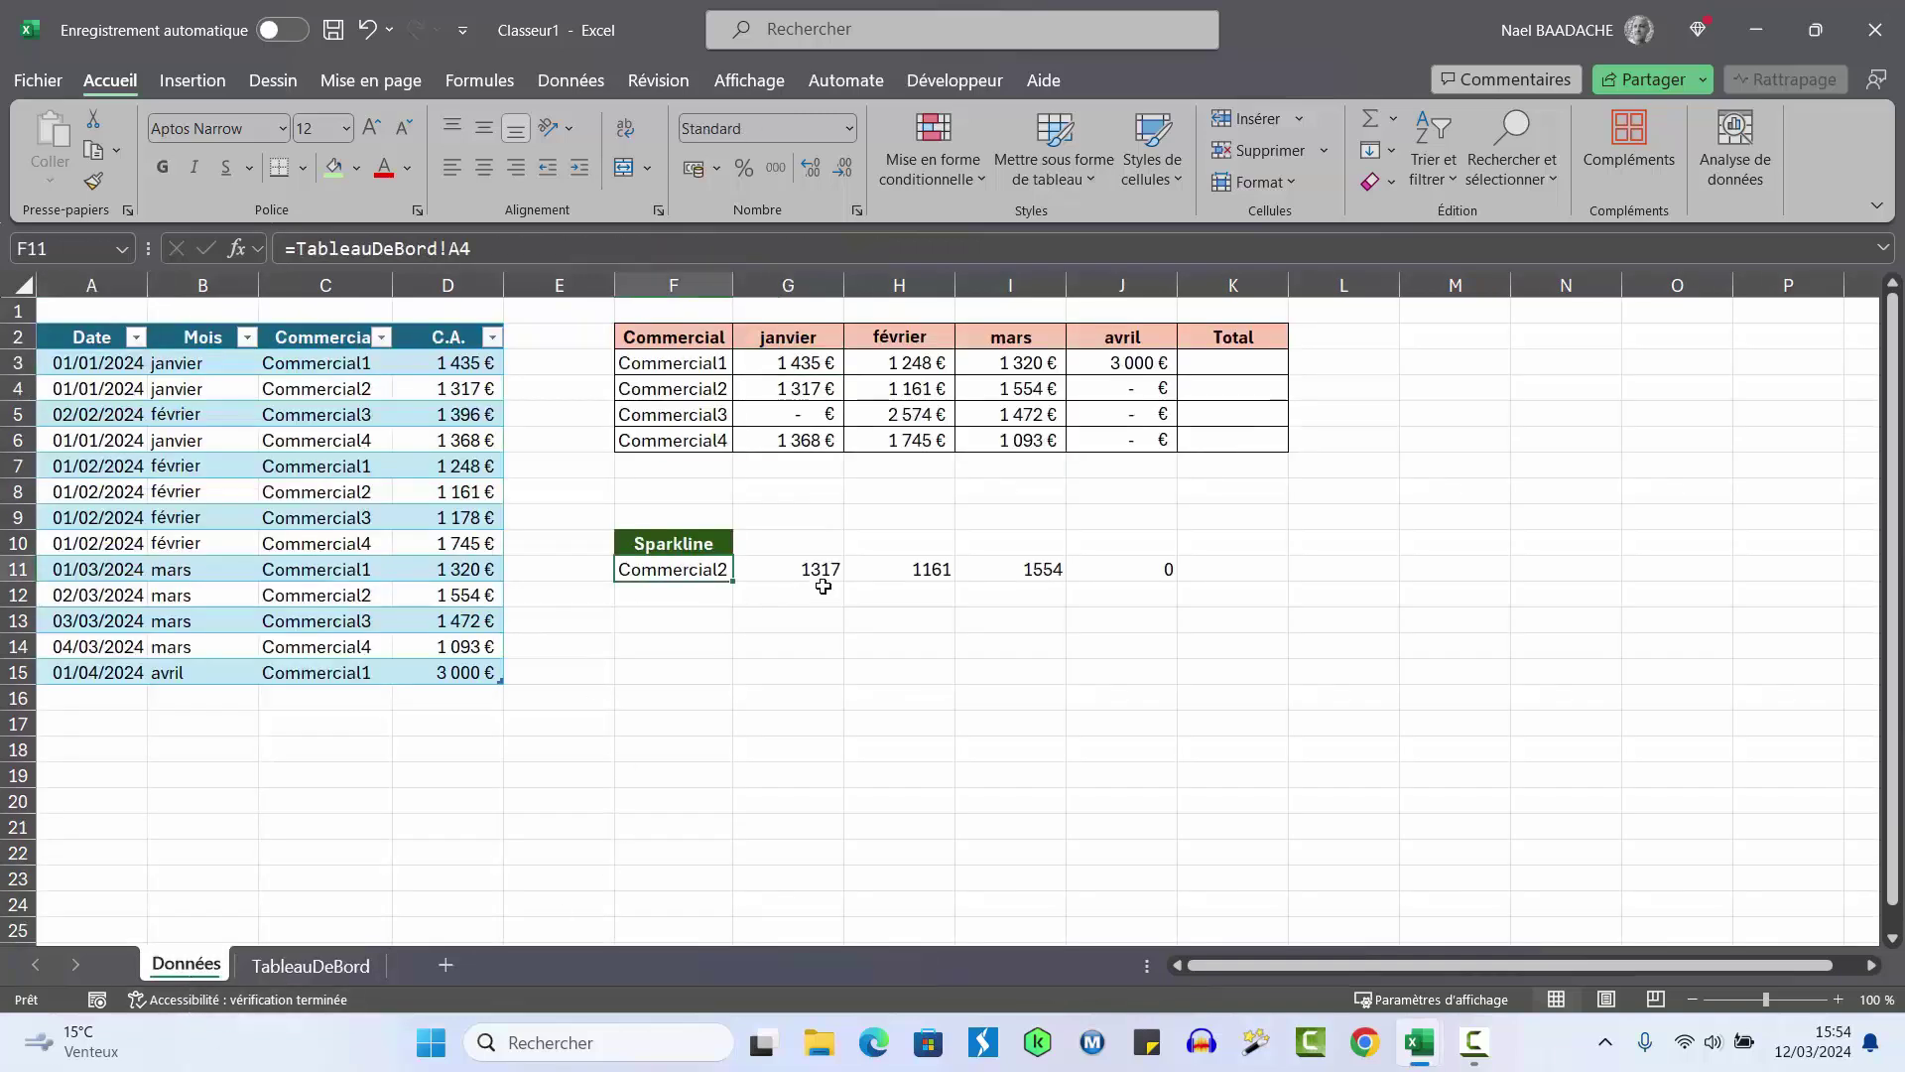
click(822, 570)
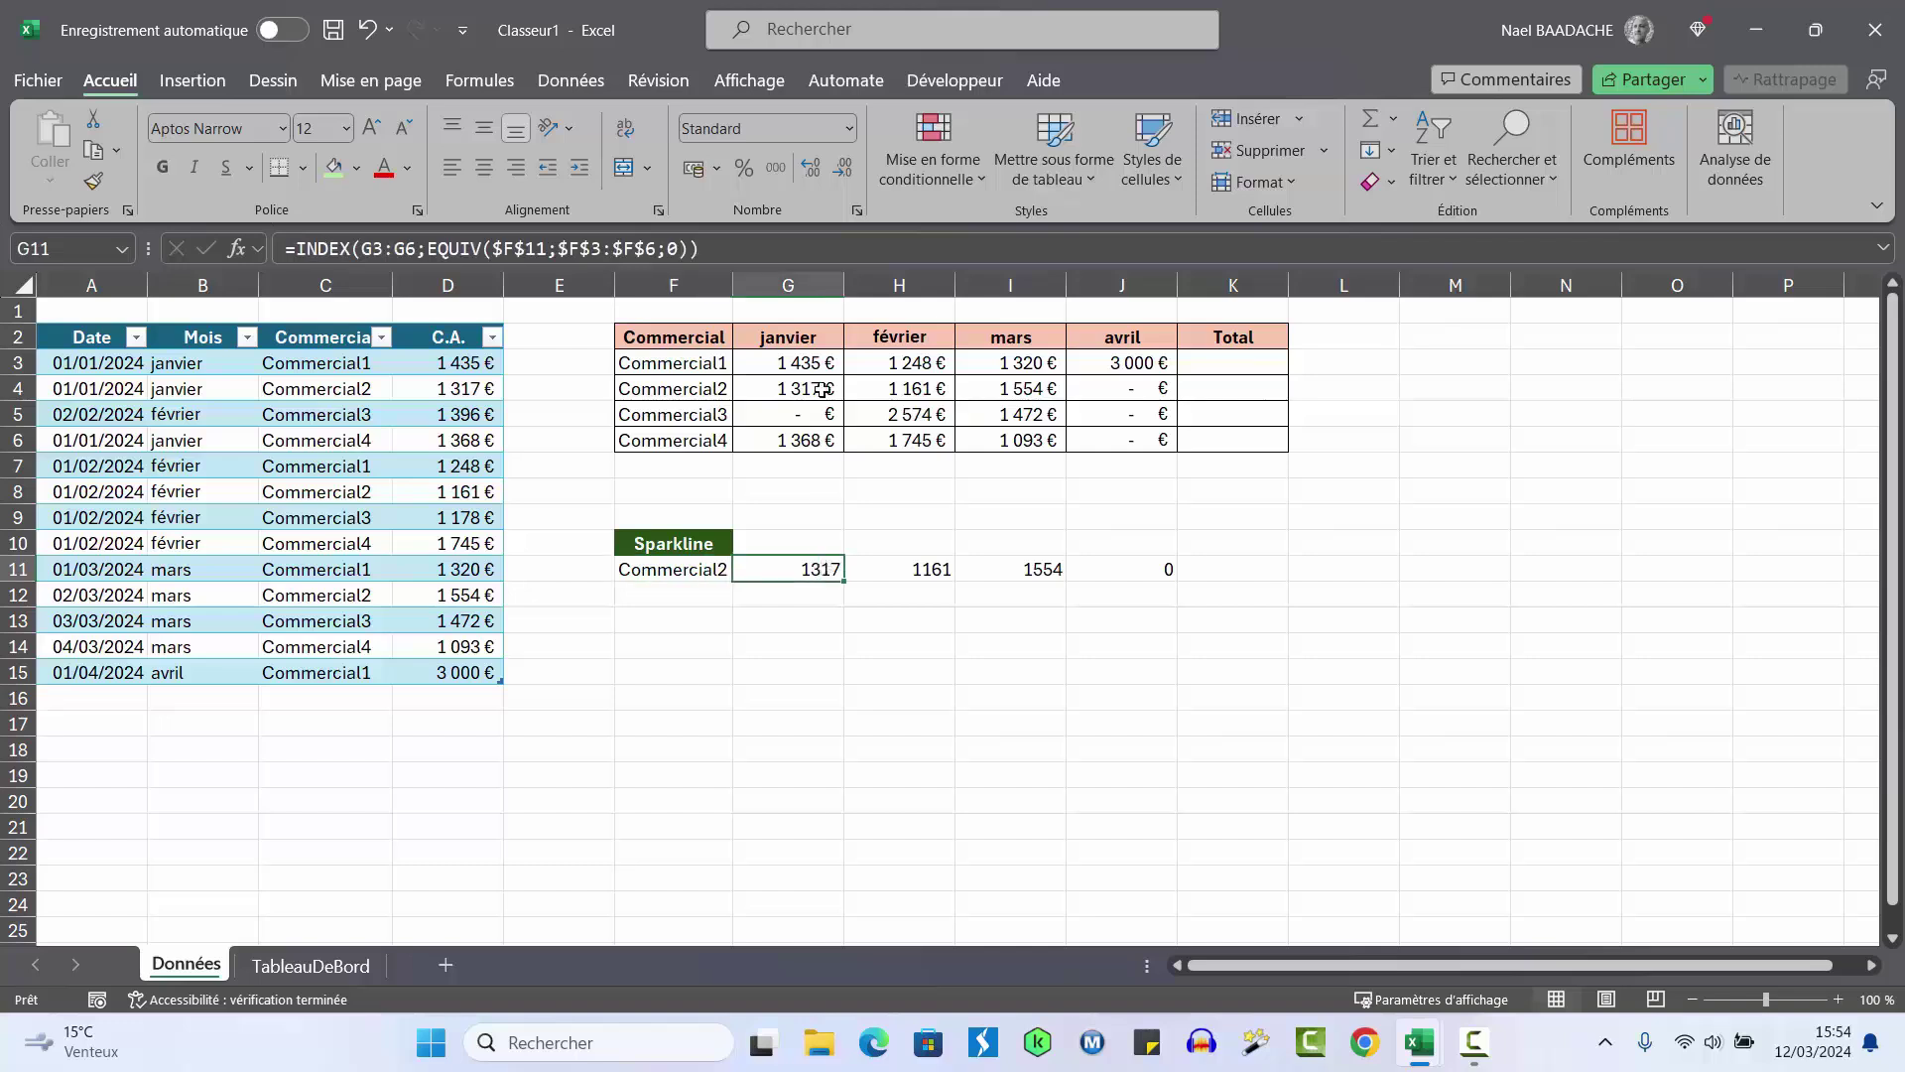
click(927, 571)
click(1007, 576)
click(1182, 575)
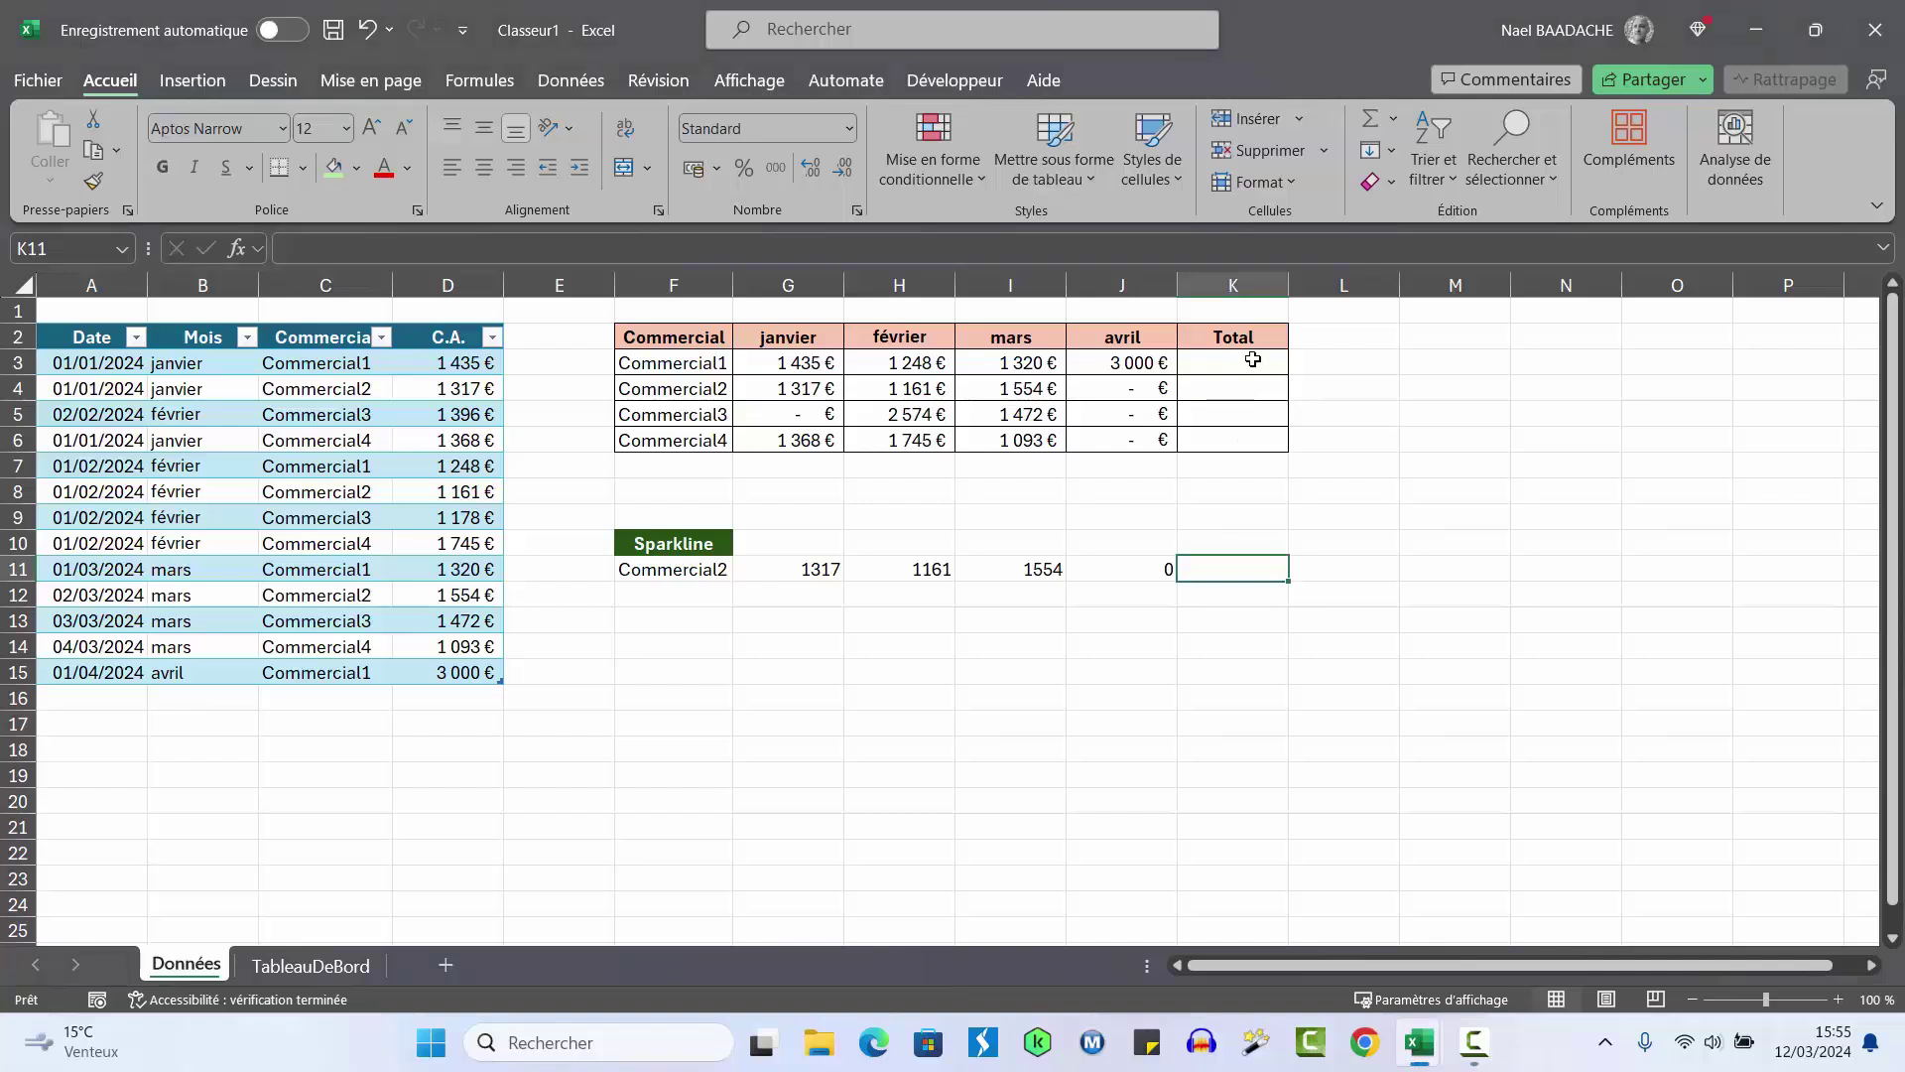
Fill K3:K6 with =SOMME(G3:J3) at once, giving totals 7 003 €, 4 032 €, 4 046 €, 4 206 €
drag(1254, 360, 1253, 447)
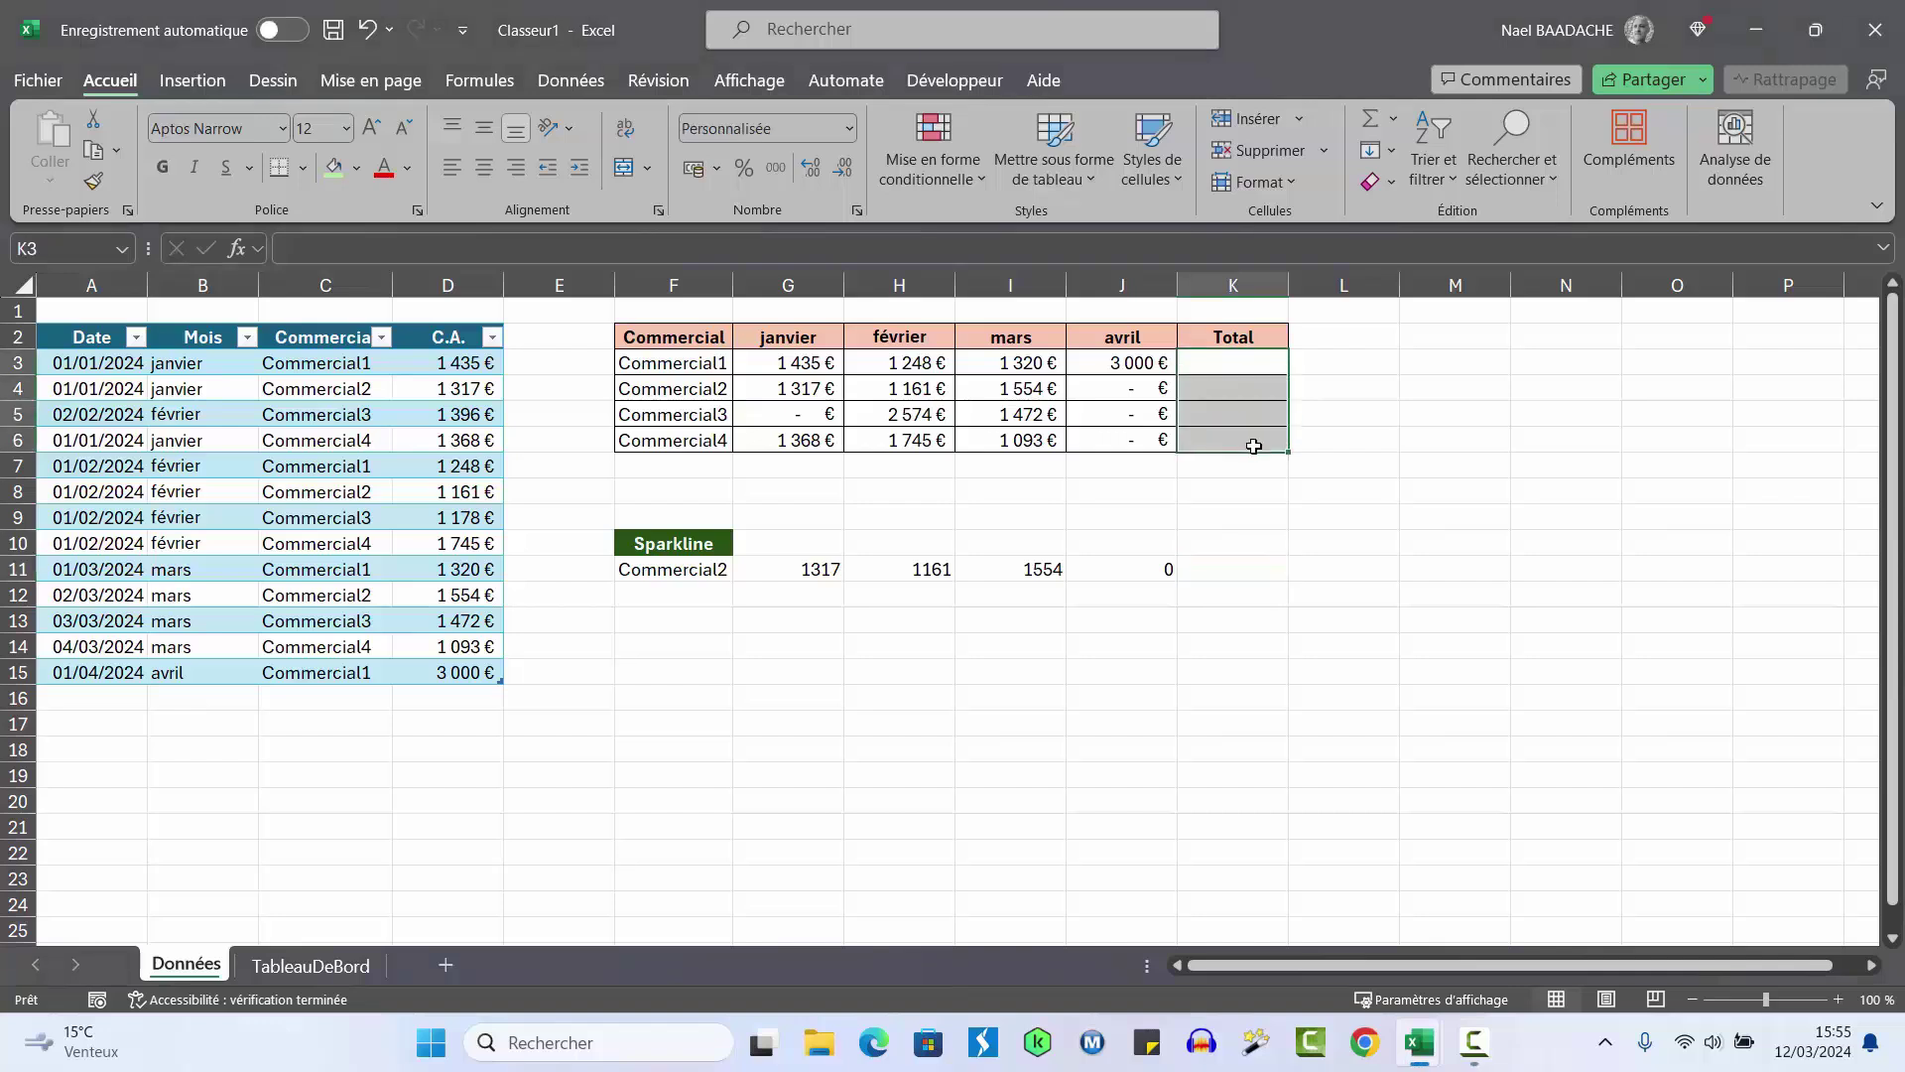
text(=somme()
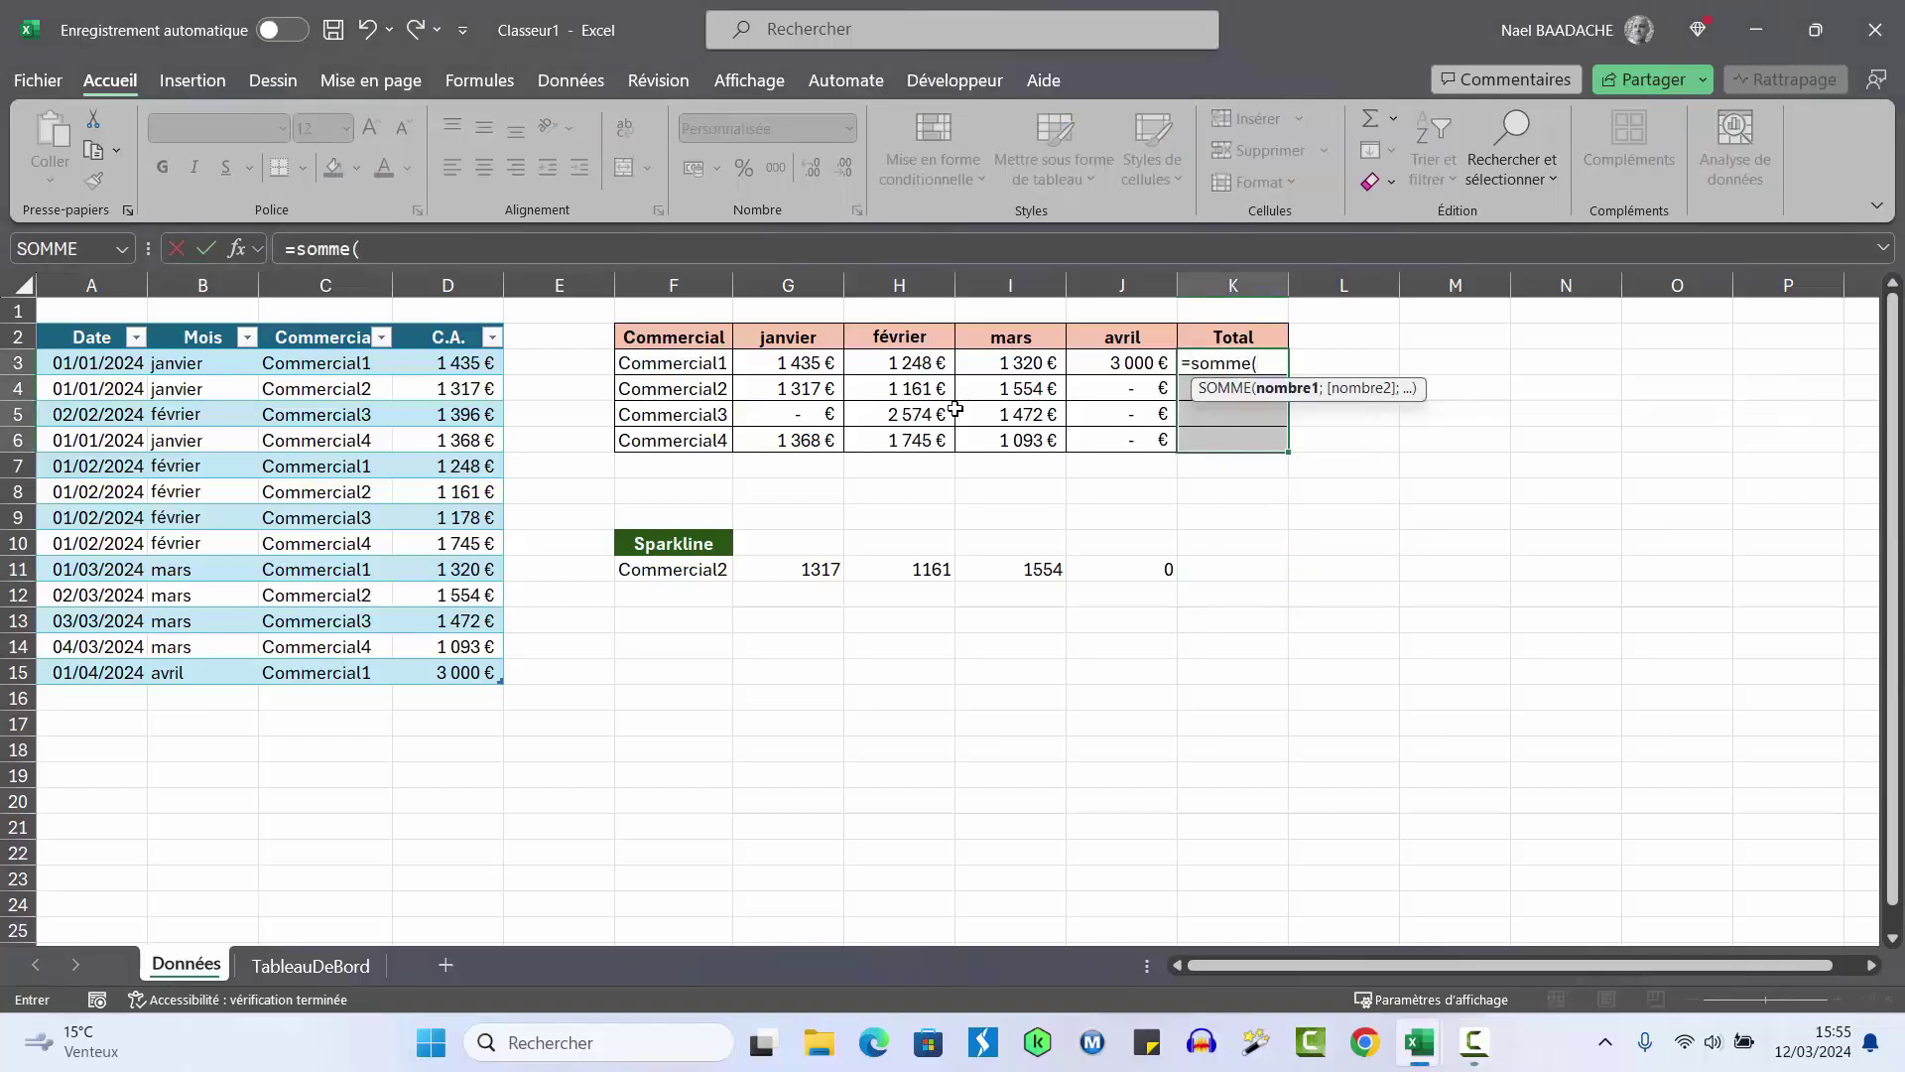
drag(809, 364, 1099, 366)
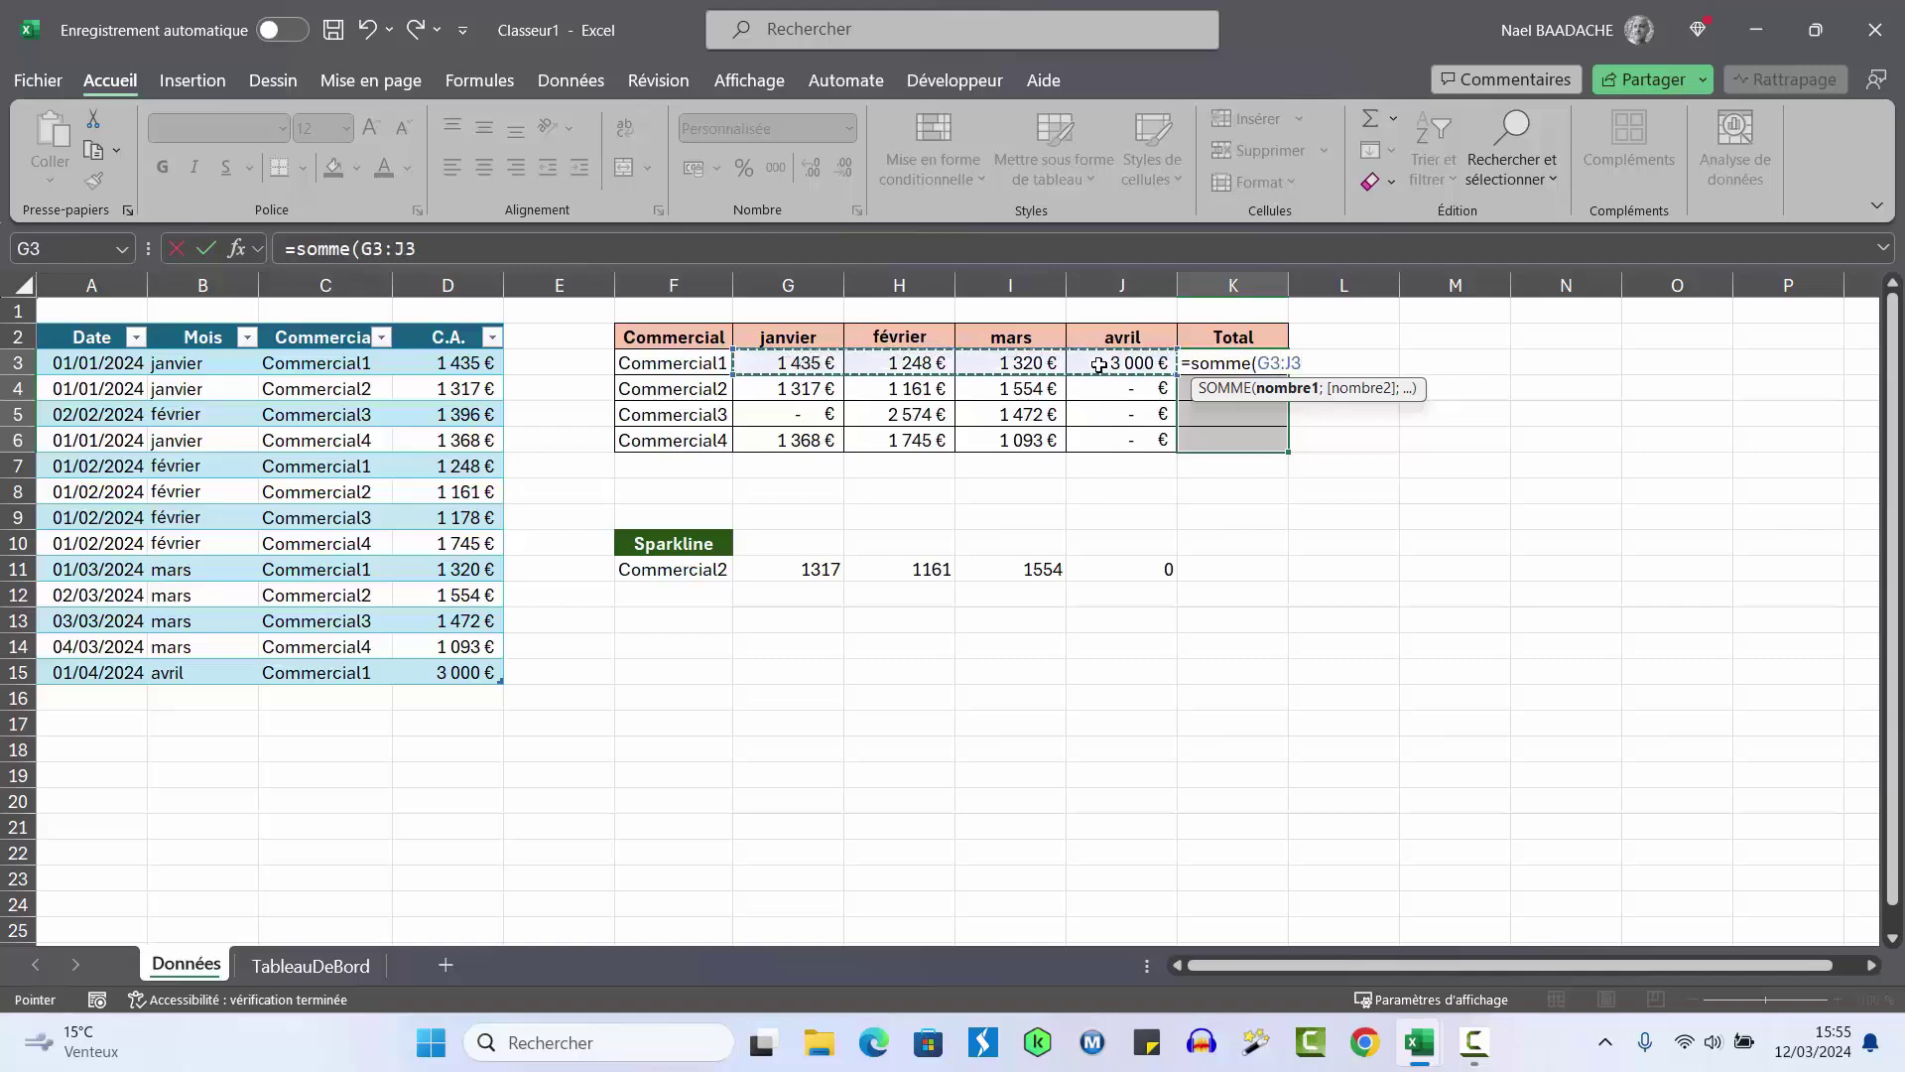
key(ctrl+Return)
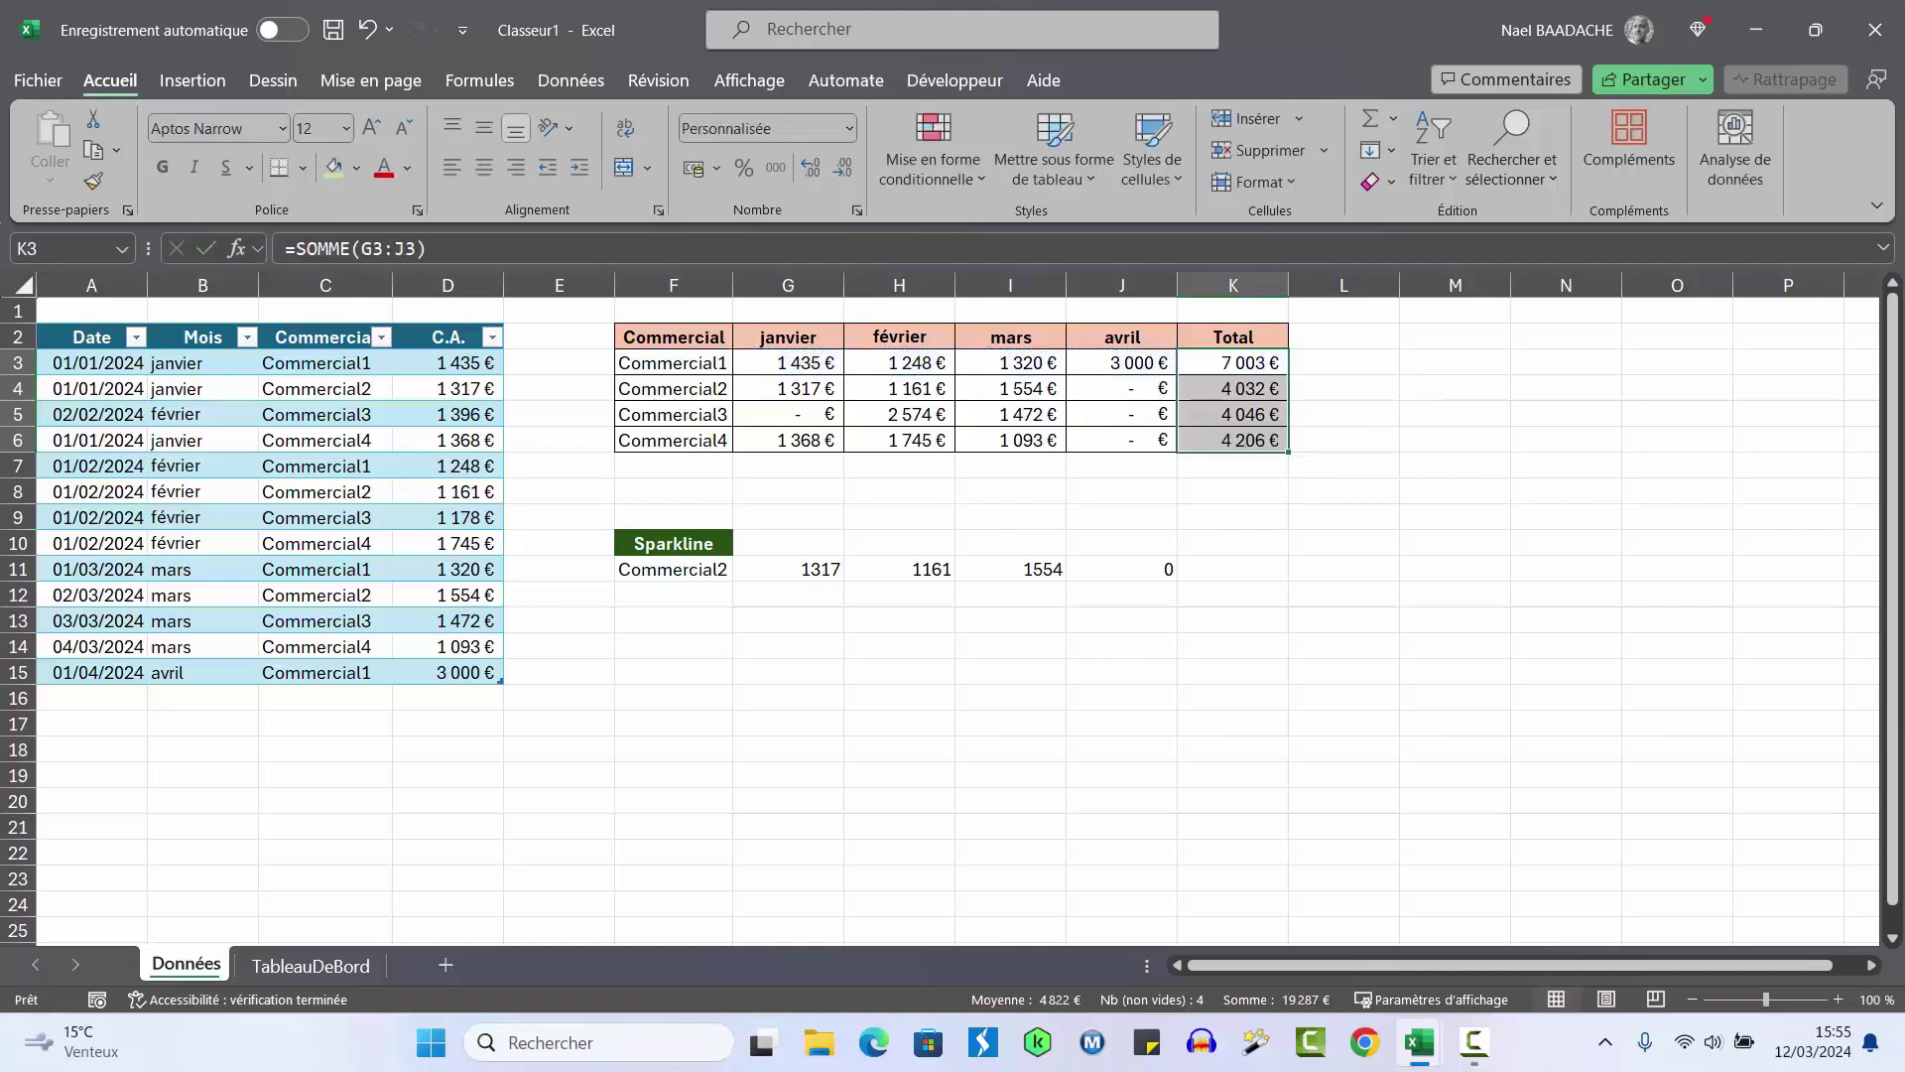
click(571, 80)
click(706, 630)
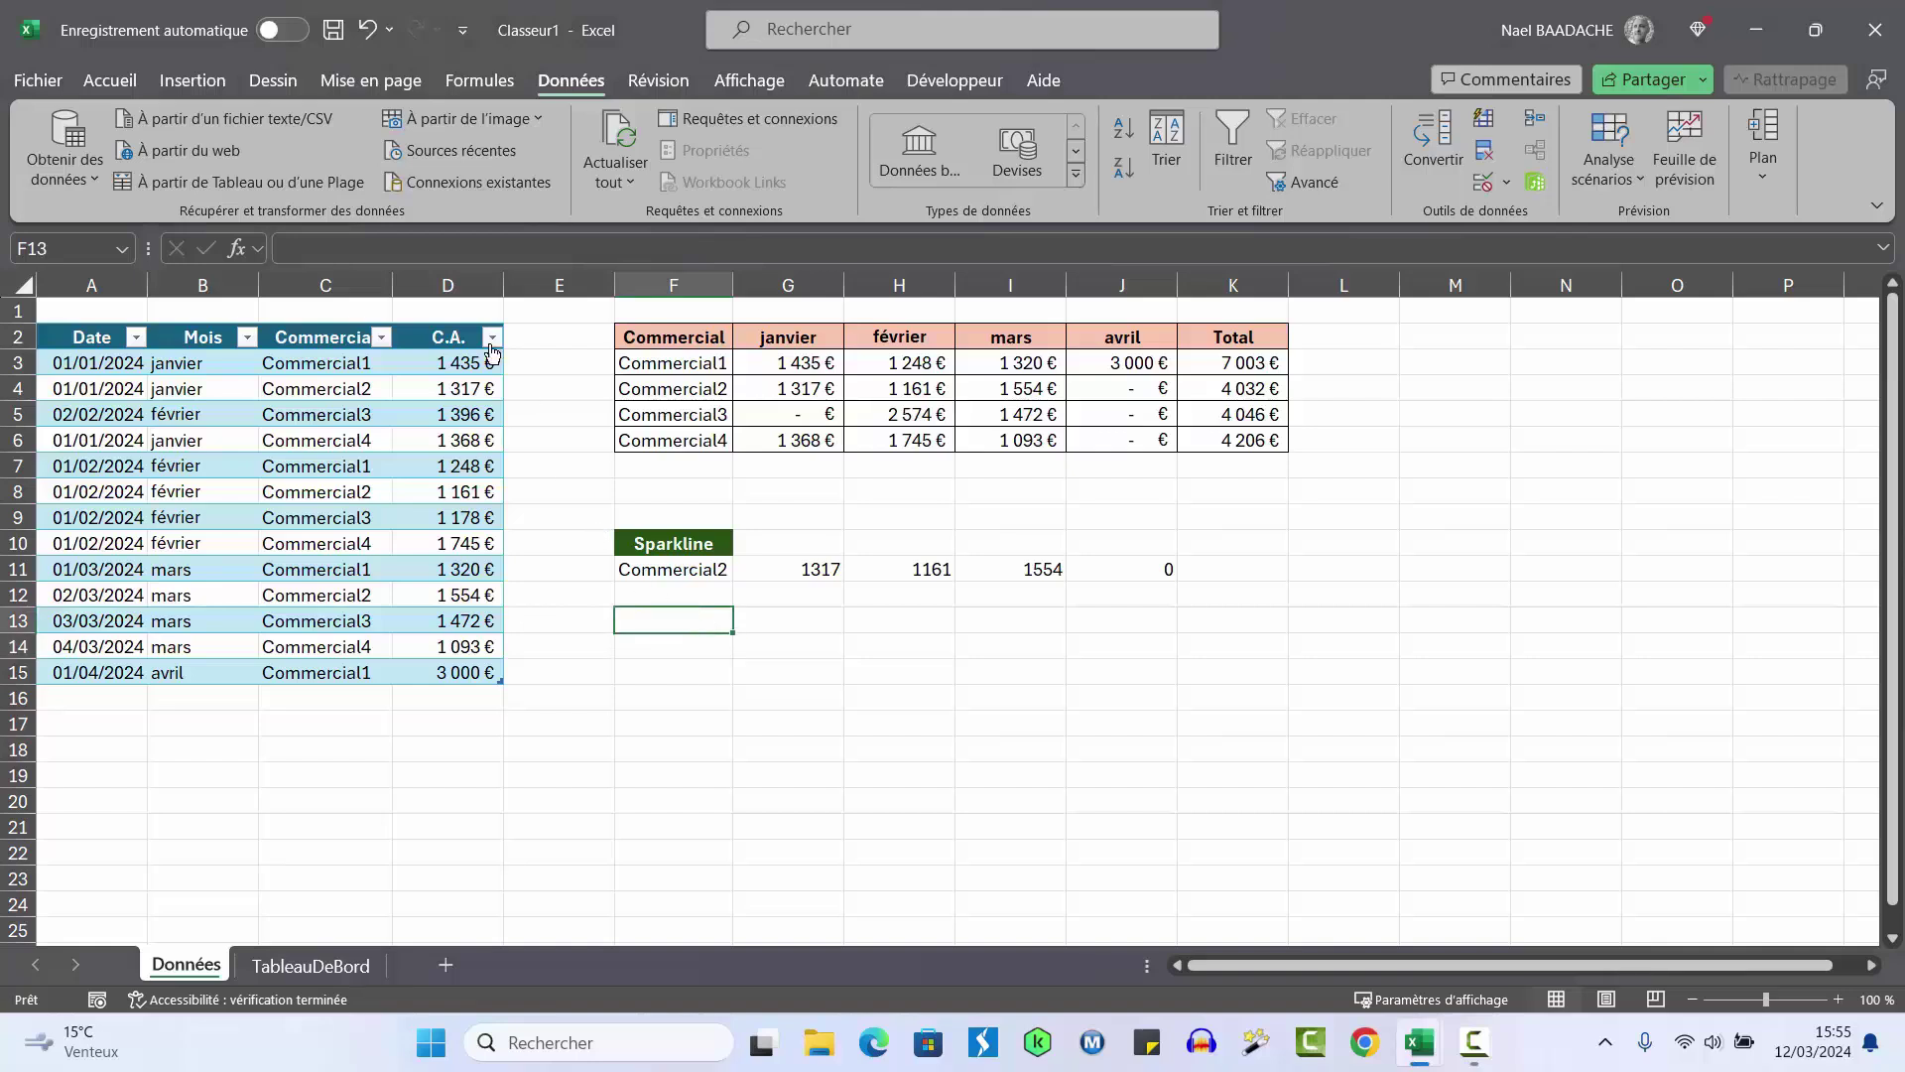
Insert a column sparkline in F14 using data range G11:J11, then select F14:F15
click(207, 82)
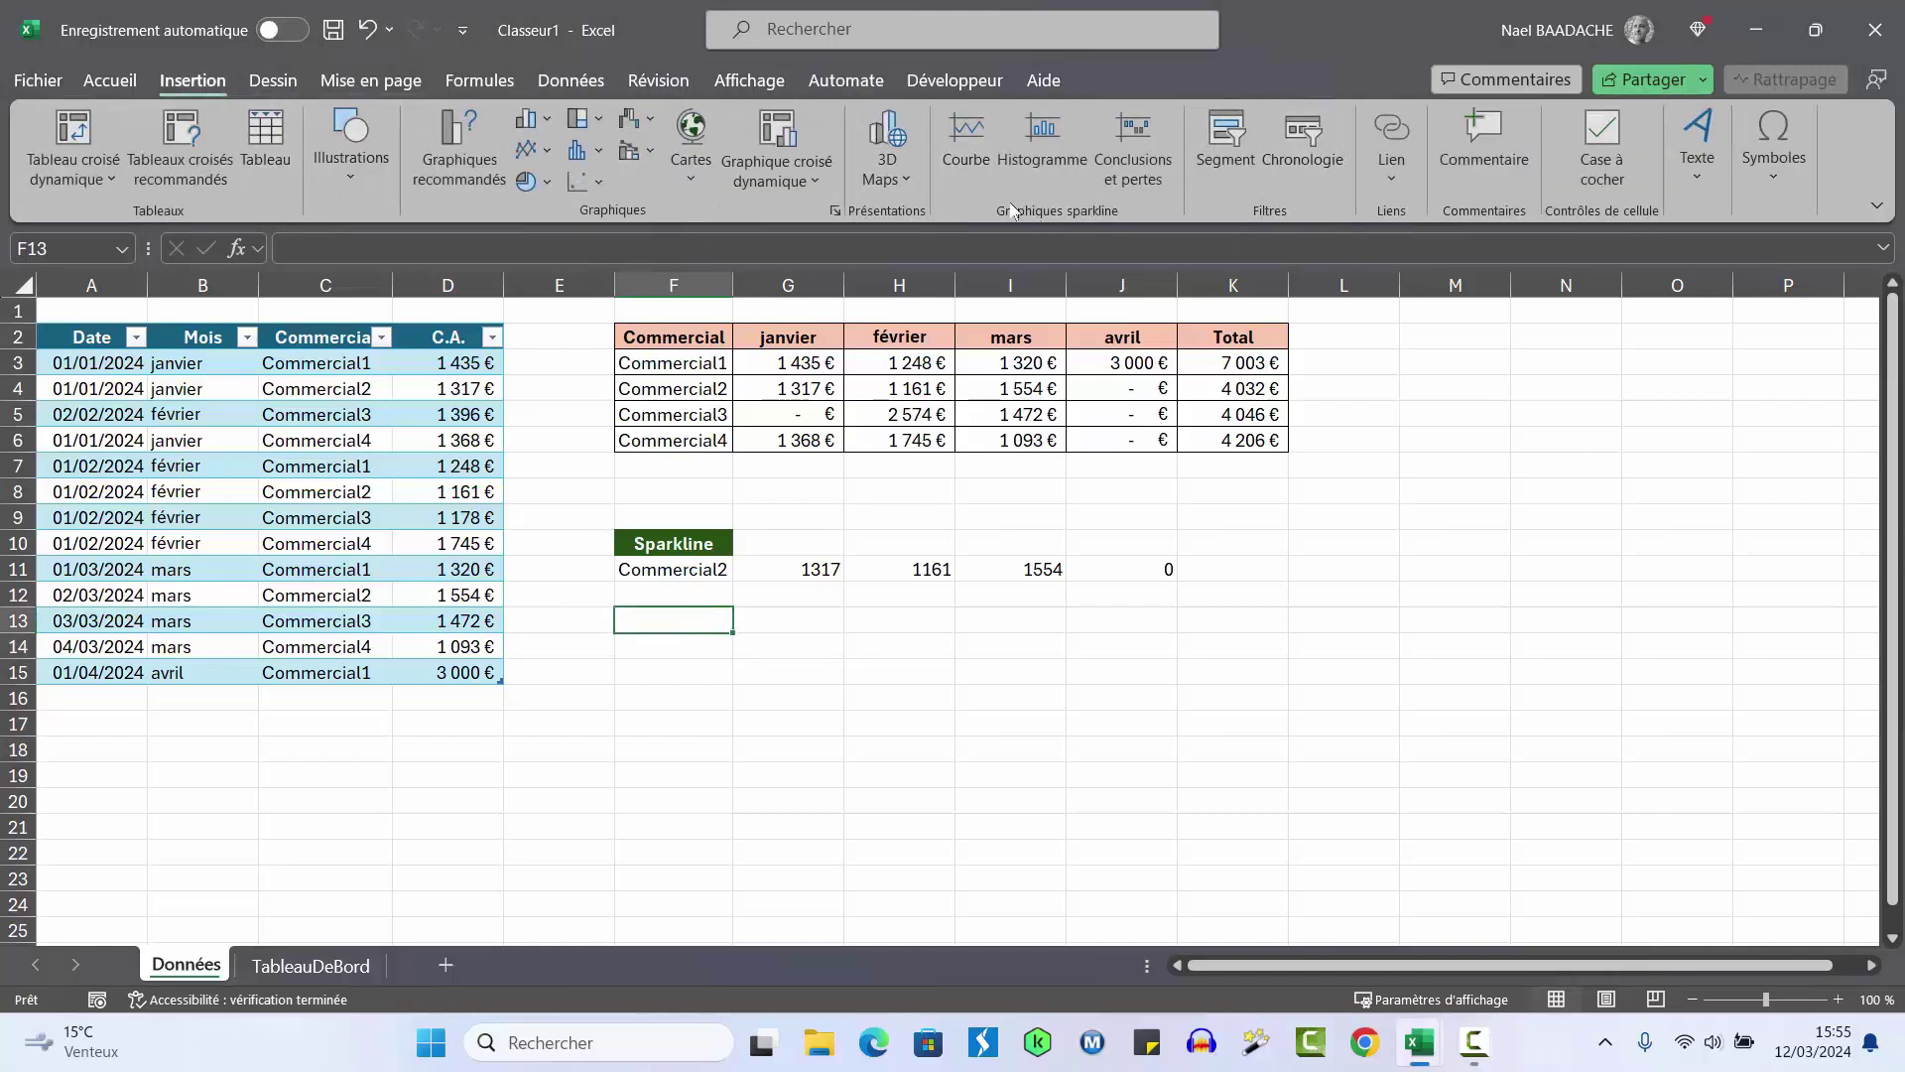
click(1044, 134)
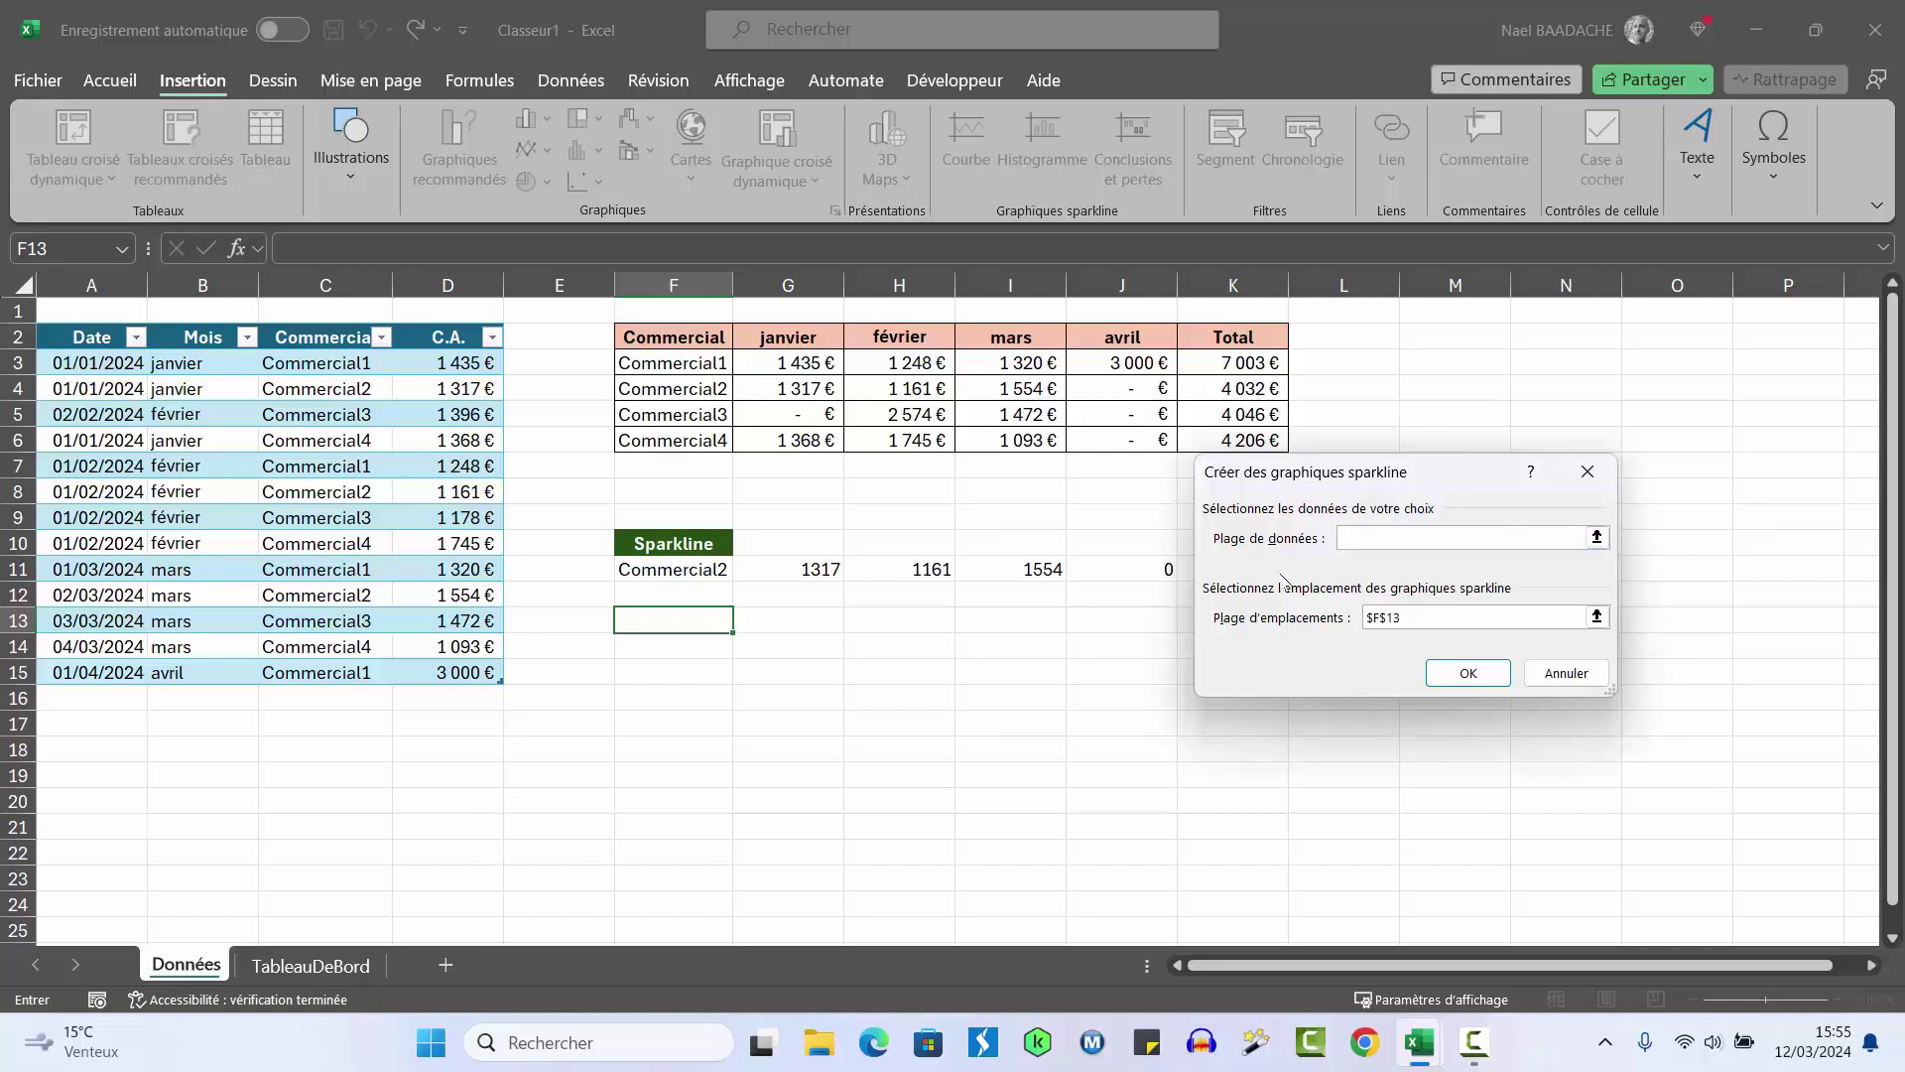
drag(1458, 472, 1498, 574)
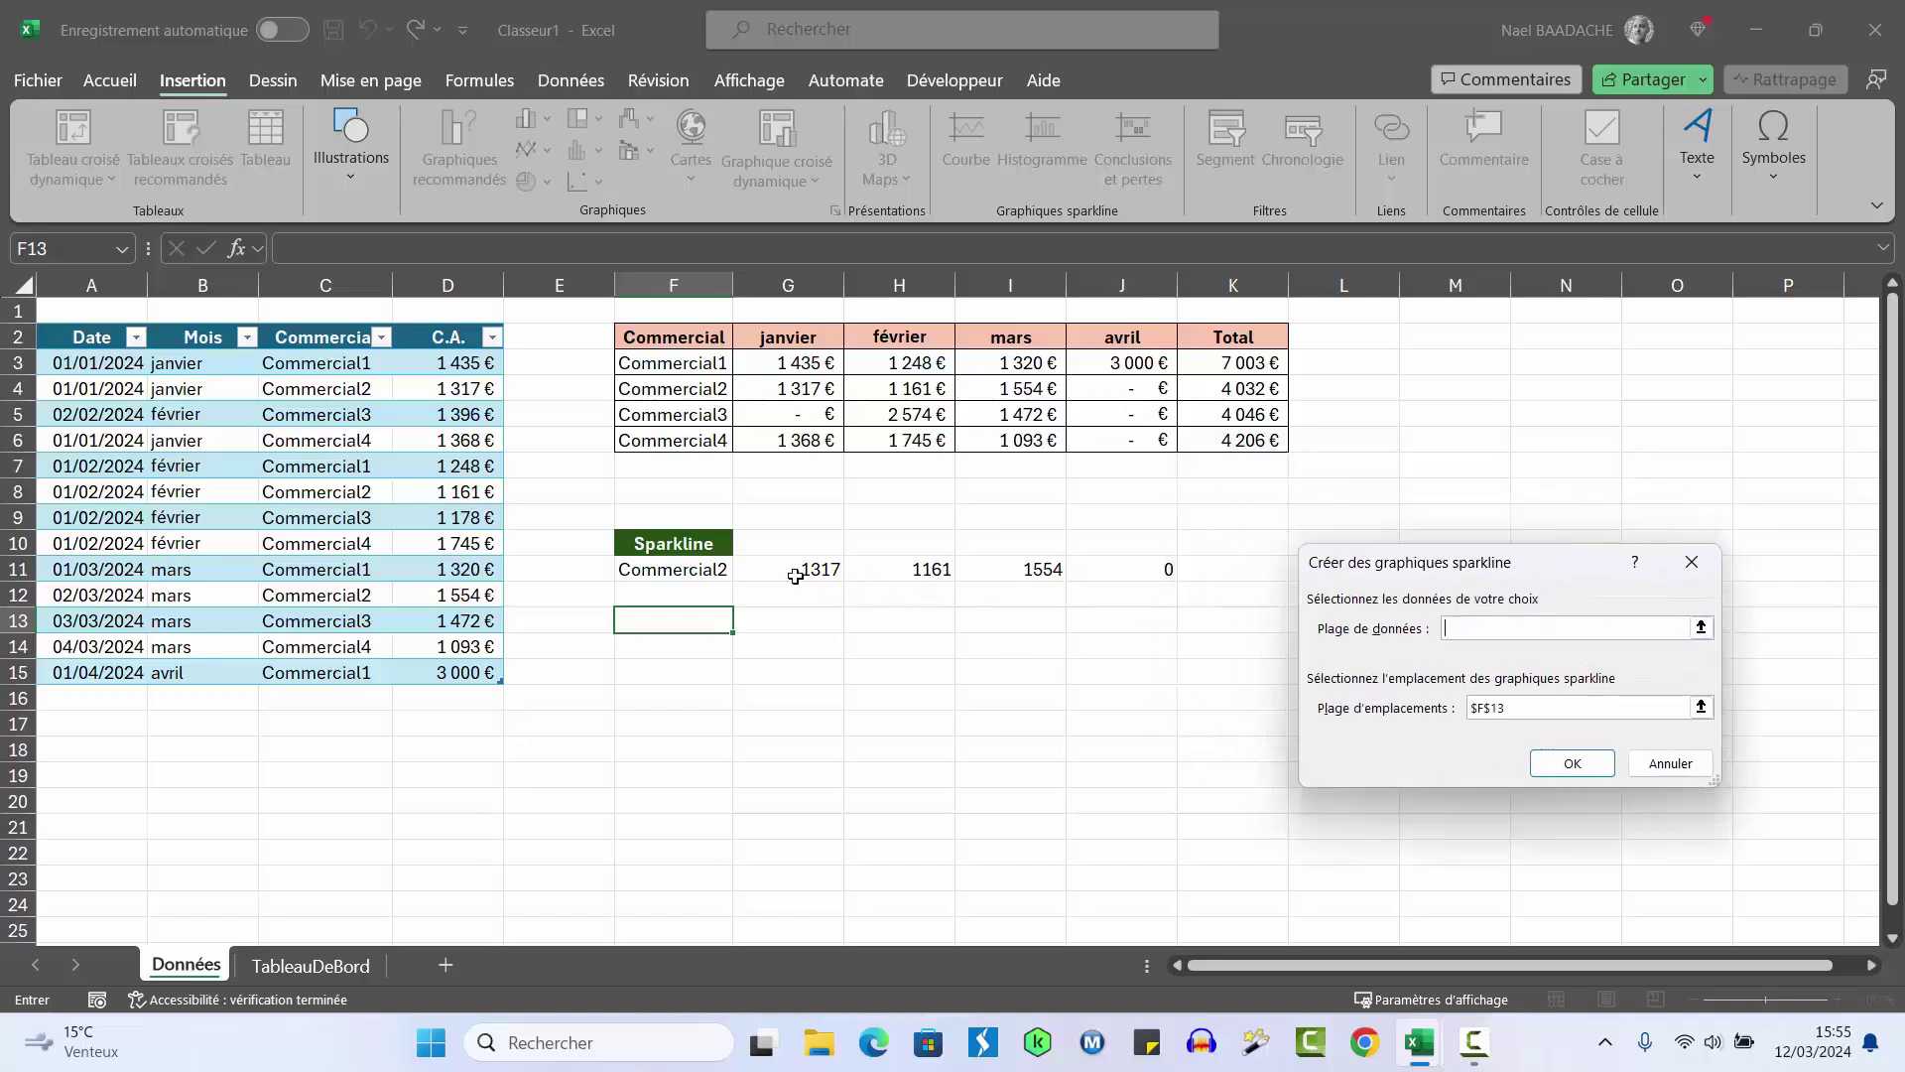
drag(796, 577, 1149, 568)
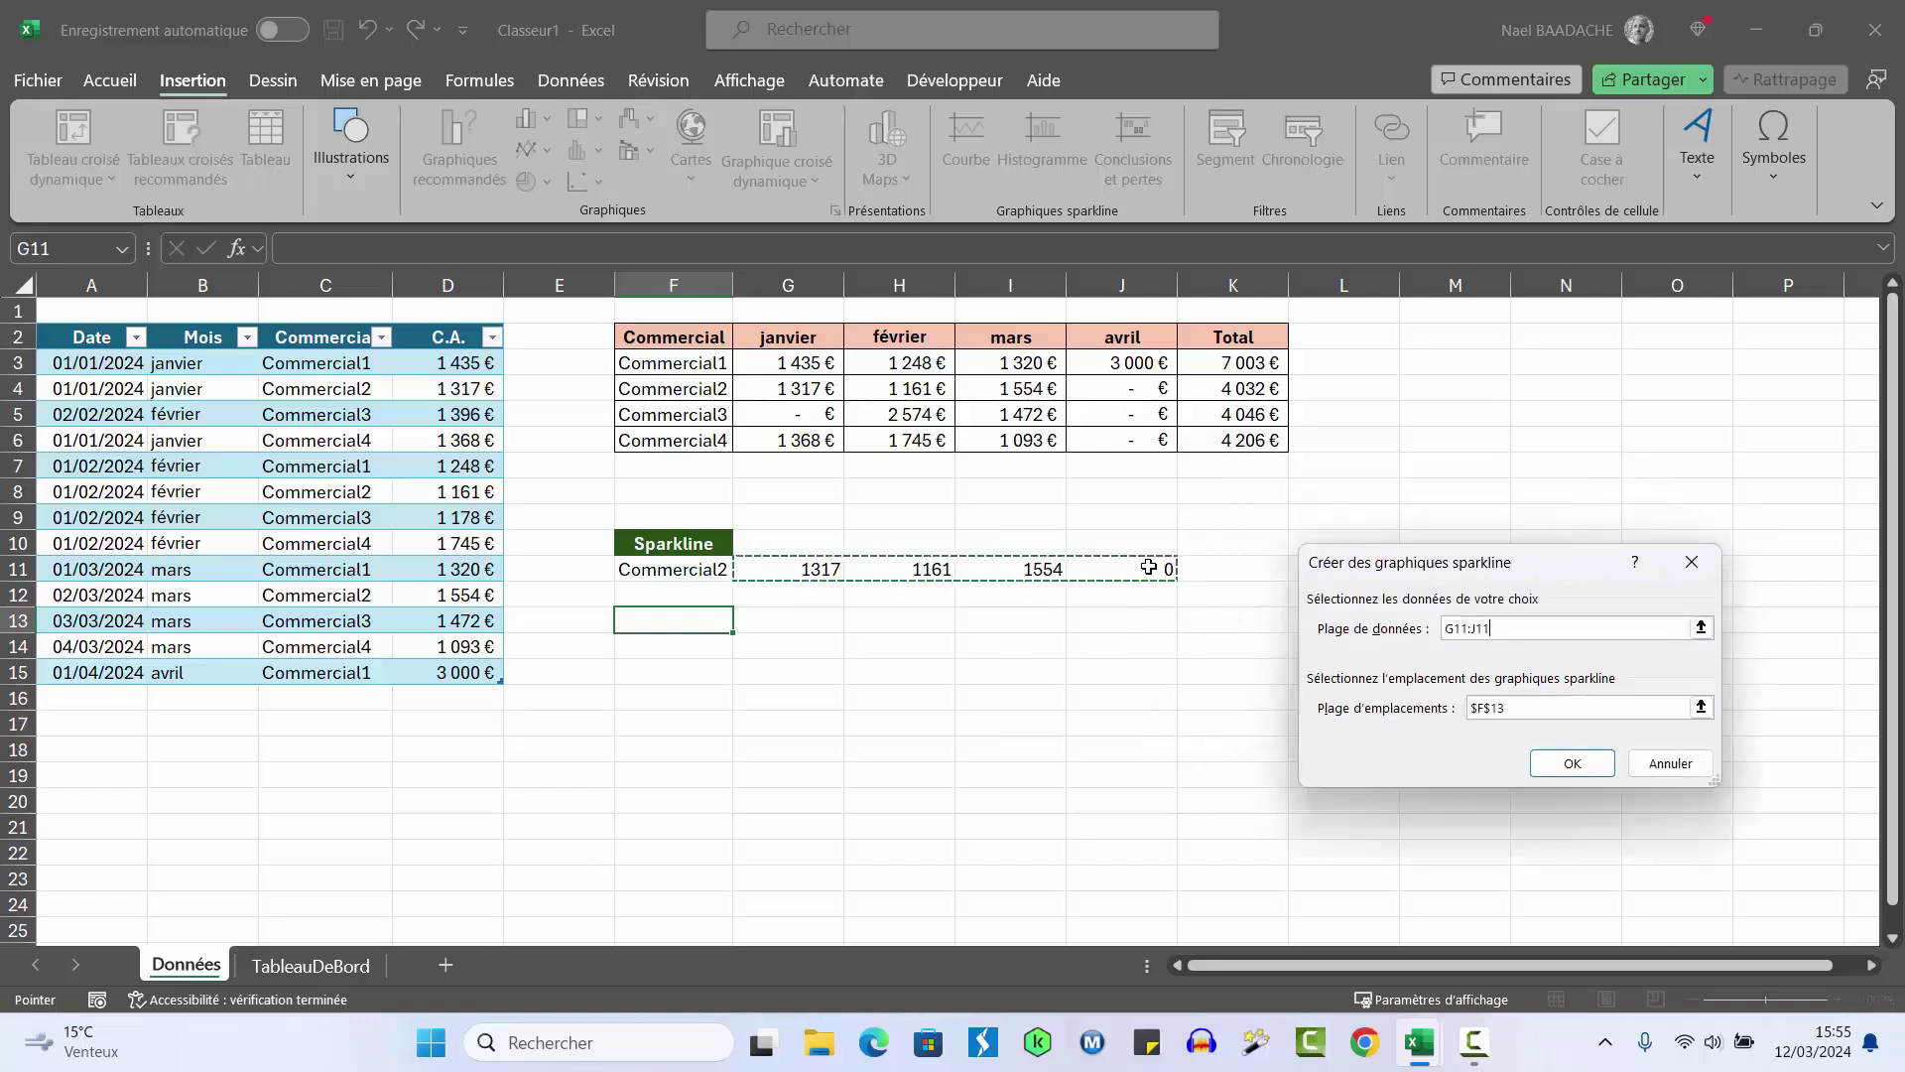
click(1533, 707)
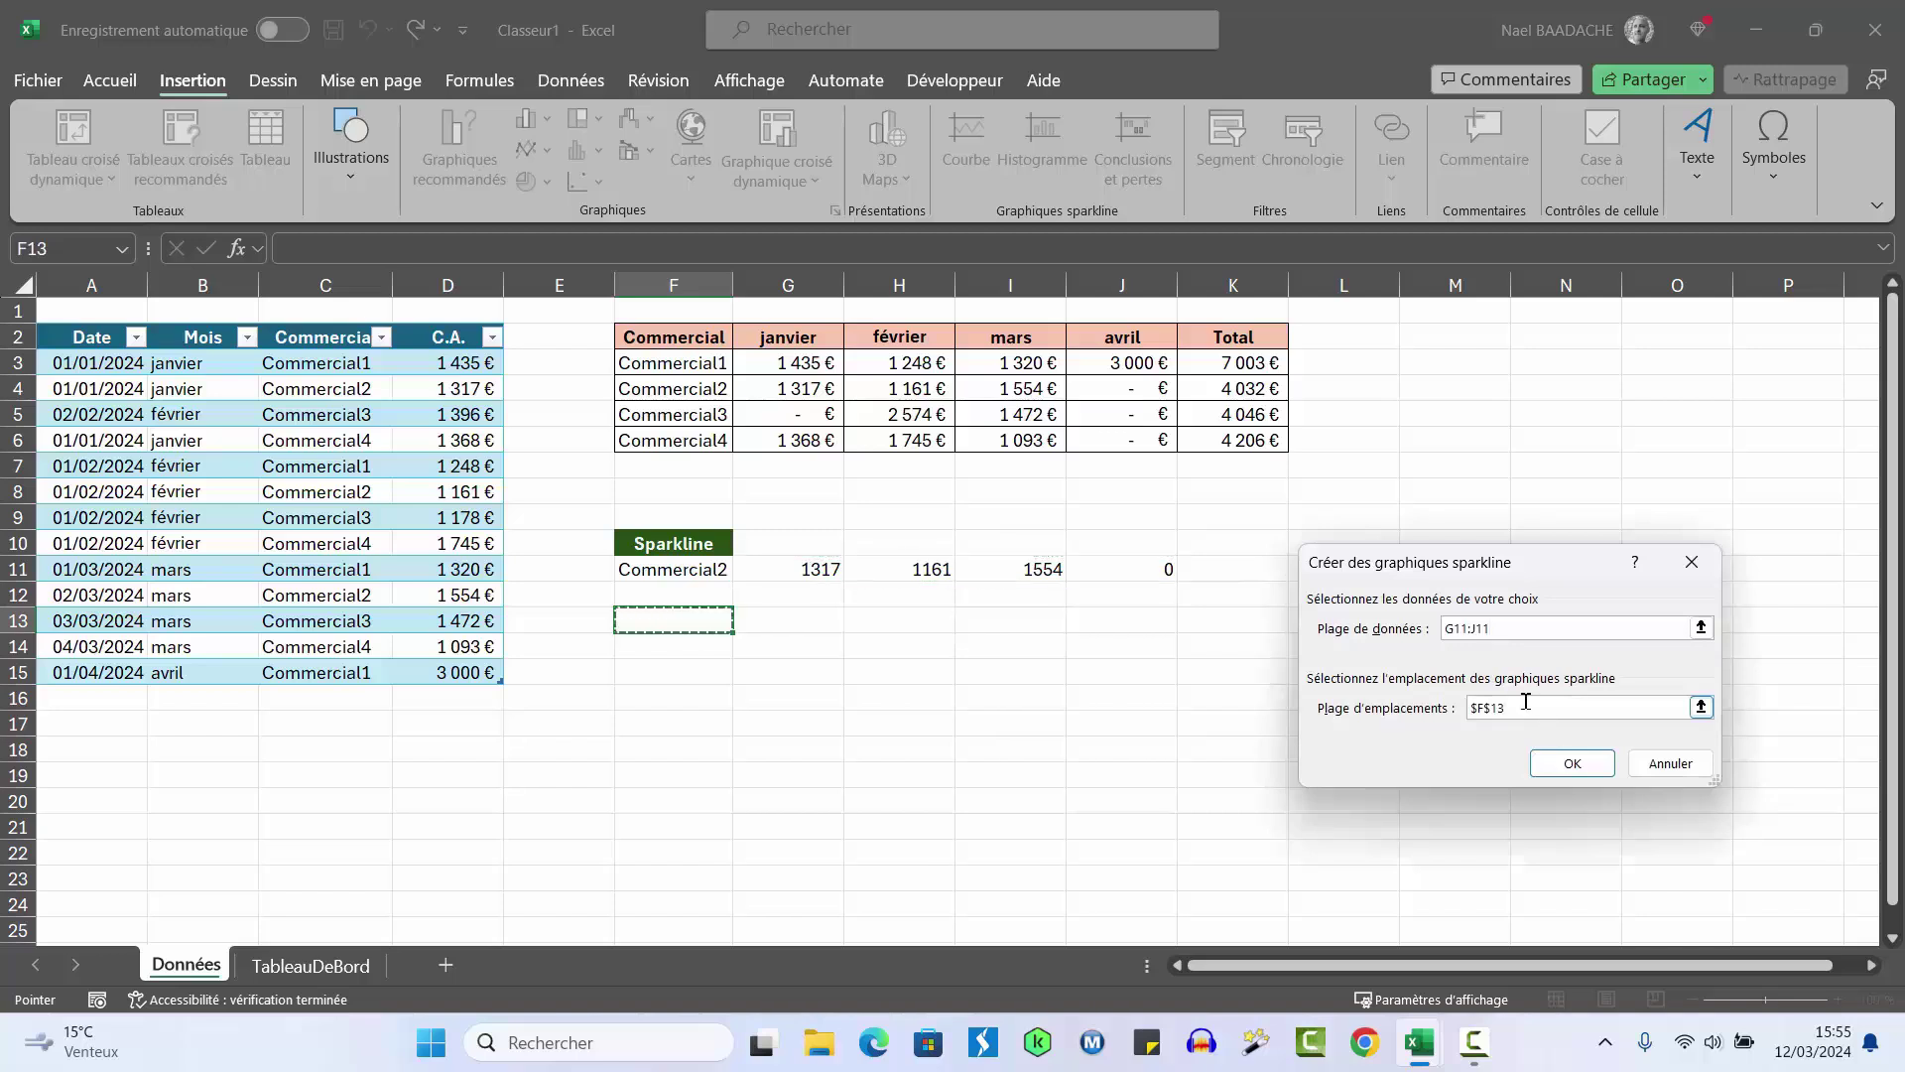
double_click(1525, 702)
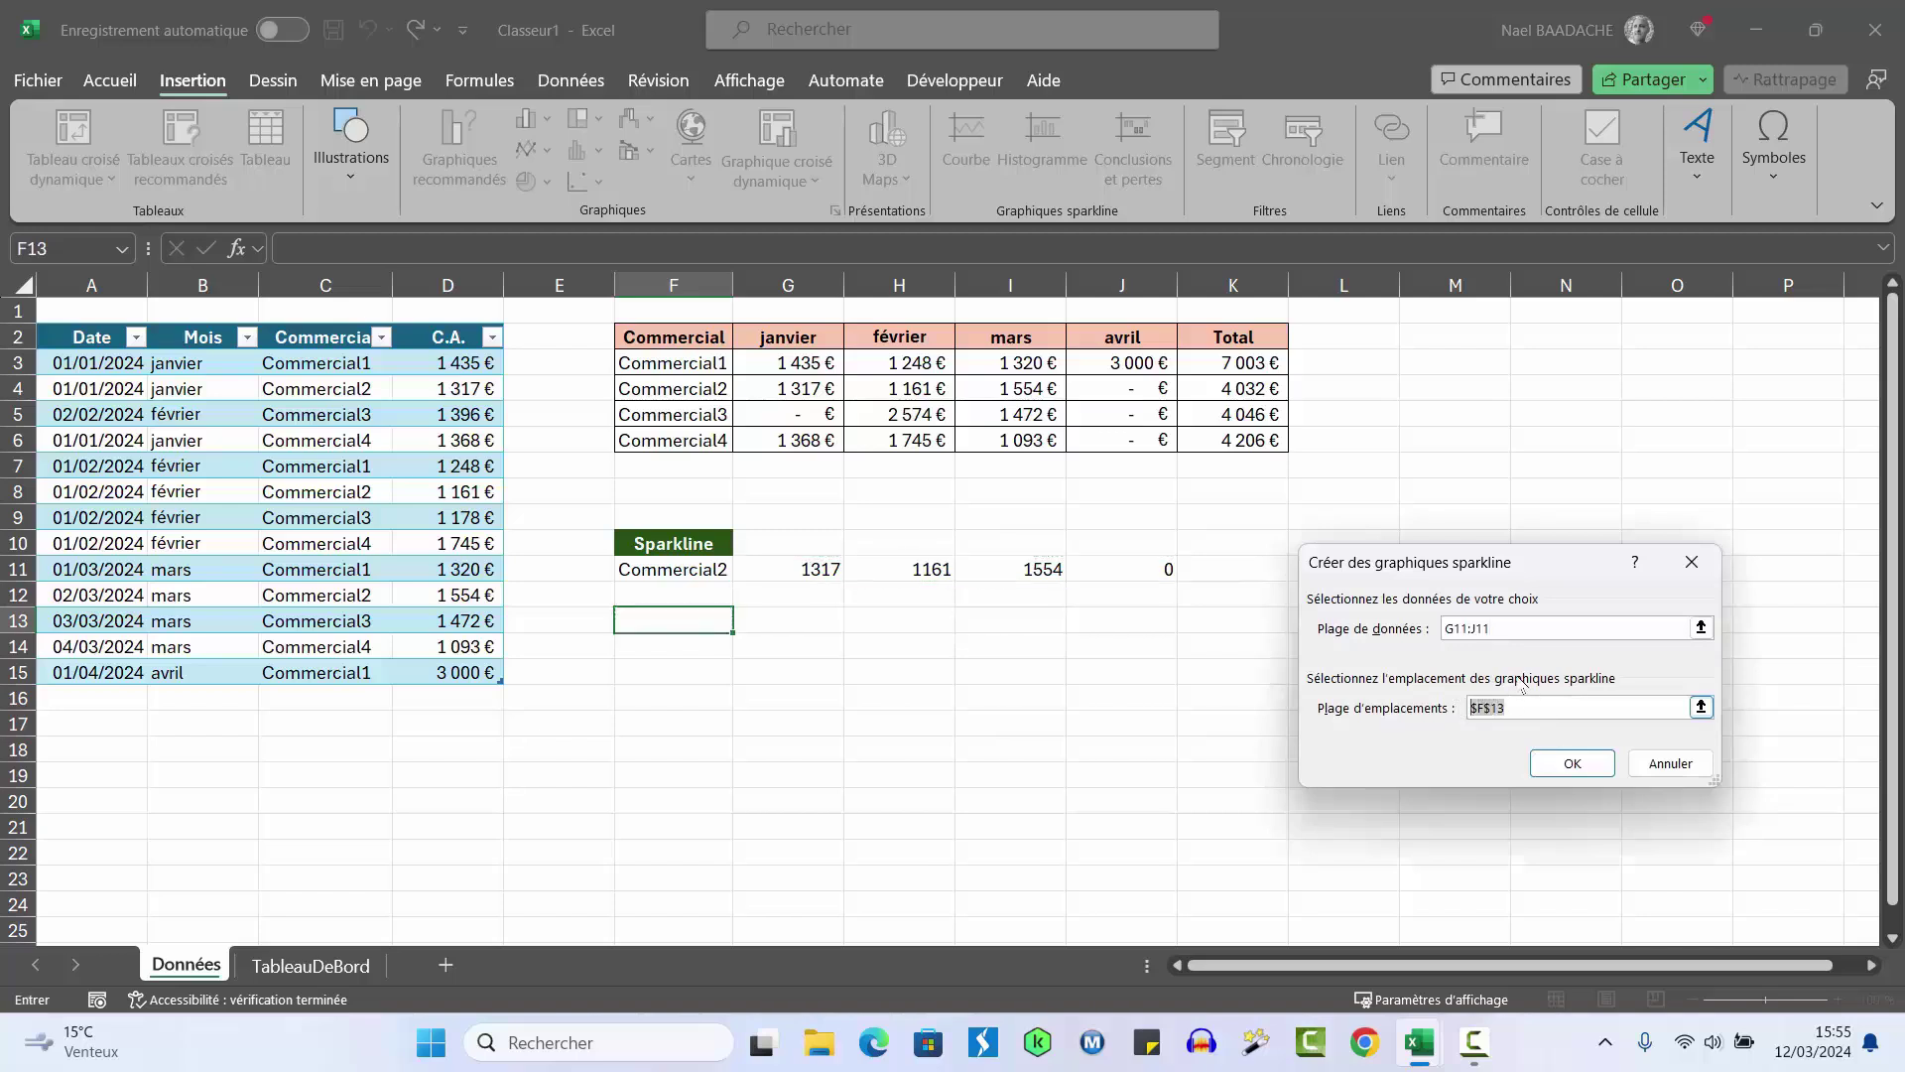
click(685, 652)
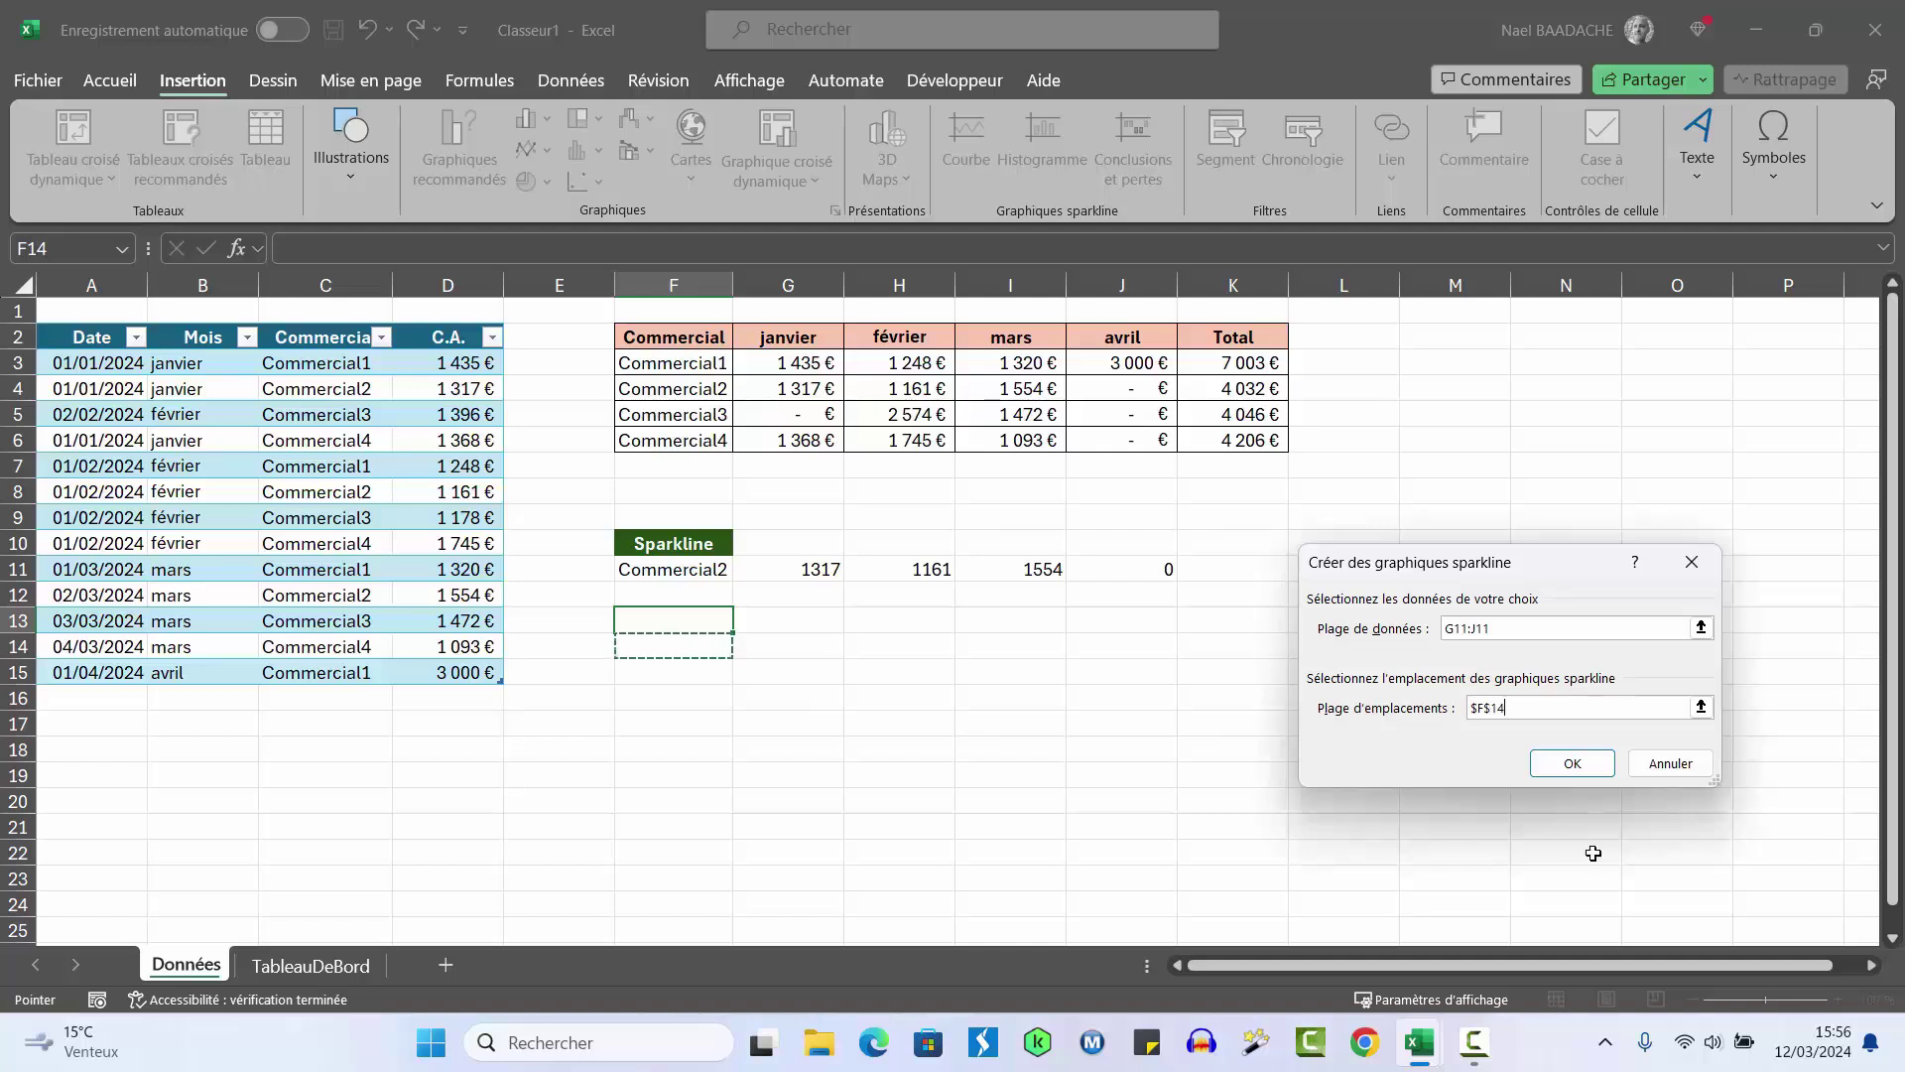
click(1573, 766)
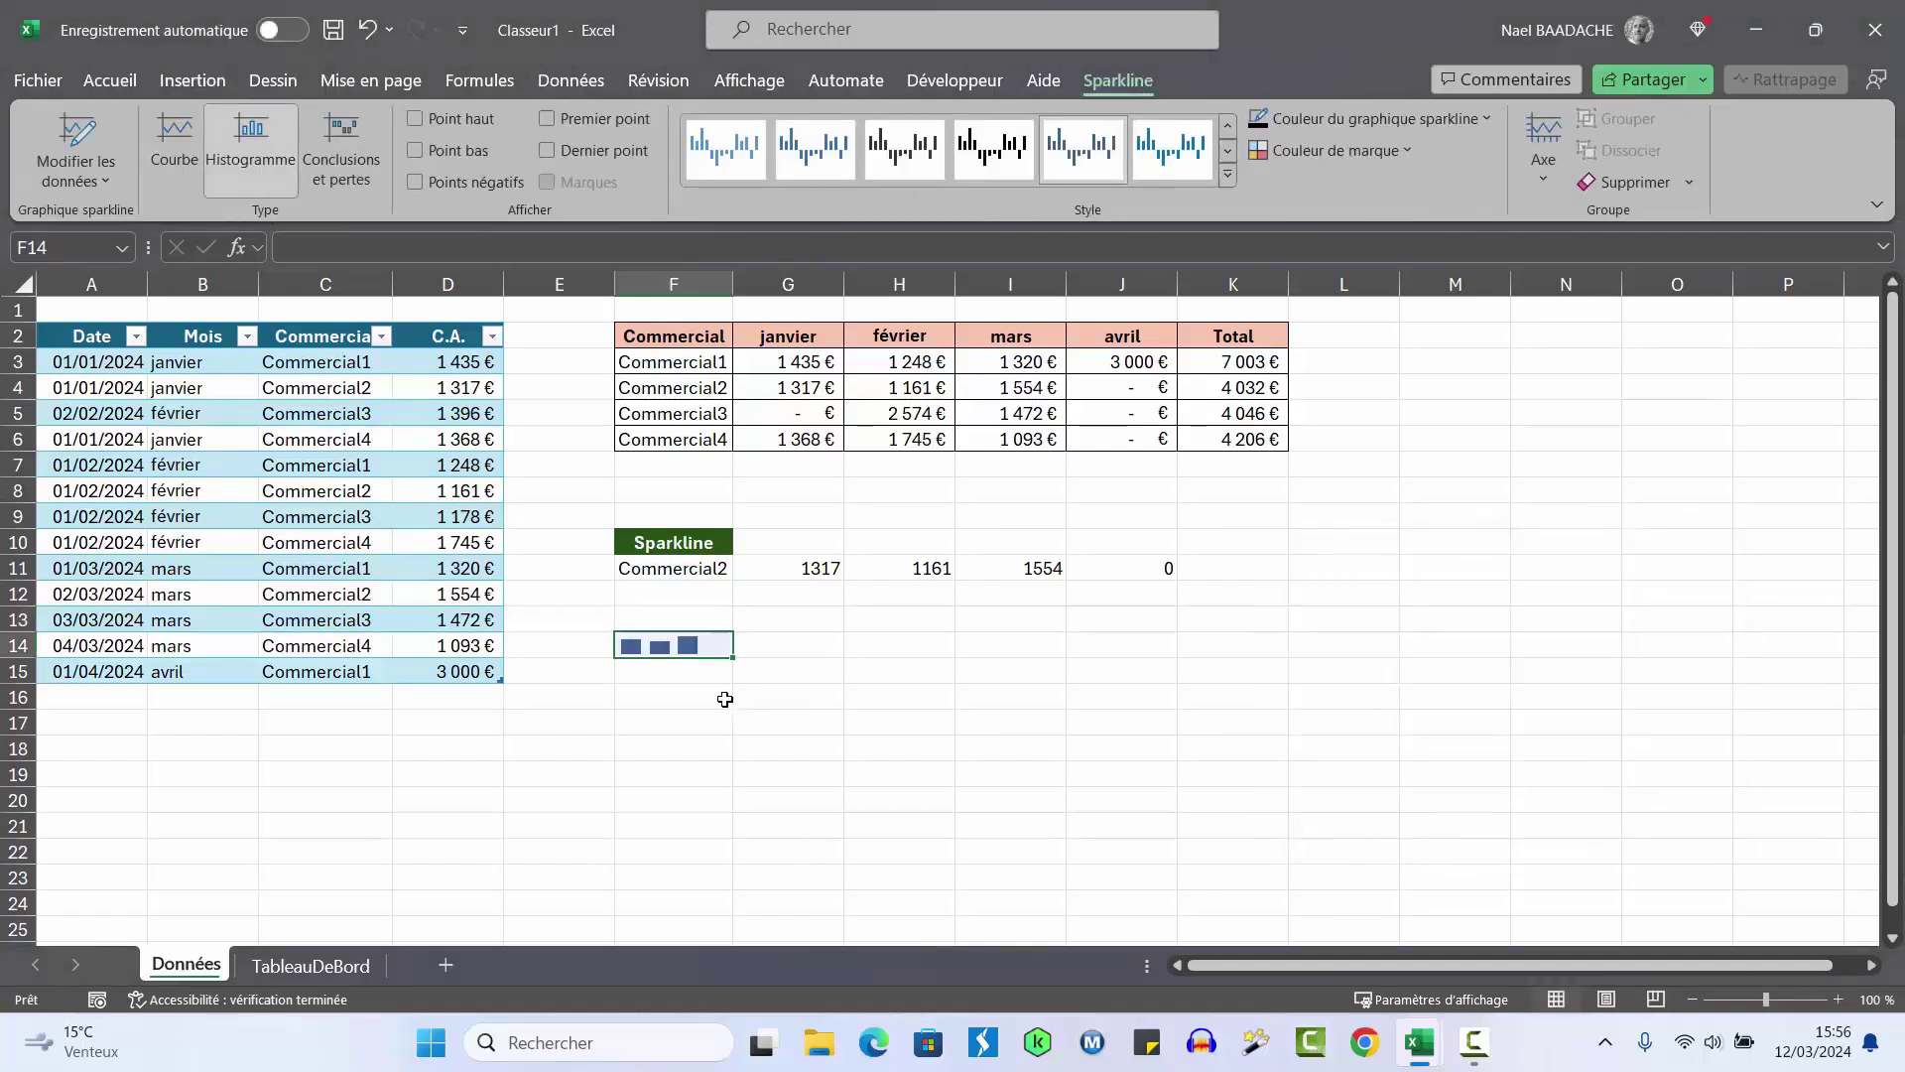
drag(661, 645, 666, 673)
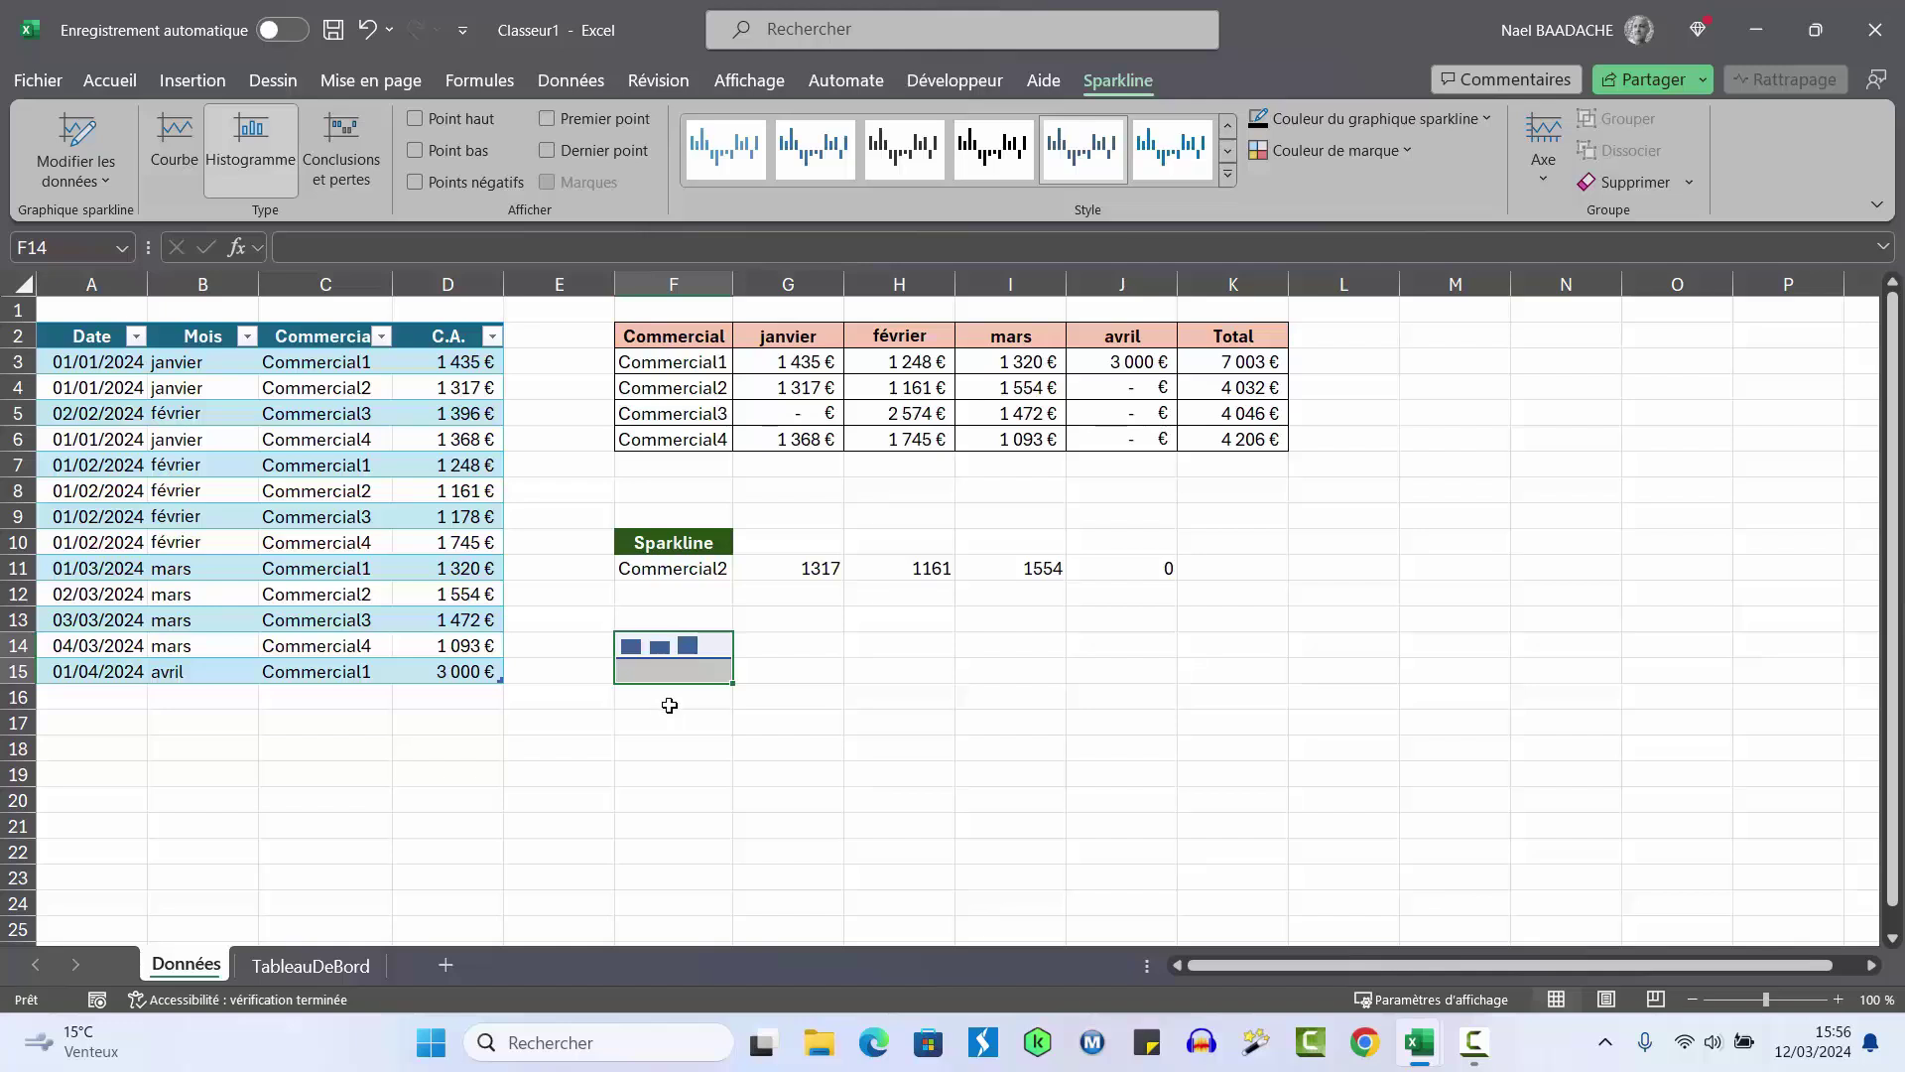
Merge F14:F15 and colour the sparkline's high point dark green and low point red
click(109, 79)
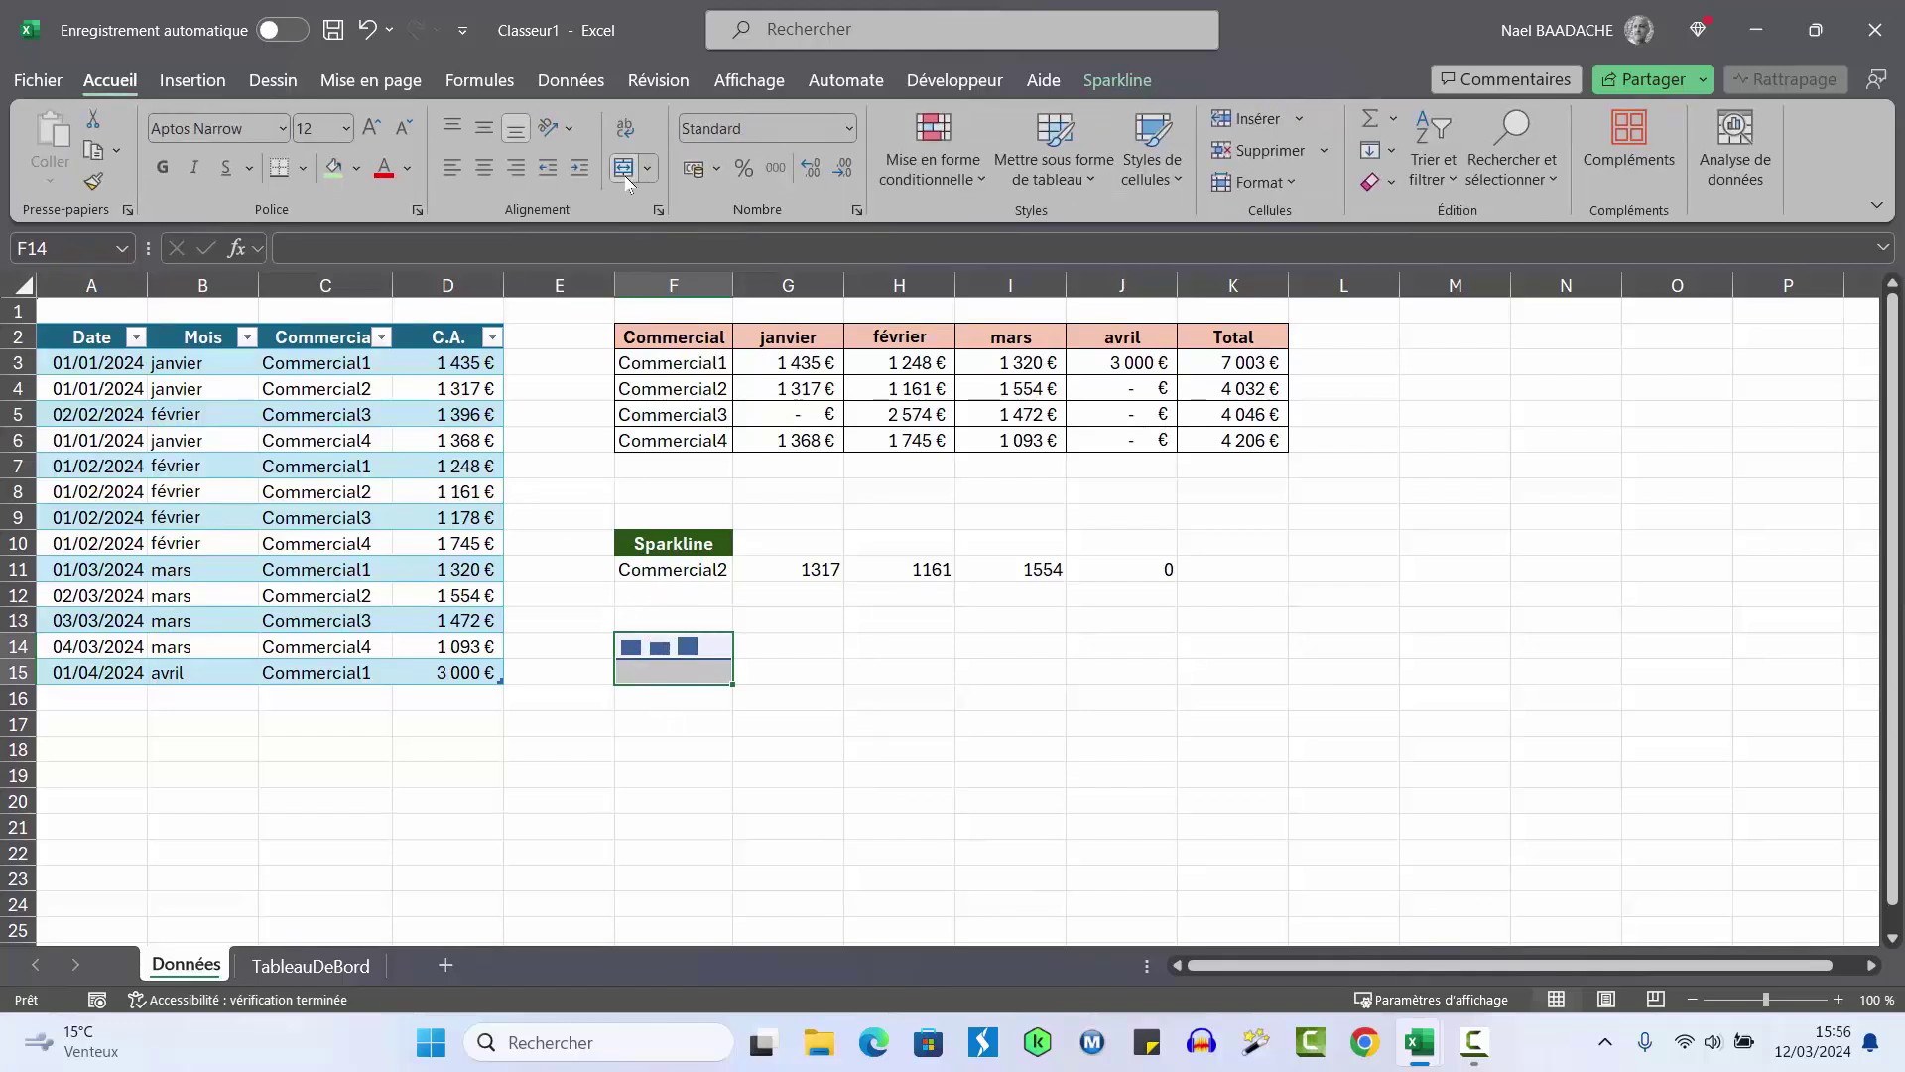
click(627, 173)
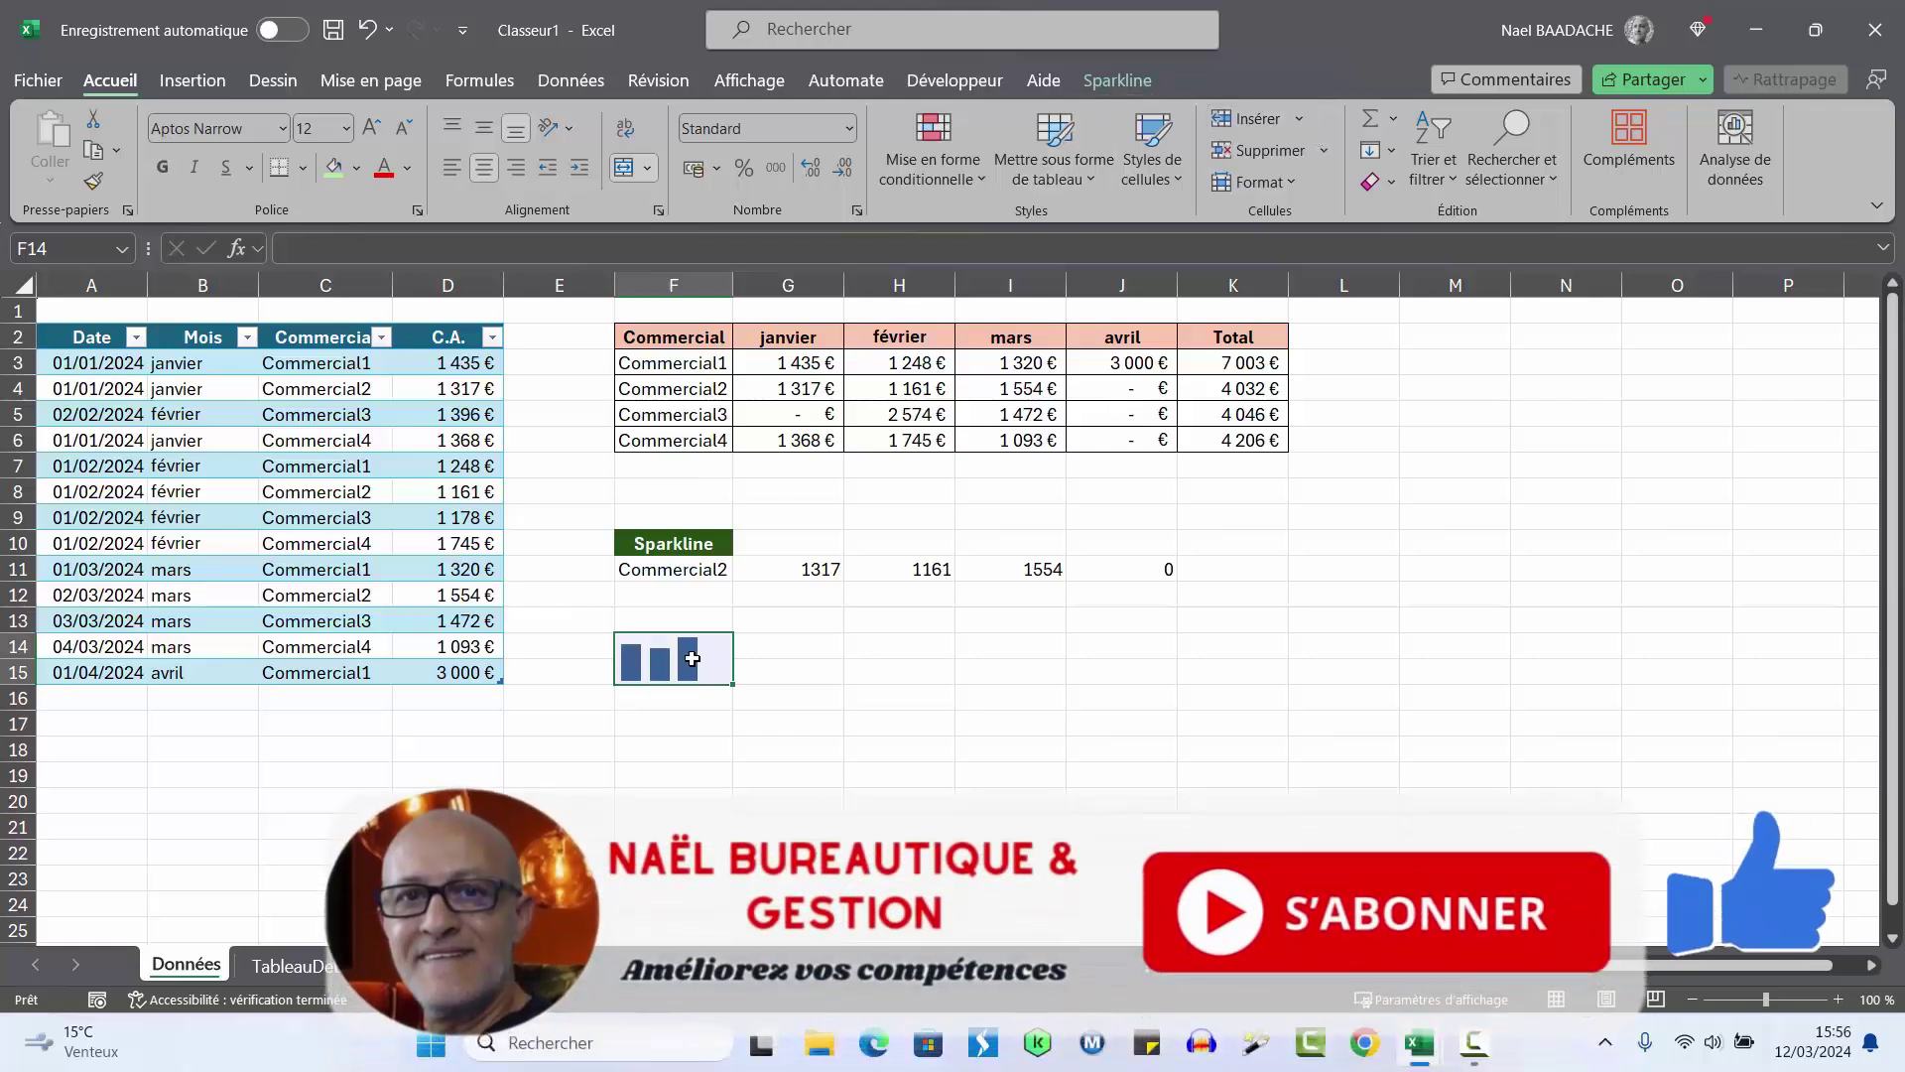
click(1115, 81)
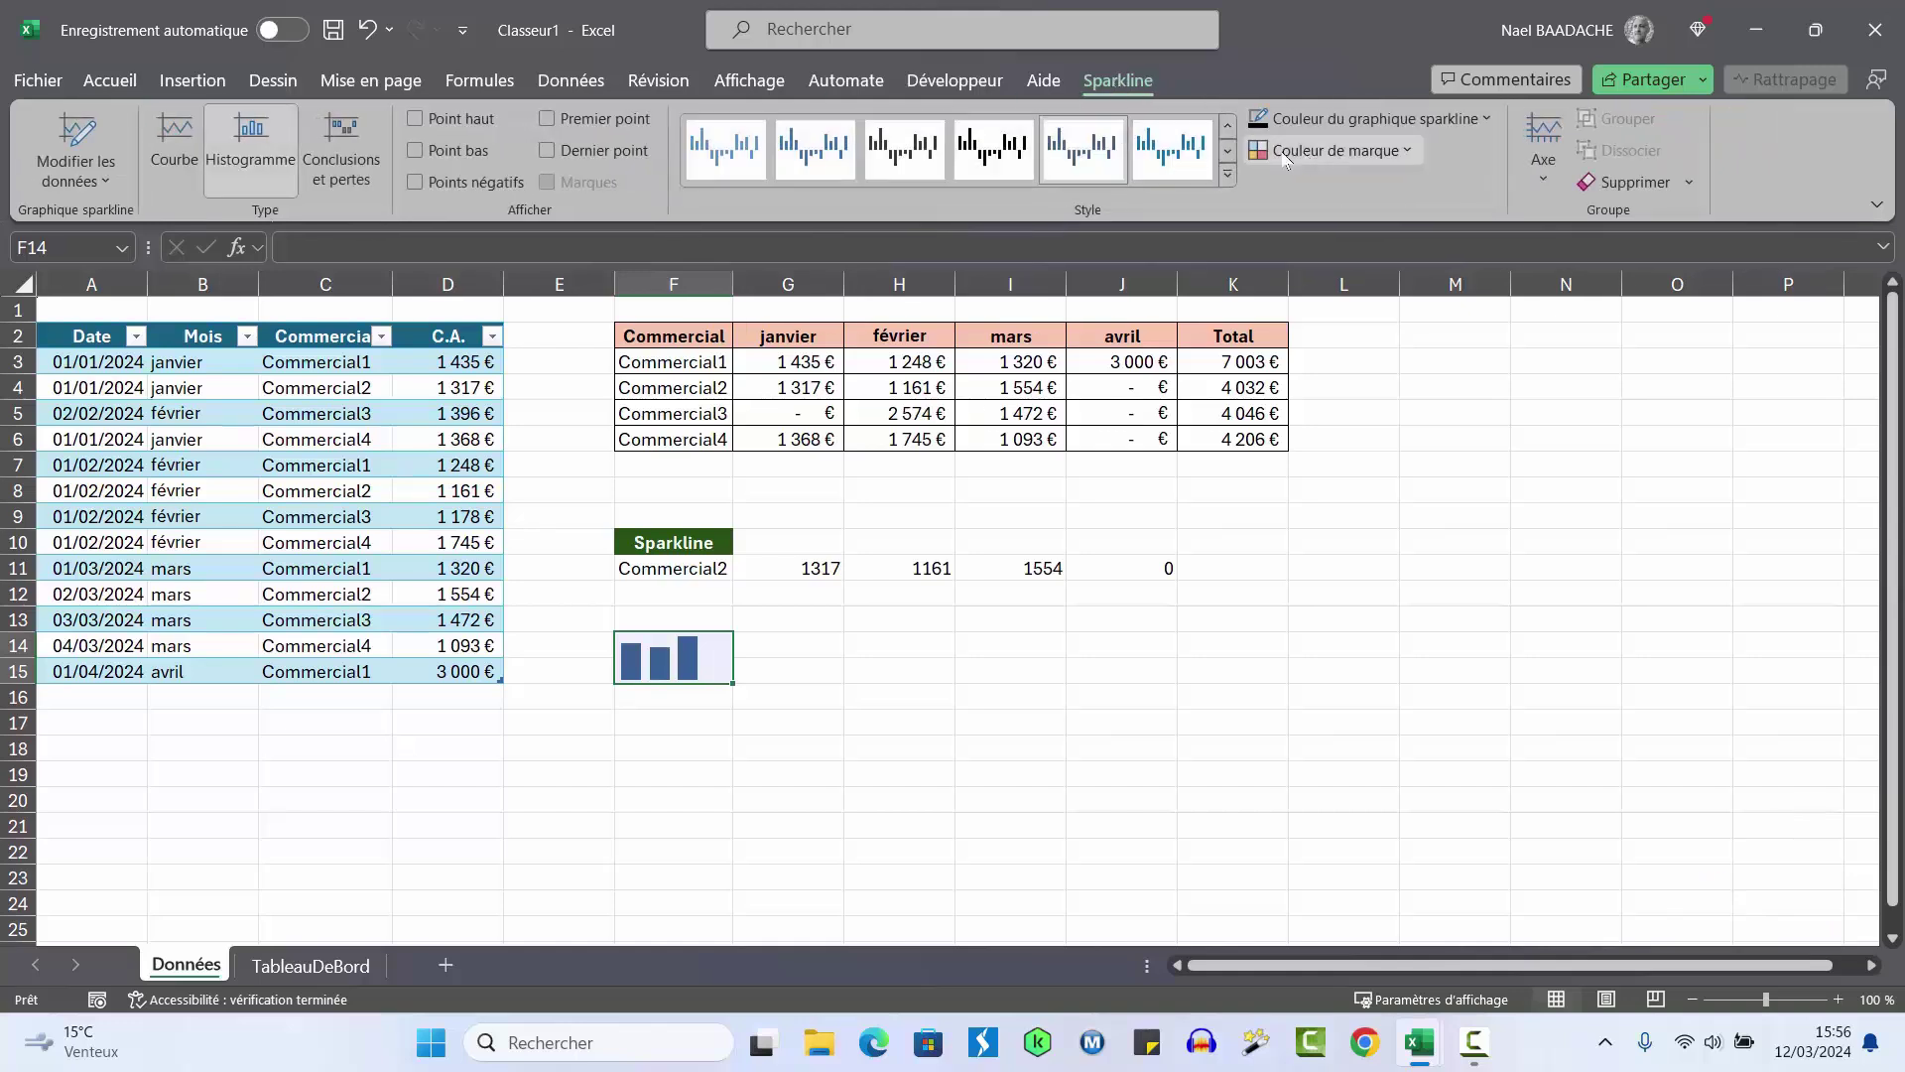
click(1405, 157)
mouse_move(1323, 259)
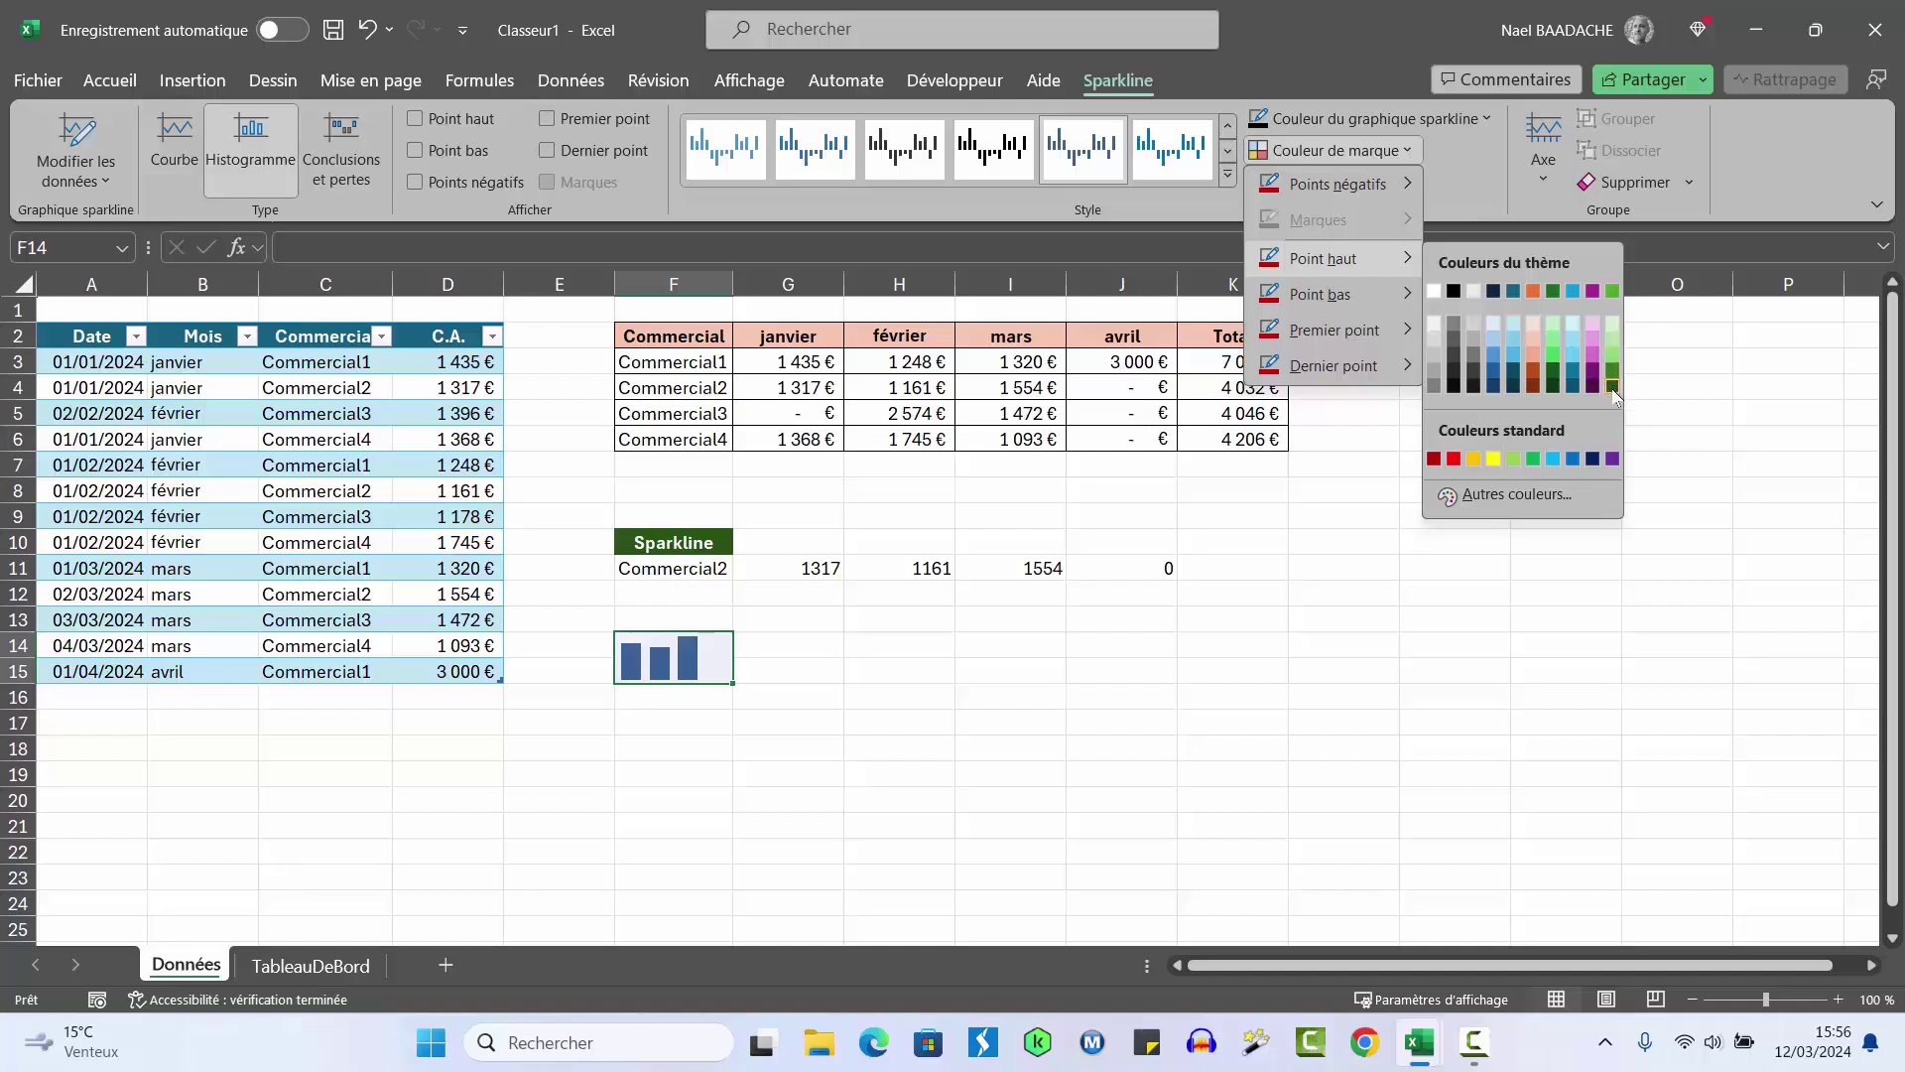
click(1613, 386)
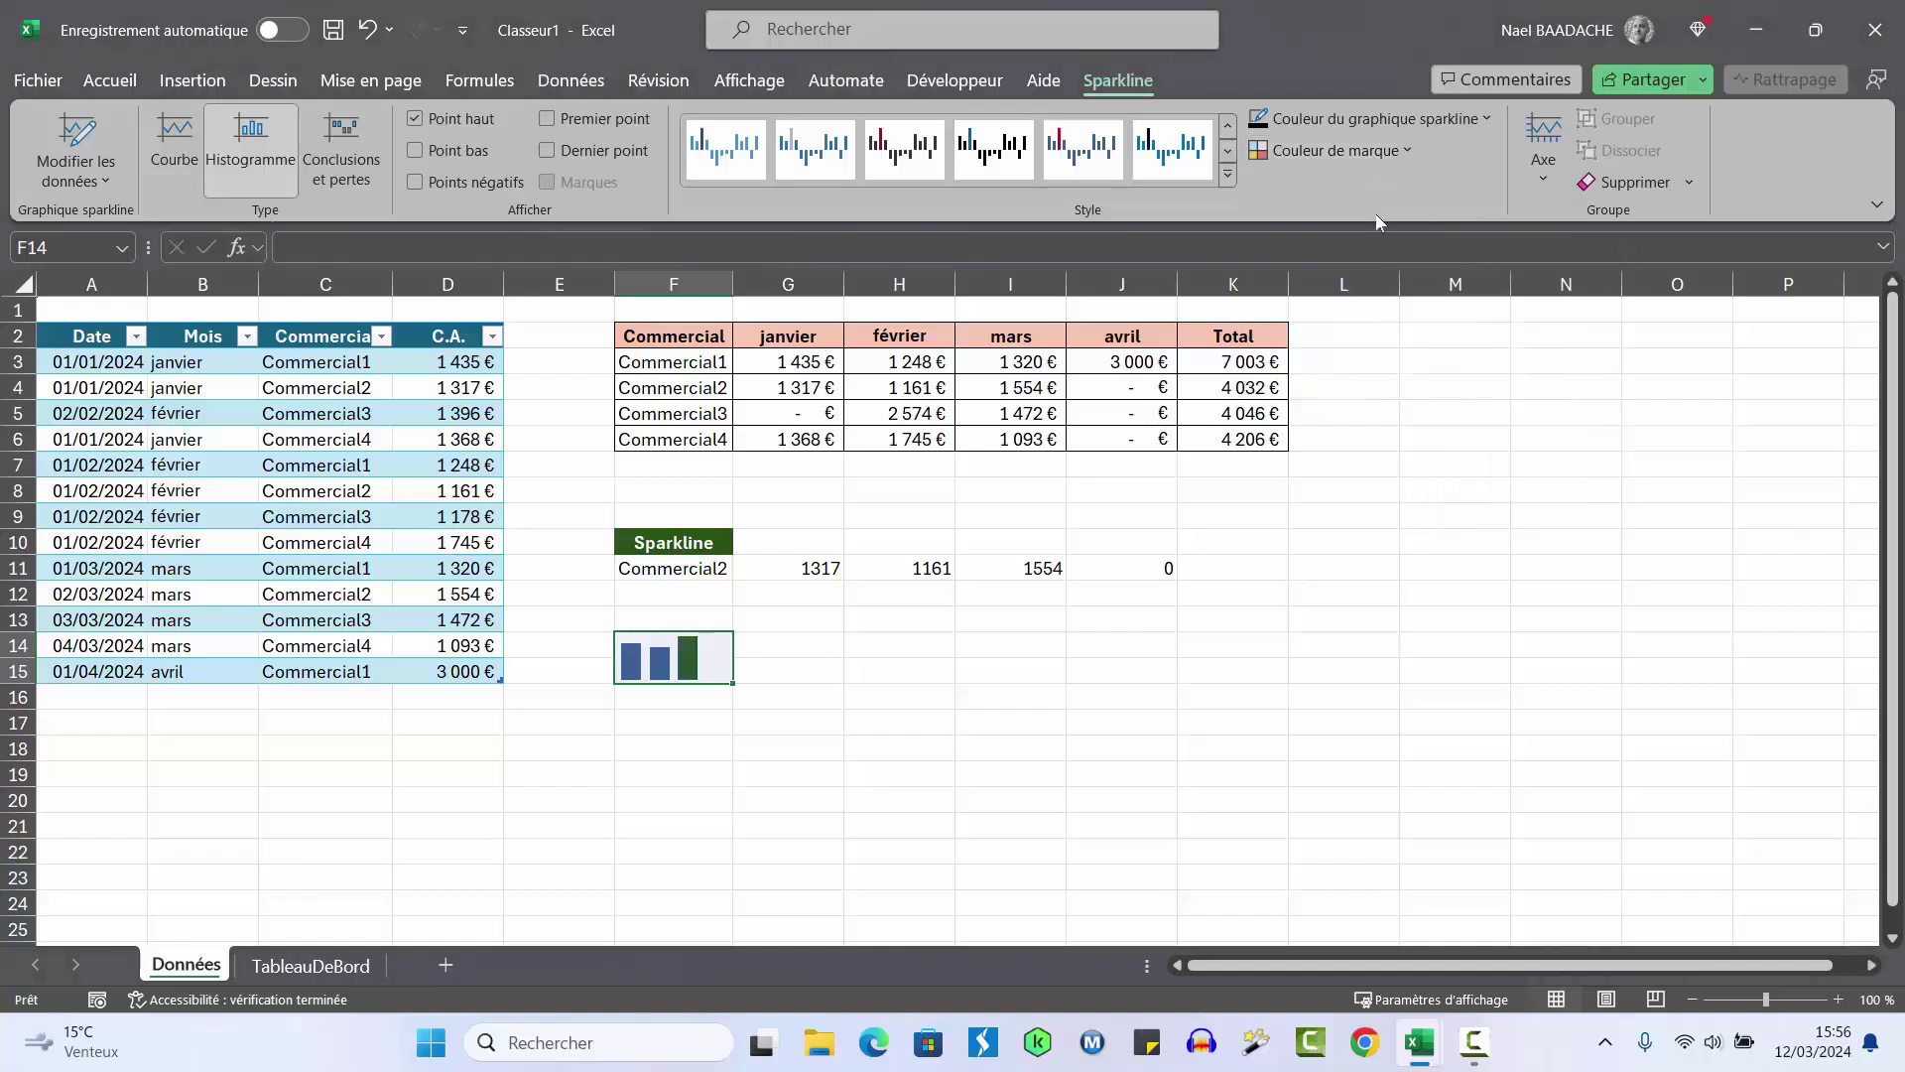
click(1410, 151)
mouse_move(1322, 295)
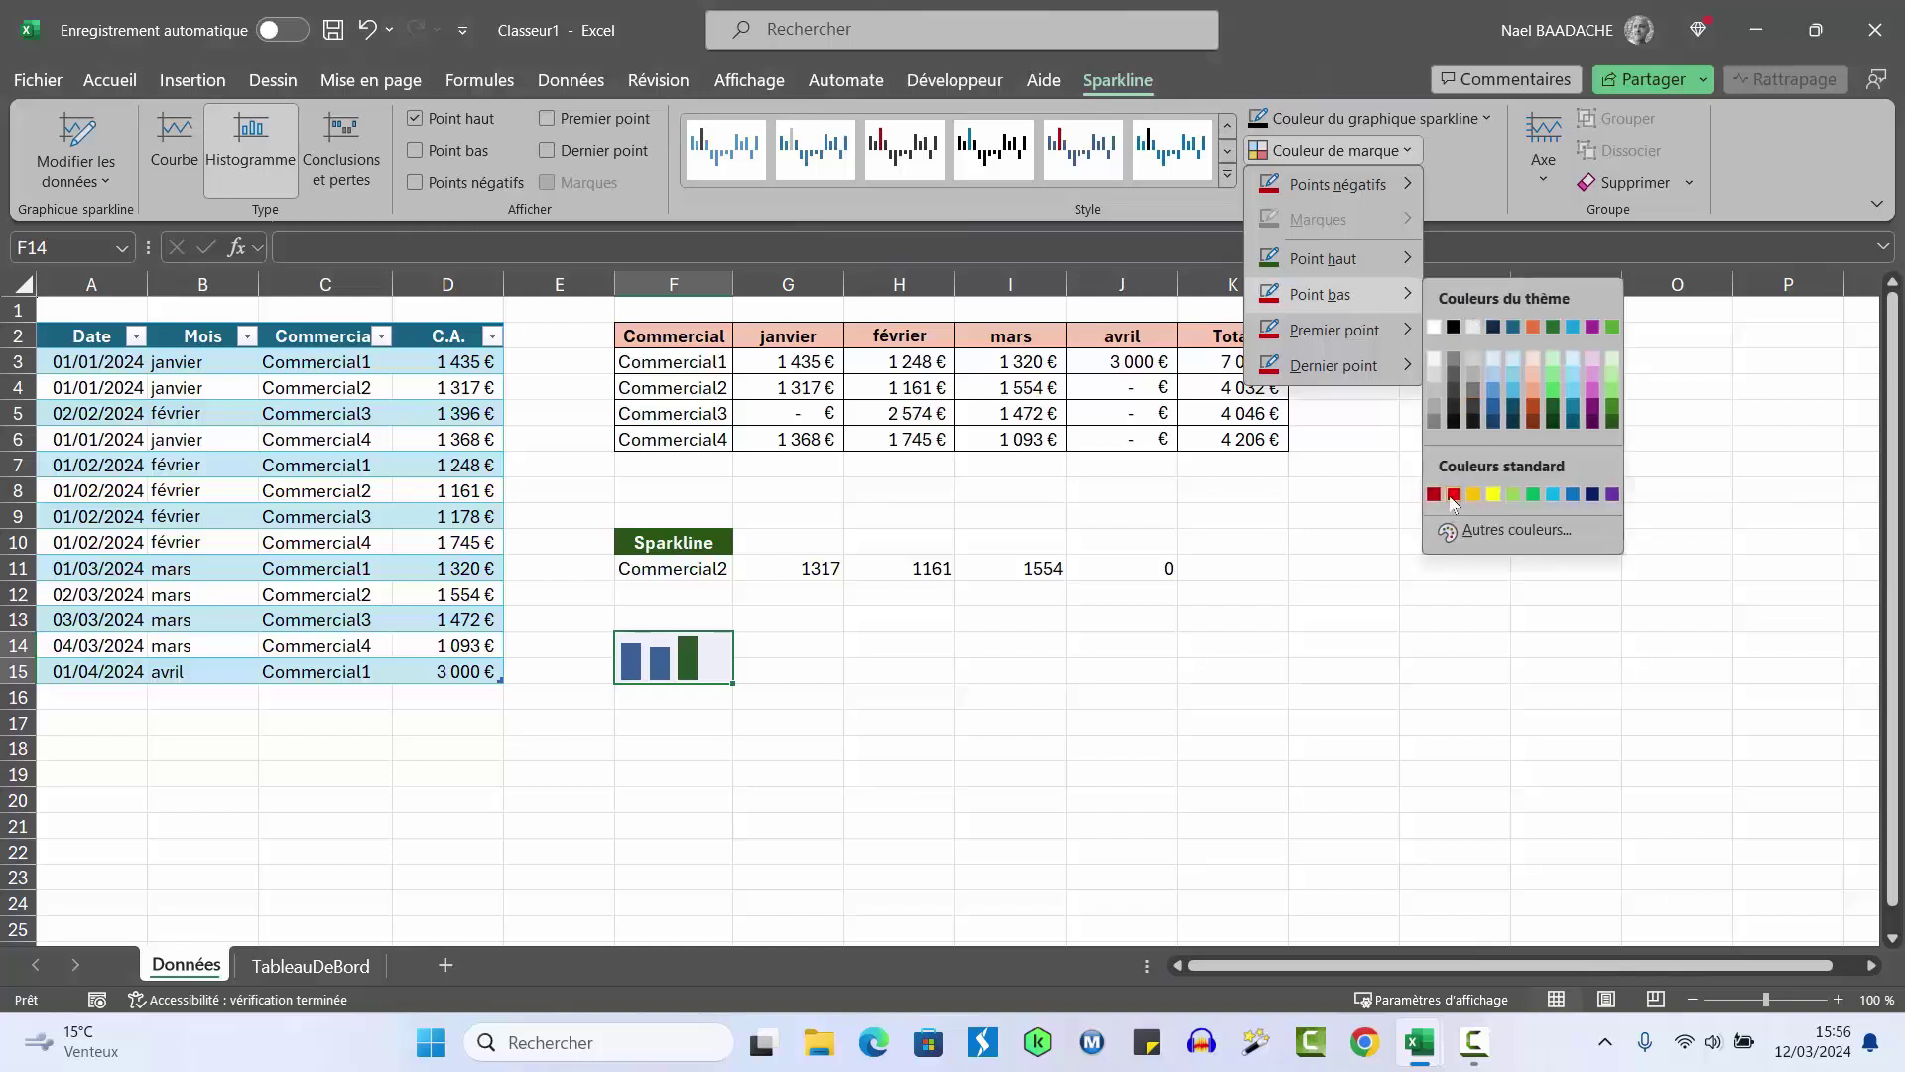
click(1454, 496)
click(645, 725)
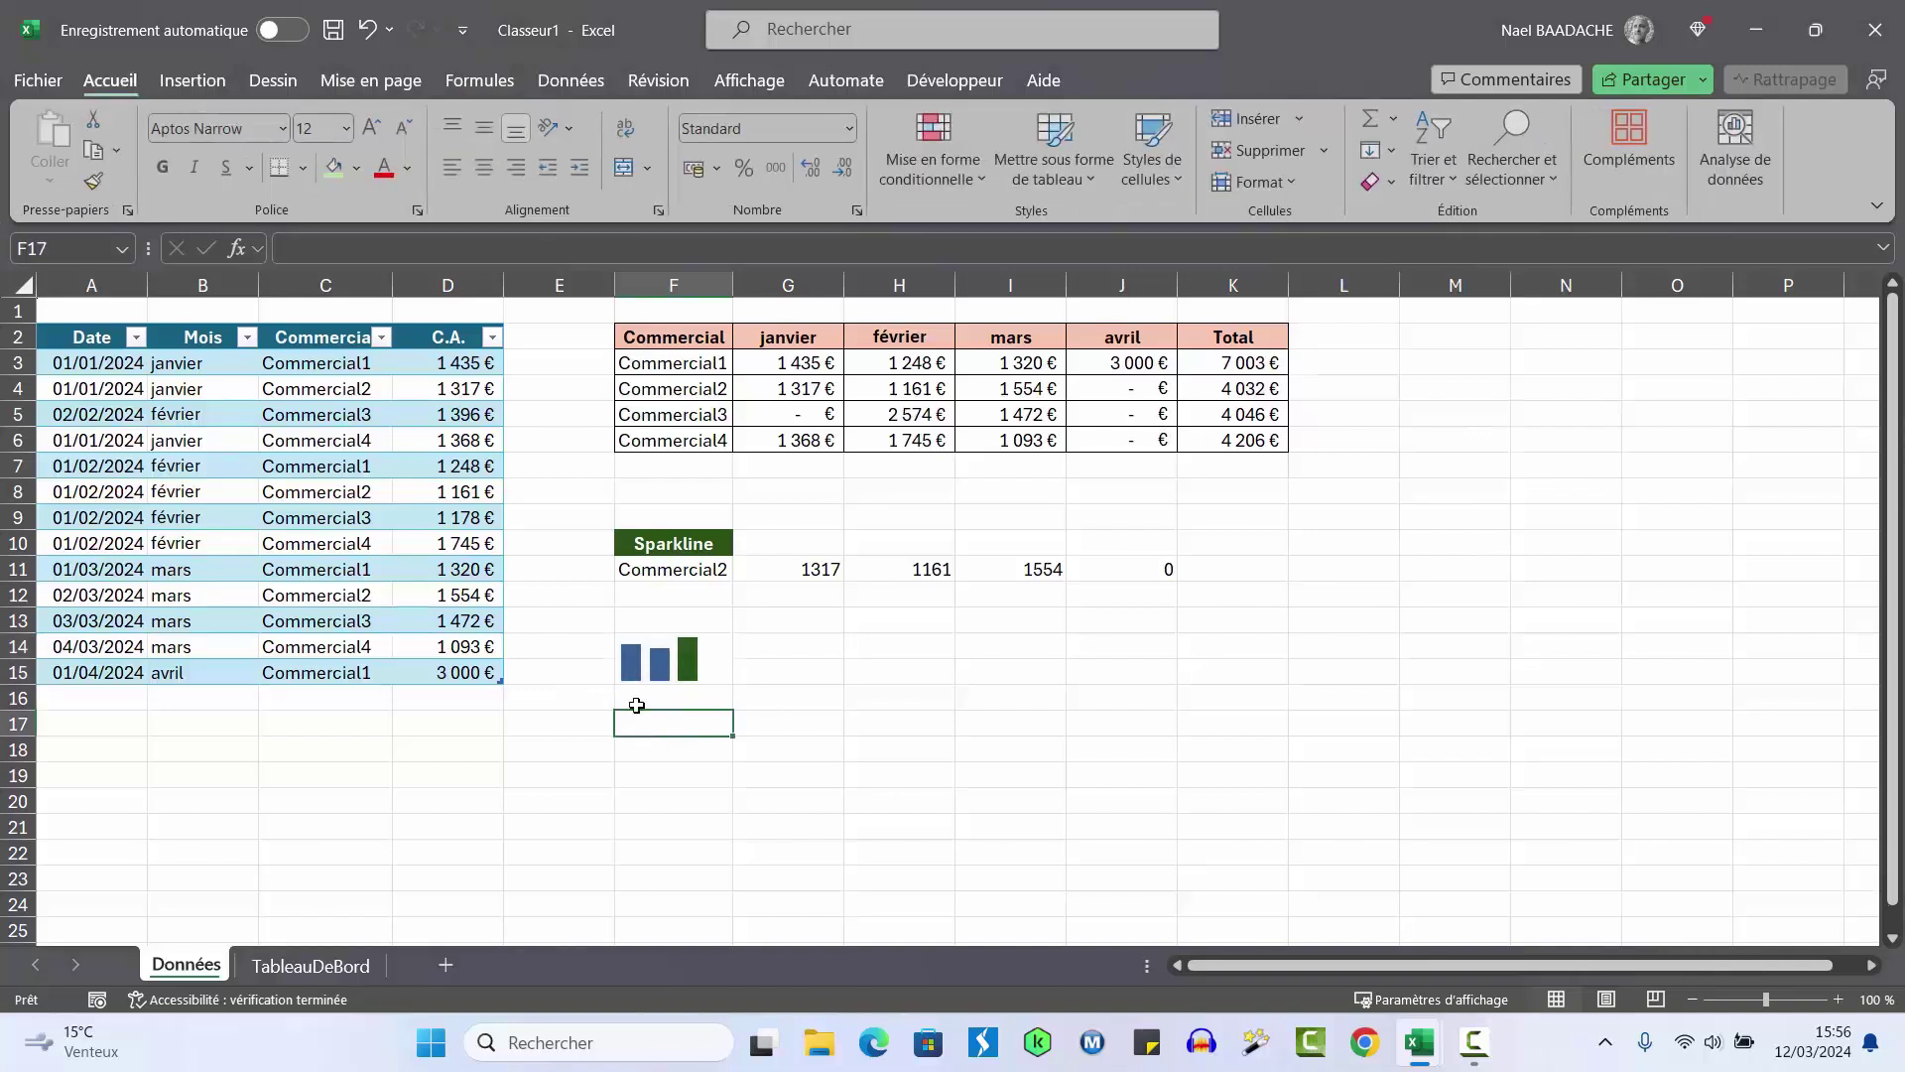
Switch the dashboard to Commercial1 so row 11 reads 1435, 1248, 1320, 3000, then select sparkline F14
click(720, 567)
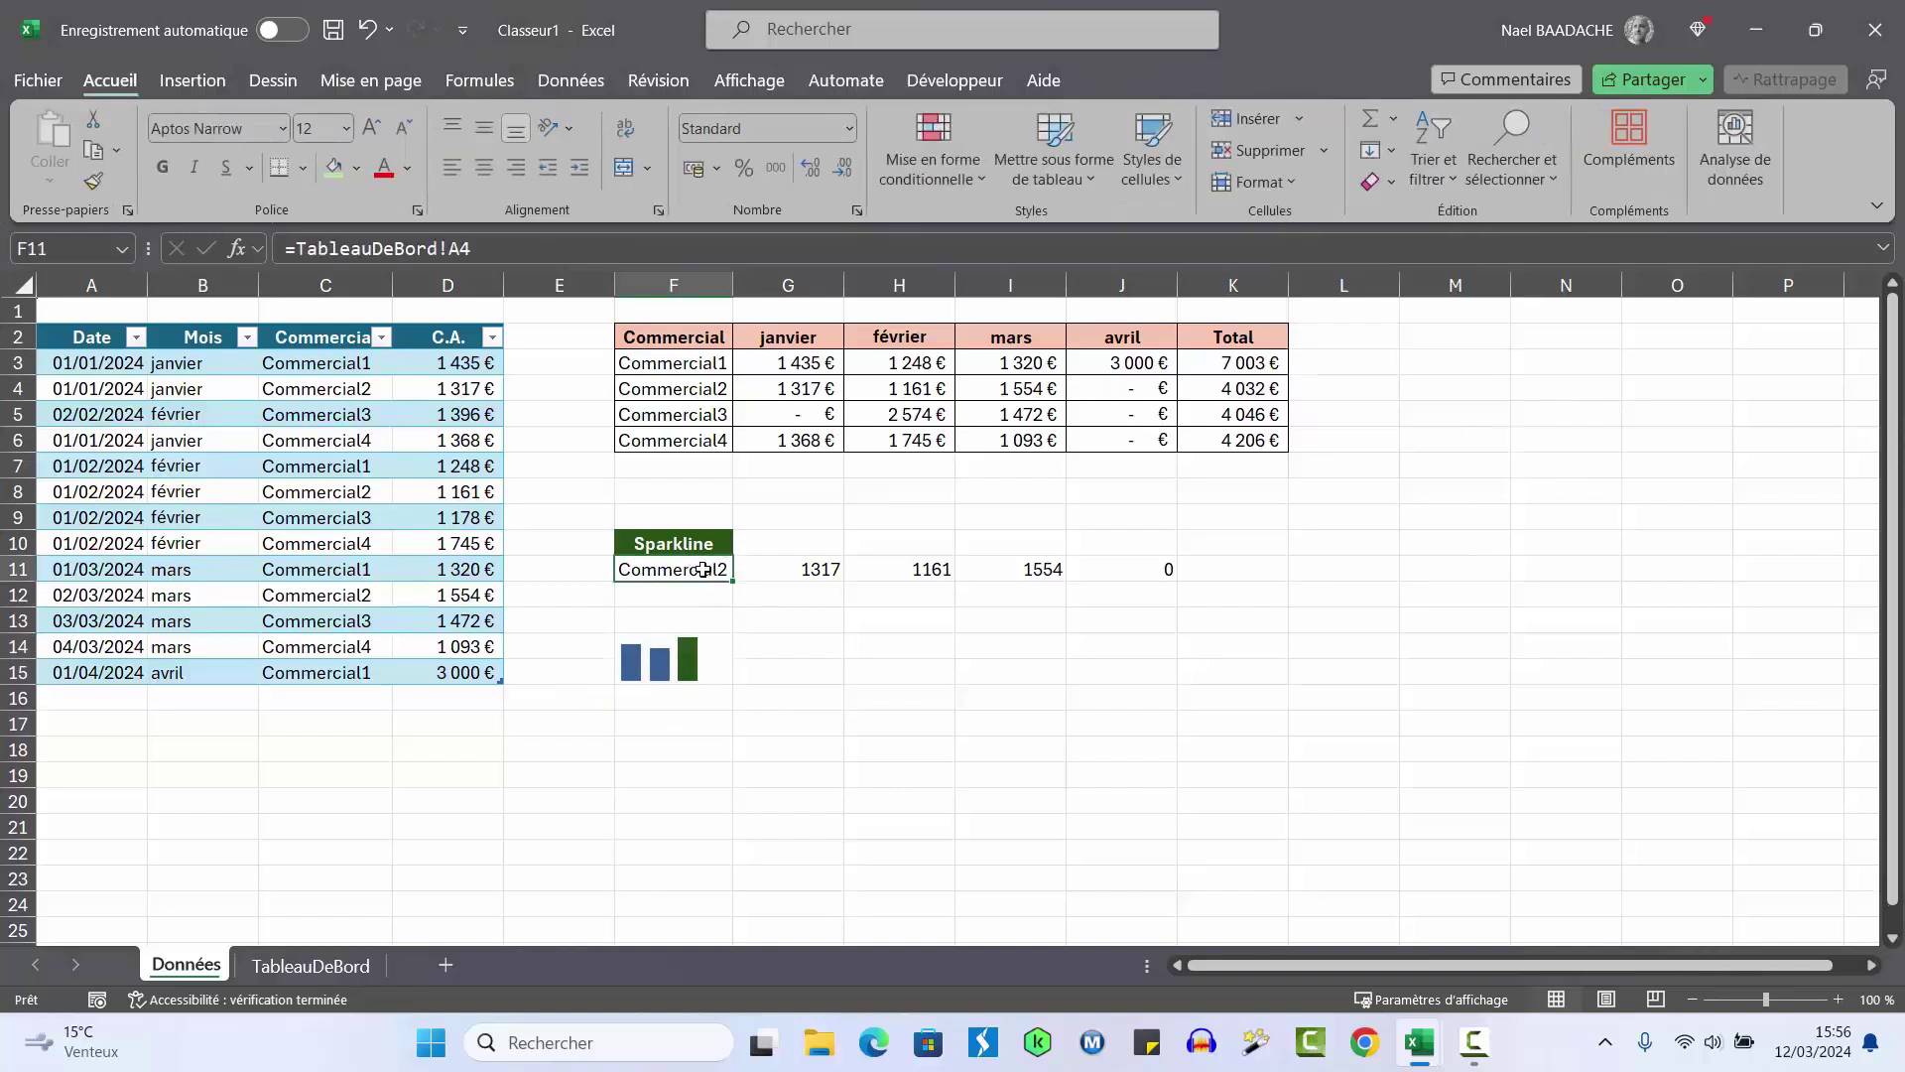
click(243, 968)
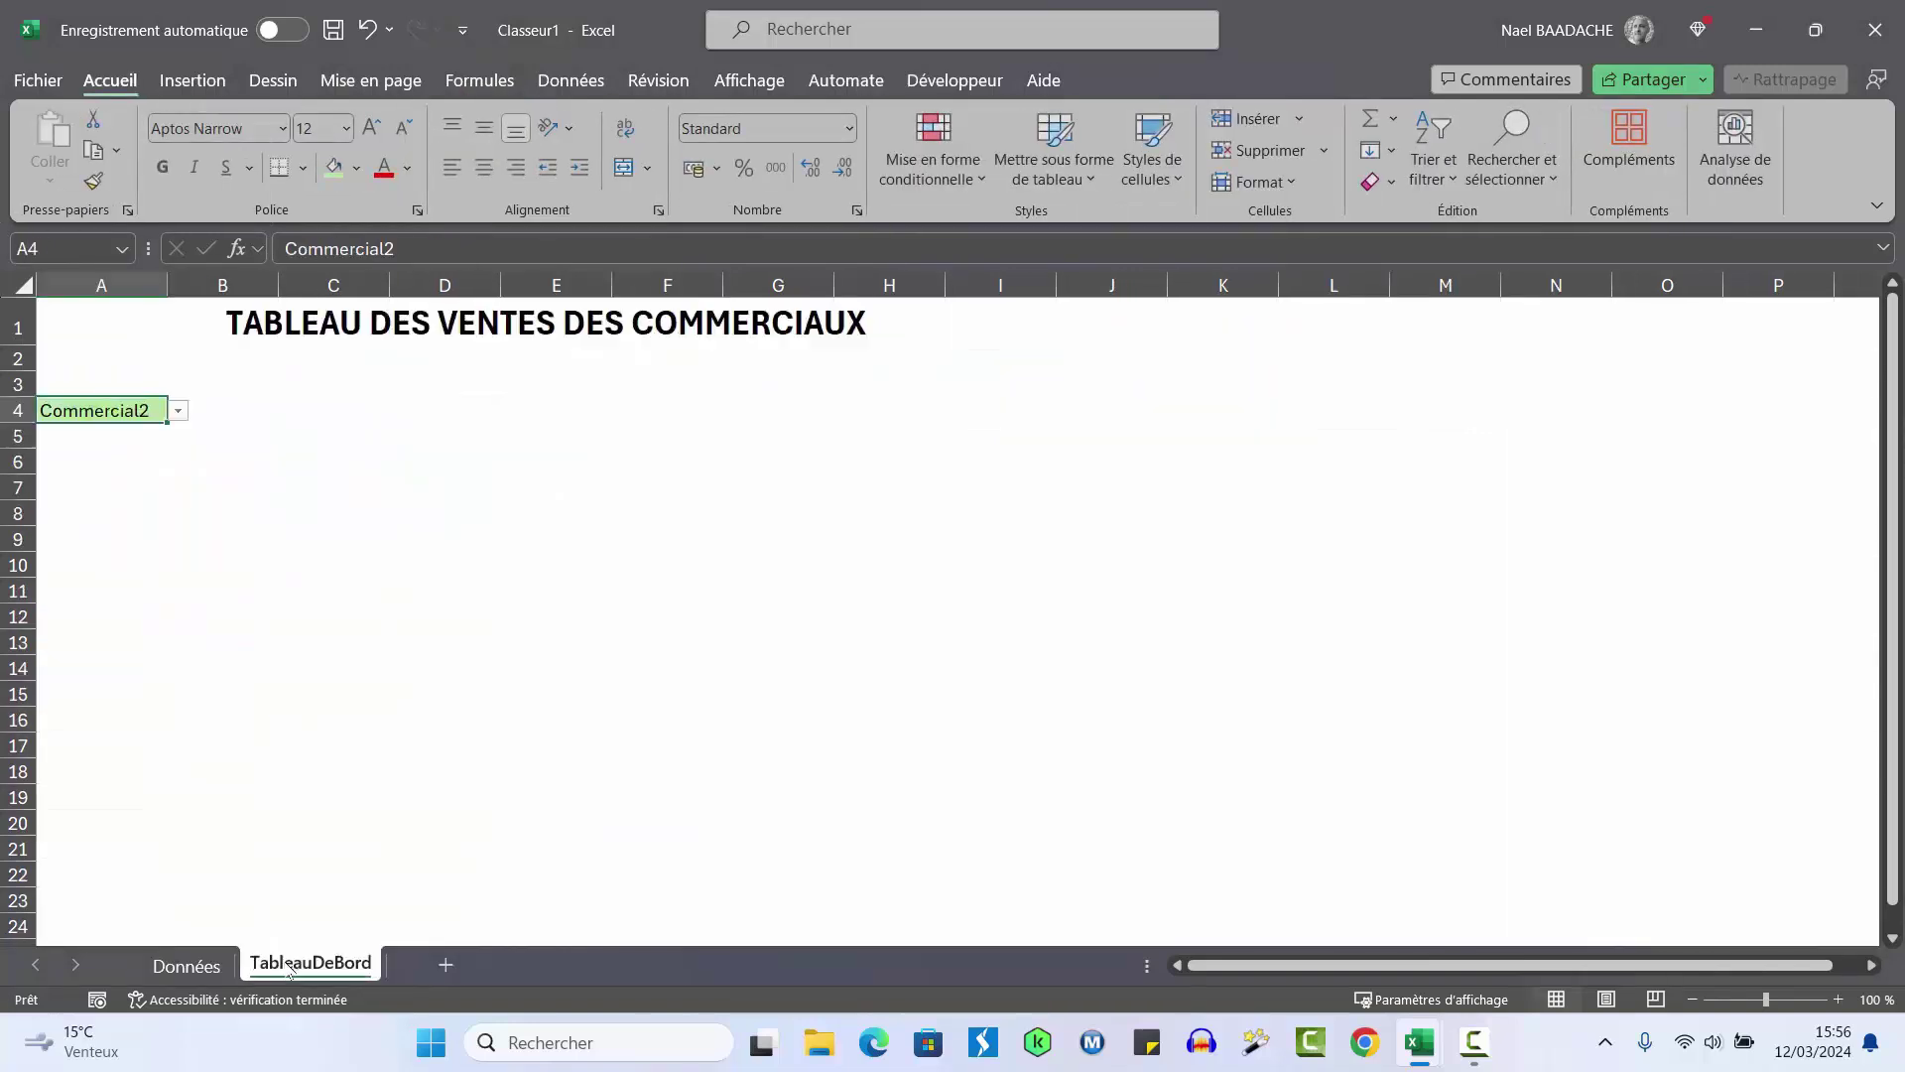
click(178, 411)
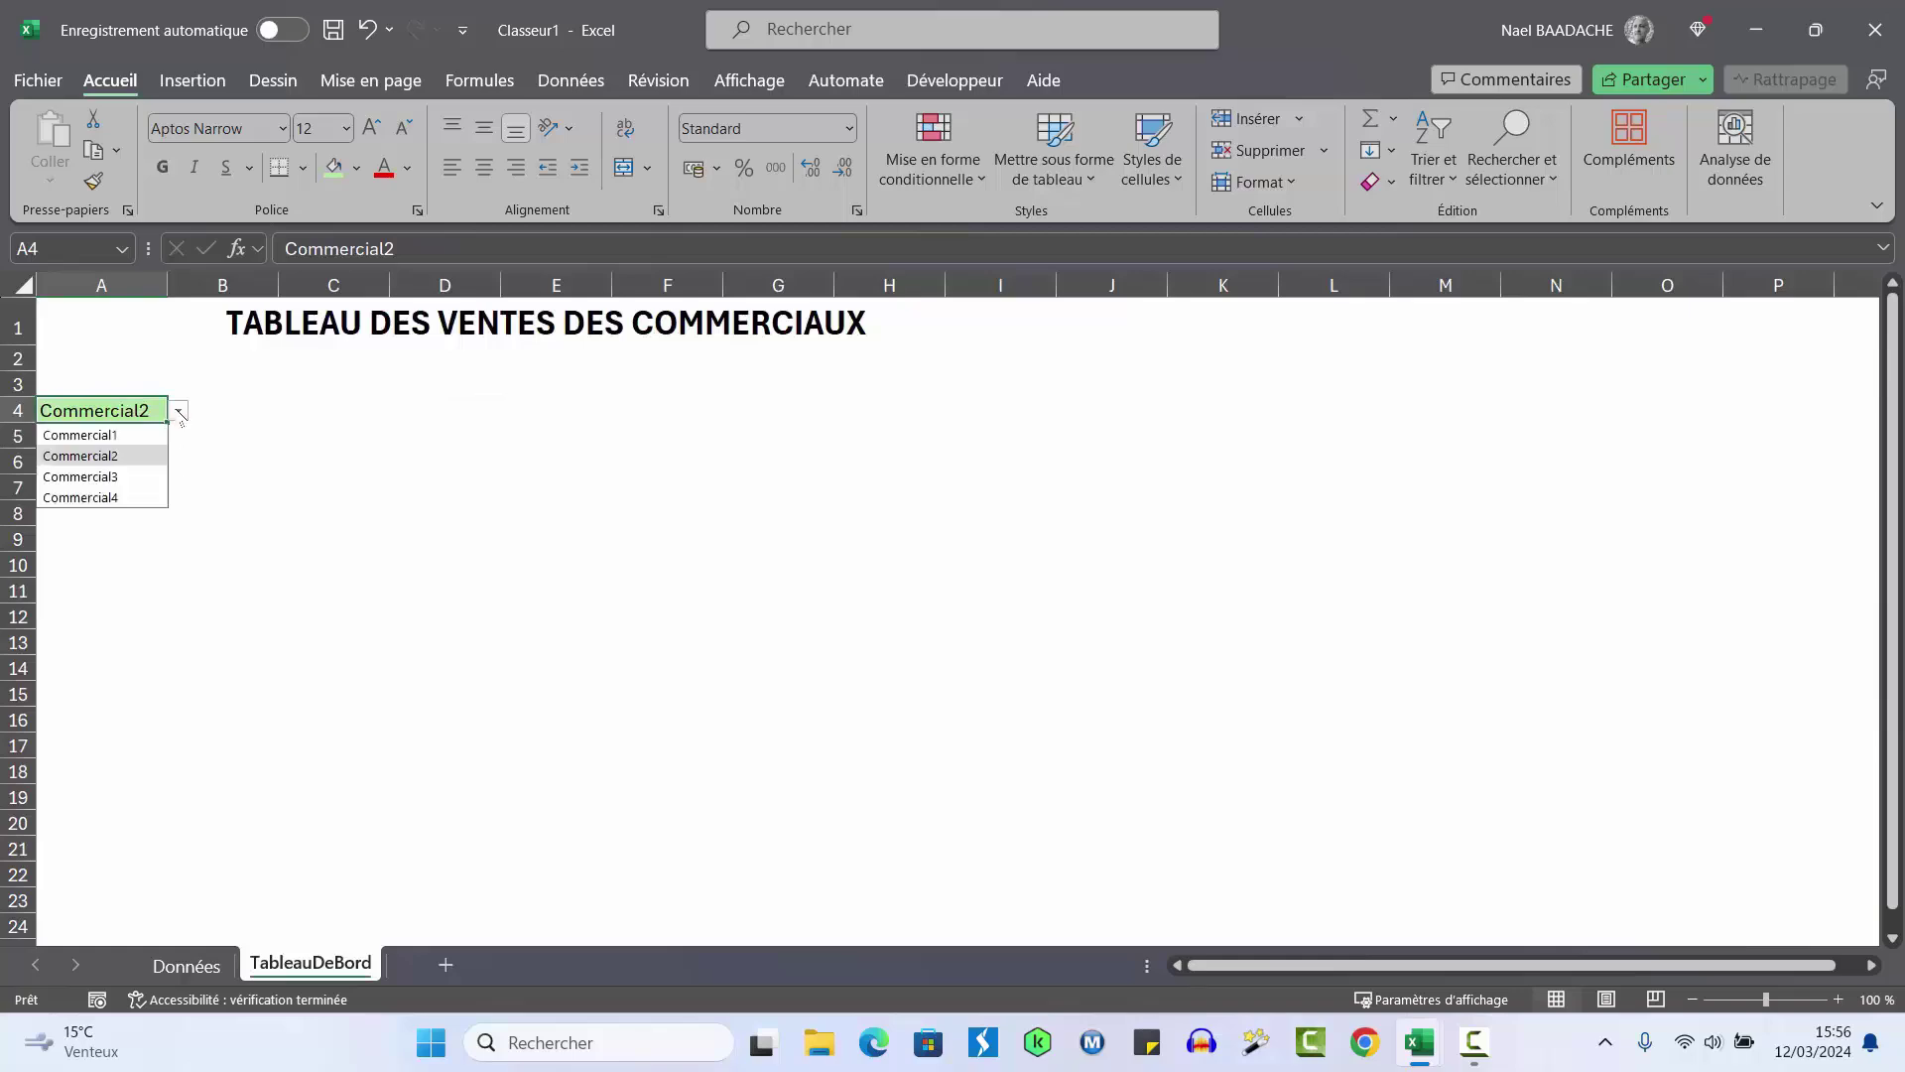
click(90, 434)
click(186, 965)
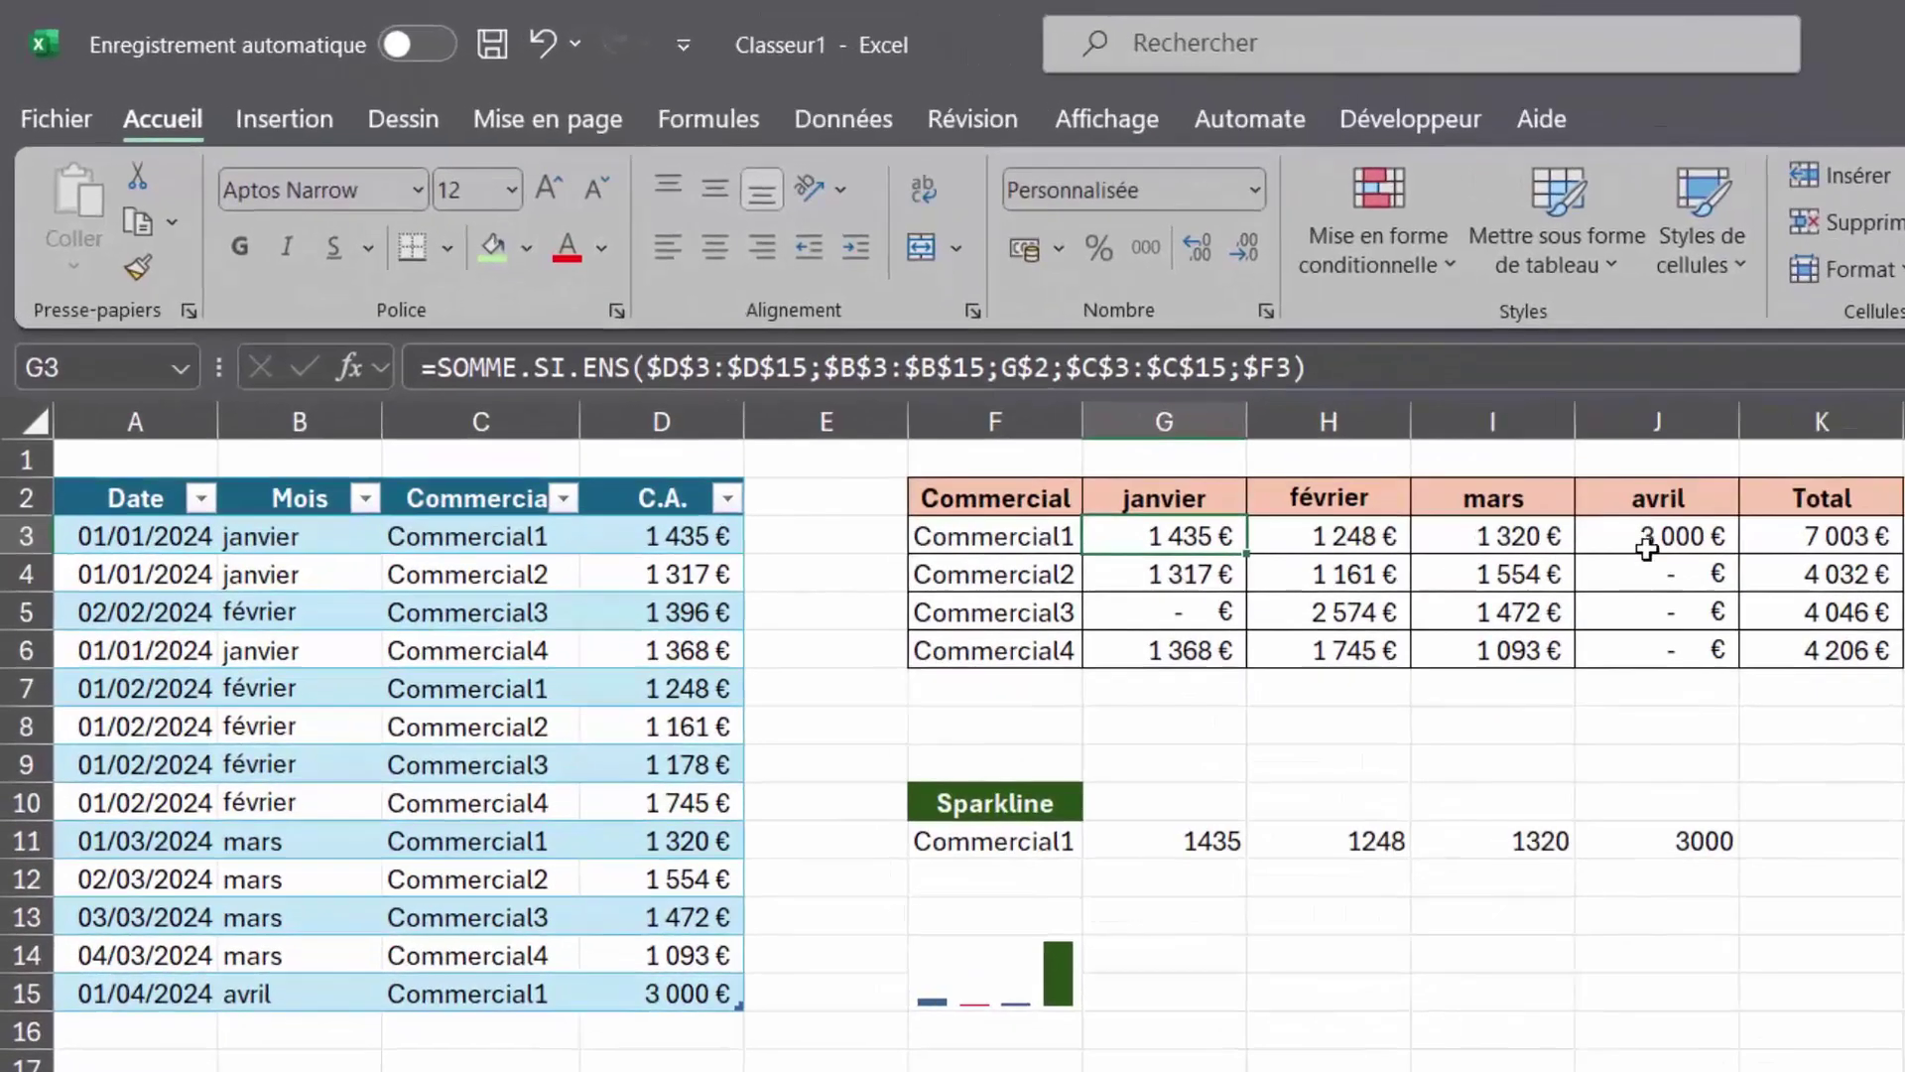
click(1449, 466)
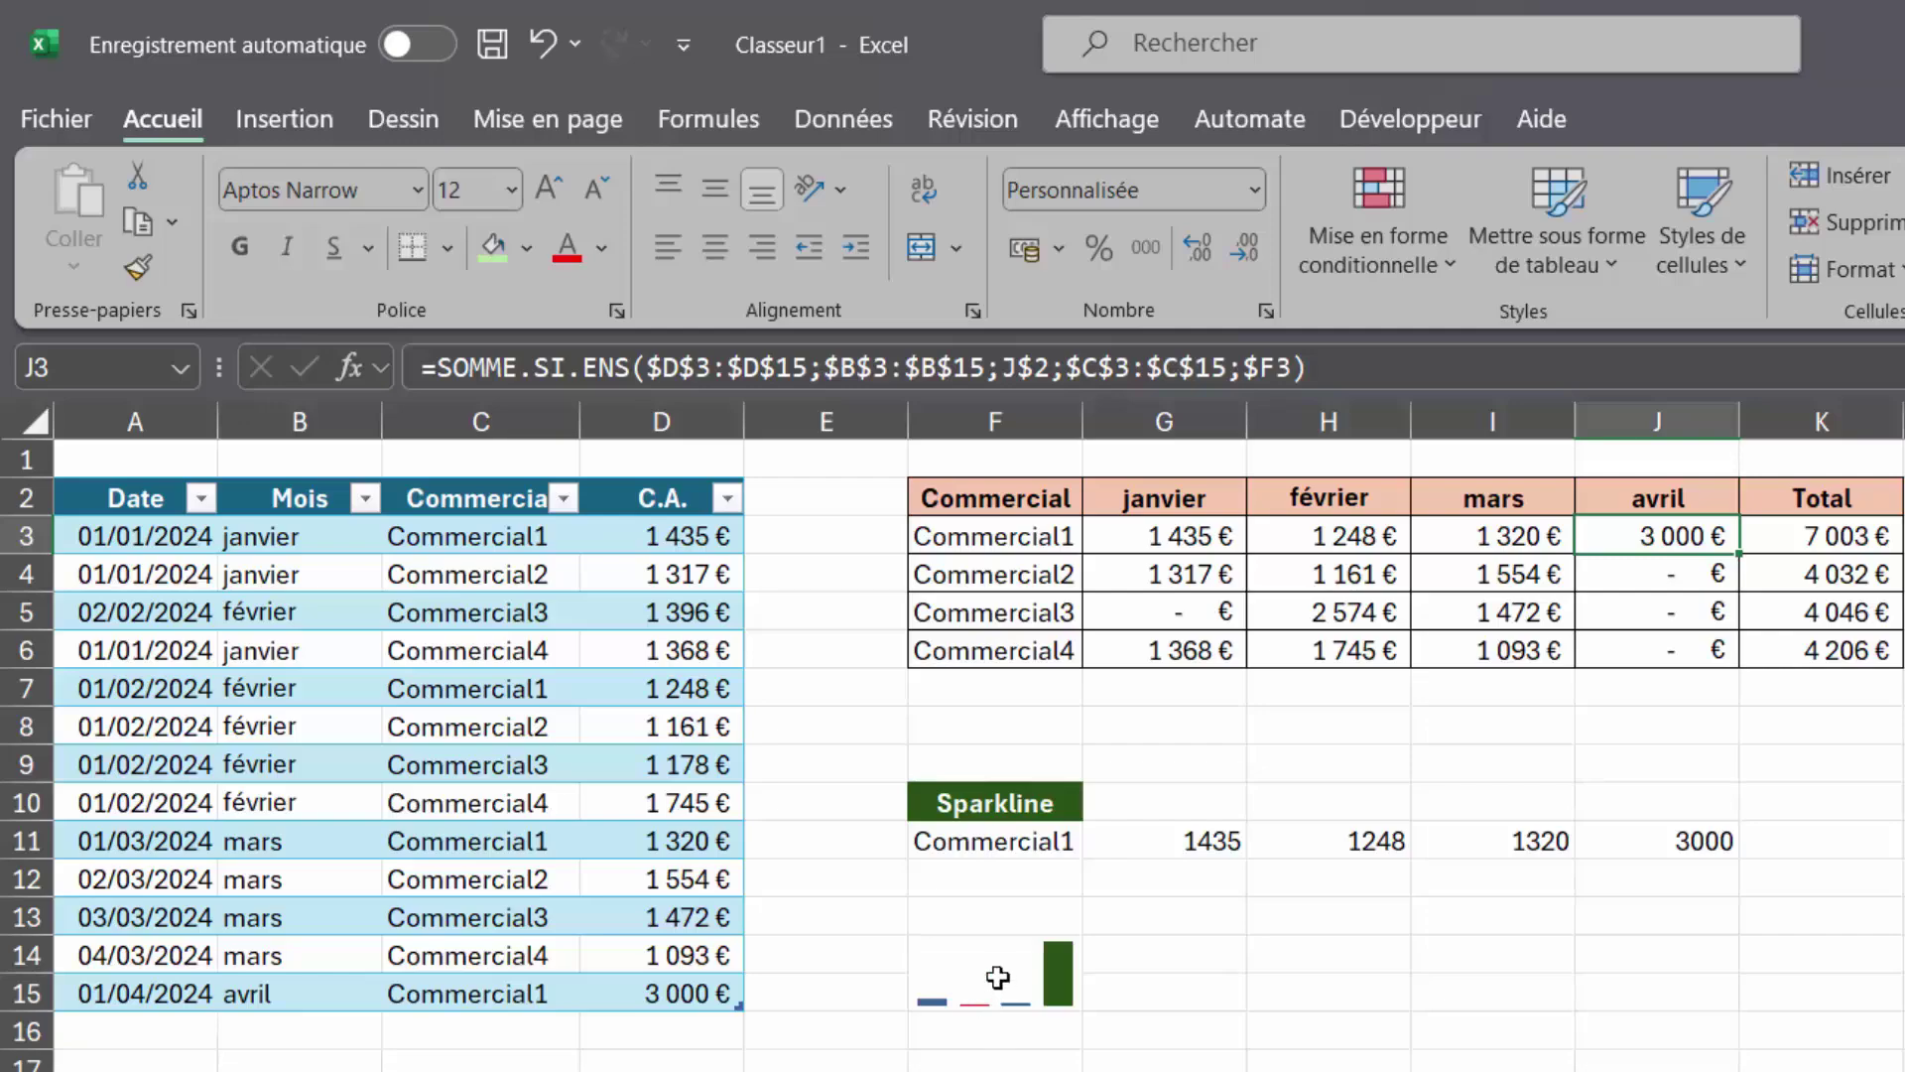
click(938, 988)
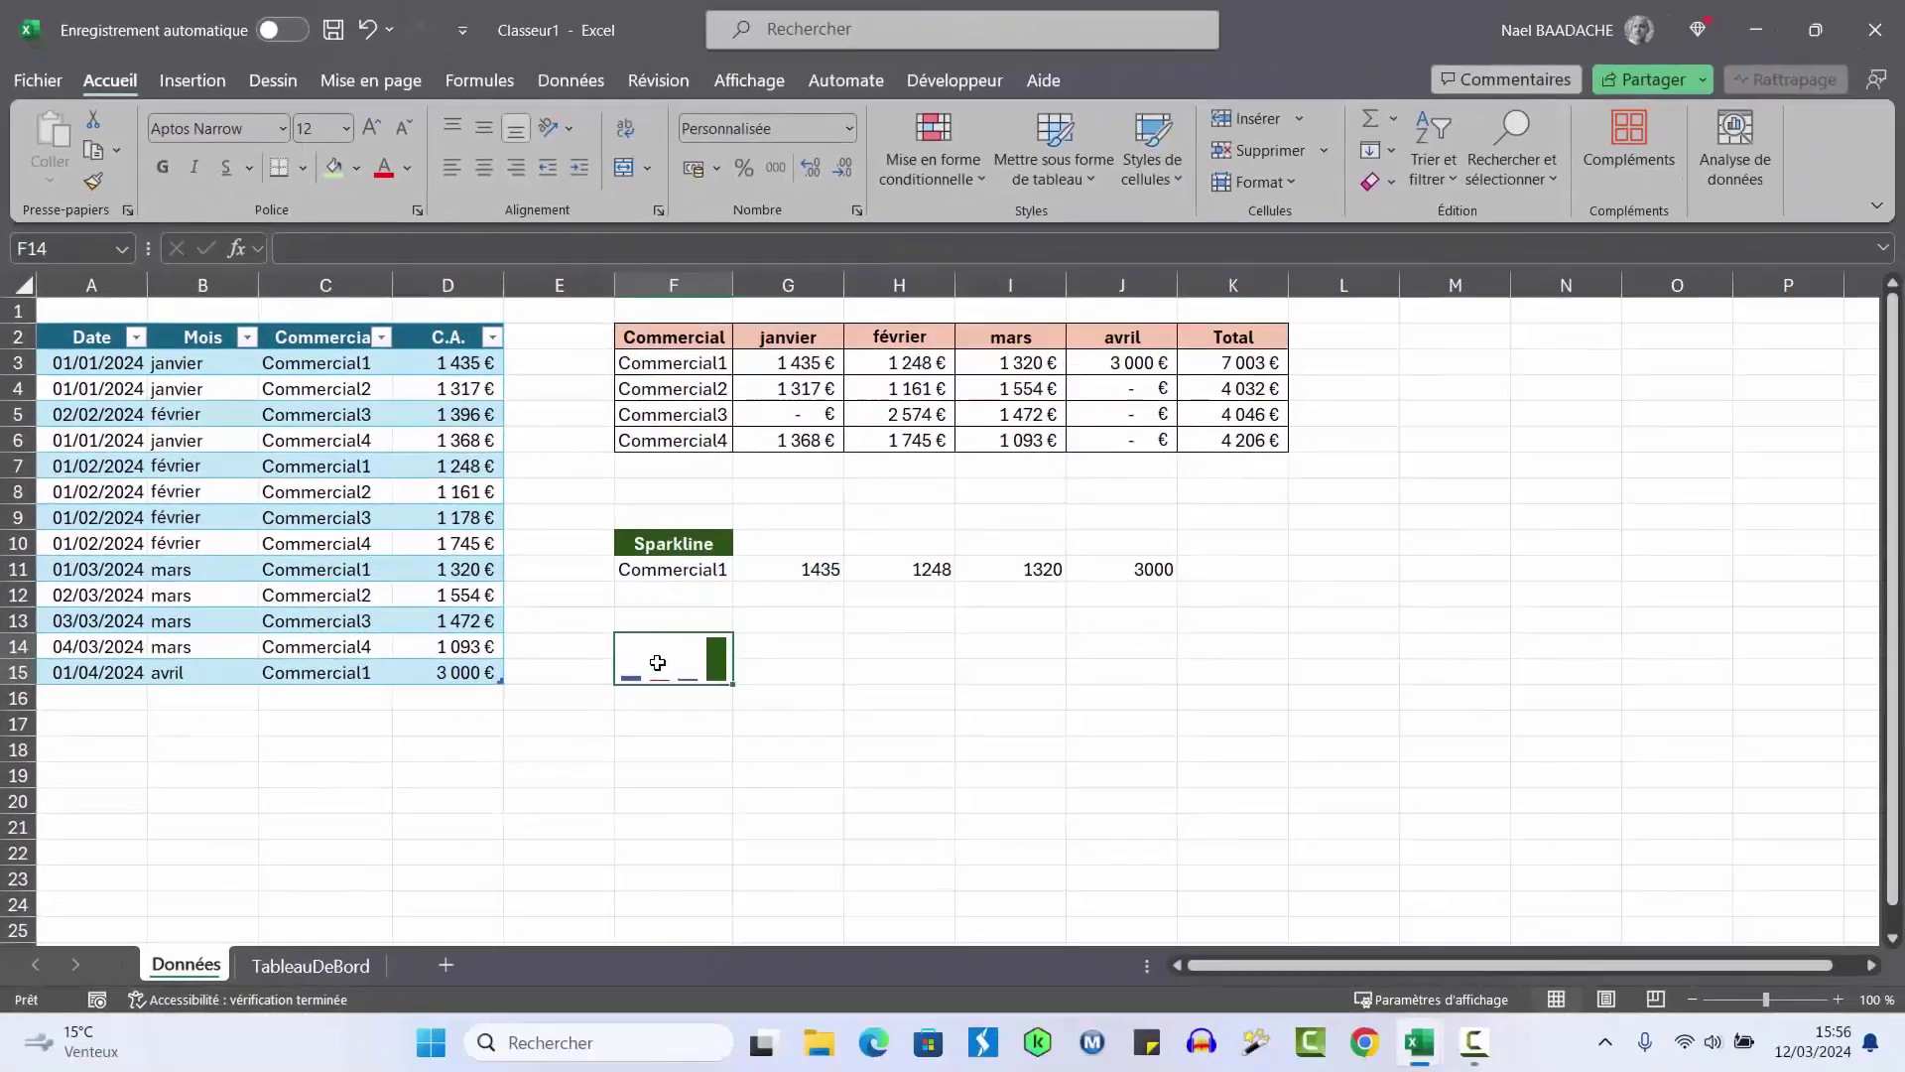
click(658, 662)
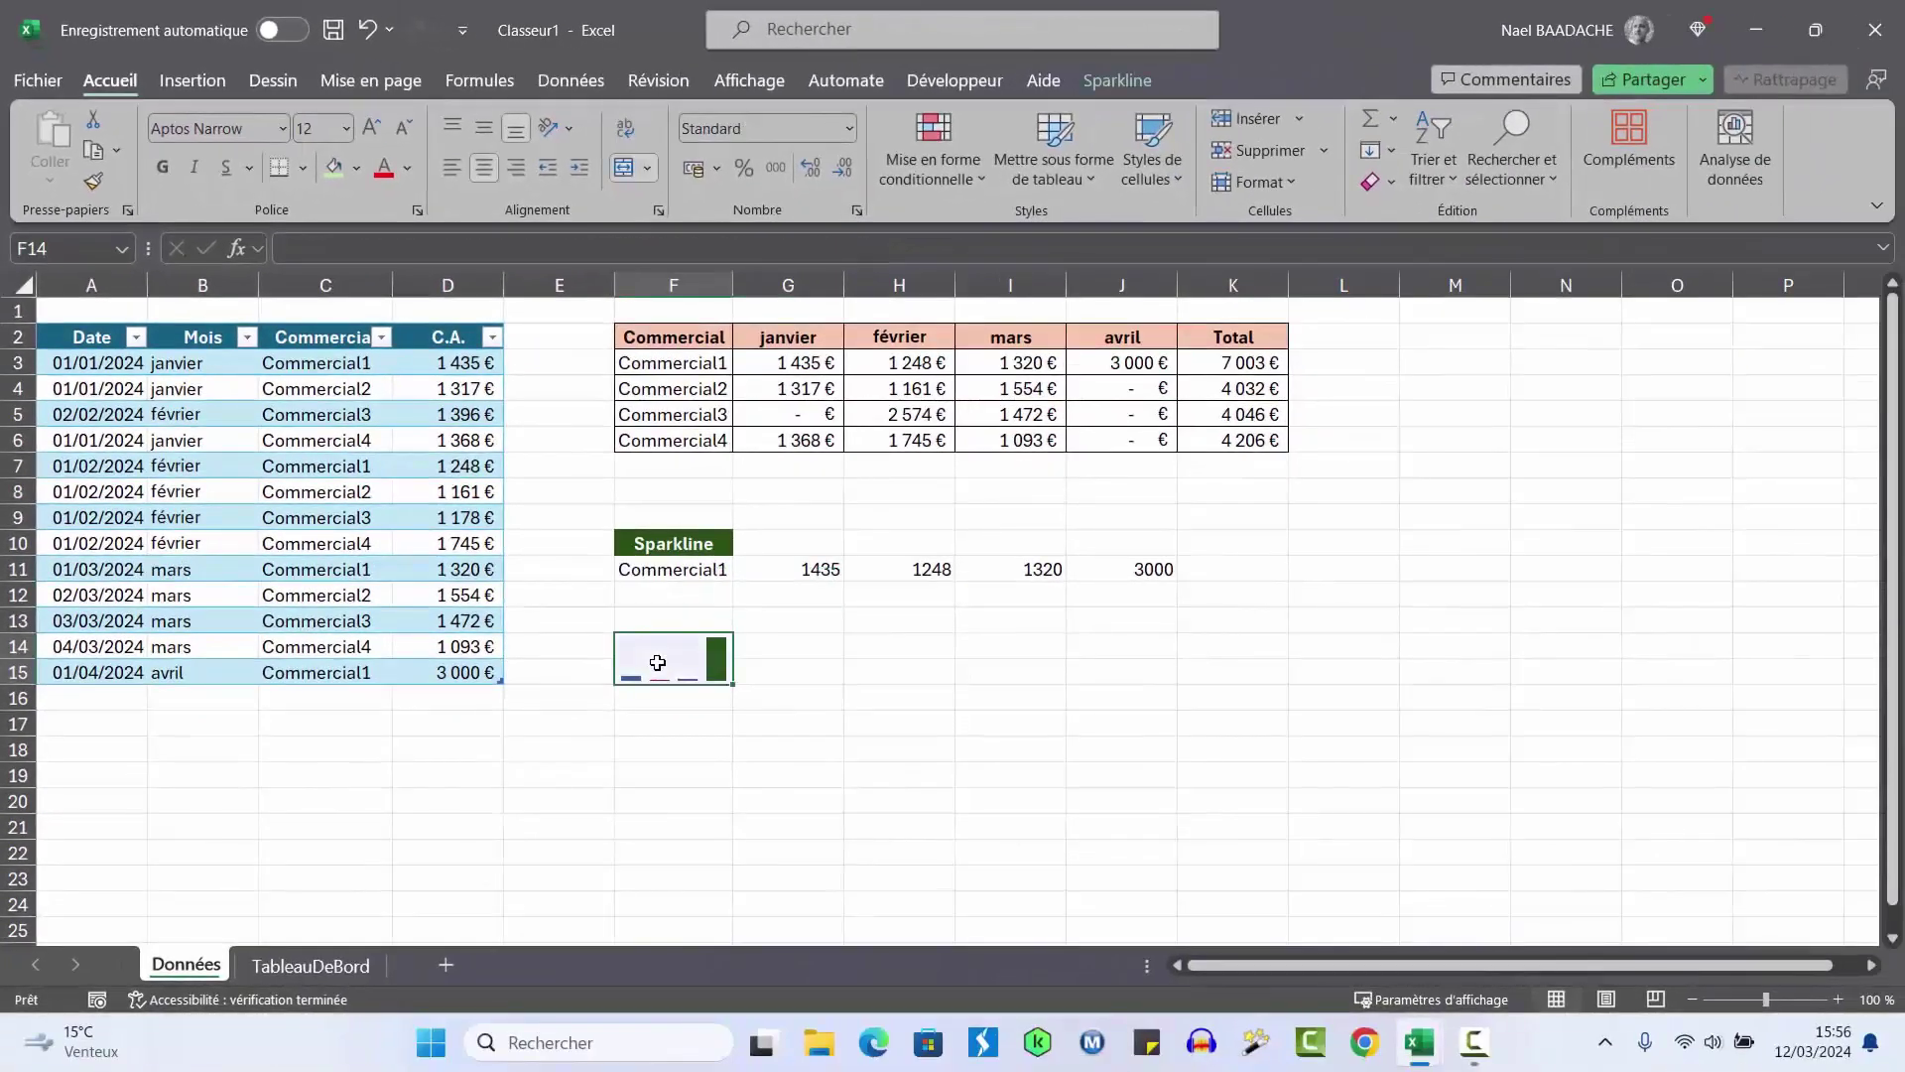
Paste the sparkline as a linked picture at C4 on TableauDeBord, enlarged and placed beside A4
key(ctrl+c)
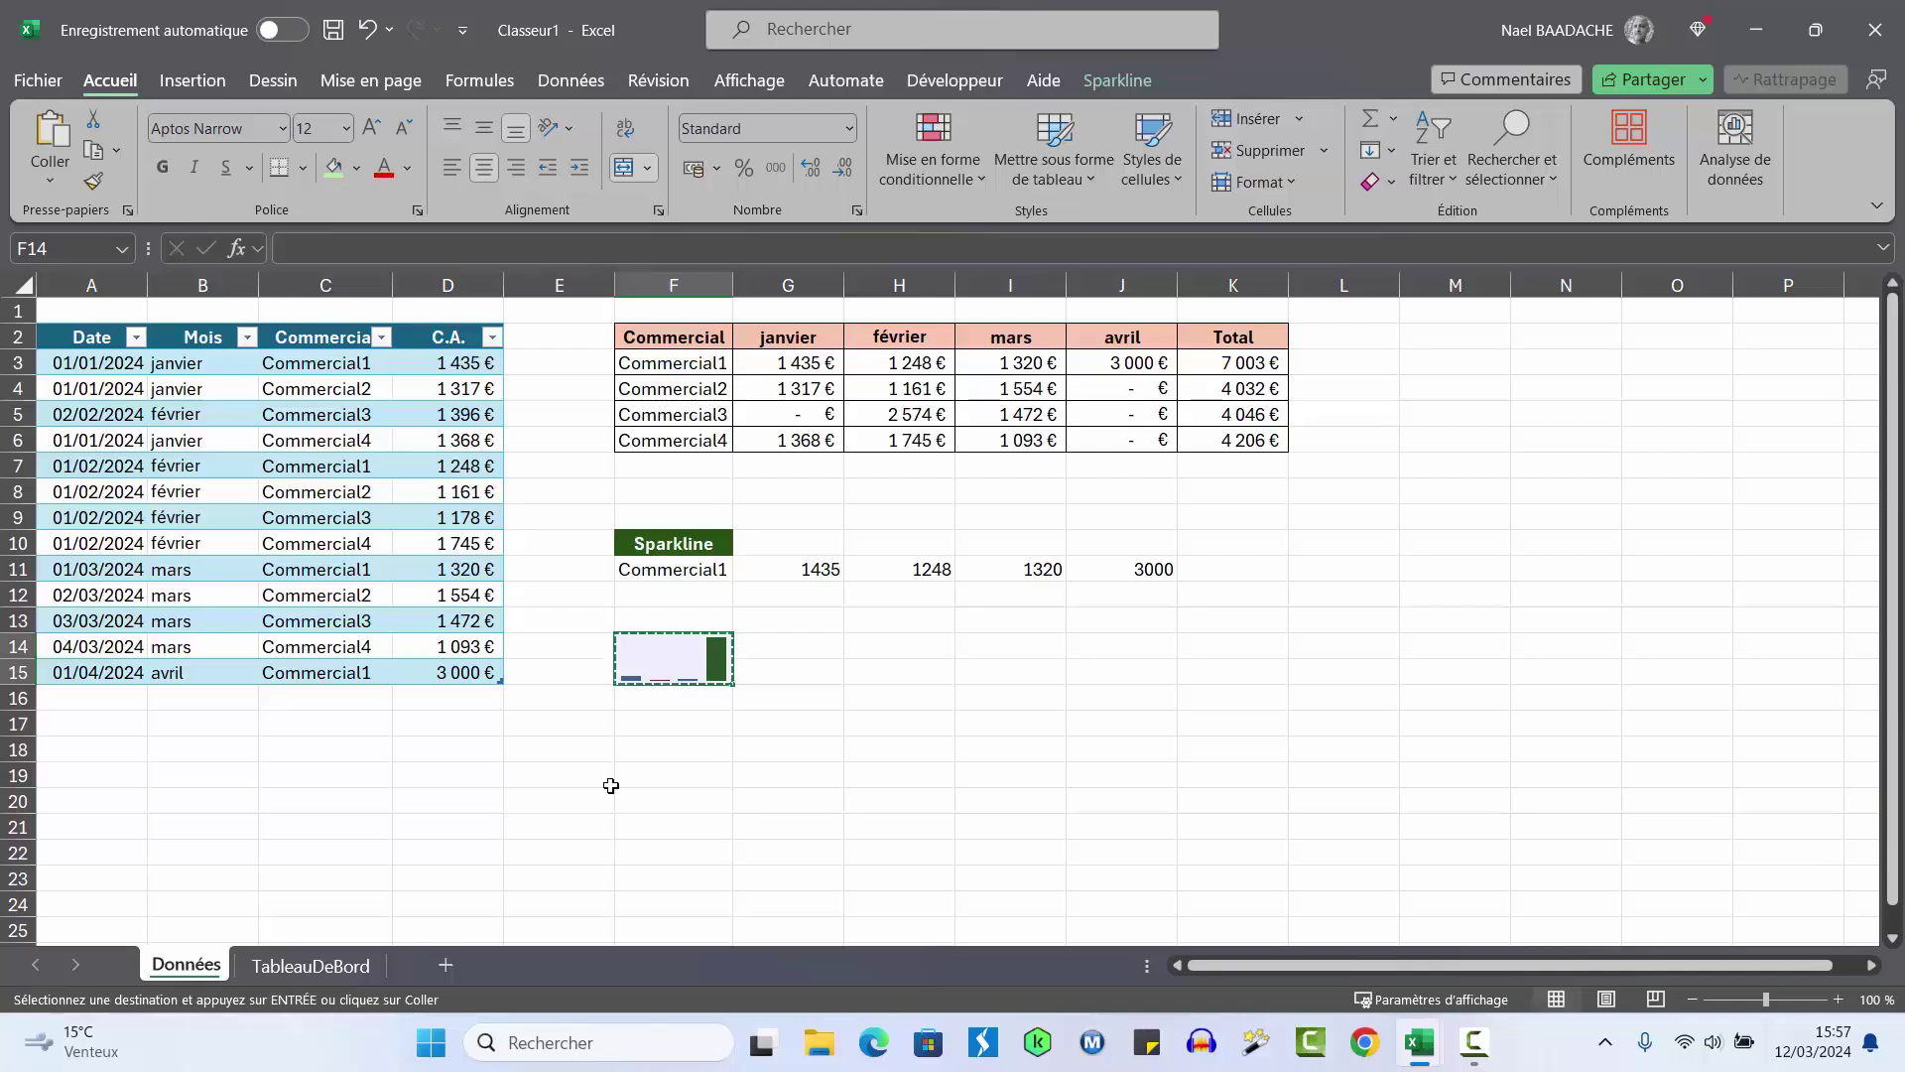
click(335, 966)
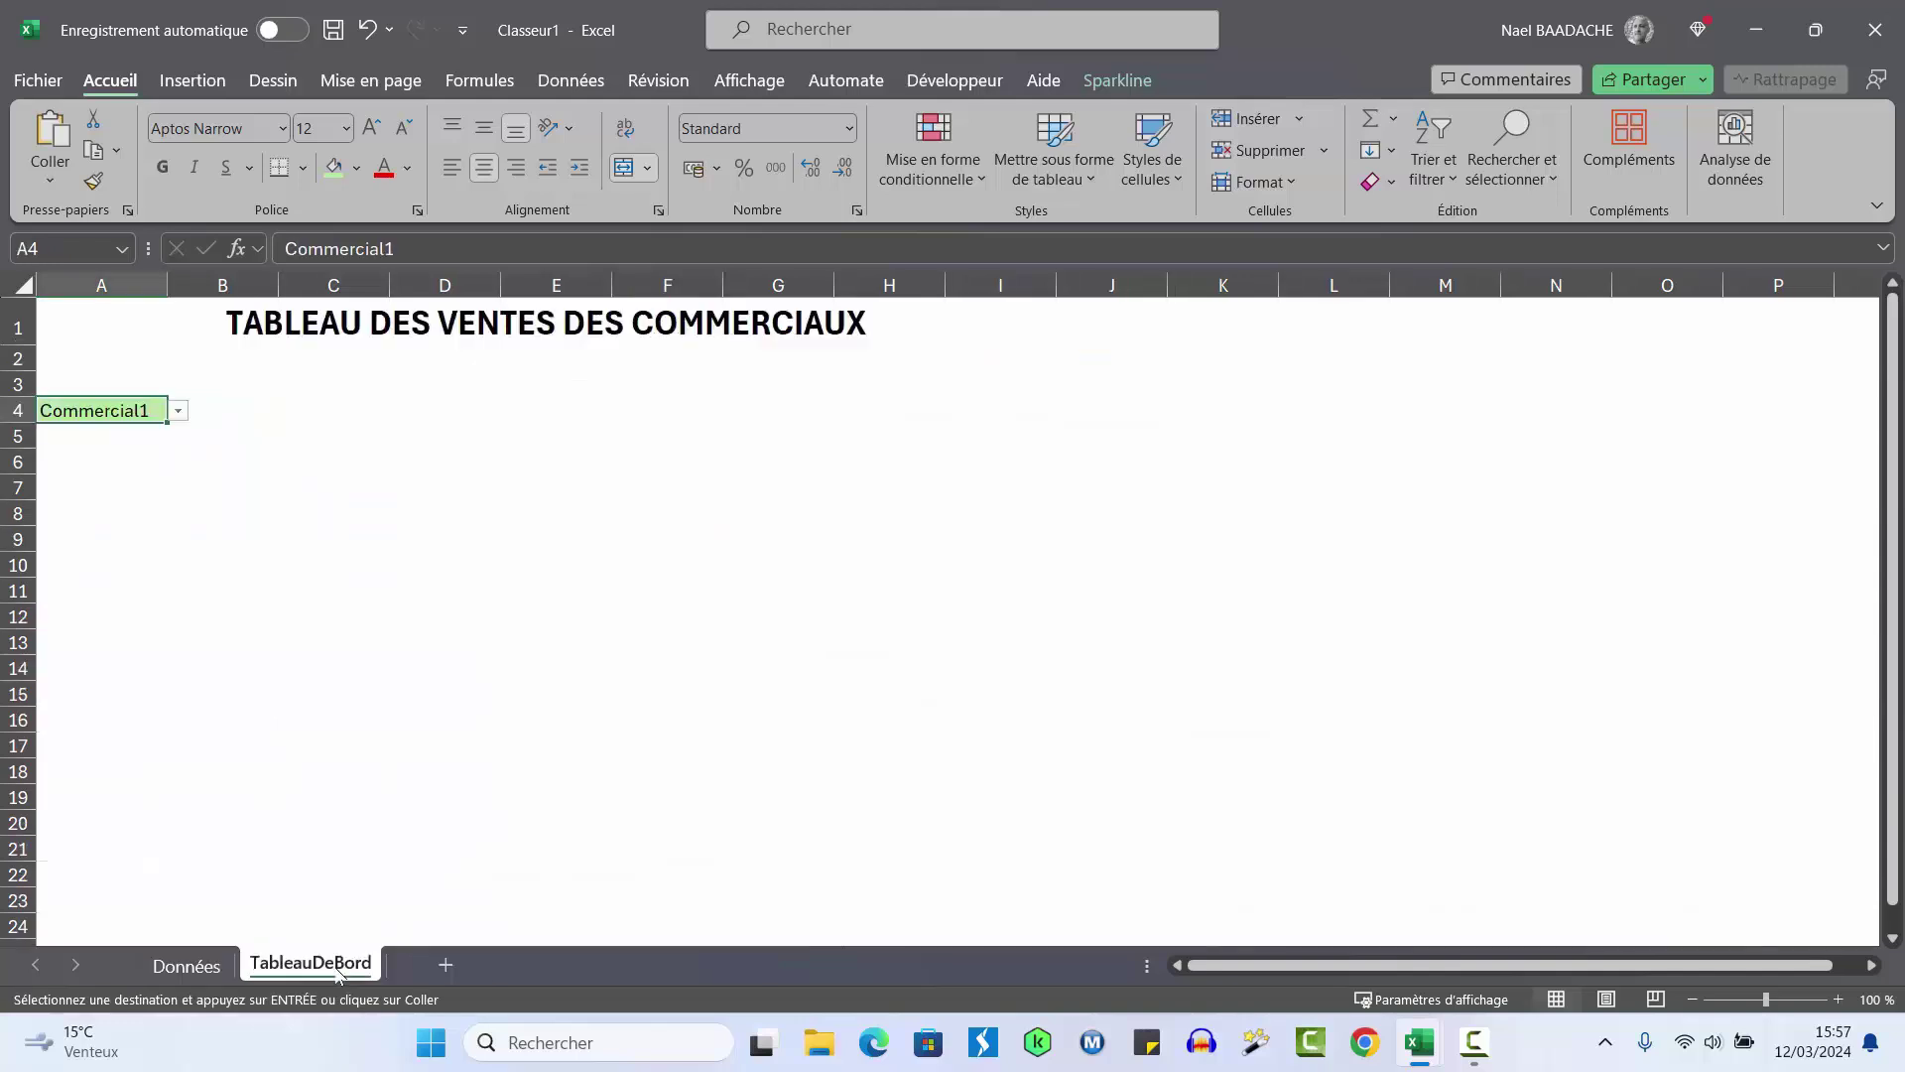
click(327, 410)
click(47, 185)
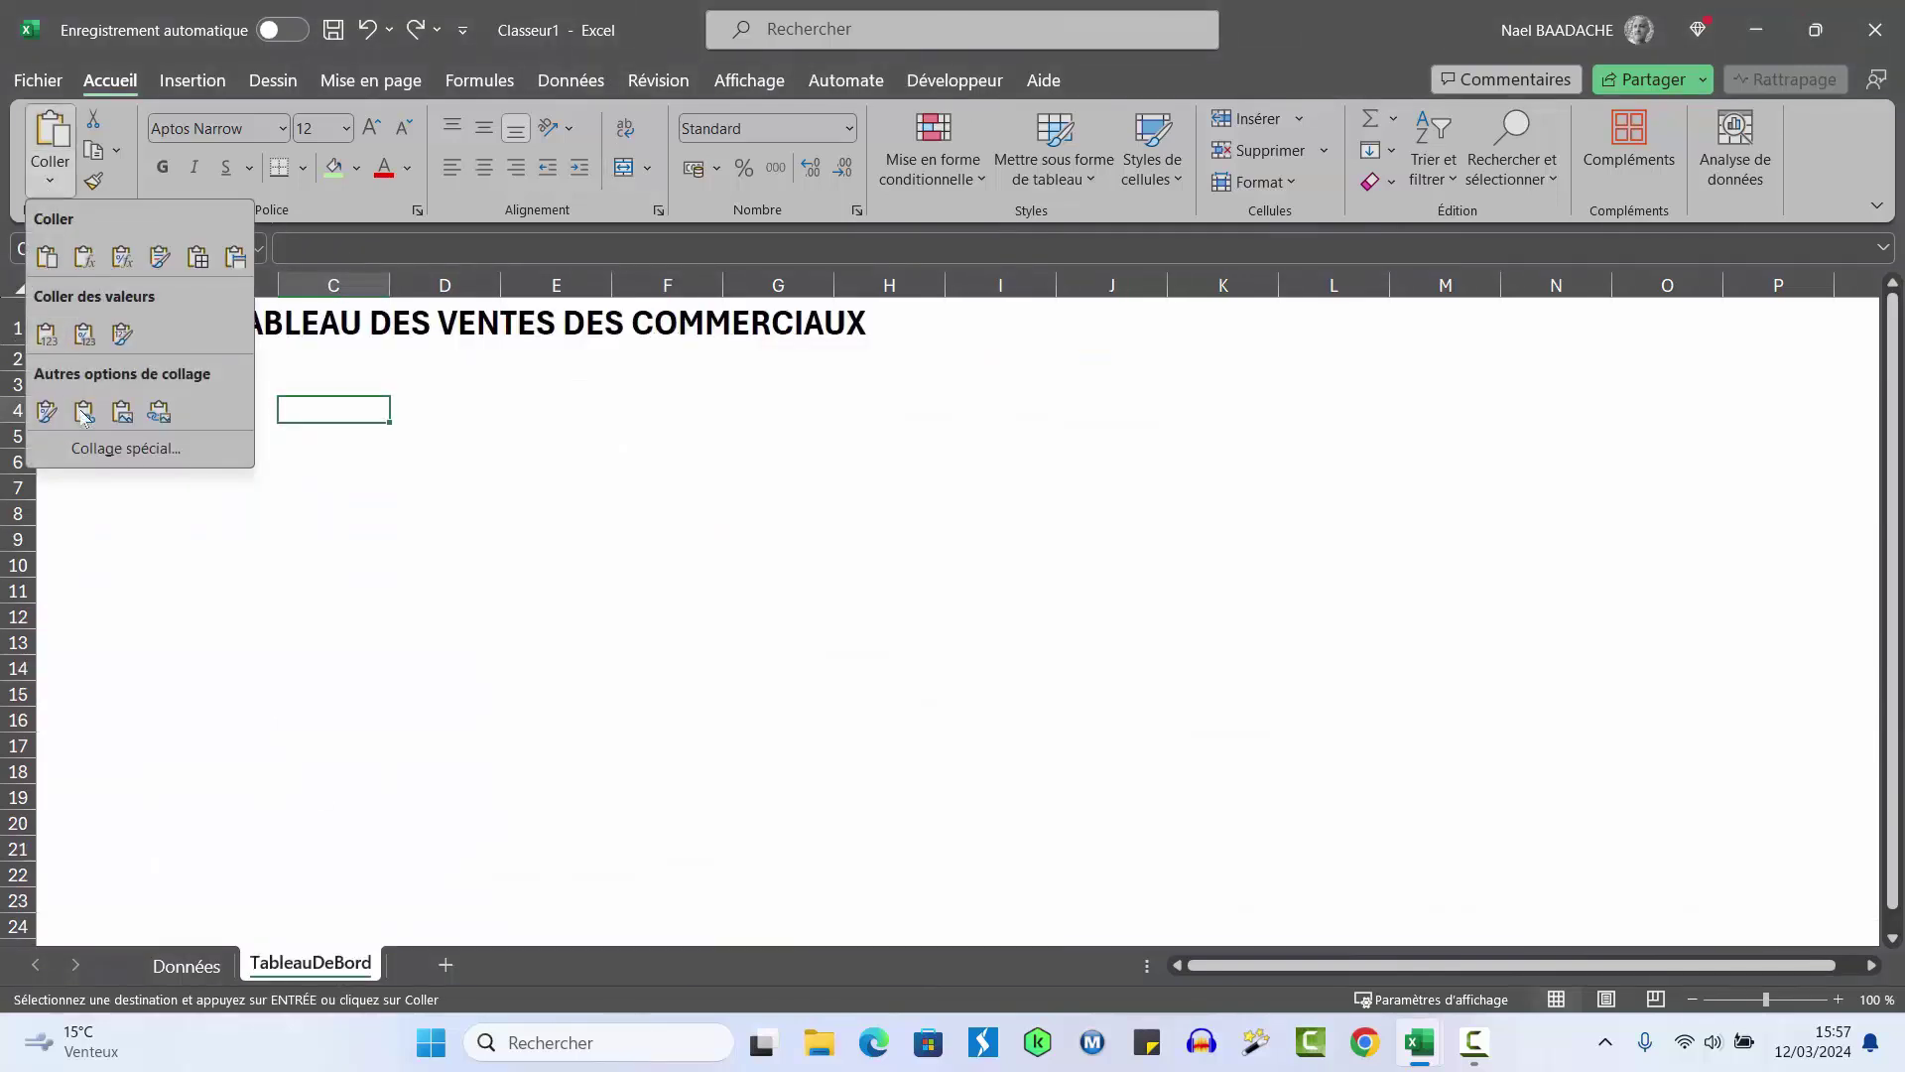
click(158, 413)
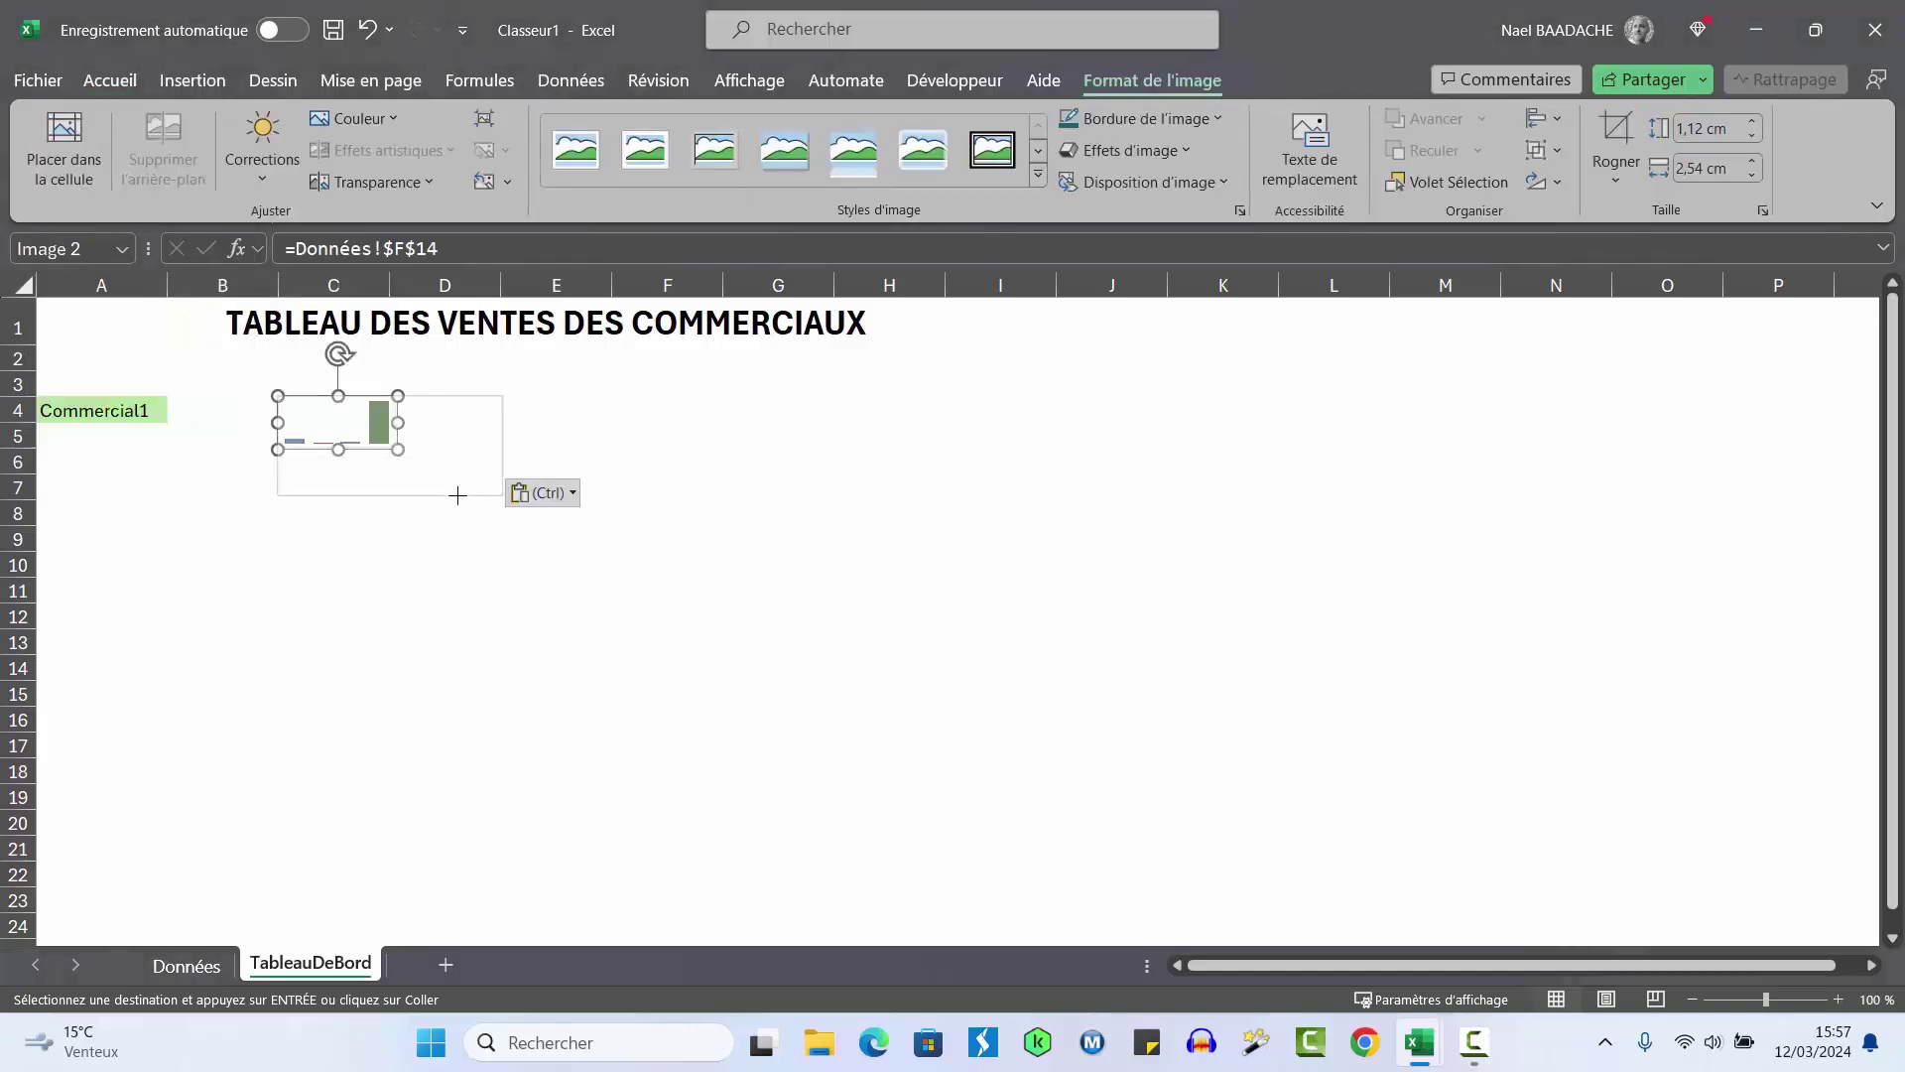
drag(444, 487, 466, 491)
click(182, 506)
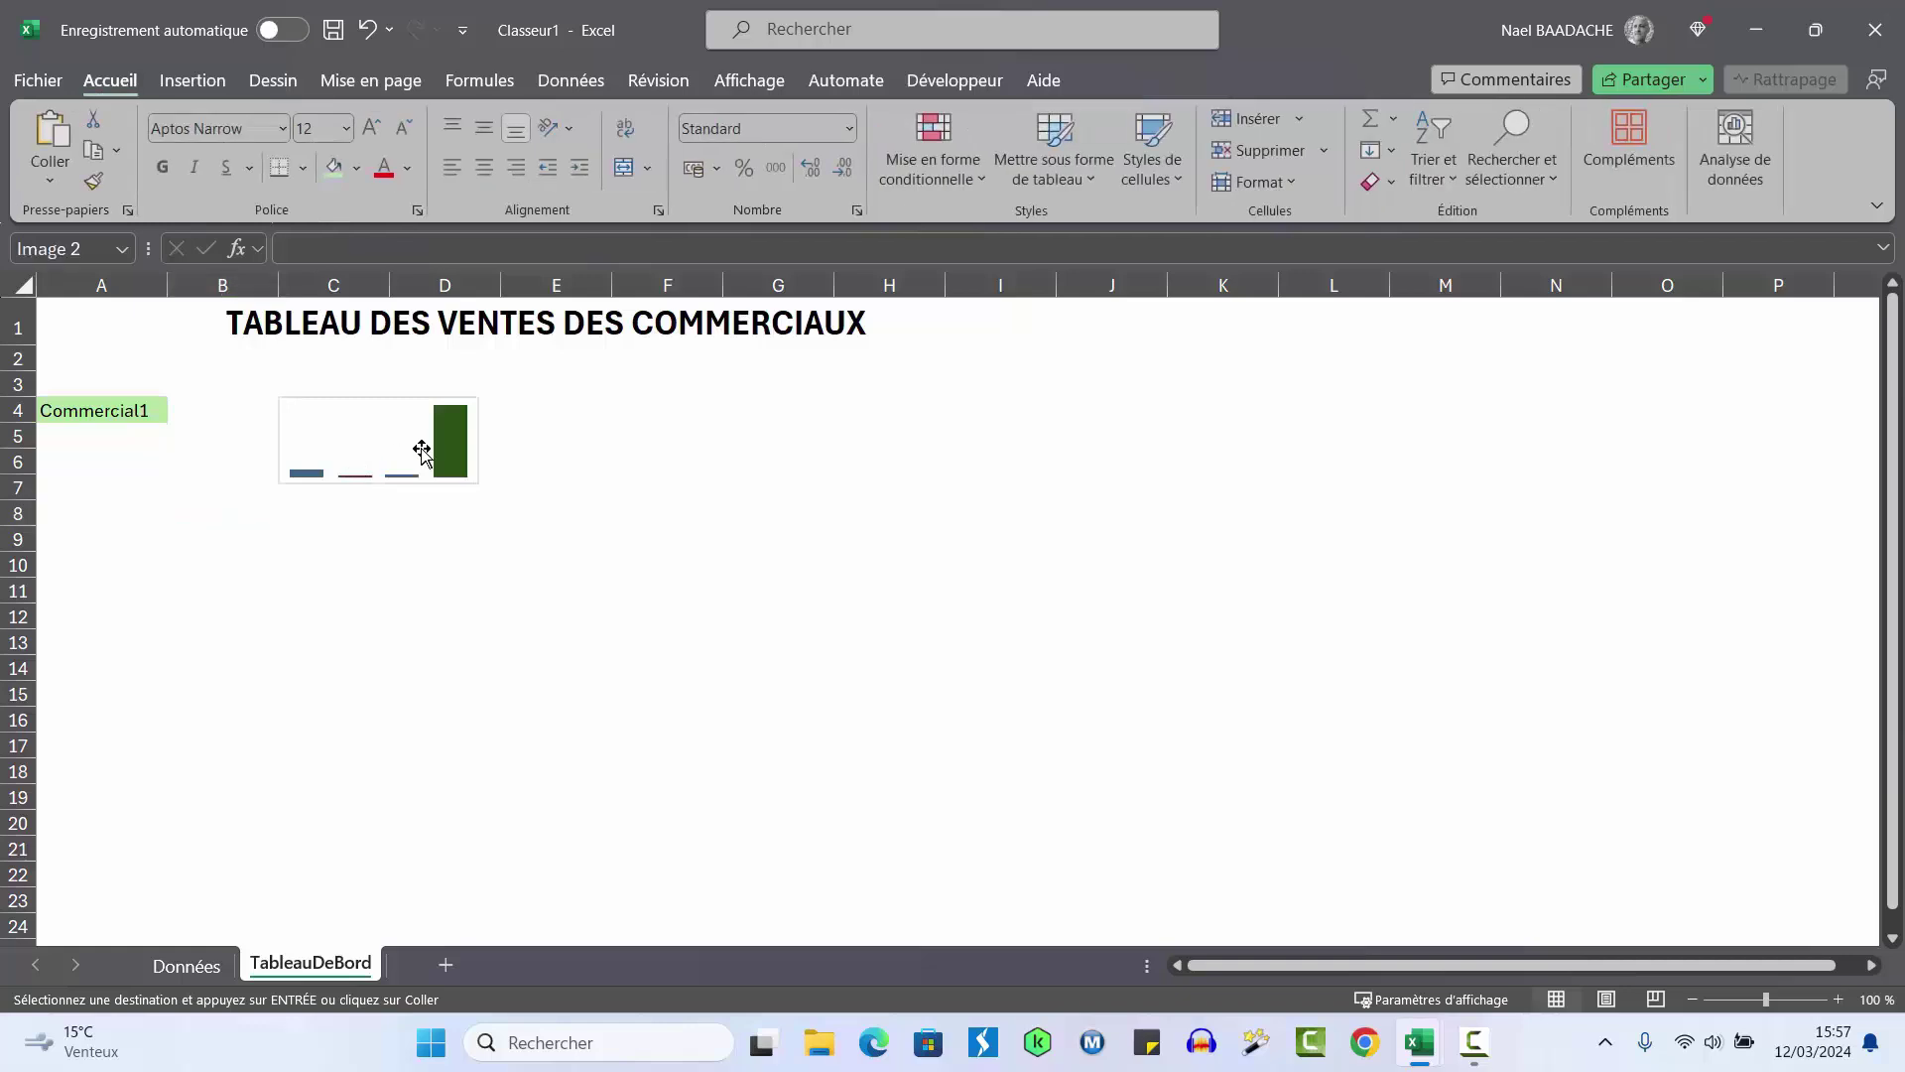
drag(357, 466, 297, 443)
Choose Commercial2 in the A4 salesperson dropdown
click(123, 412)
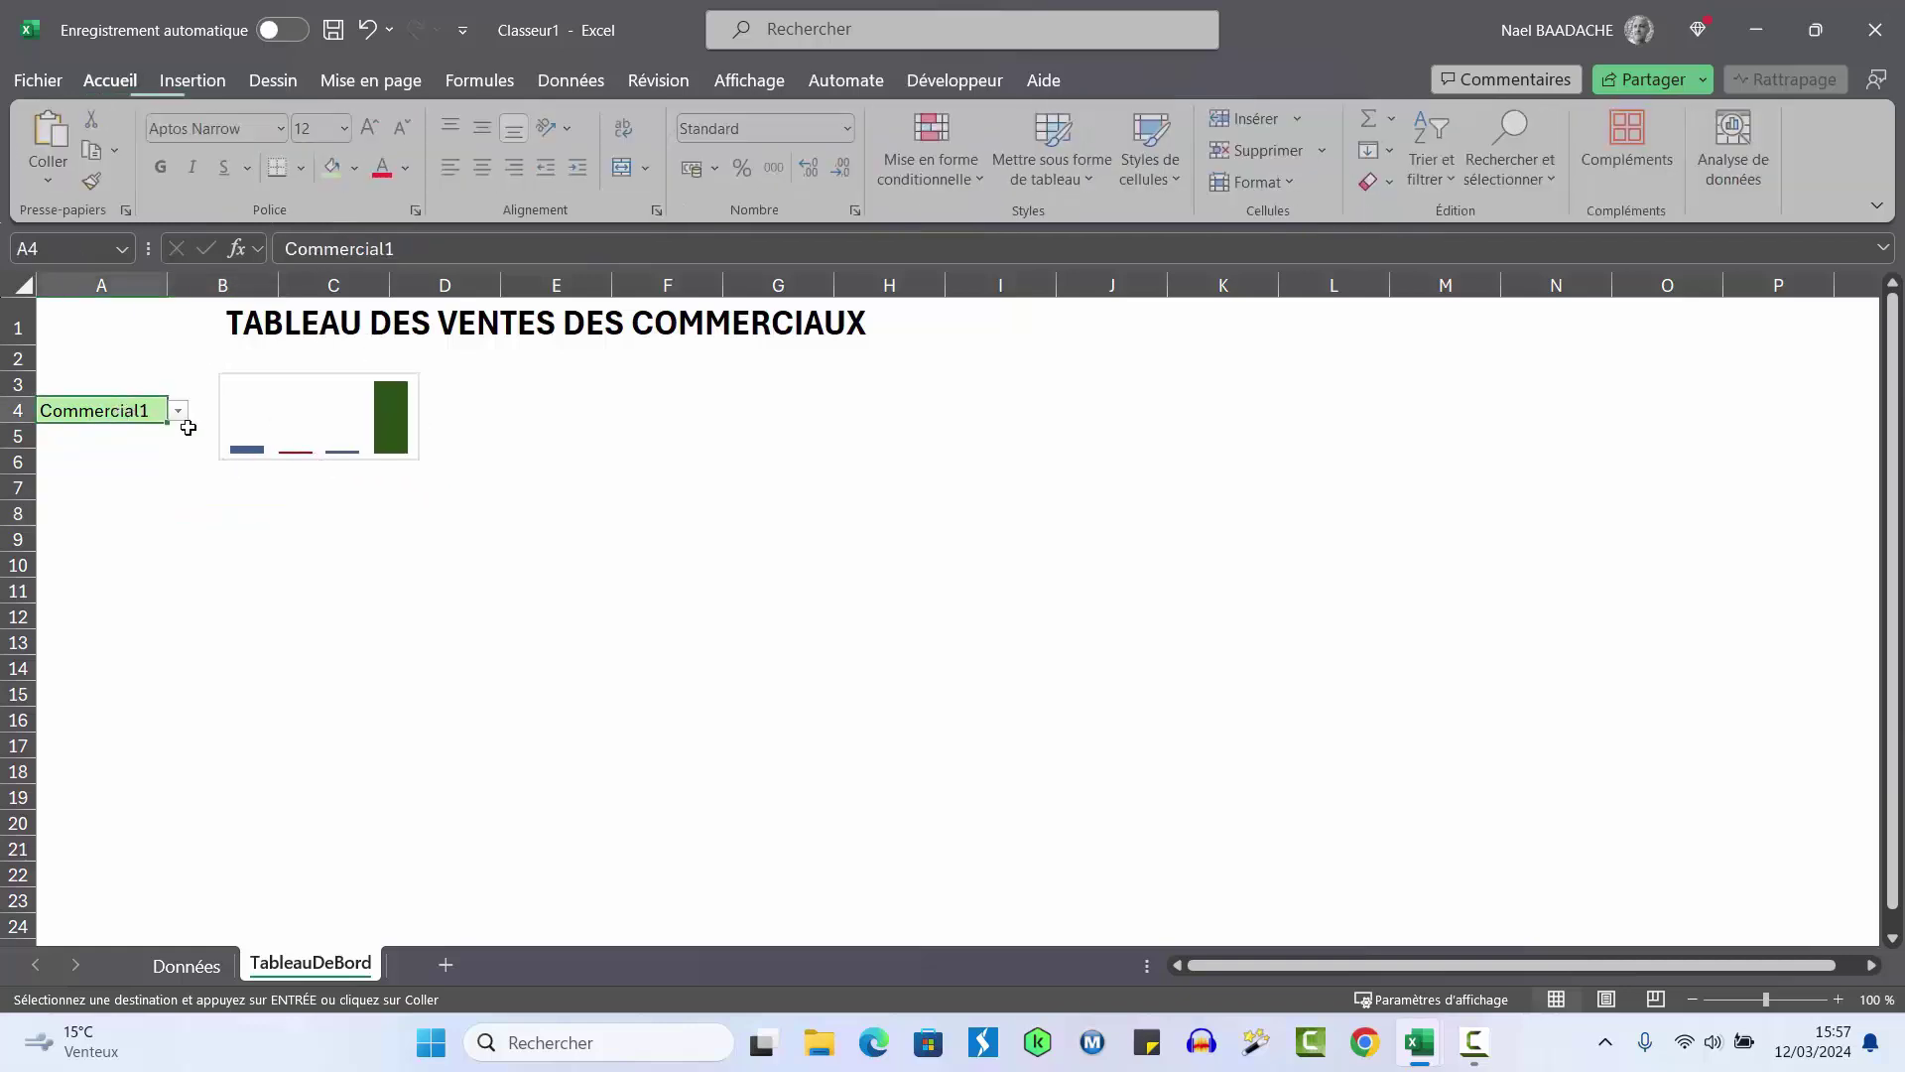
click(178, 409)
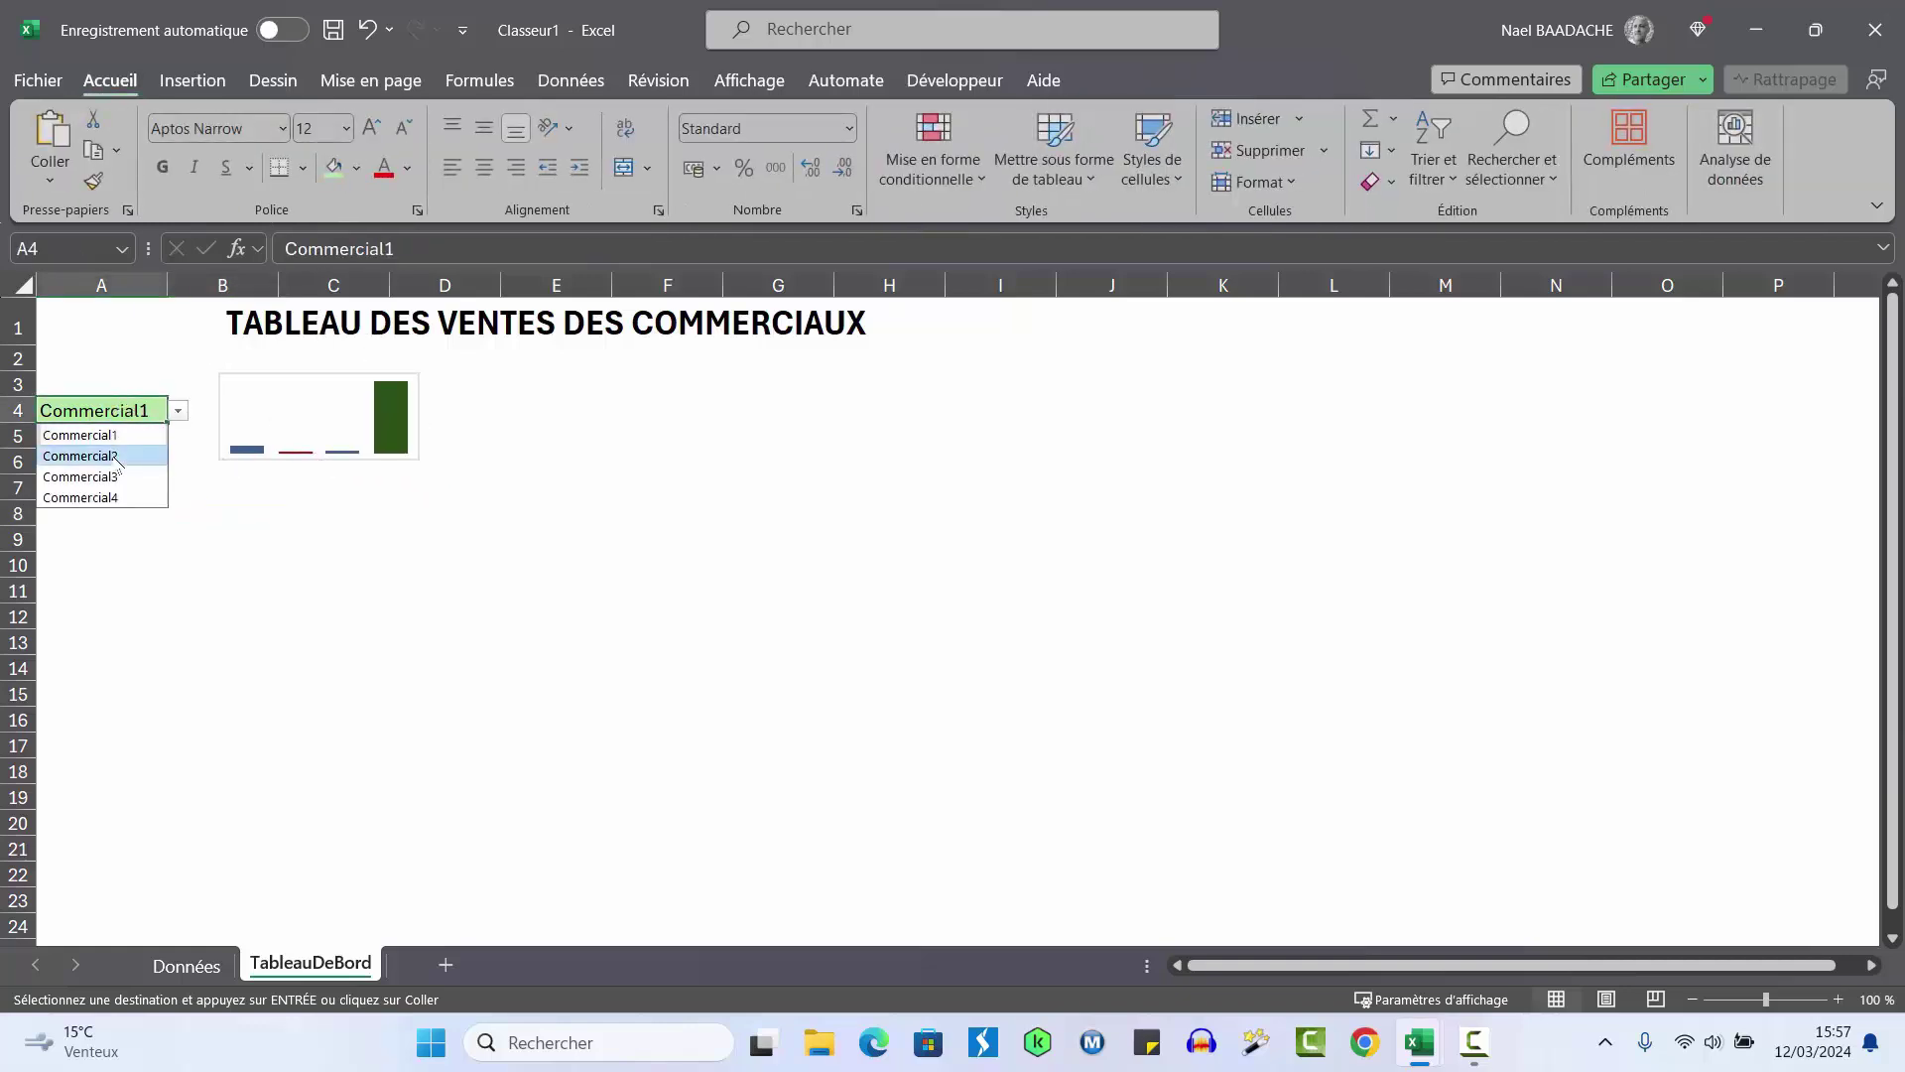
click(80, 455)
click(370, 597)
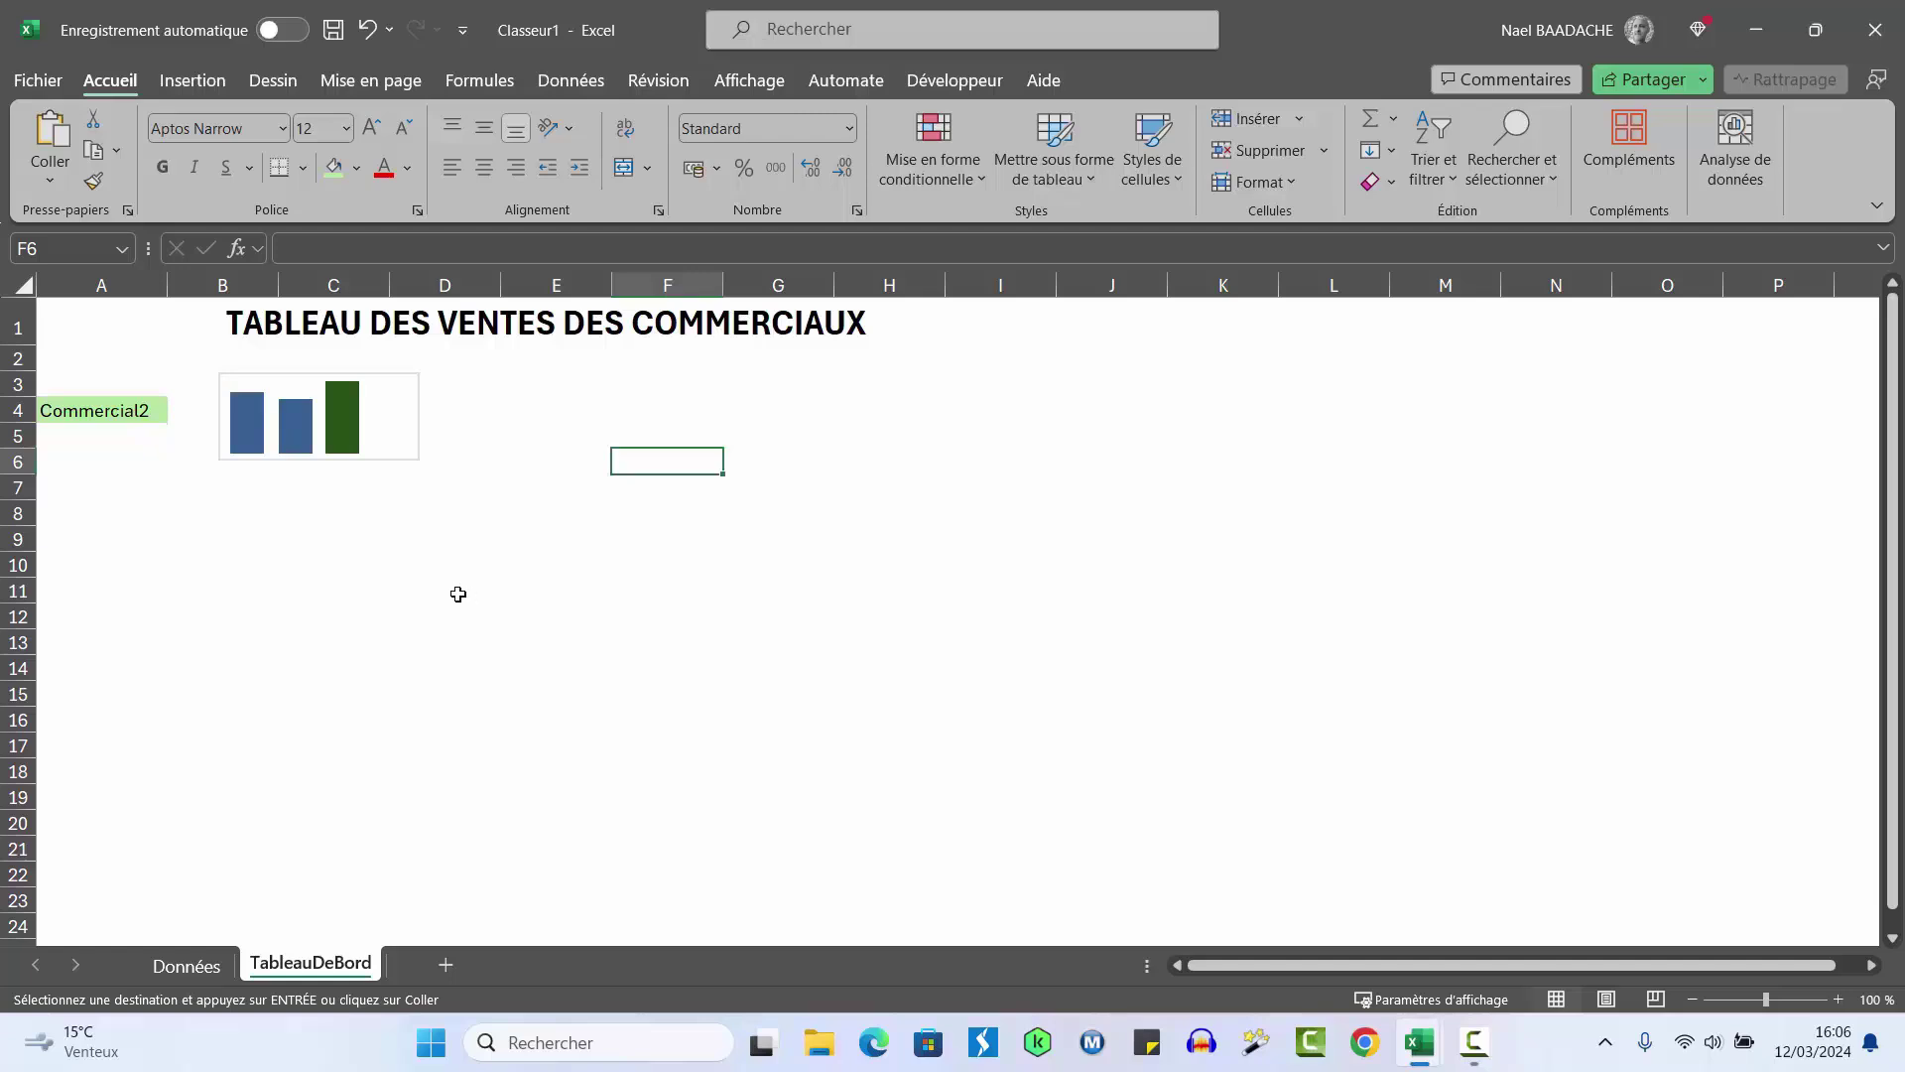
click(203, 81)
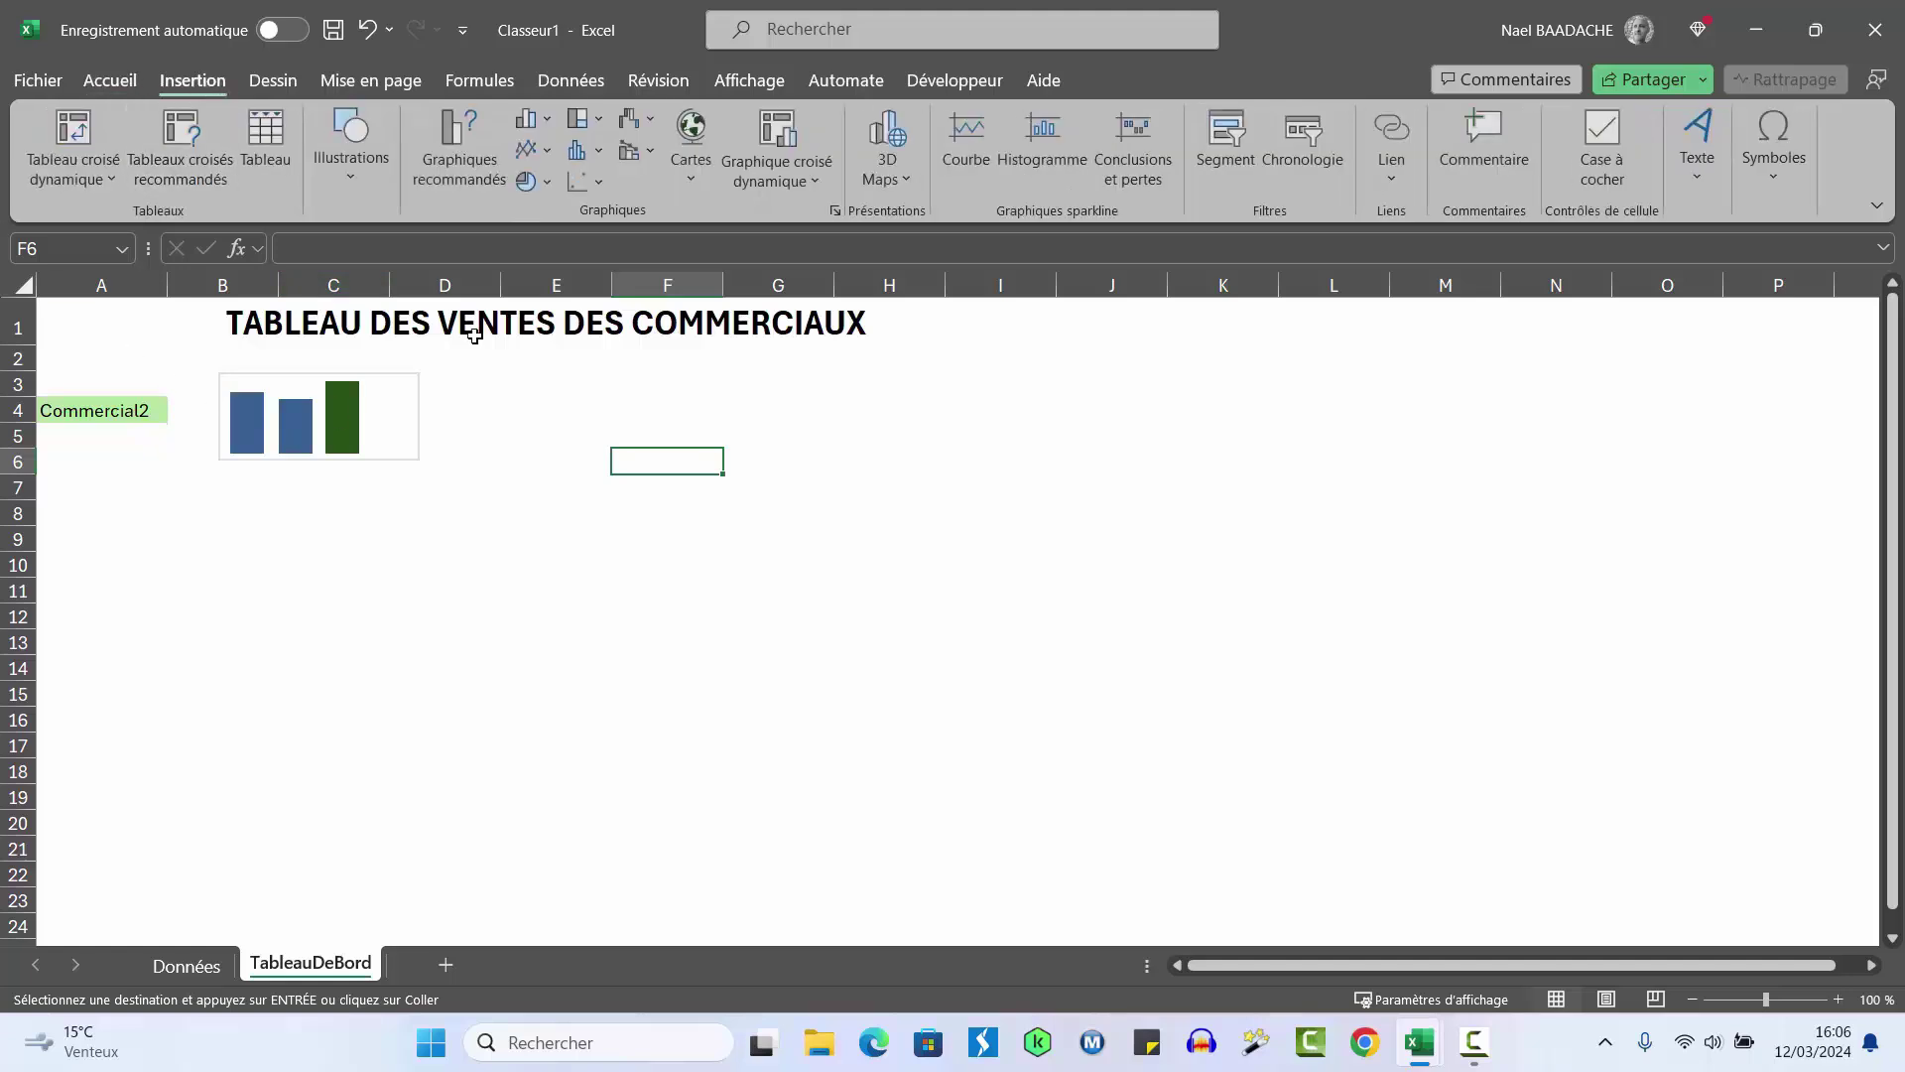
Insert a SmartArt Processus croissant à flèches diagram from the Processus category
click(351, 157)
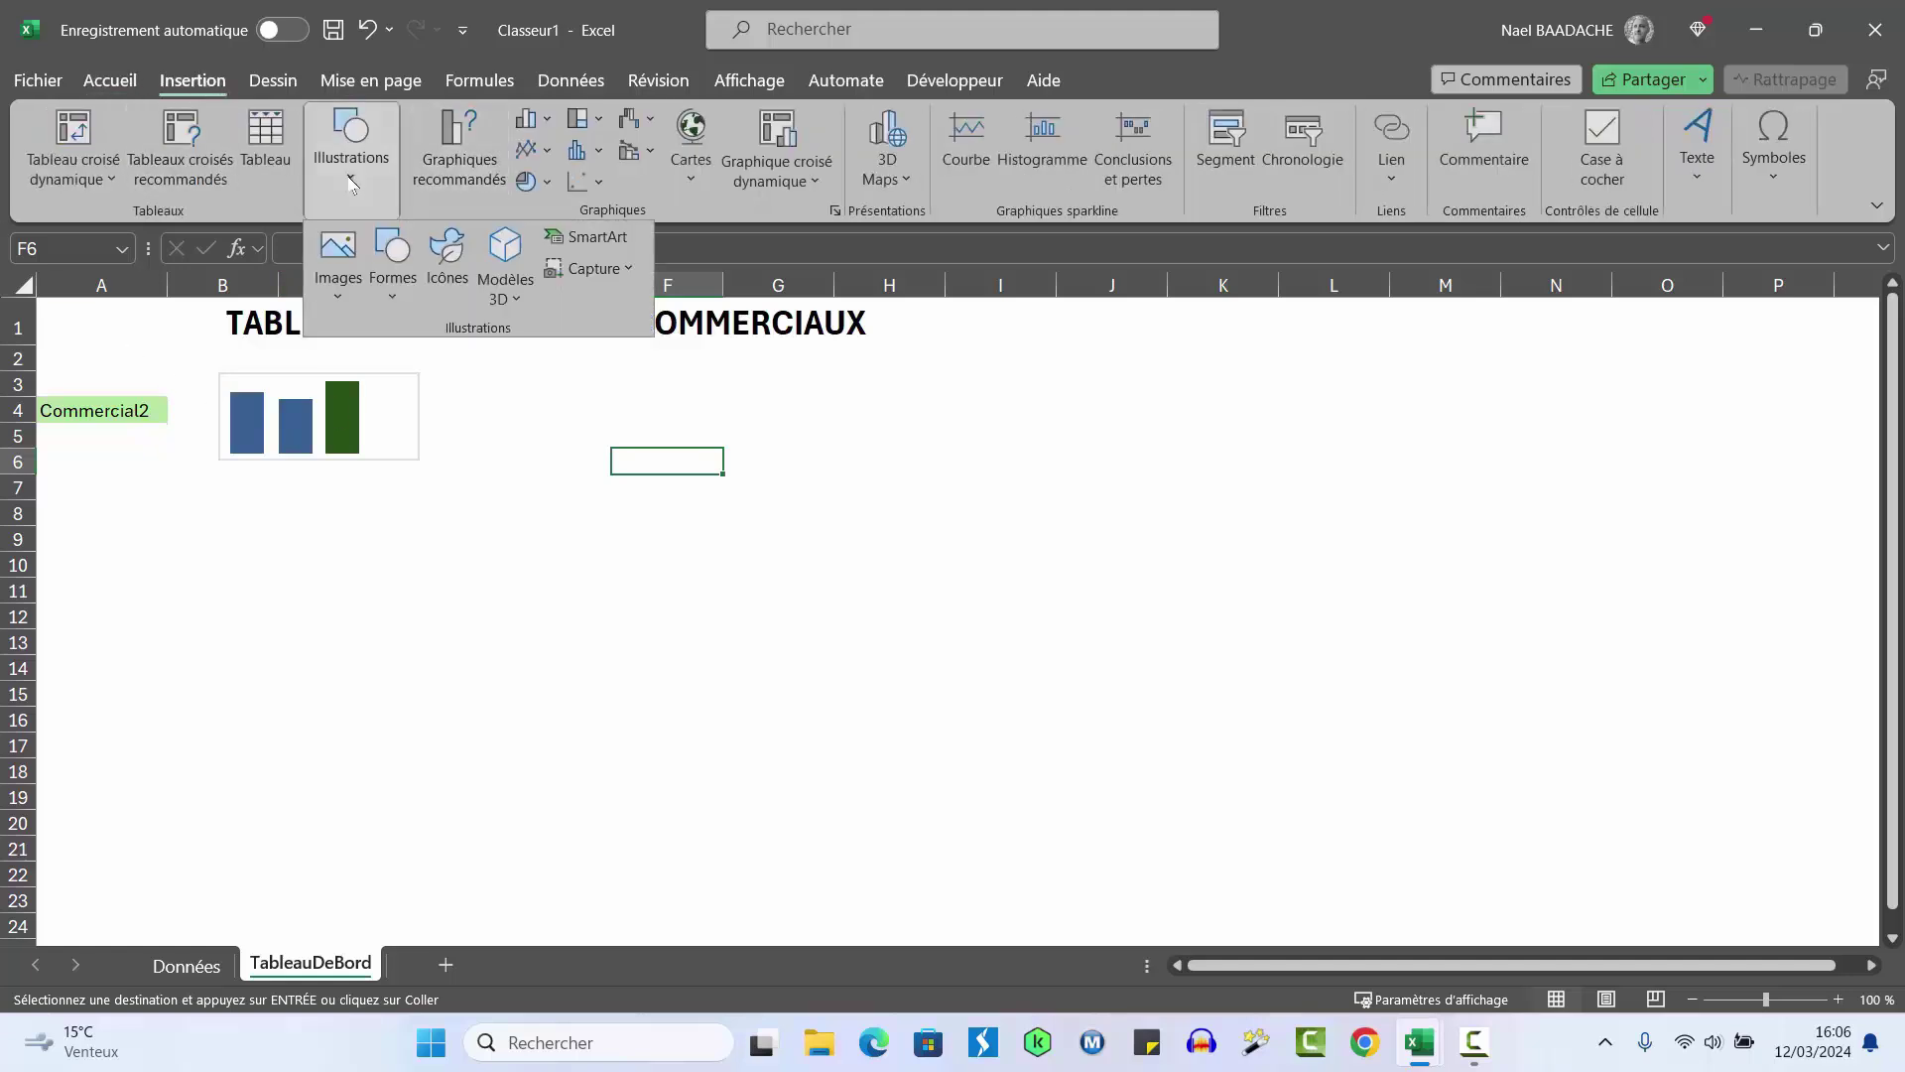
click(597, 238)
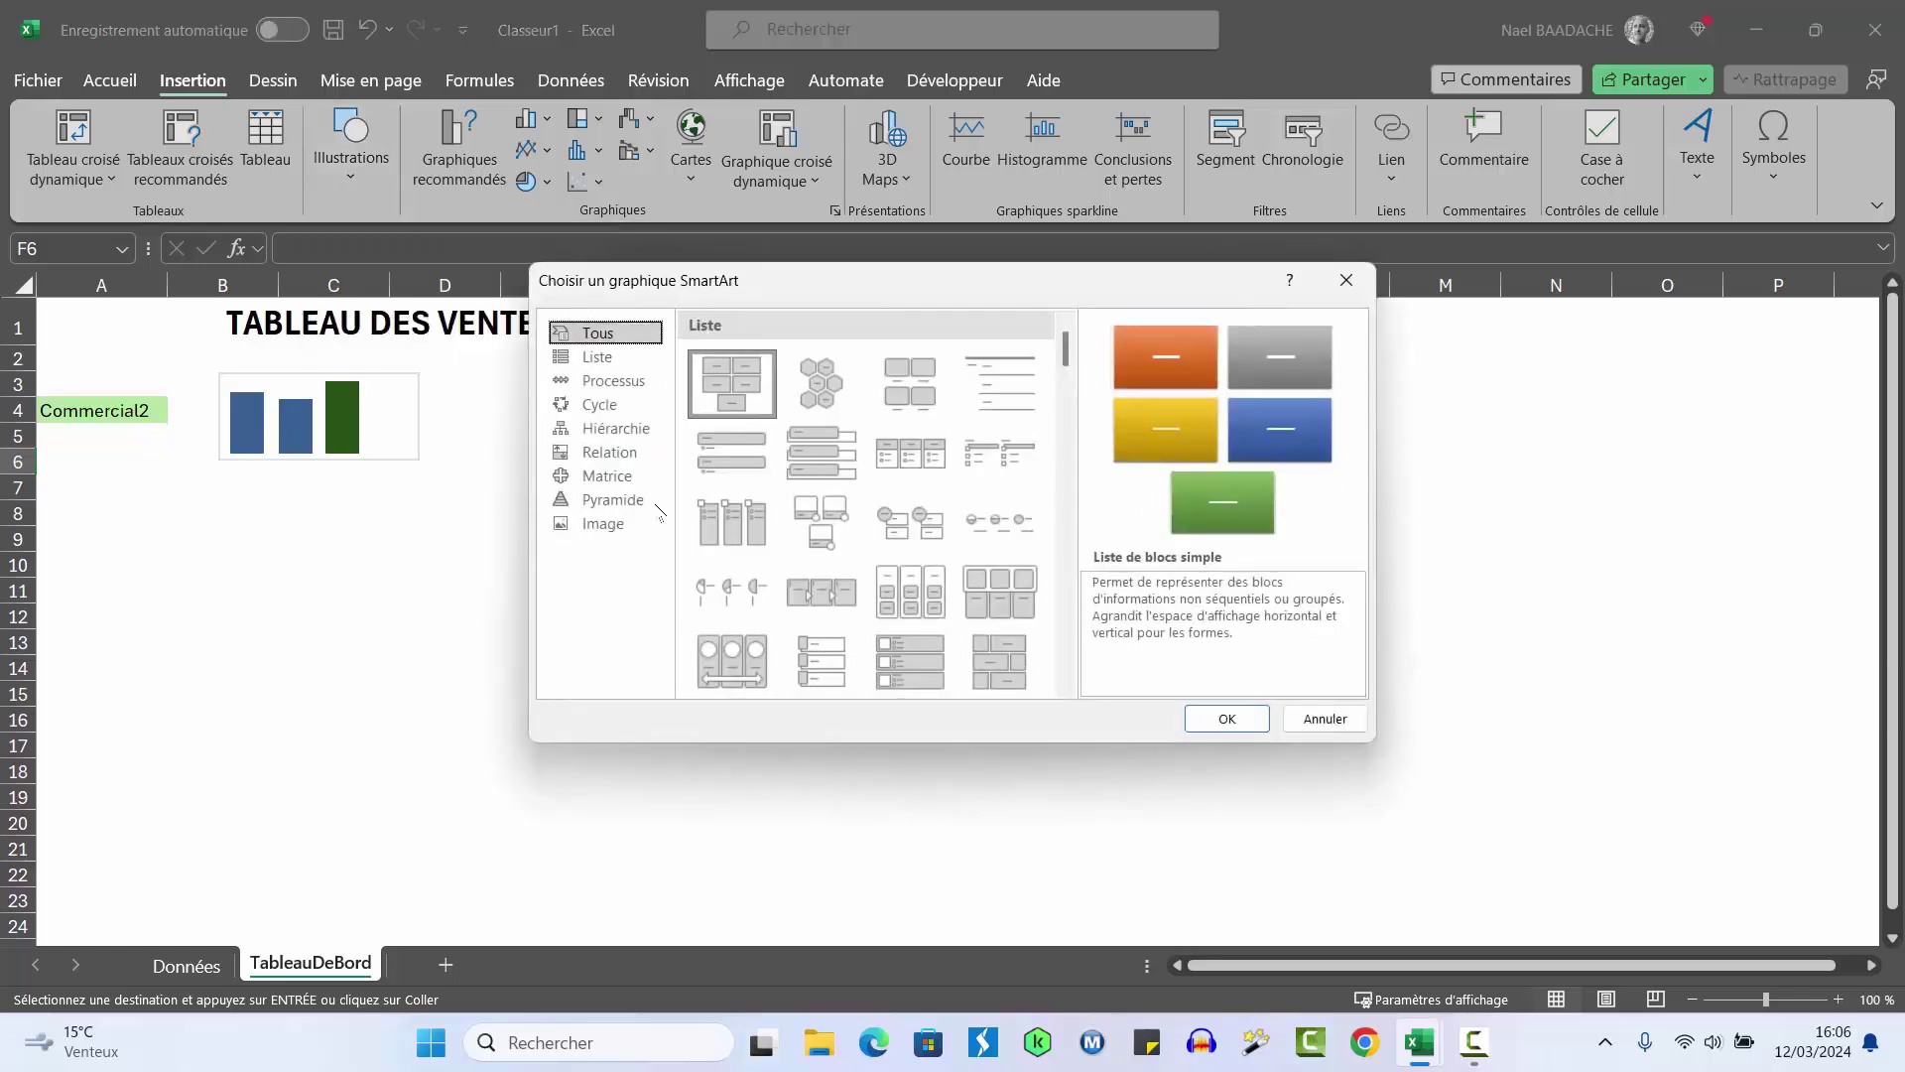
click(612, 382)
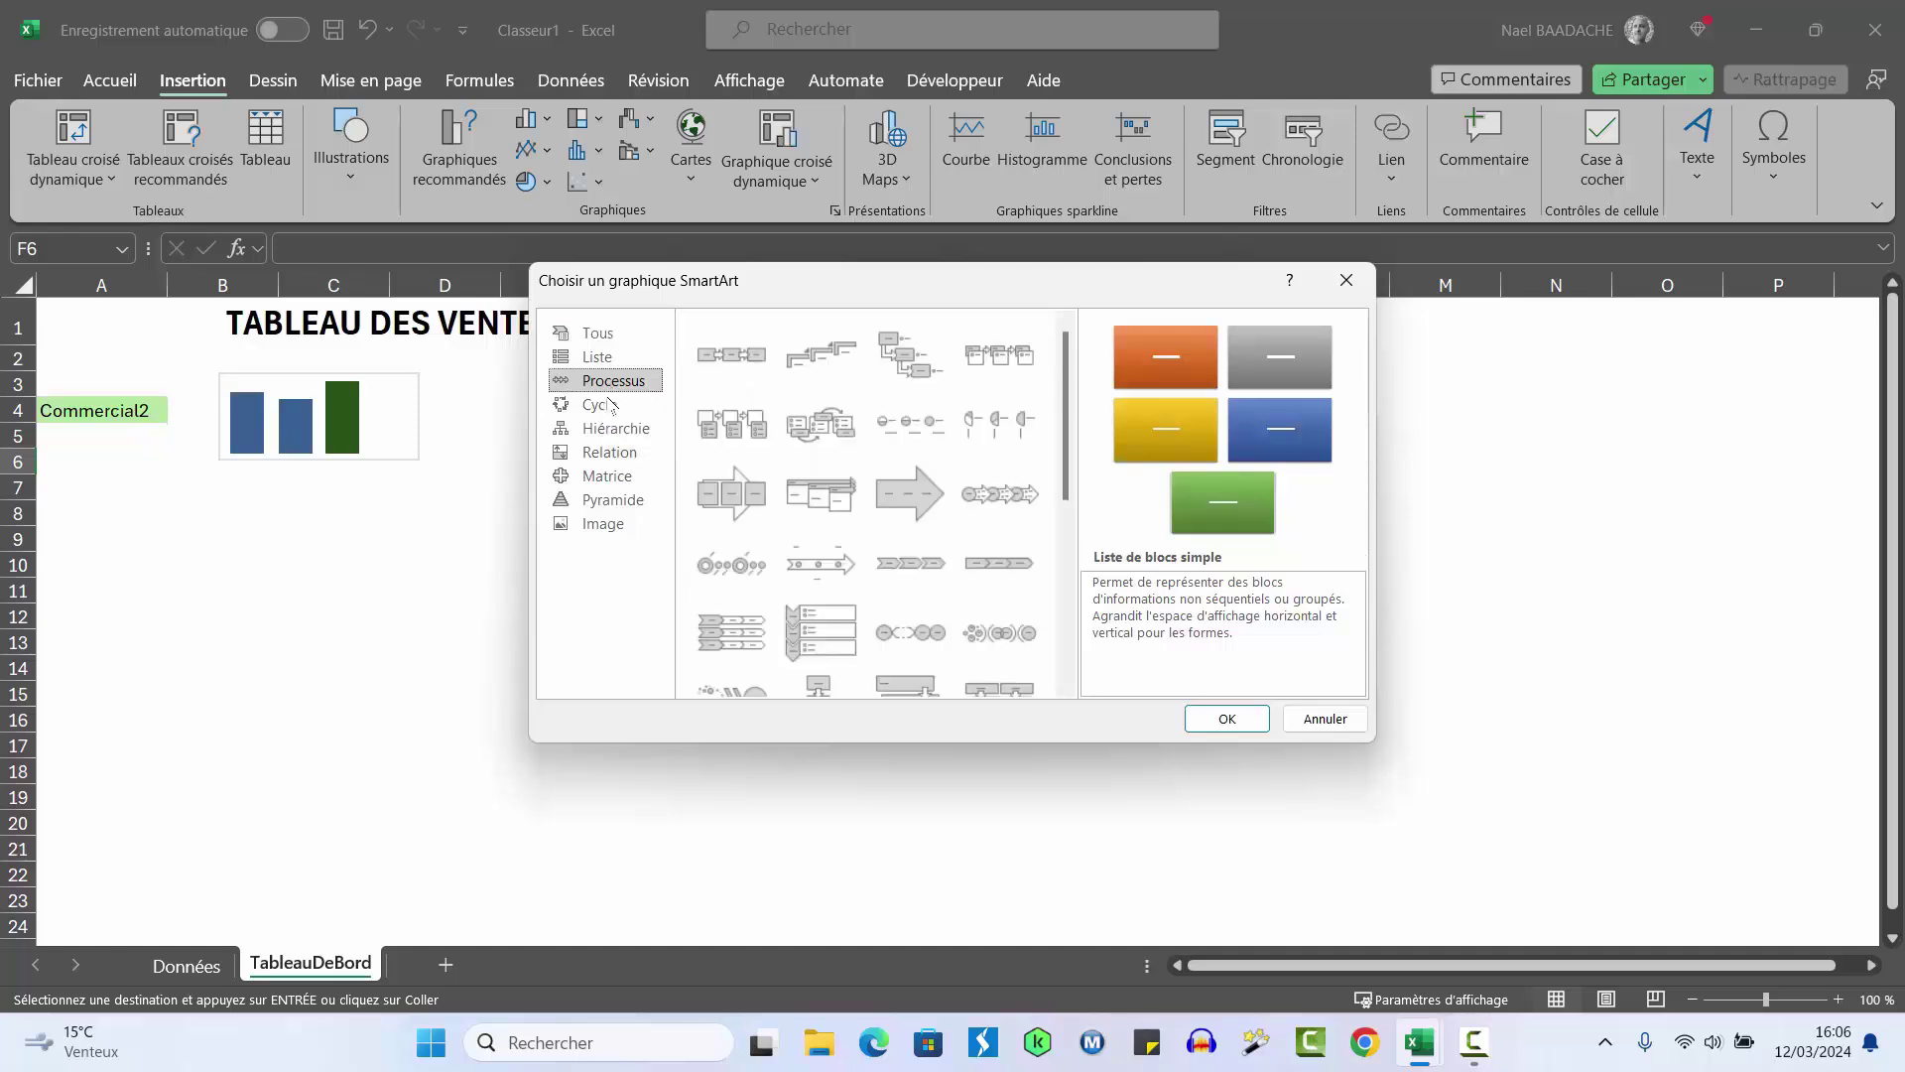
click(812, 503)
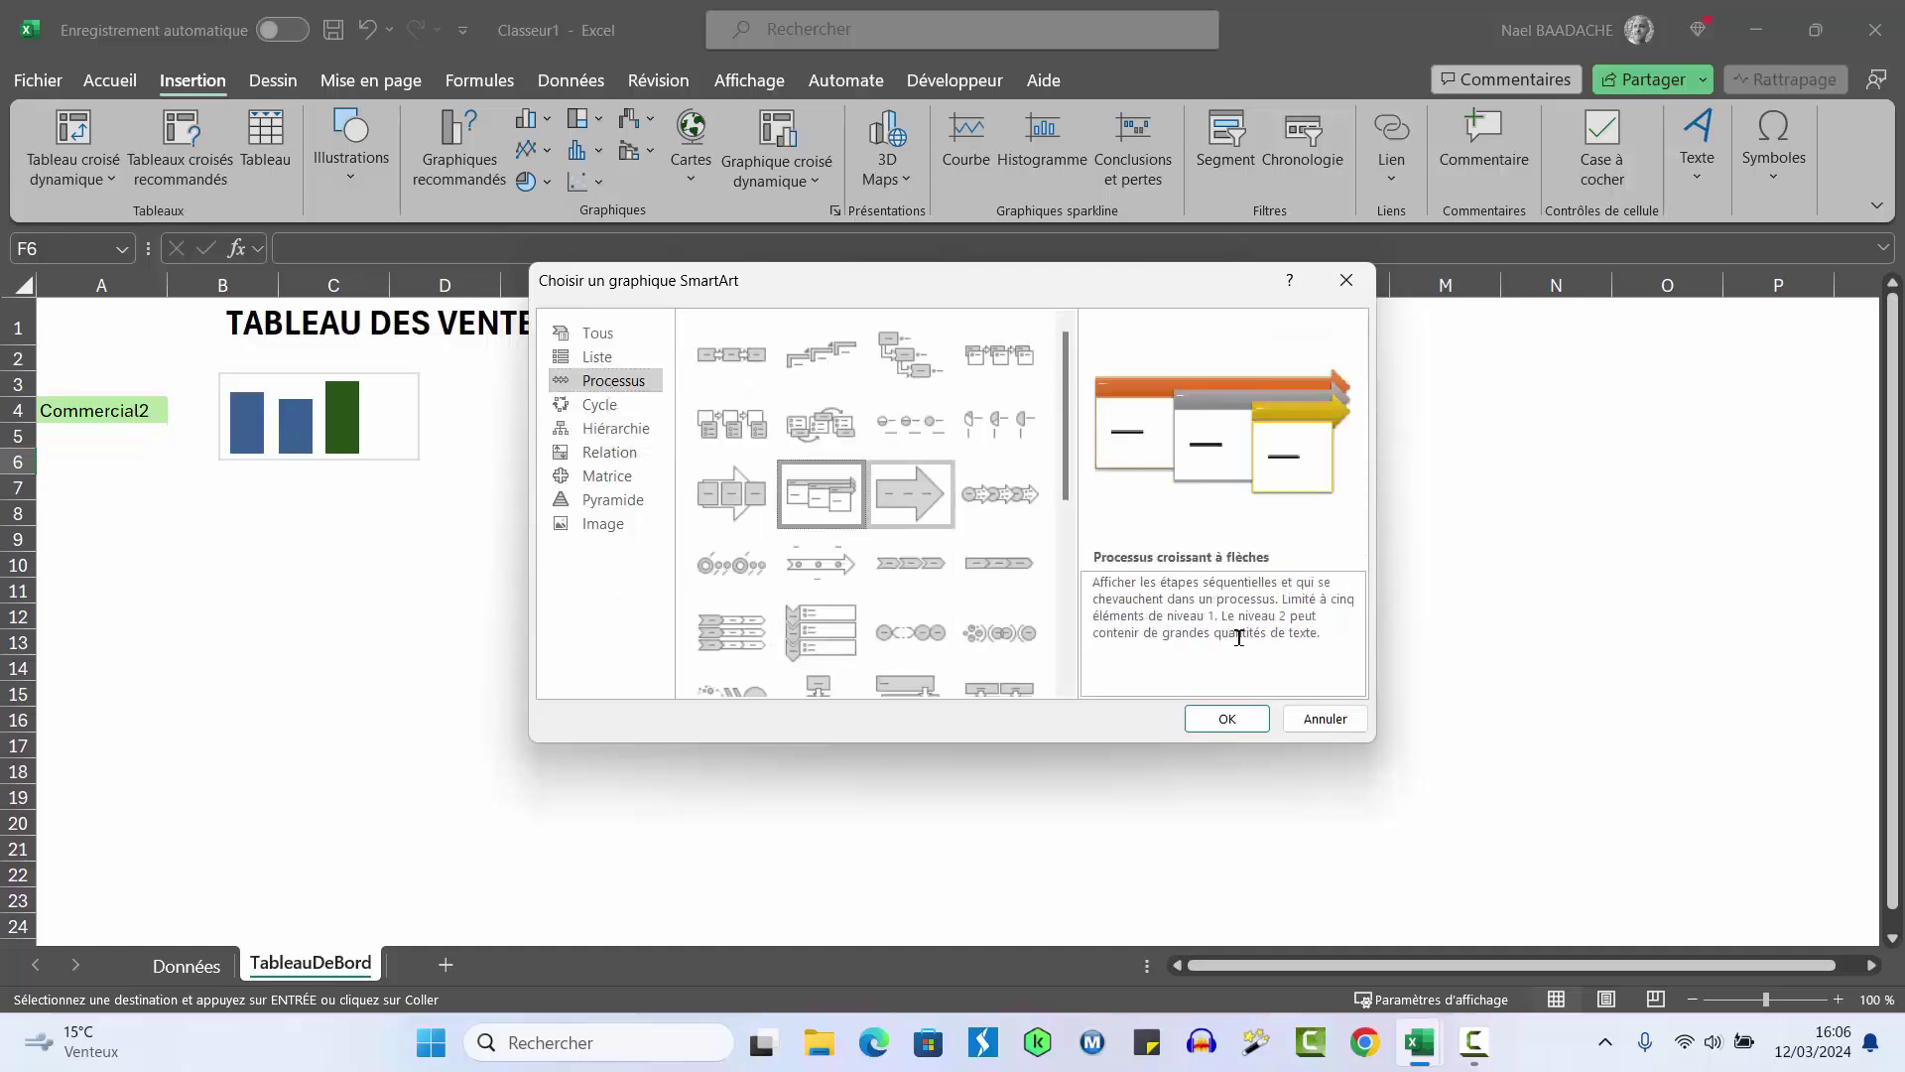
click(1226, 719)
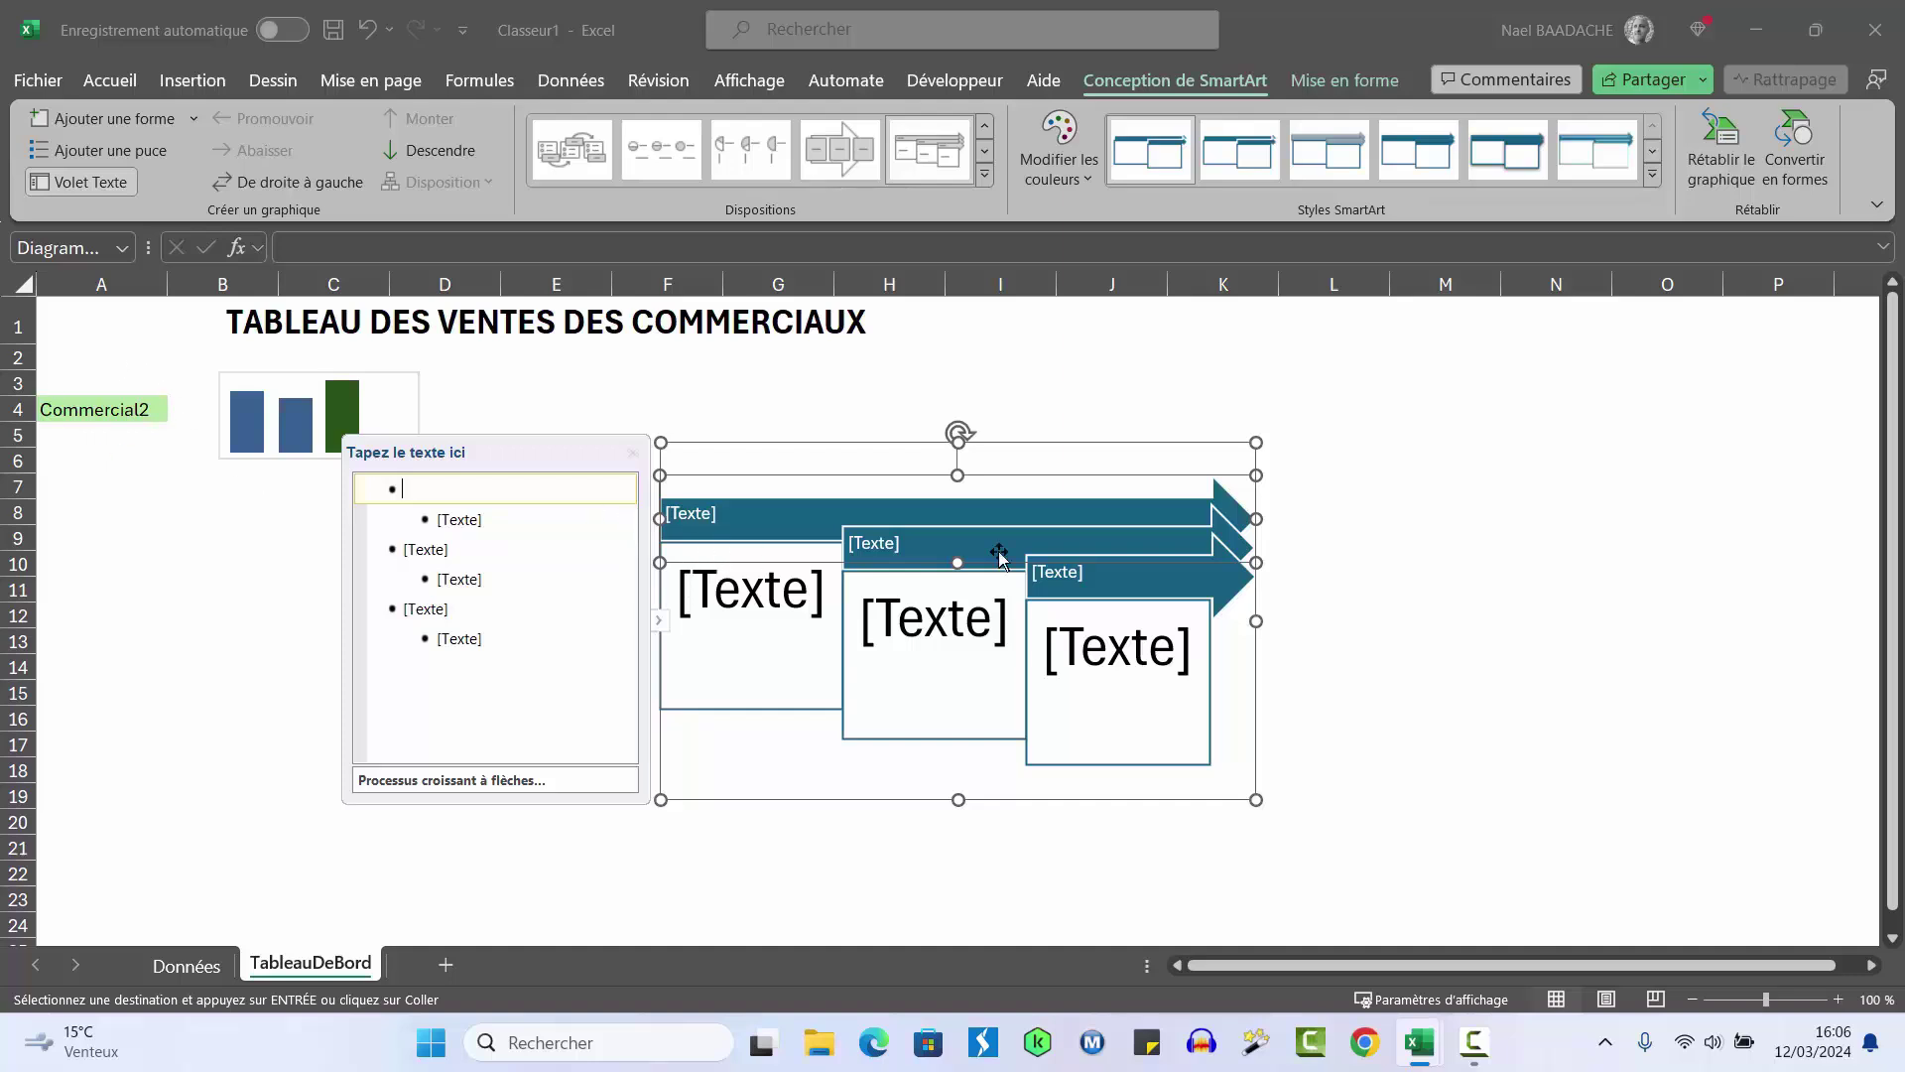
Add a fourth arrow to the SmartArt diagram by inserting a new top-level item in its text pane
key(Escape)
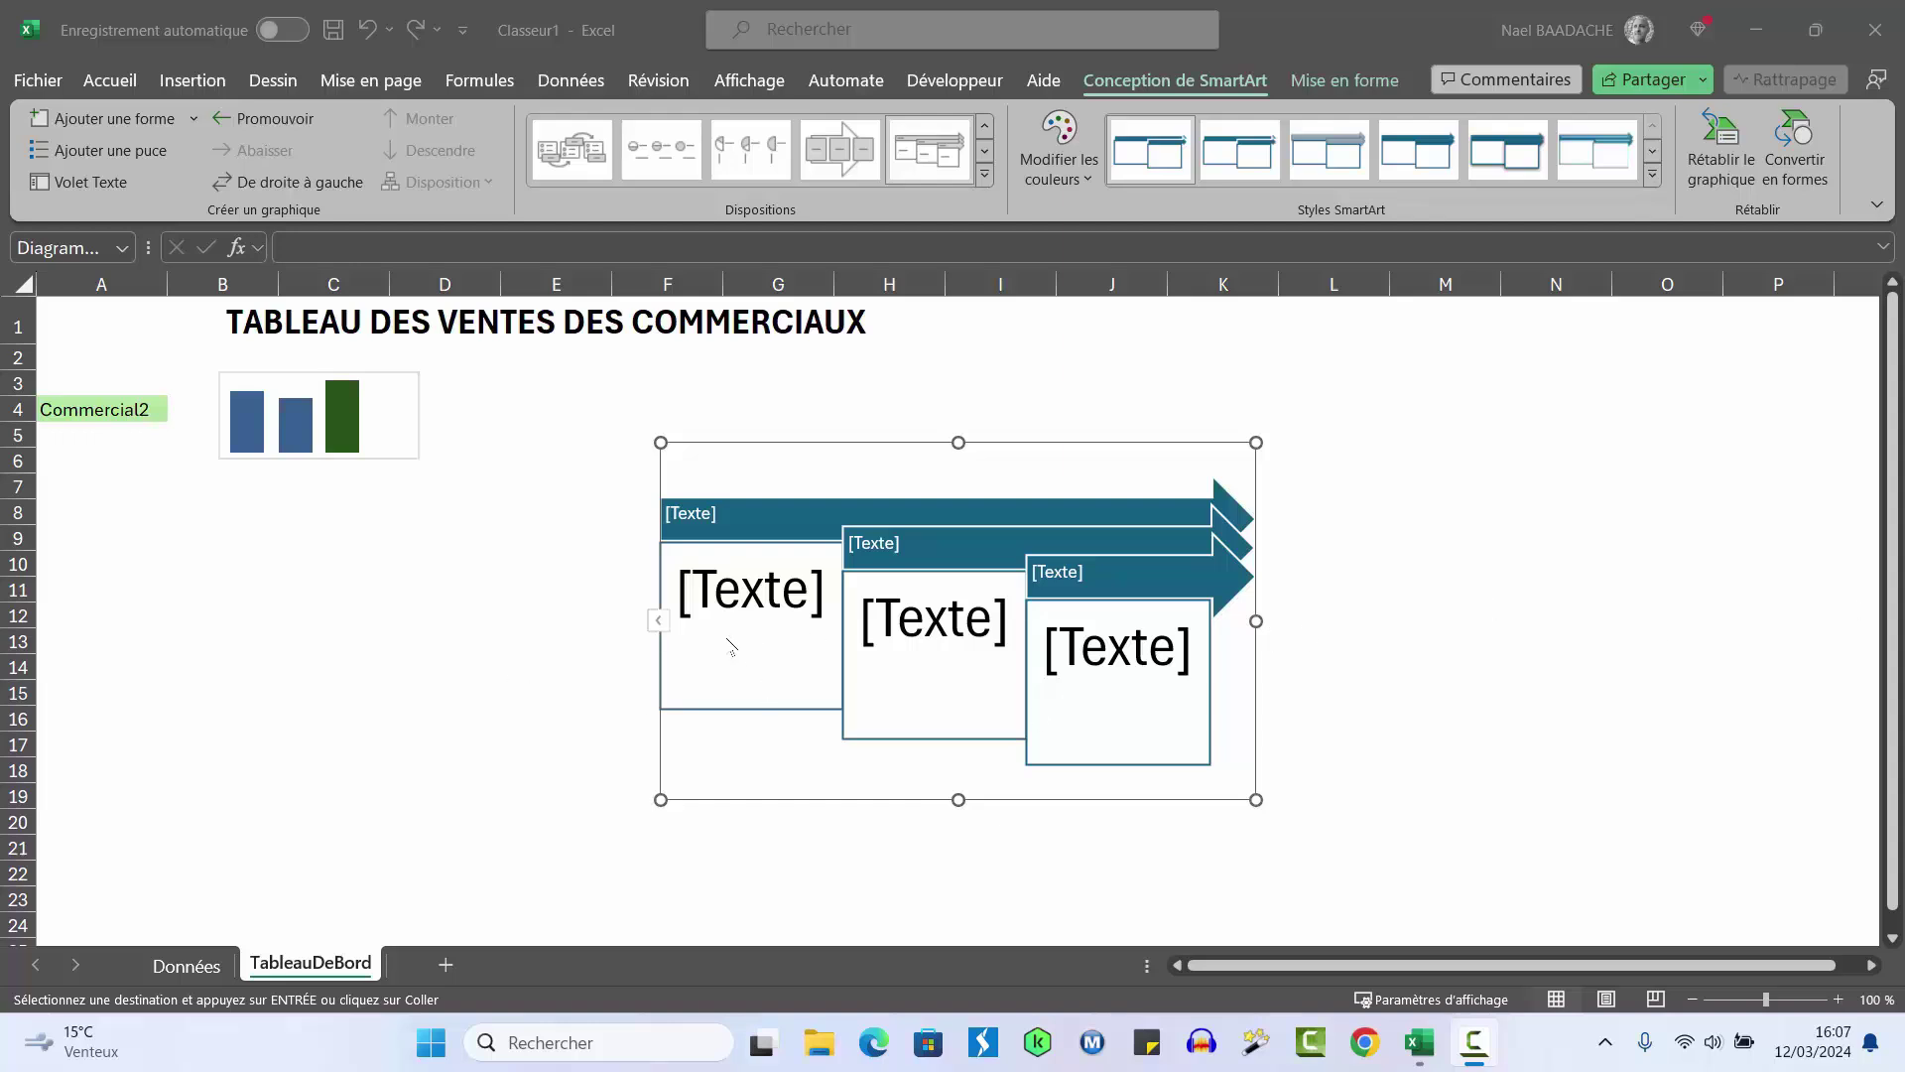
click(662, 627)
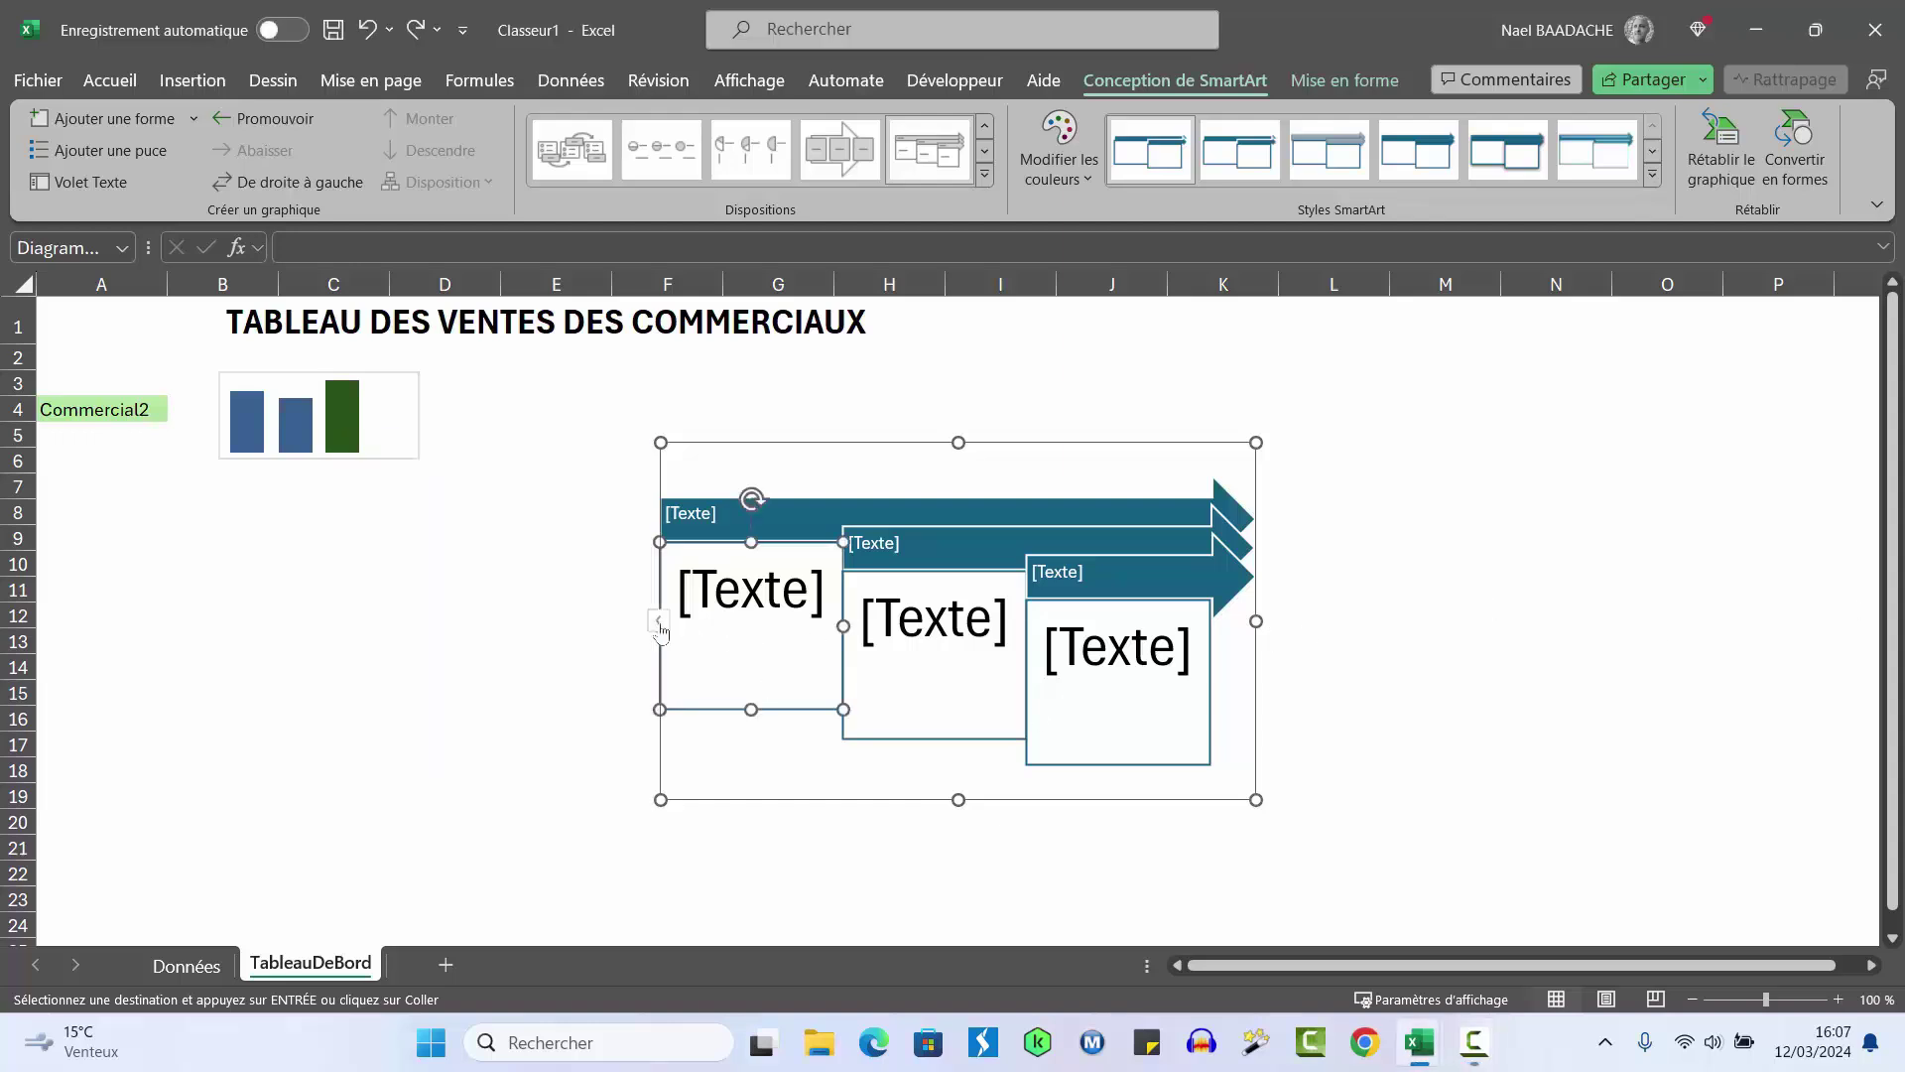
click(660, 623)
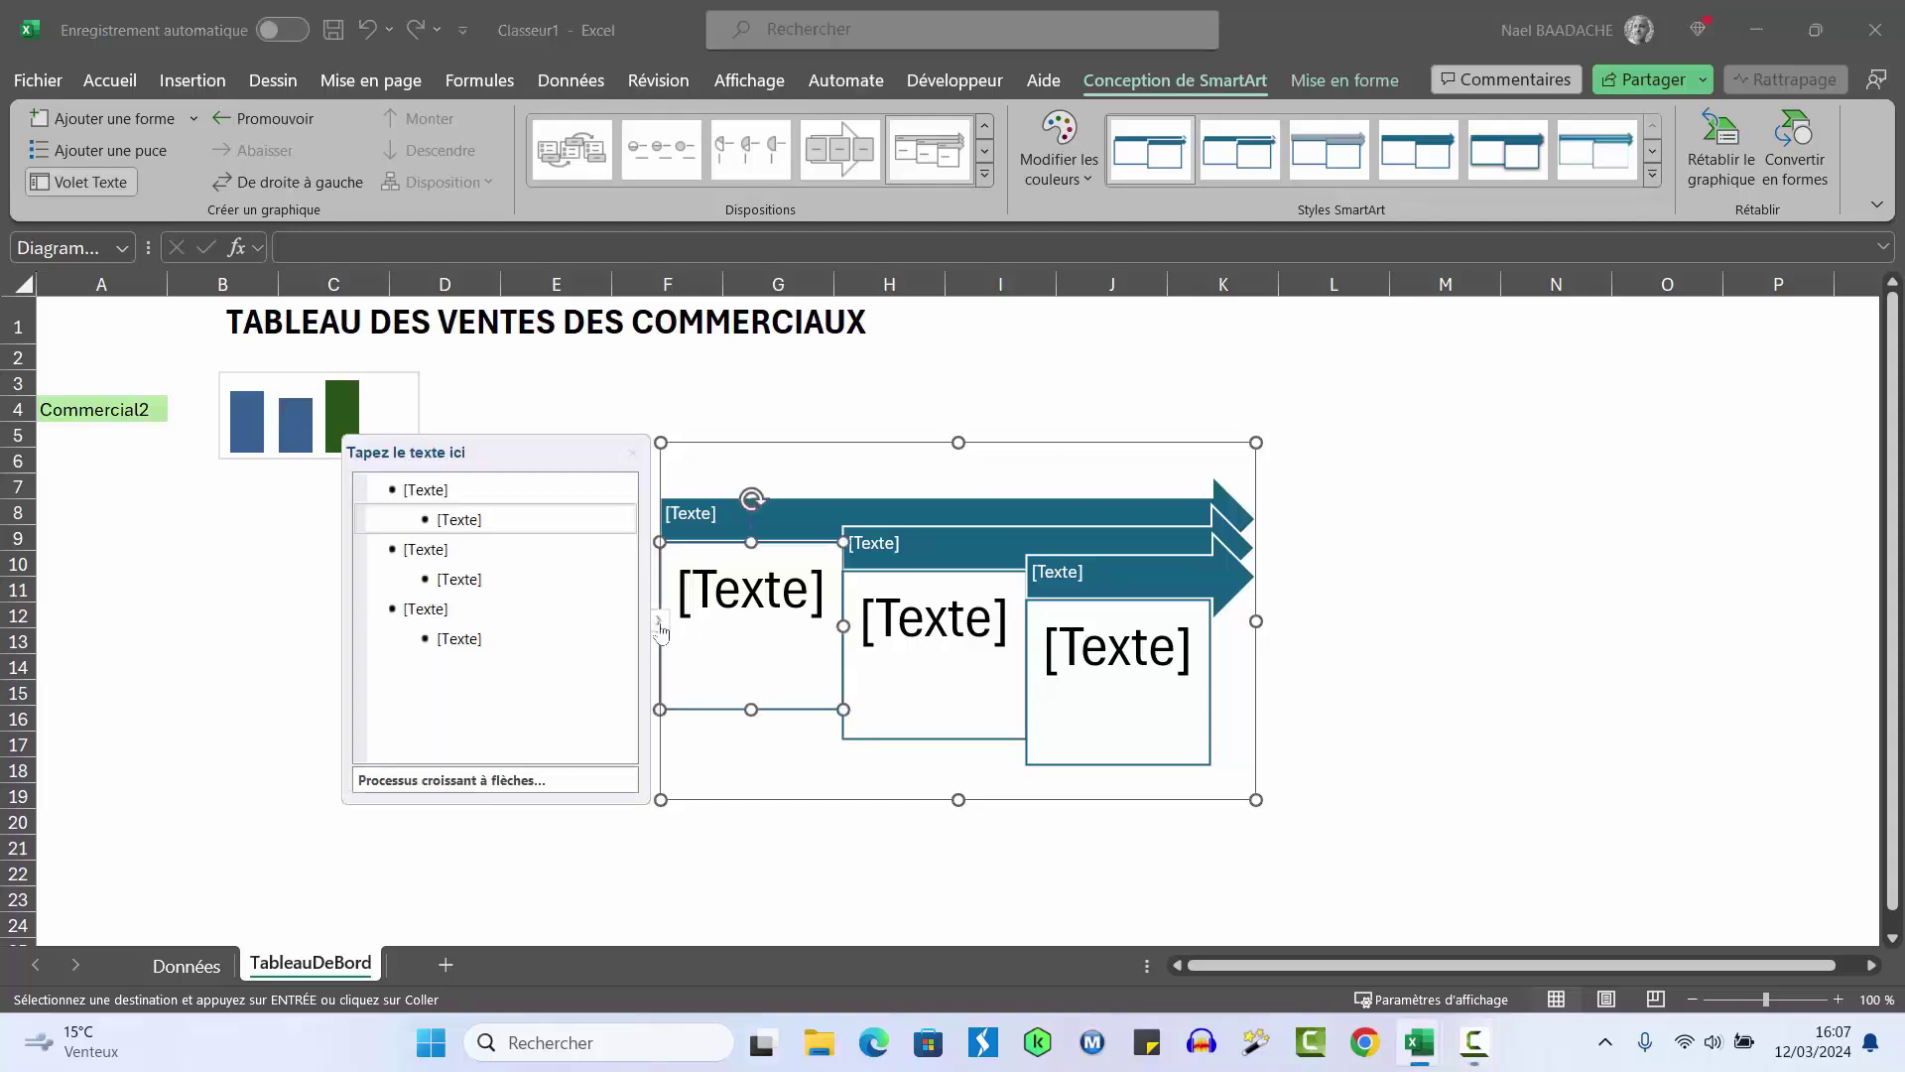
click(460, 485)
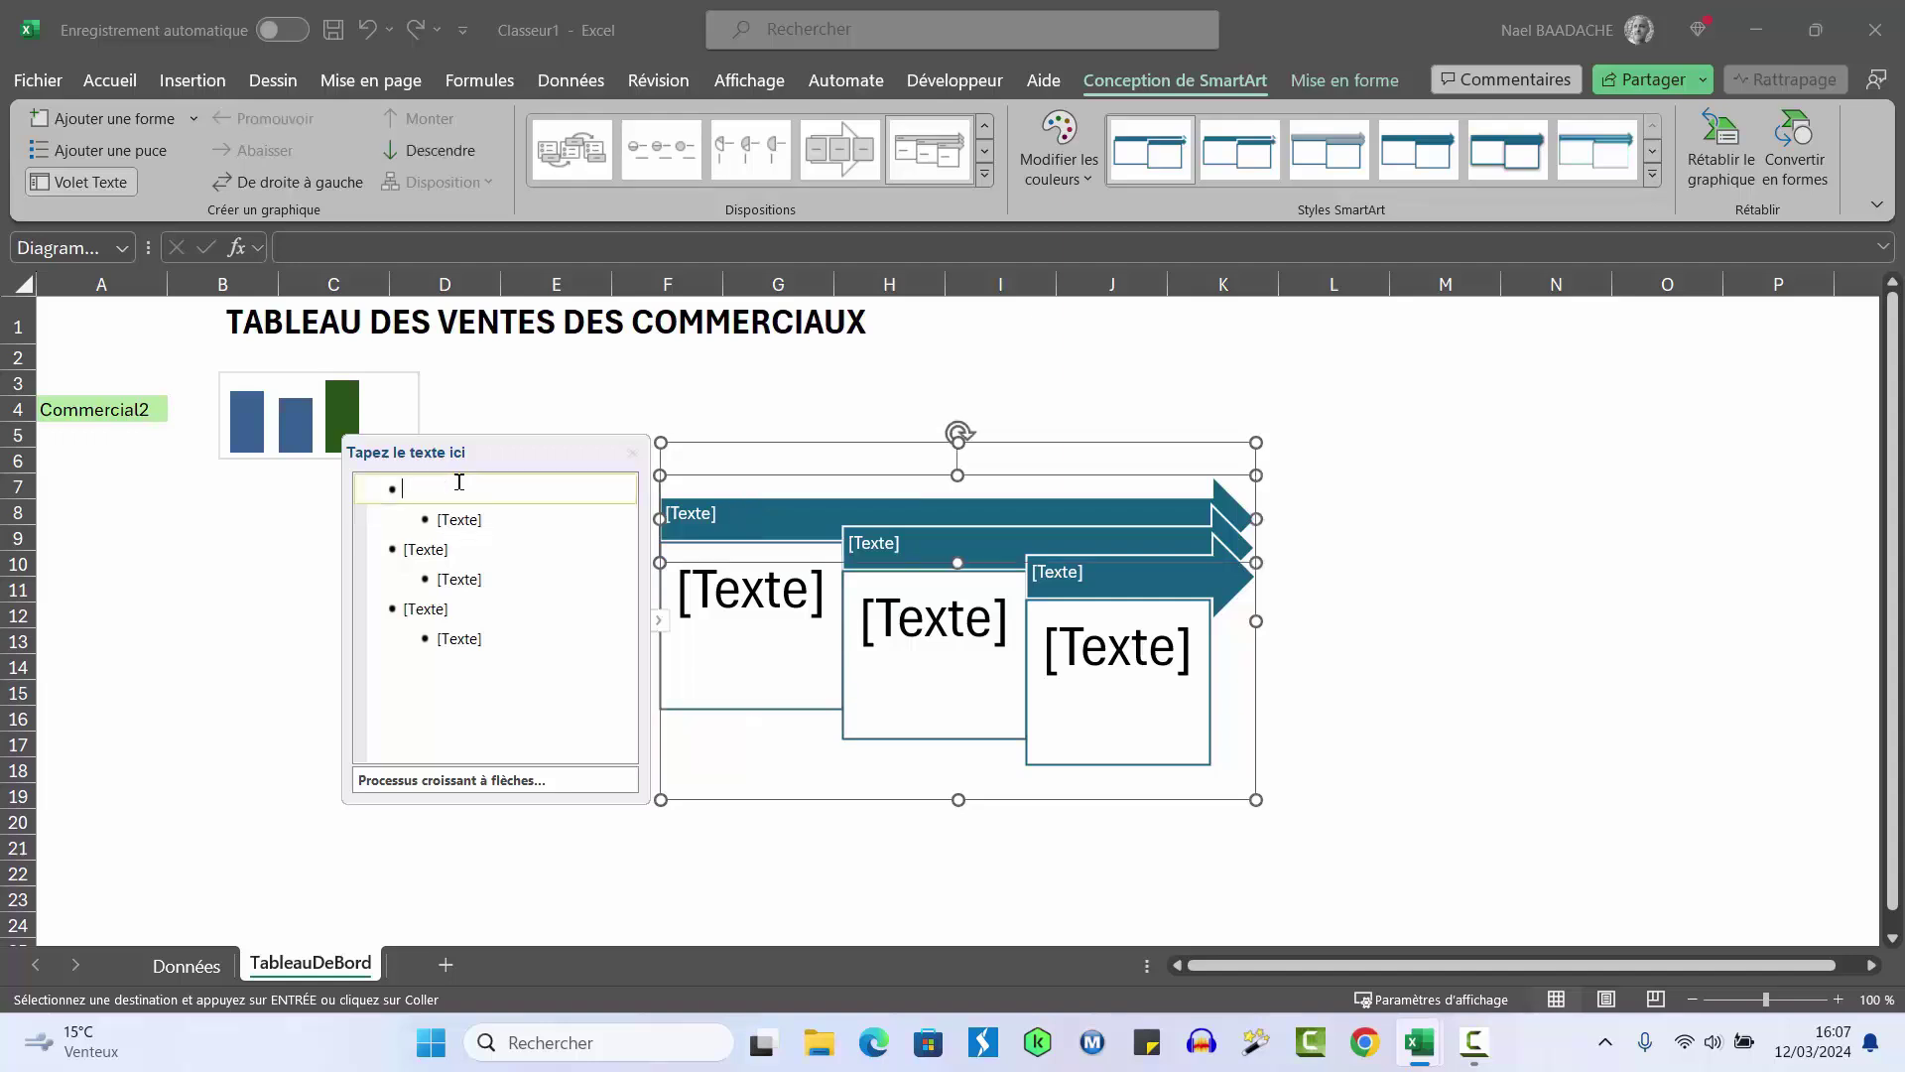
key(Return)
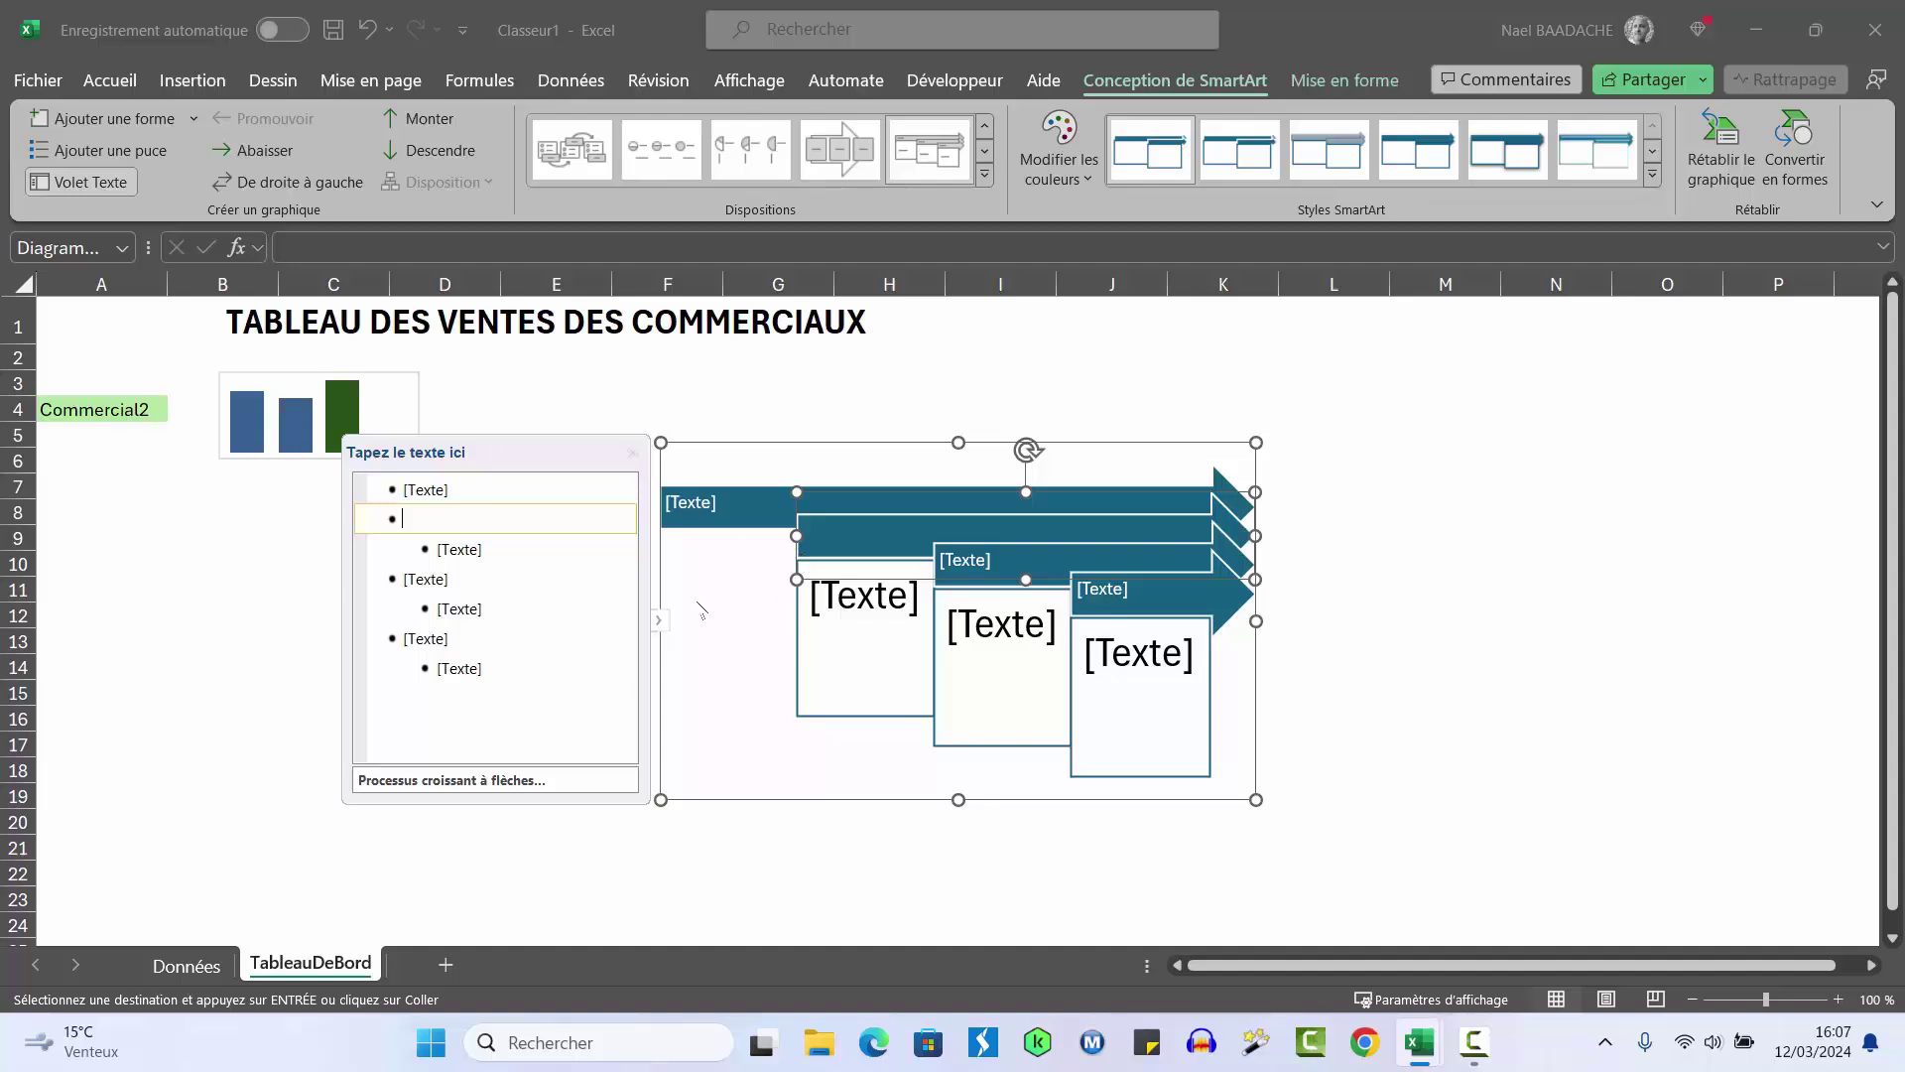
click(470, 484)
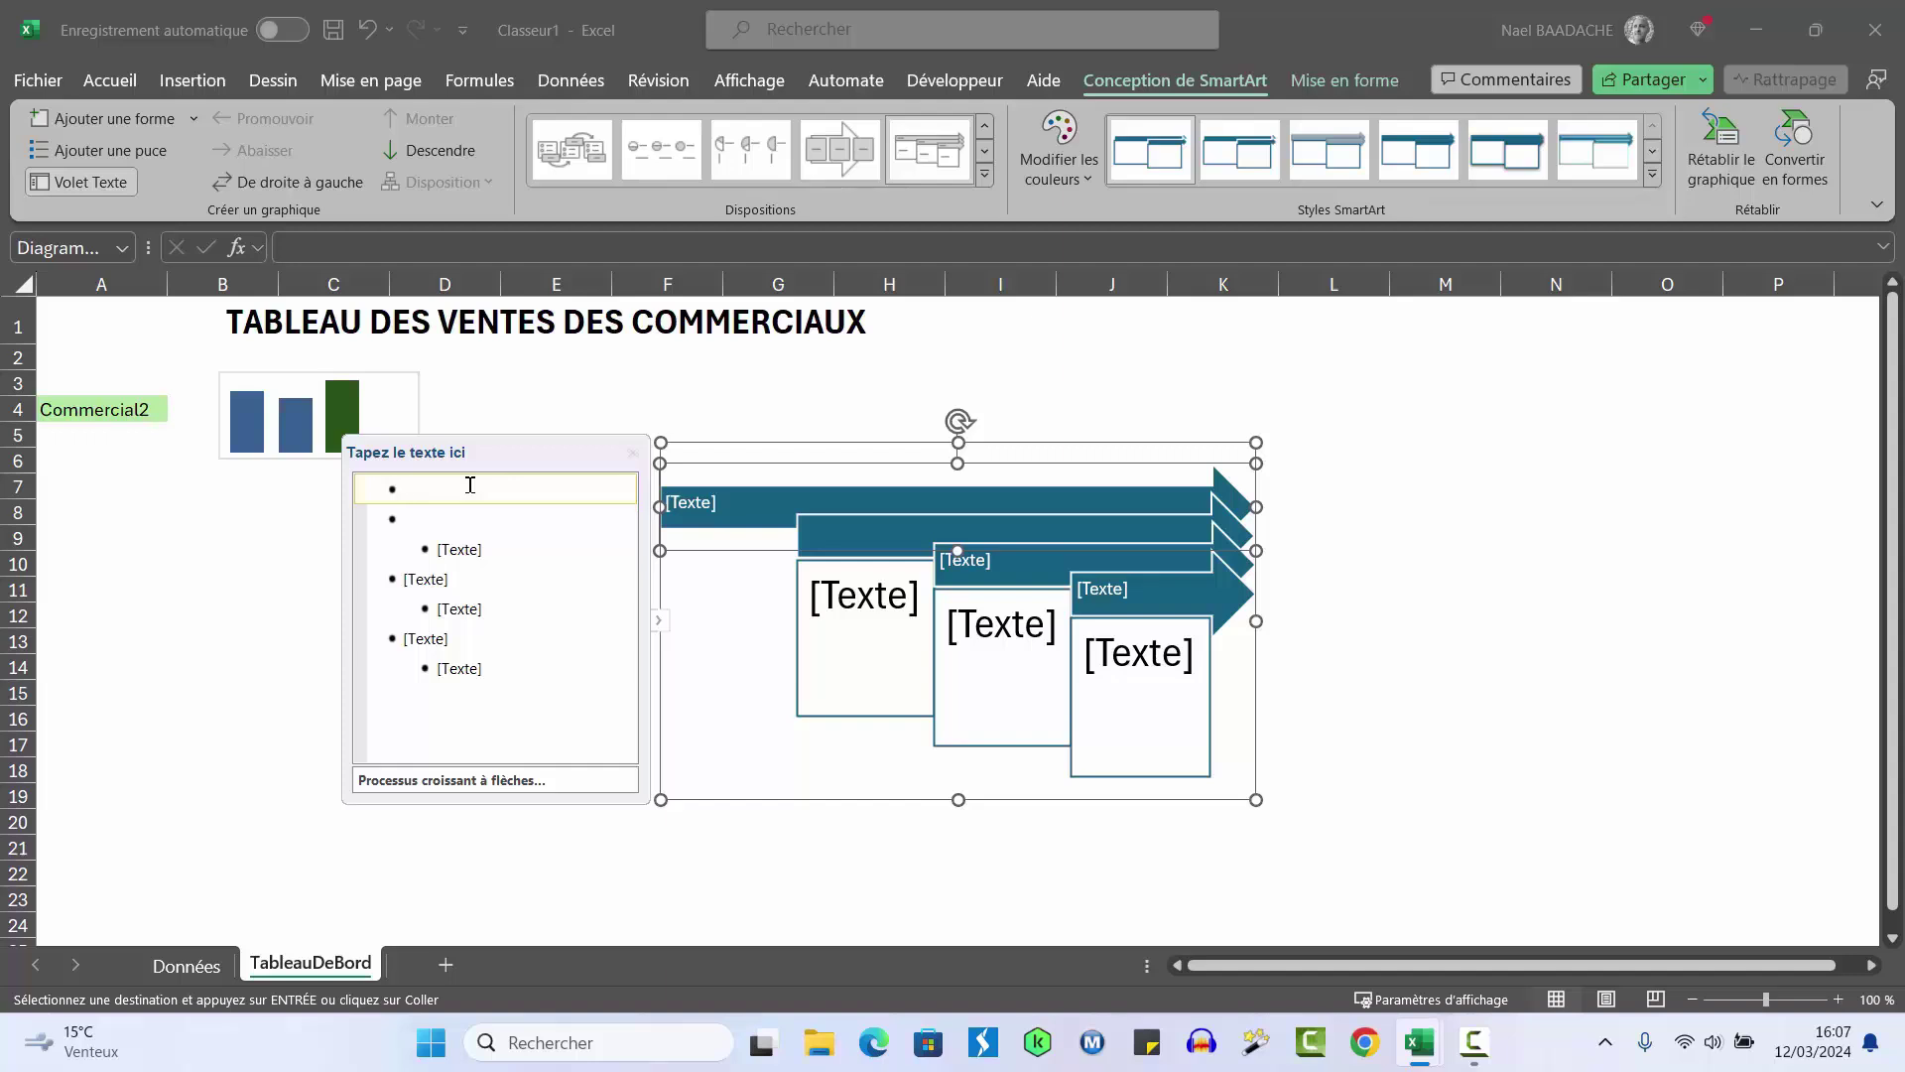
key(Return)
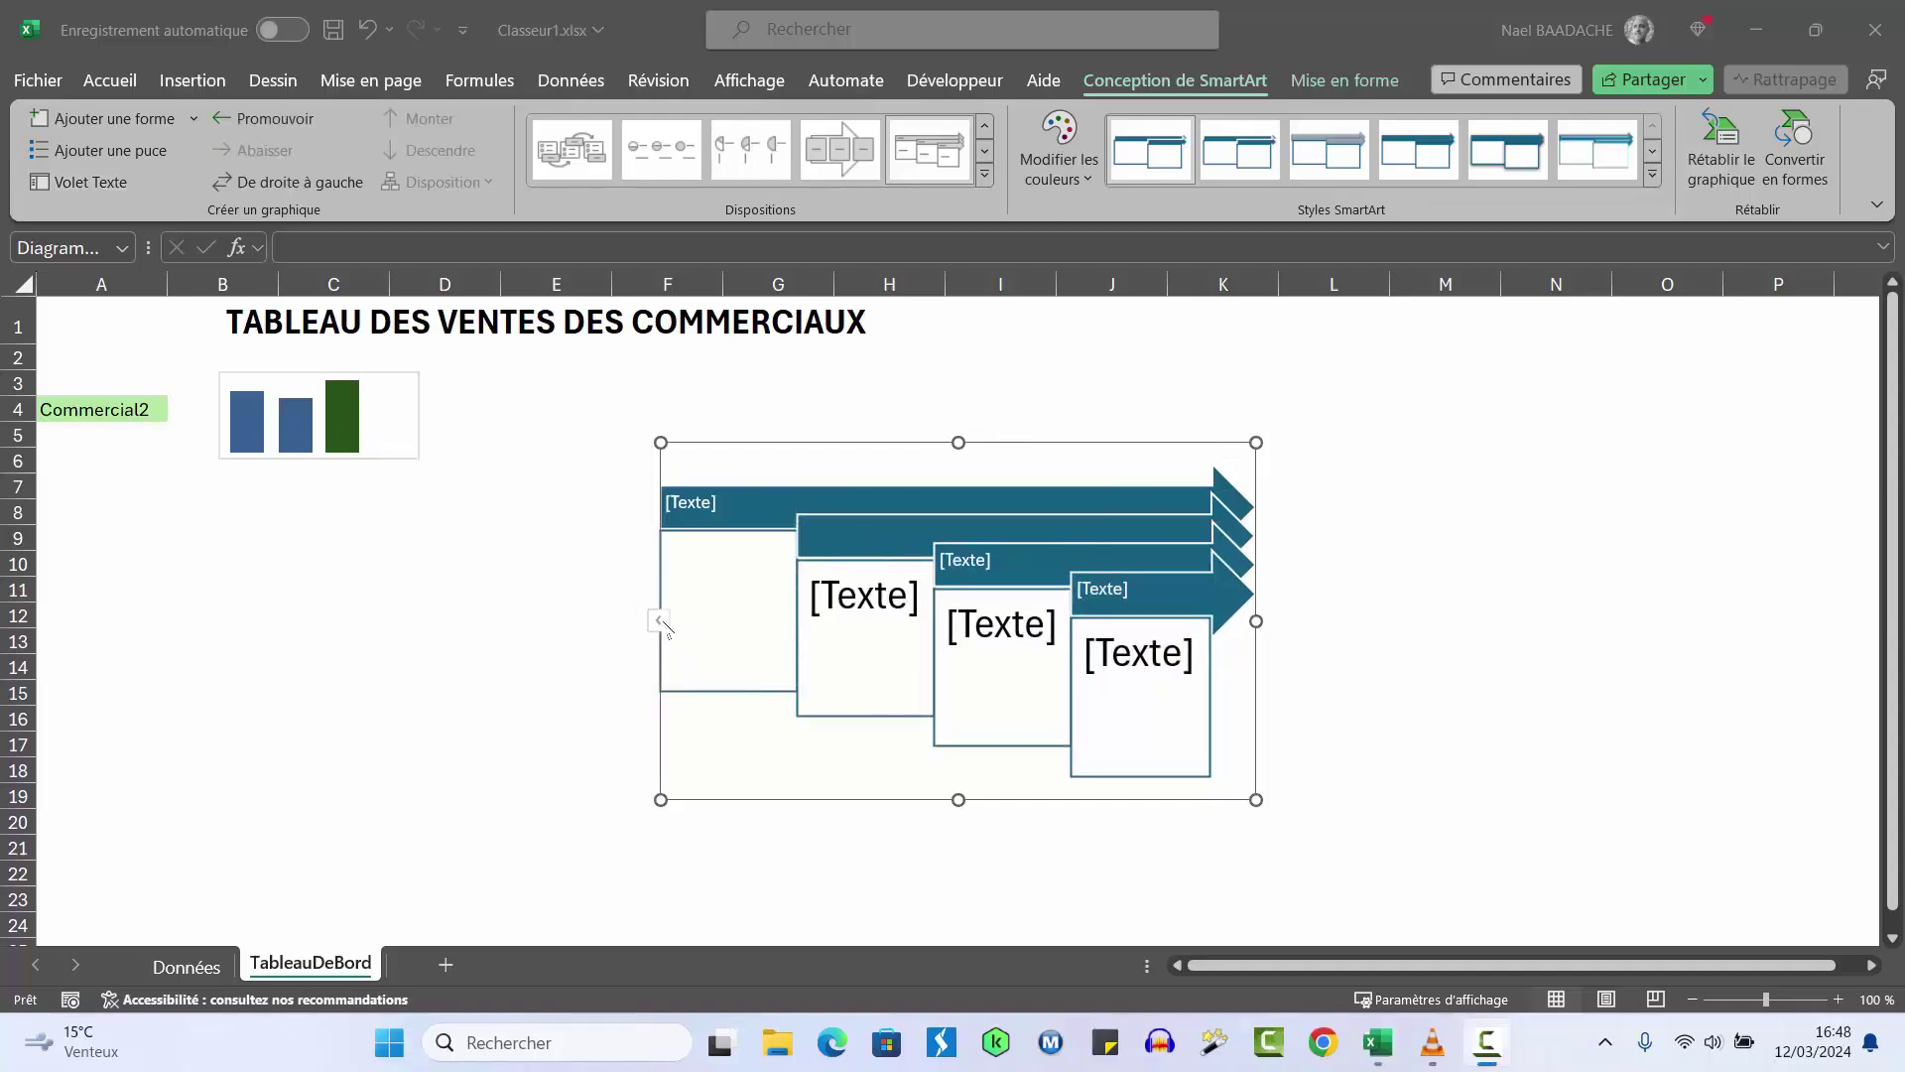
click(659, 622)
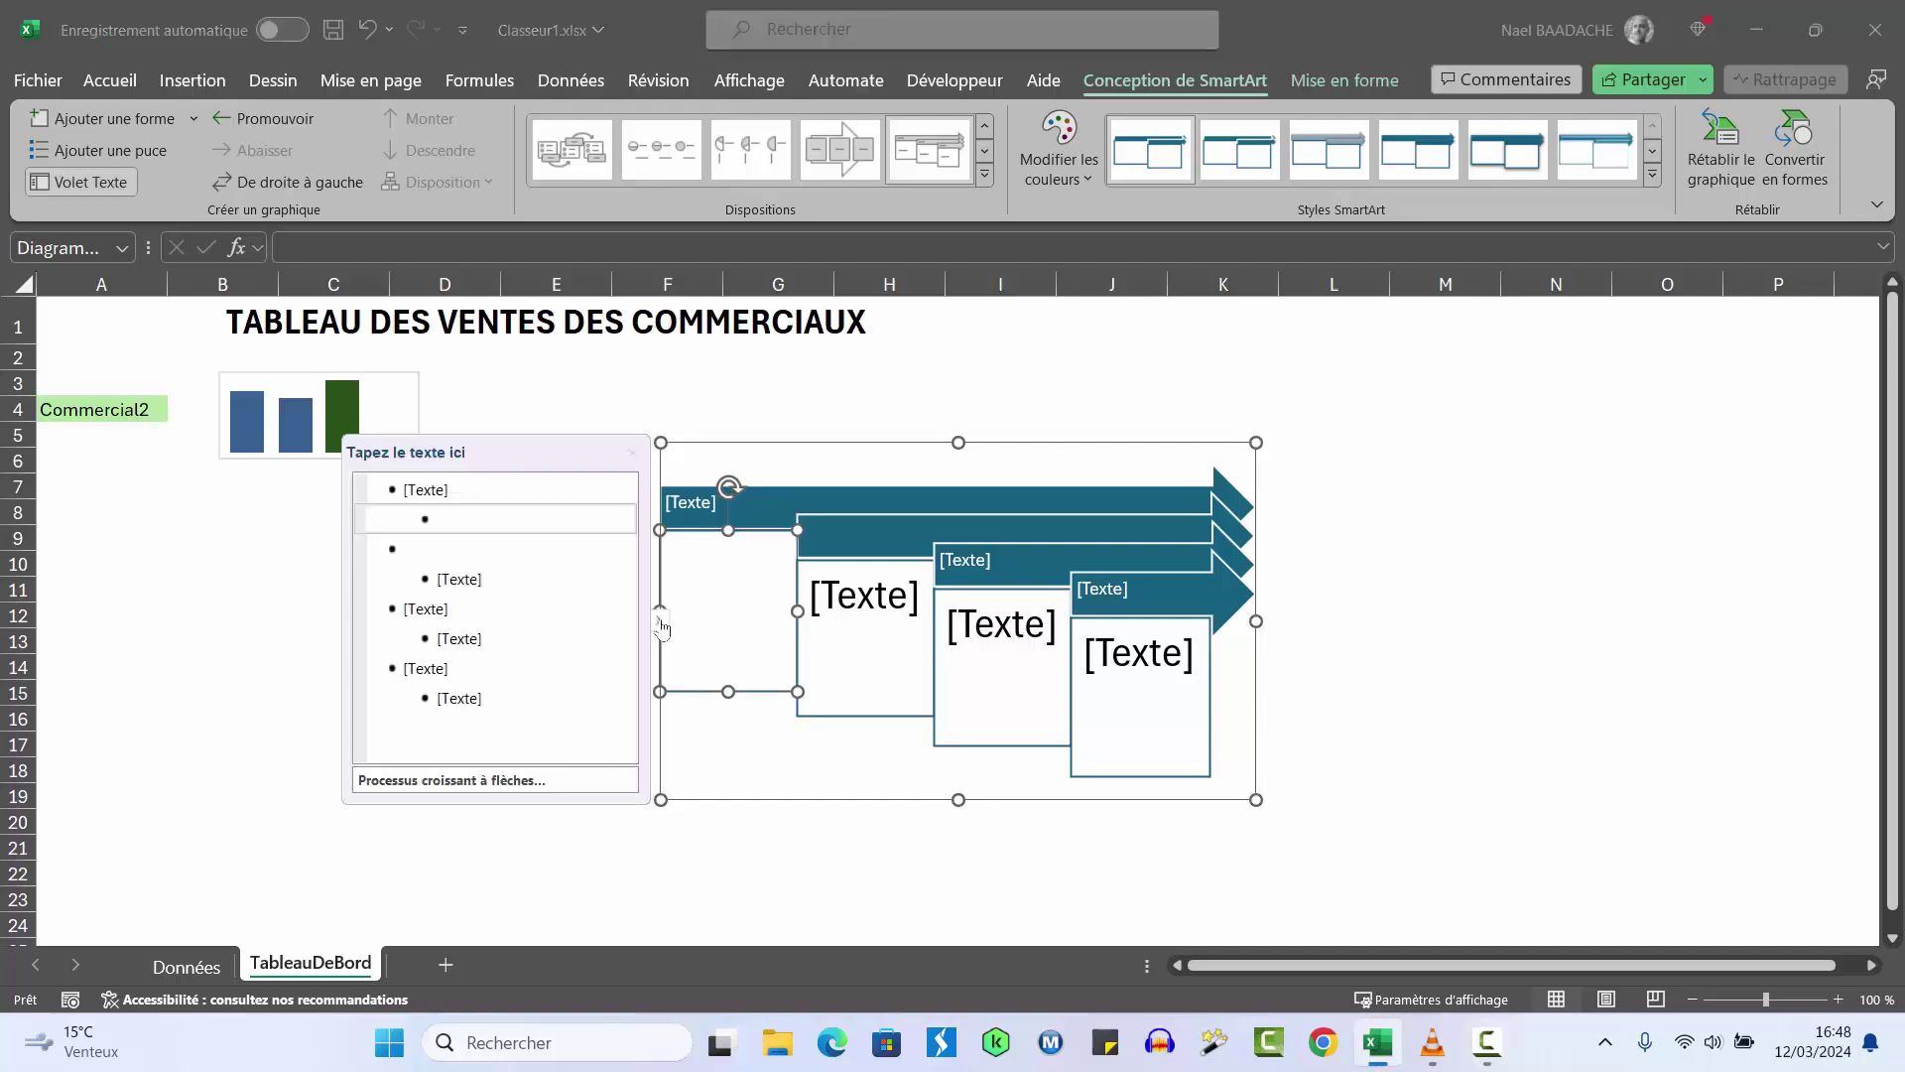
click(777, 443)
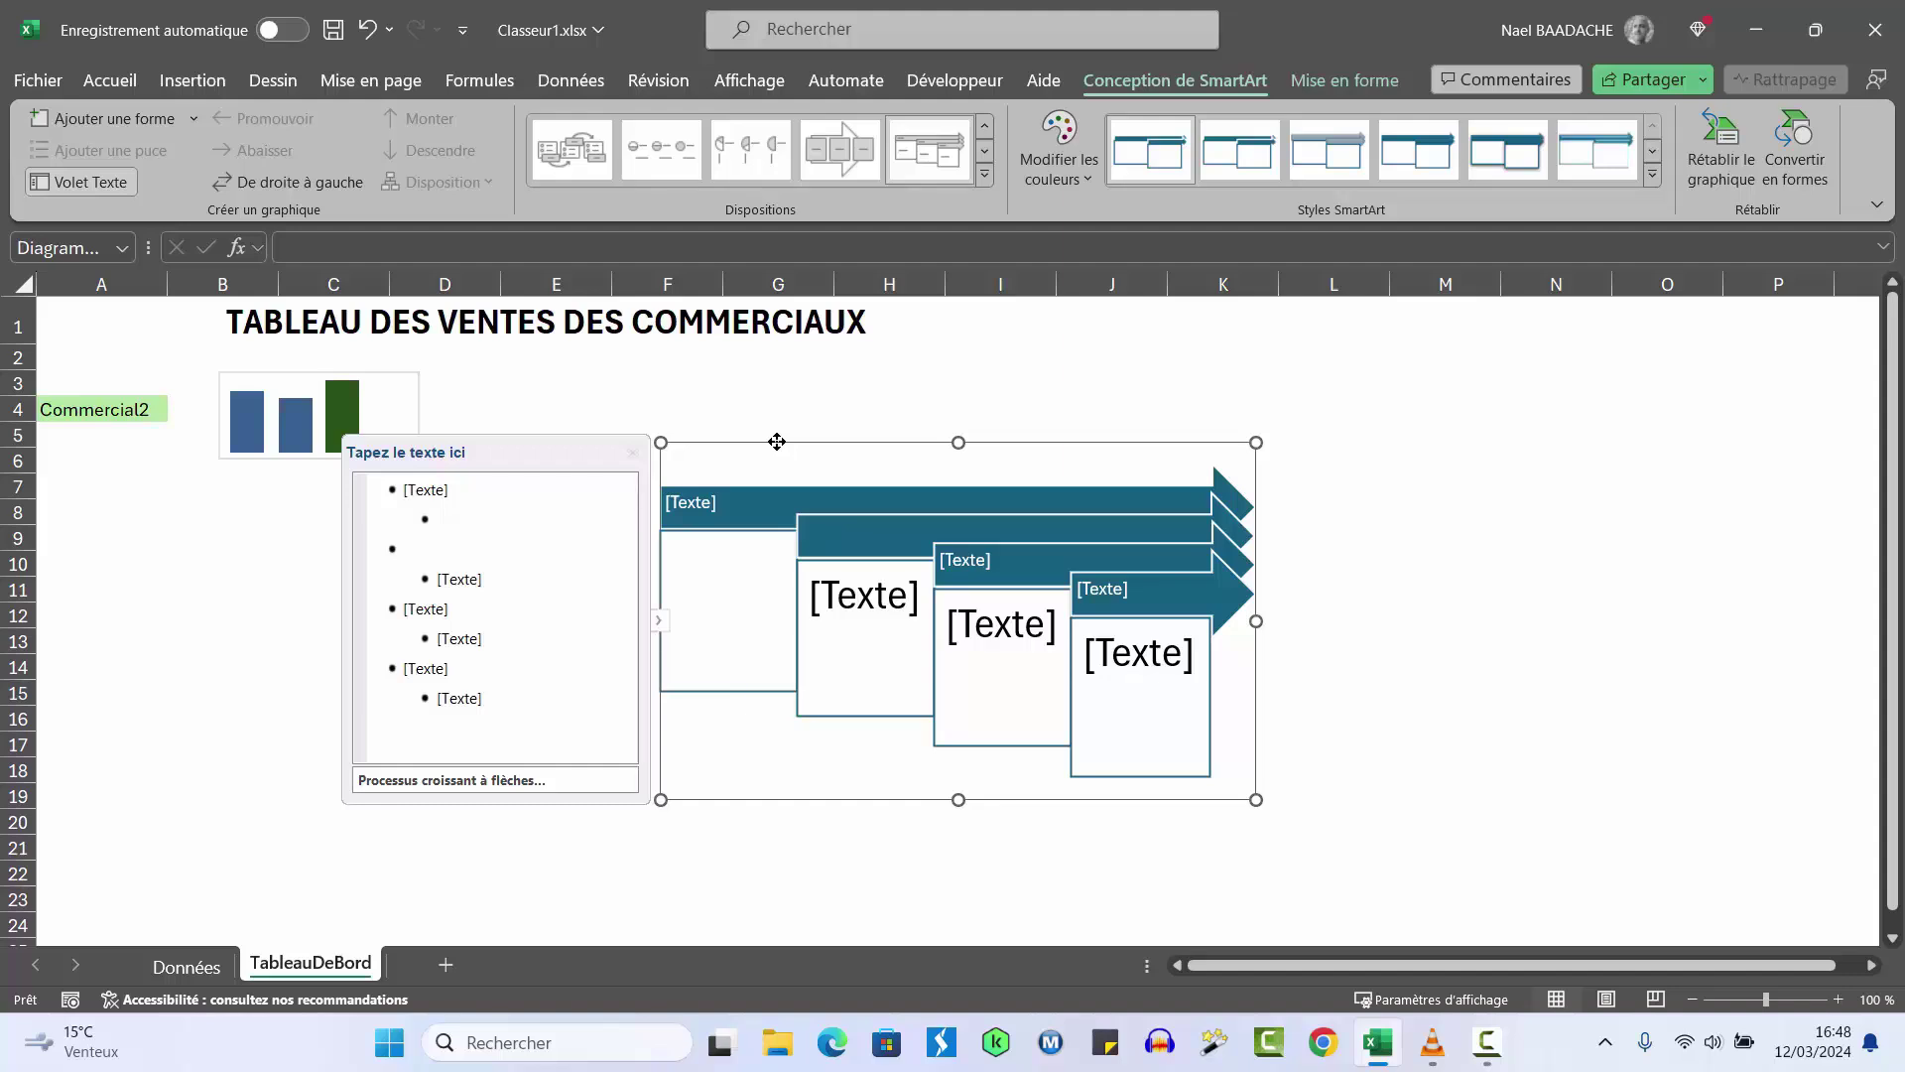
Convert the SmartArt arrow diagram to shapes, then ungroup it into separate arrows and boxes
right_click(777, 443)
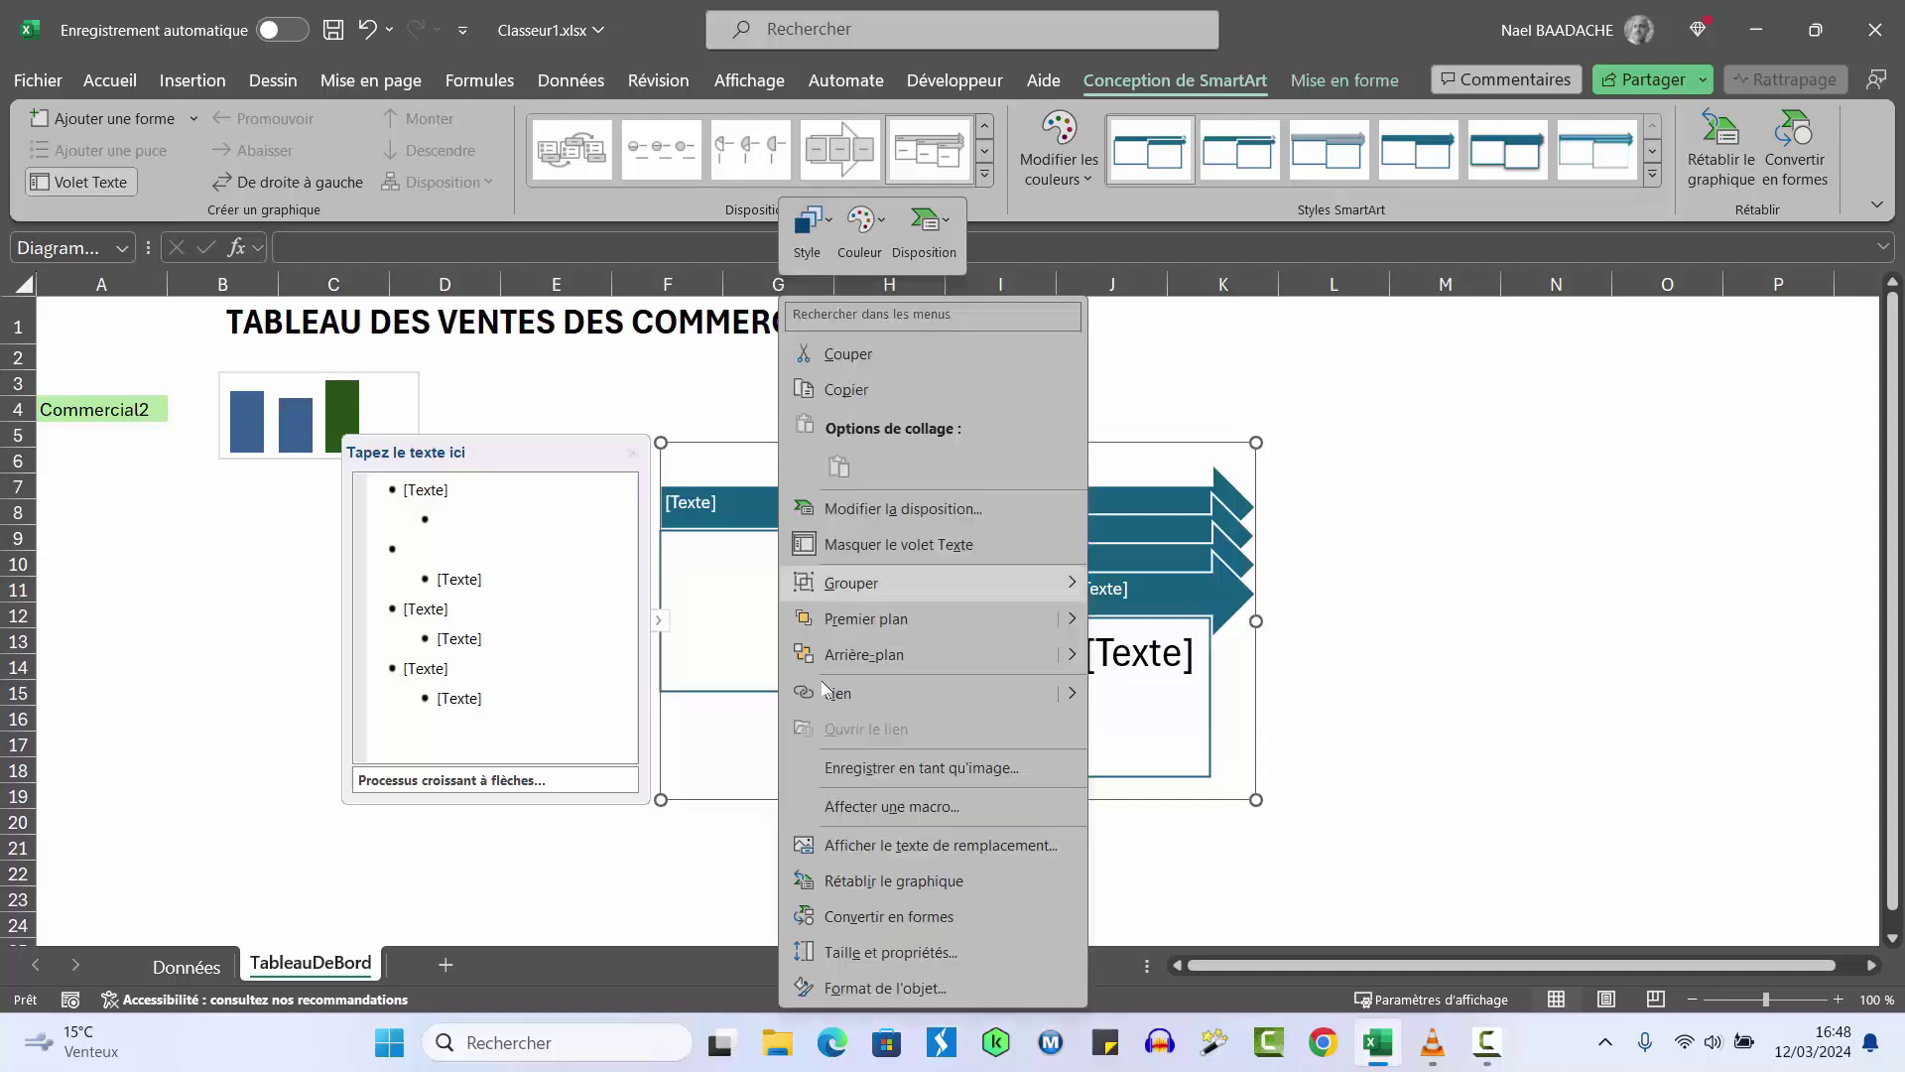
click(839, 917)
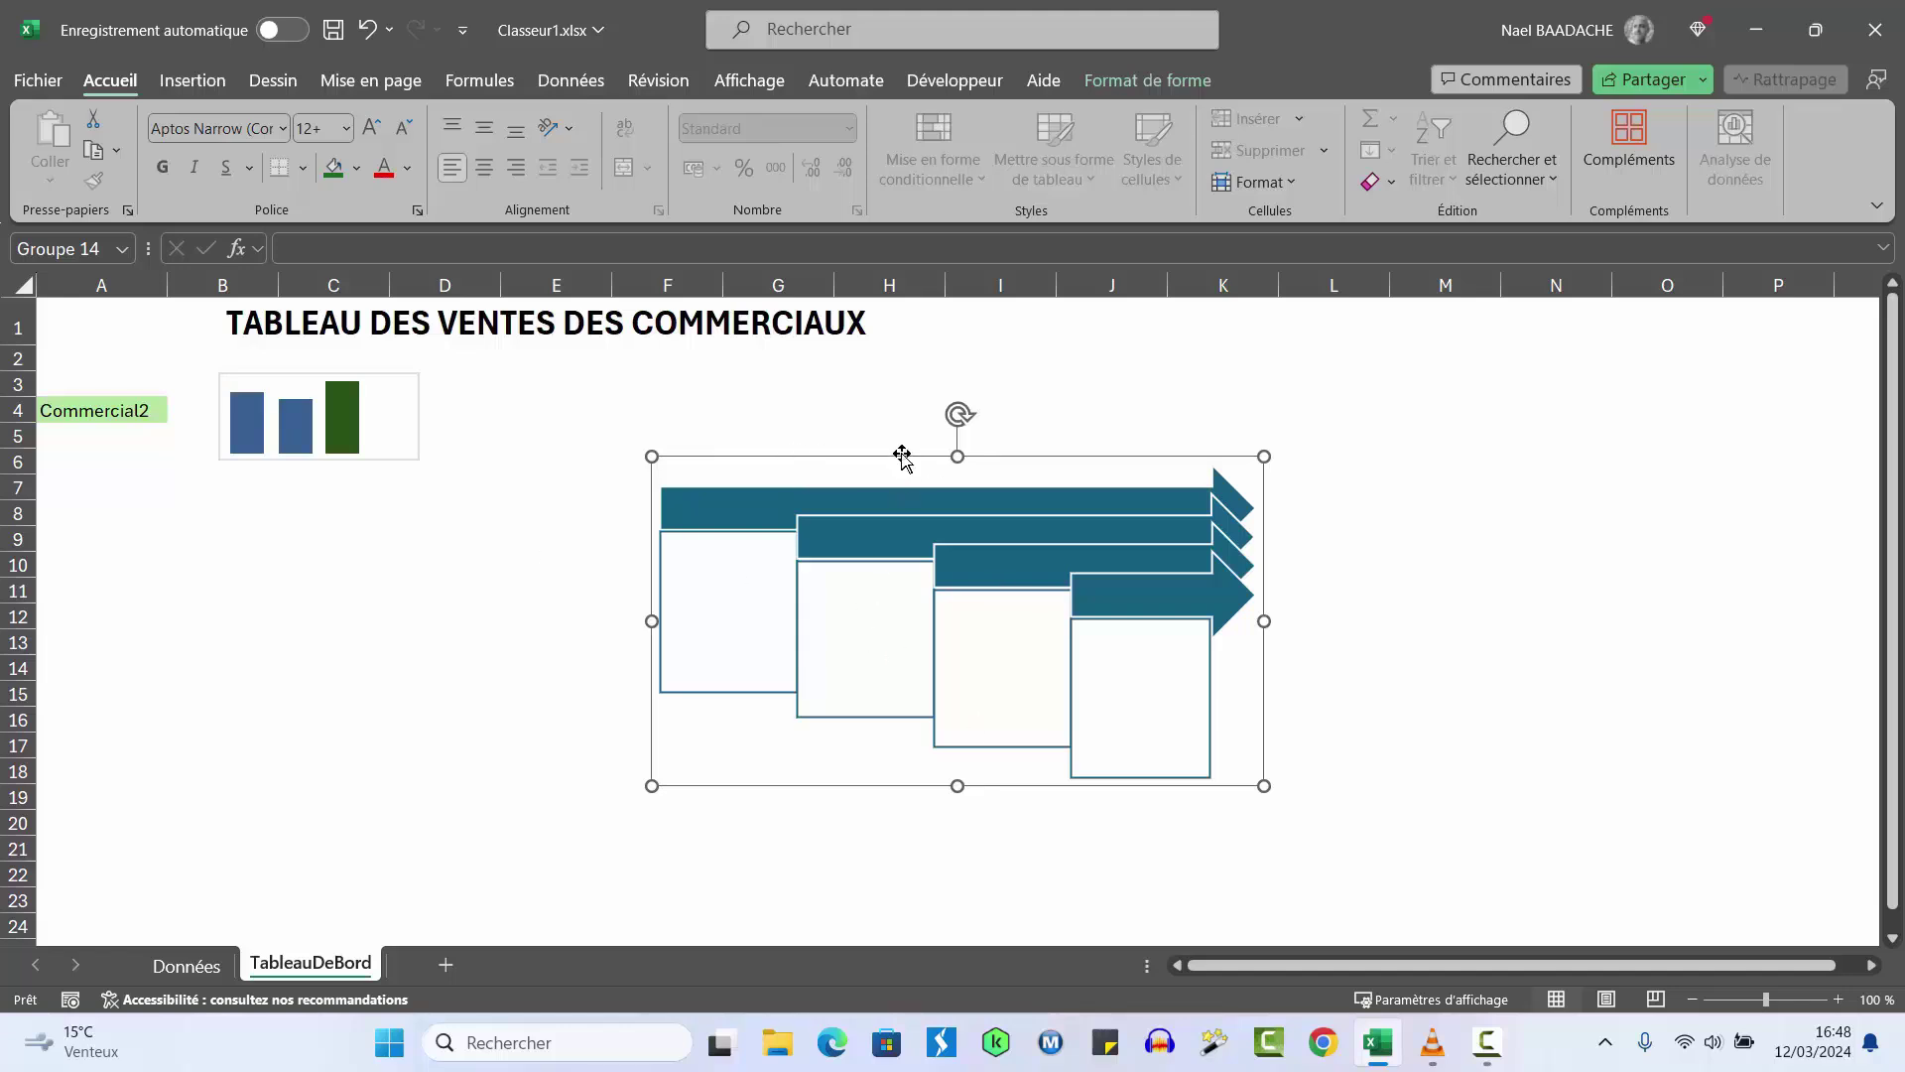
click(1133, 78)
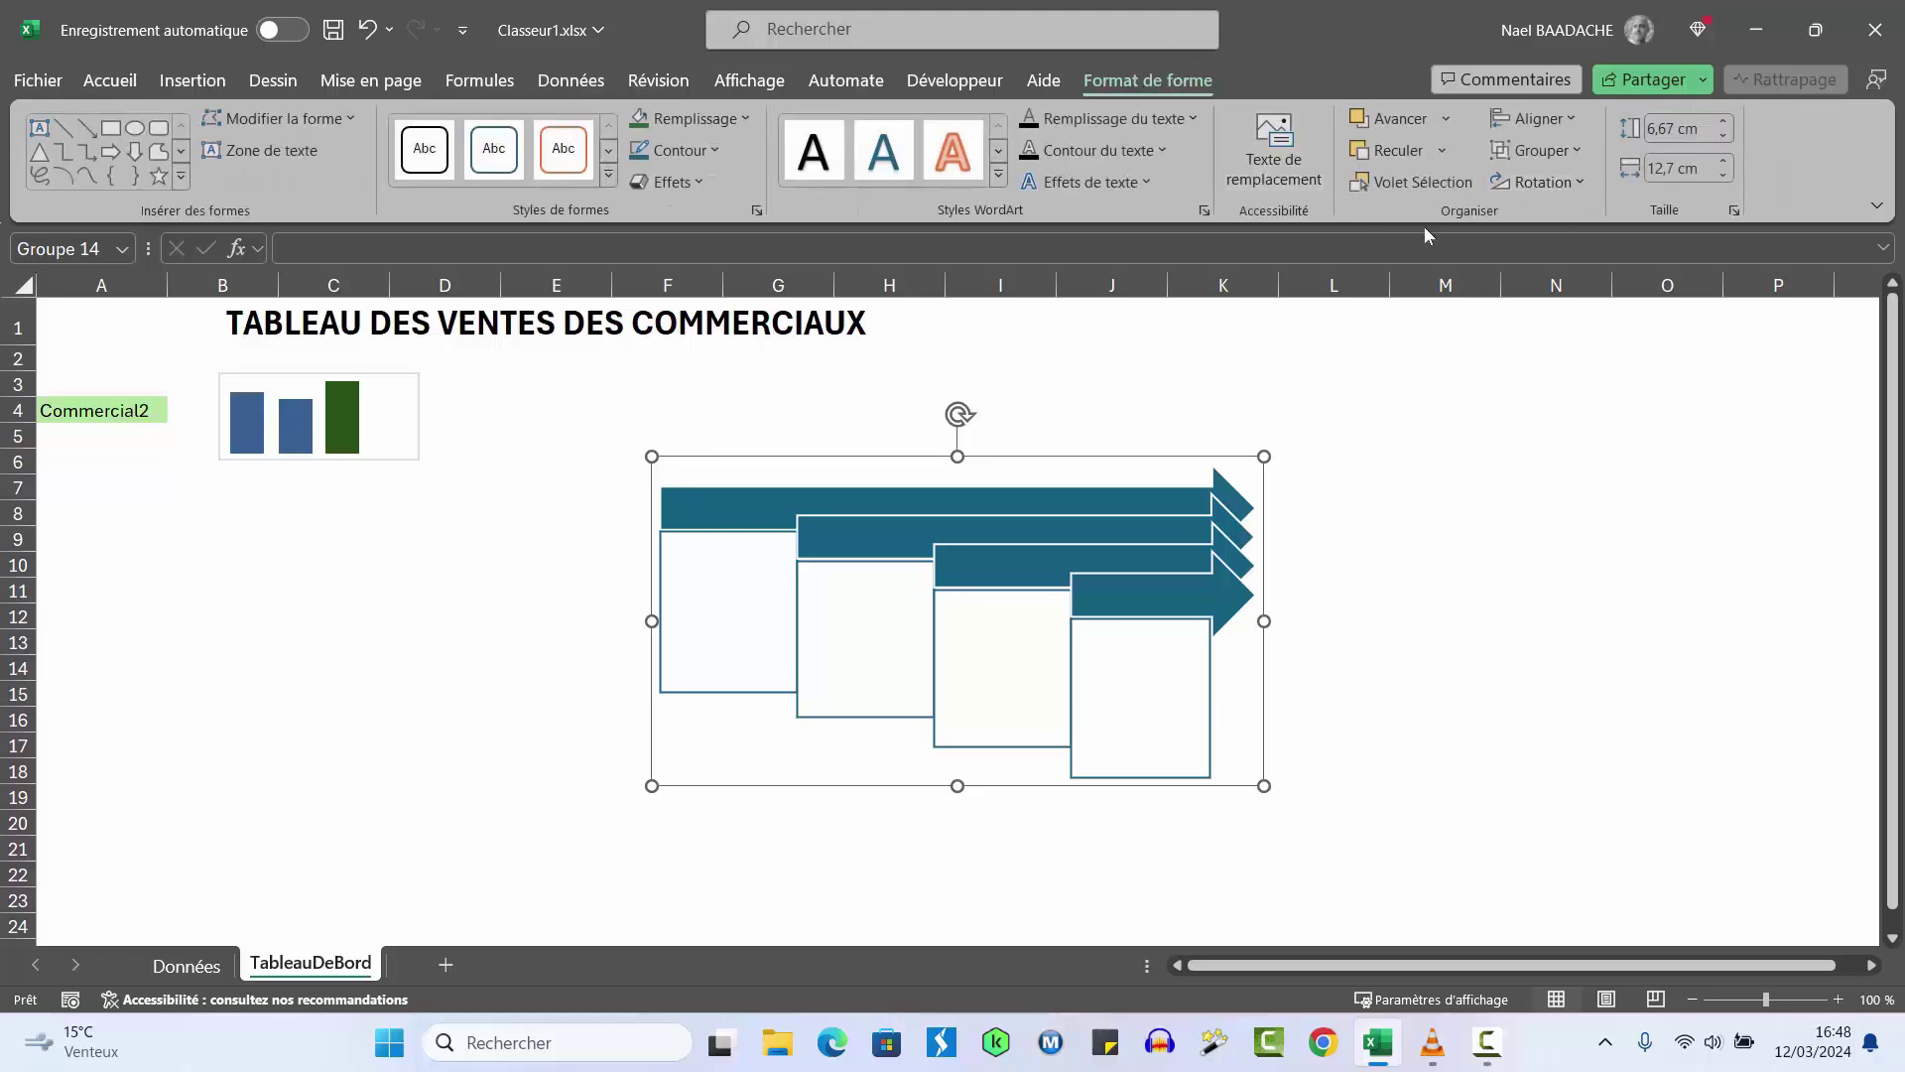
click(1584, 153)
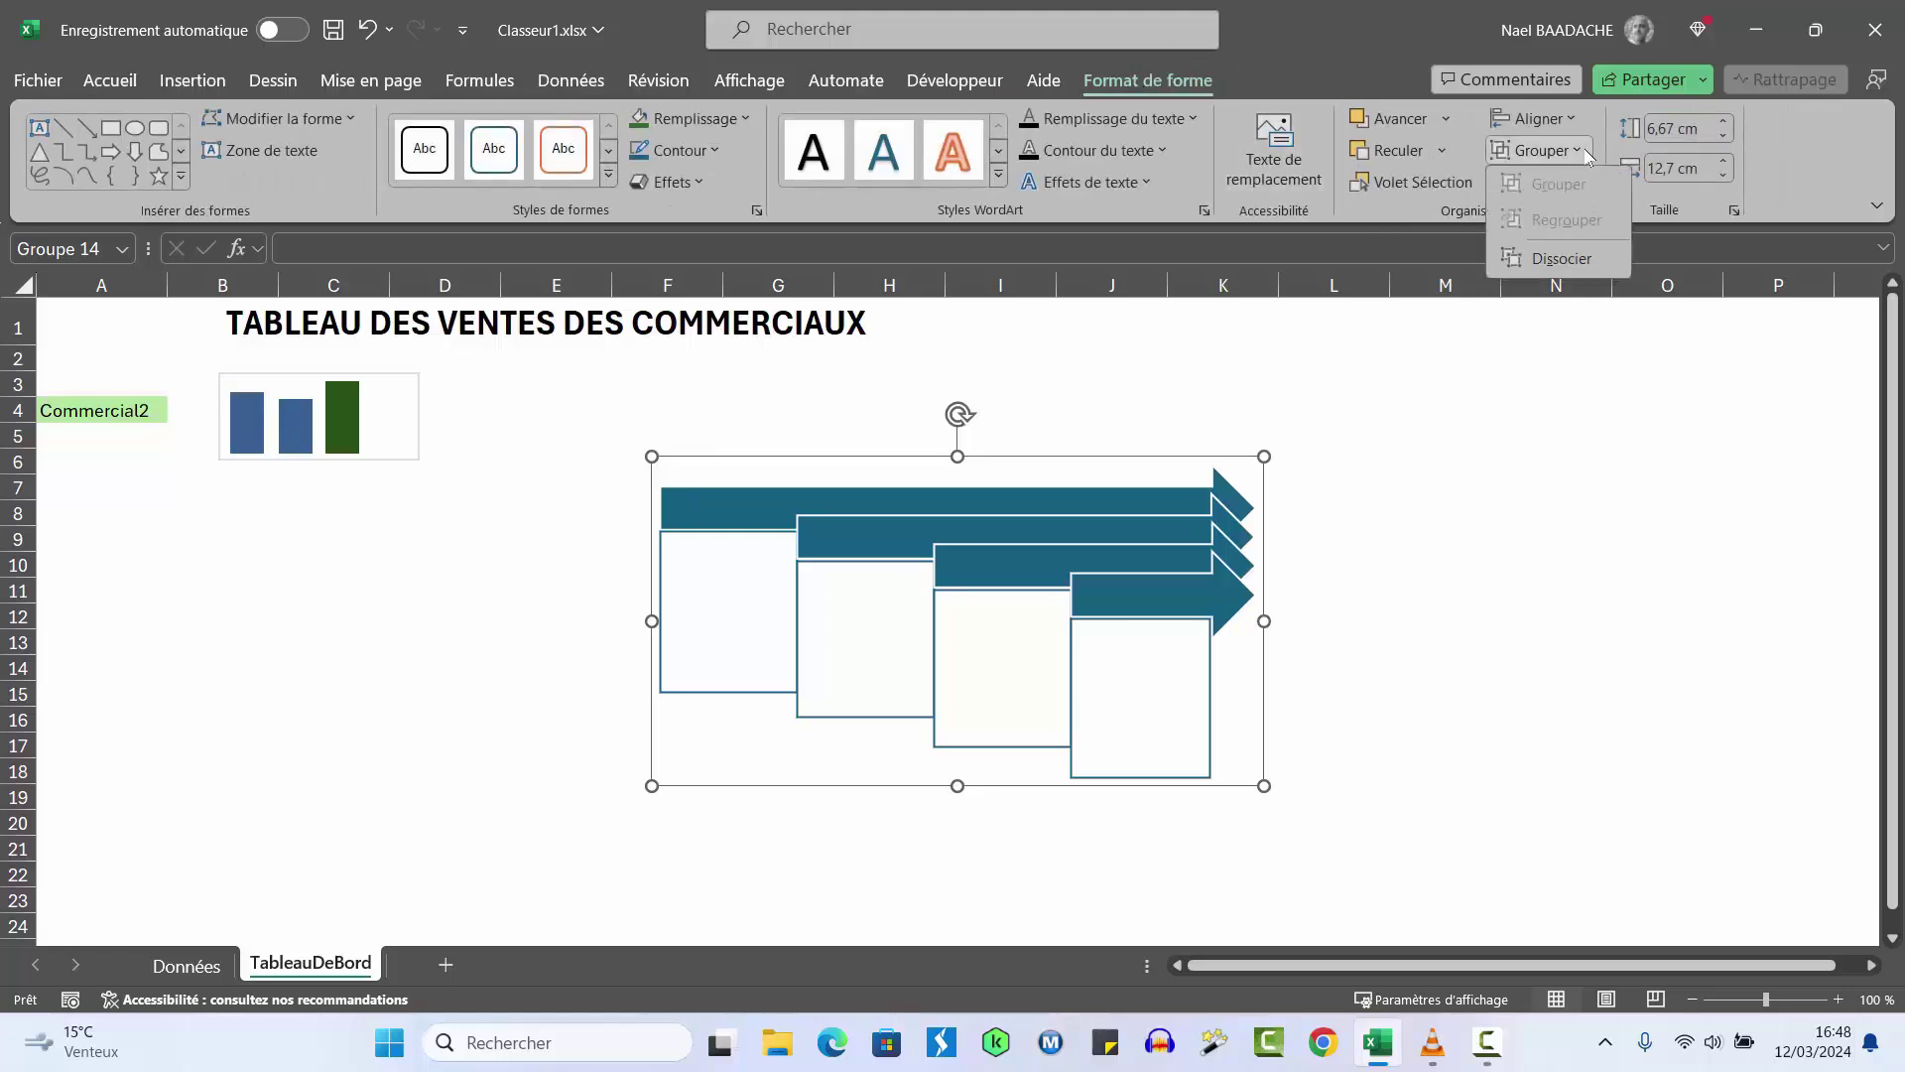
click(1562, 260)
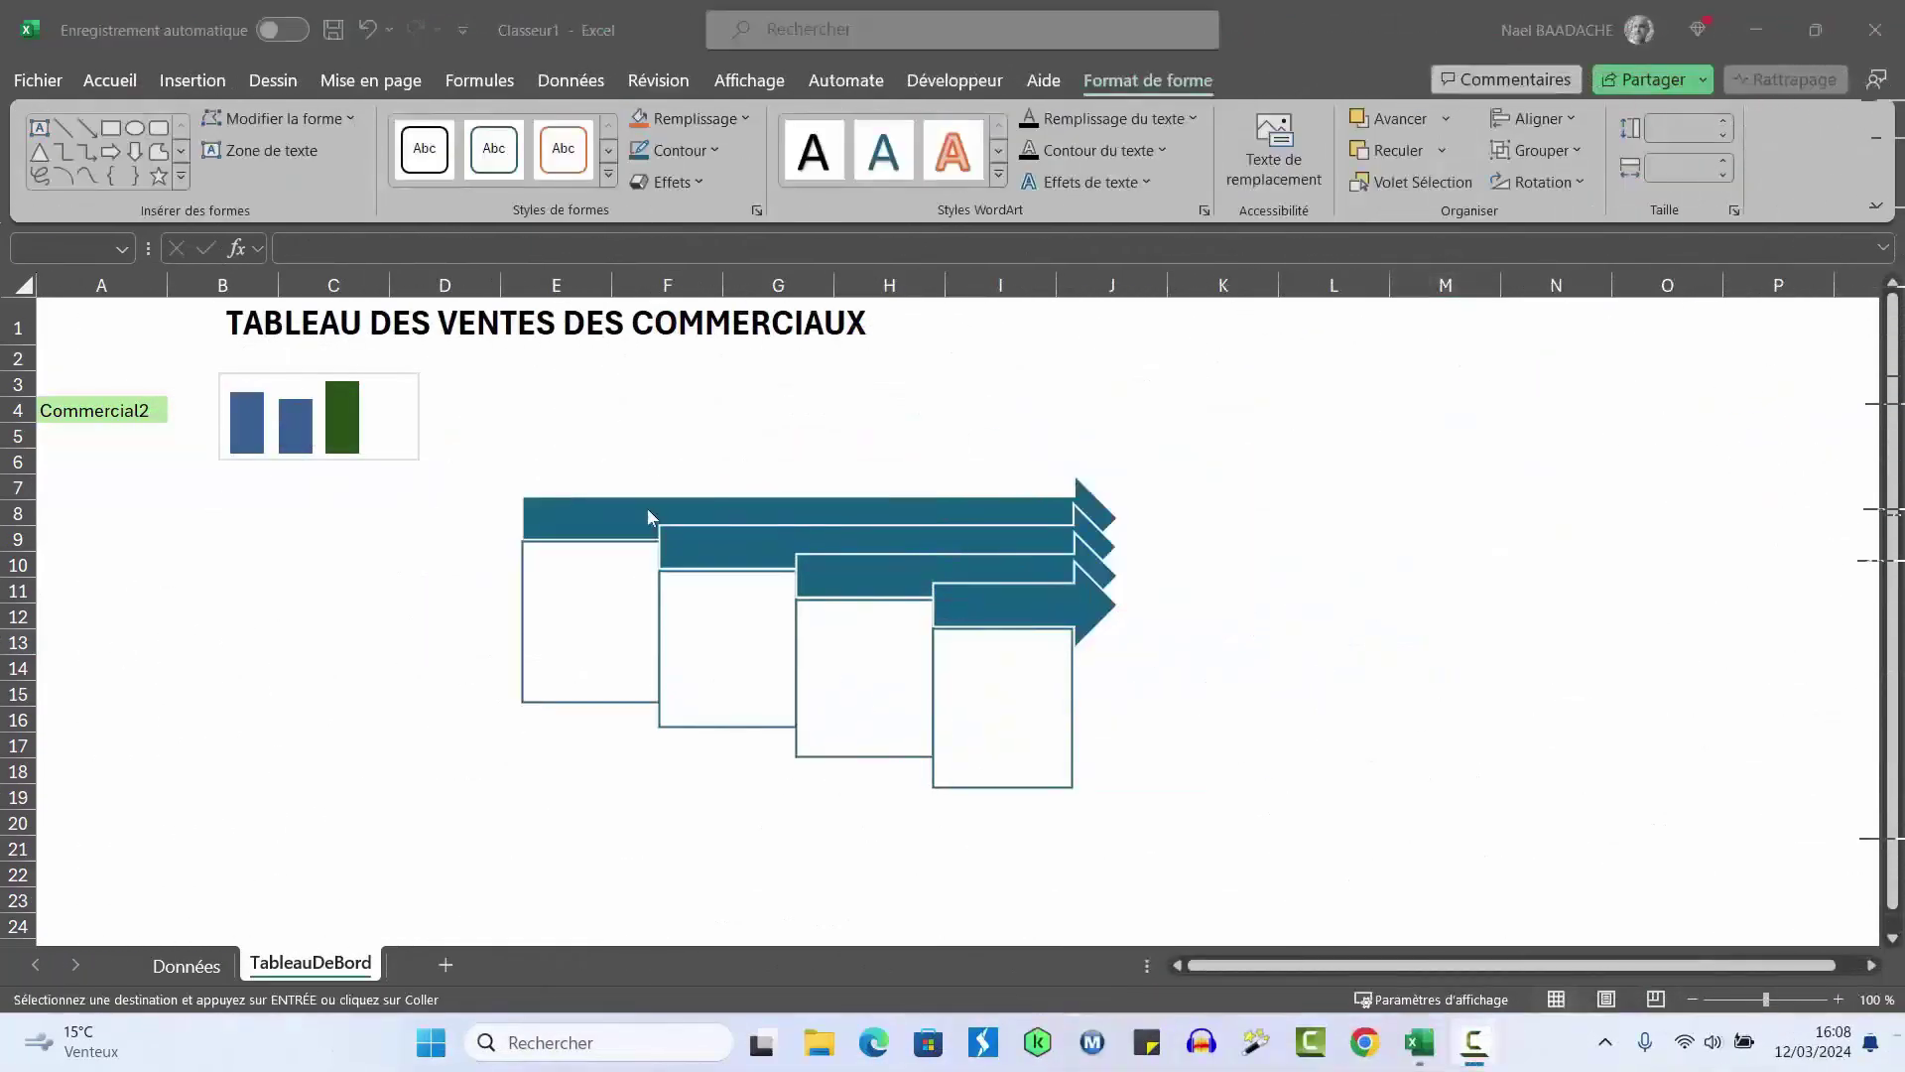
Label the four arrows top to bottom Vendeur1, Vendeur2, Vendeur 3 and Vendeur4
click(222, 565)
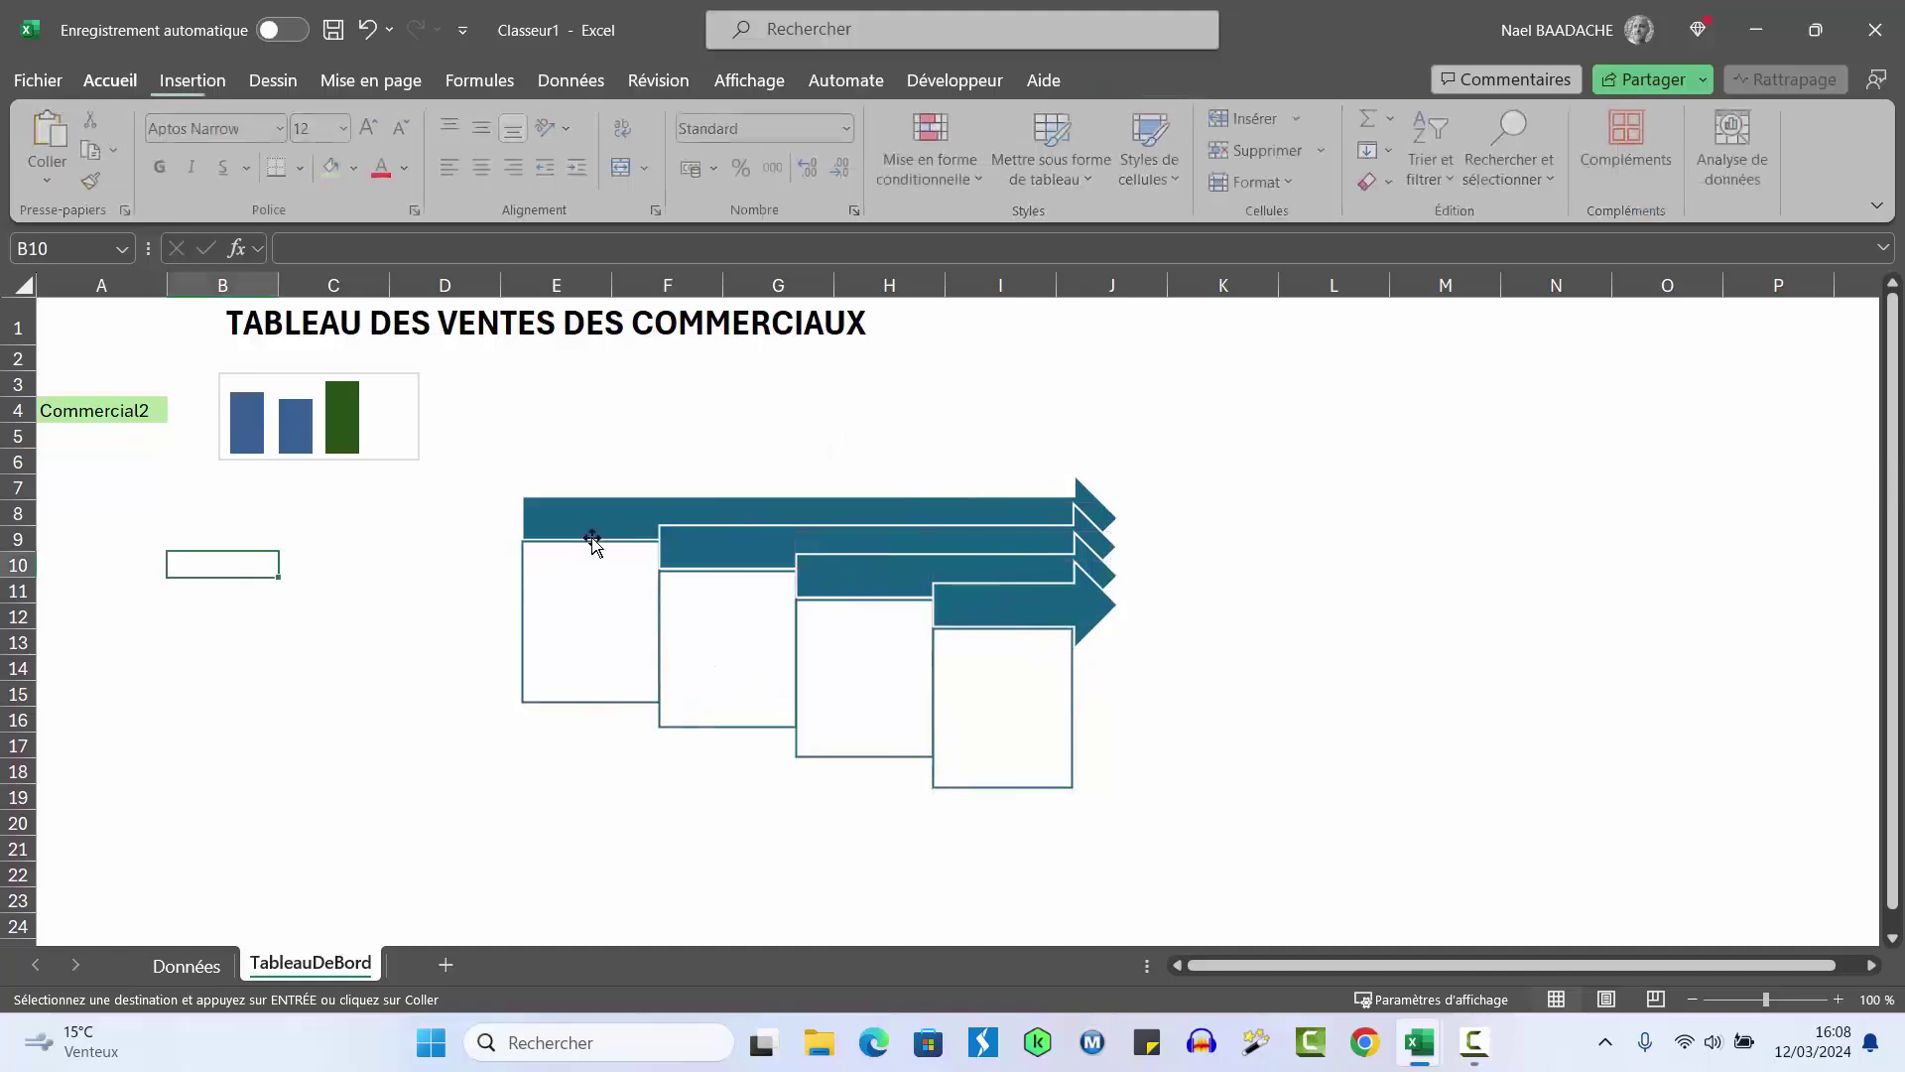
click(617, 526)
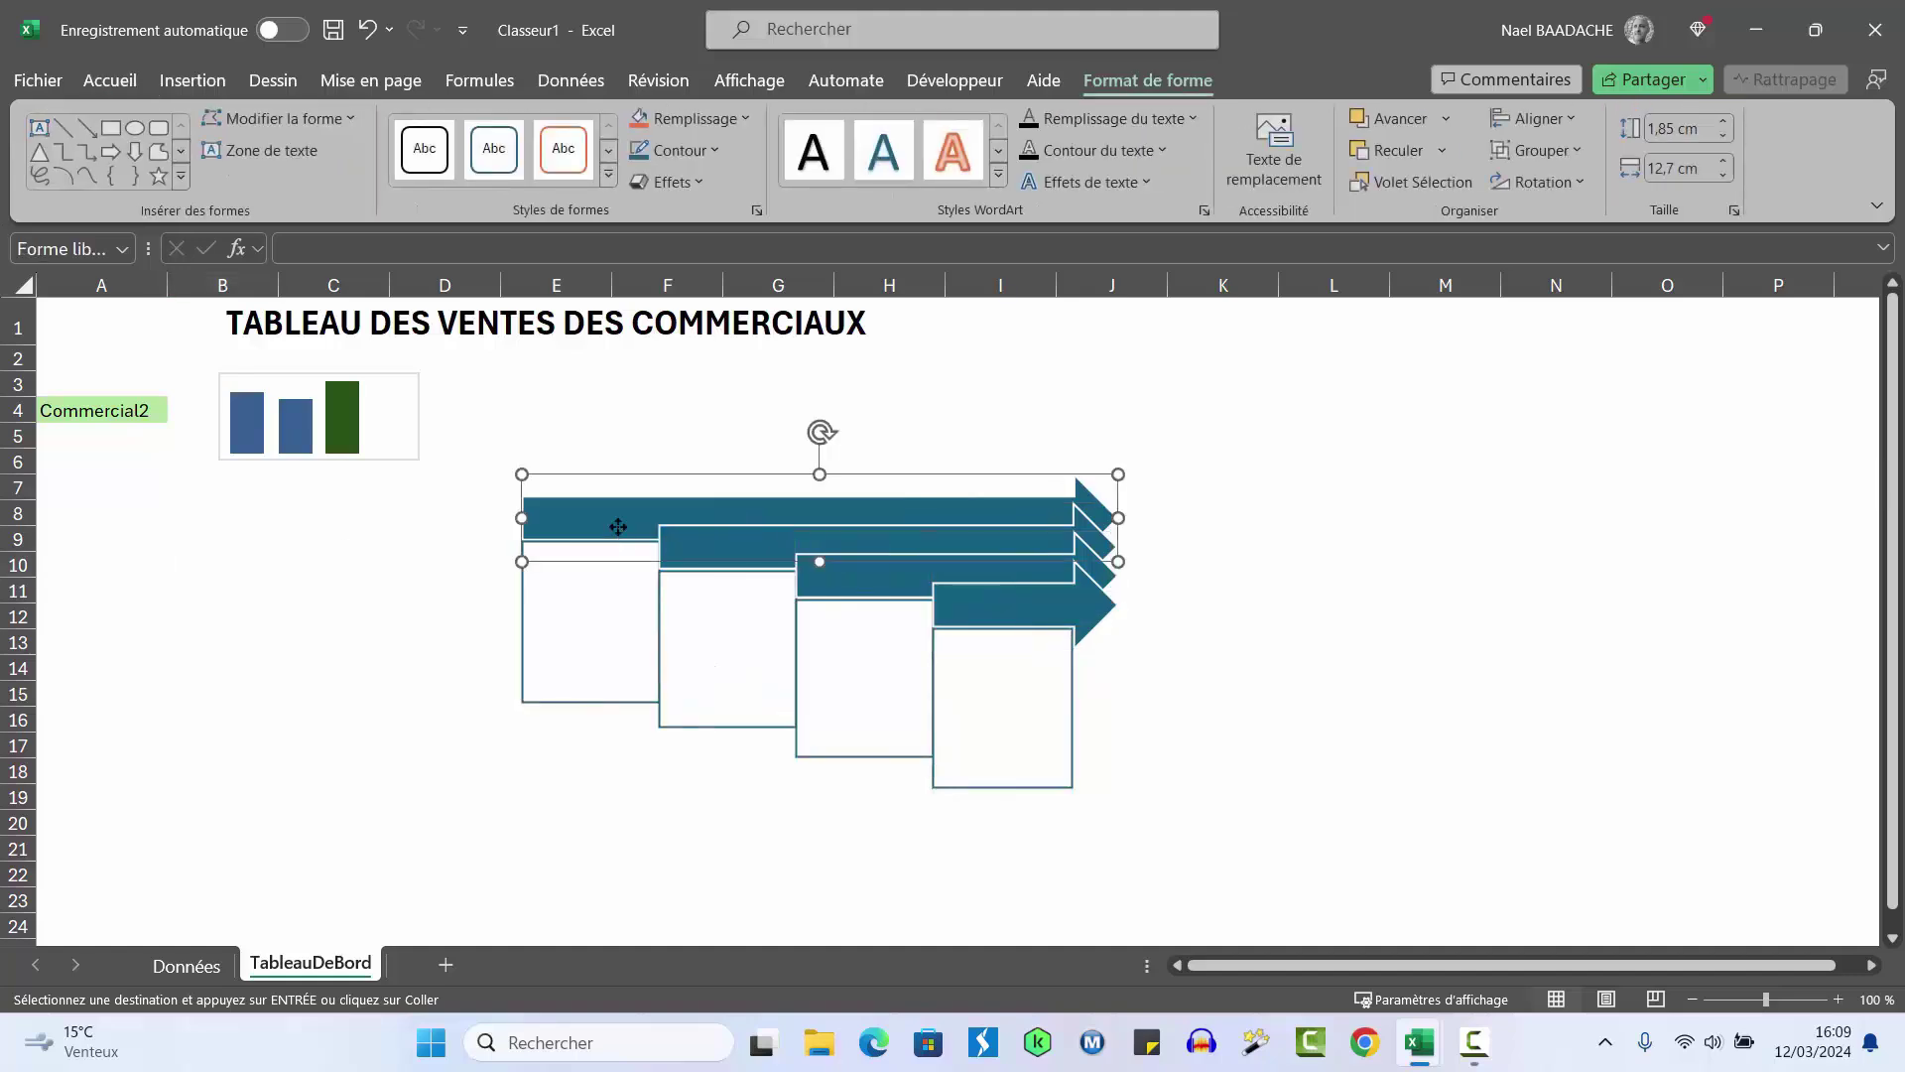
text(Commerci)
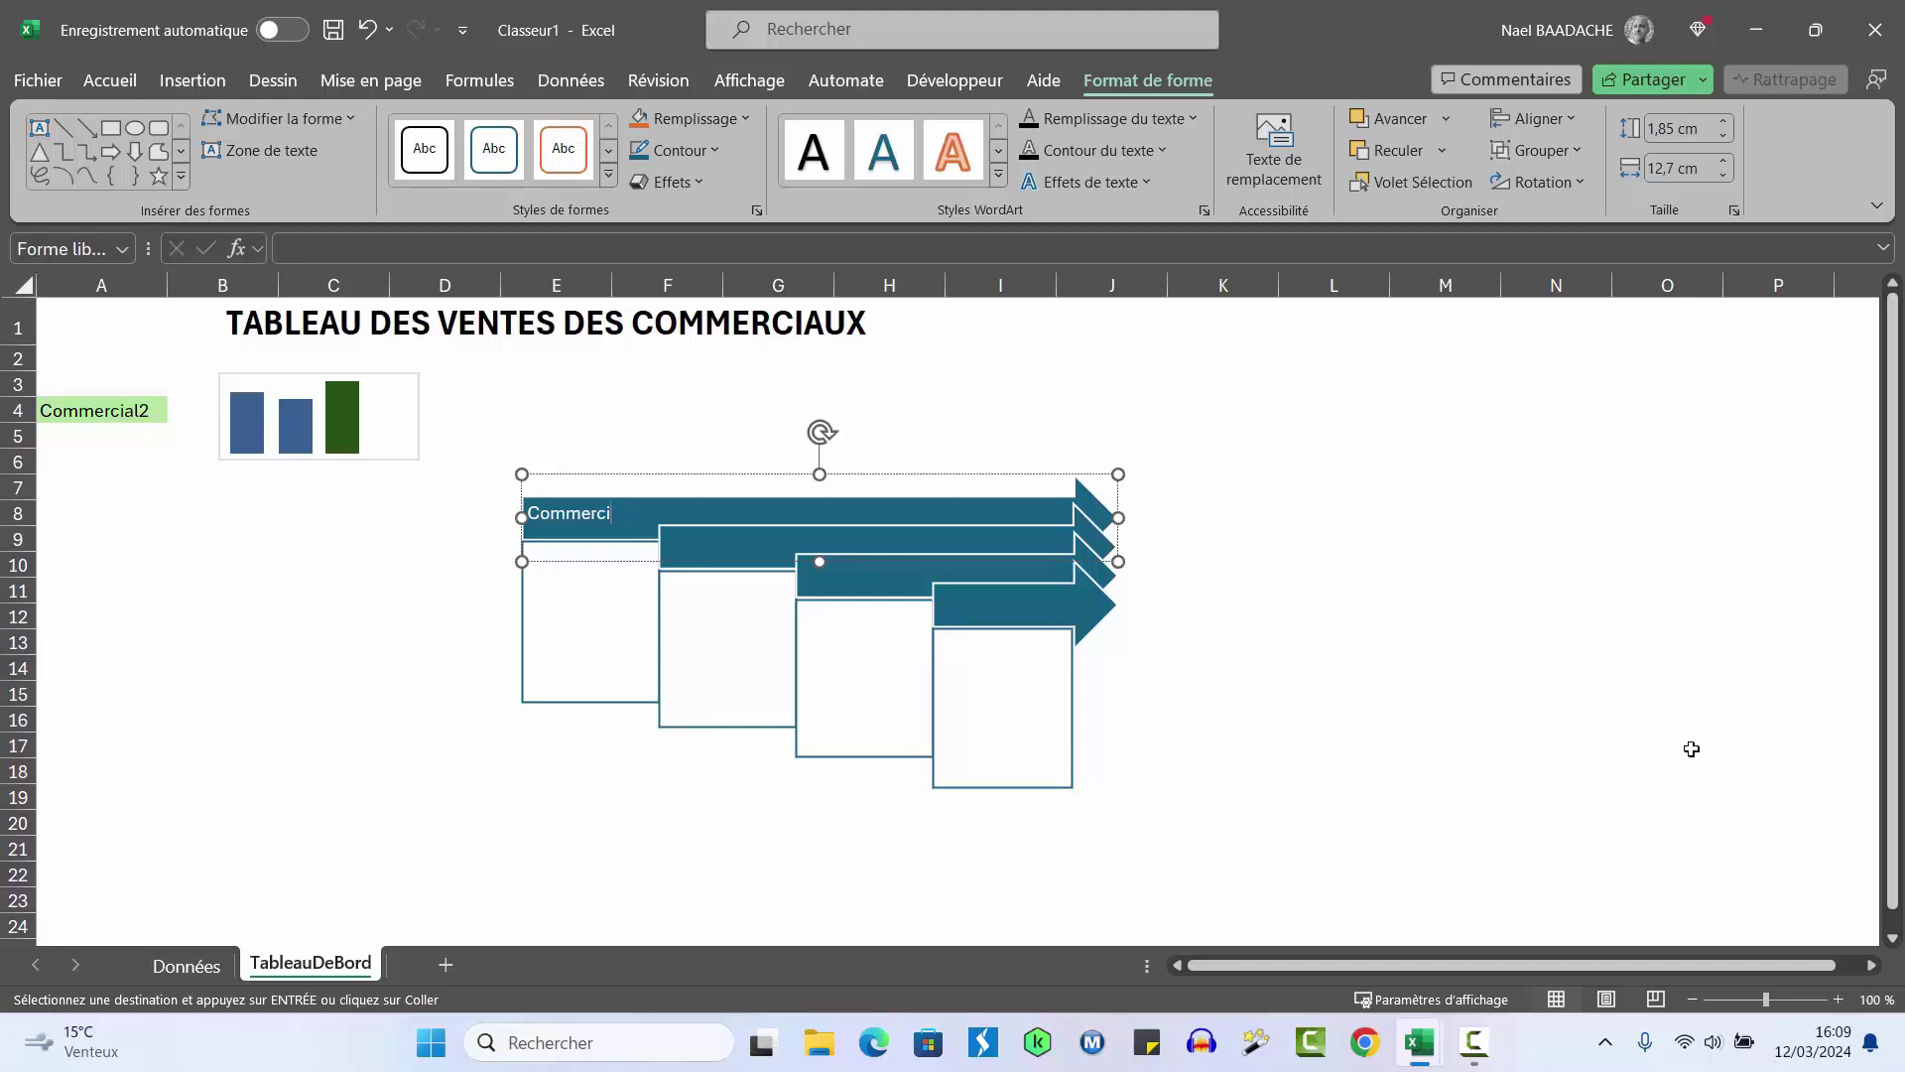
key(BackSpace)
key(BackSpace)
key(BackSpace)
text(Vendeur1)
click(727, 554)
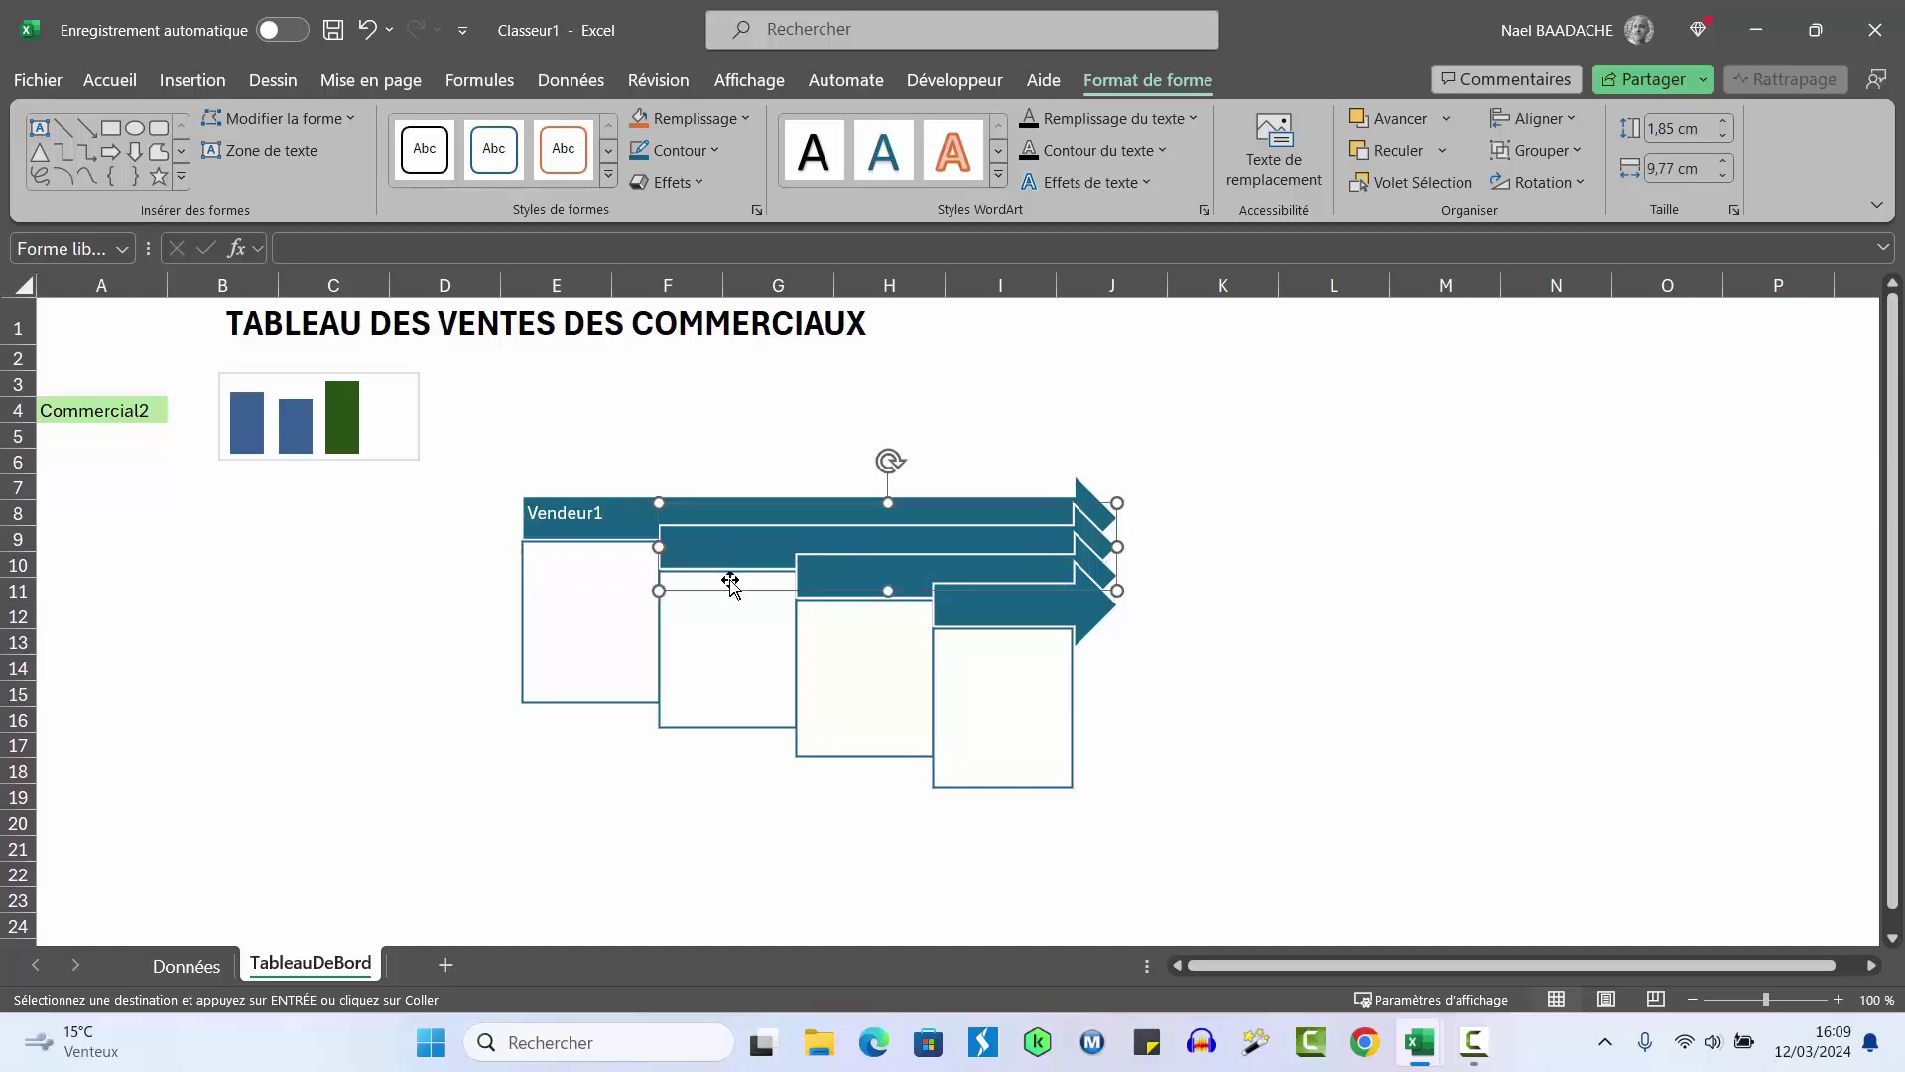
text(Ved)
key(BackSpace)
text(nd)
text(eur2)
click(855, 586)
text(V)
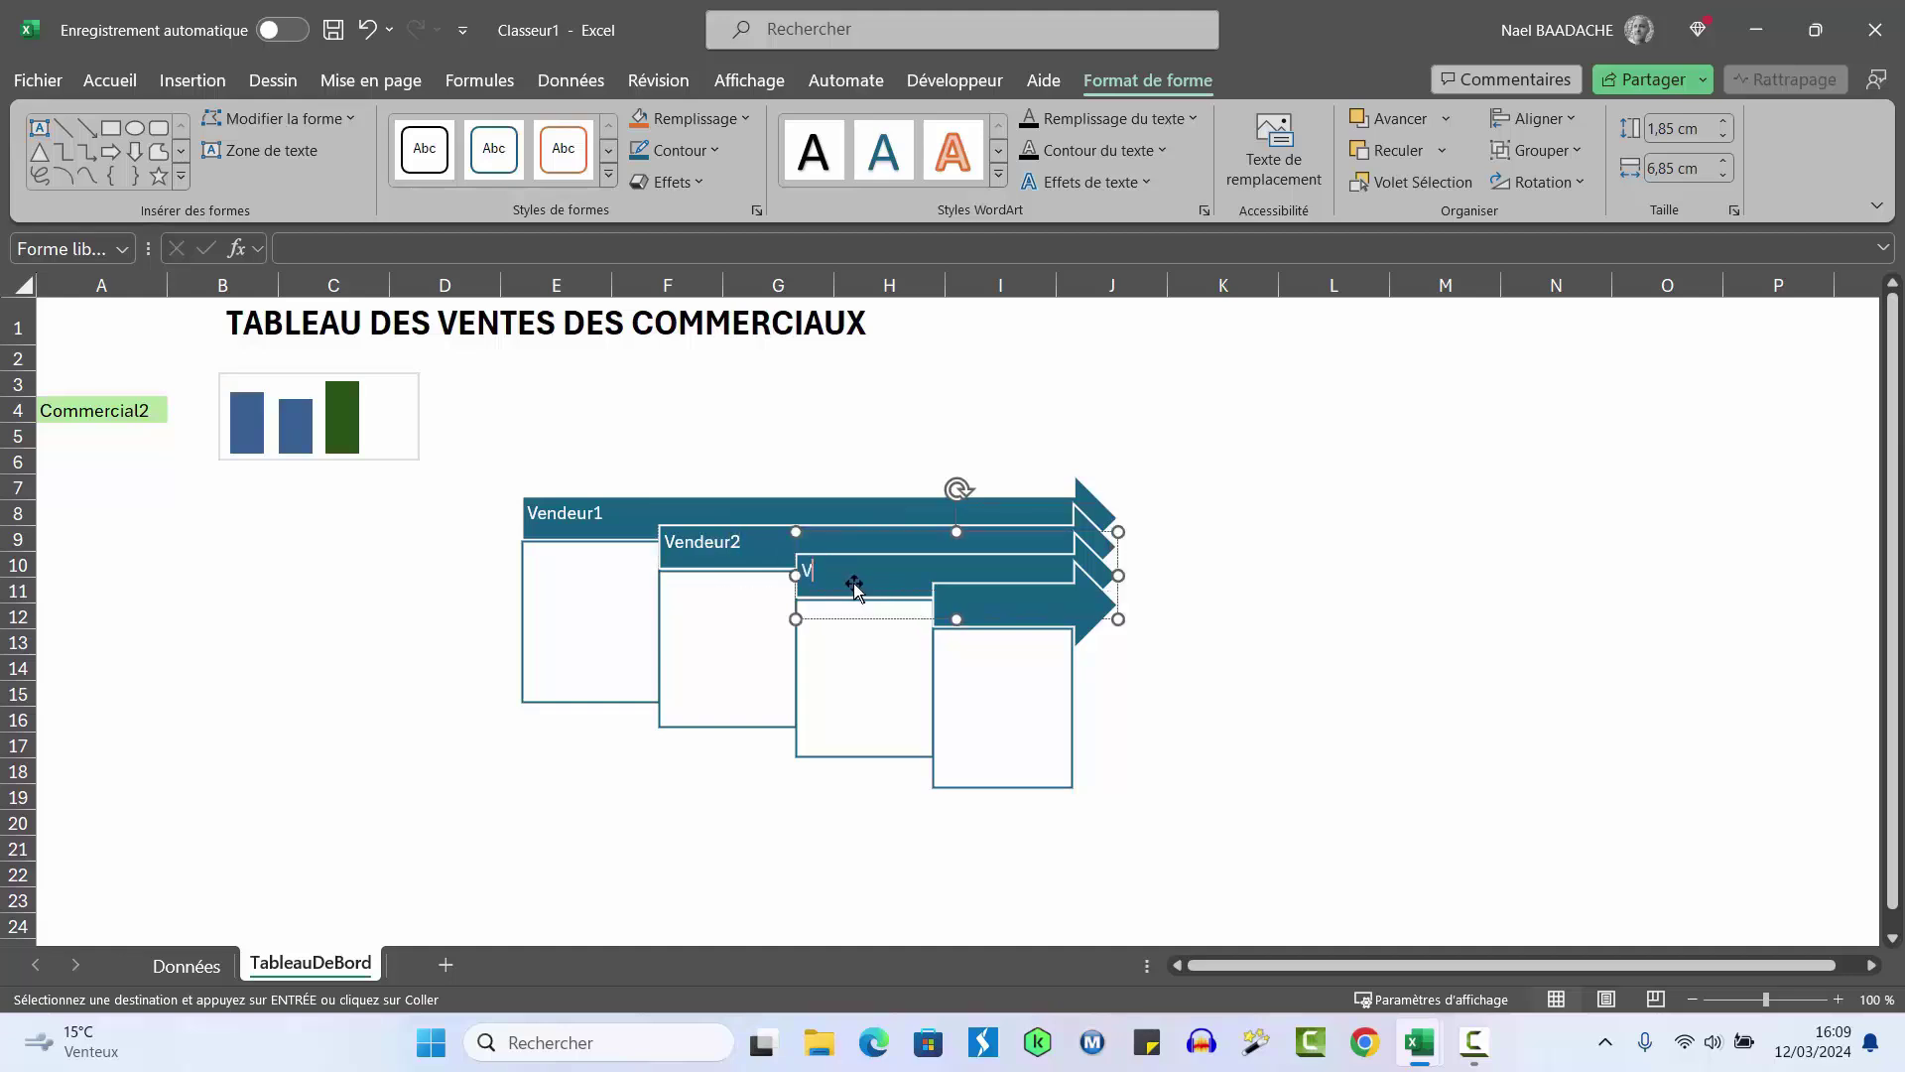
text(endeur 3)
click(984, 616)
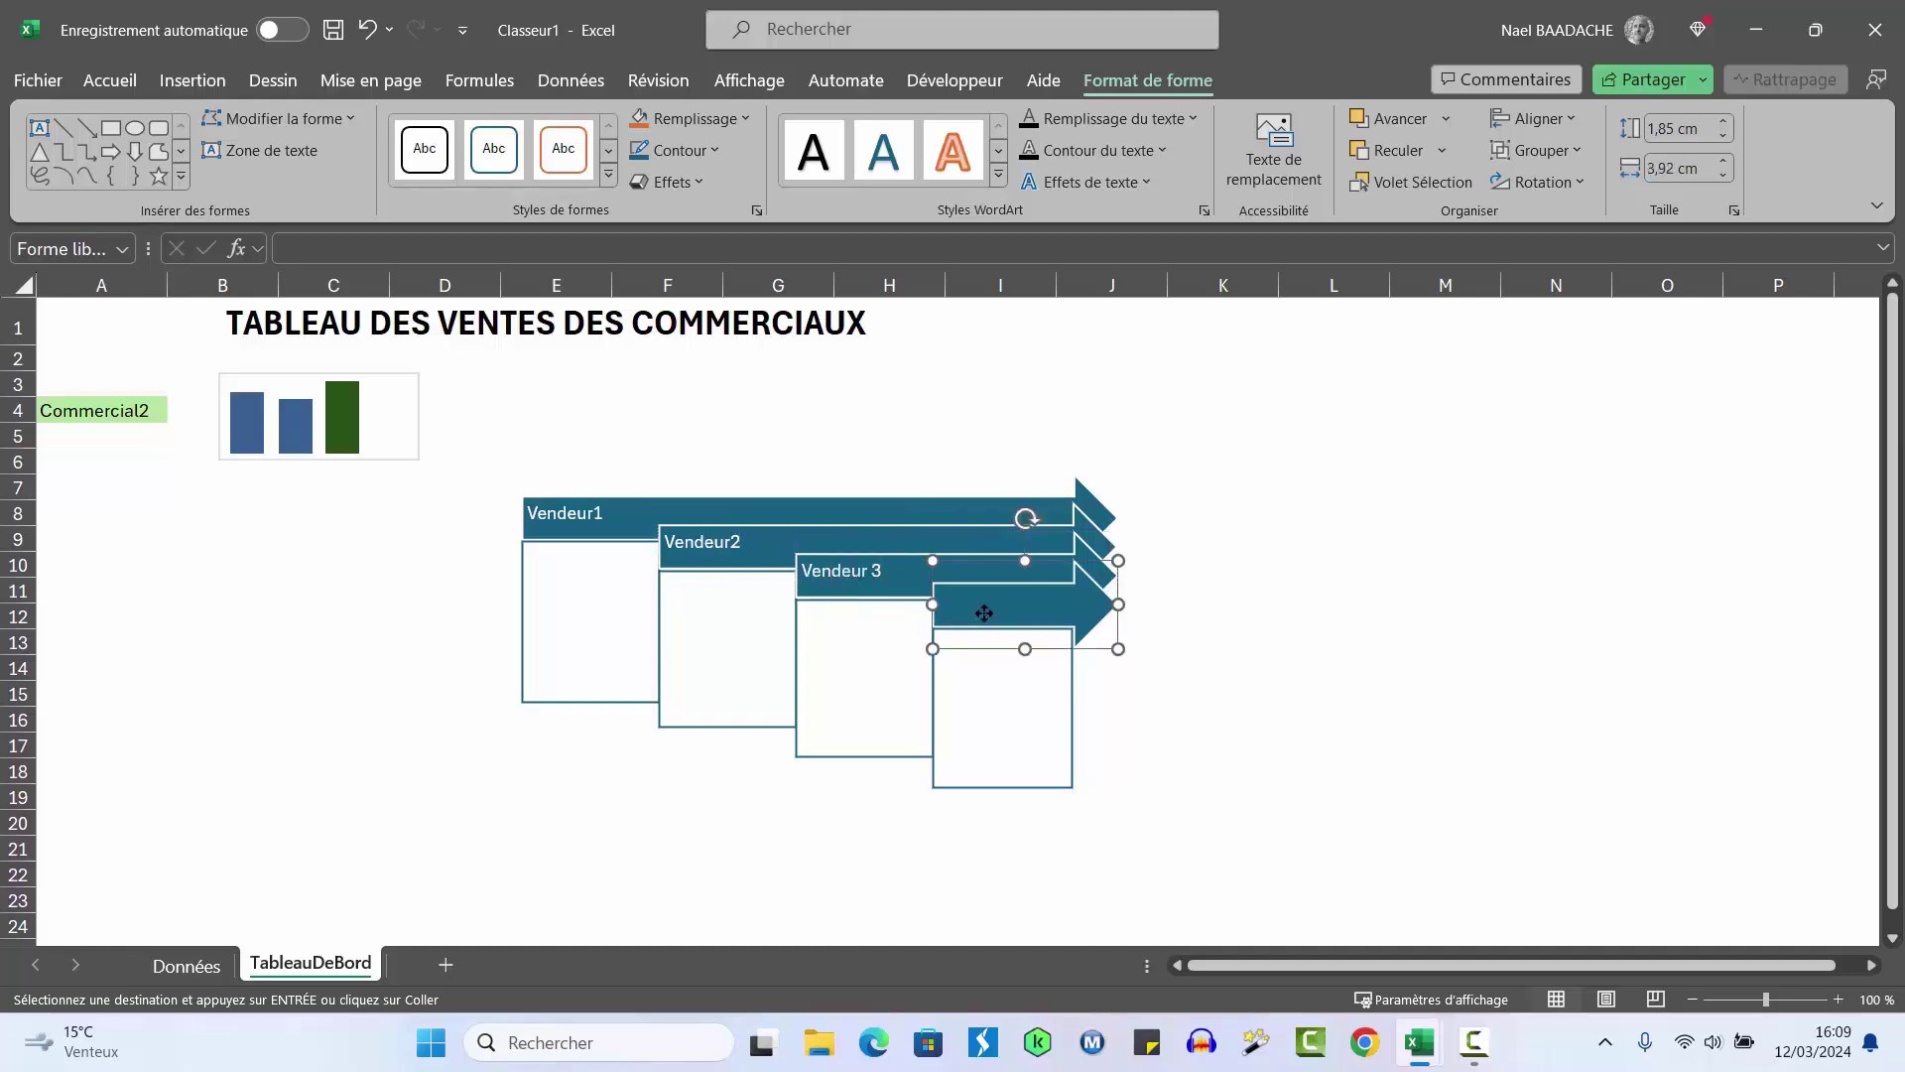
text(vVendeur4)
click(340, 647)
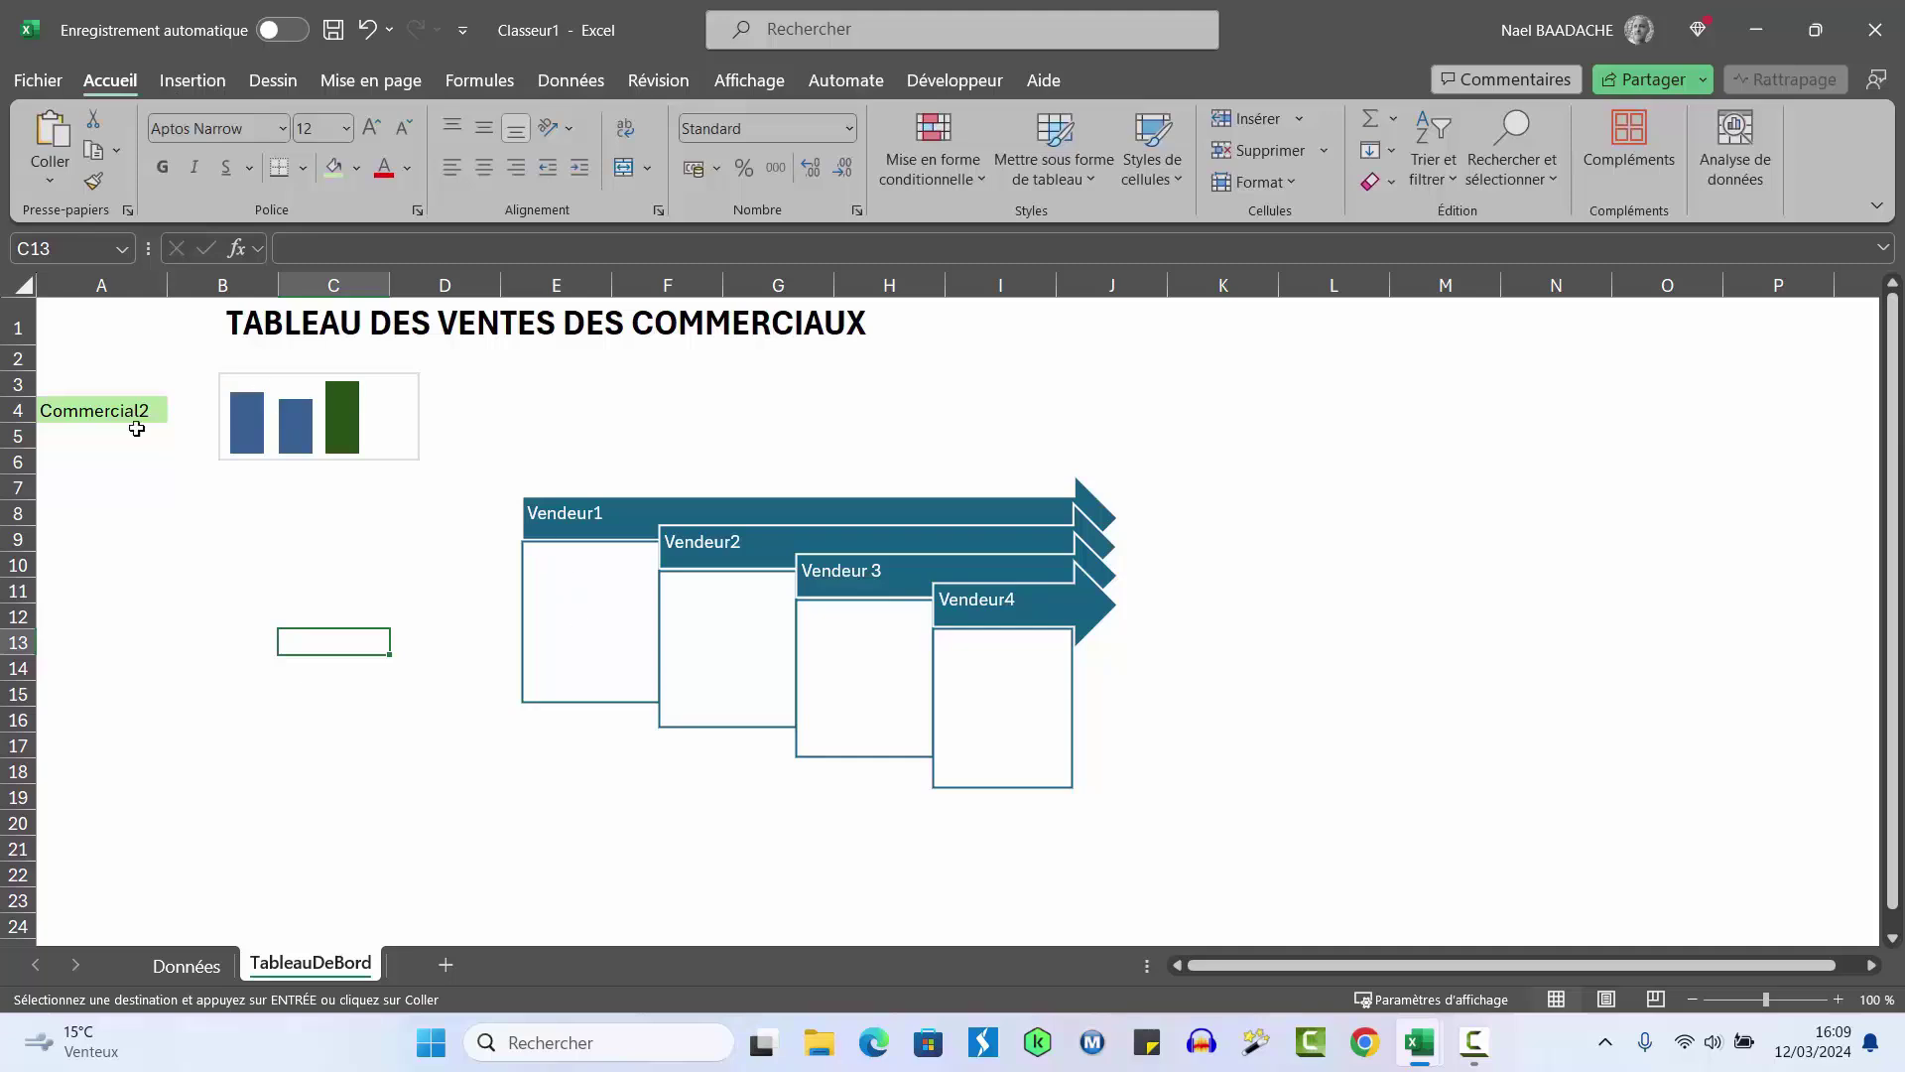
Review the four salesperson totals in K3:K6 on the Données sheet
click(189, 966)
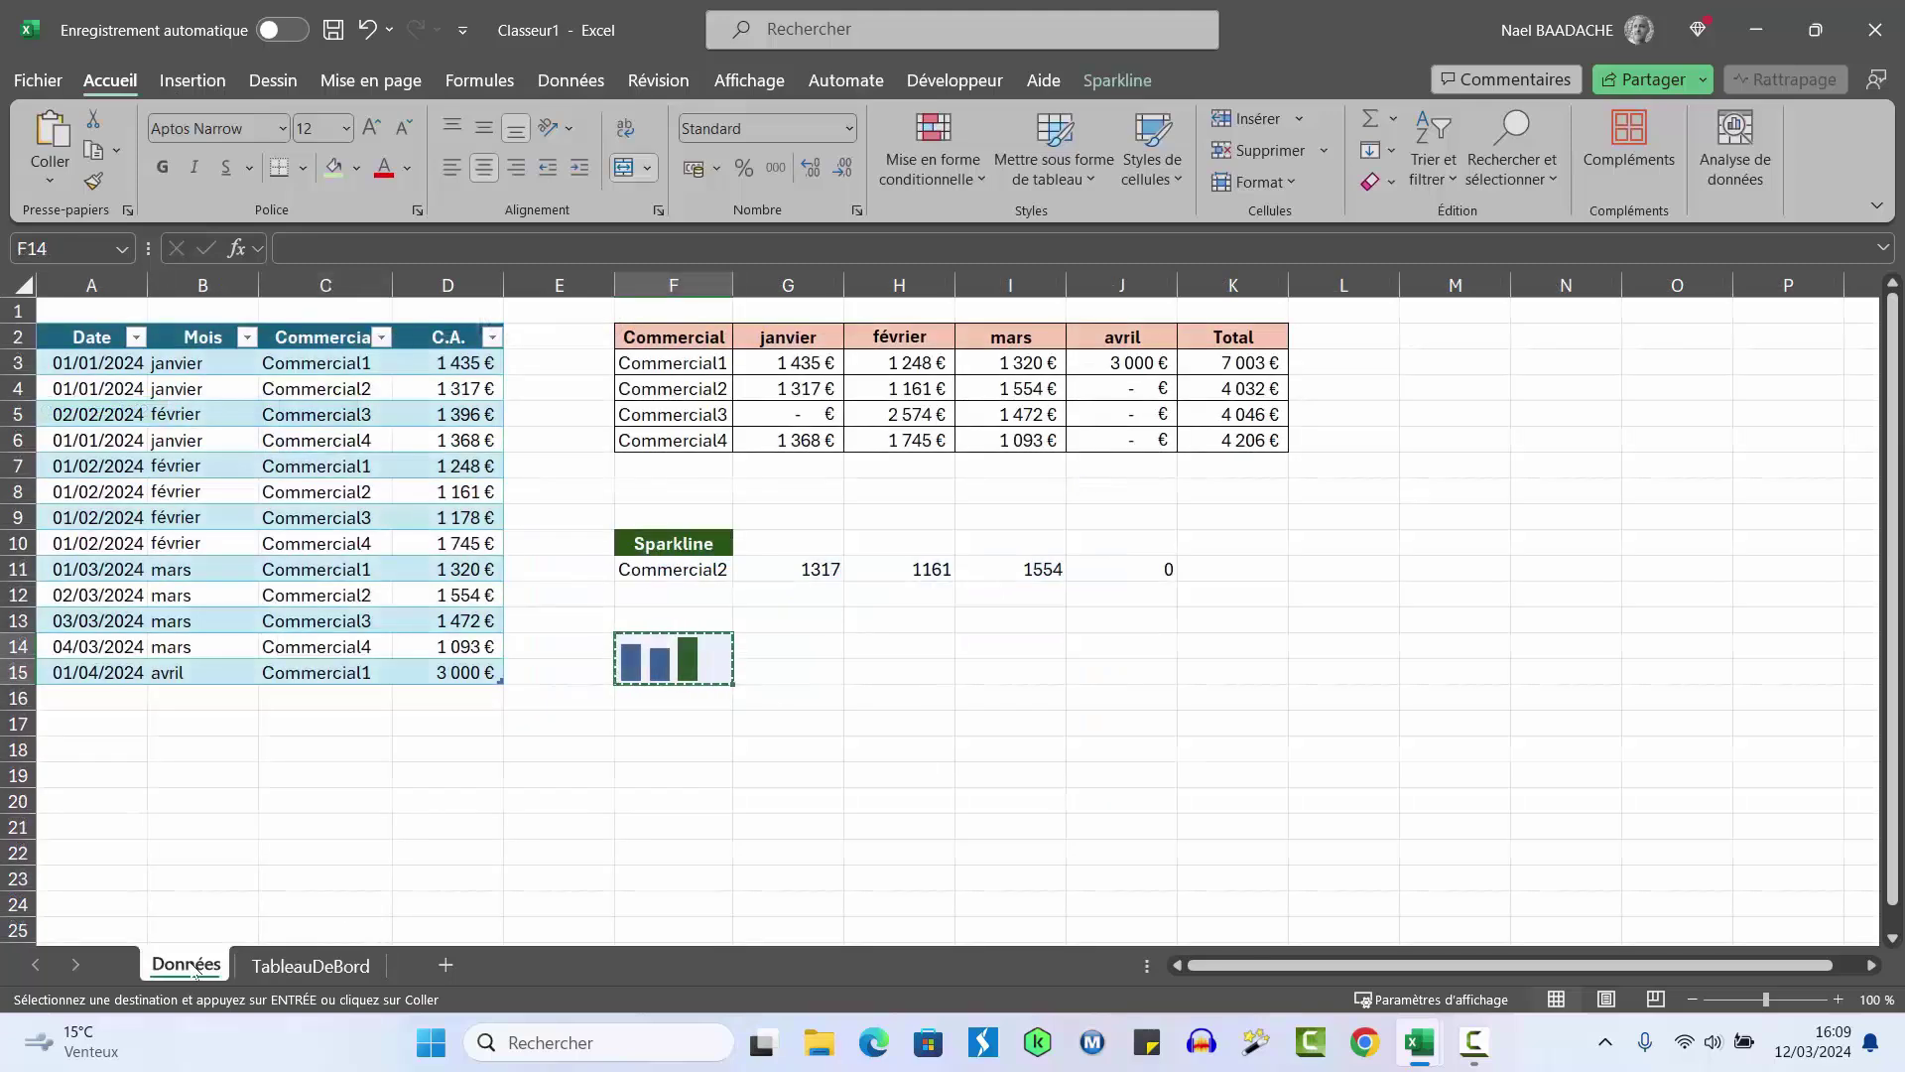
click(1268, 363)
drag(1268, 363, 1260, 441)
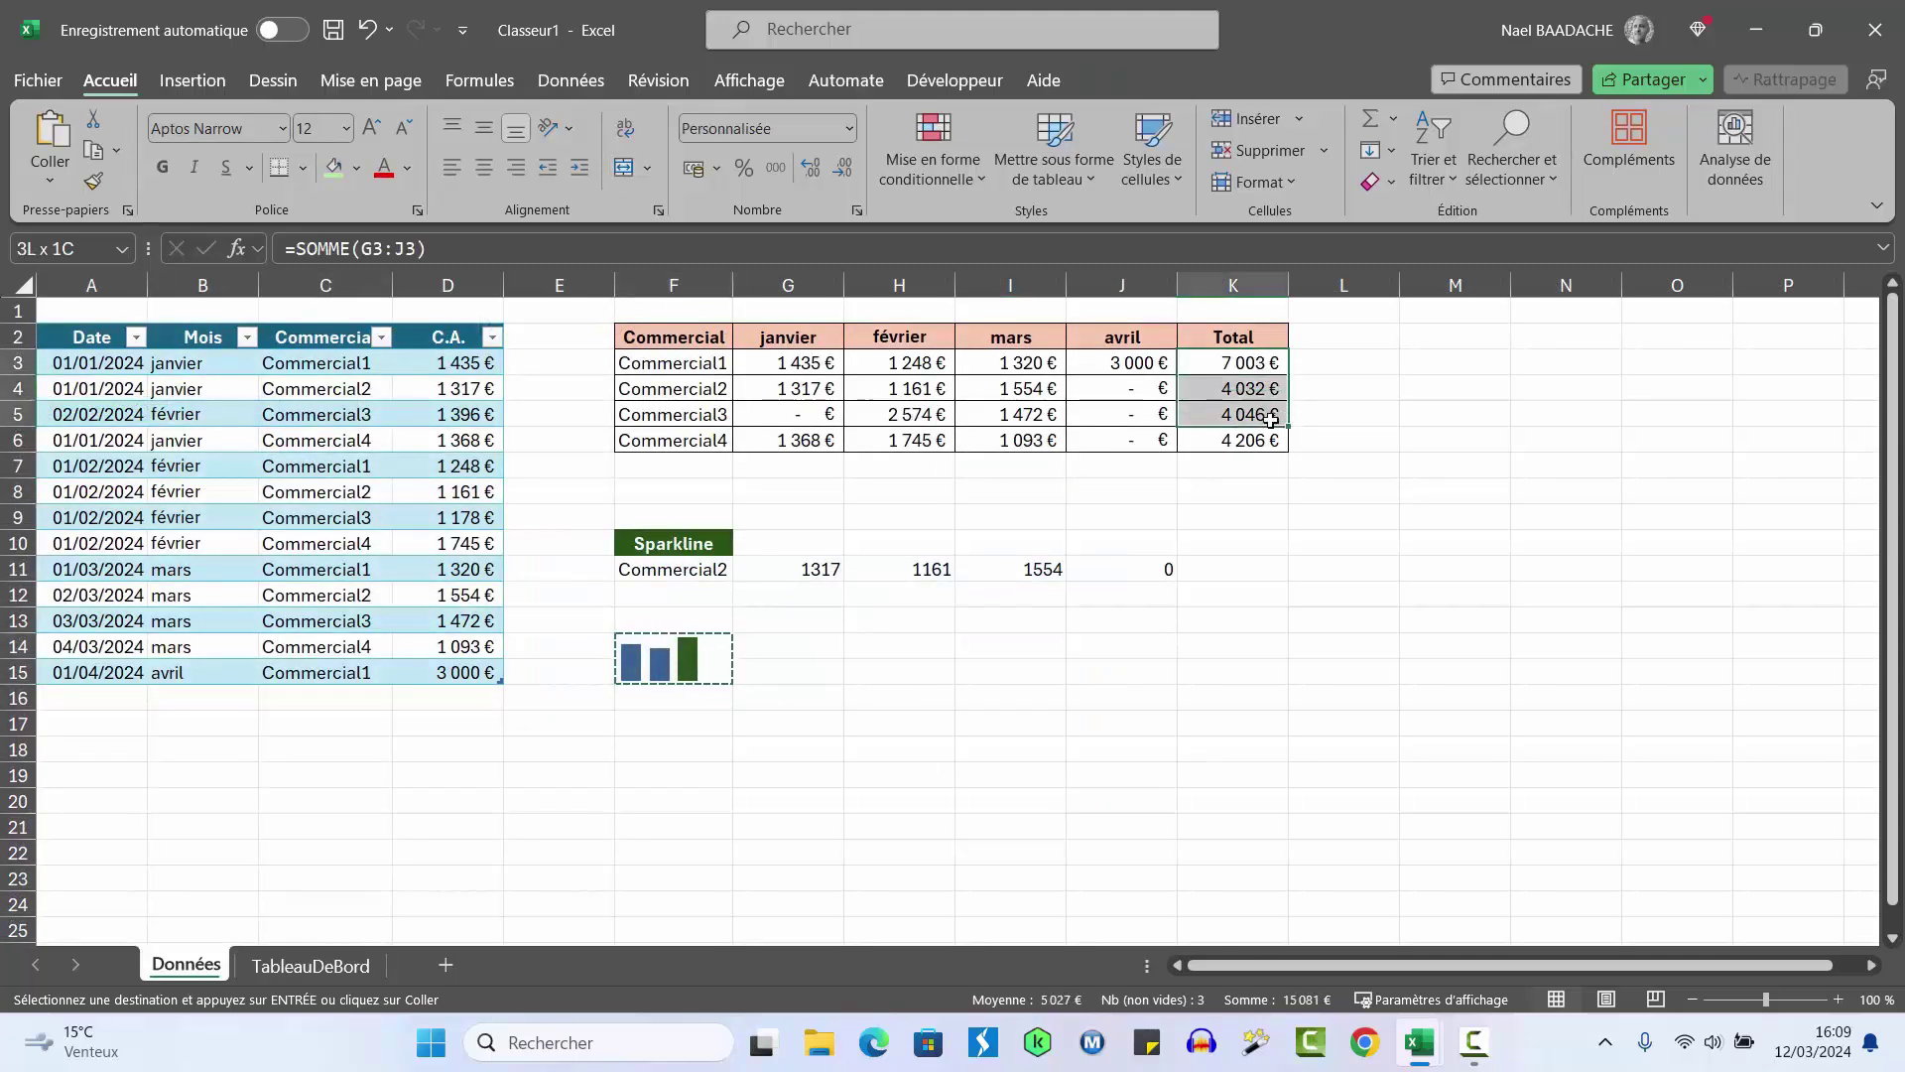
click(343, 968)
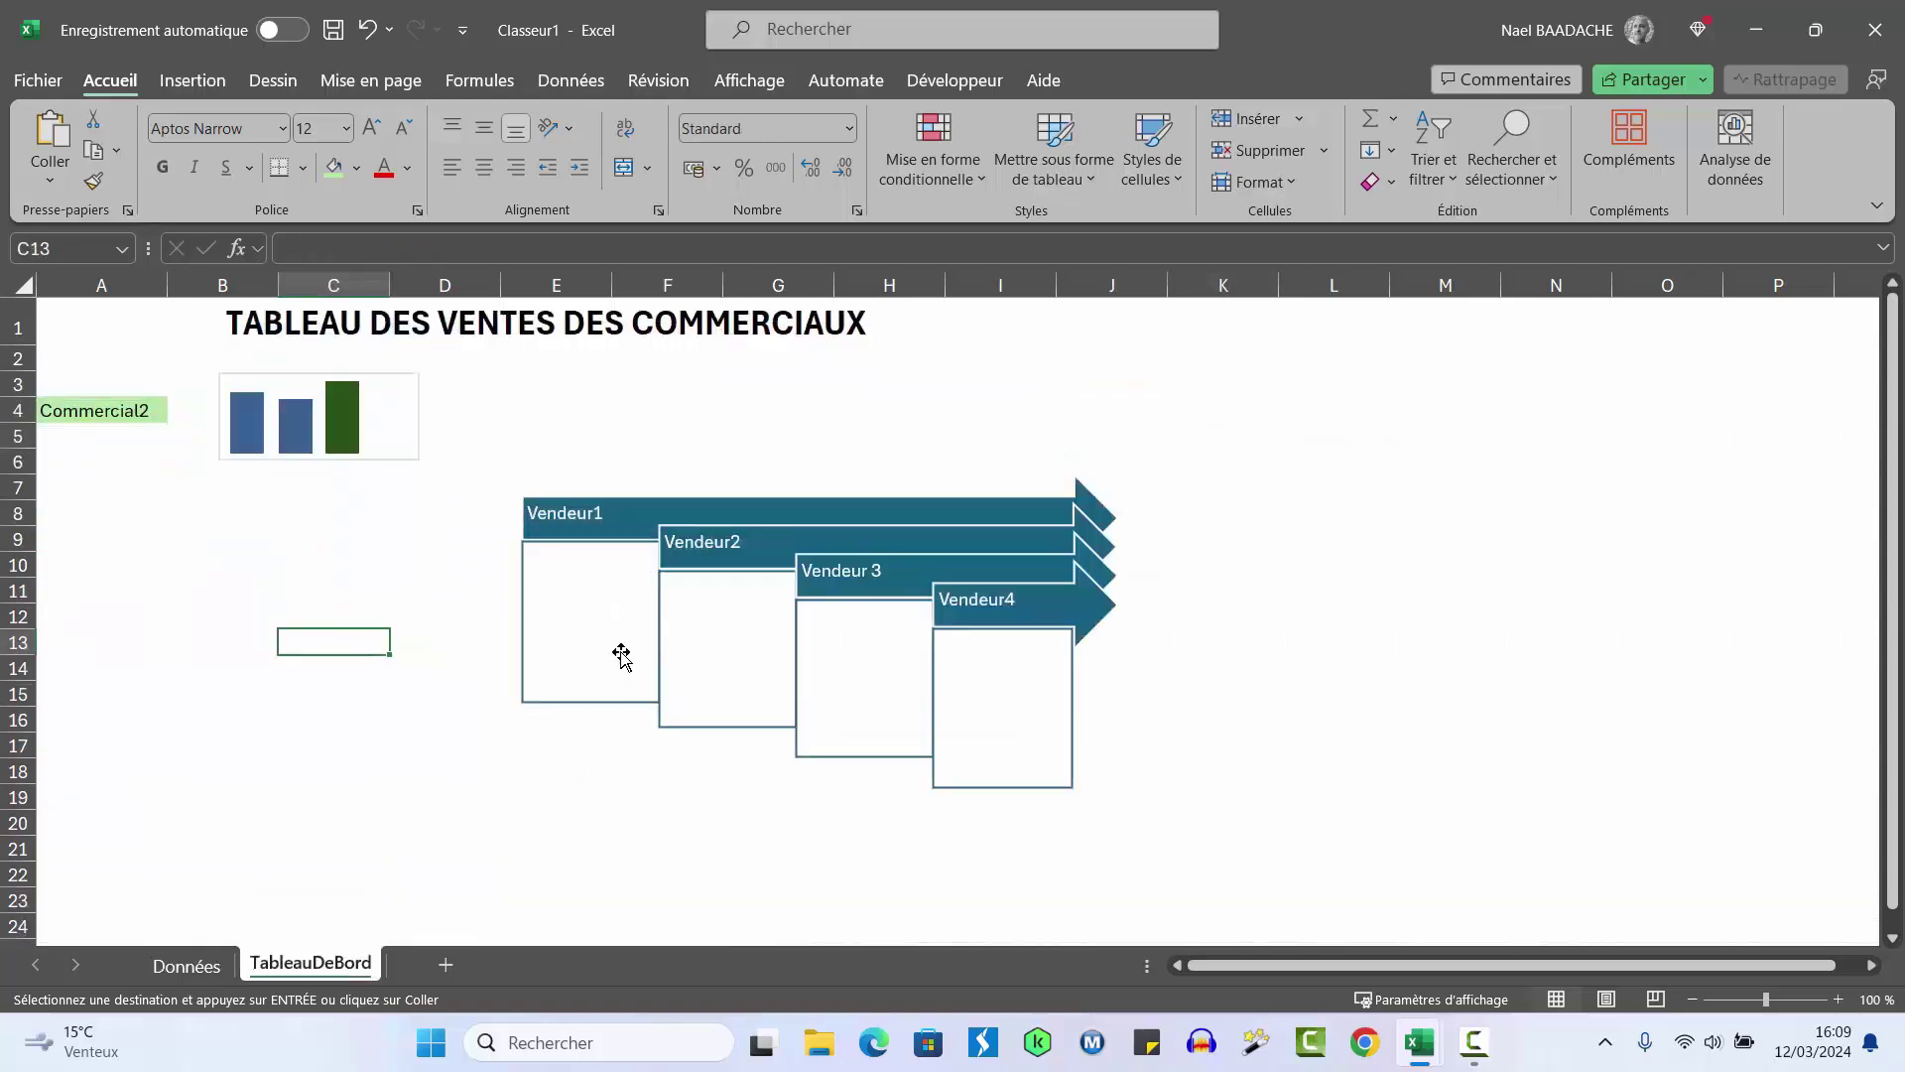
Link the Vendeur1 box to the Commercial1 total in Données!K3 (7 003 €)
click(606, 623)
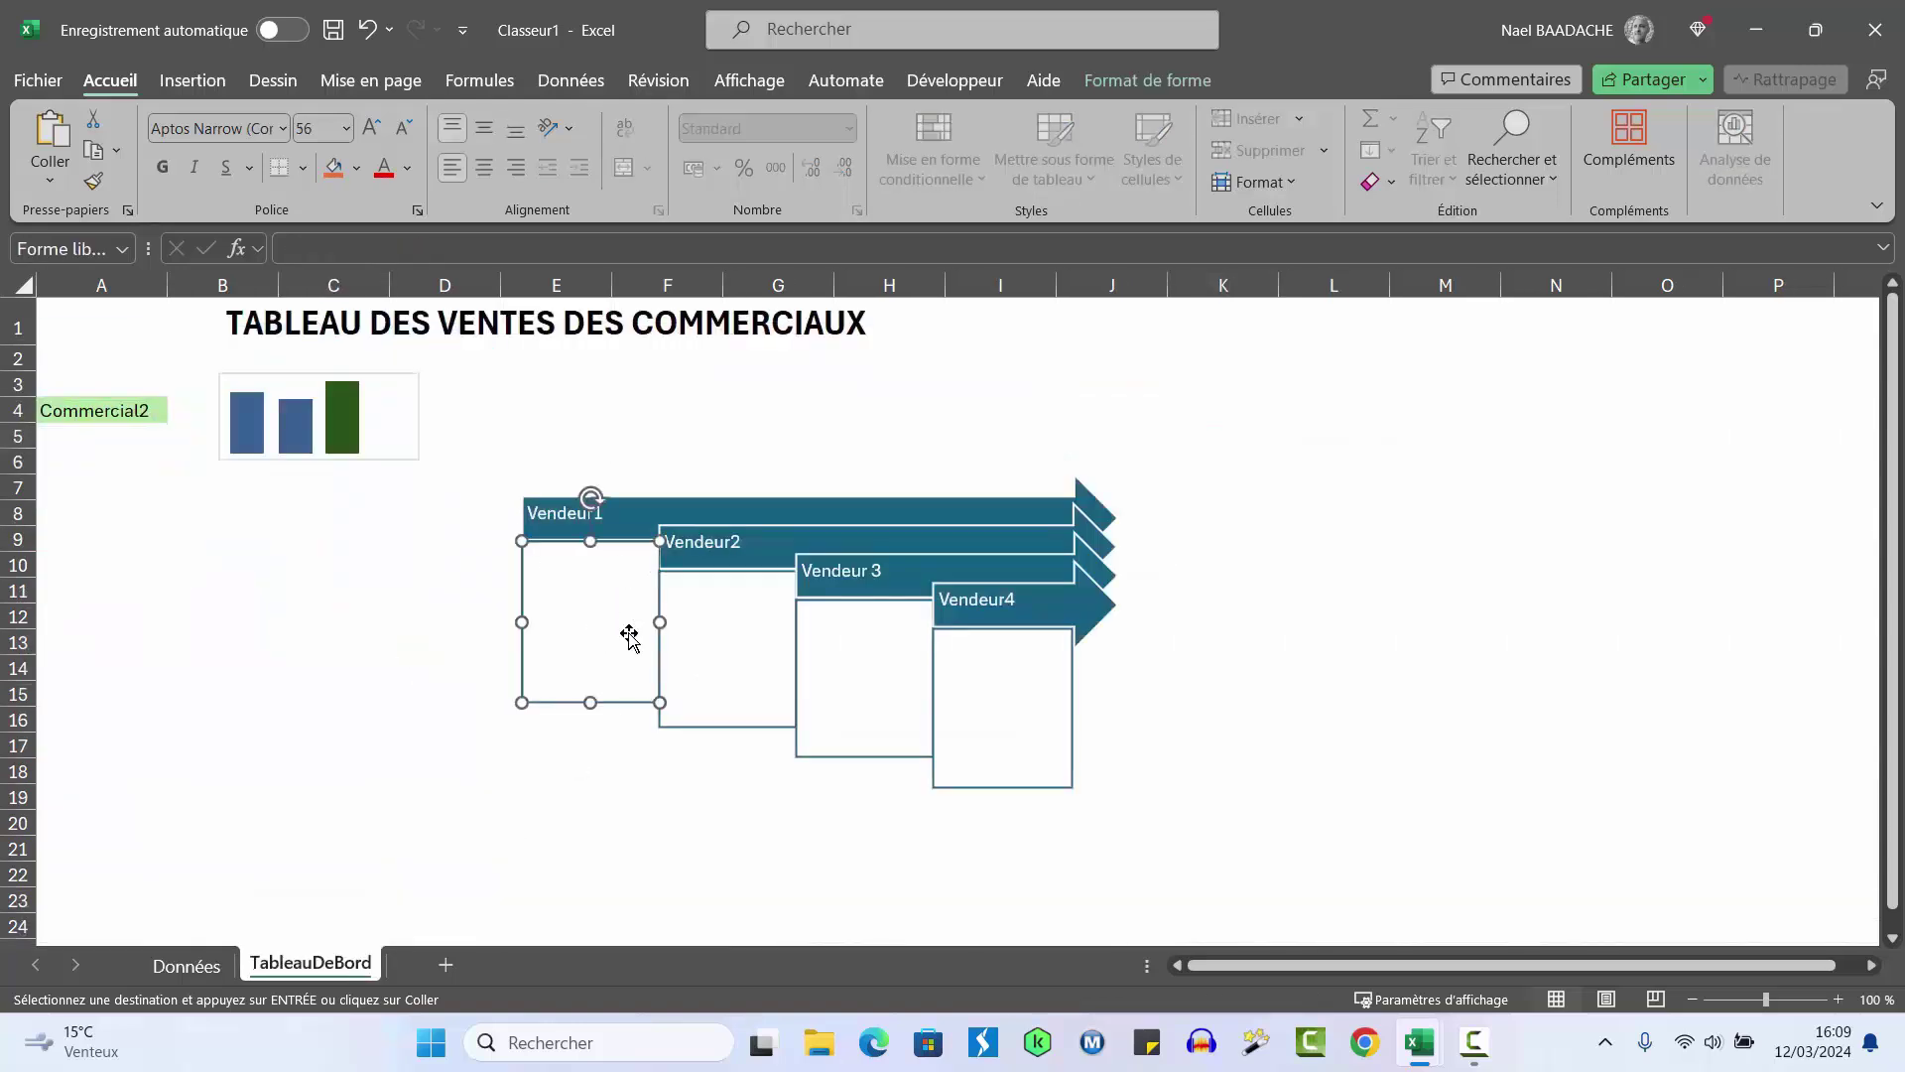
click(371, 242)
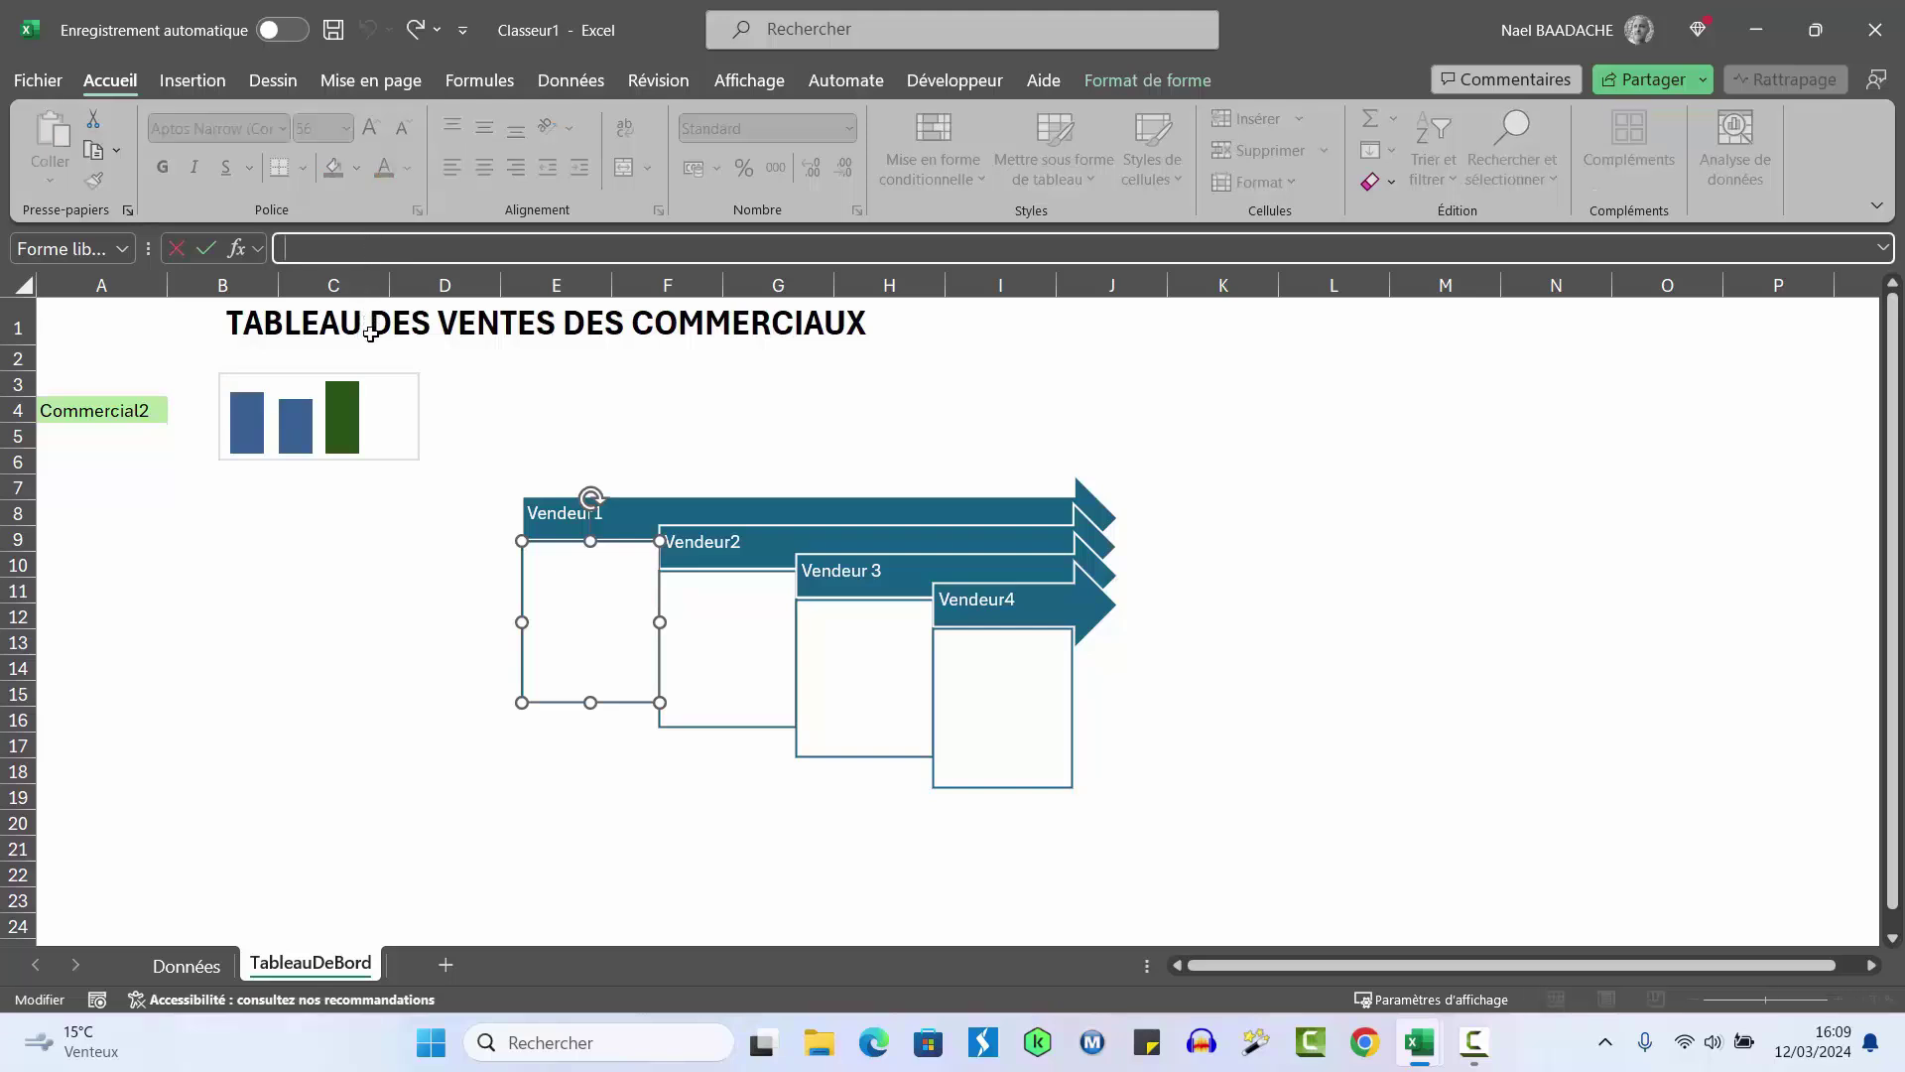
text(=)
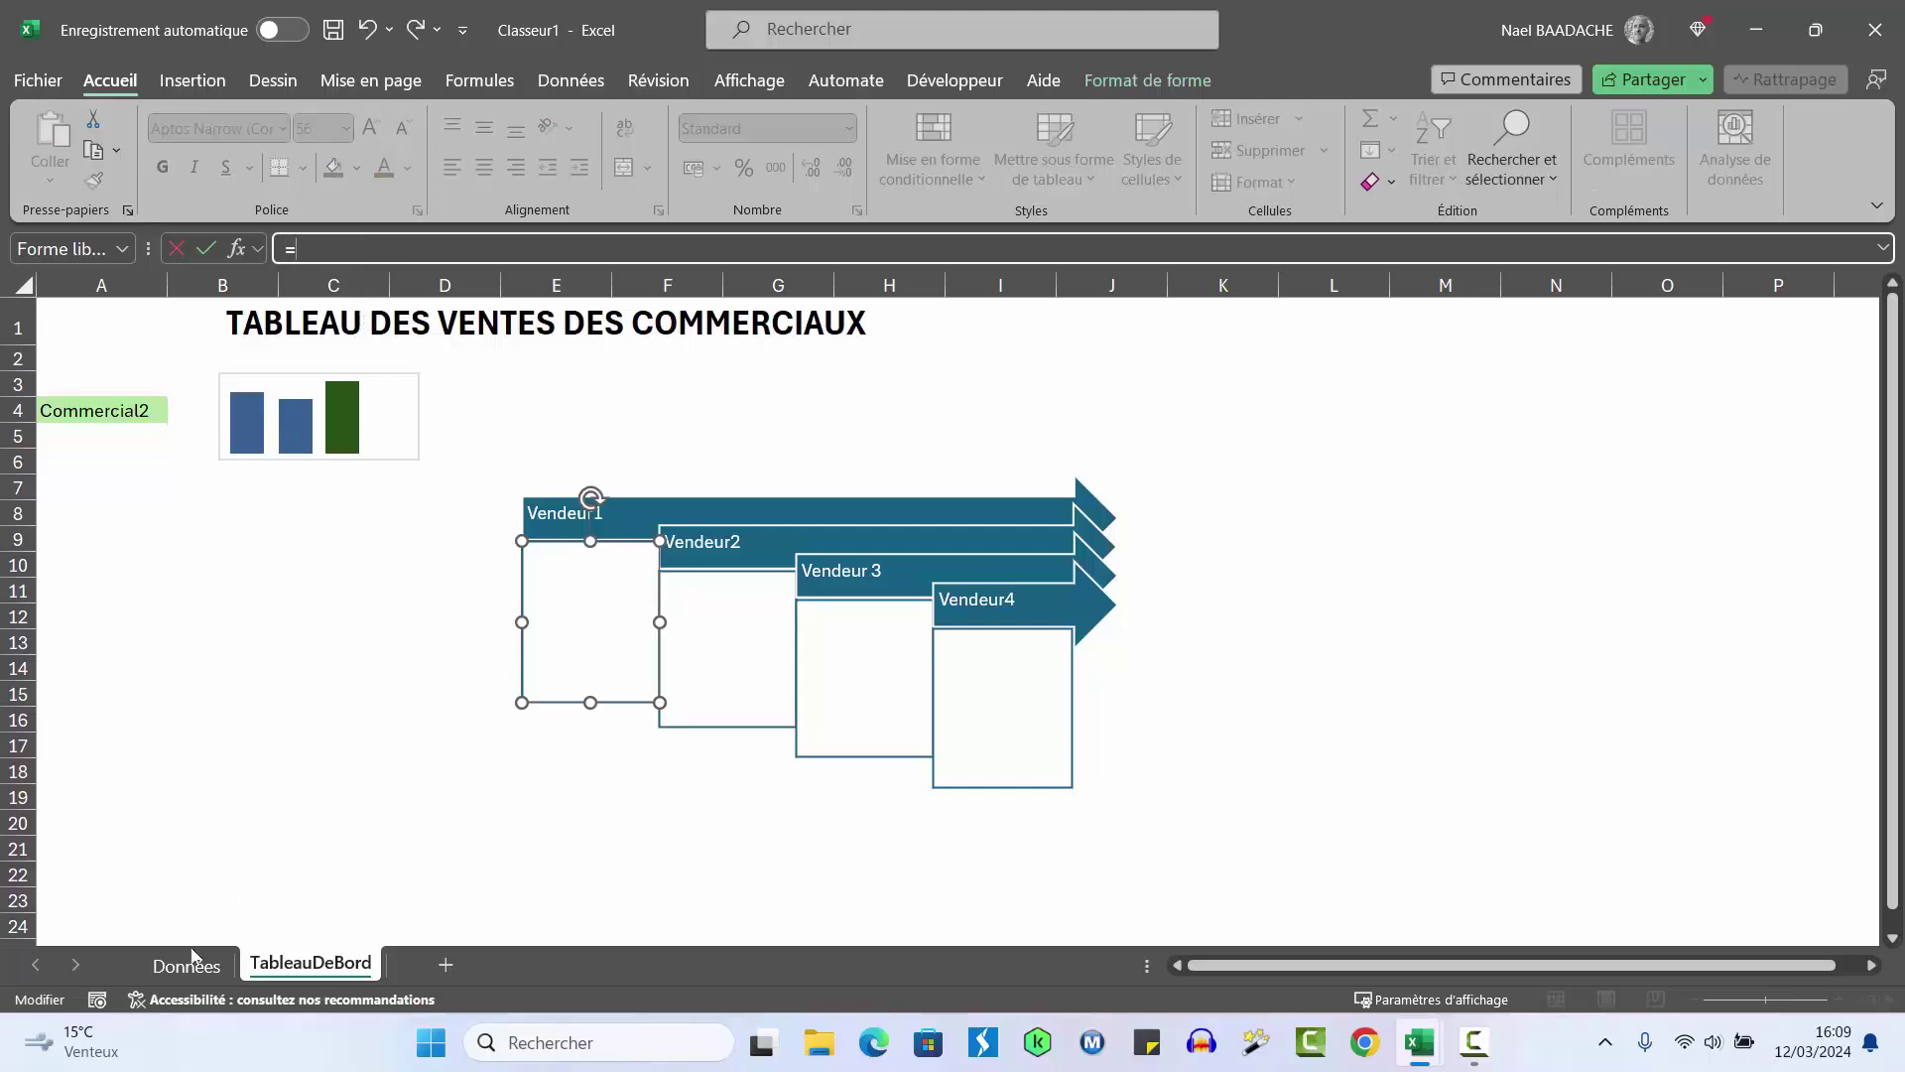
click(186, 966)
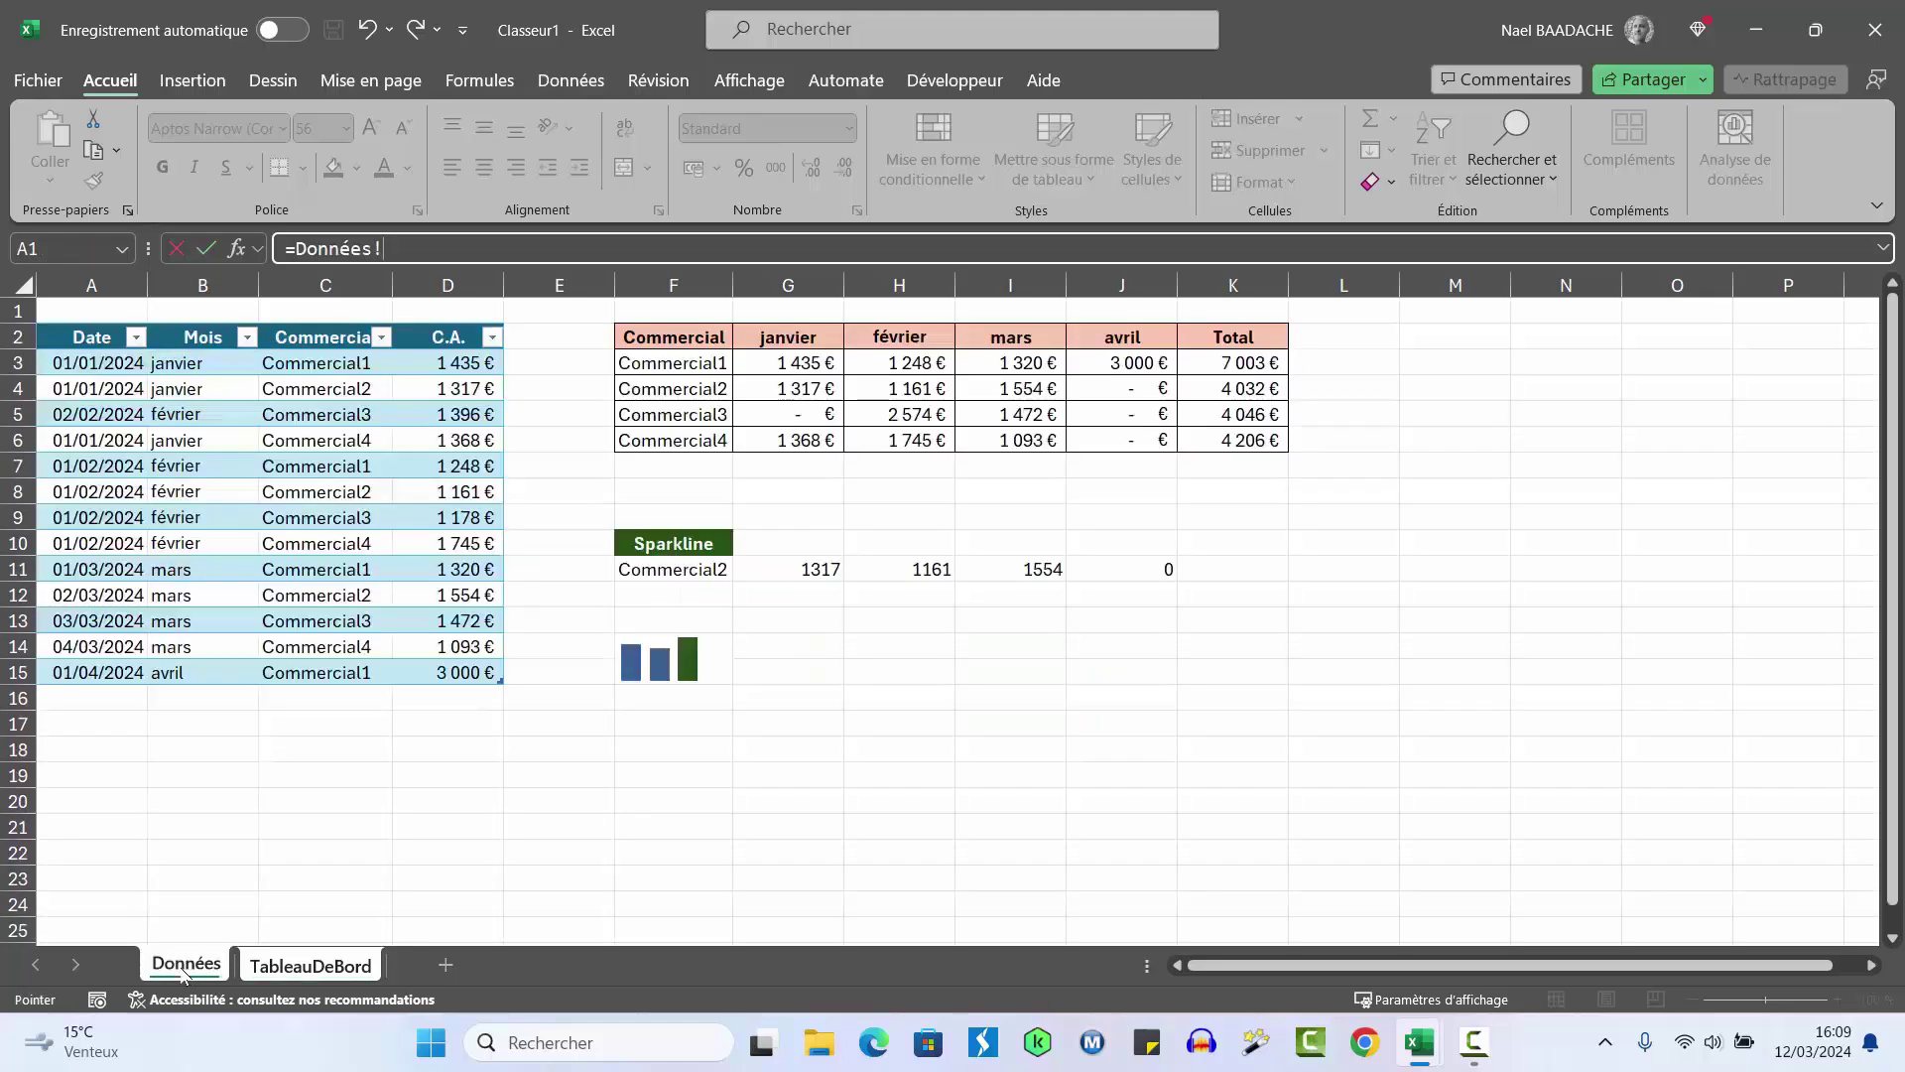
click(1230, 362)
key(Return)
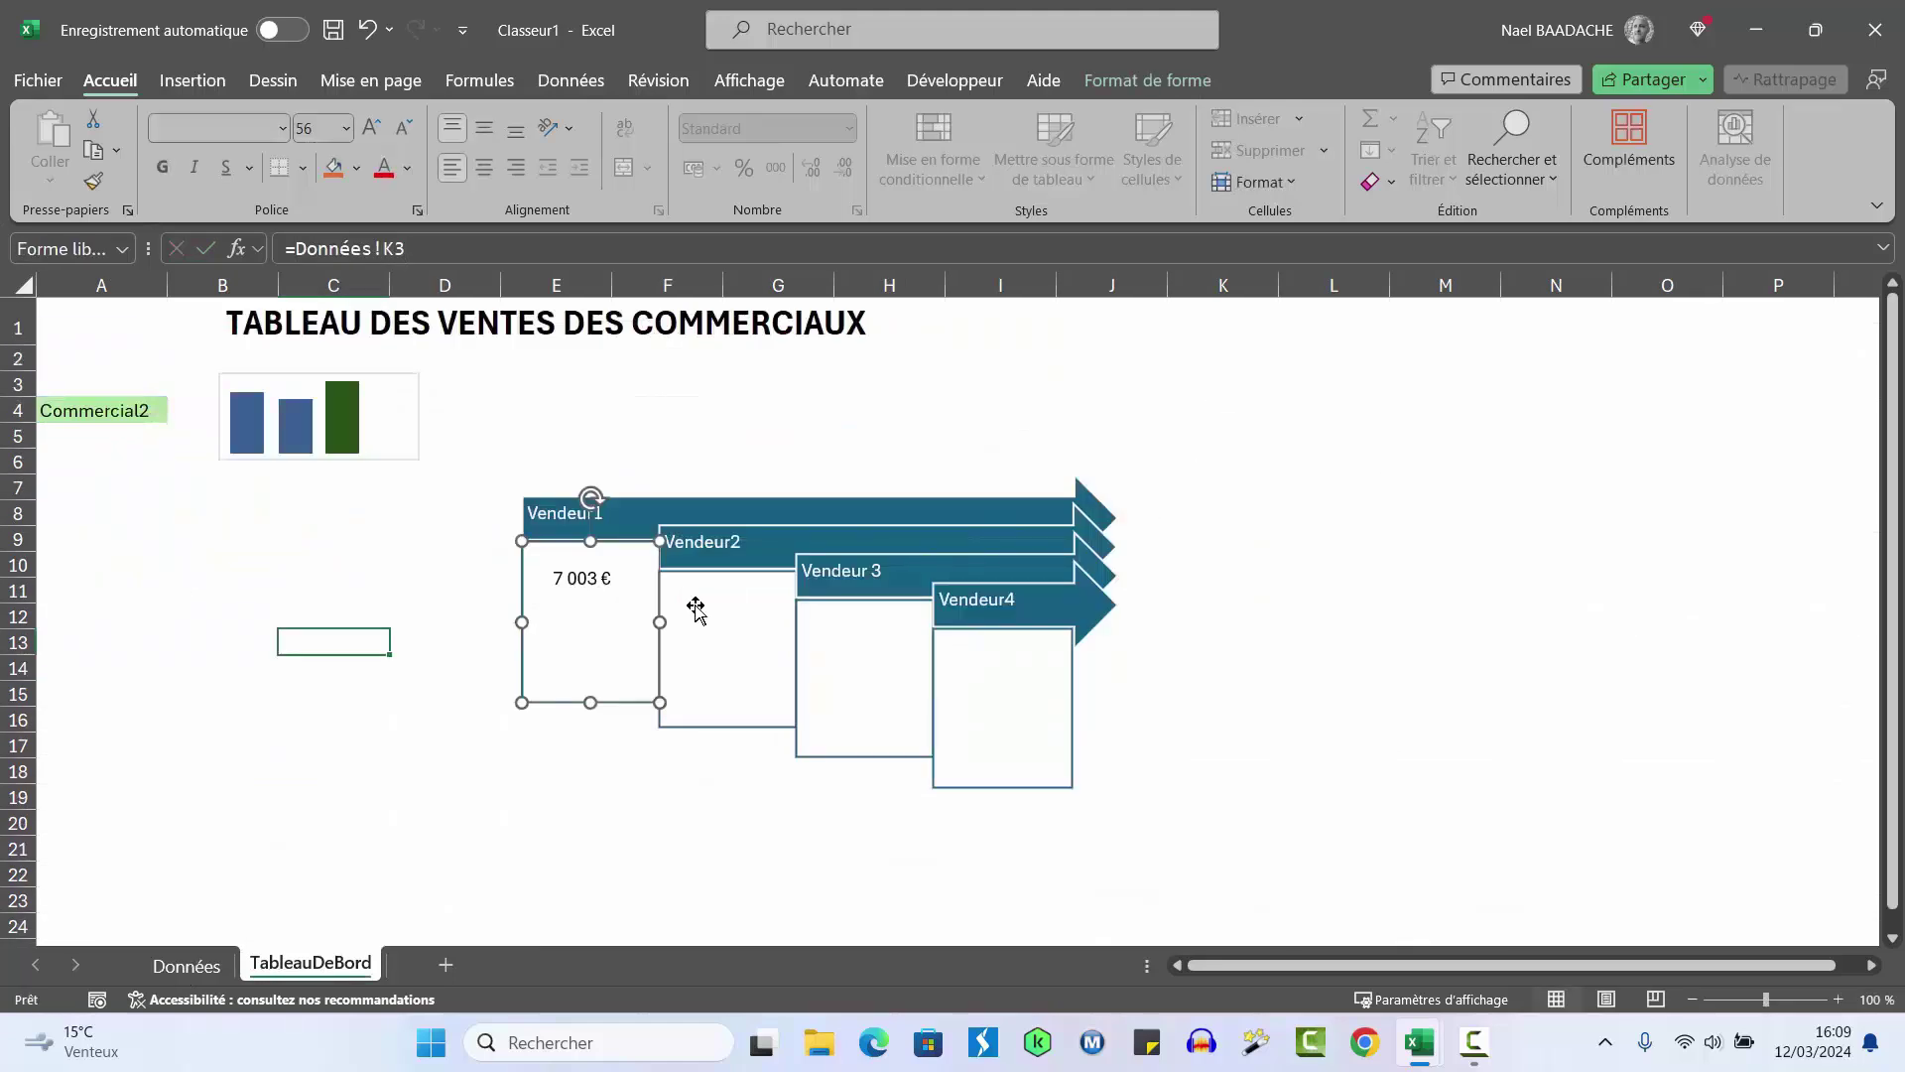
Link the Vendeur2 box to the Commercial2 total in Données!K4 (4 032 €)
click(711, 627)
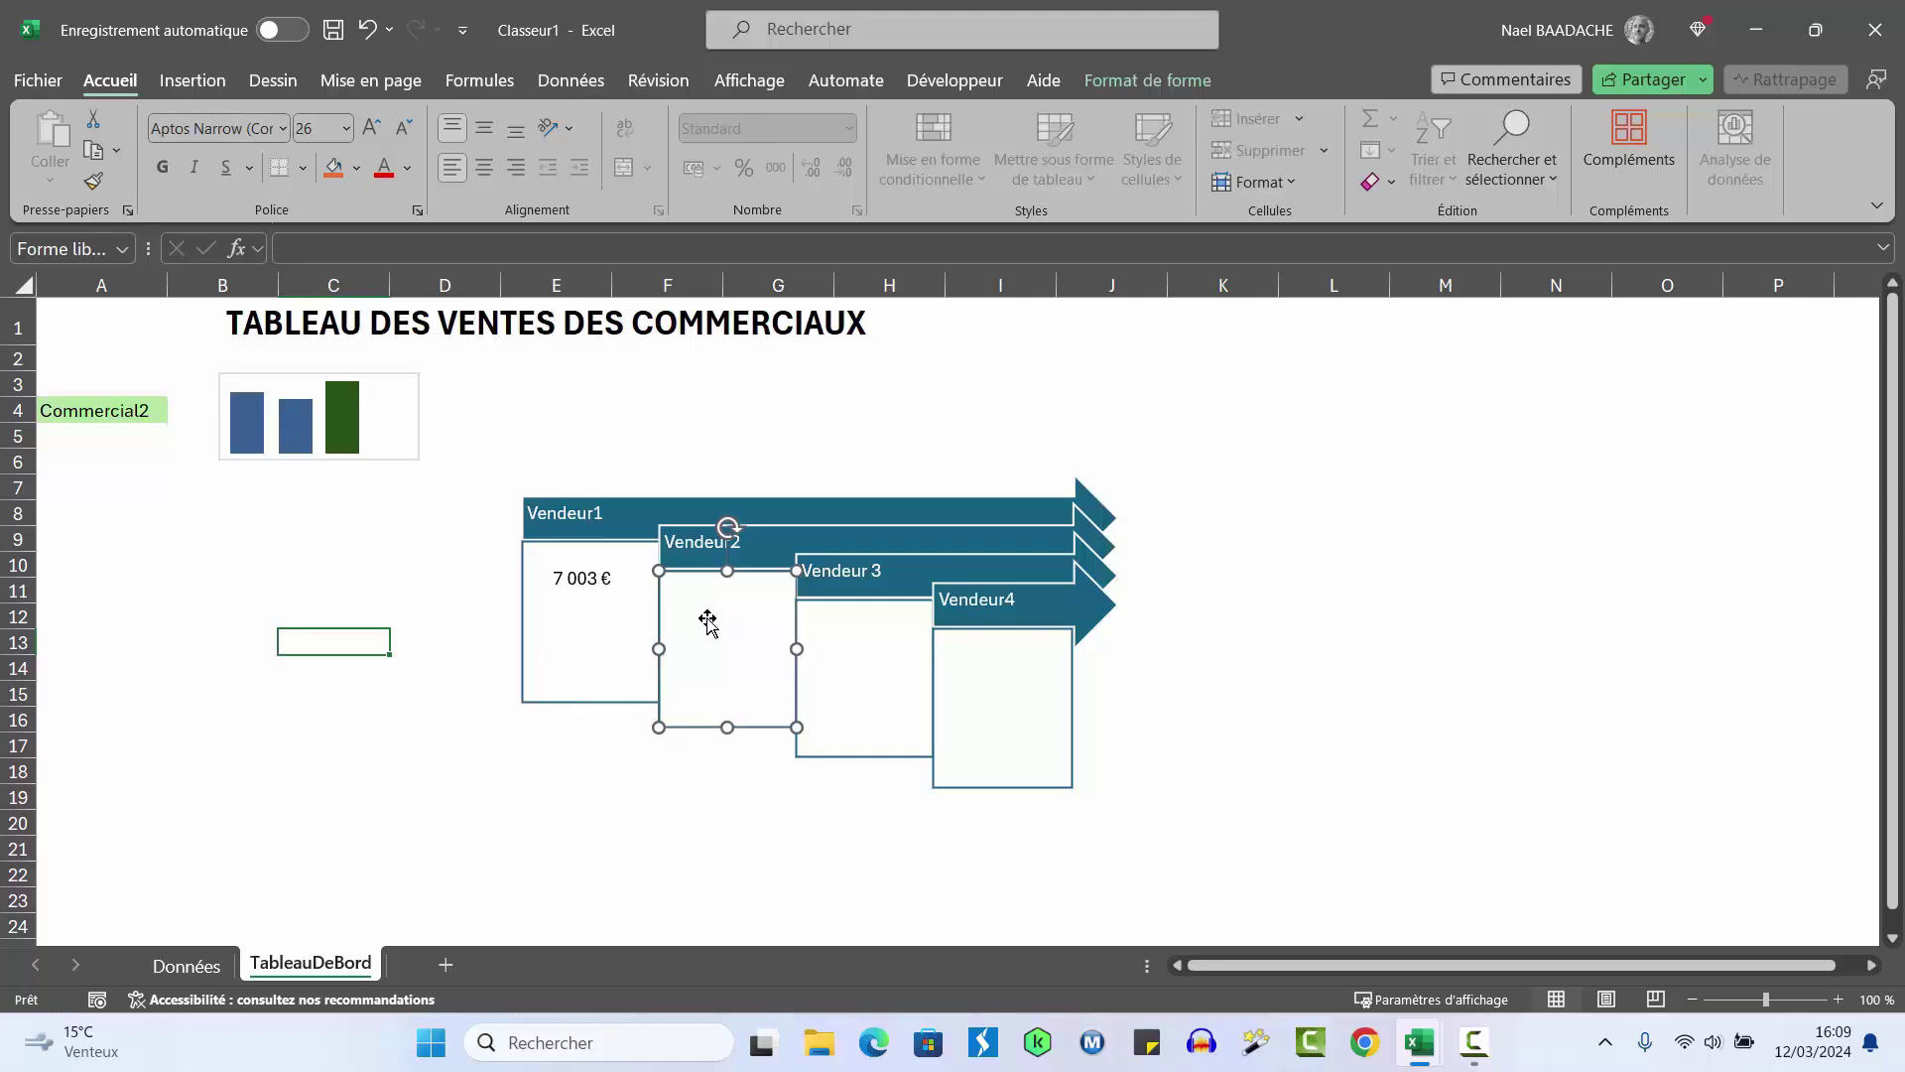
click(335, 252)
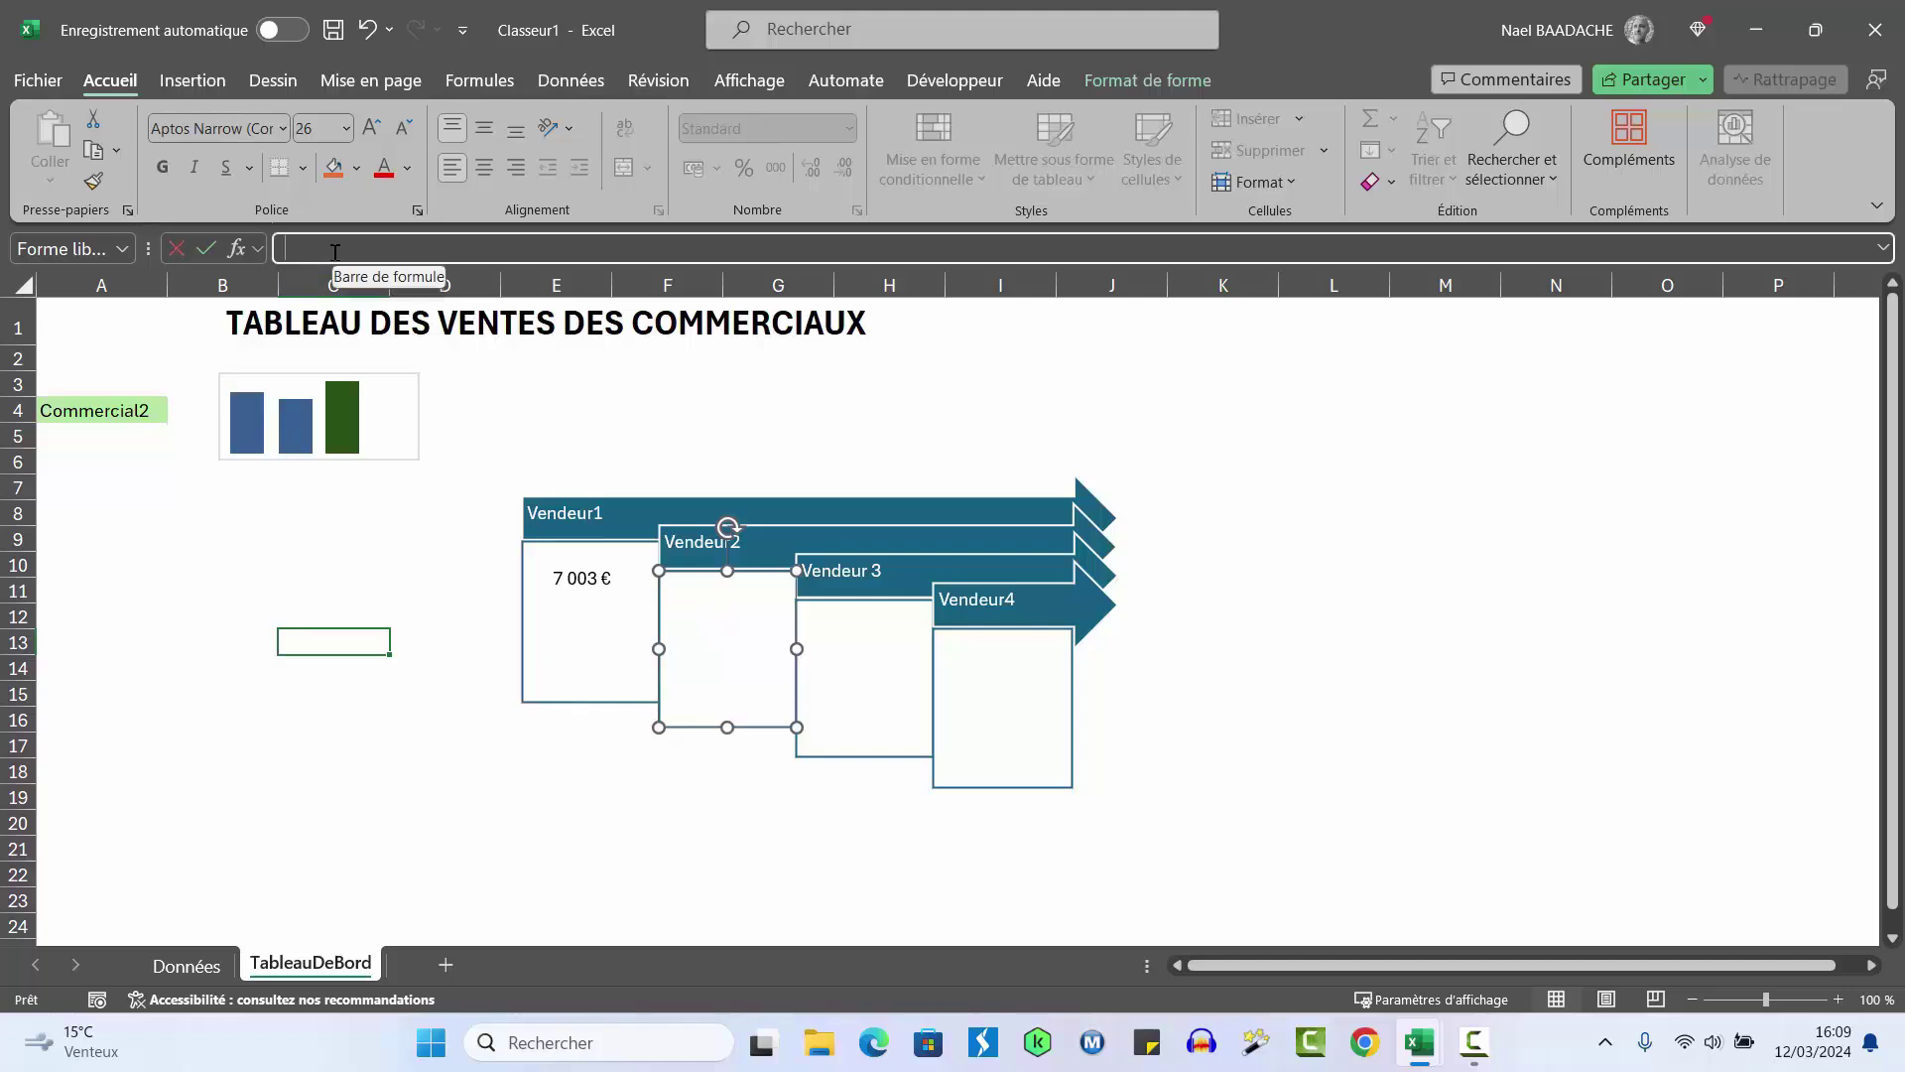
text(=)
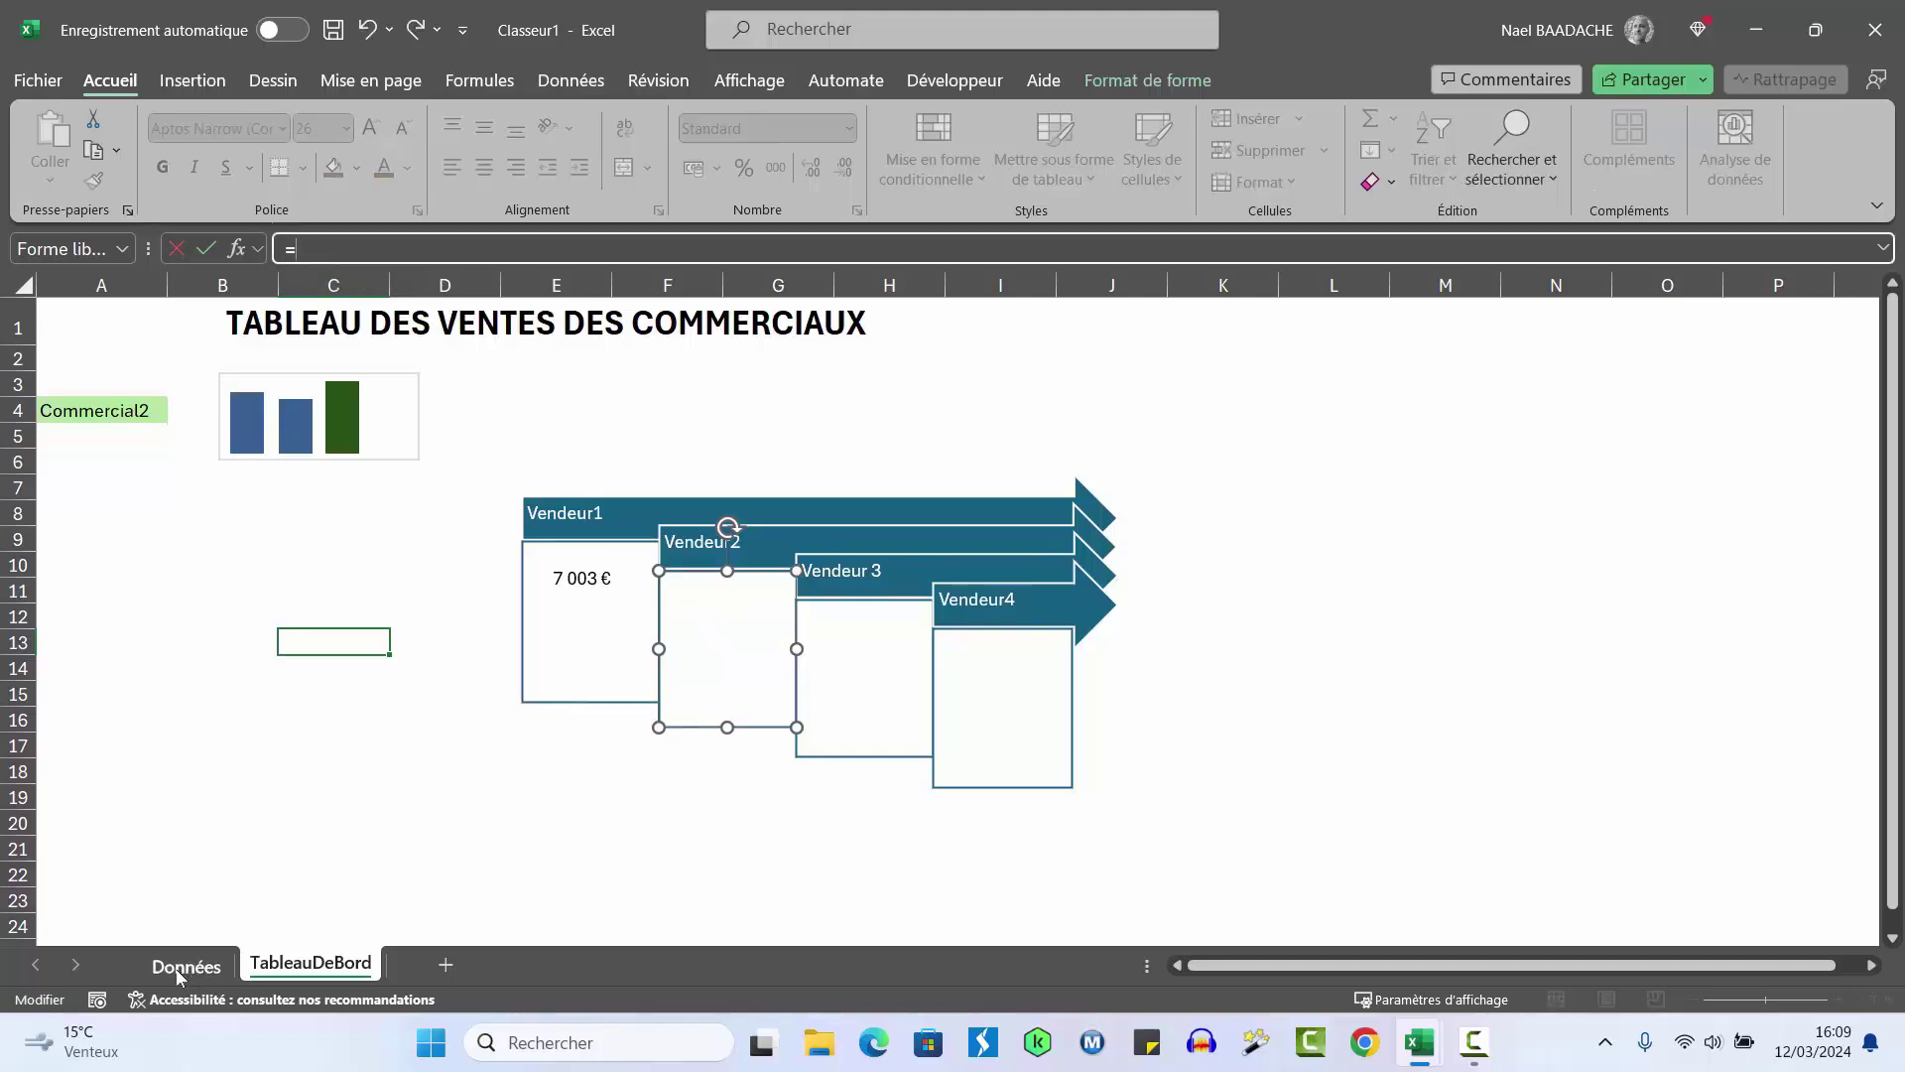
click(184, 965)
click(1242, 387)
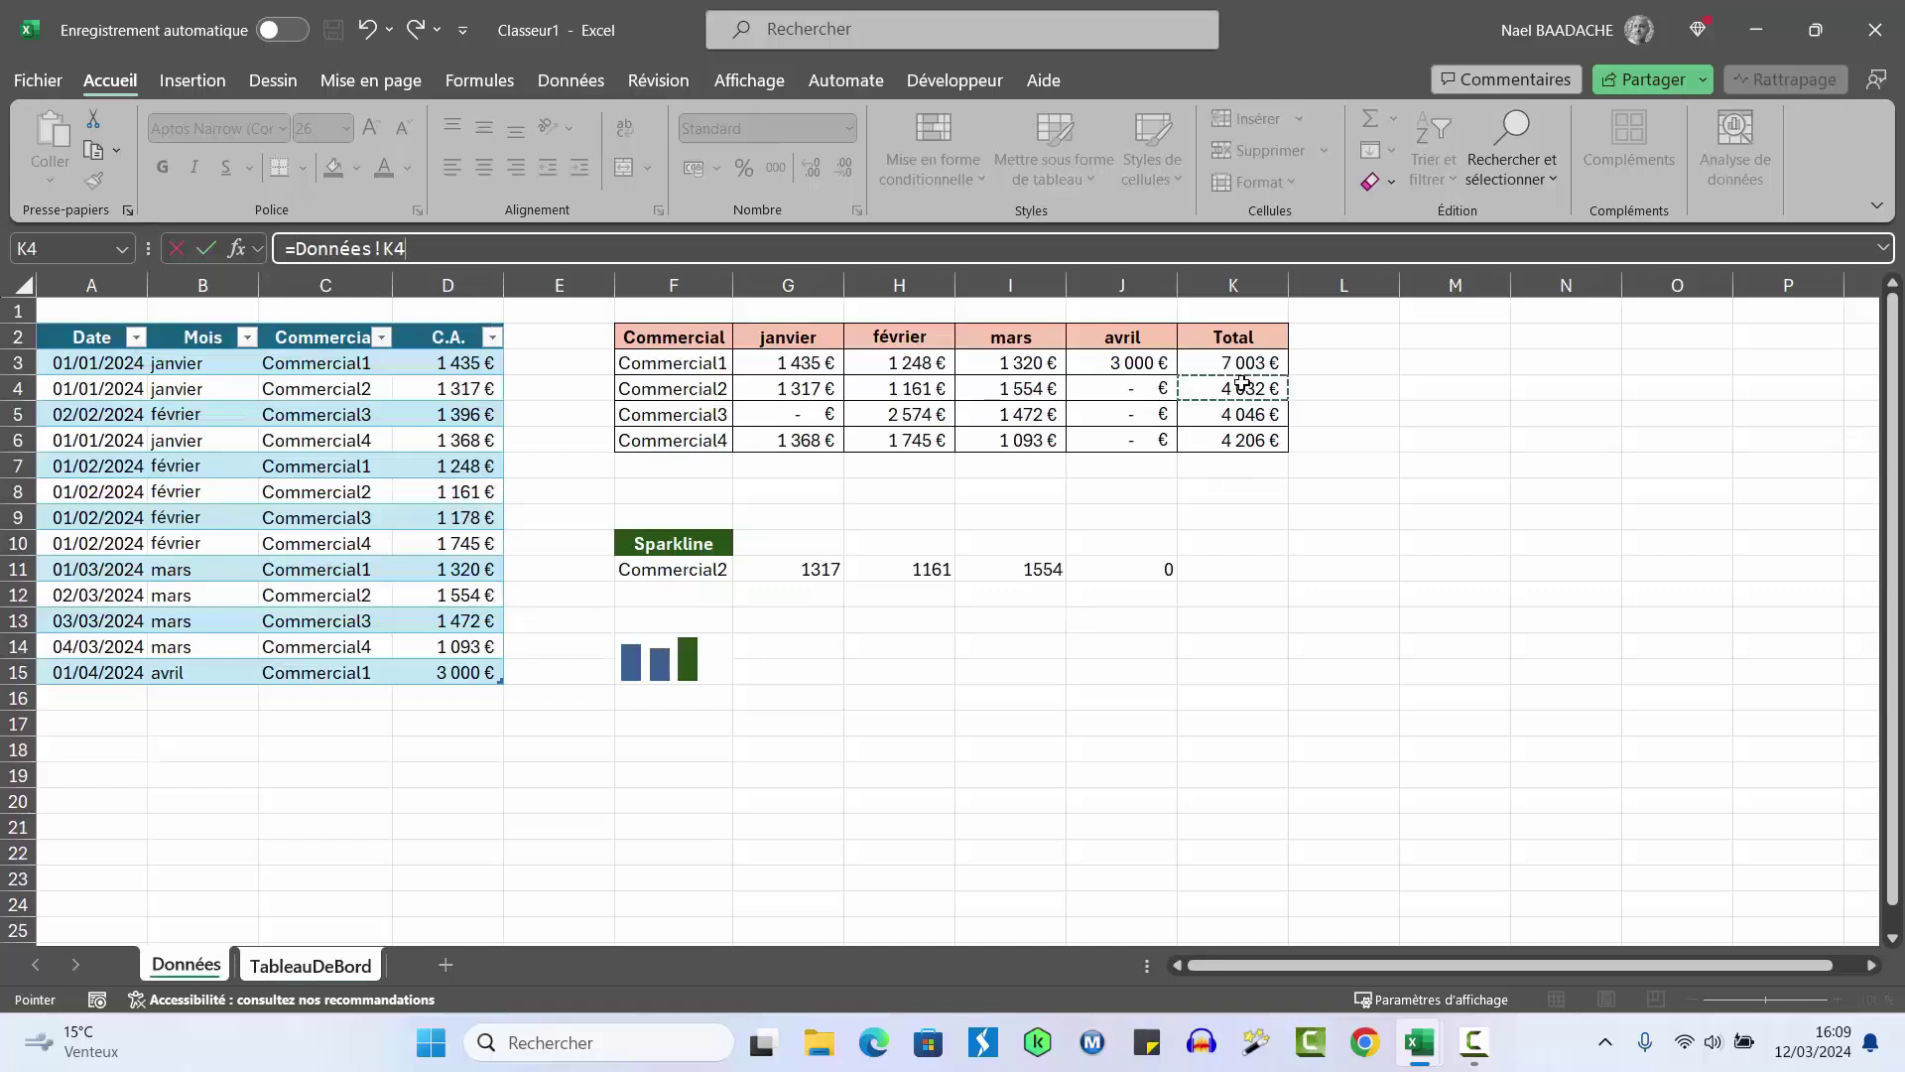
key(Return)
Link the Vendeur3 box to the Commercial3 total in Données!K5 (4 046 €)
click(859, 678)
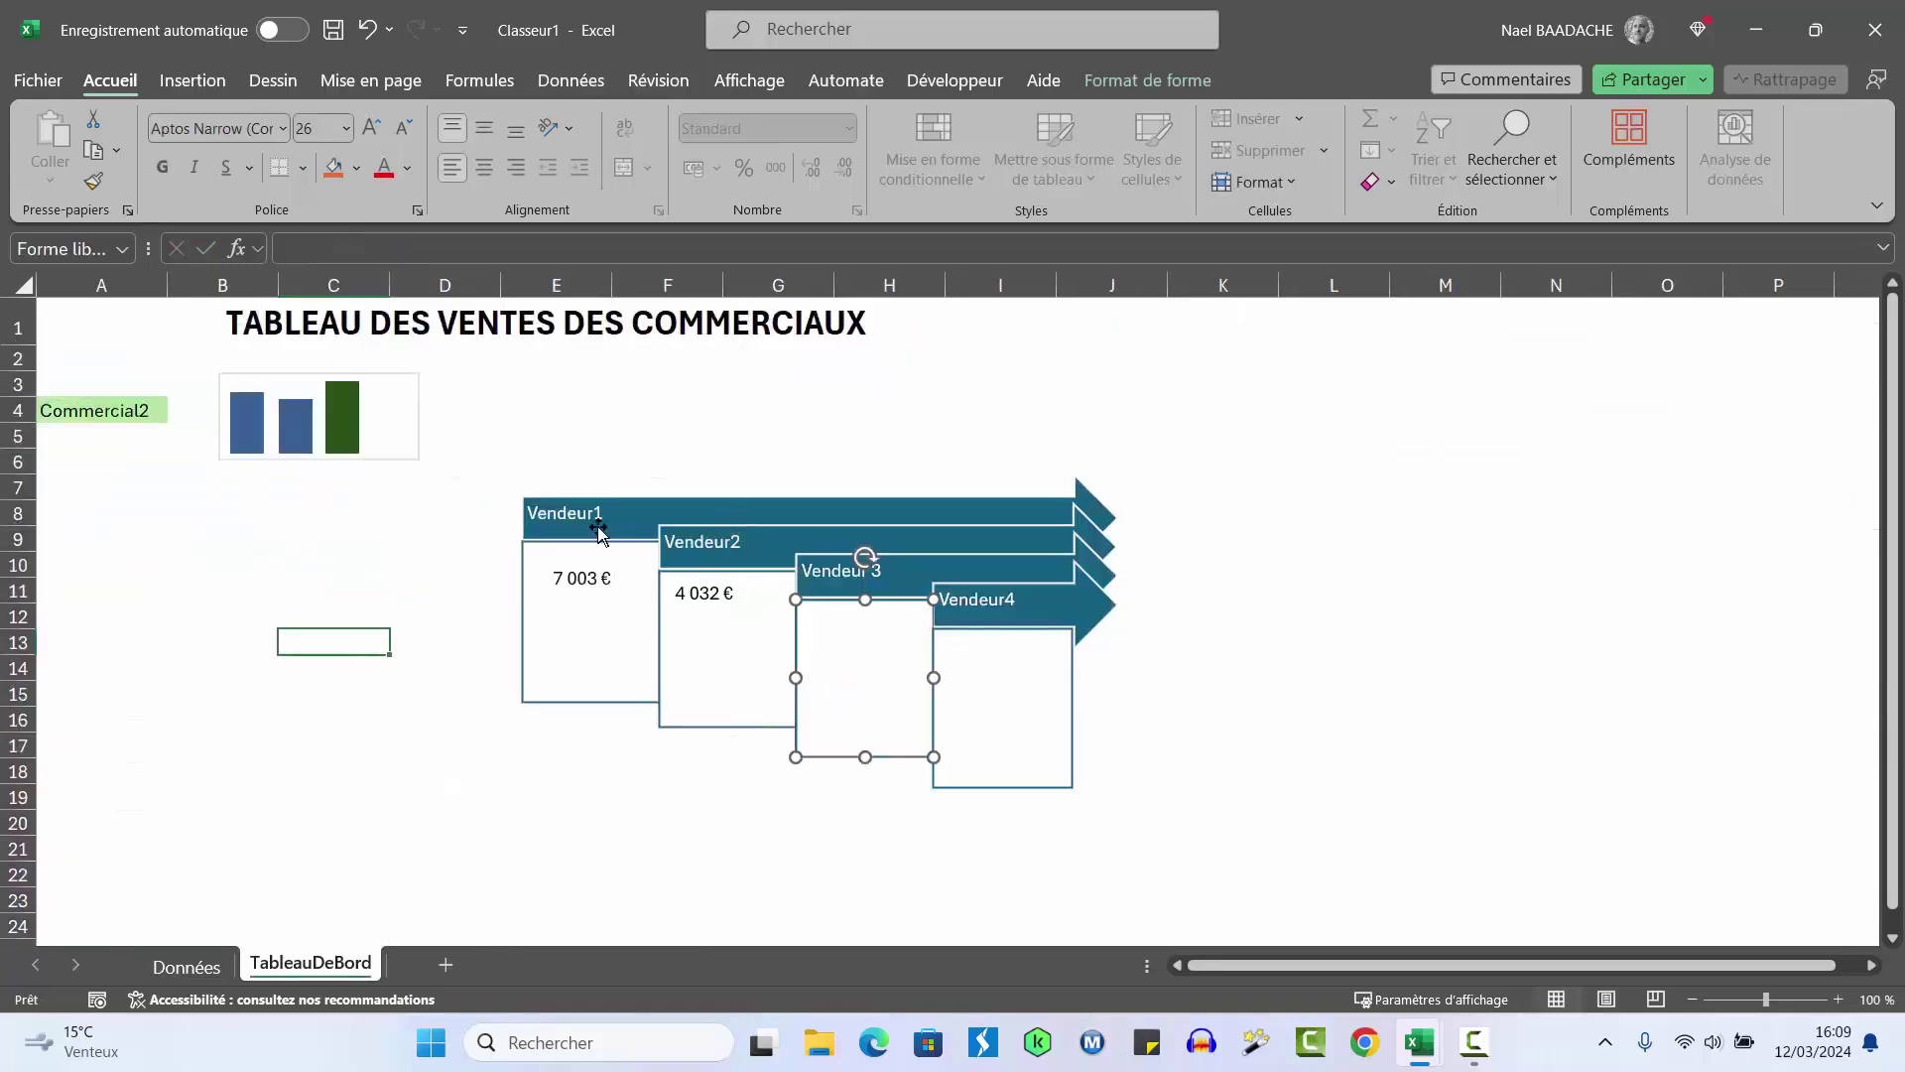
click(310, 248)
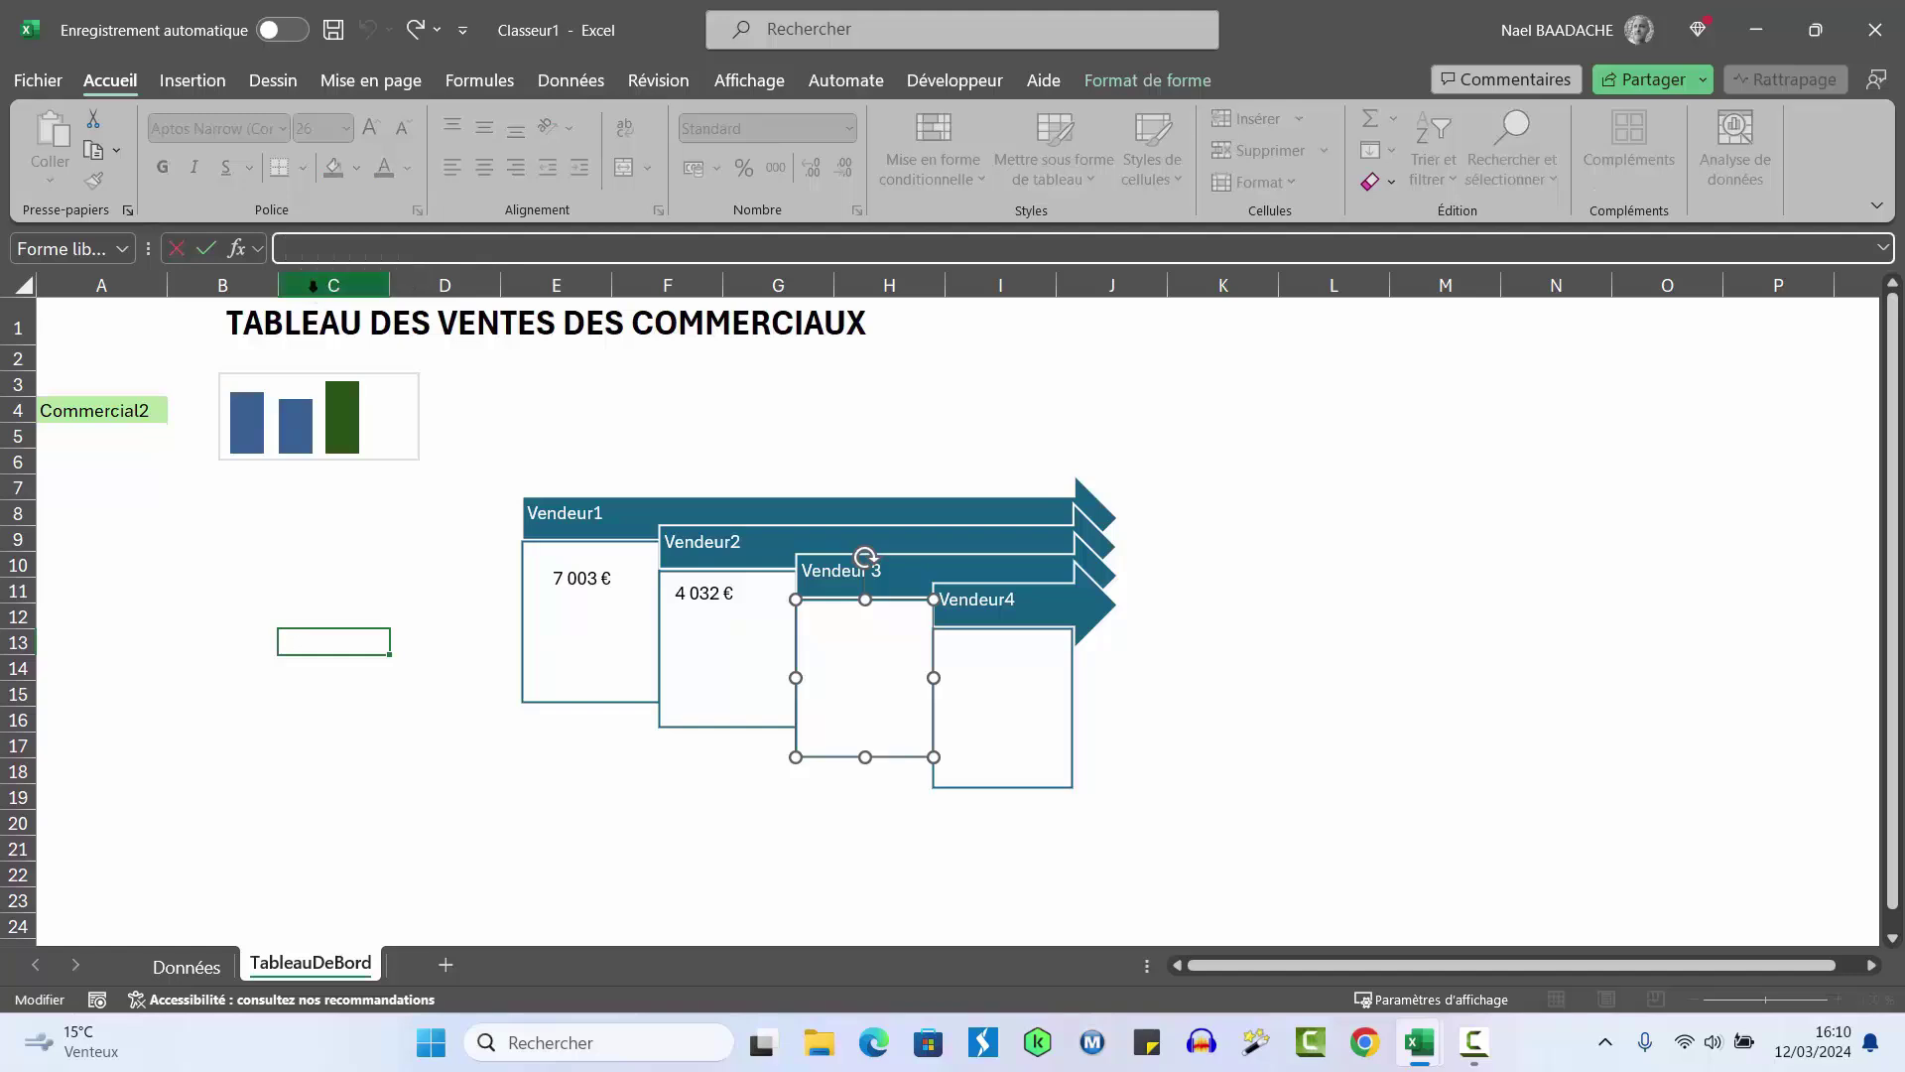
text(=)
click(185, 966)
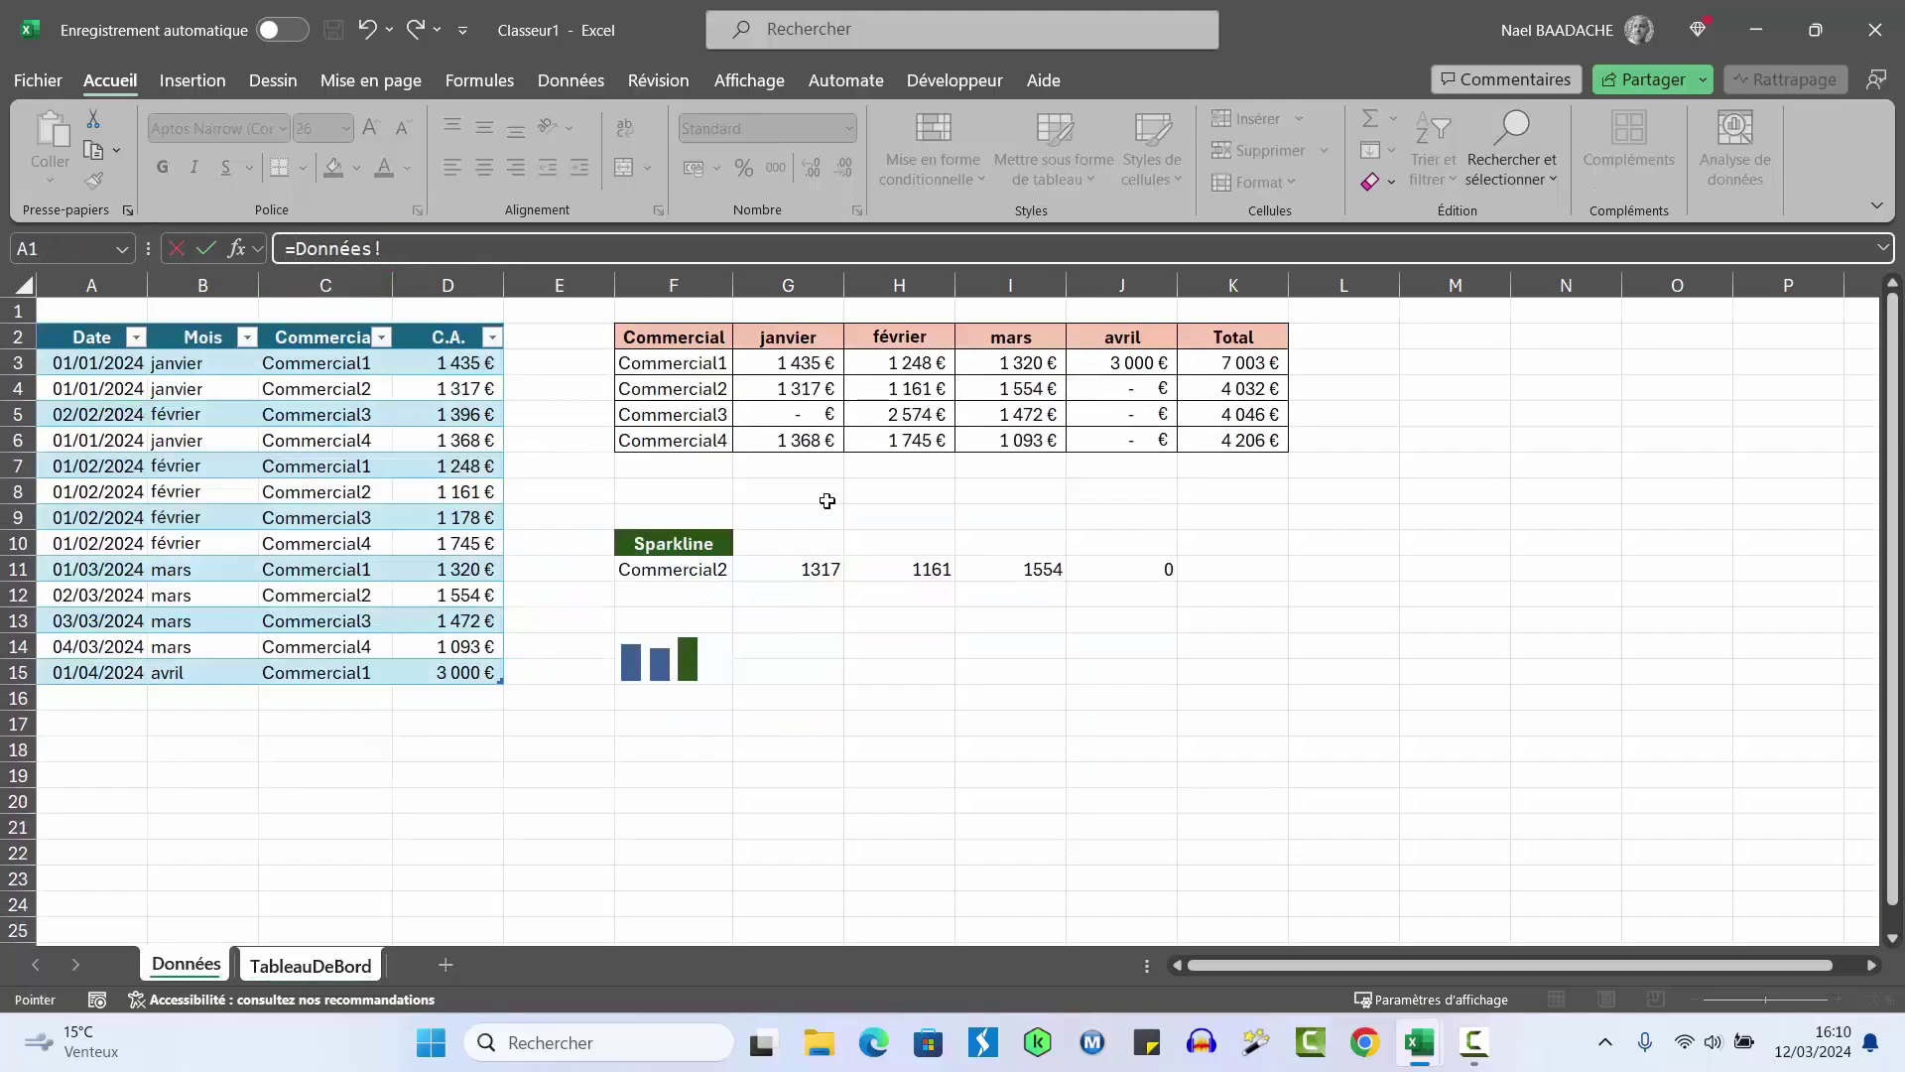
click(1268, 414)
key(Return)
Start the Vendeur4 box formula referencing the Commercial4 total in Données!K6
click(968, 703)
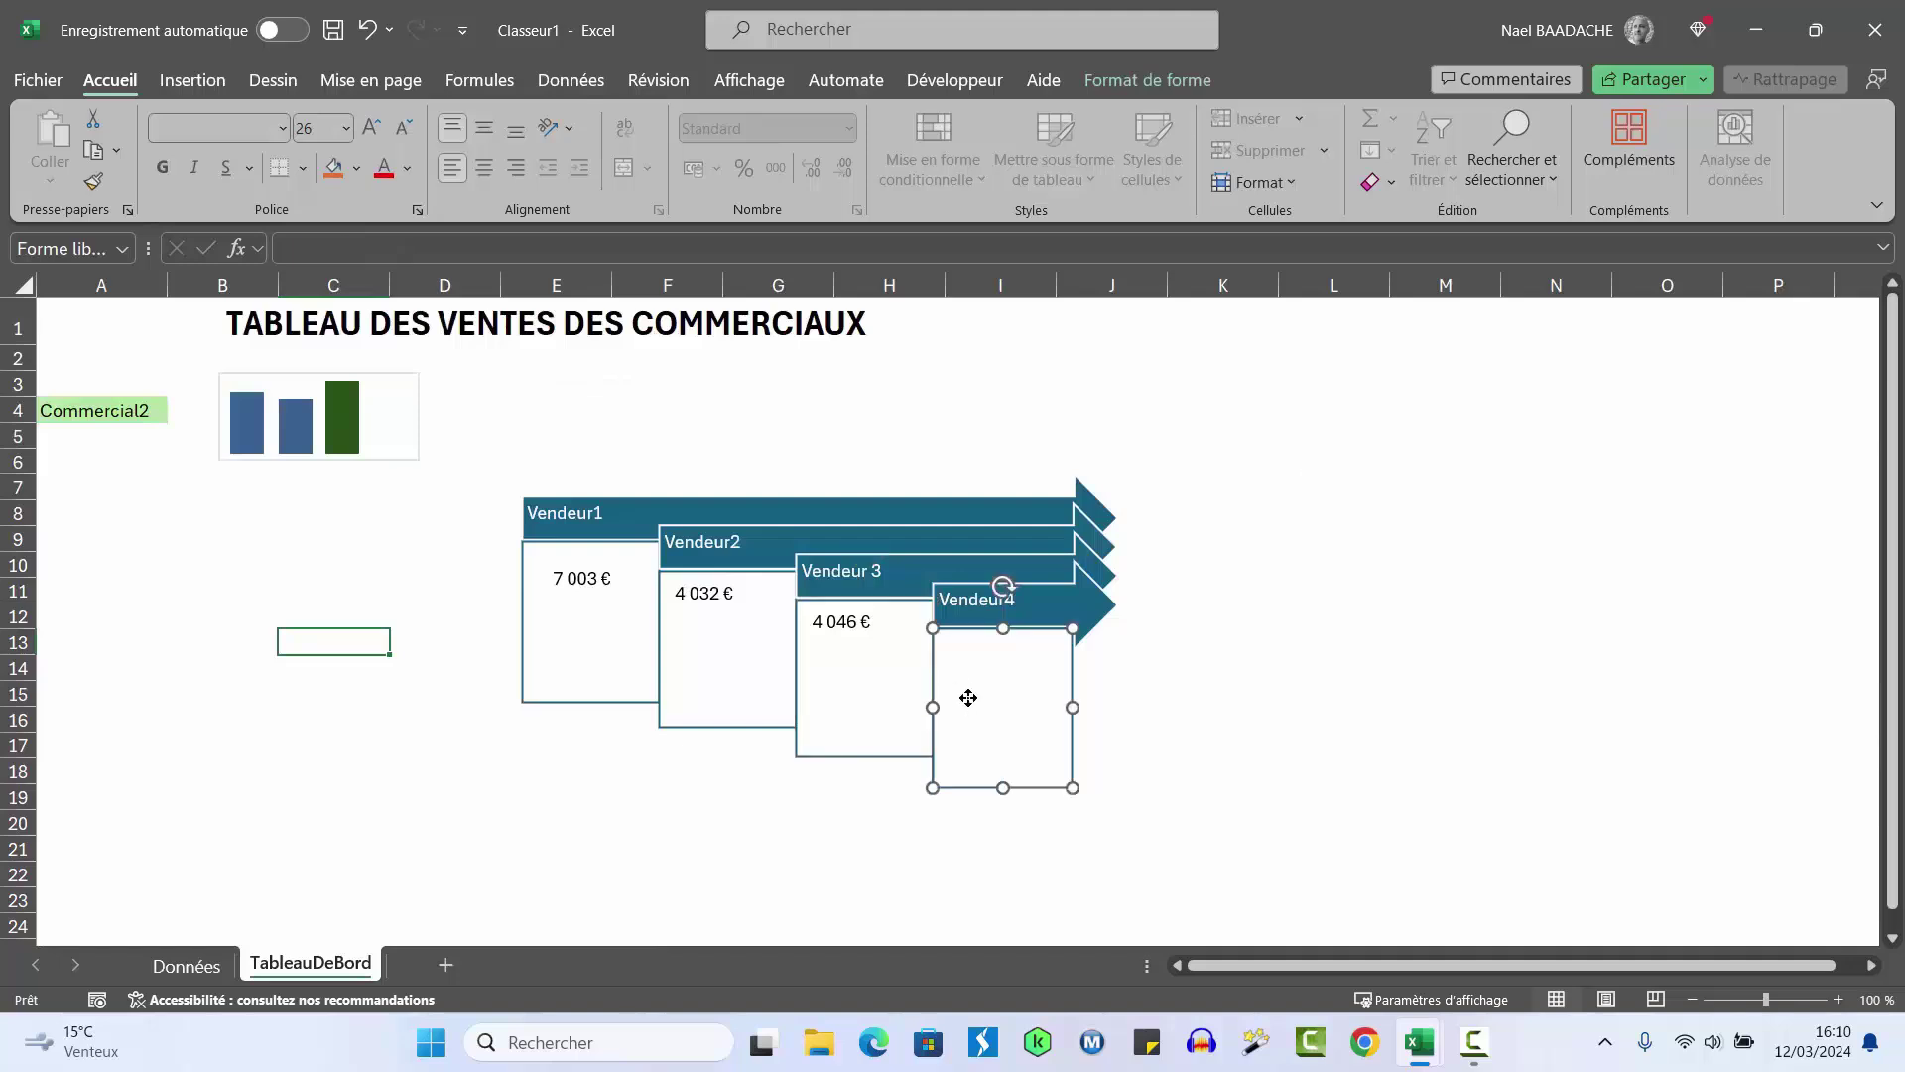
click(323, 239)
text(=Données!)
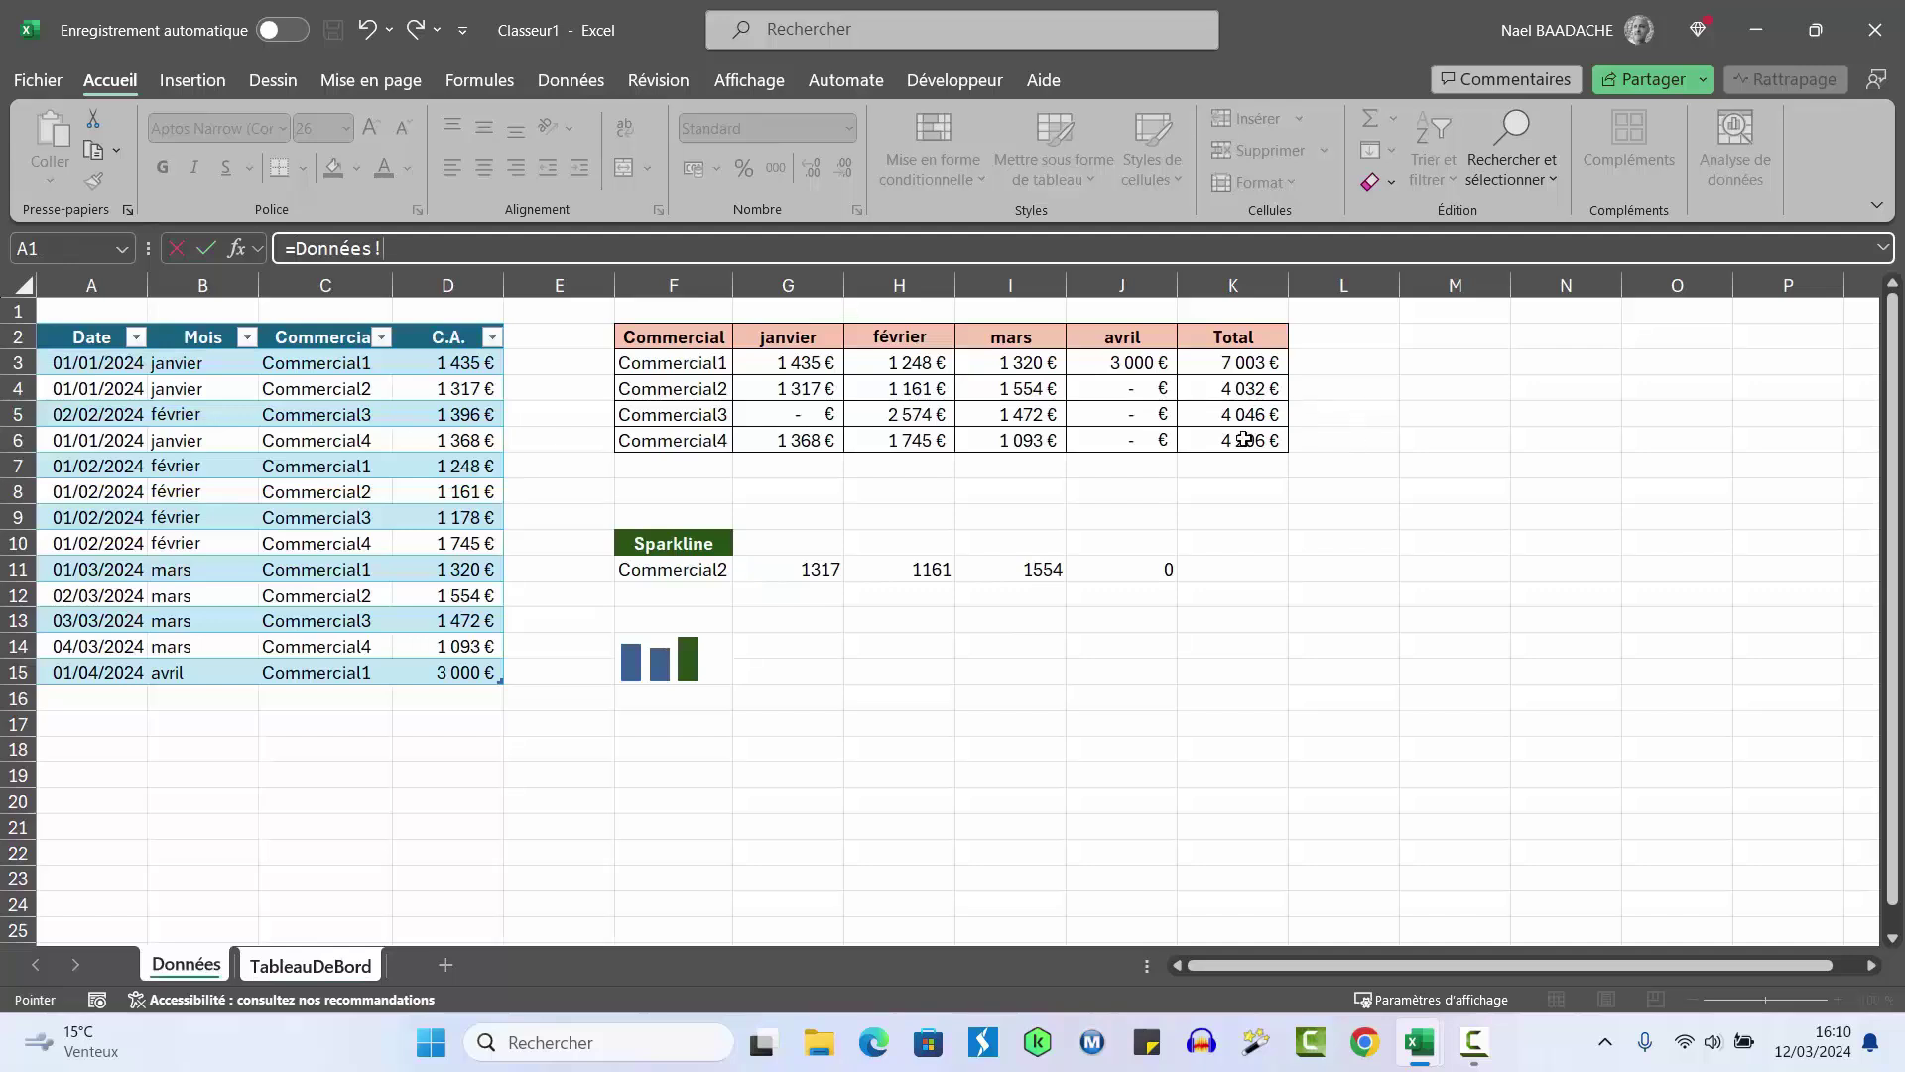
click(1245, 437)
Confirm the Vendeur4 link, then make the Vendeur1 total bold, middle-aligned, size 14
key(Return)
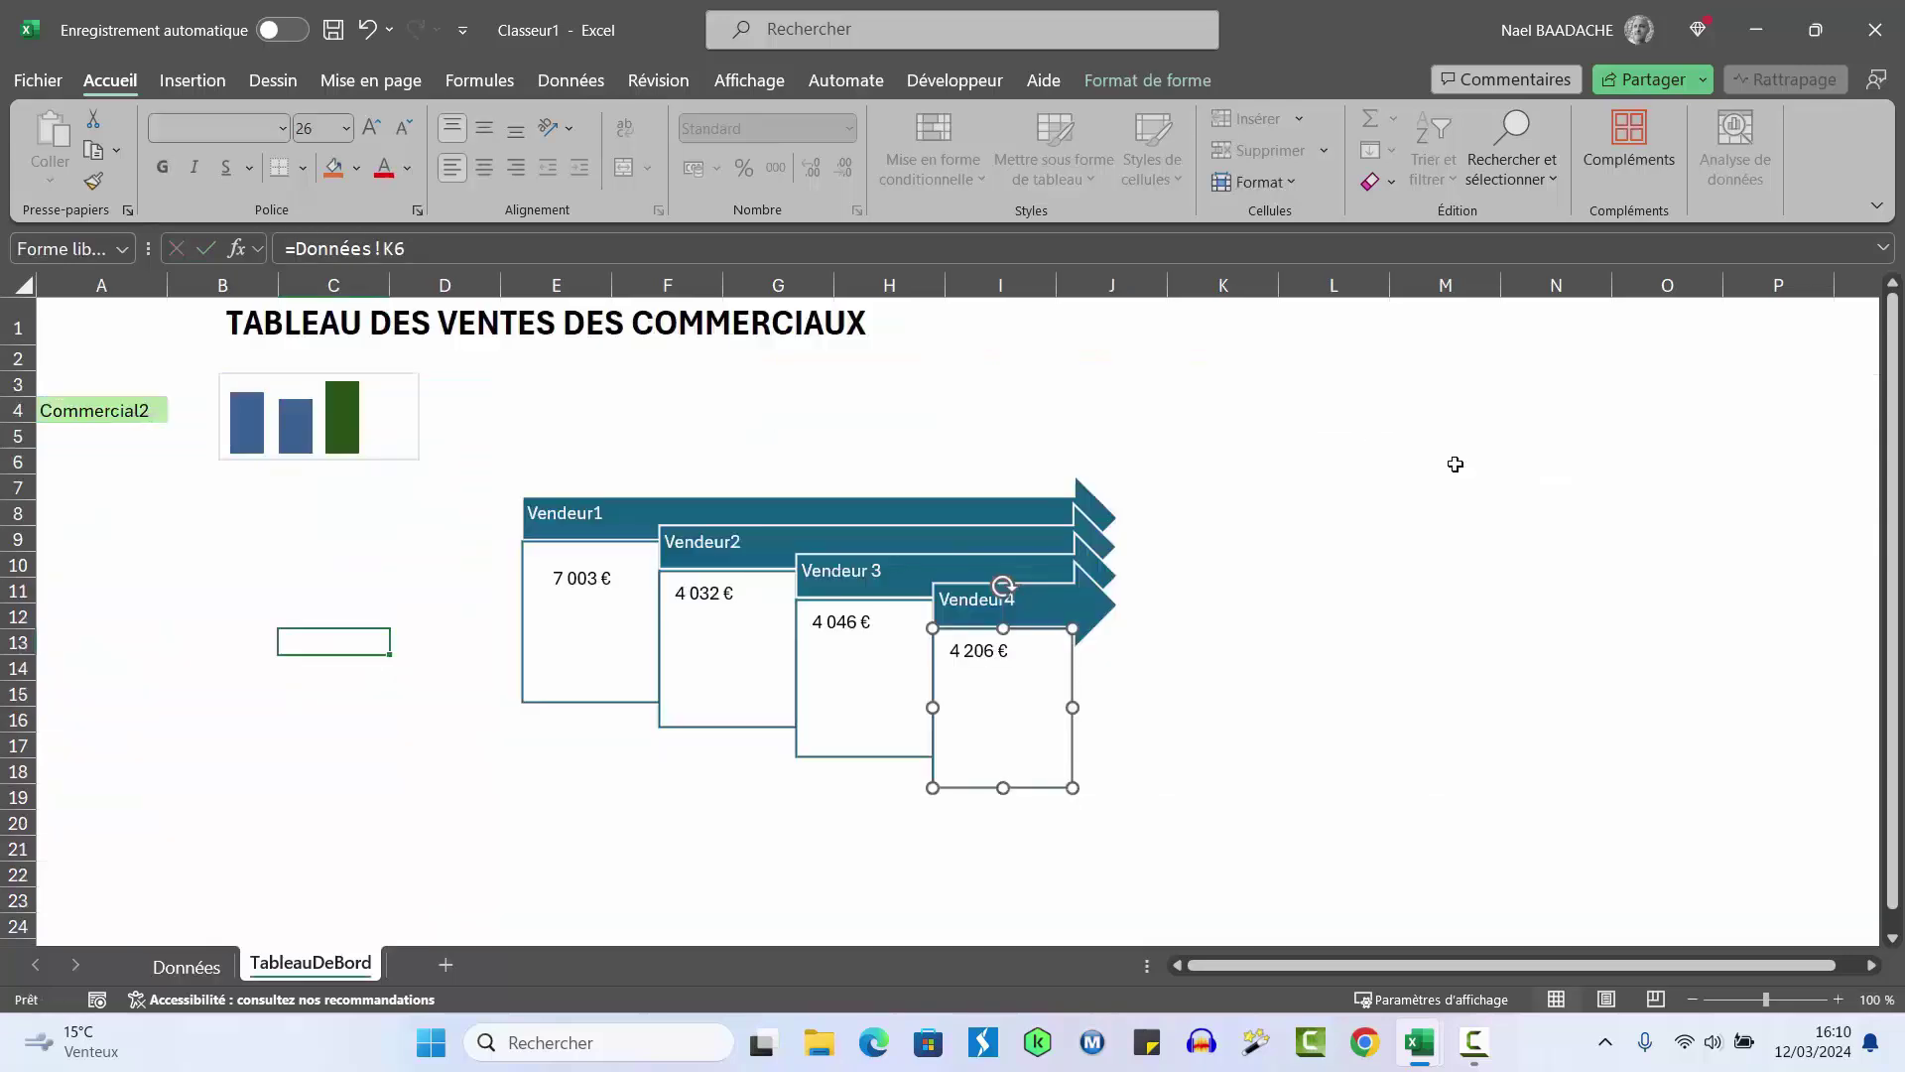
click(600, 588)
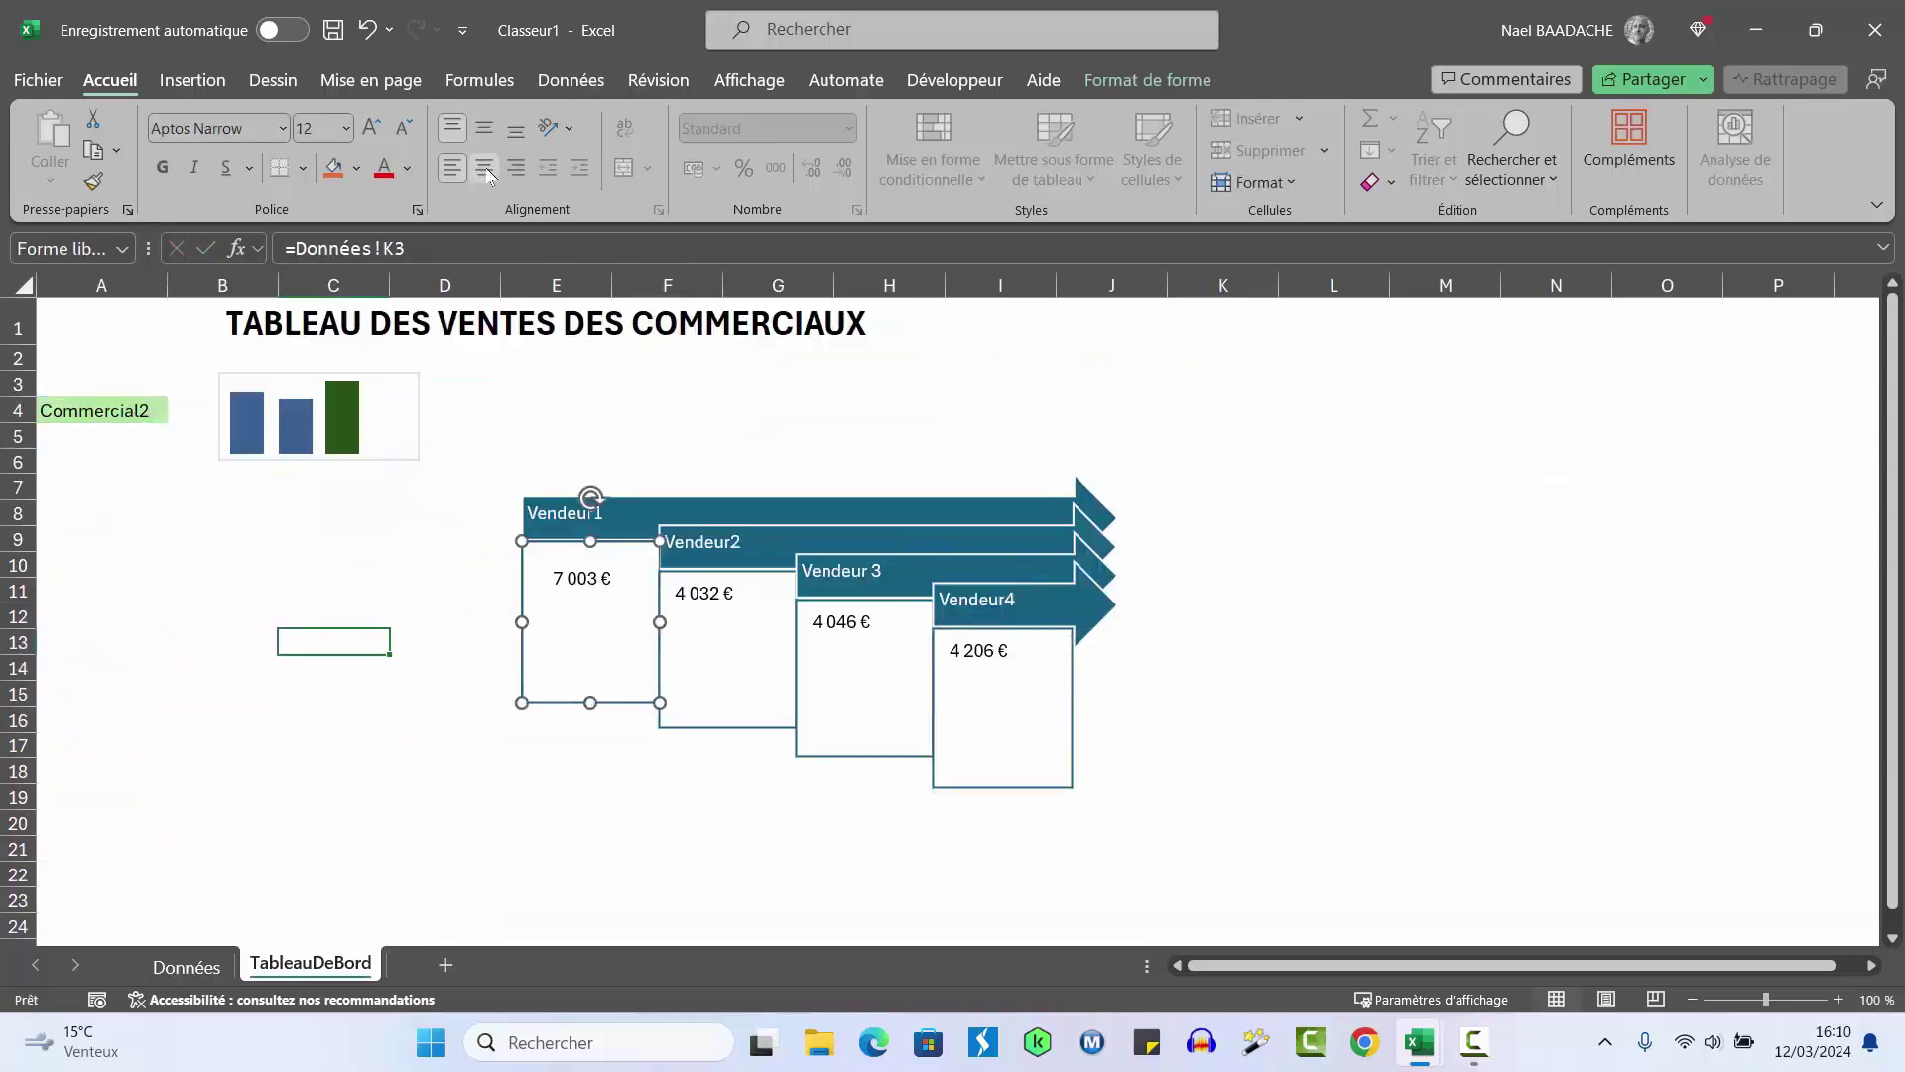
click(485, 128)
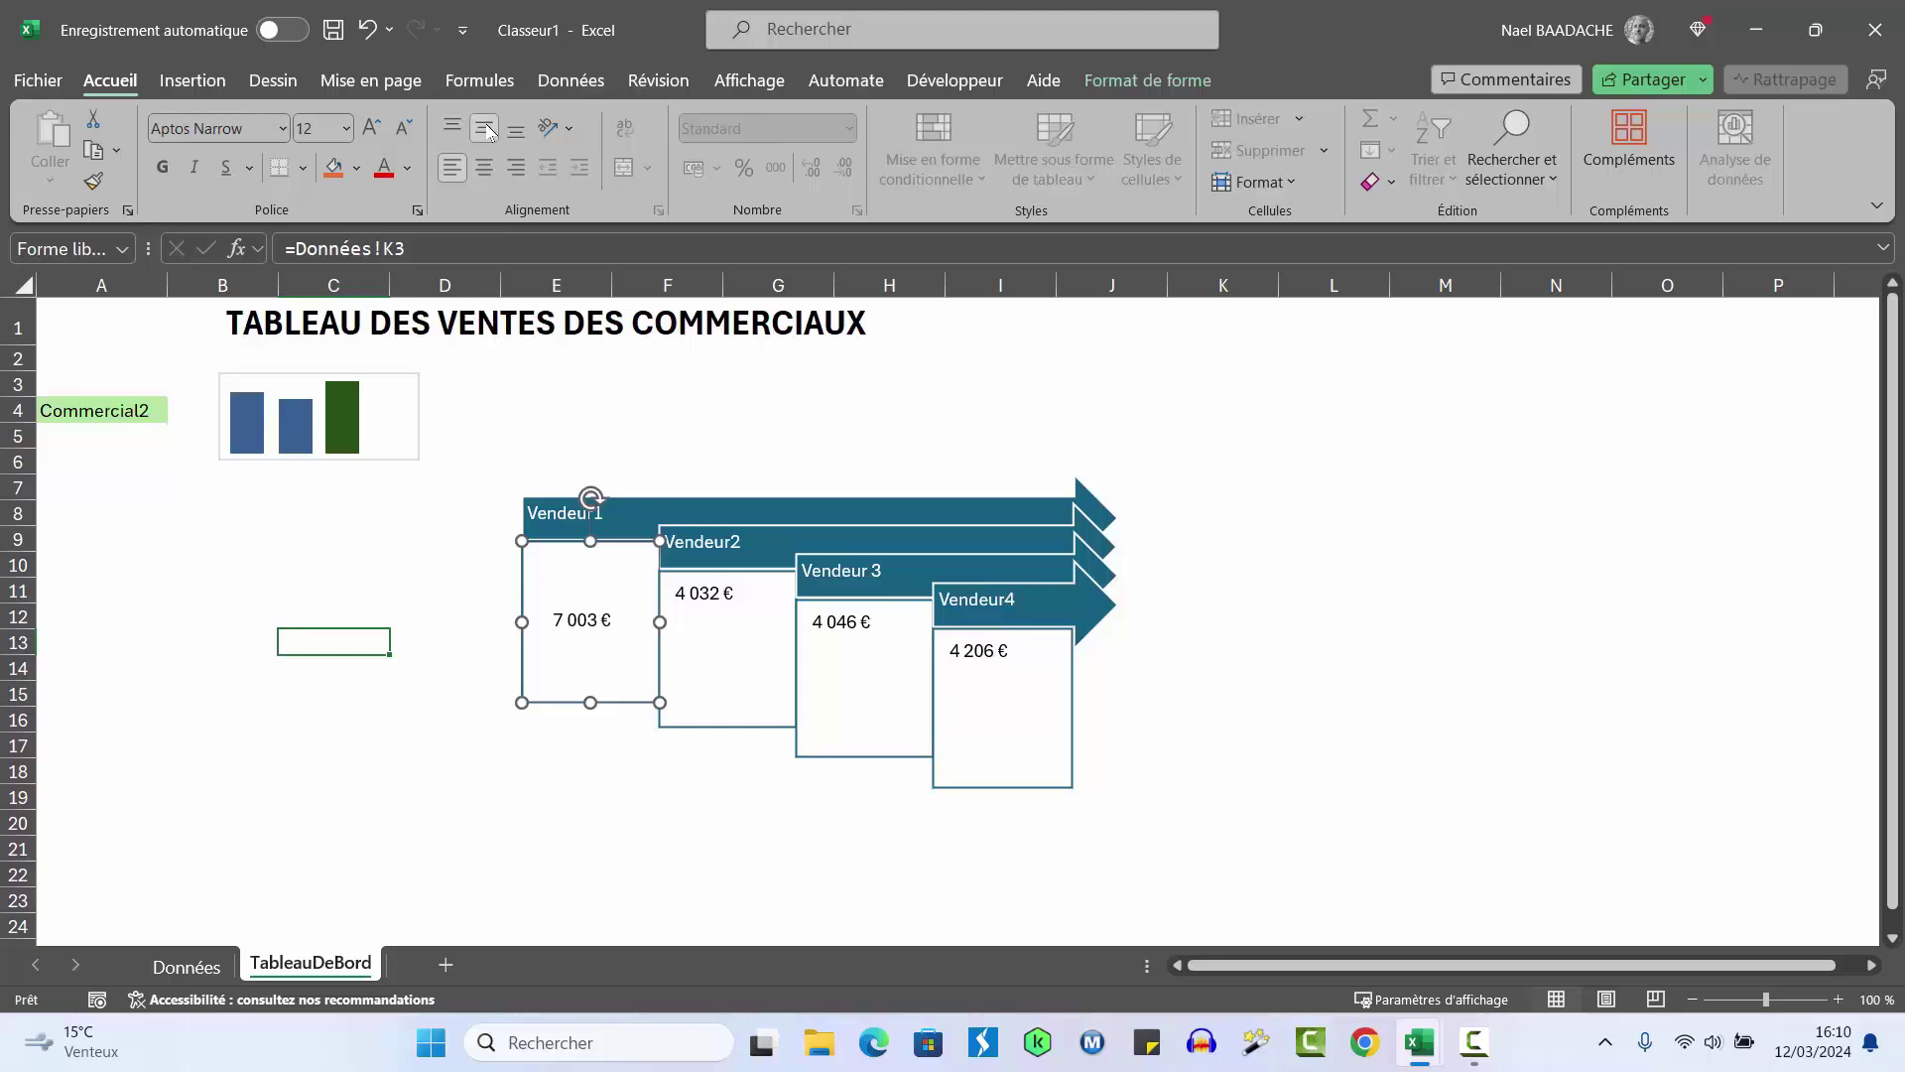
click(163, 166)
click(372, 129)
click(372, 129)
click(372, 129)
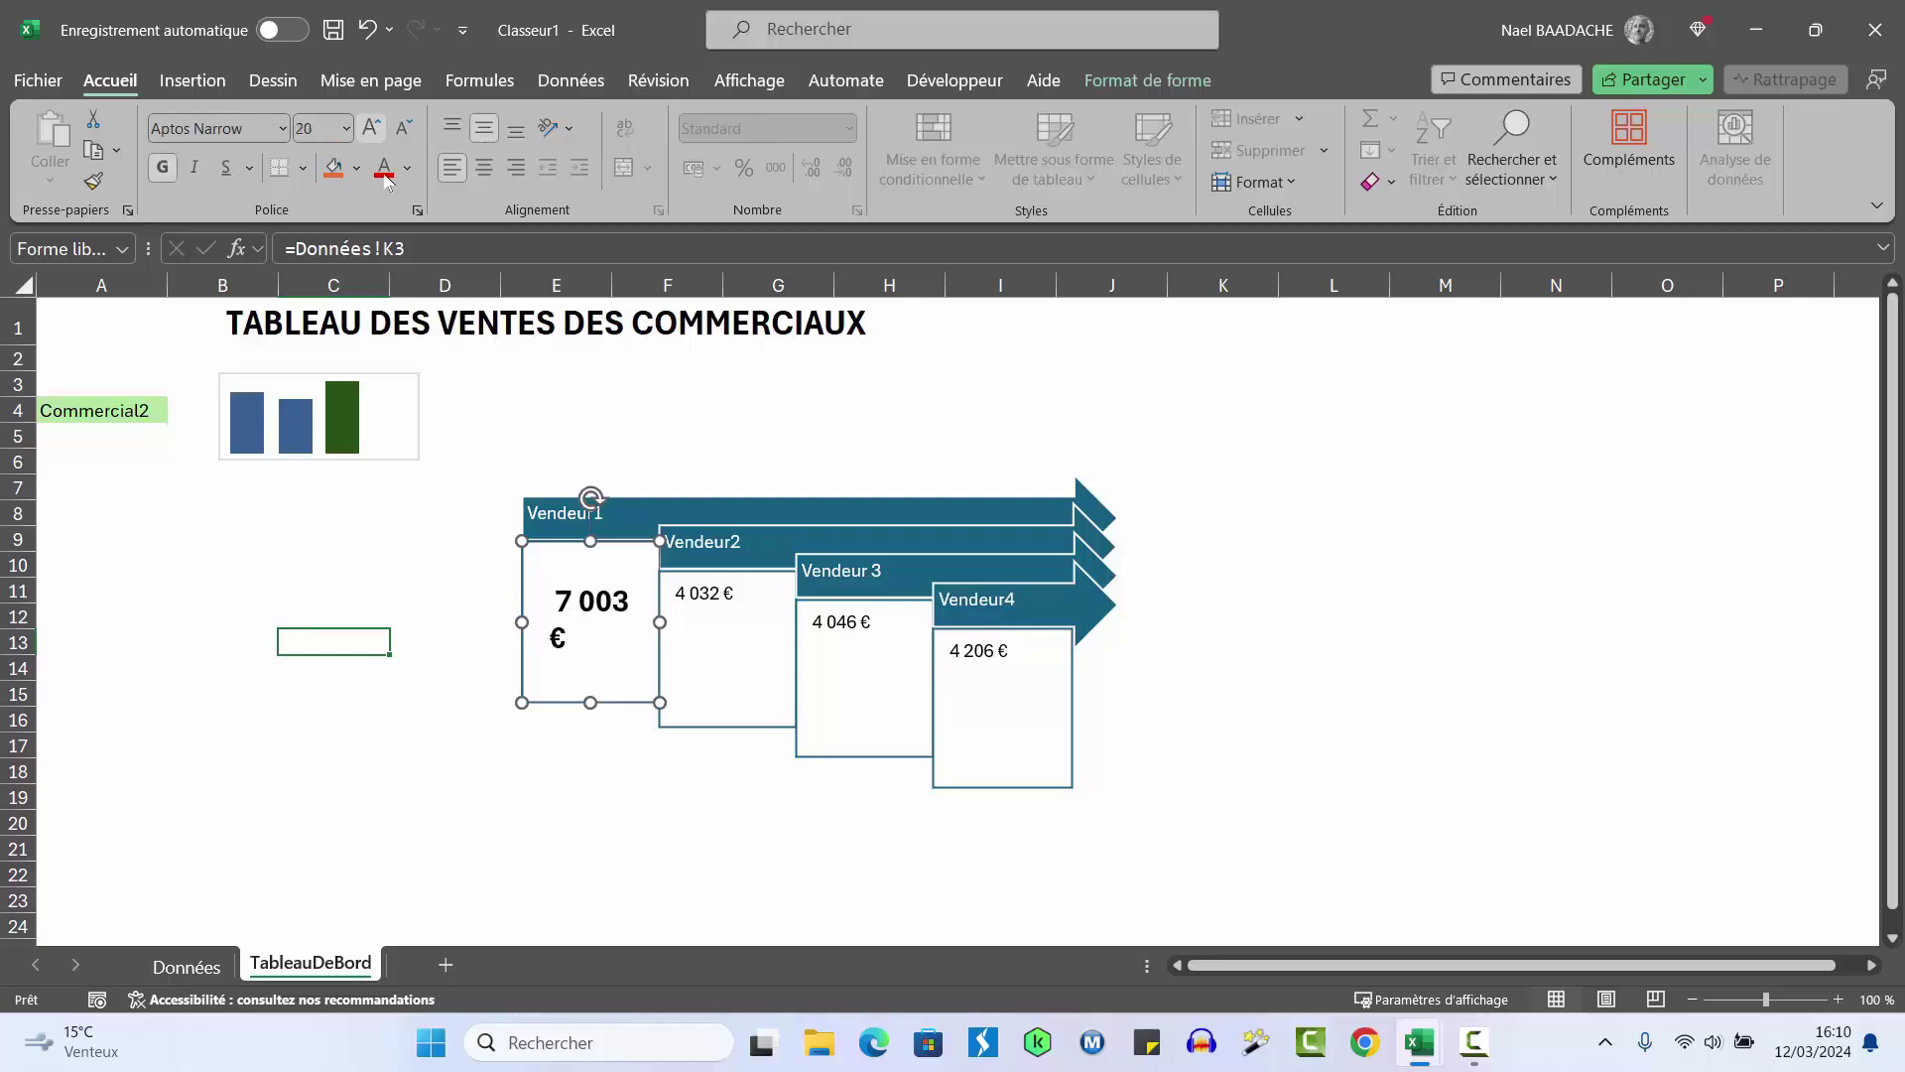
click(411, 131)
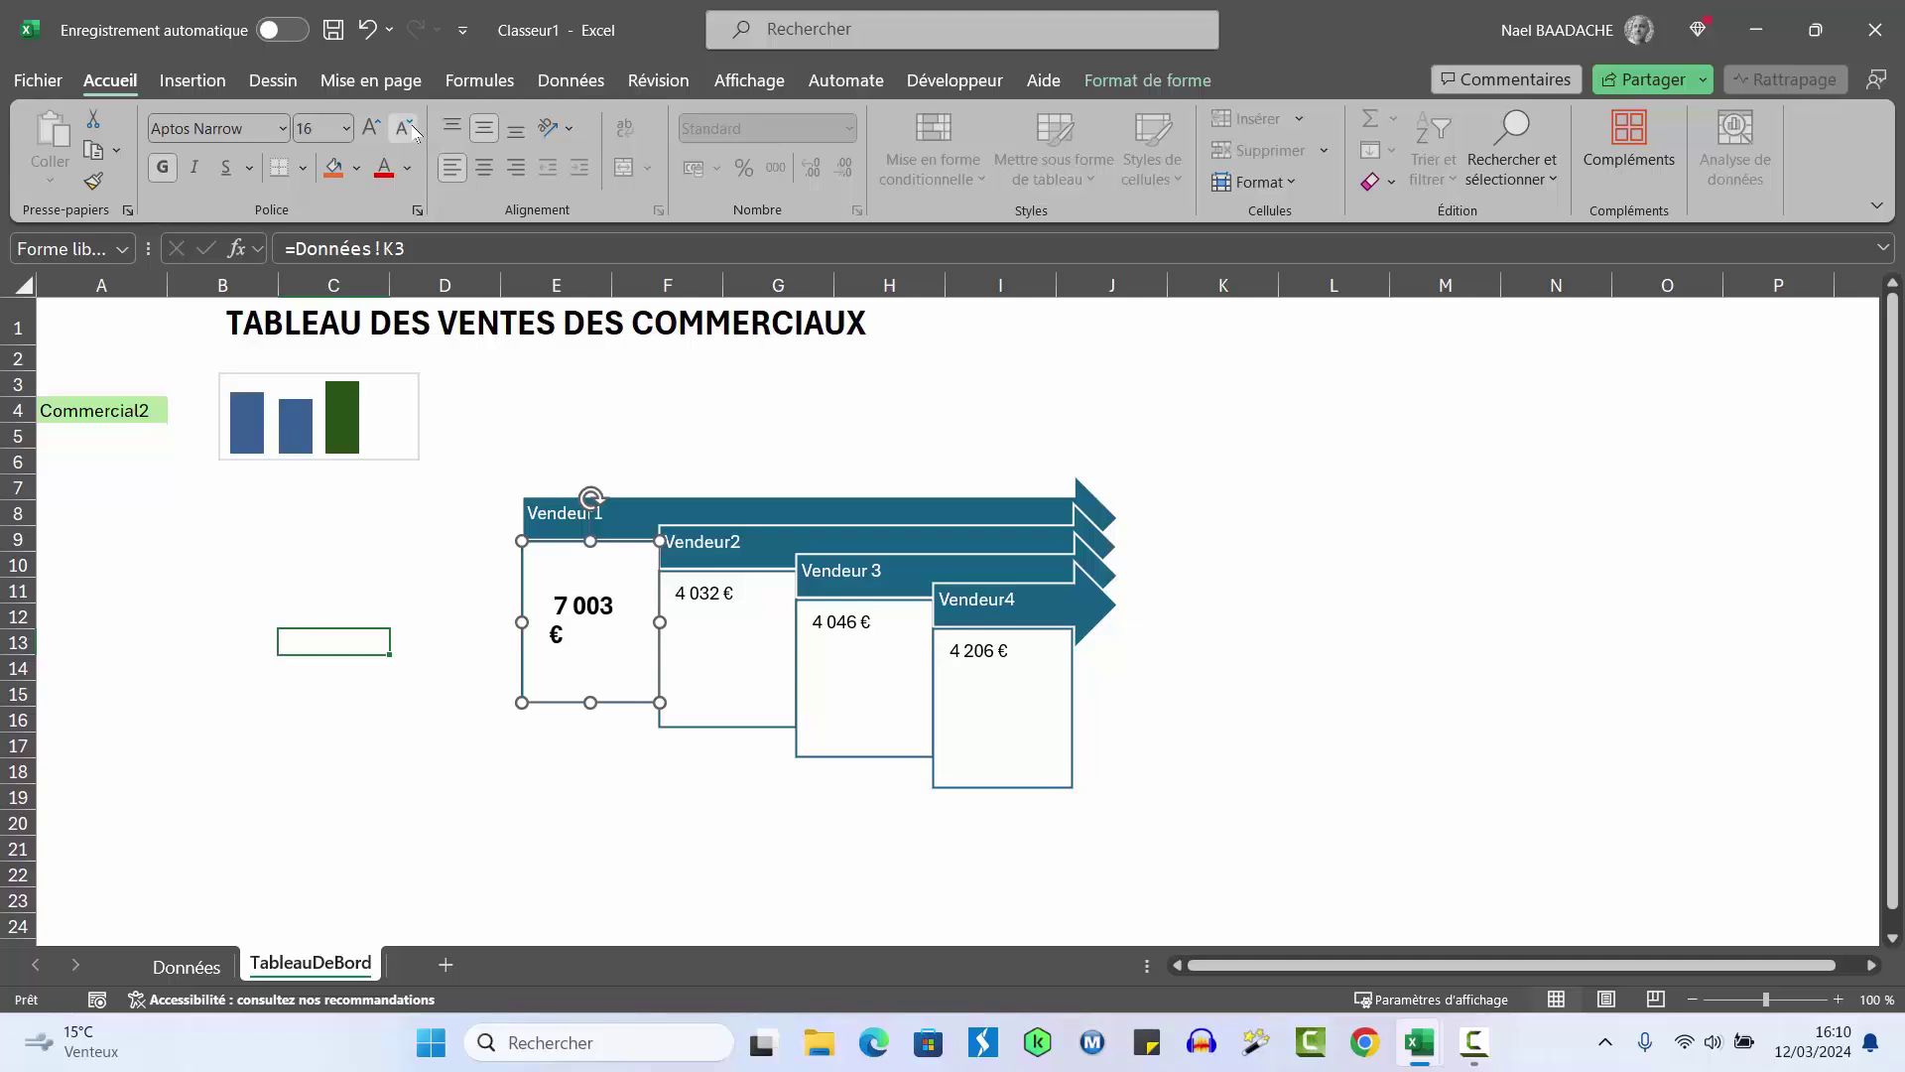
click(410, 131)
Copy the Vendeur1 box formatting onto the Vendeur2, Vendeur 3 and Vendeur4 boxes
double_click(92, 183)
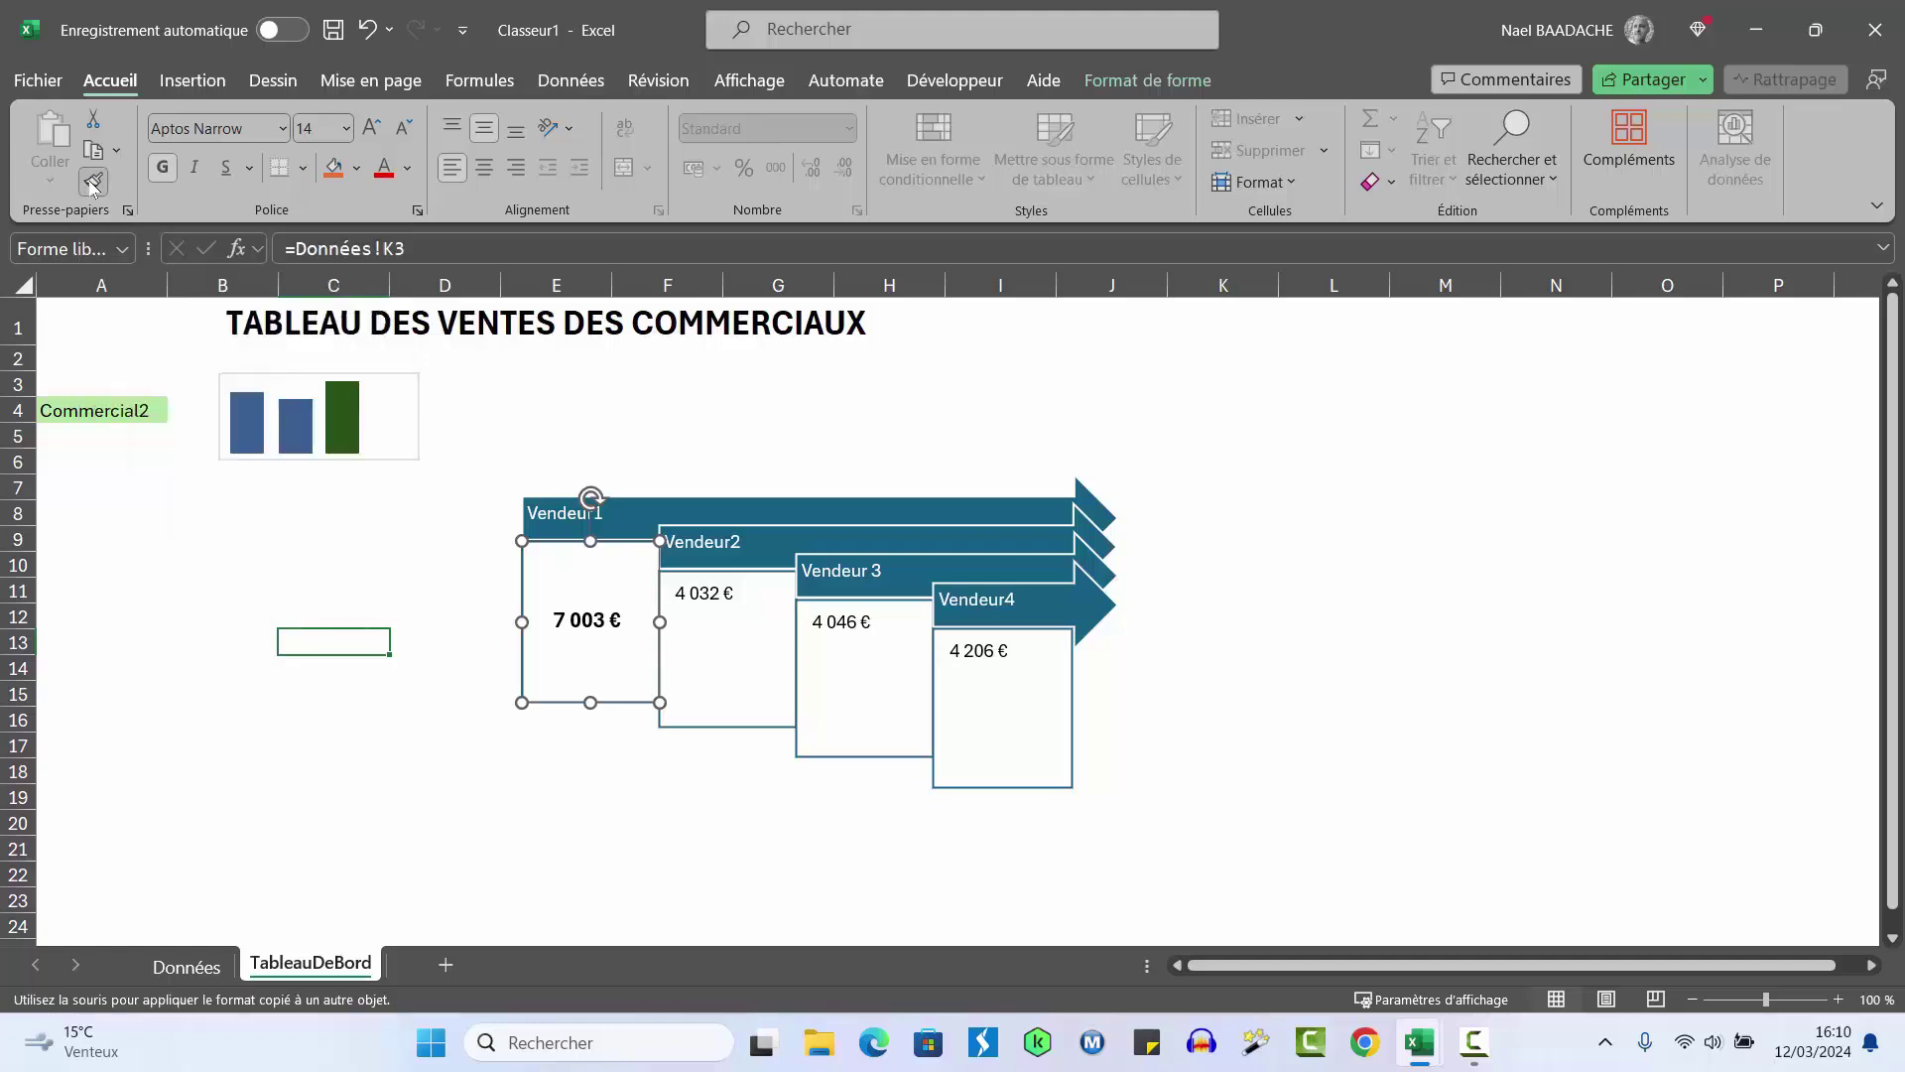
click(715, 635)
click(839, 660)
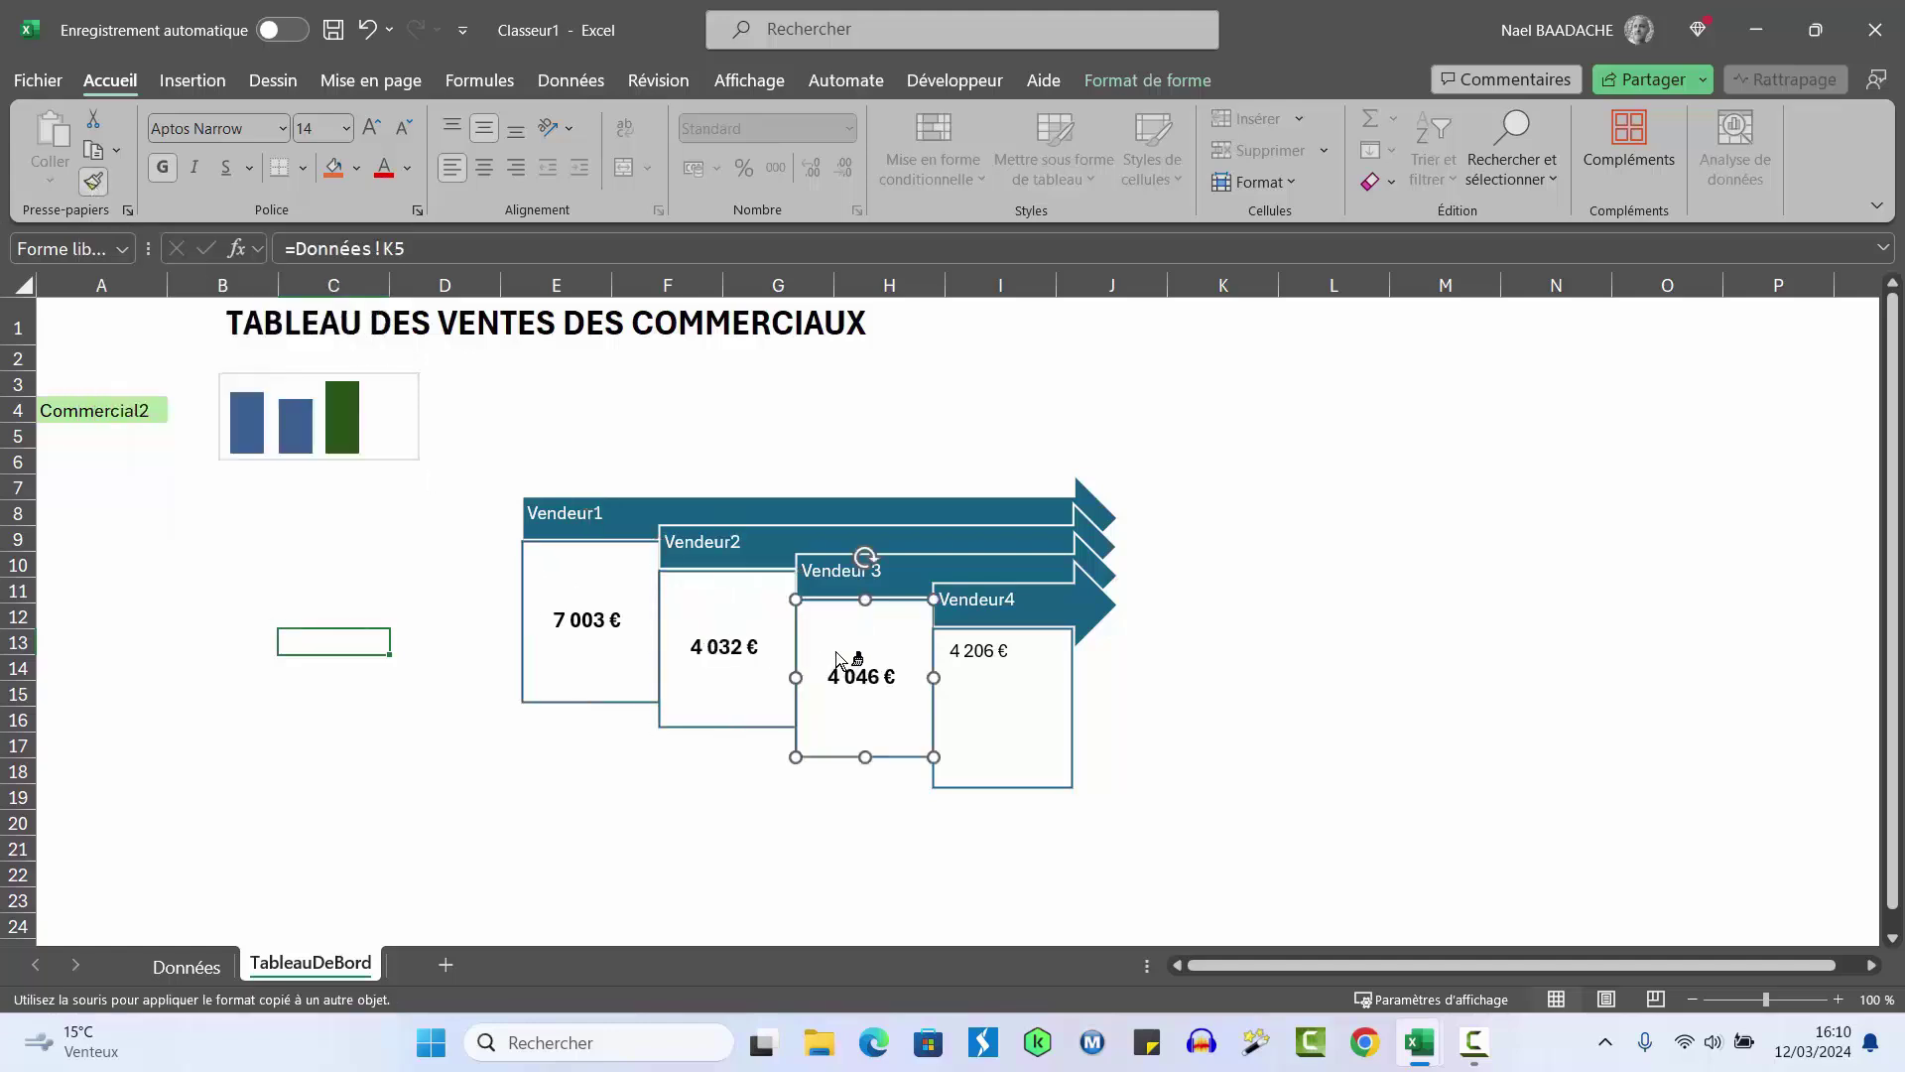
click(982, 711)
key(Escape)
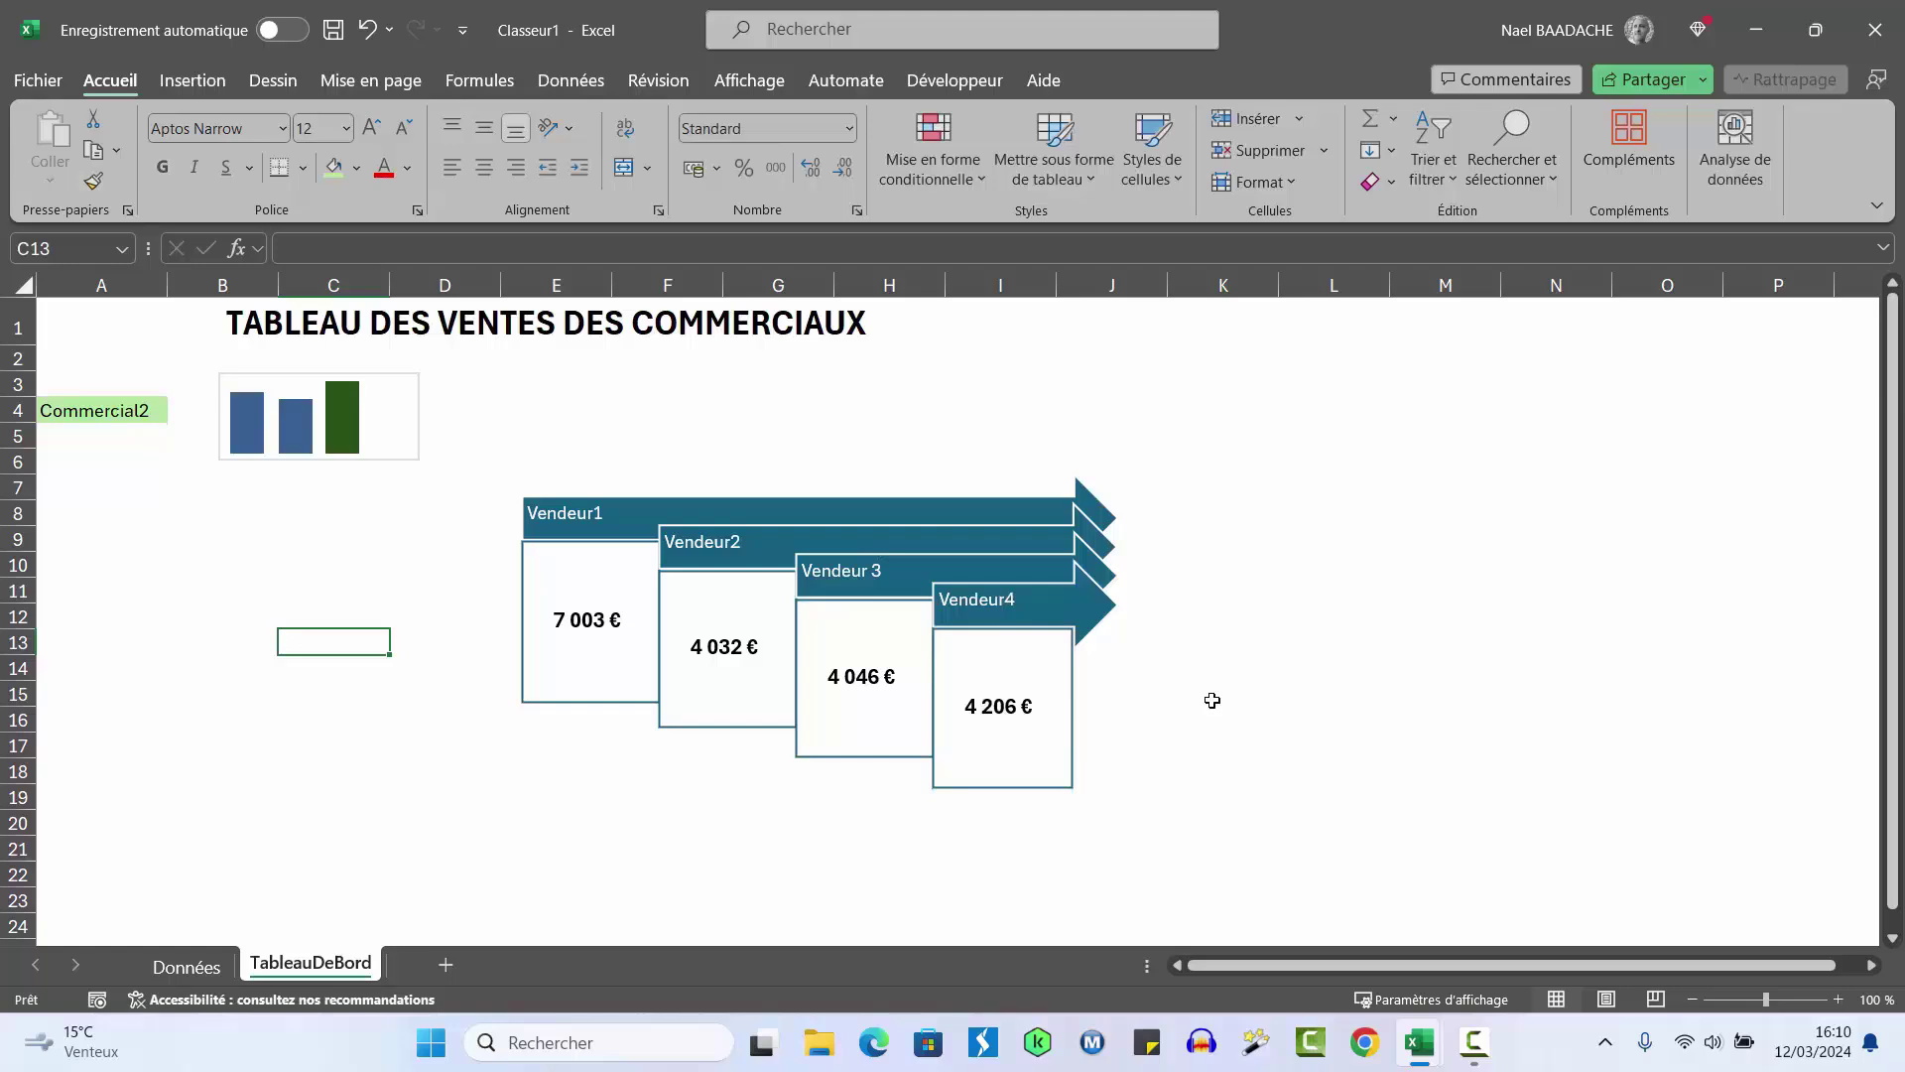
Give the Vendeur1 arrow an orange fill
key(F10)
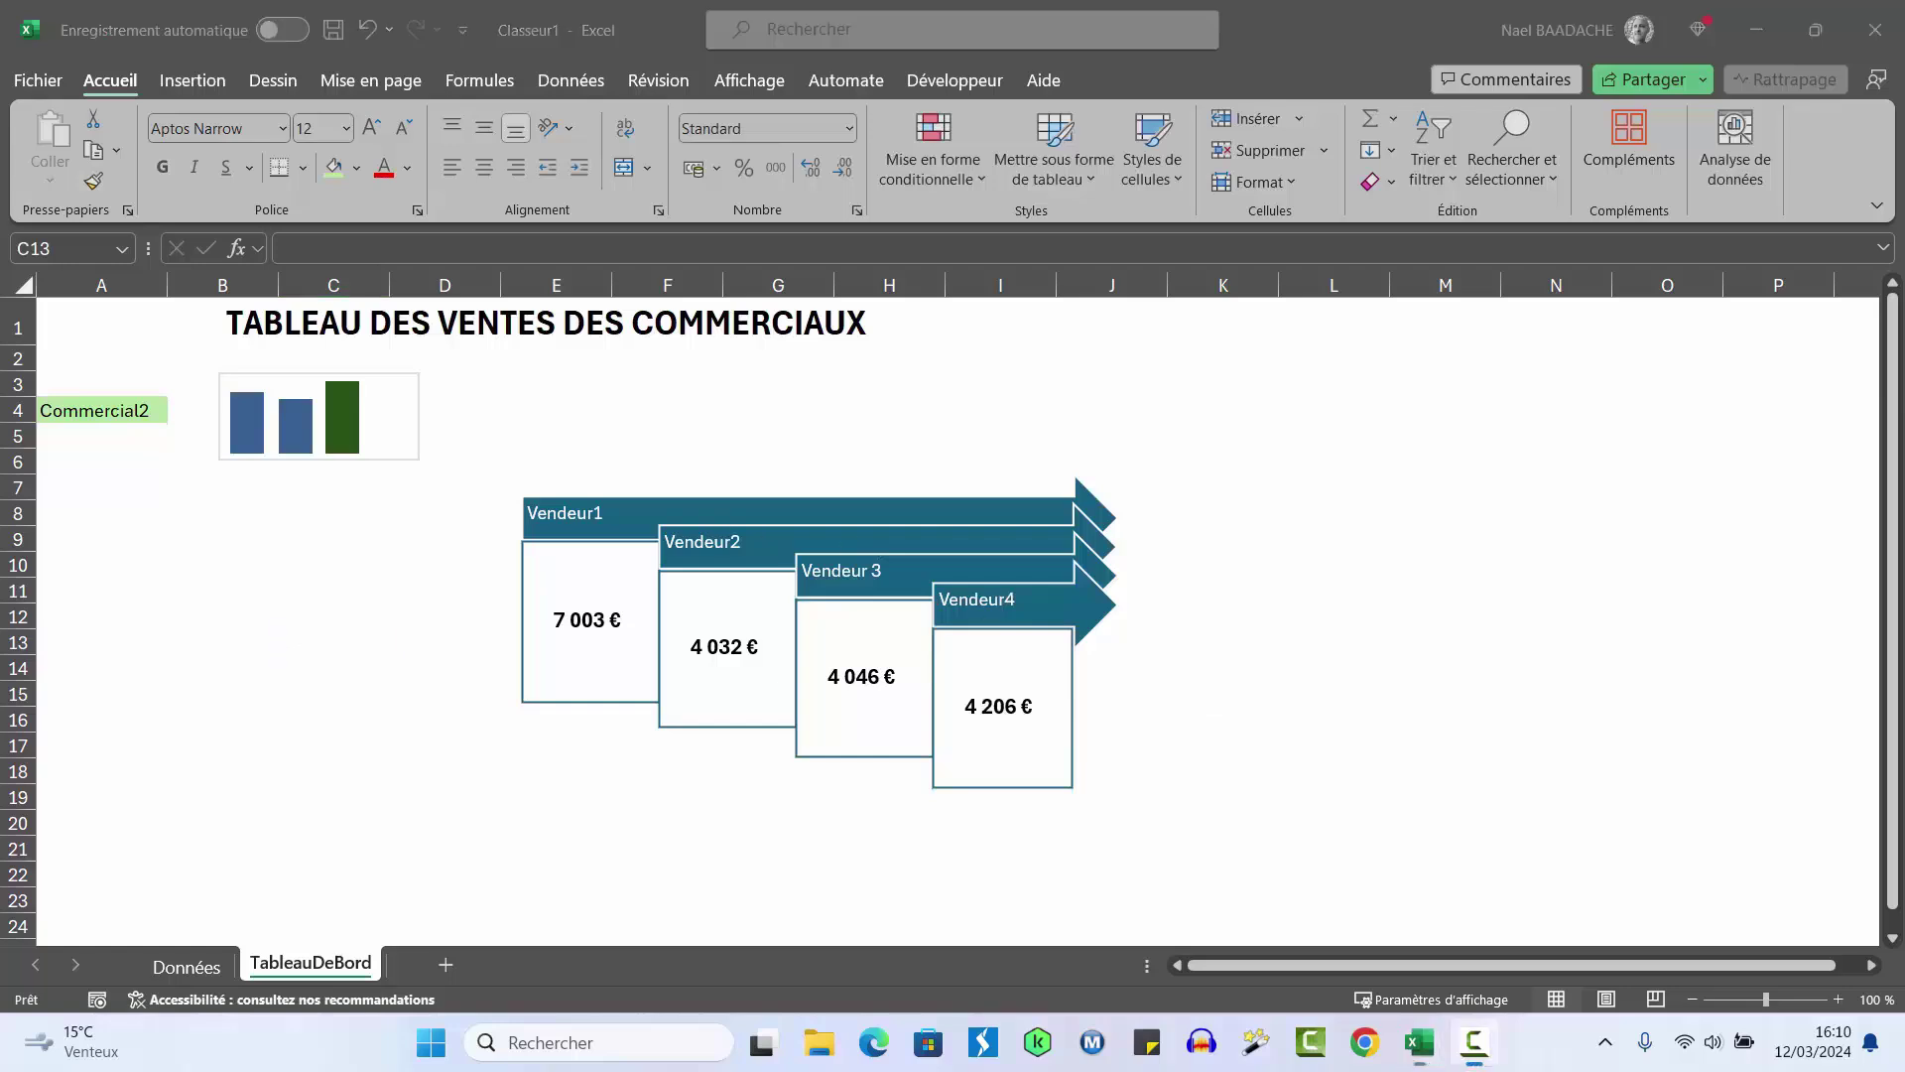
click(444, 538)
click(595, 512)
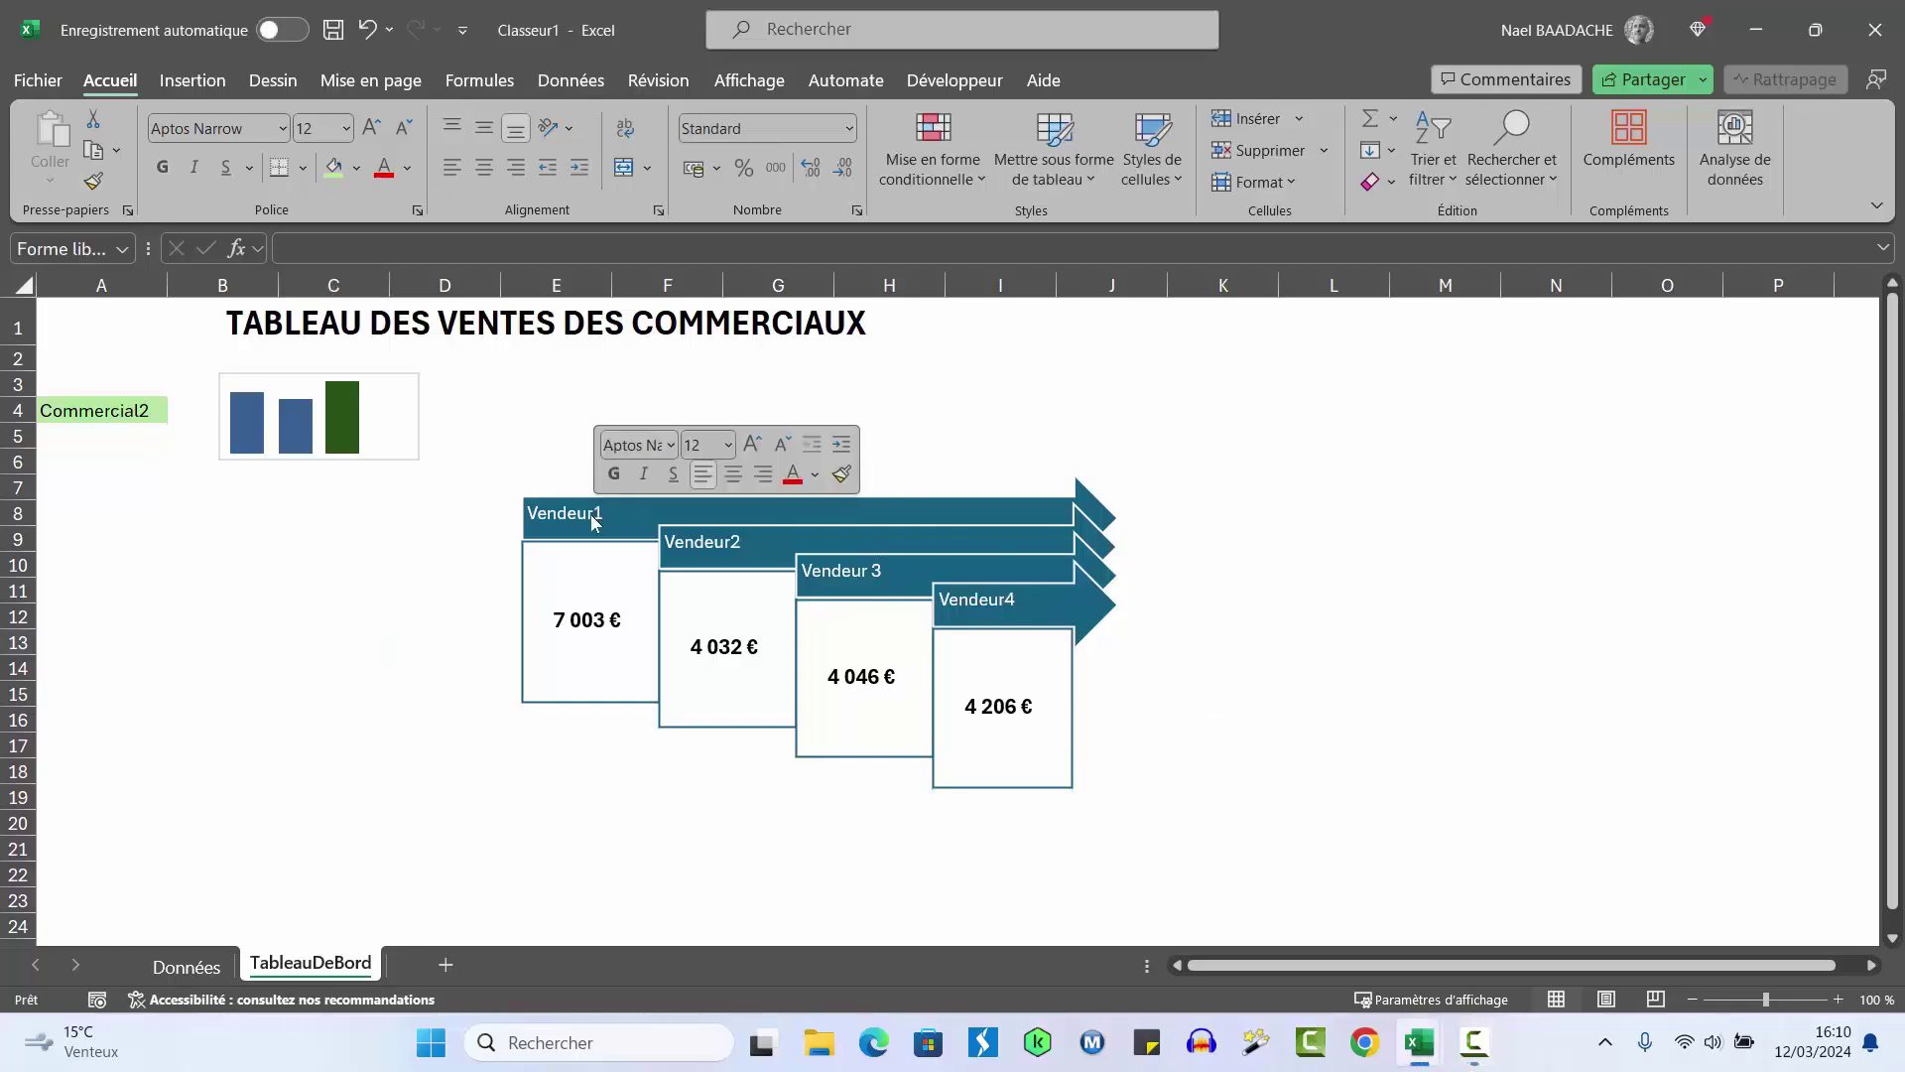
click(429, 536)
click(566, 539)
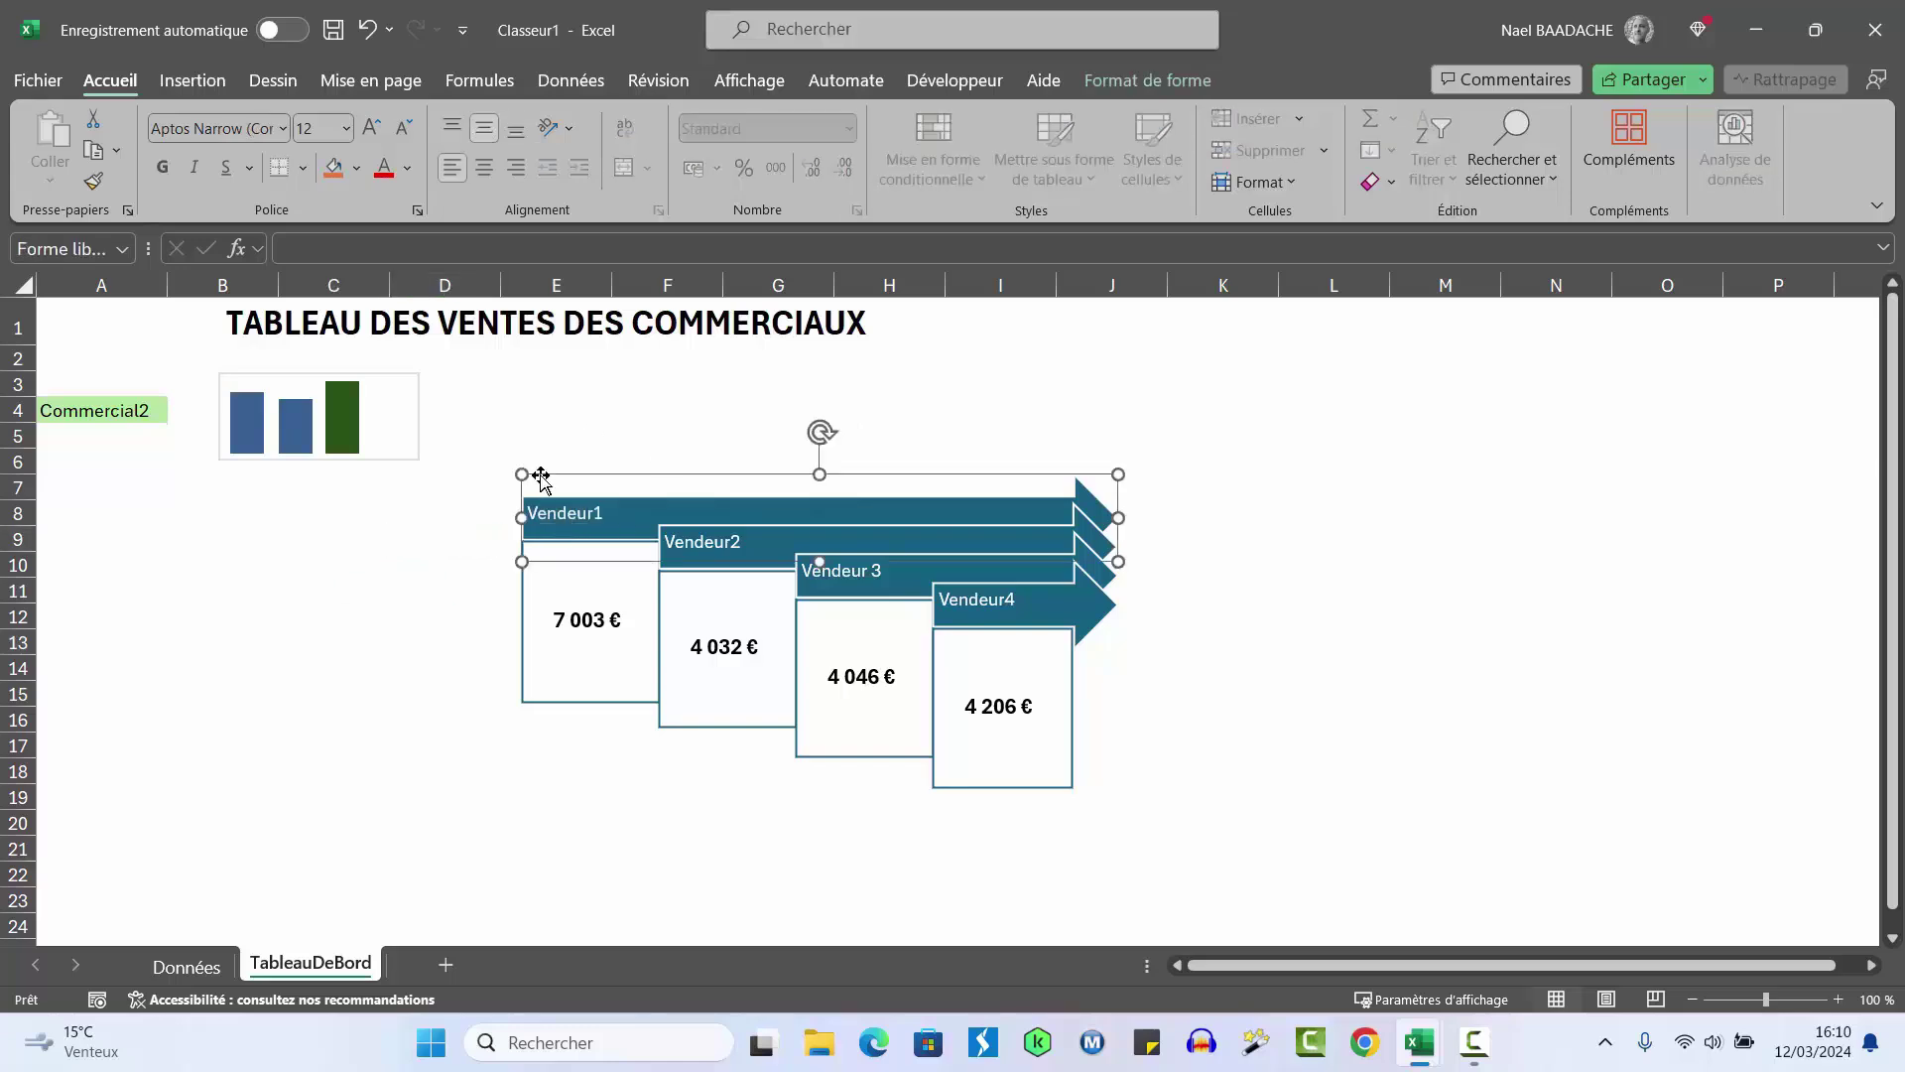
click(333, 169)
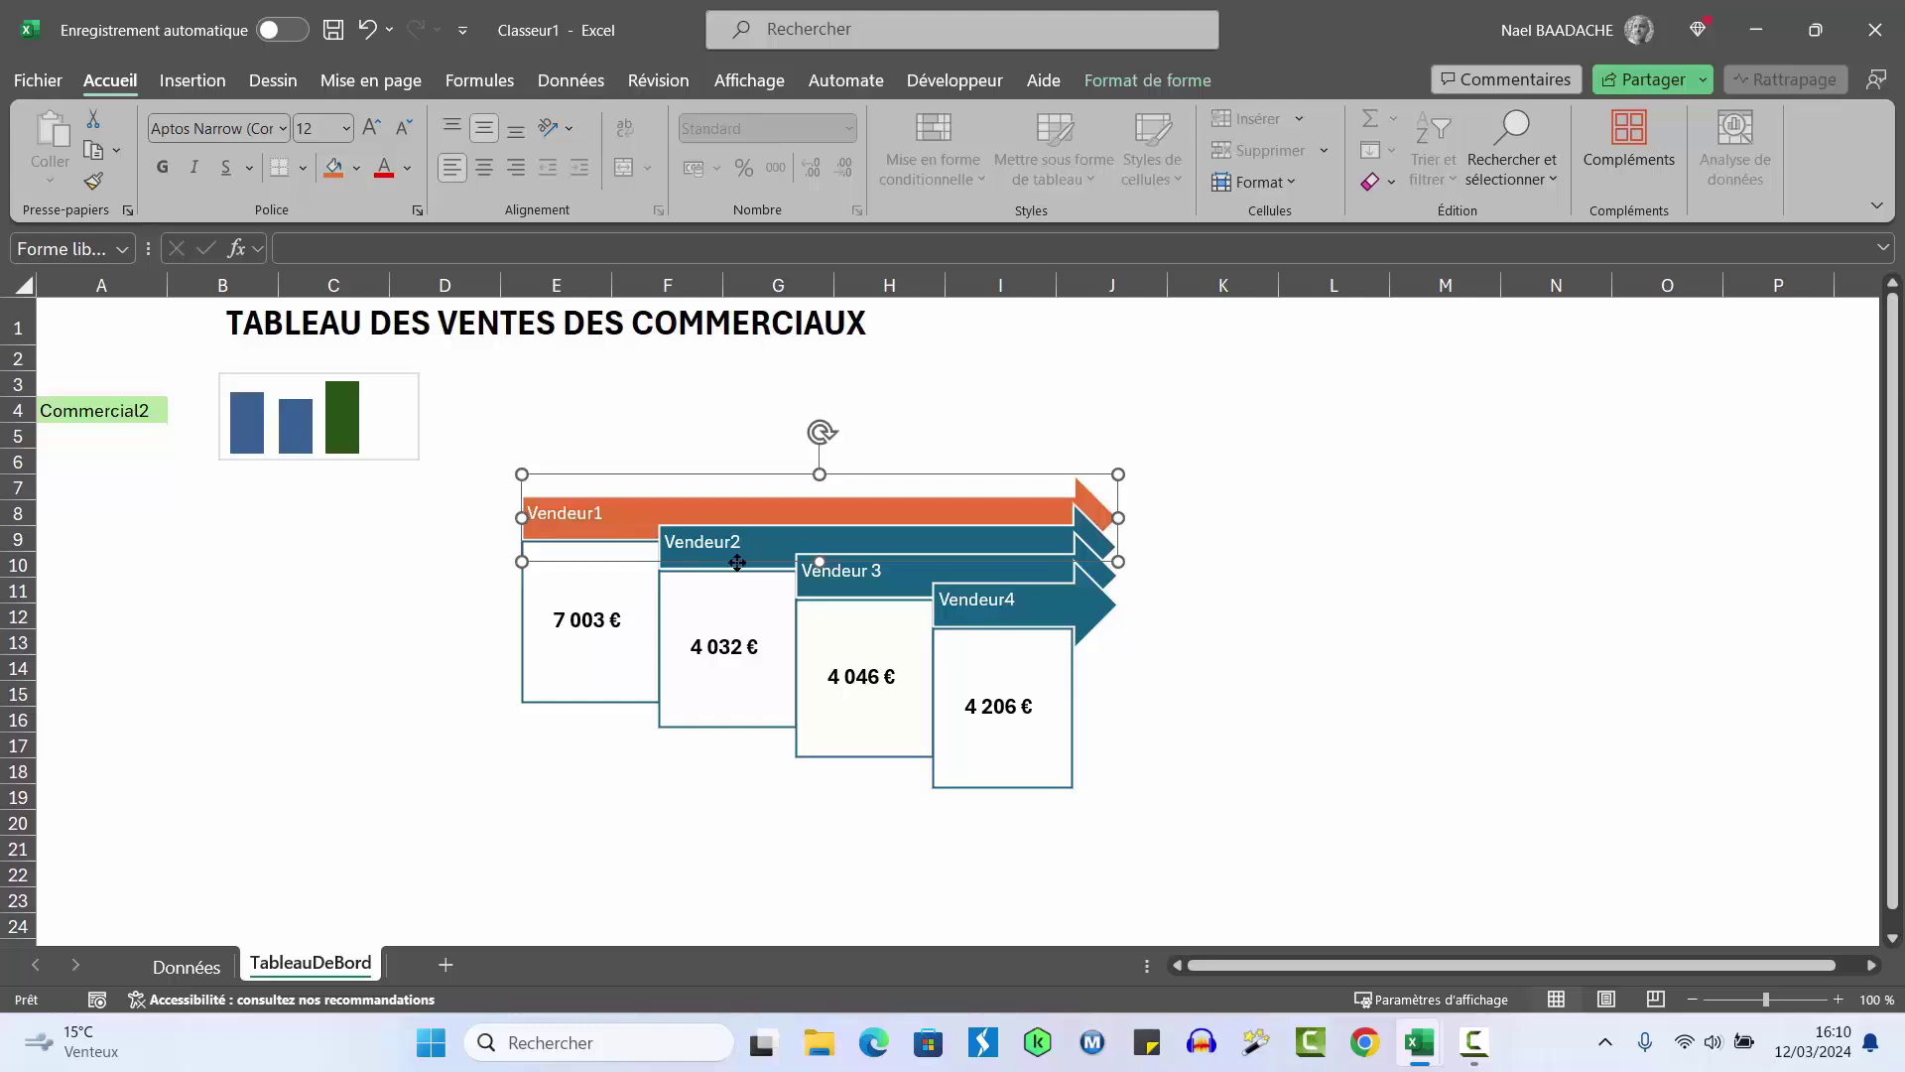
Fill the Vendeur2 arrow bright green and the Vendeur 3 arrow dark green
click(784, 546)
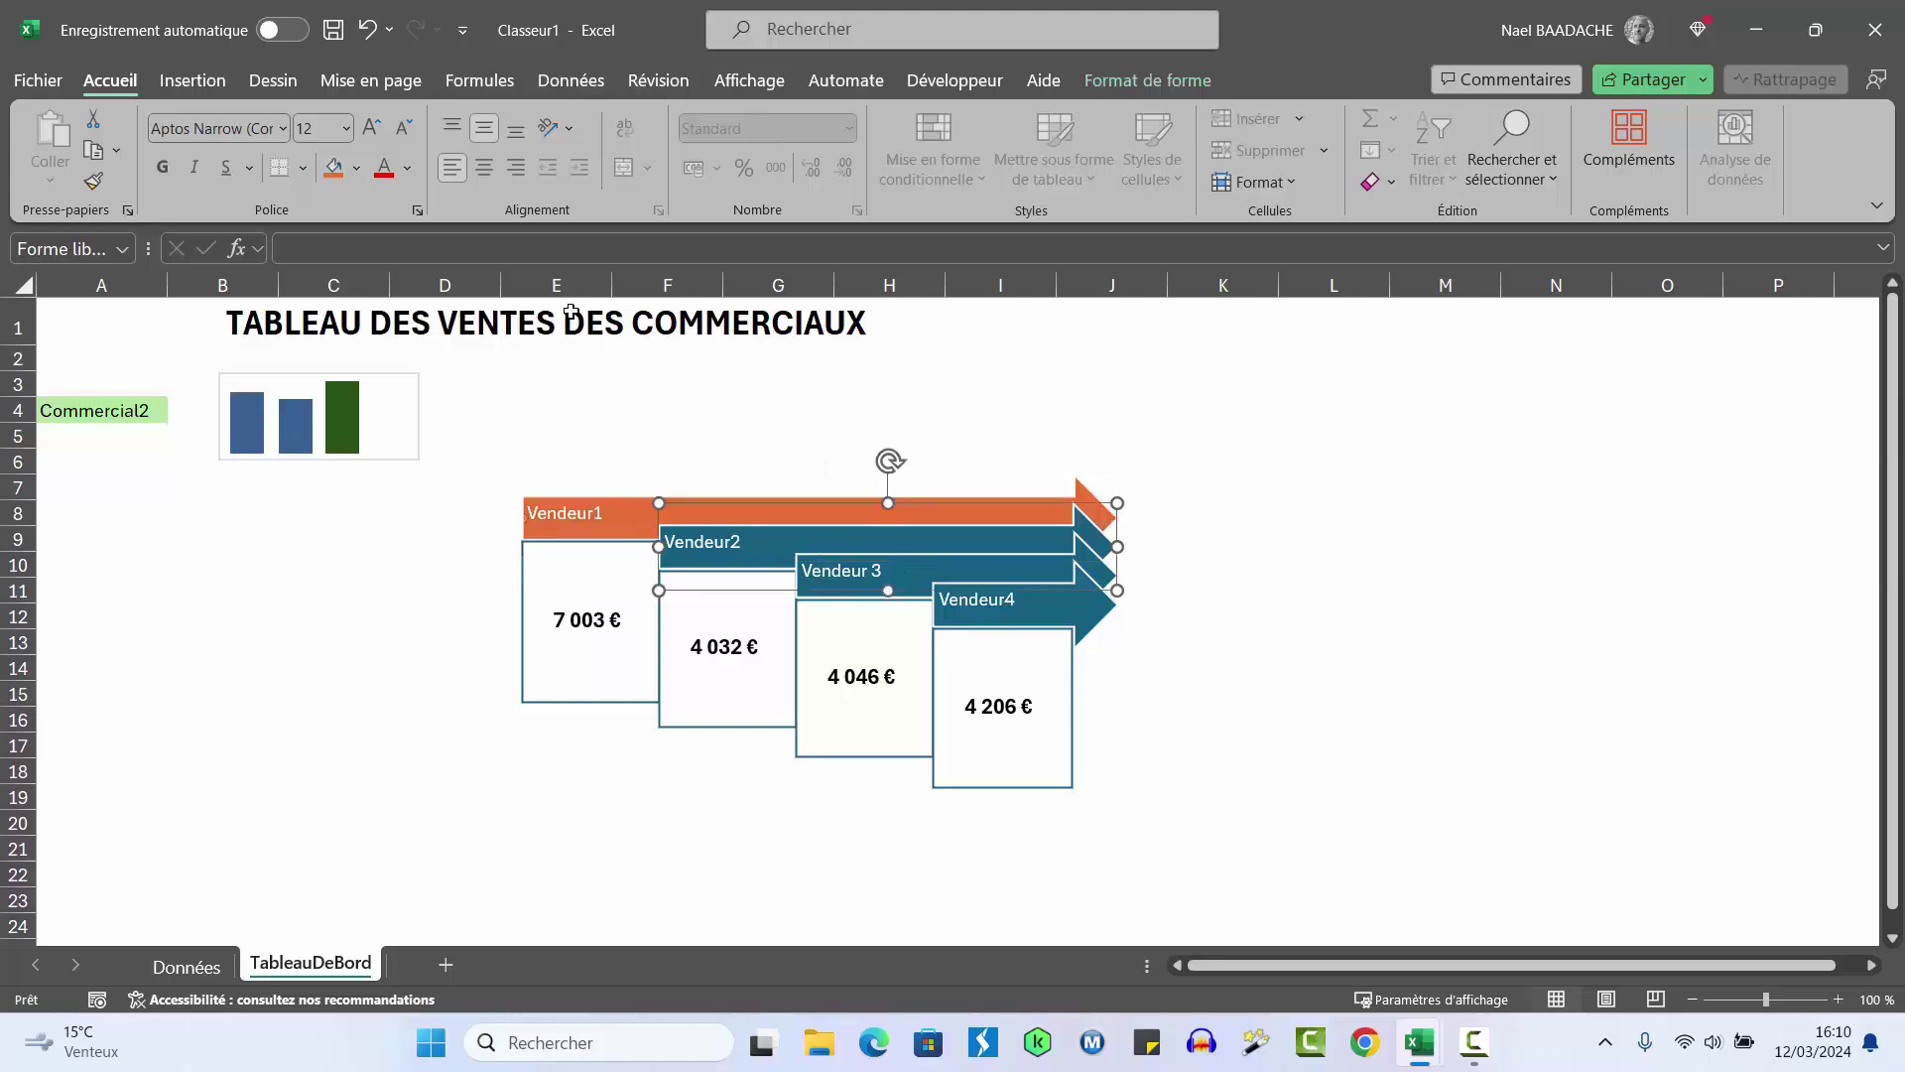
click(356, 168)
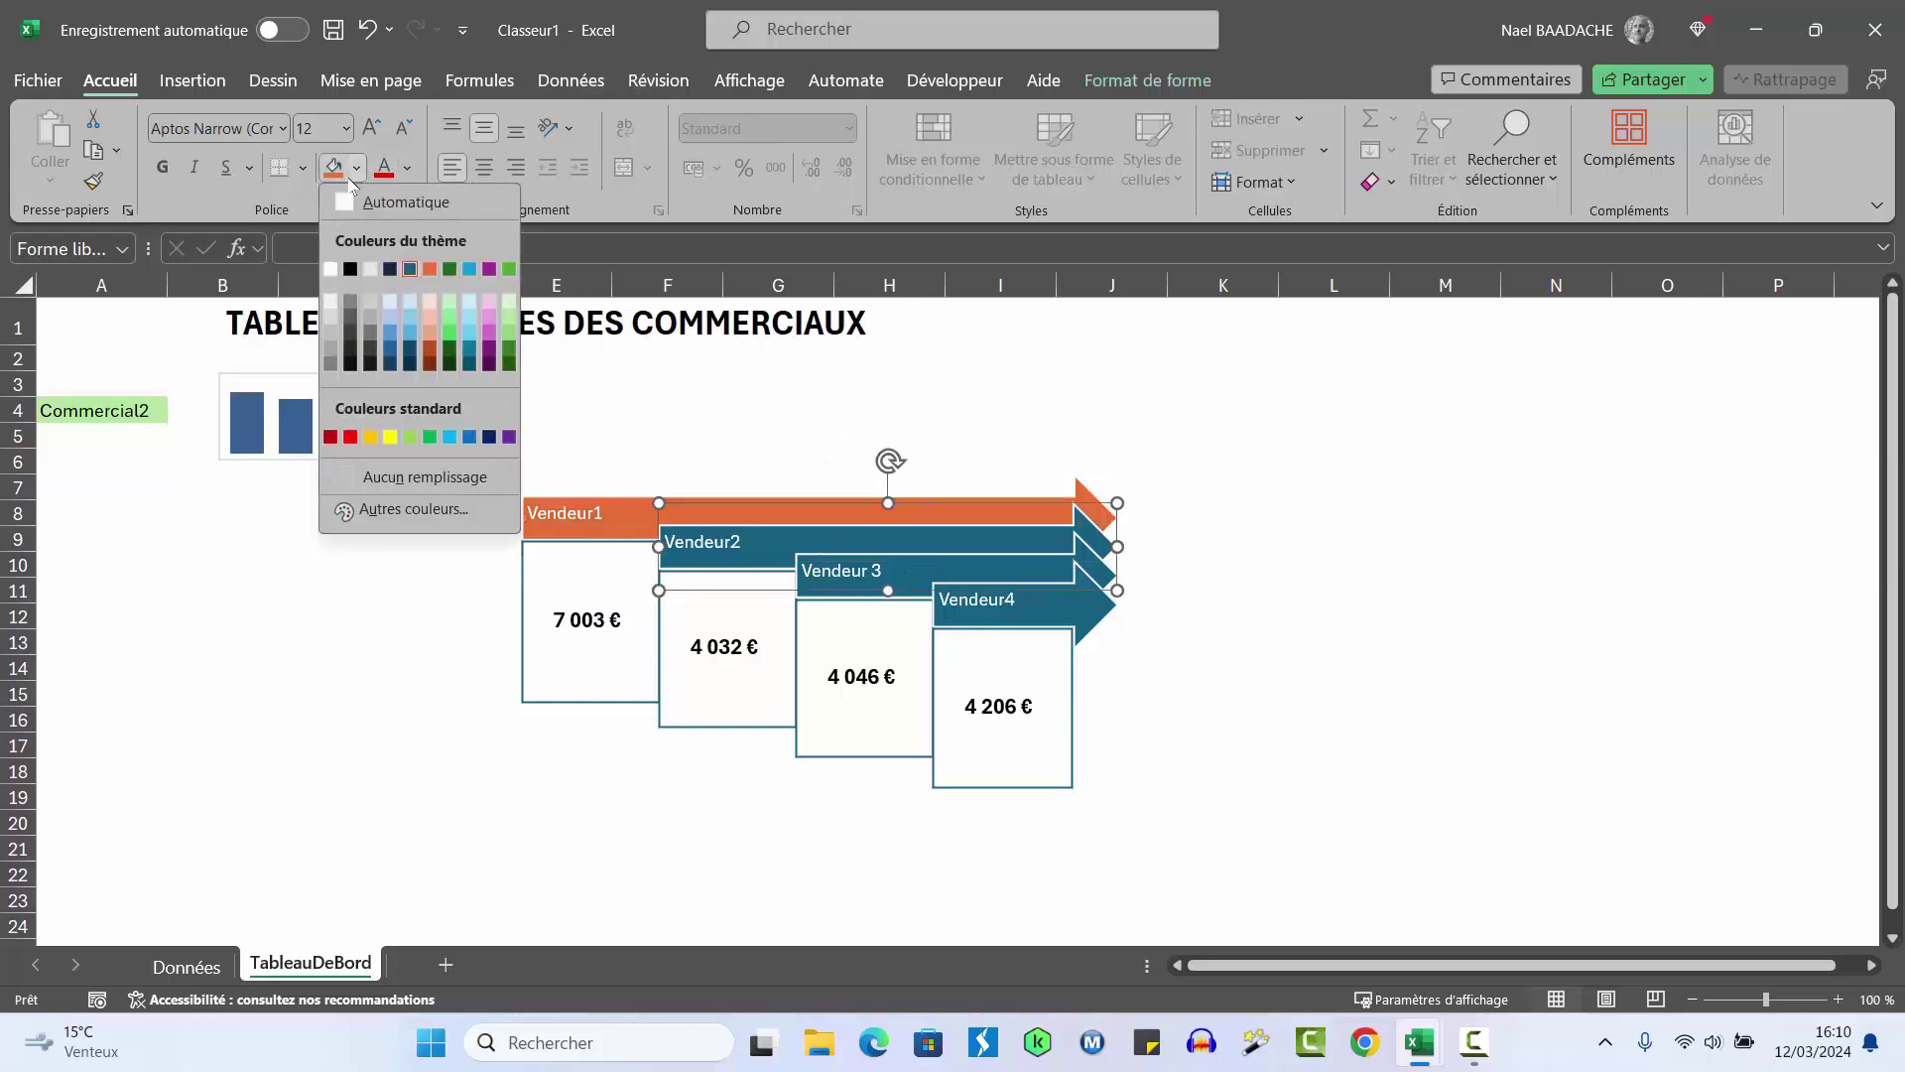
click(509, 269)
click(865, 599)
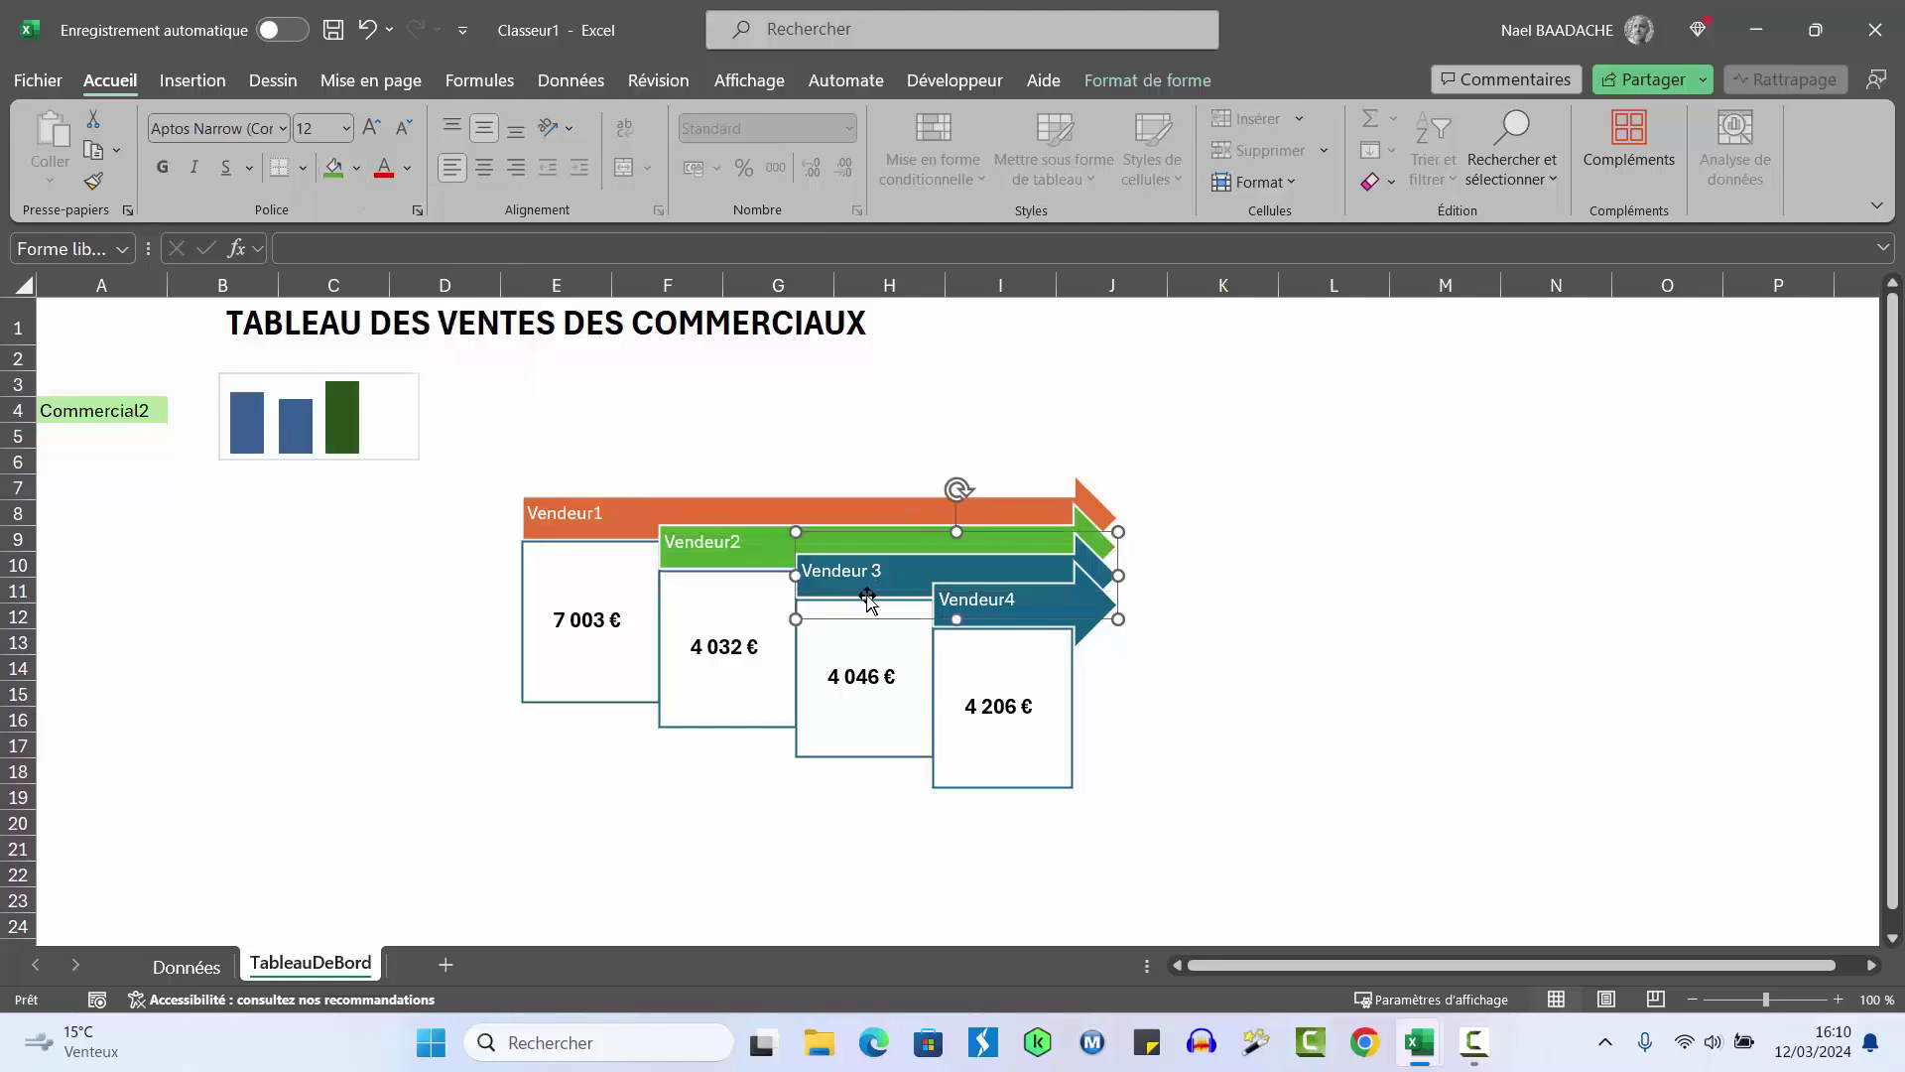
click(356, 167)
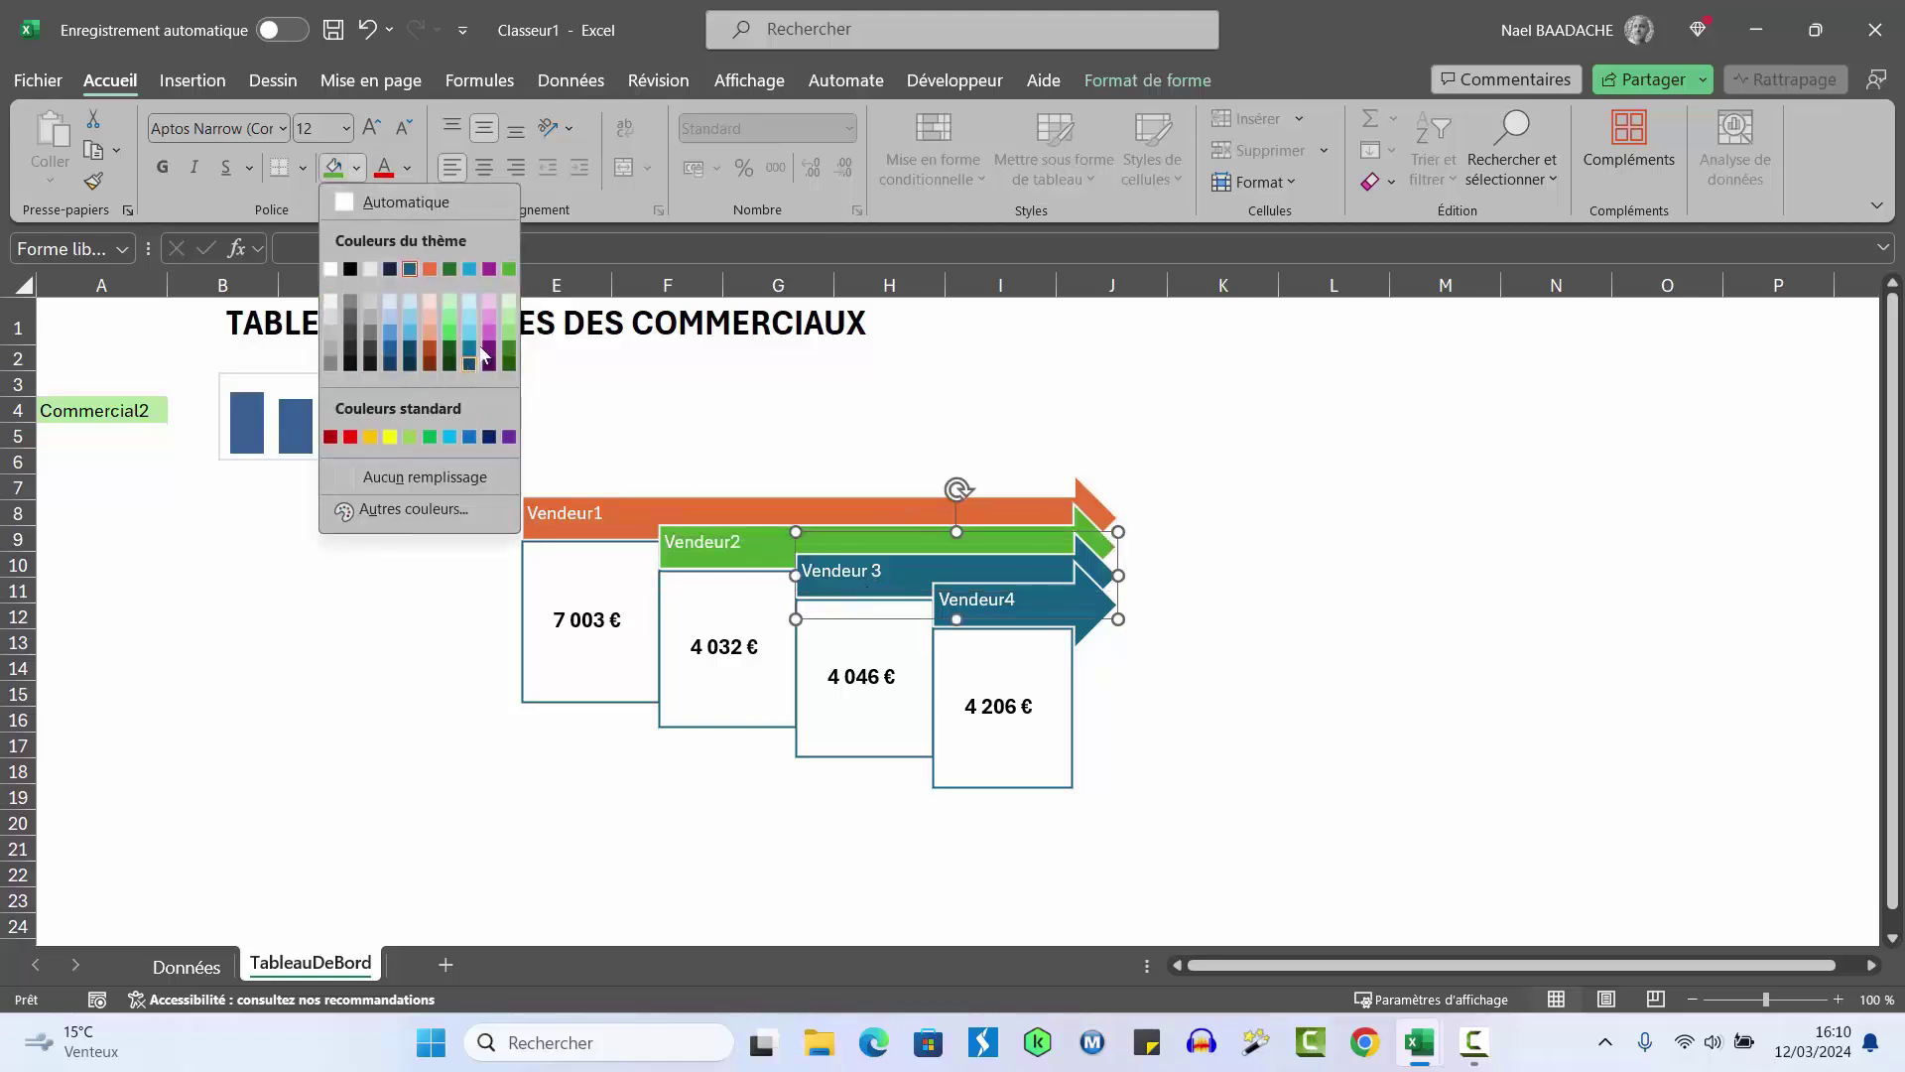
click(450, 273)
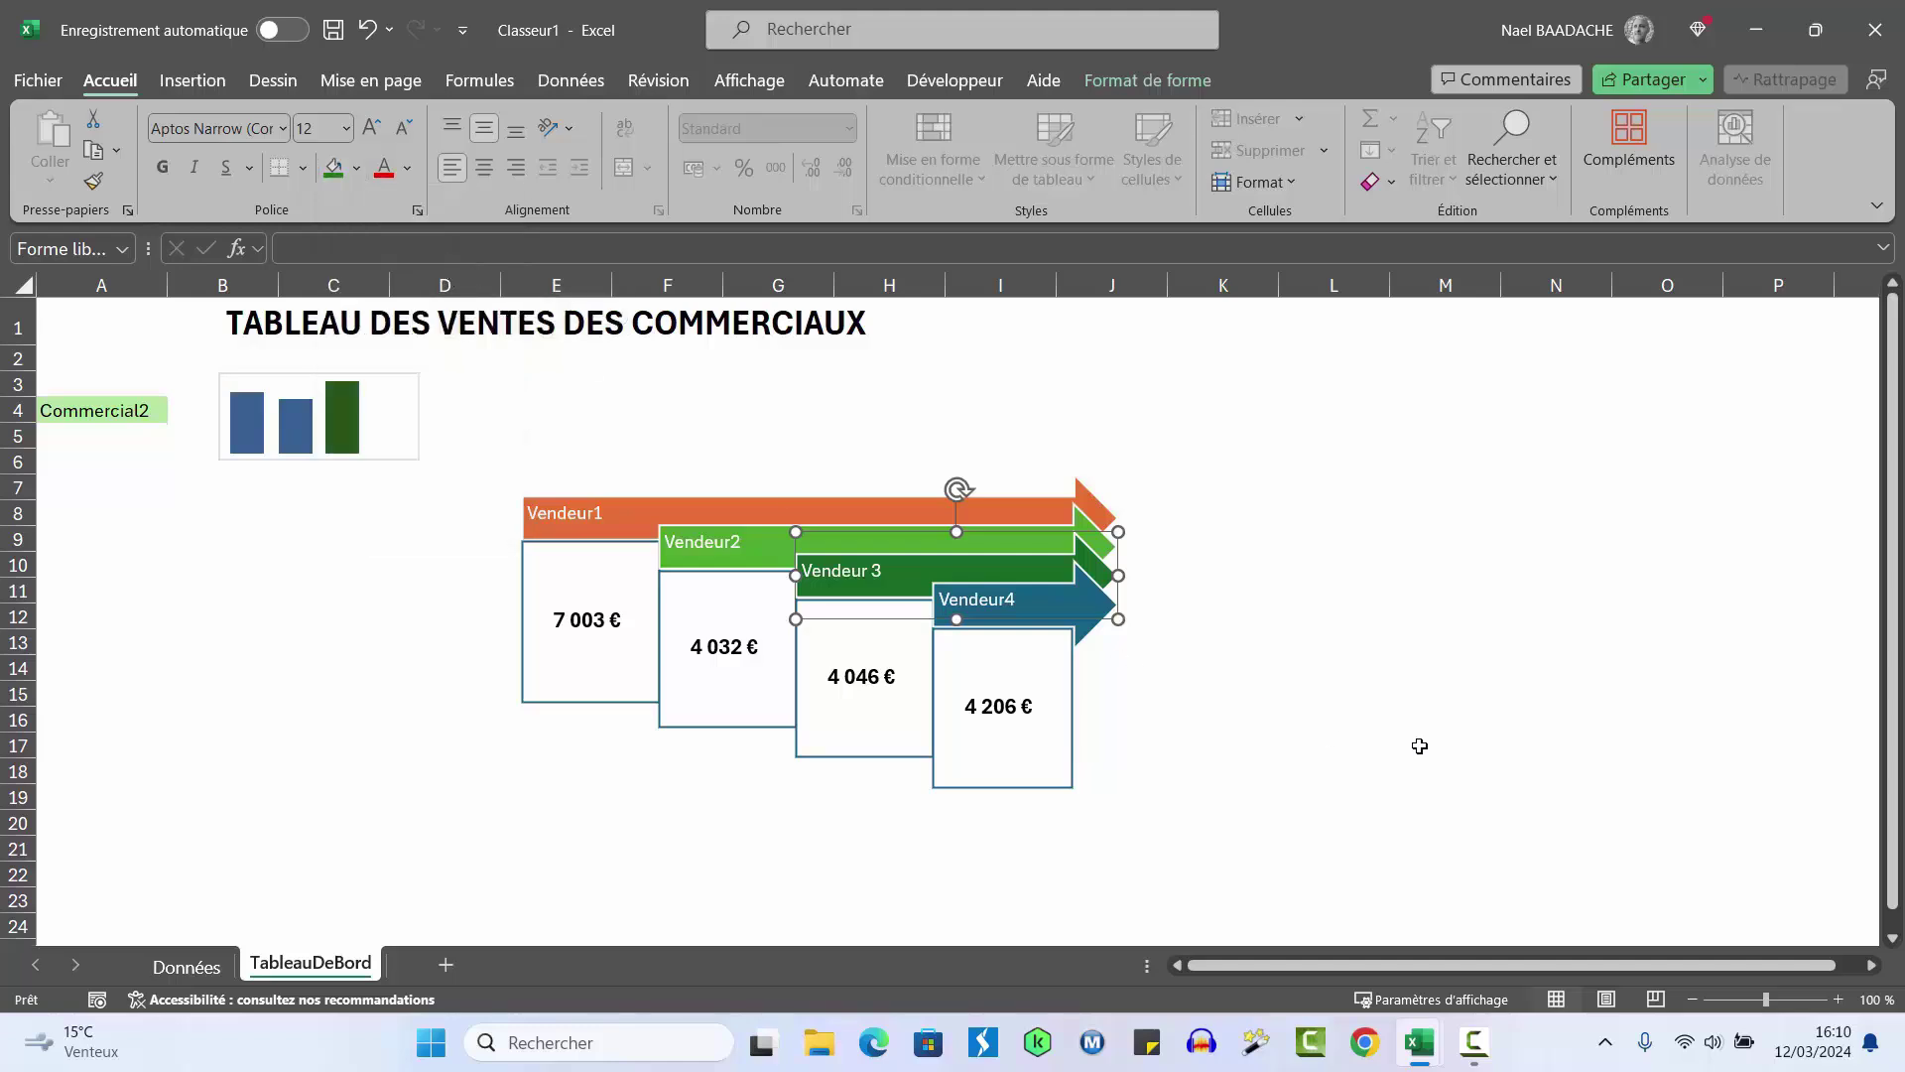
click(1420, 746)
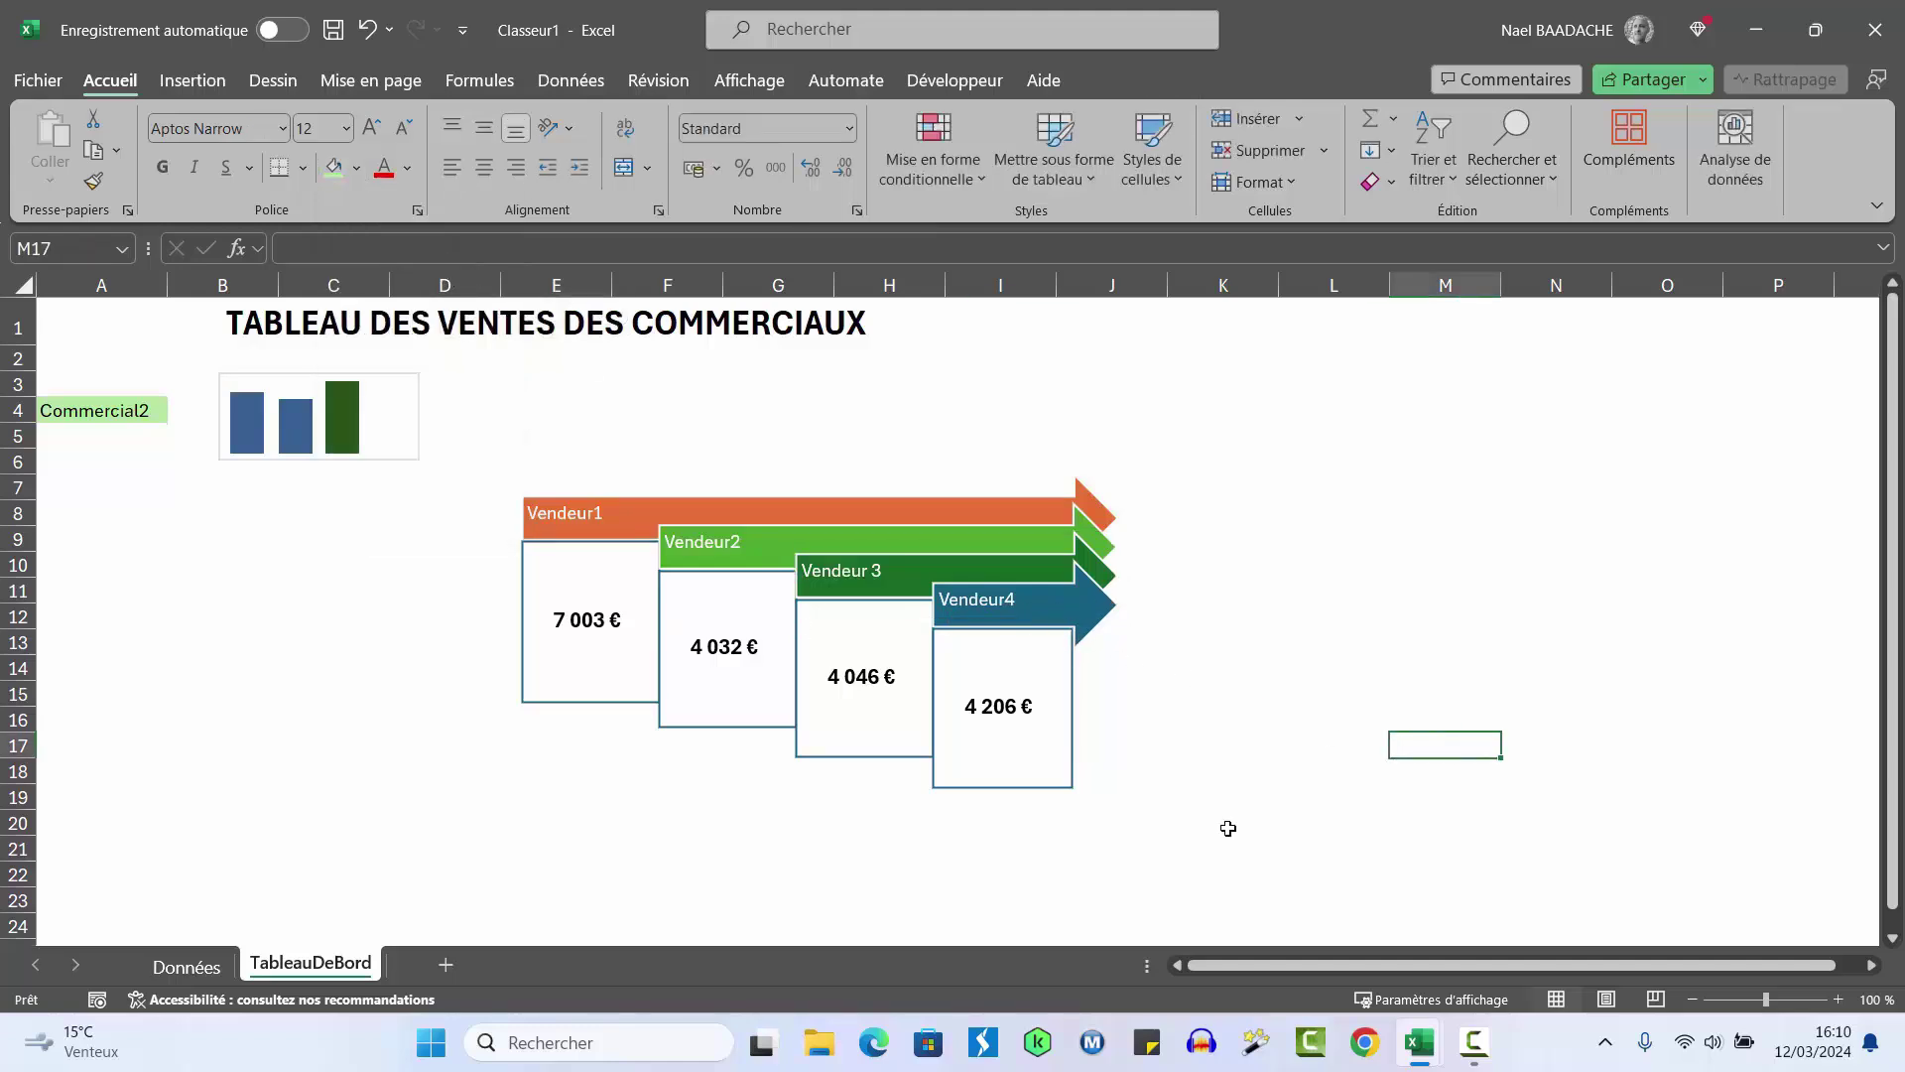
click(1609, 509)
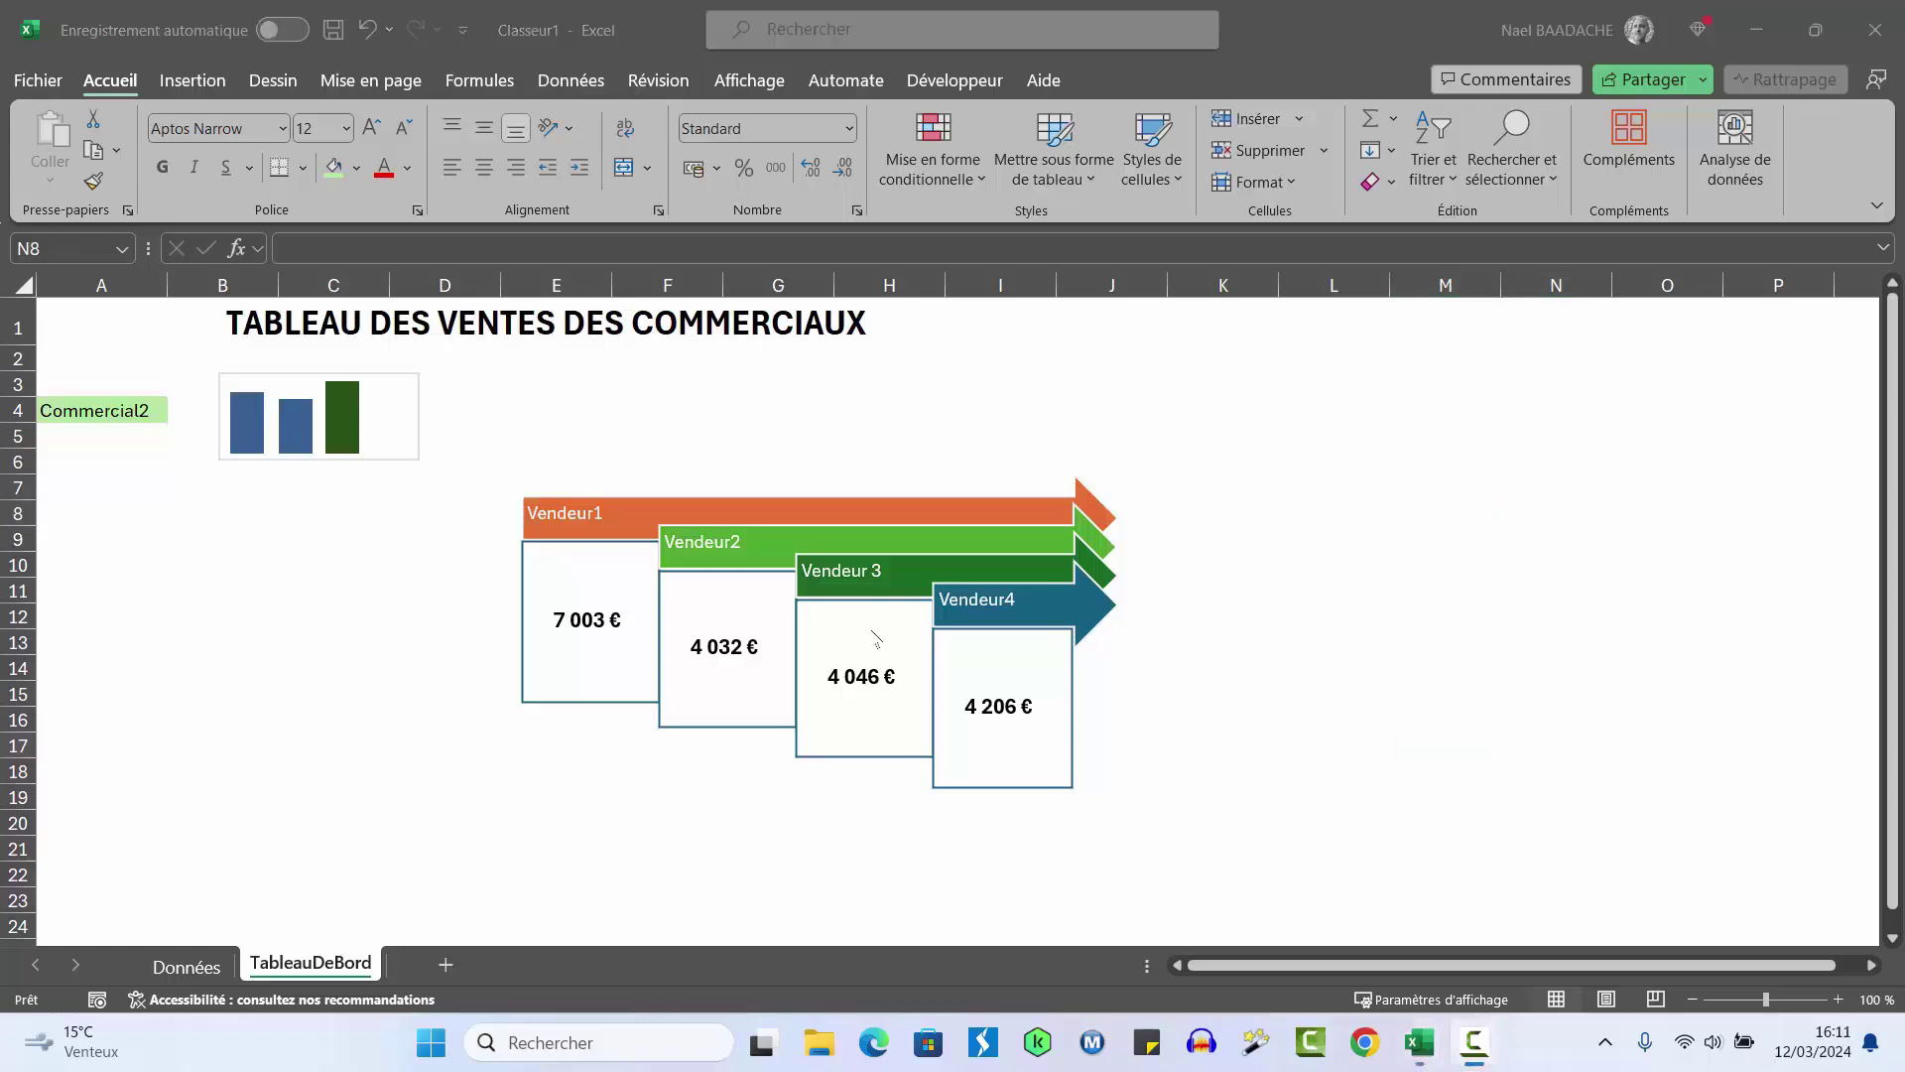
Choose Commercial1 in the A4 salesperson dropdown, then view the Données sheet
click(108, 417)
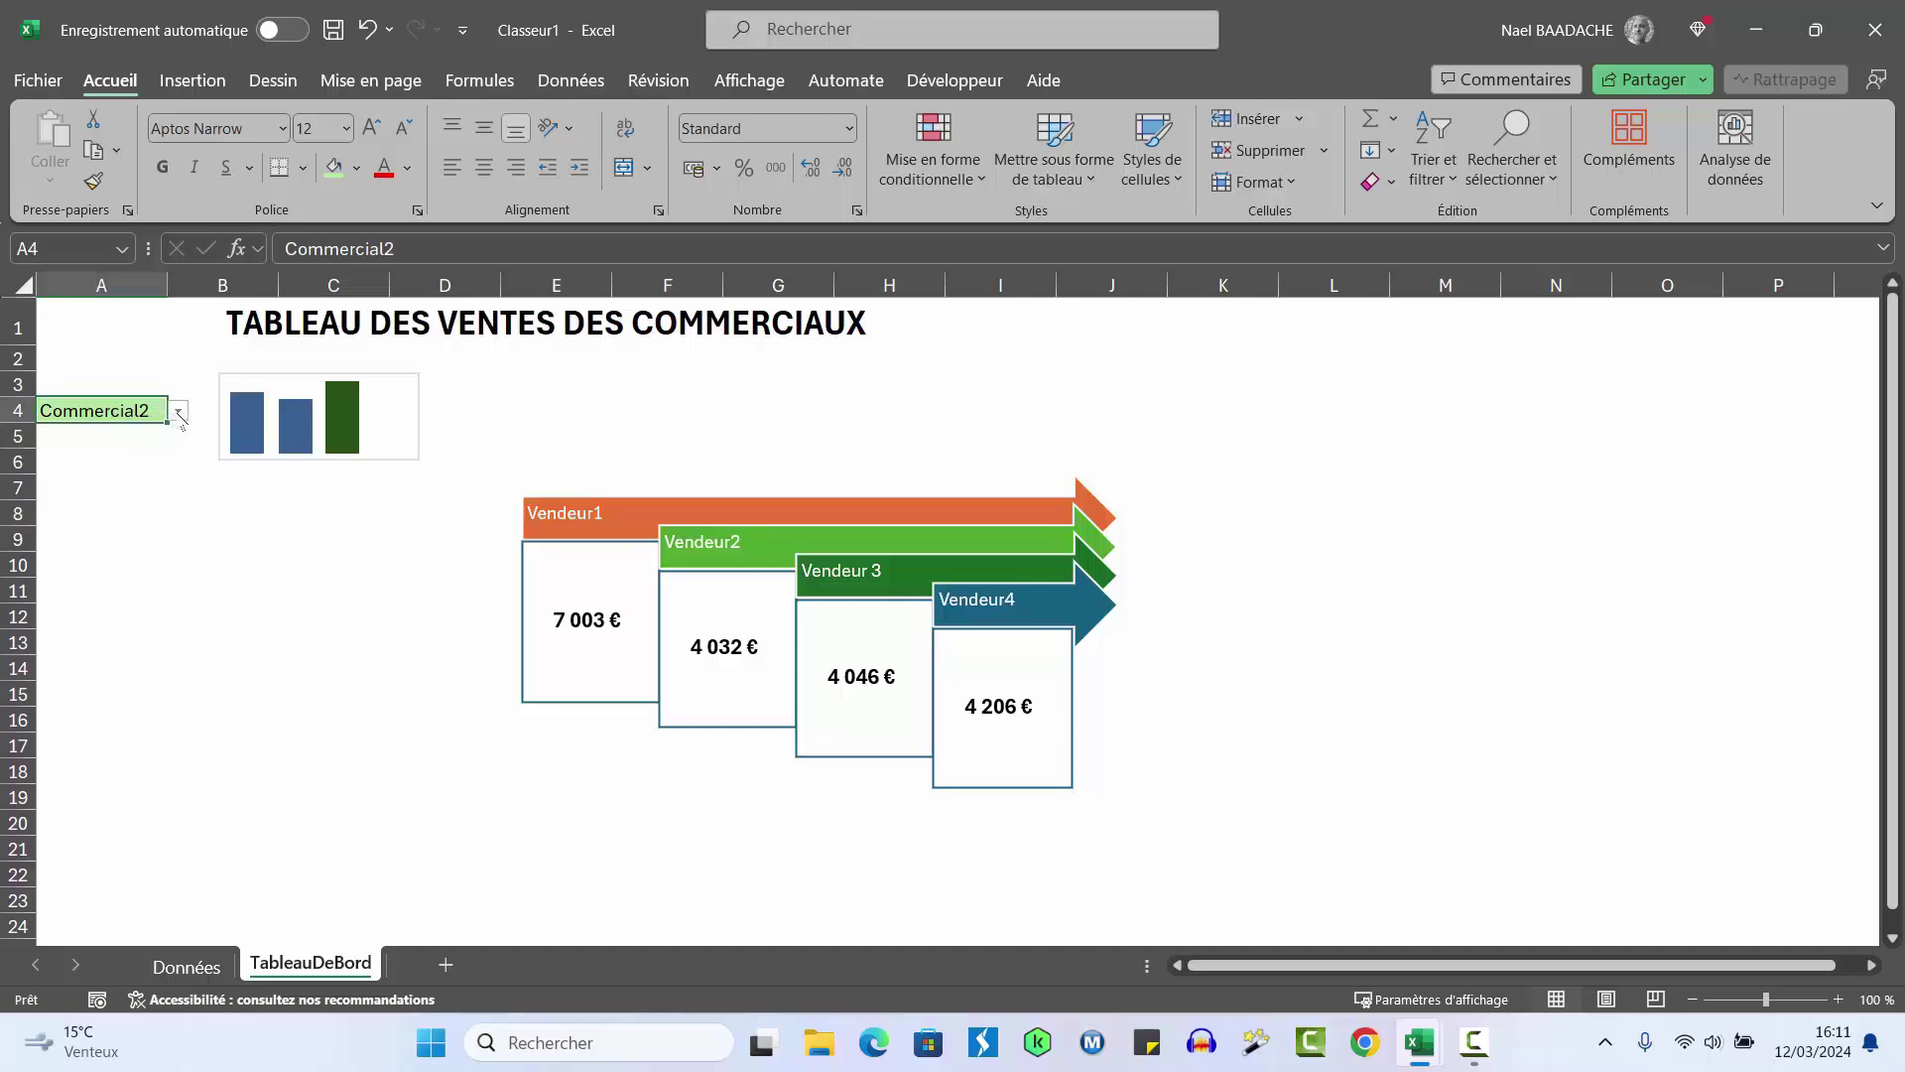
click(179, 413)
click(80, 434)
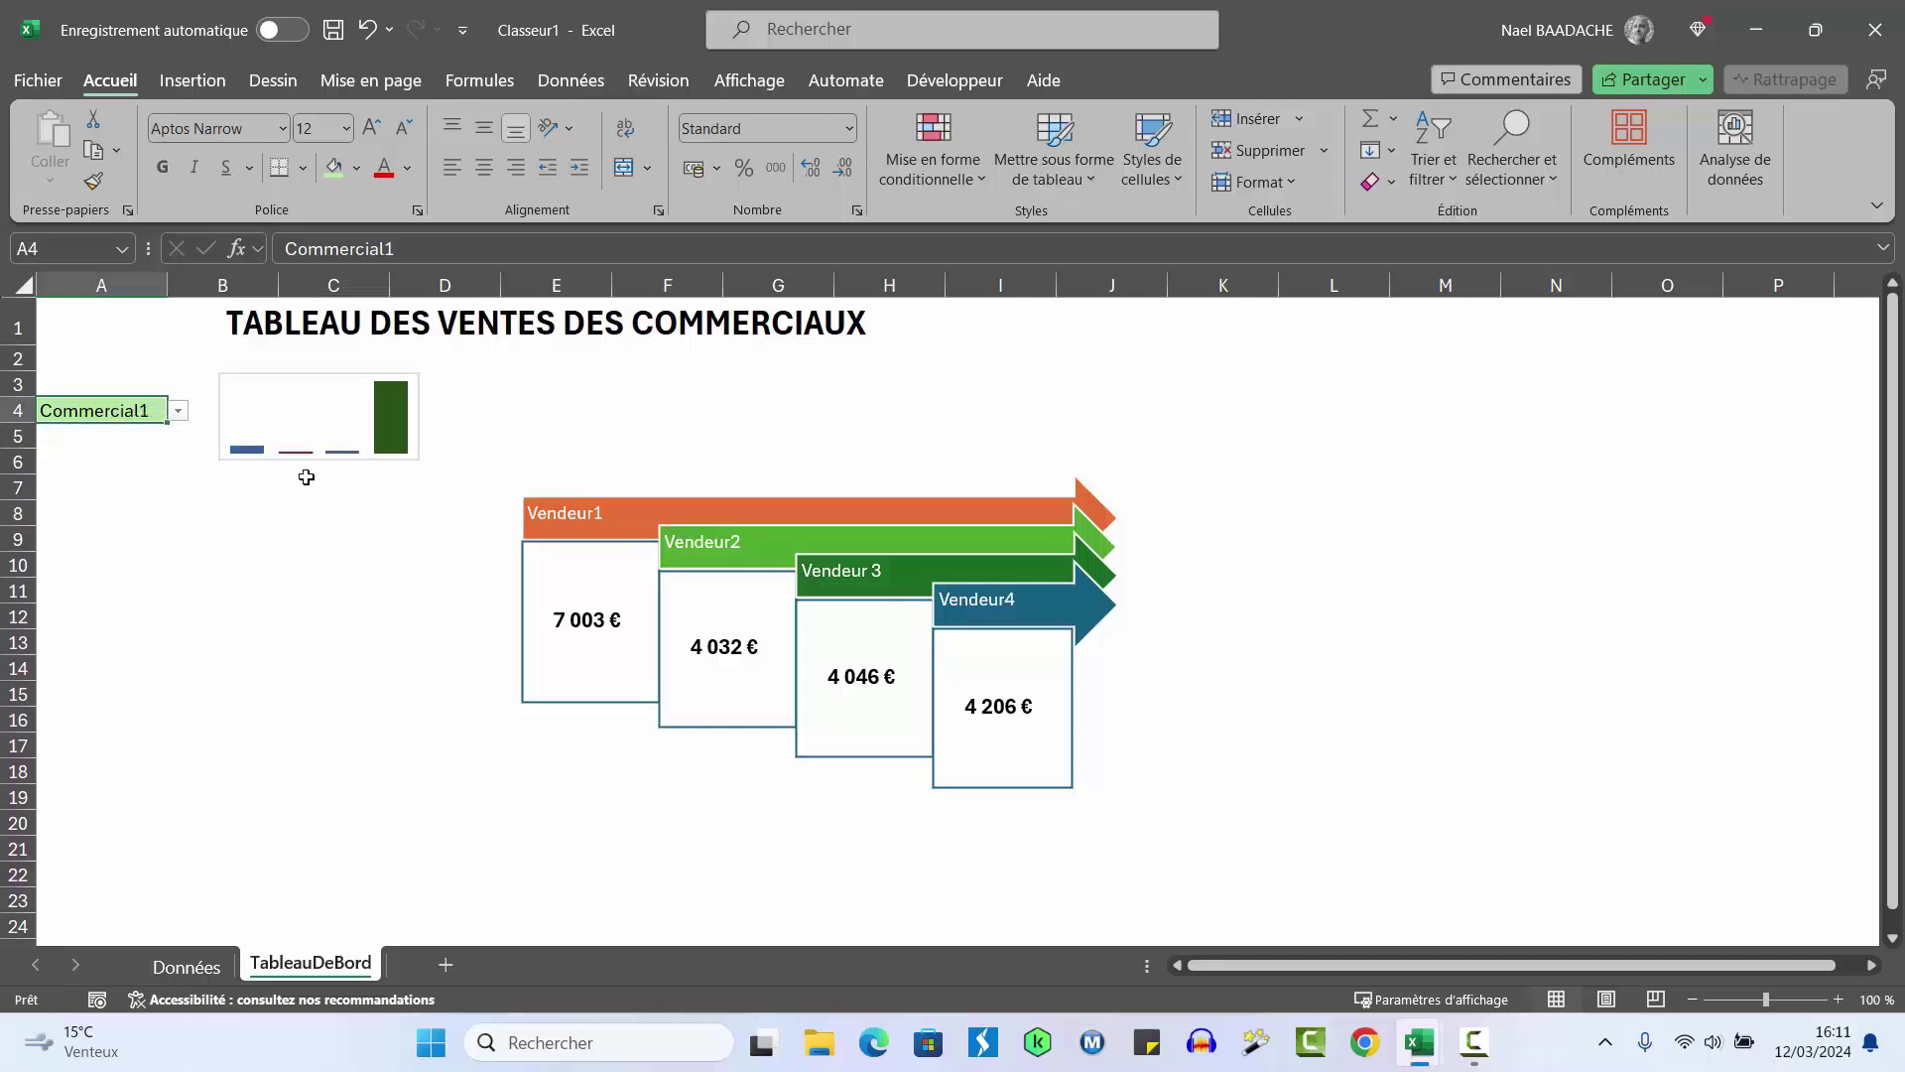
click(187, 966)
Start a new data row with date 01/04/2024, month avril and salesperson Commercial2
click(121, 697)
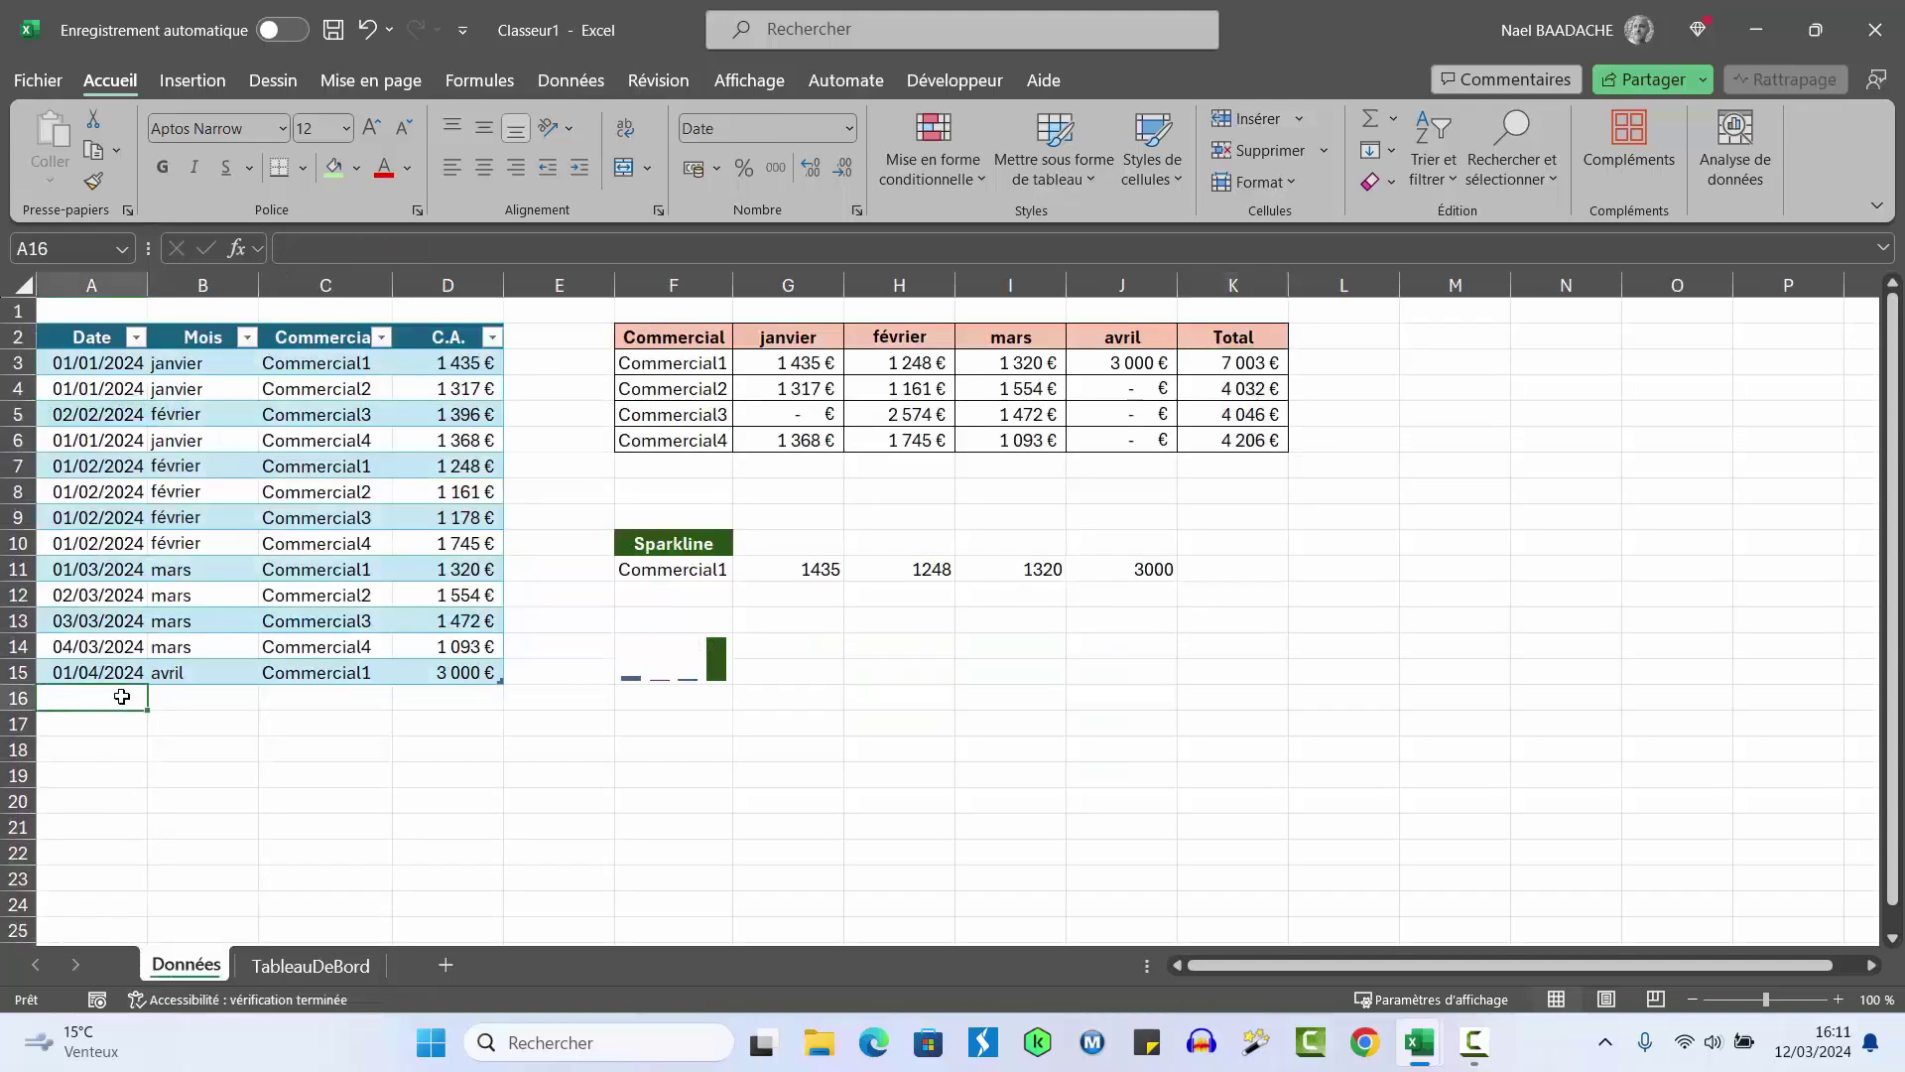
text(01/04/2024)
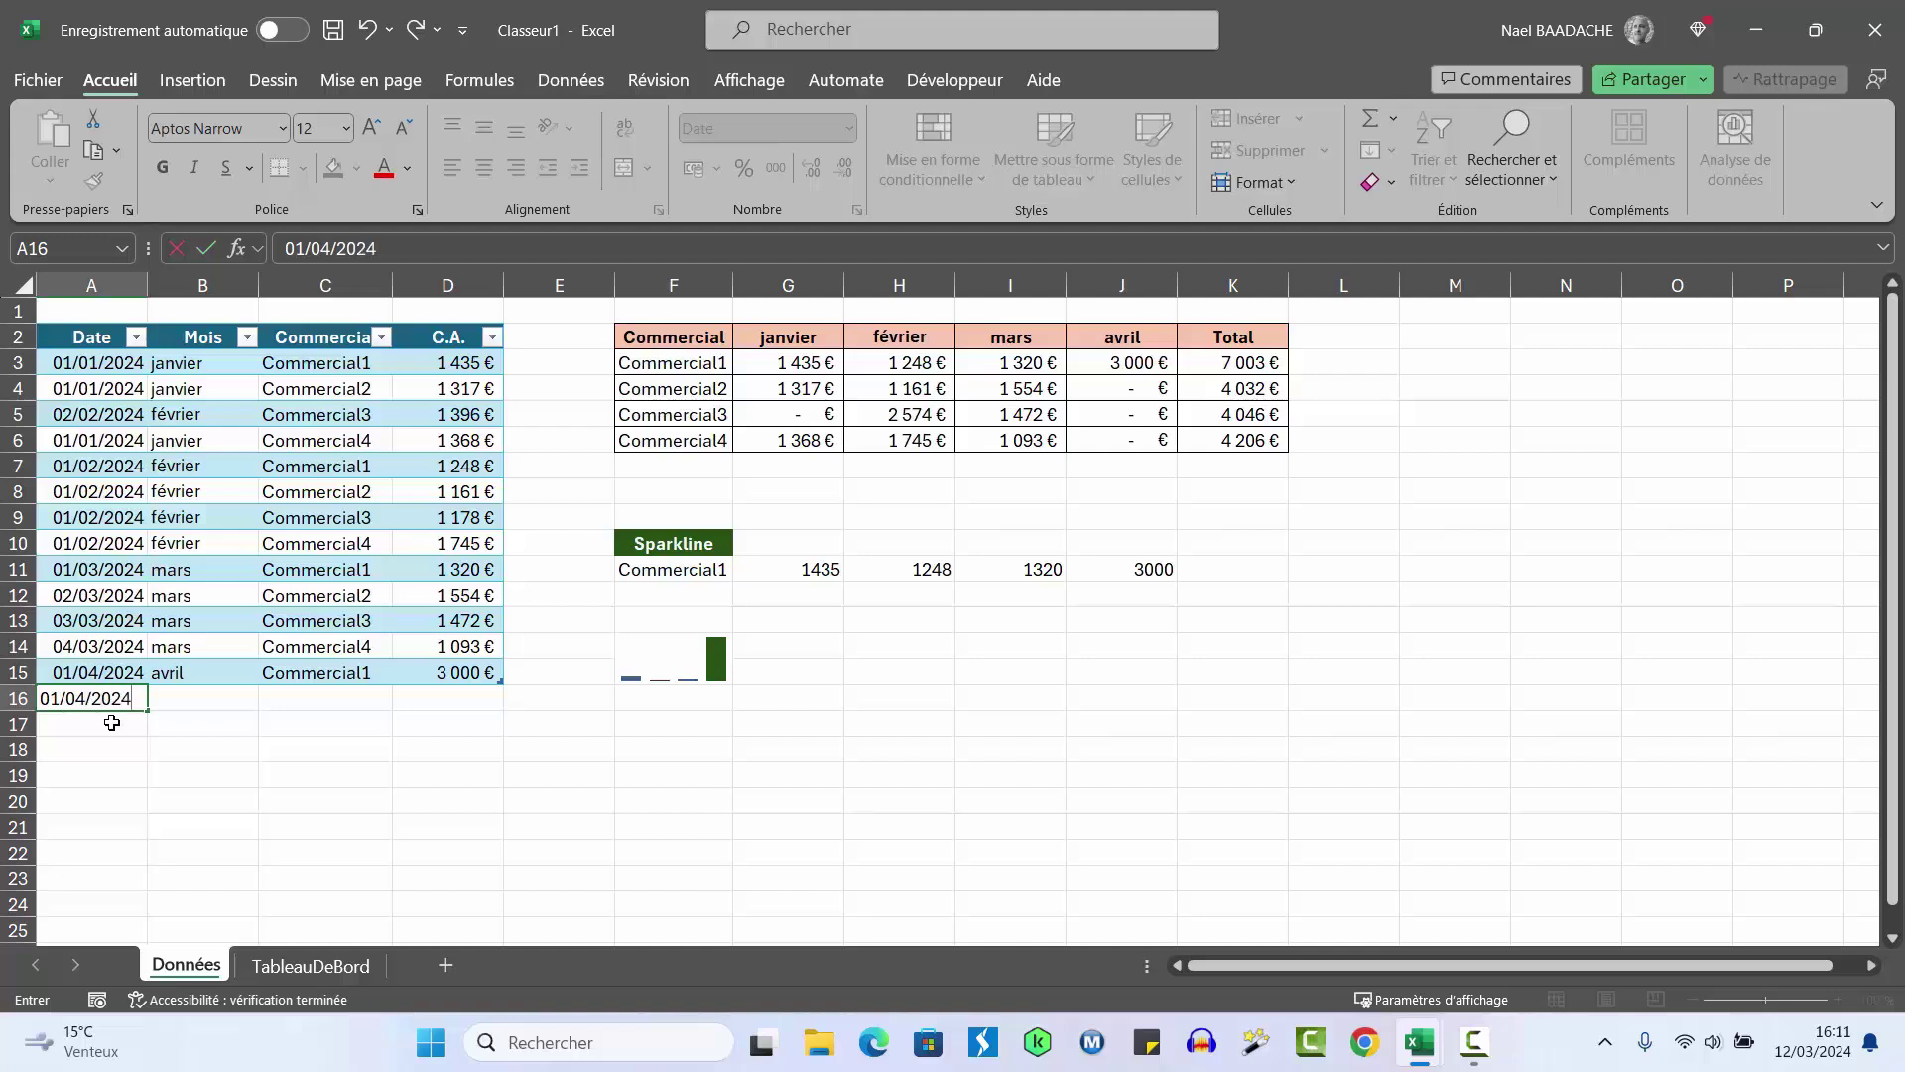
key(Tab)
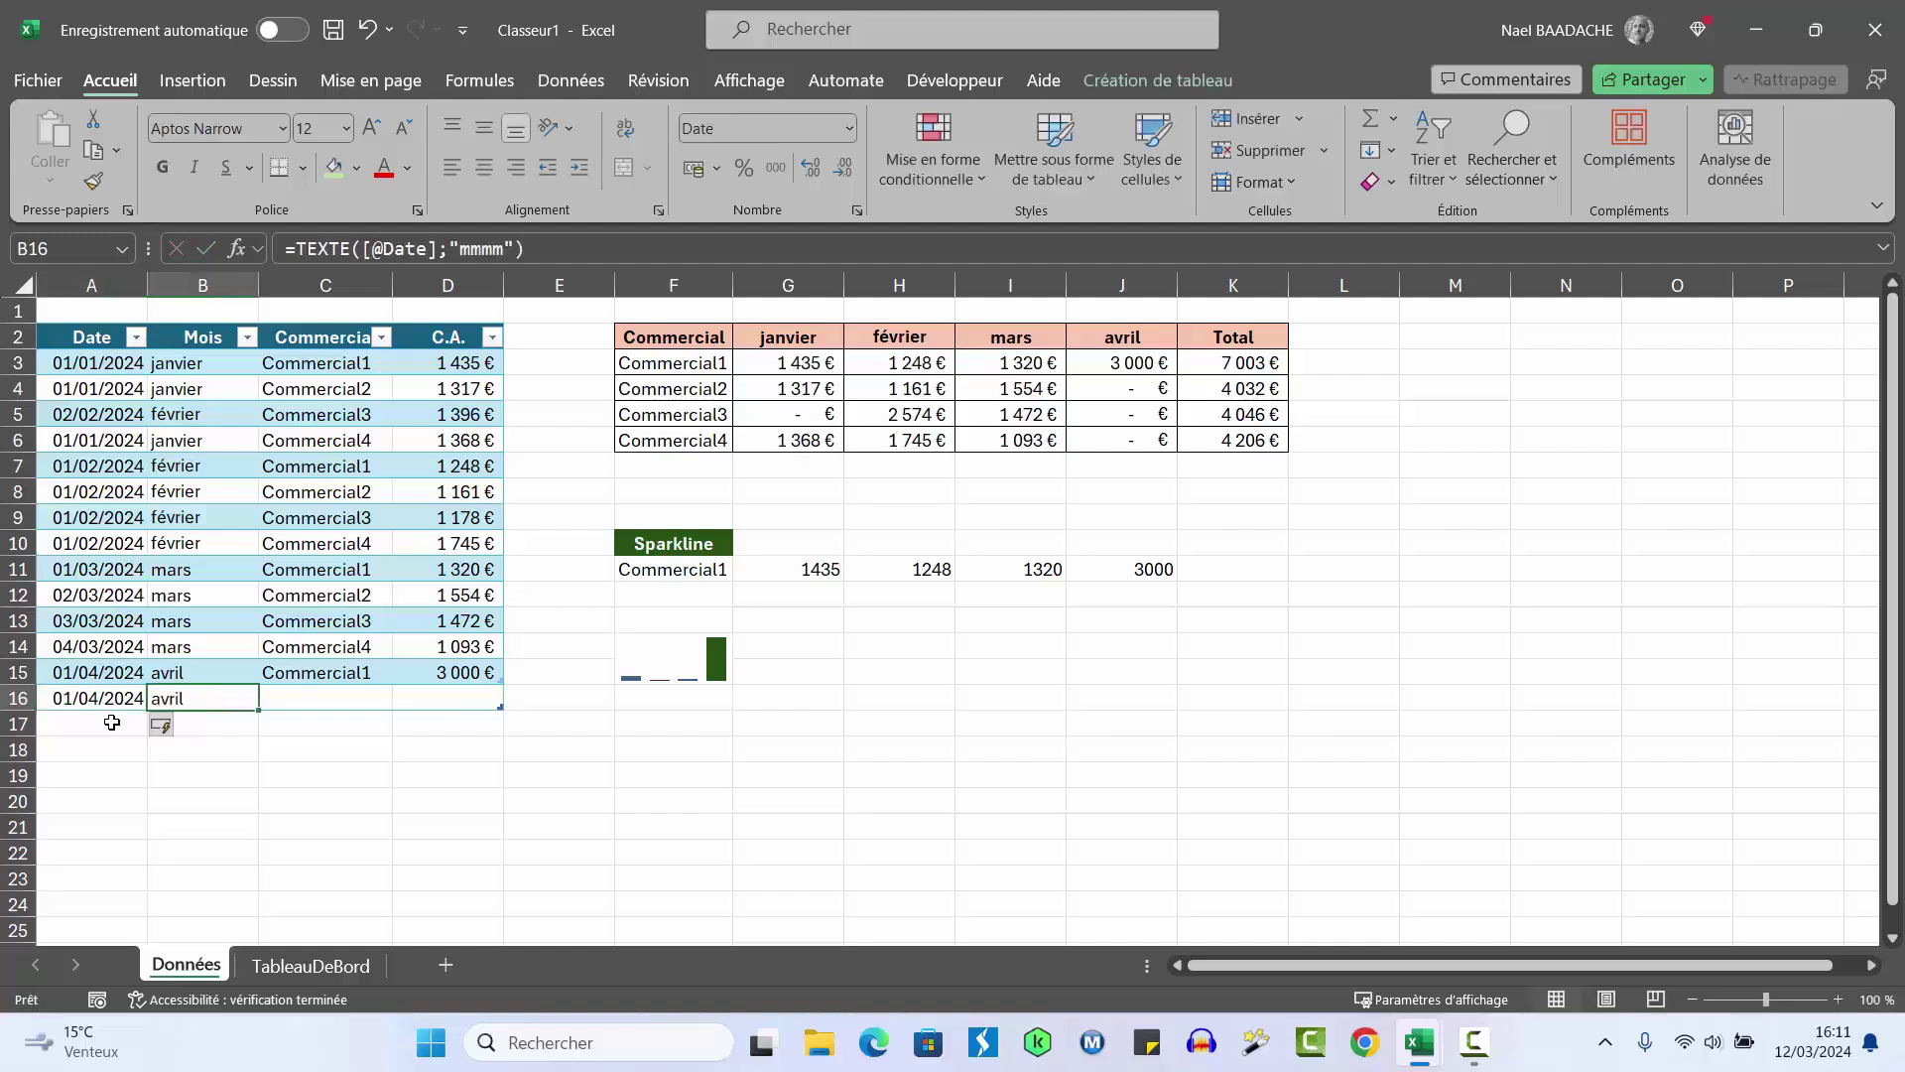
text(a)
key(Tab)
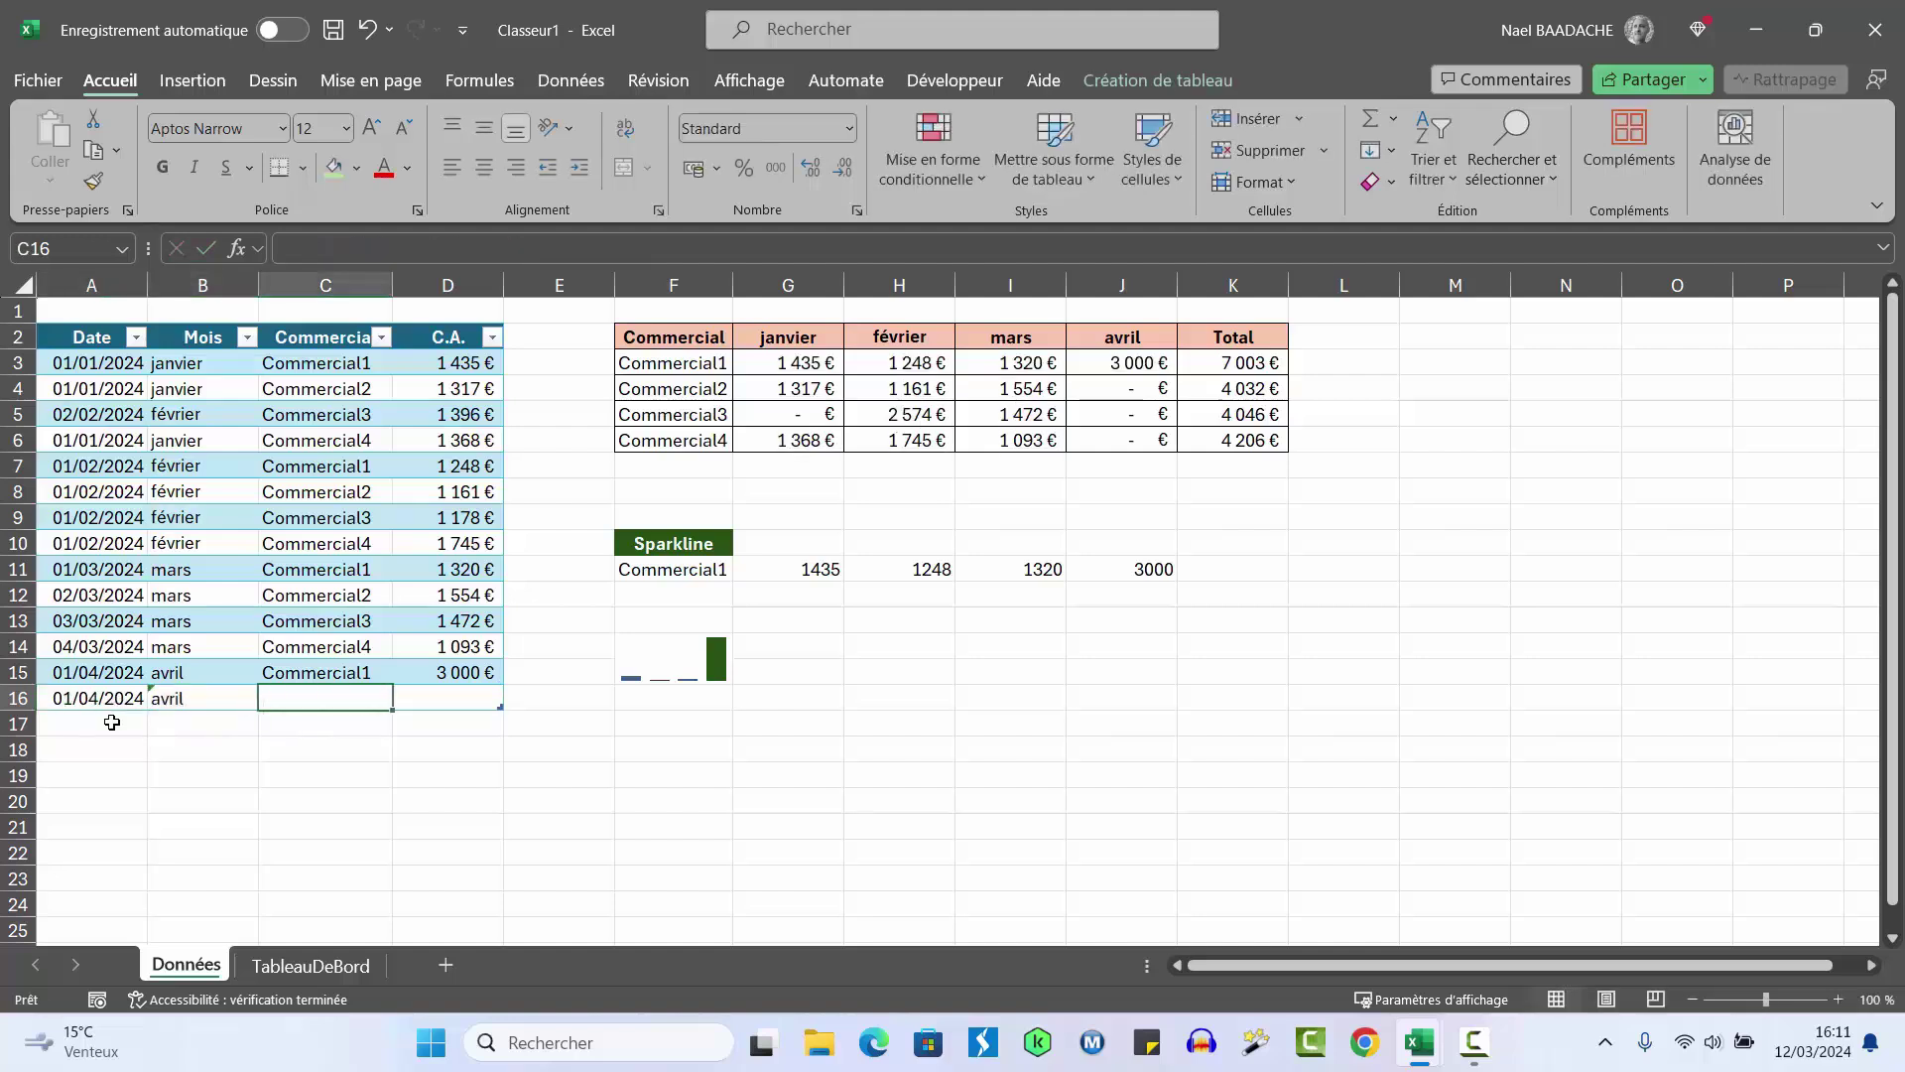
text(Comm)
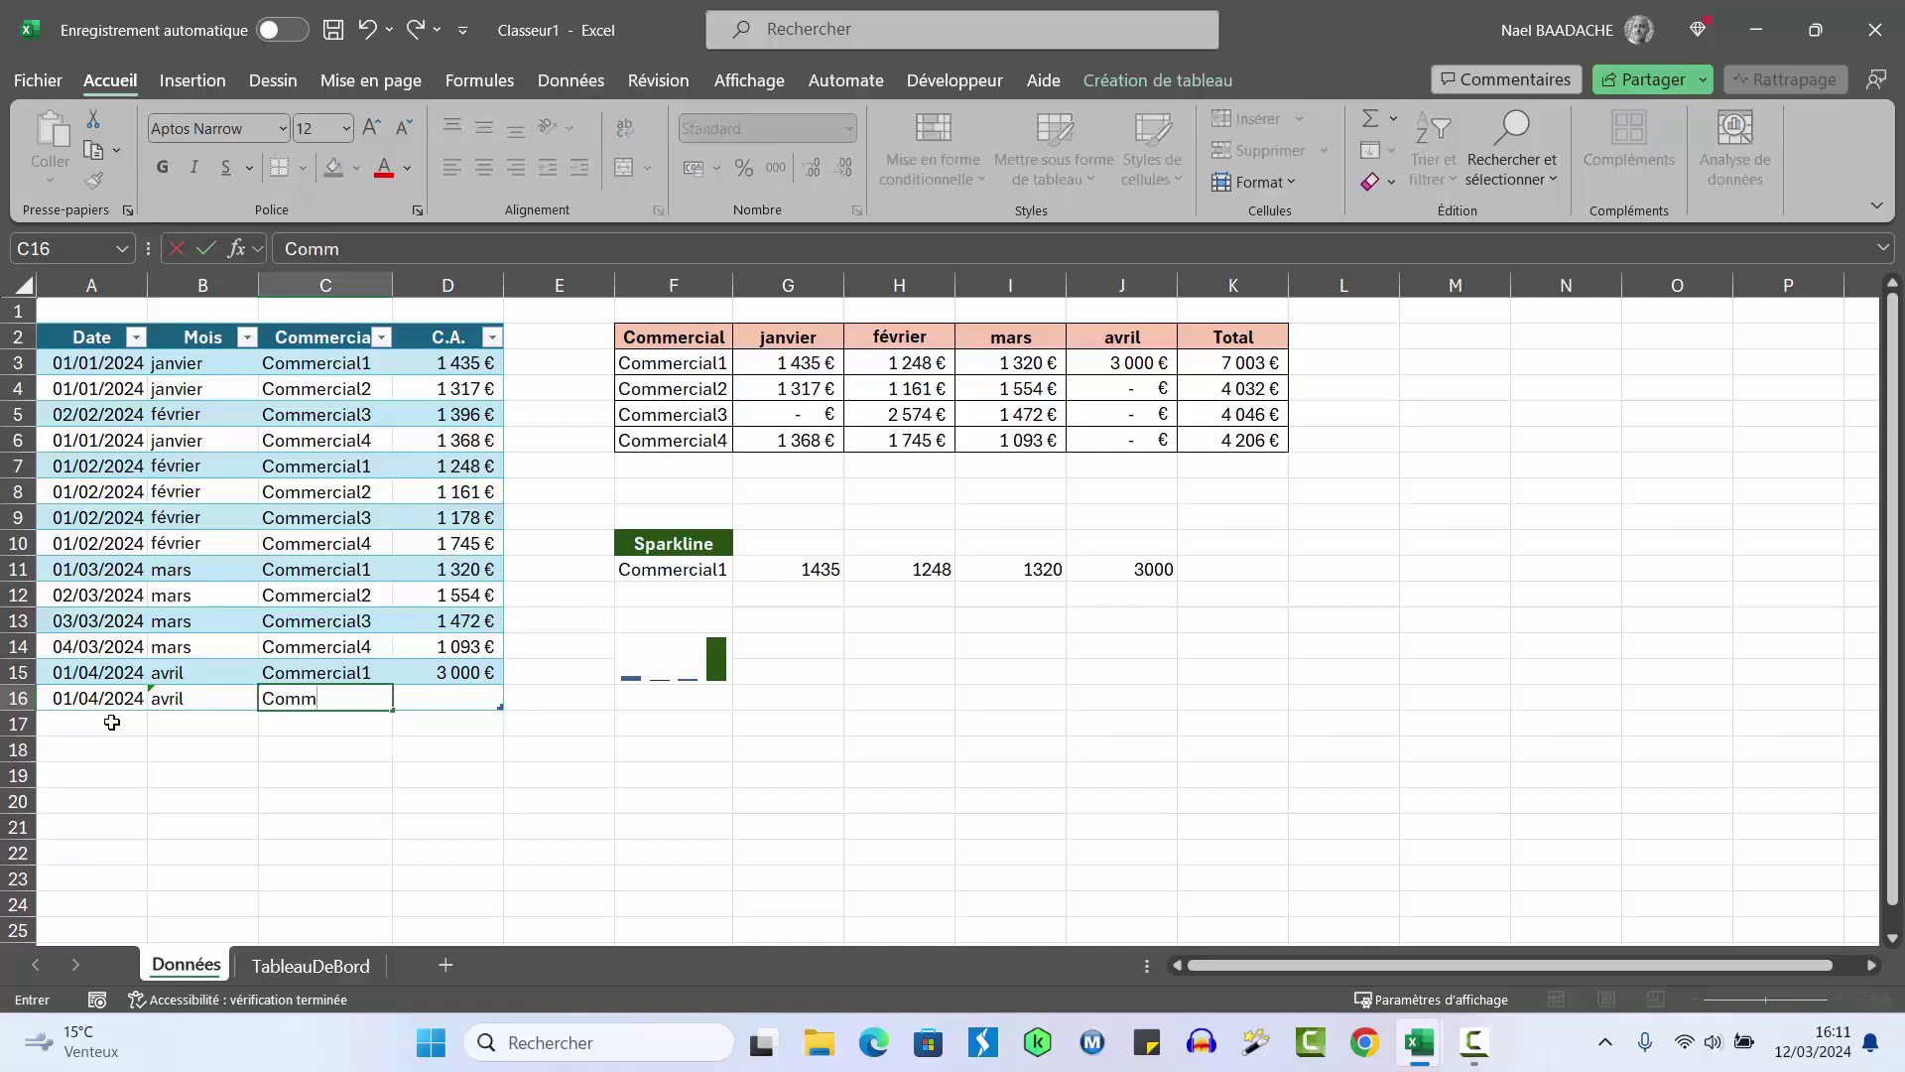
text(ercial)
text(2)
key(Return)
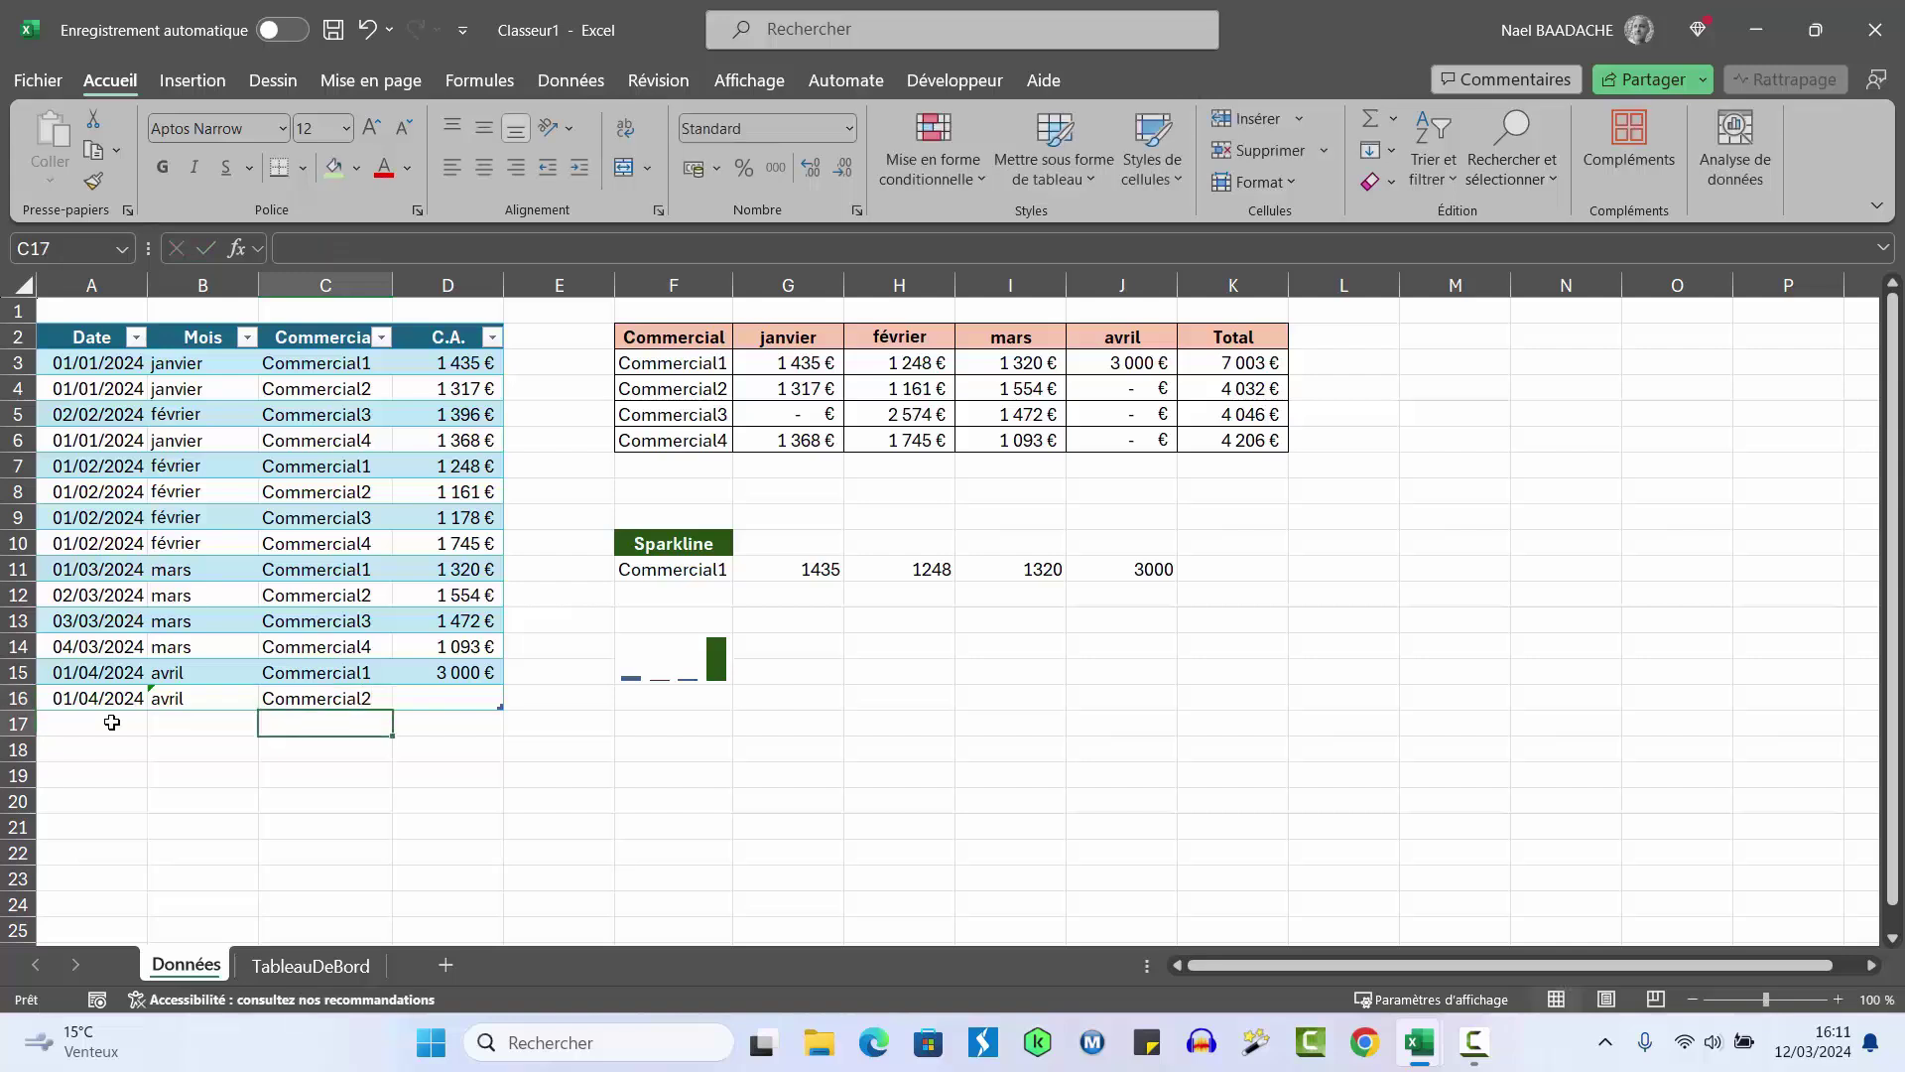
Enter the 2 500 € sale amount and check Commercial2's updated total in J4
key(Up)
key(Right)
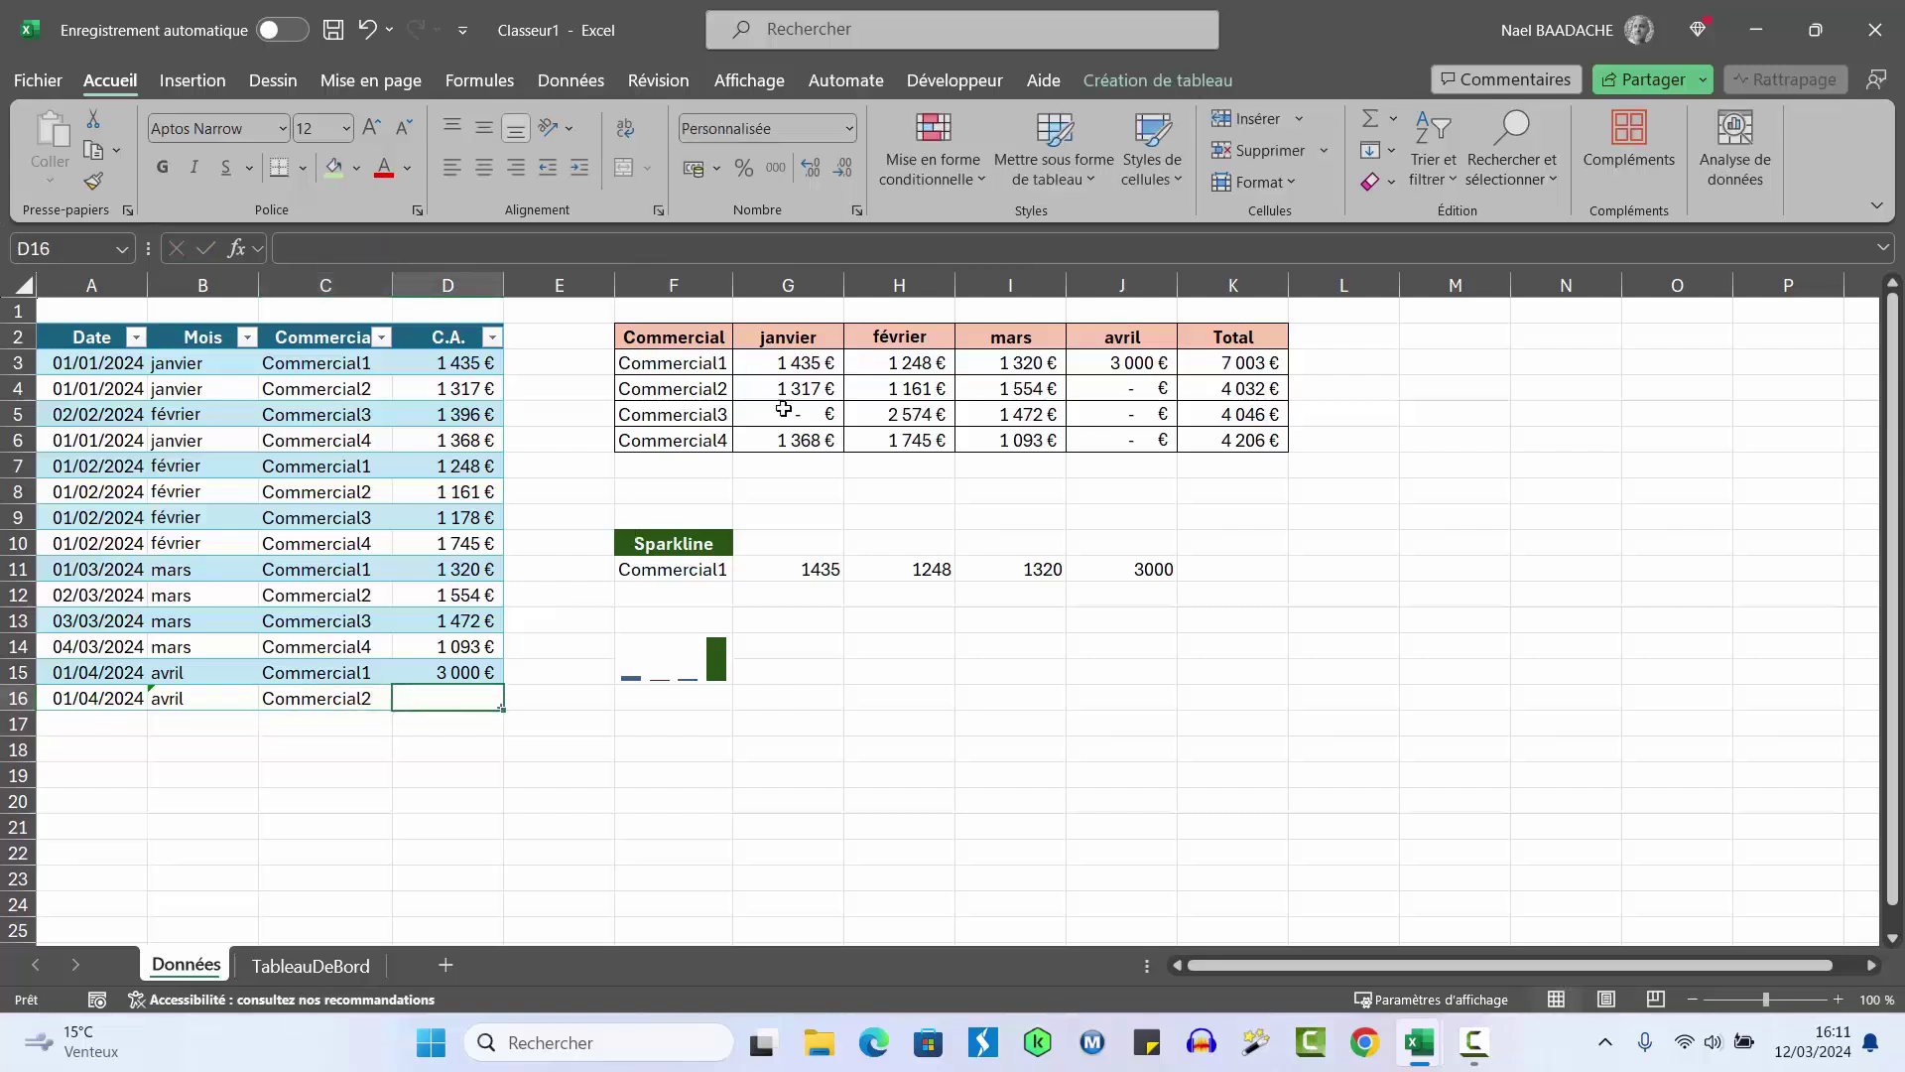
text(2 500)
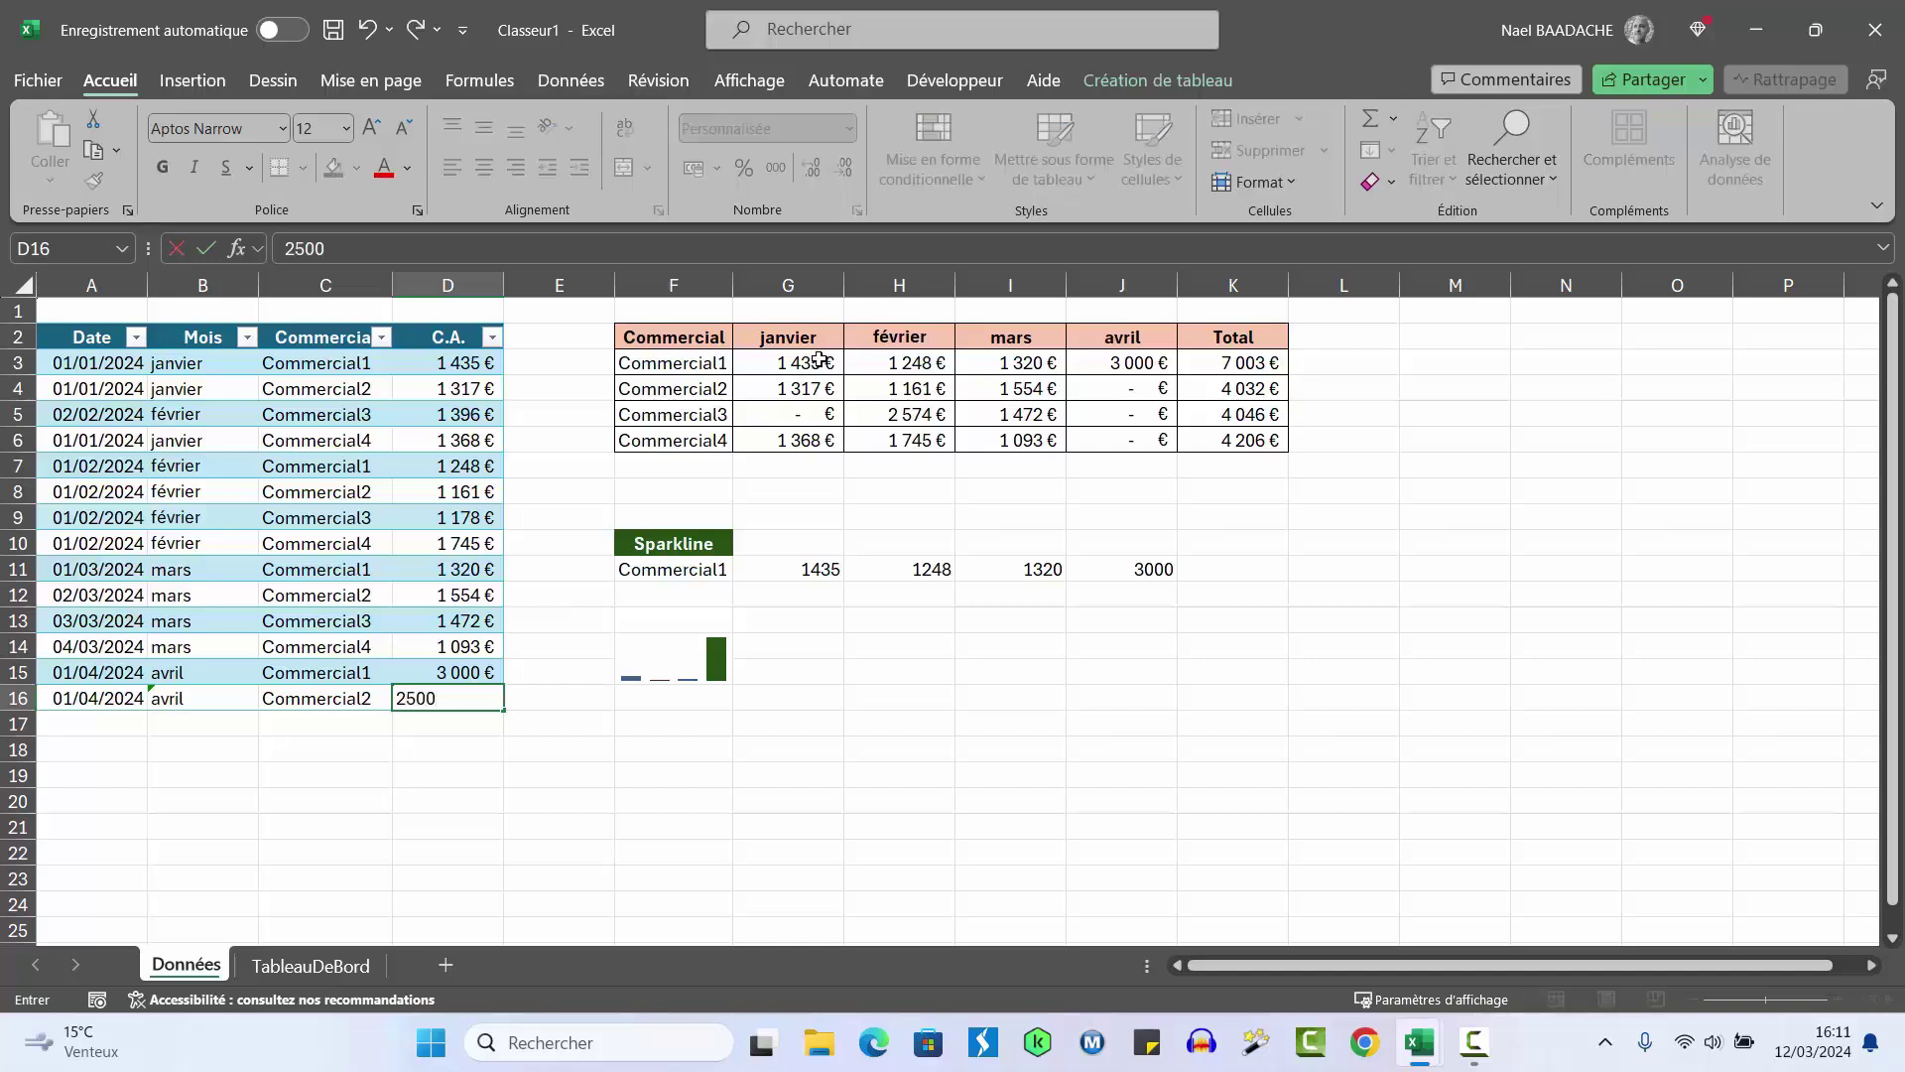
key(Return)
click(1133, 387)
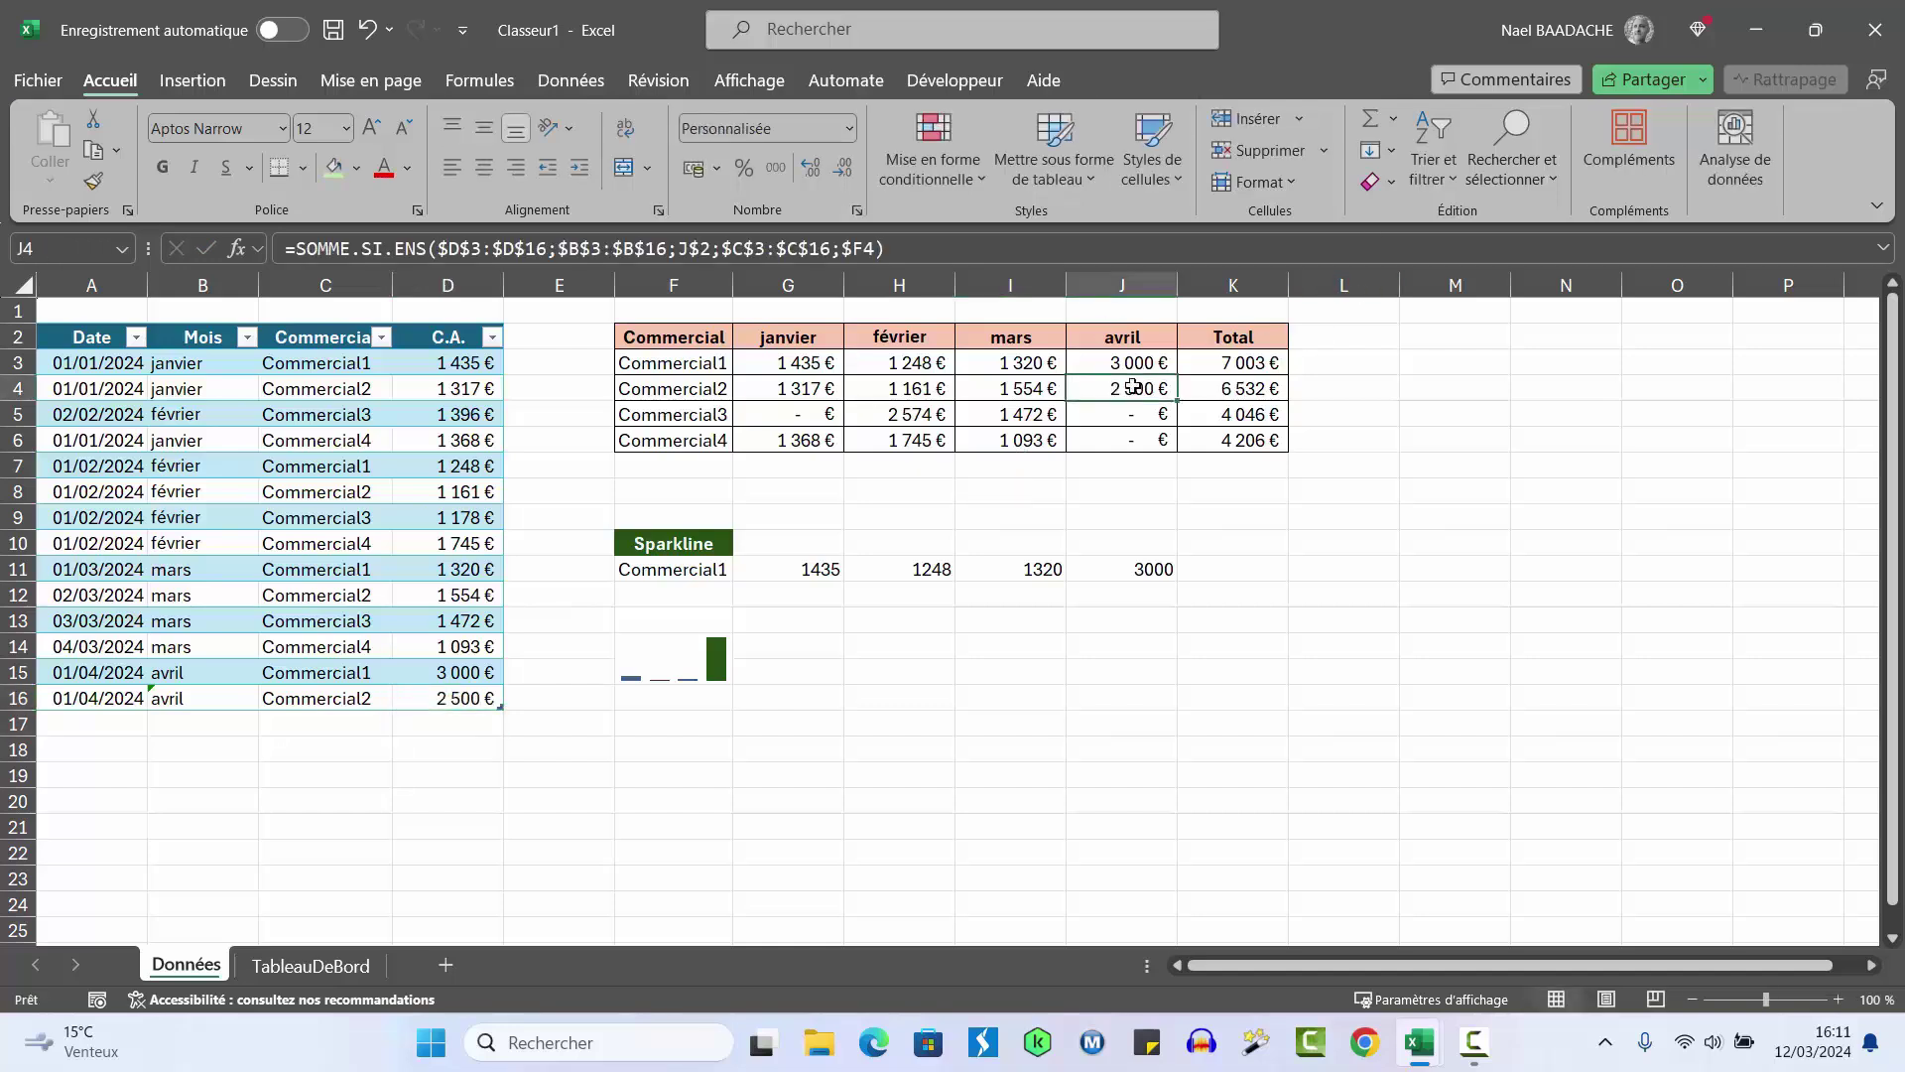
click(327, 966)
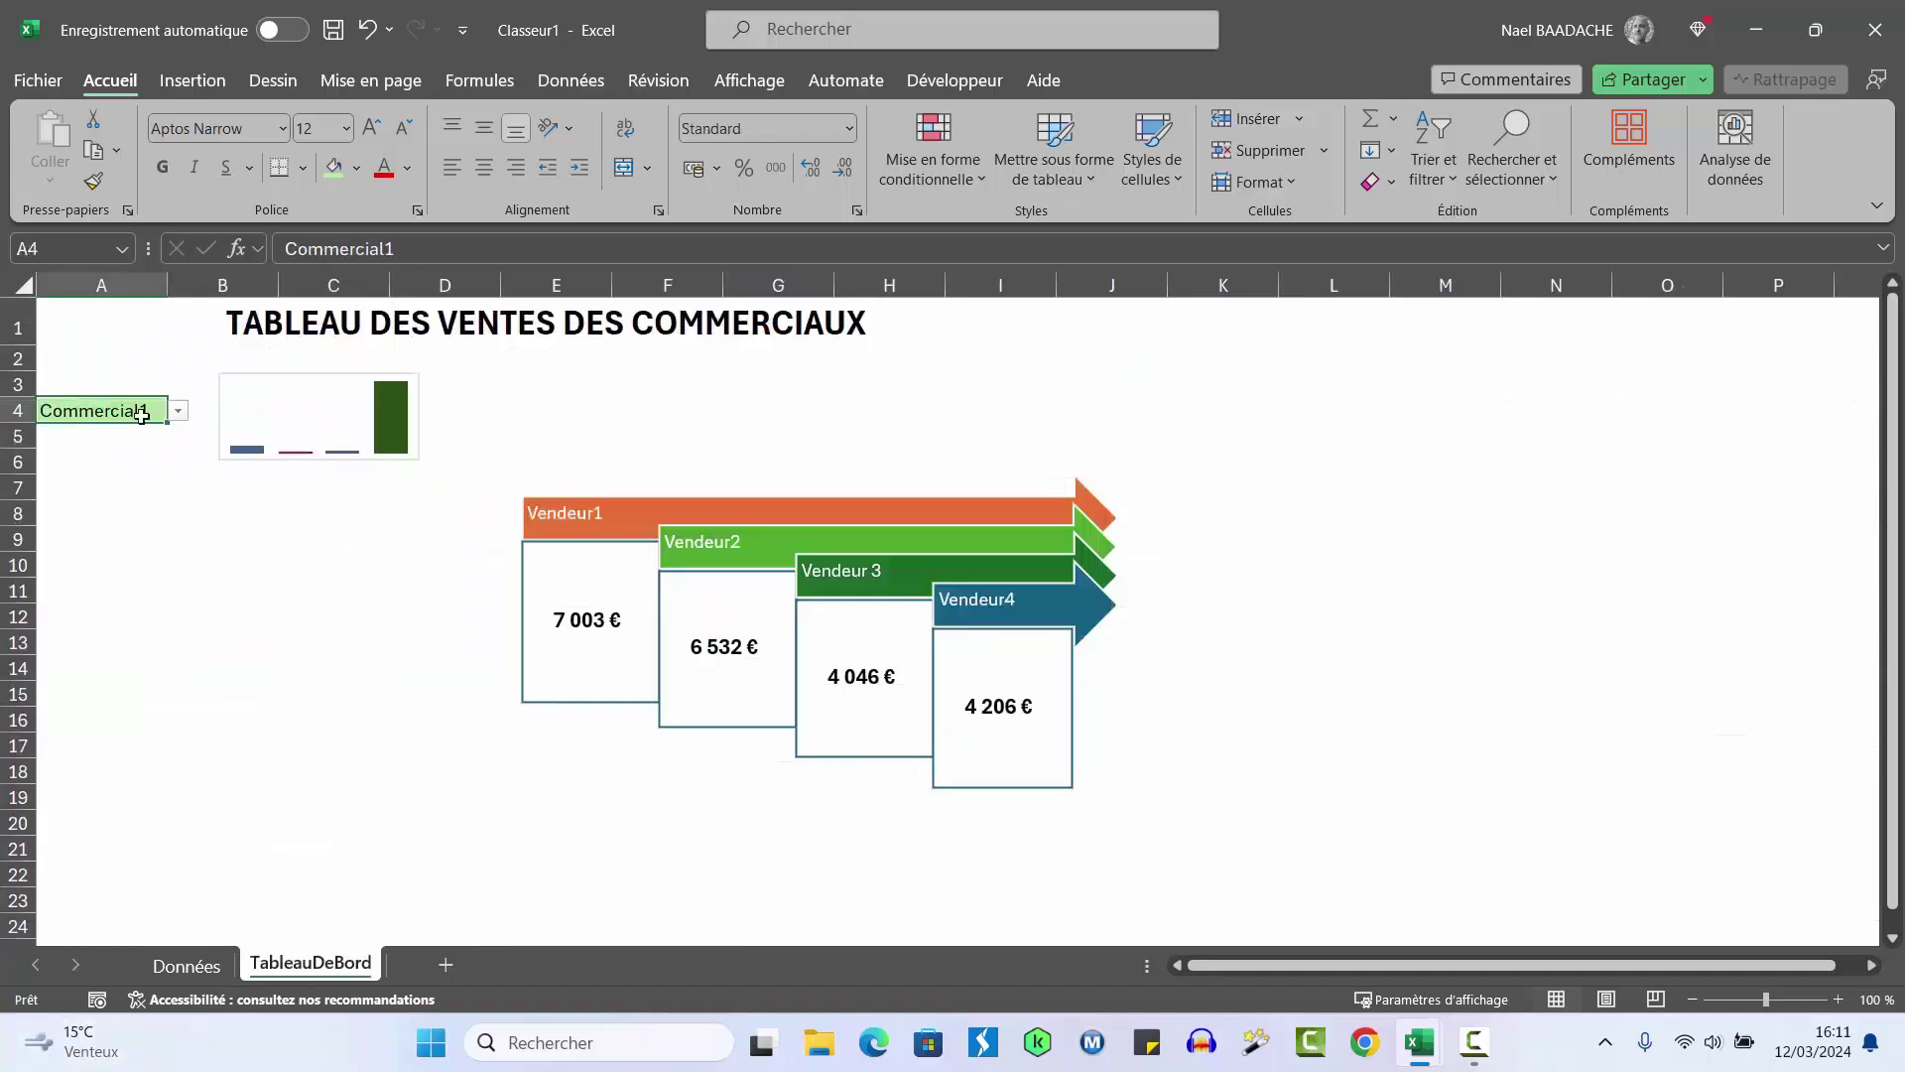
Select Commercial2 in the A4 dropdown, verify its K4 total formula, then select the A1 title
click(180, 411)
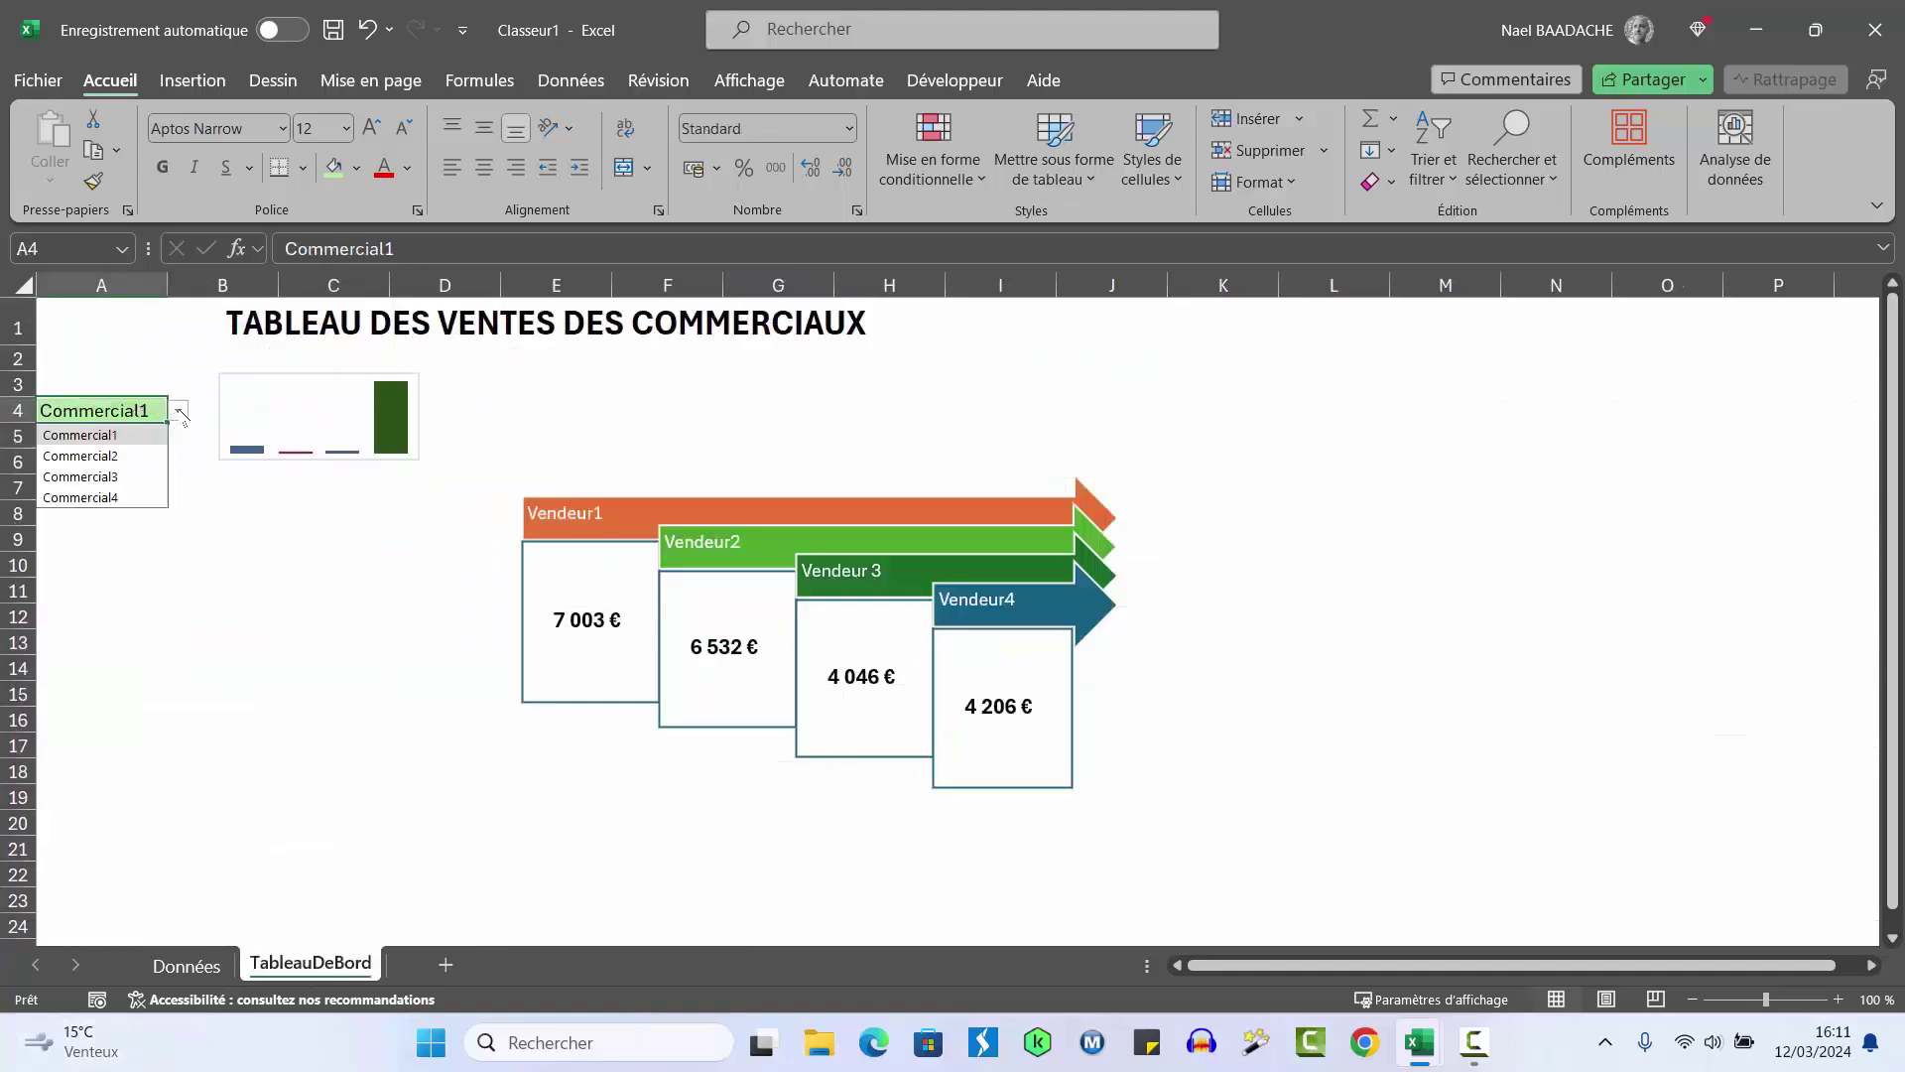
click(109, 454)
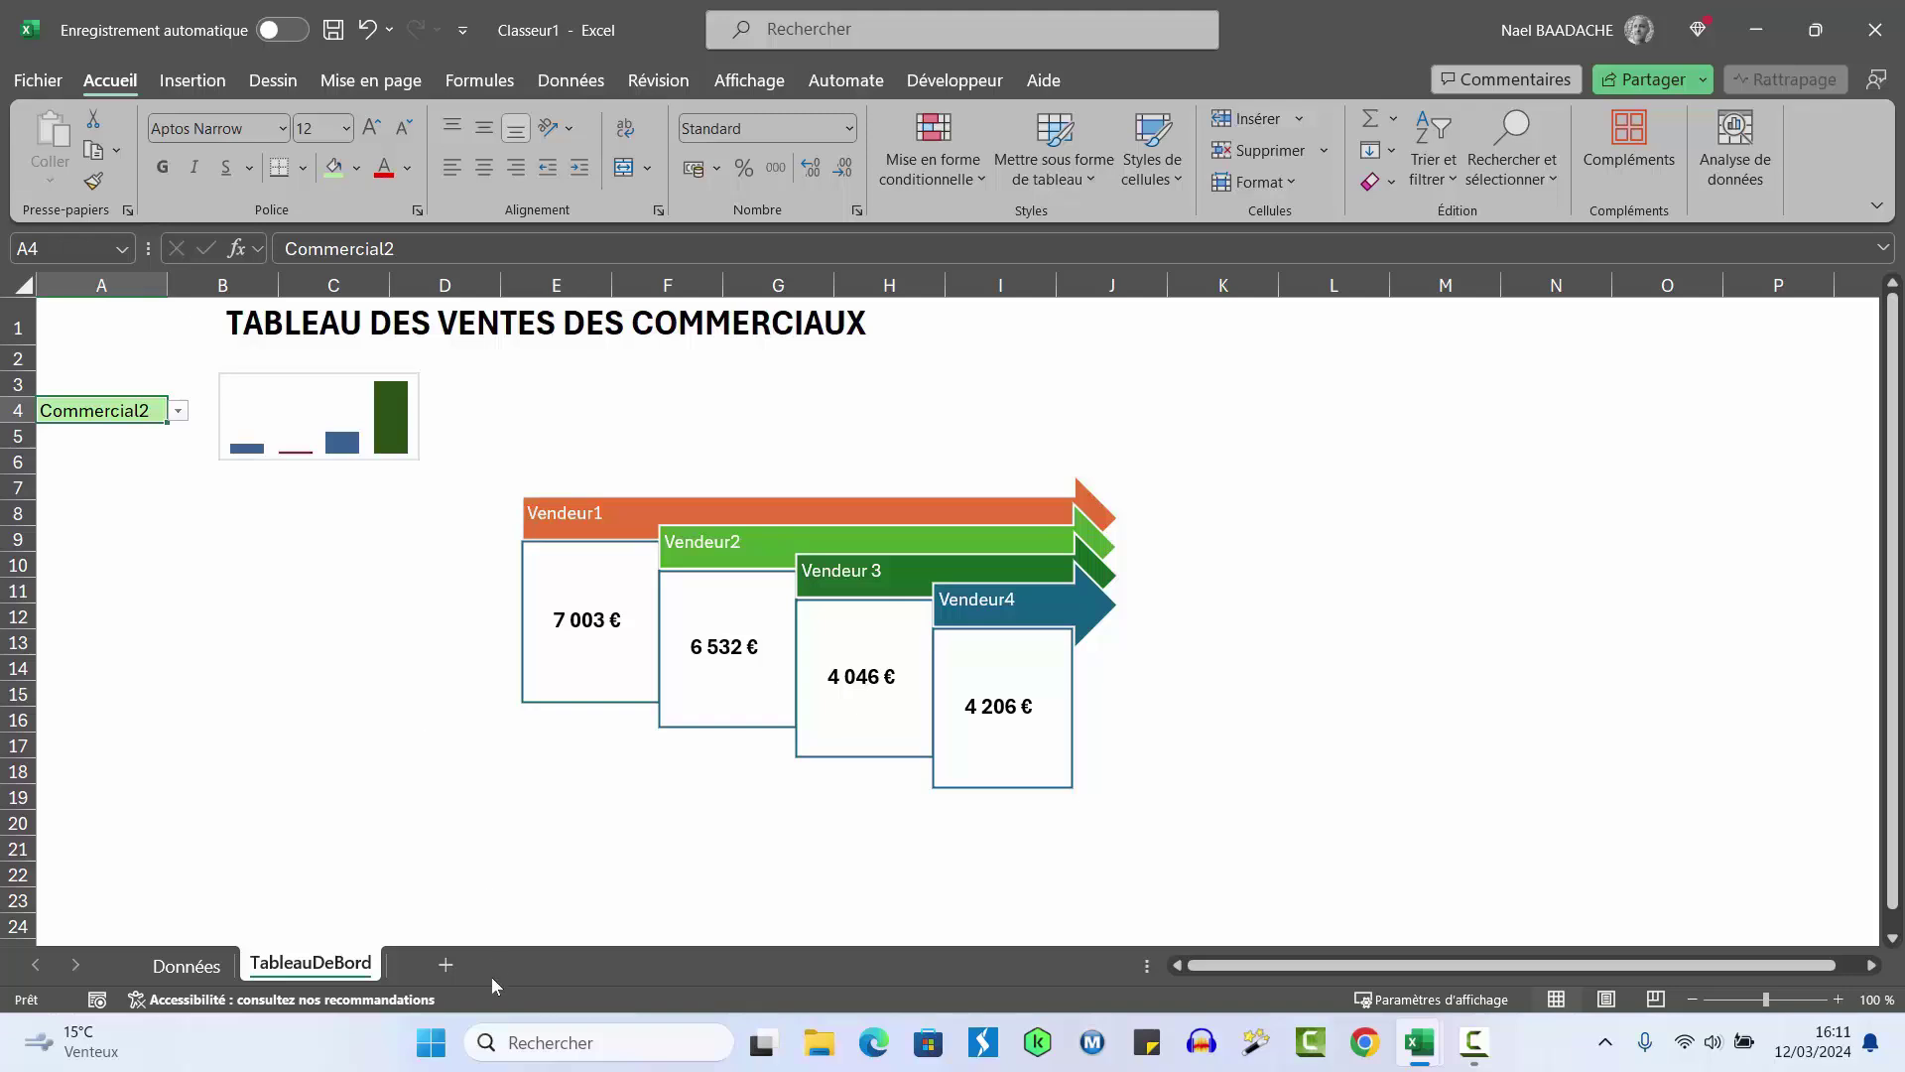
click(197, 965)
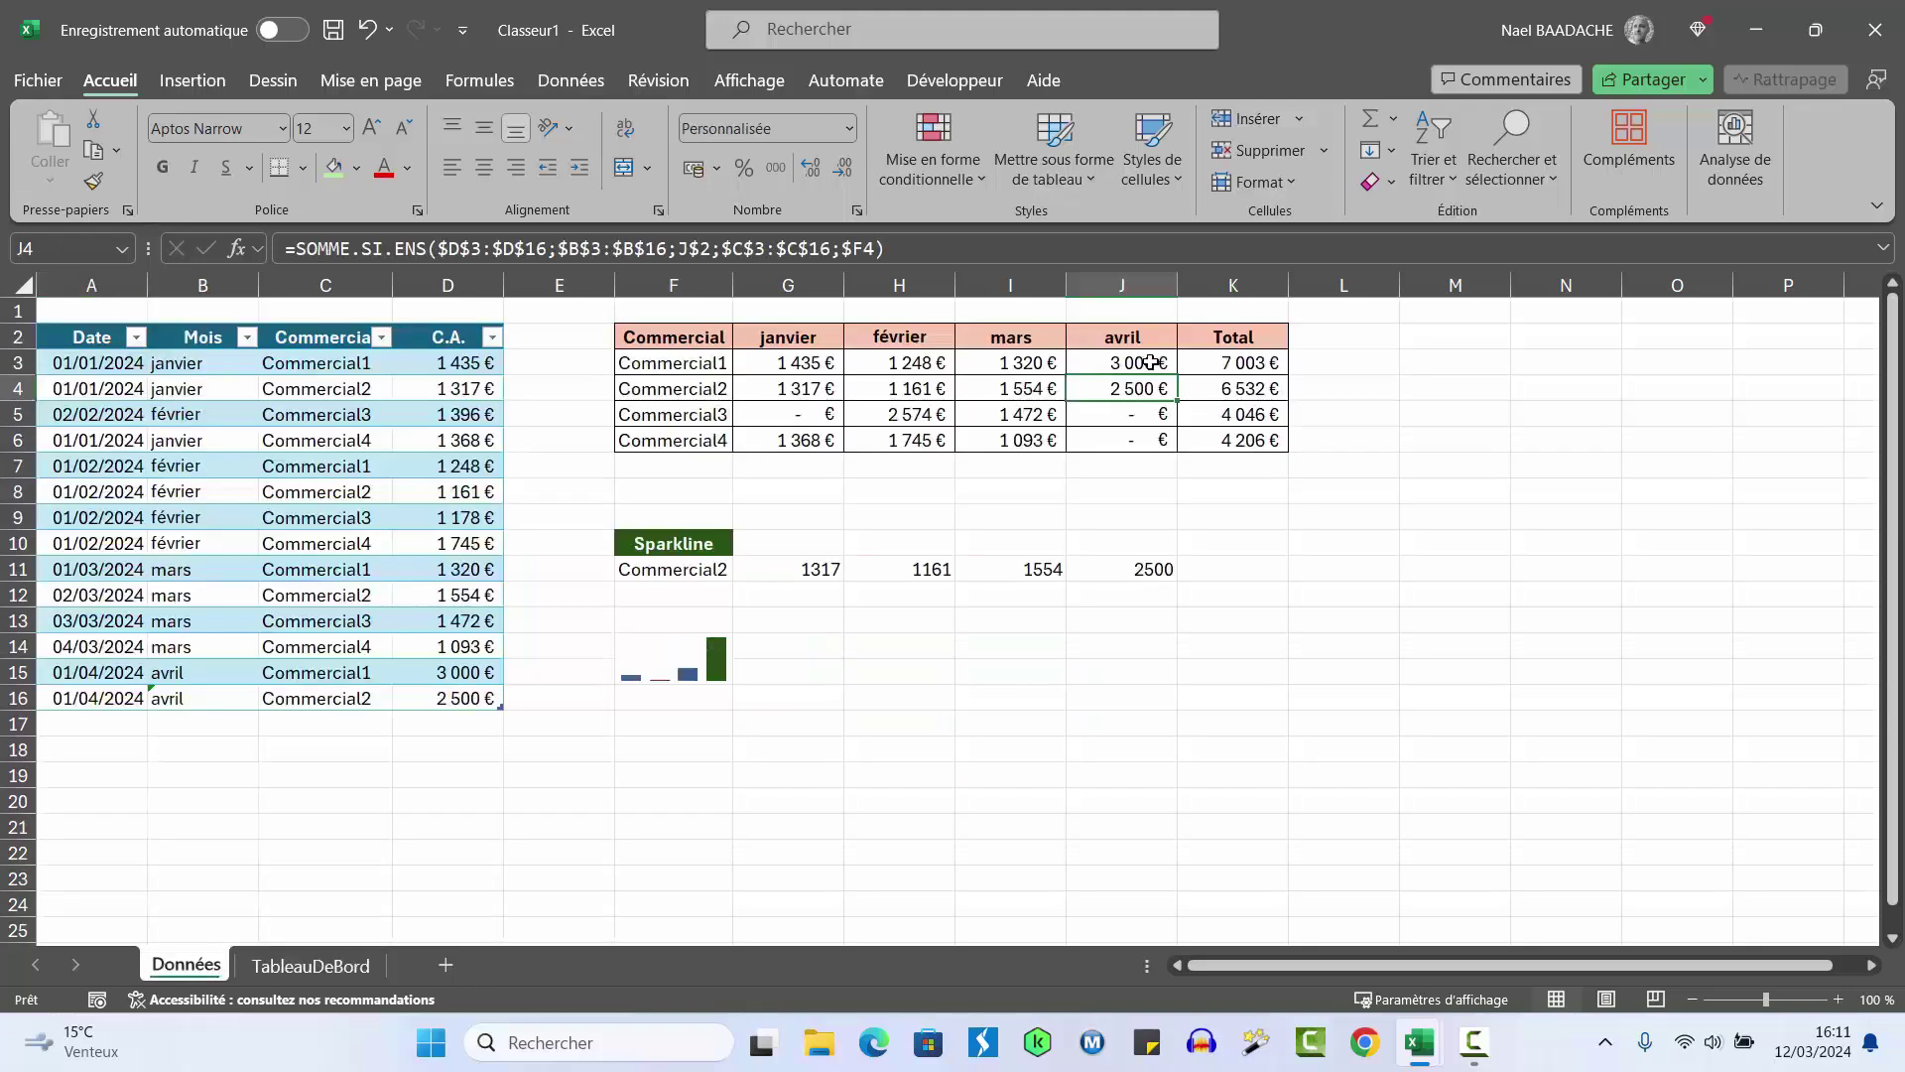
click(1236, 386)
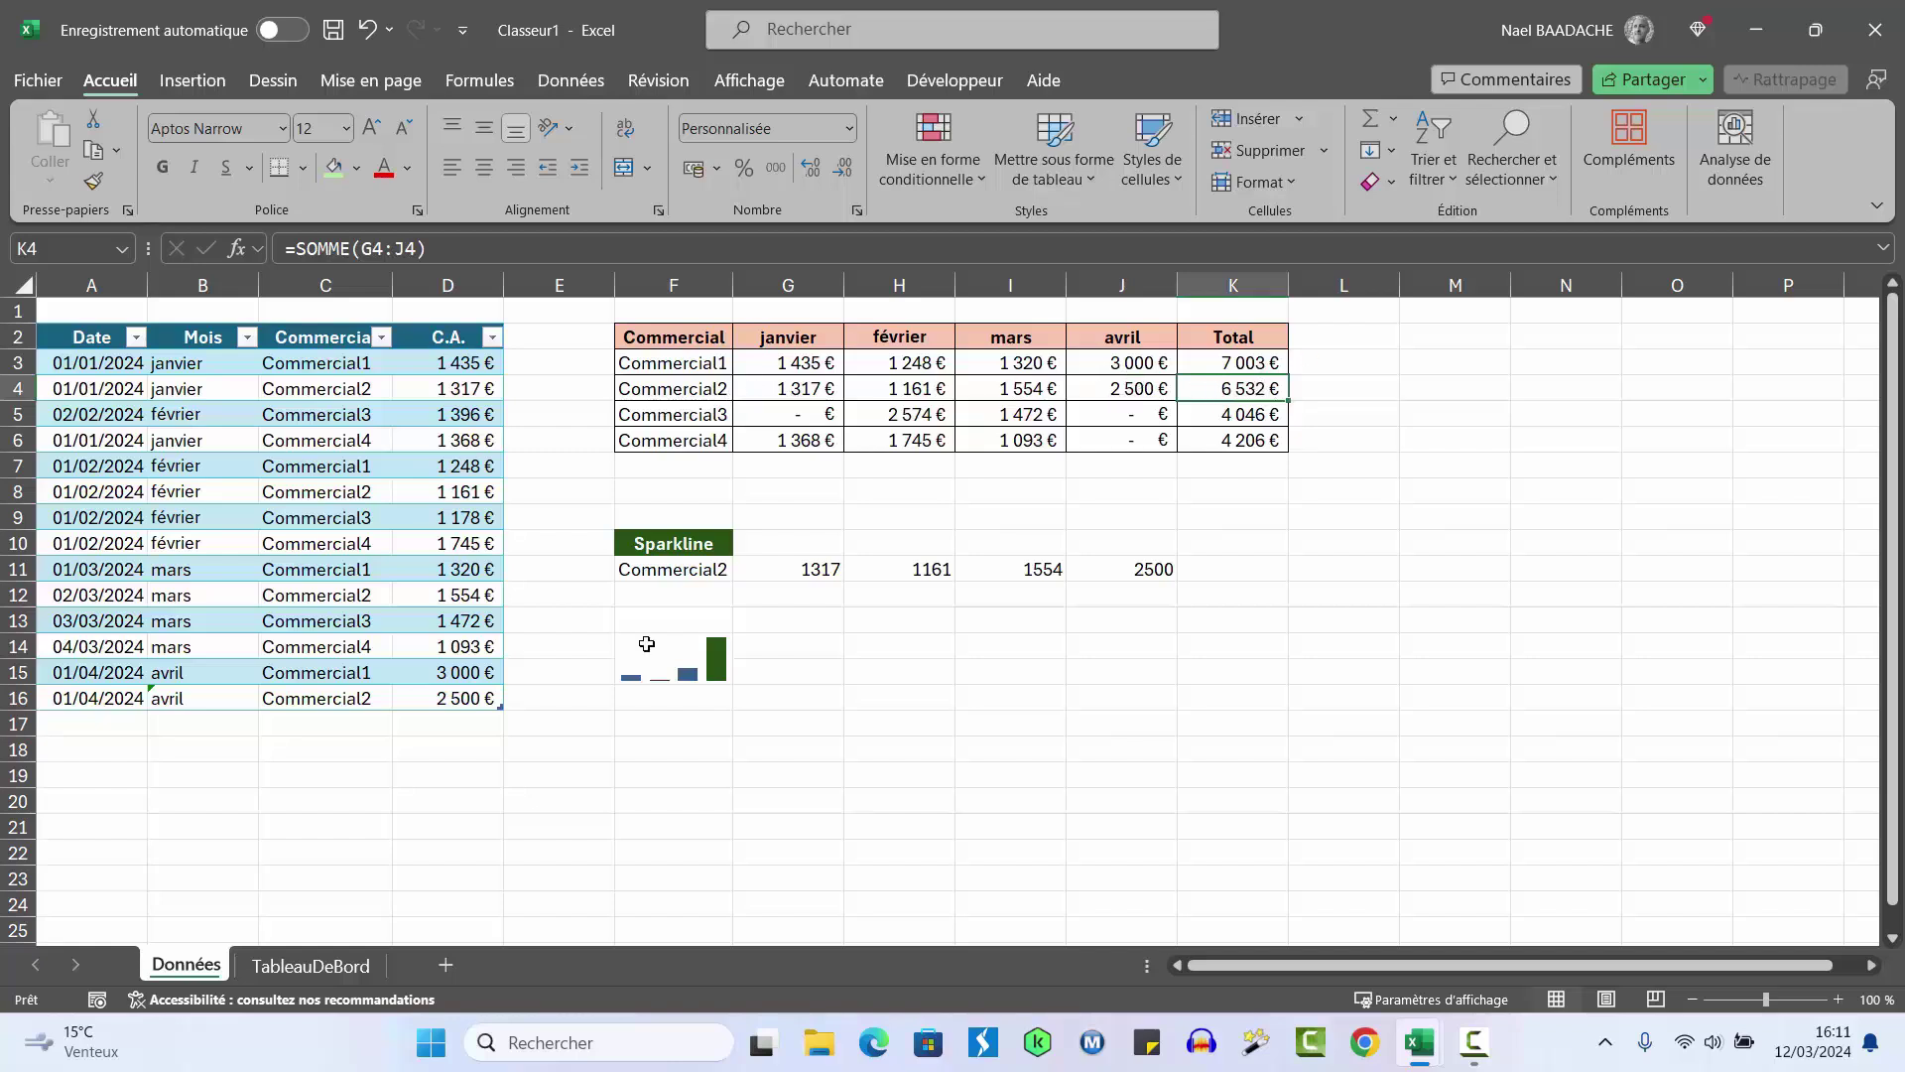
click(349, 966)
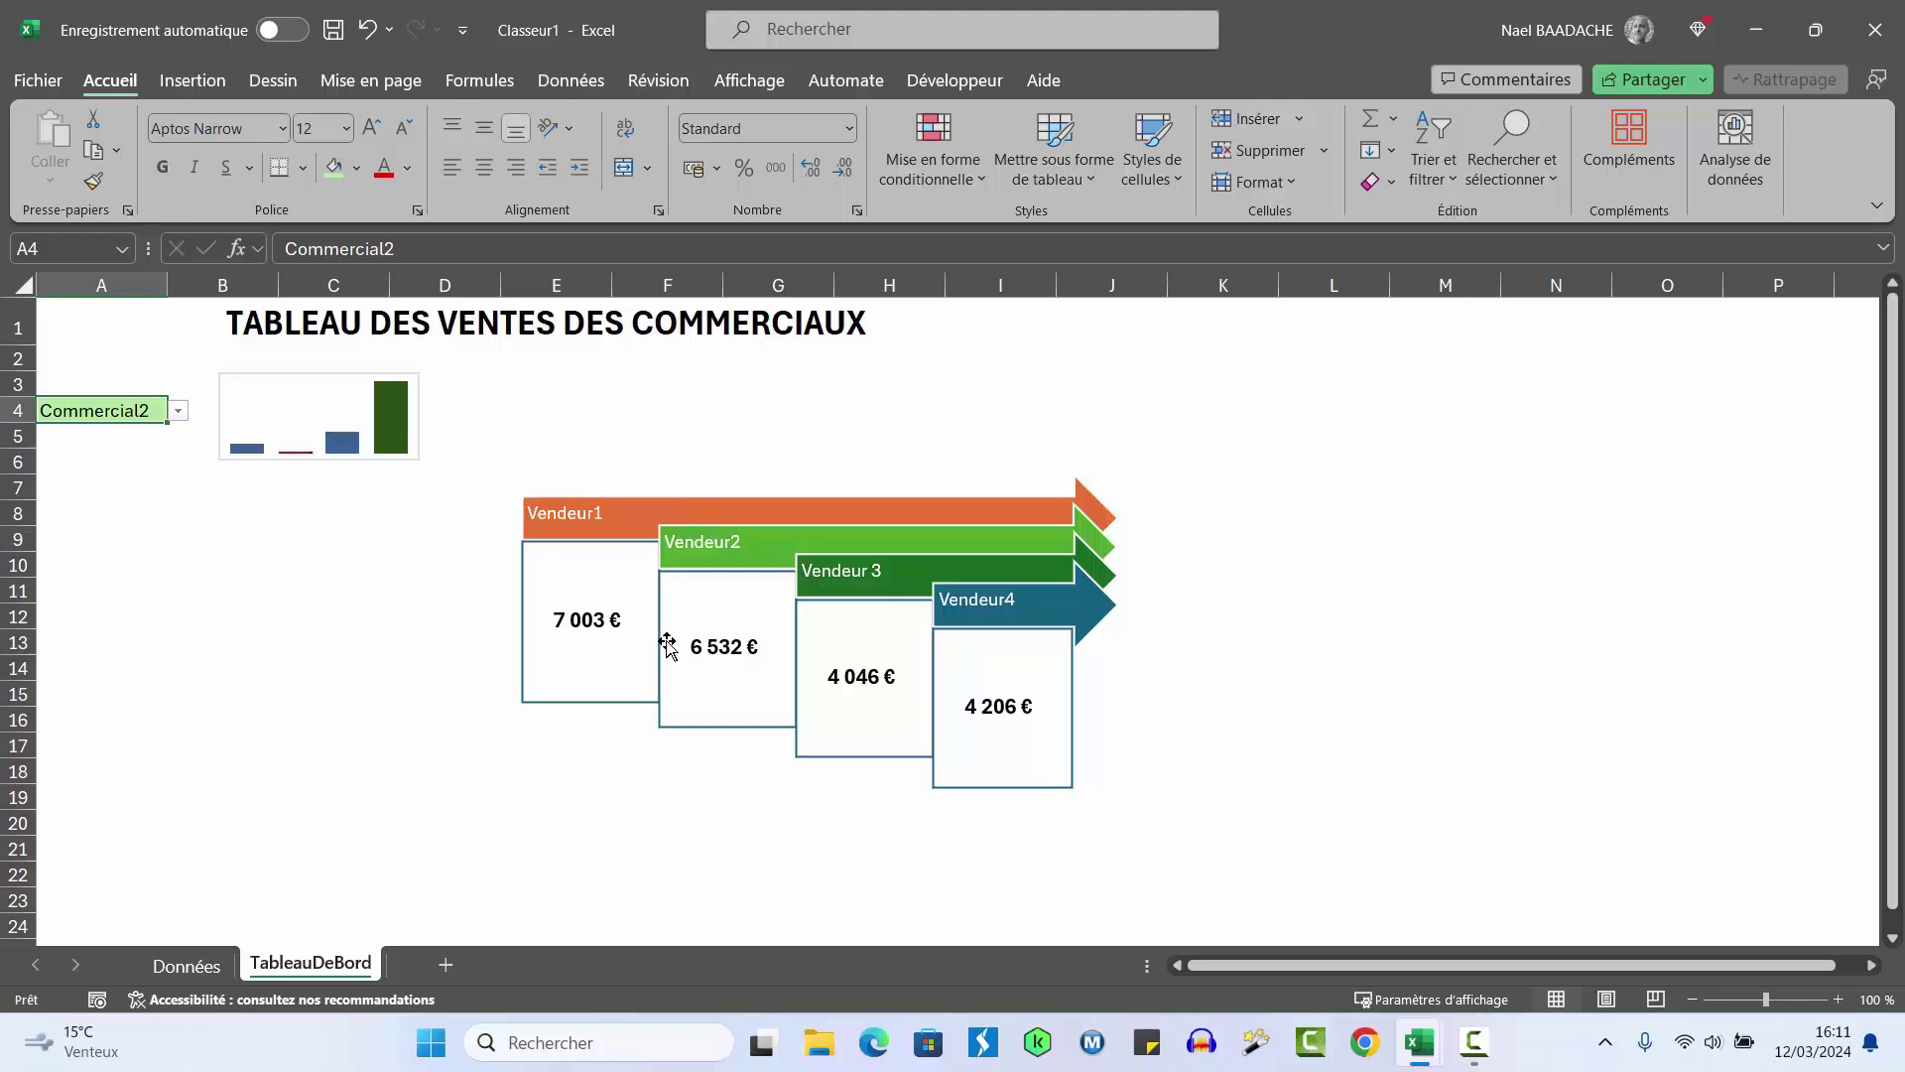
click(1419, 609)
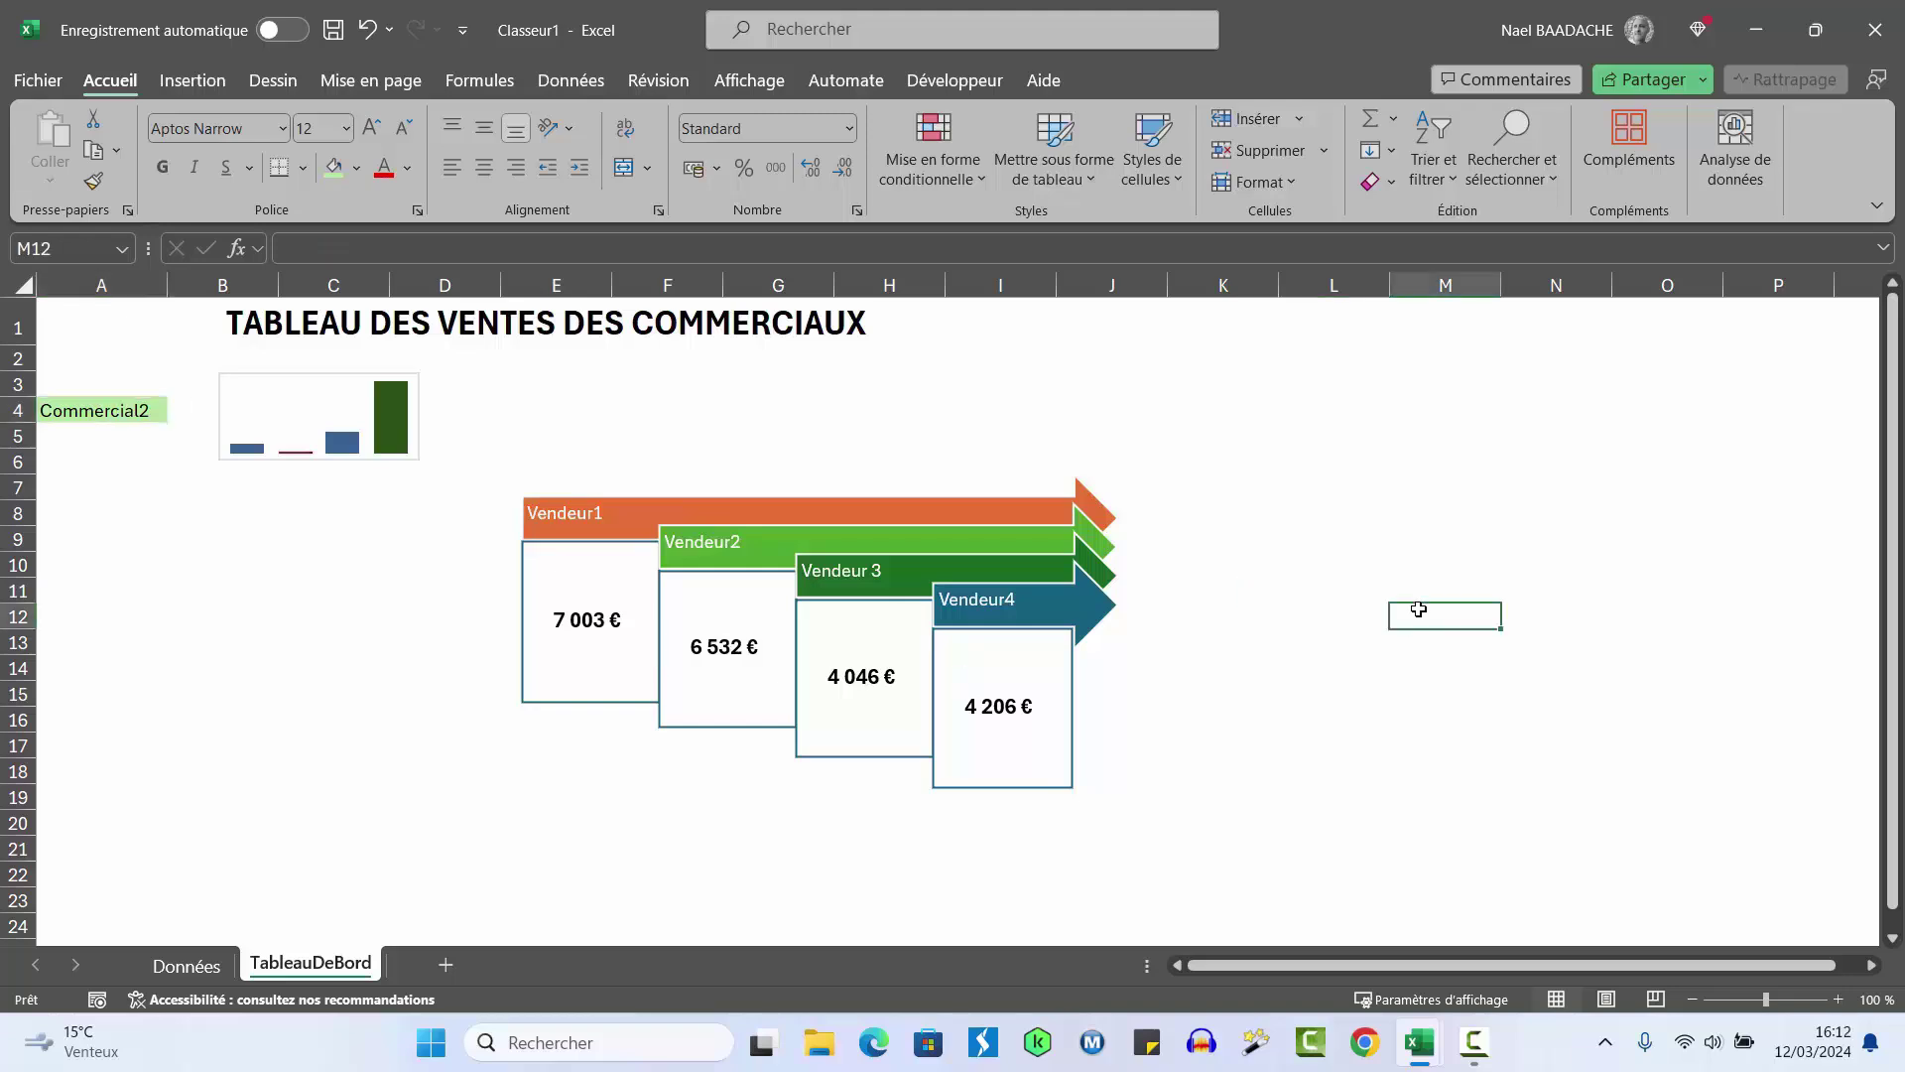
click(90, 327)
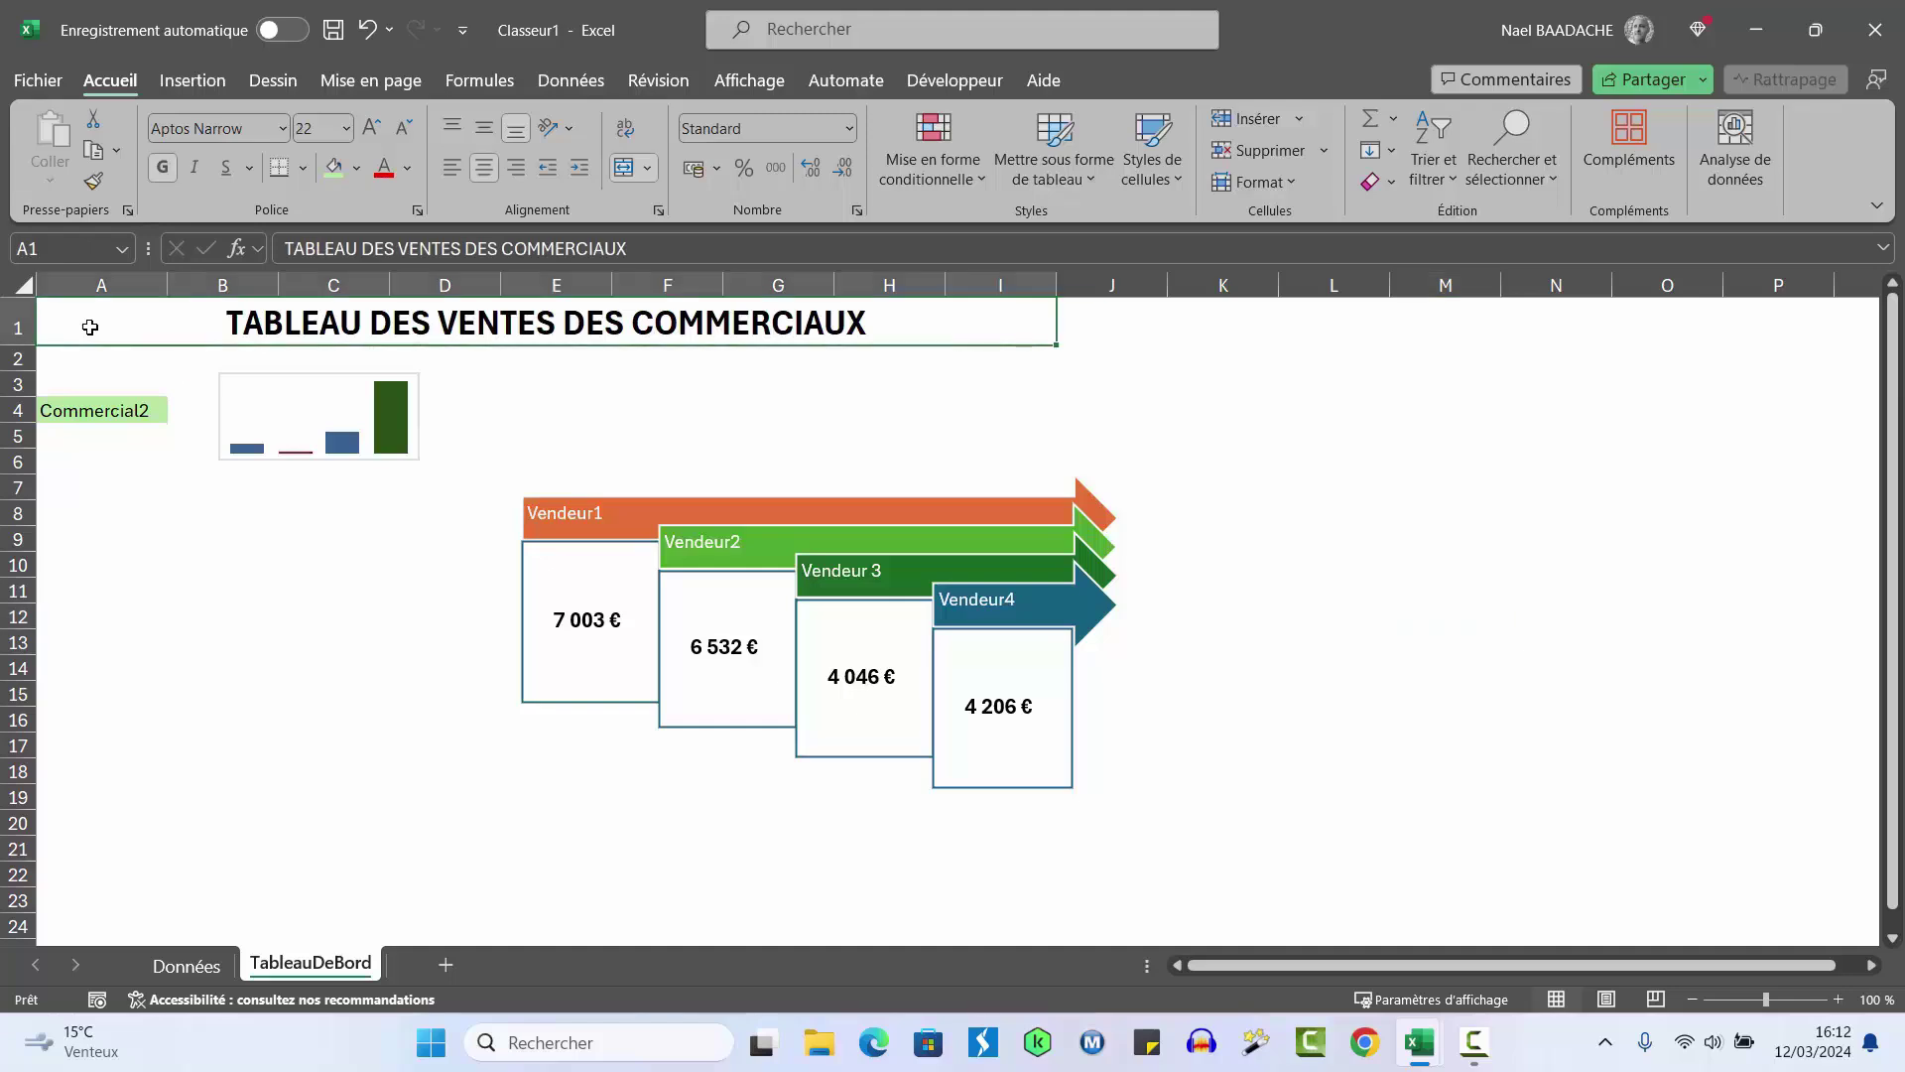
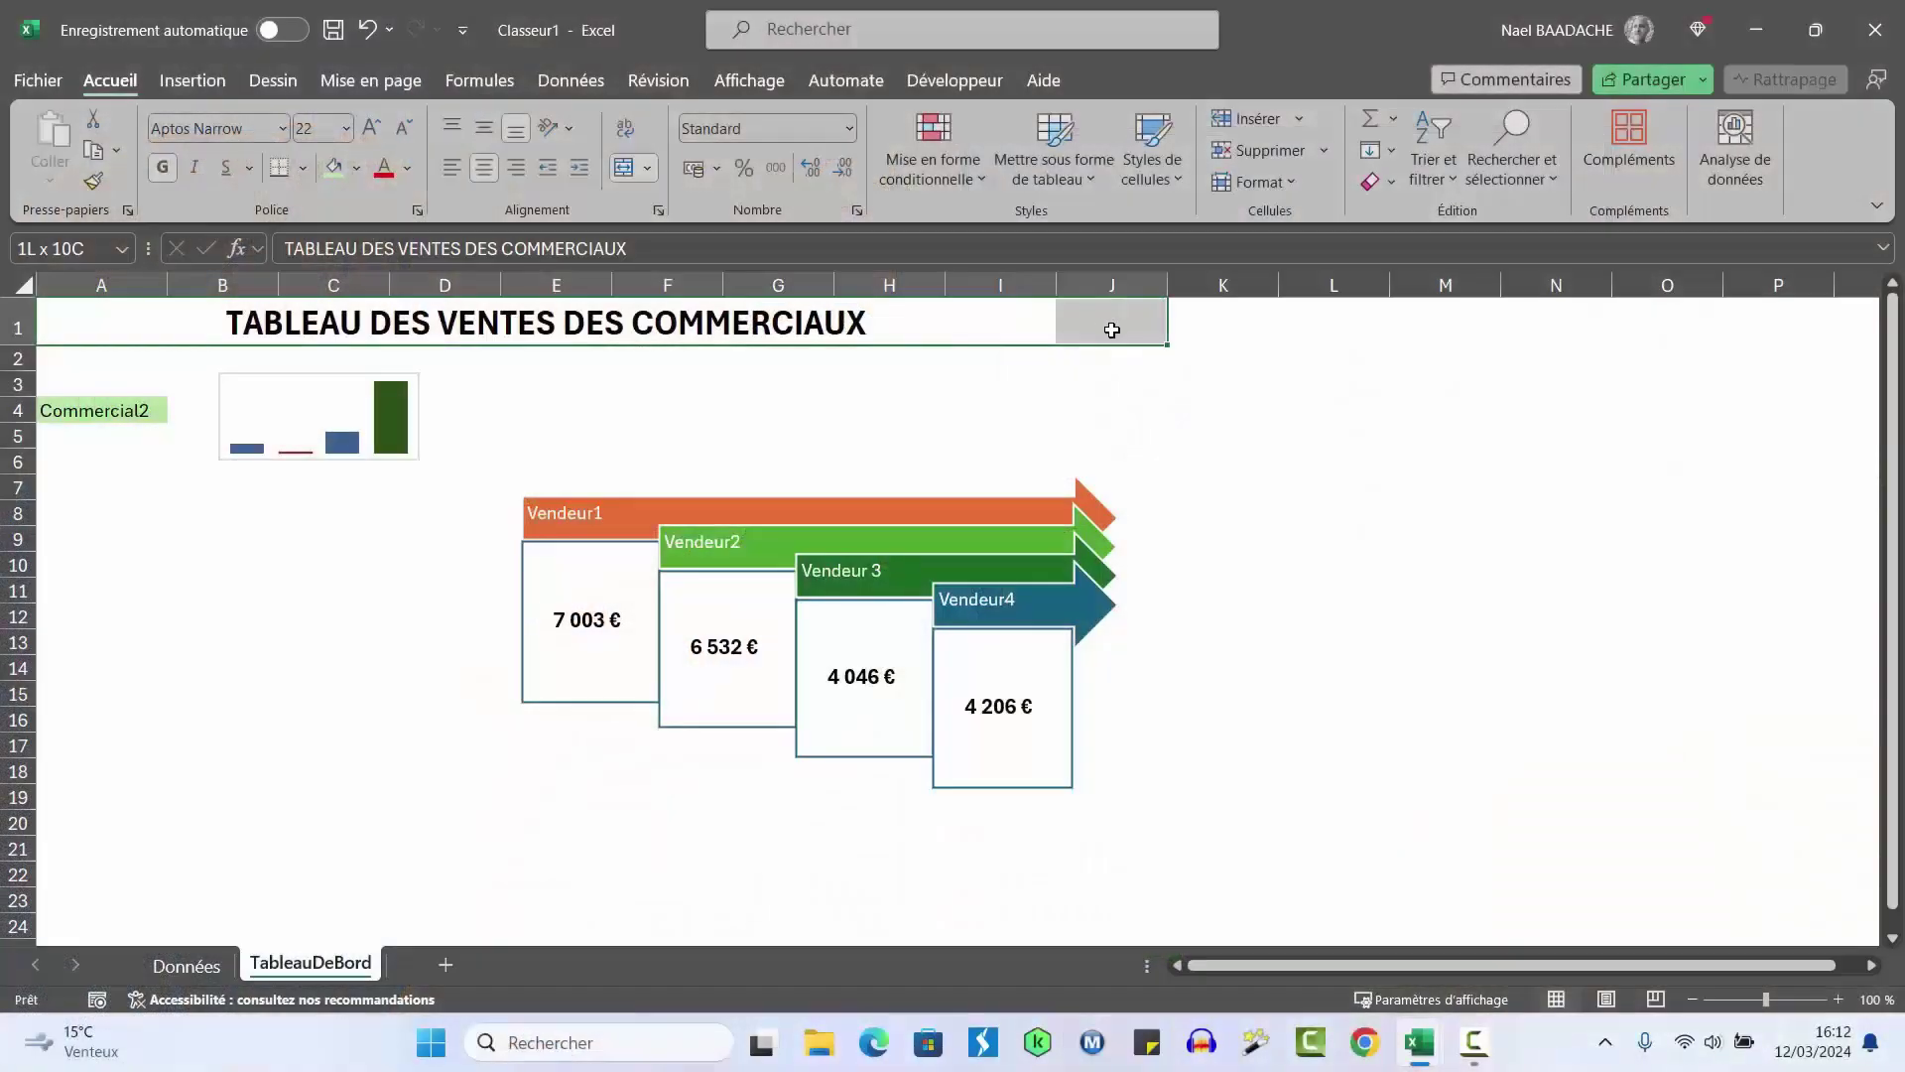
Copy the TableauDeBord dashboard range A1:J22 and bring up the Start menu
drag(1114, 322, 1150, 864)
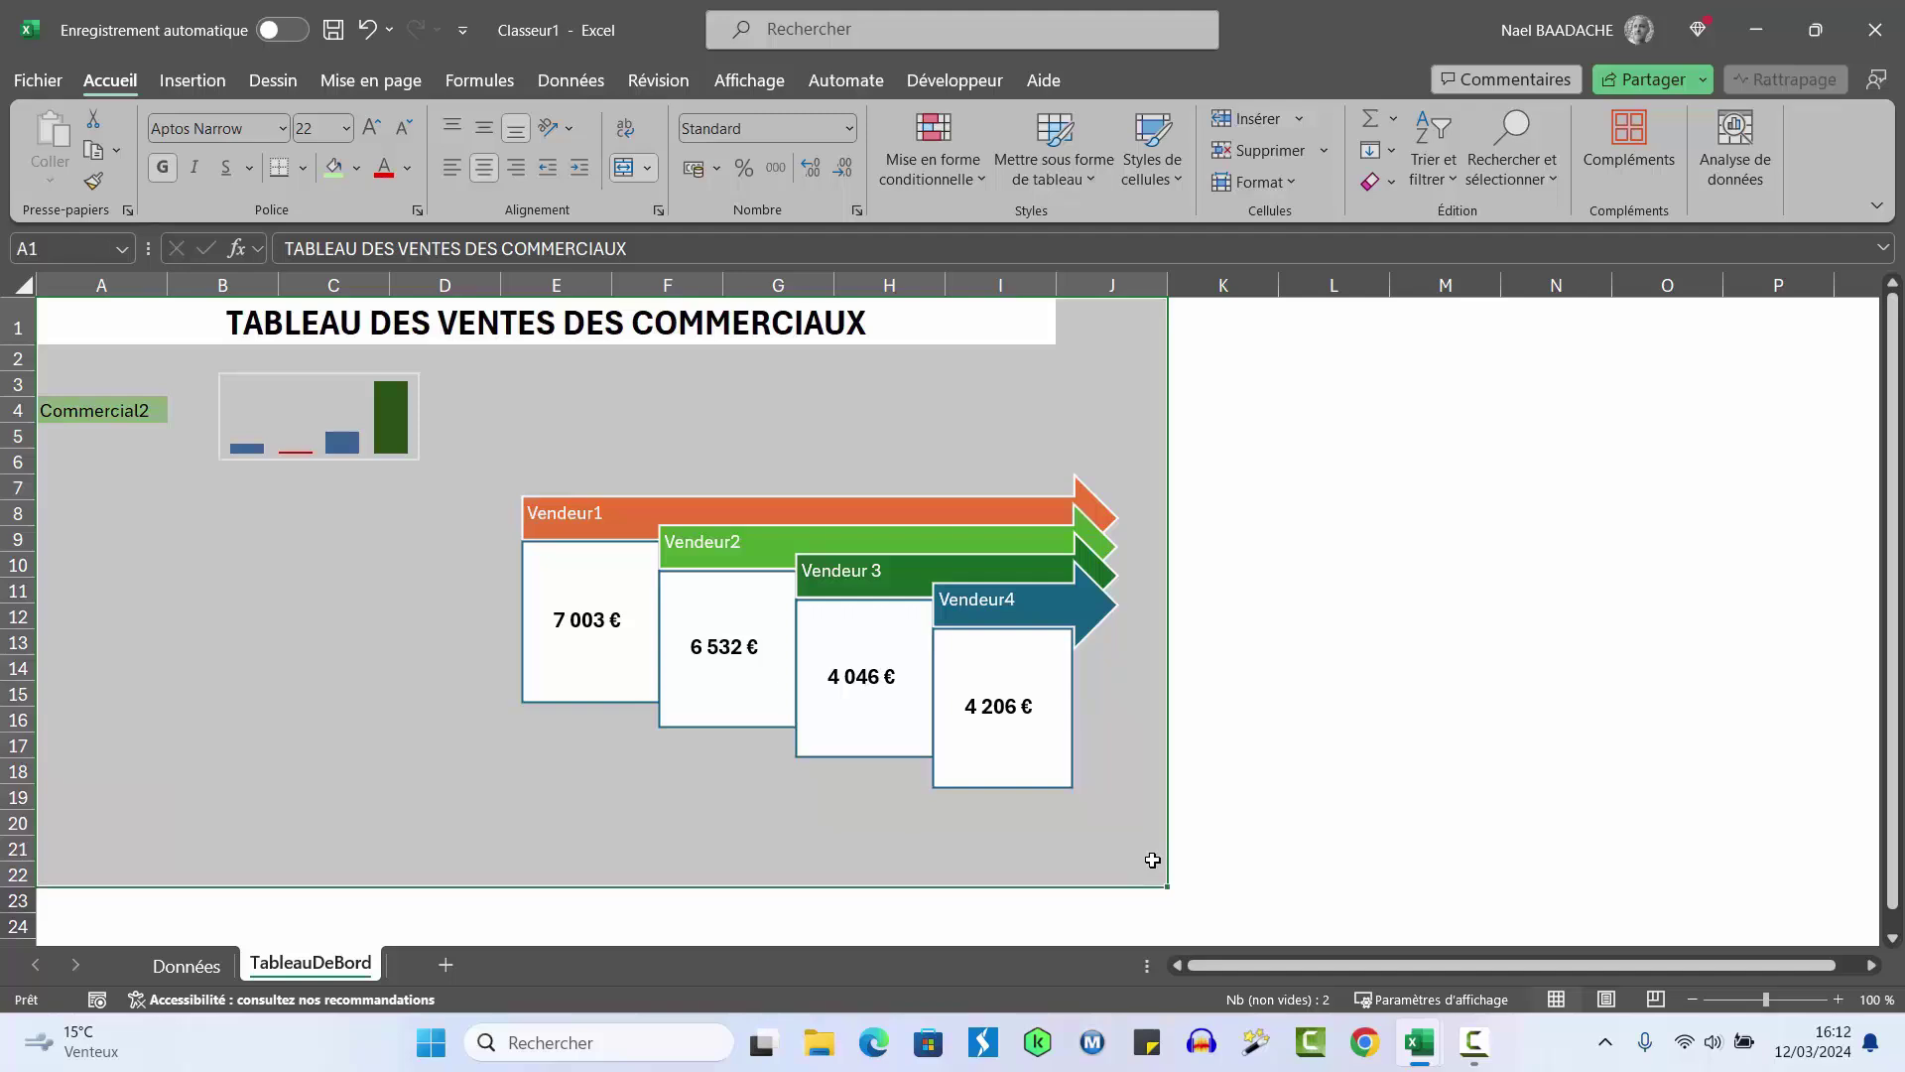
key(ctrl+c)
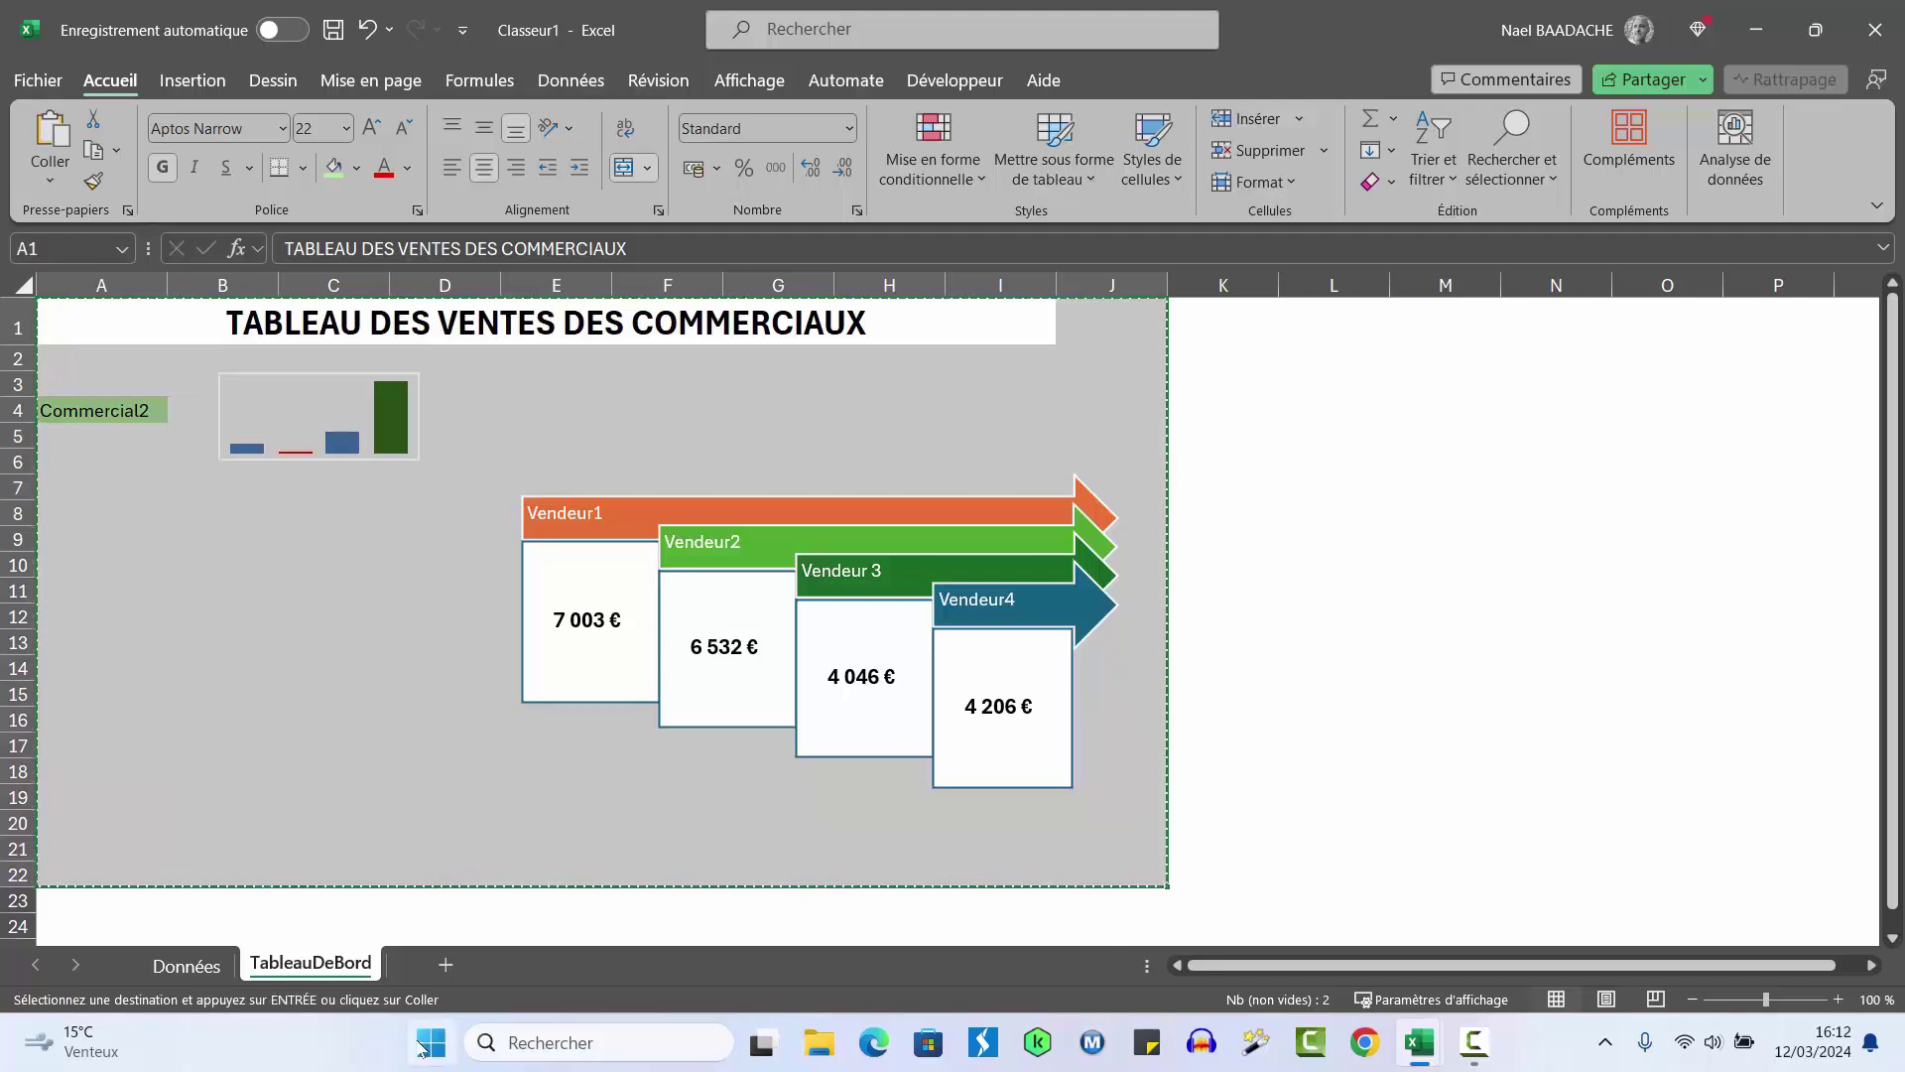
click(423, 1047)
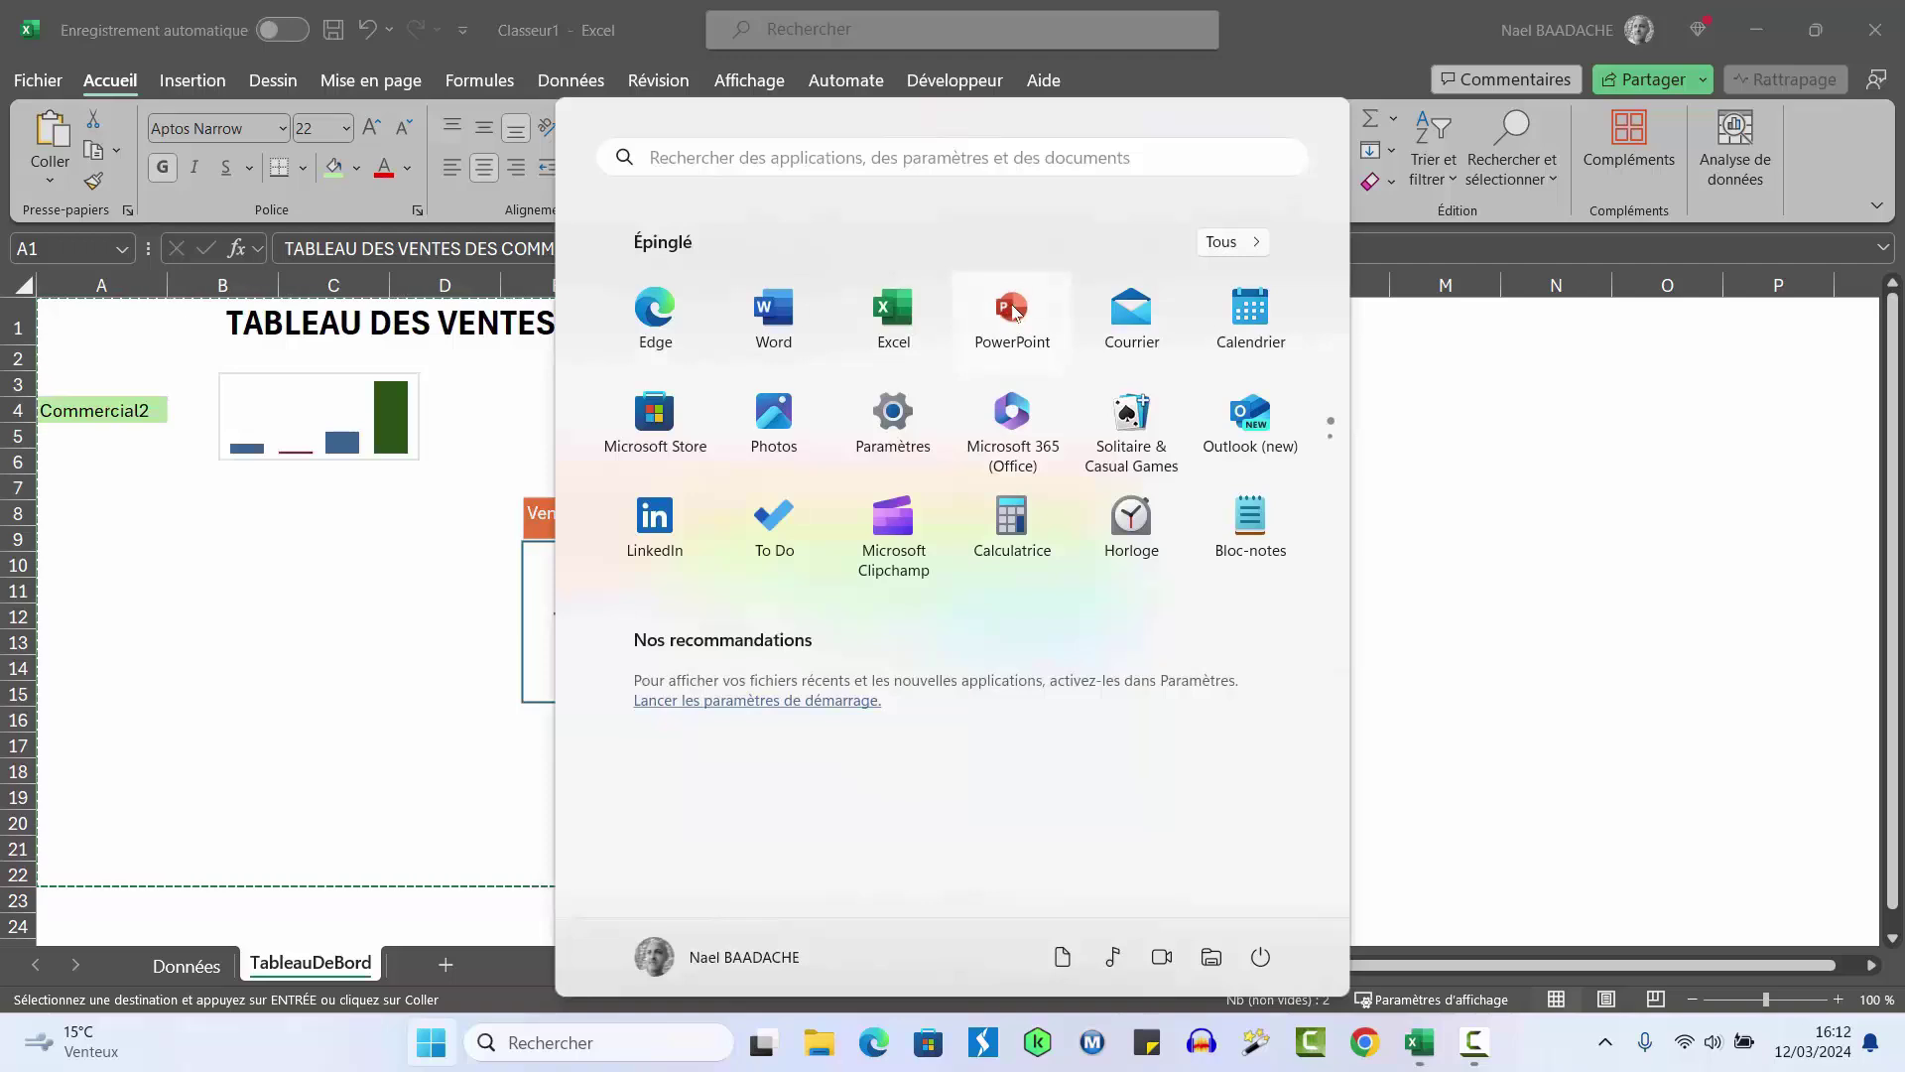
Start a new maximized blank PowerPoint presentation and delete both placeholders from its first slide
click(1013, 309)
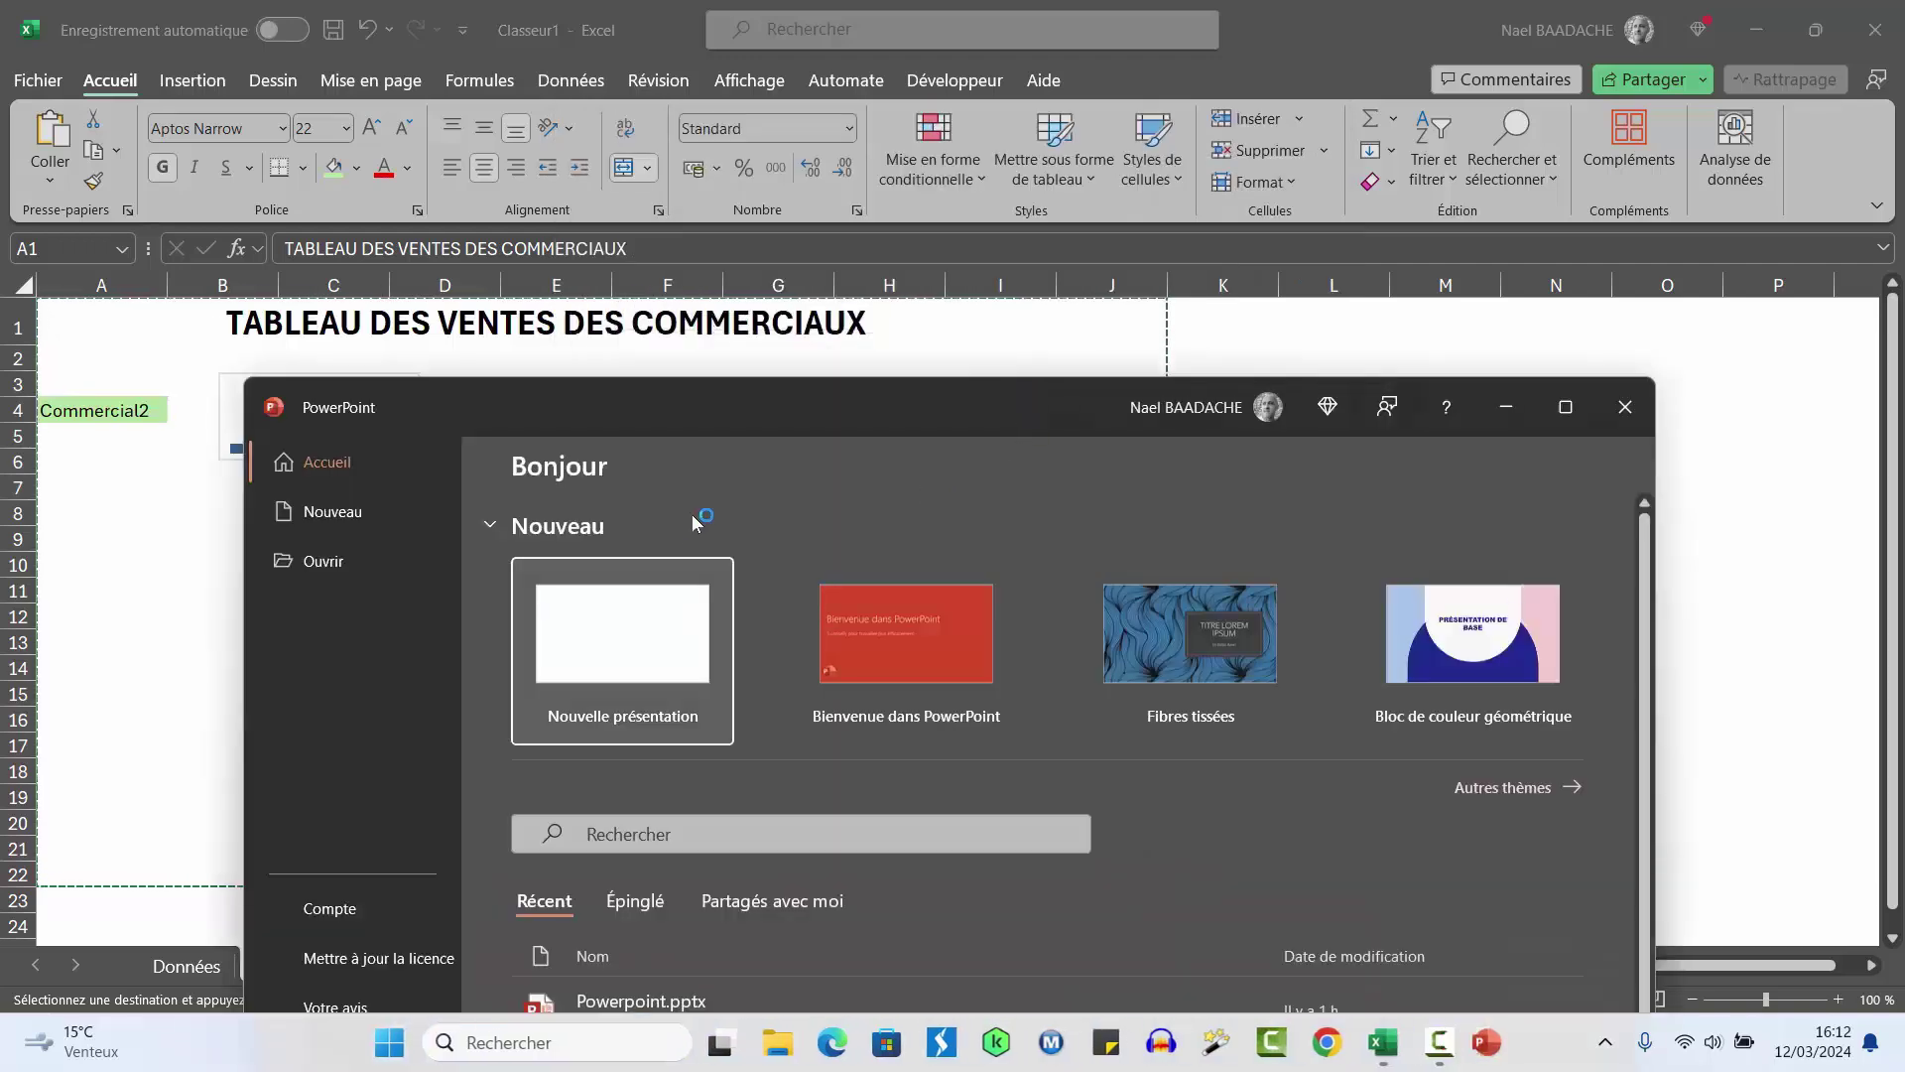
click(613, 635)
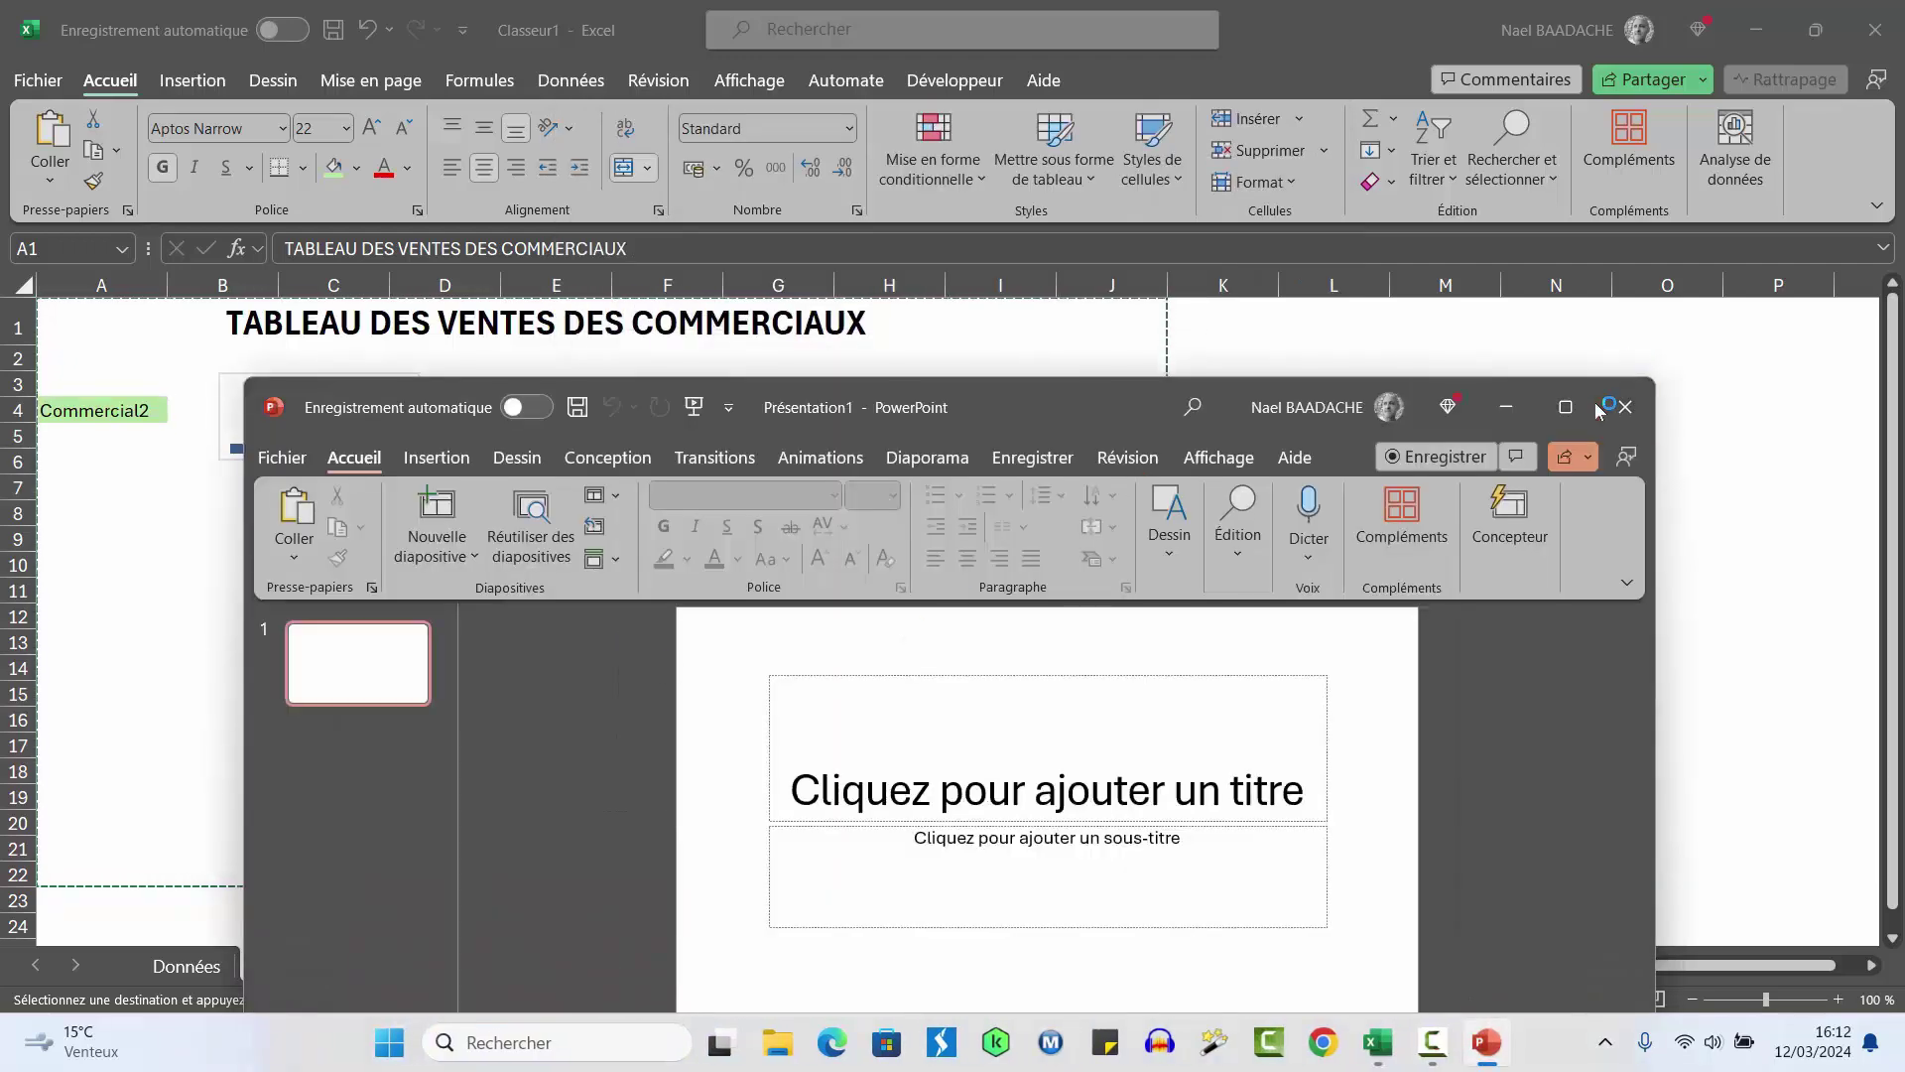
click(1566, 407)
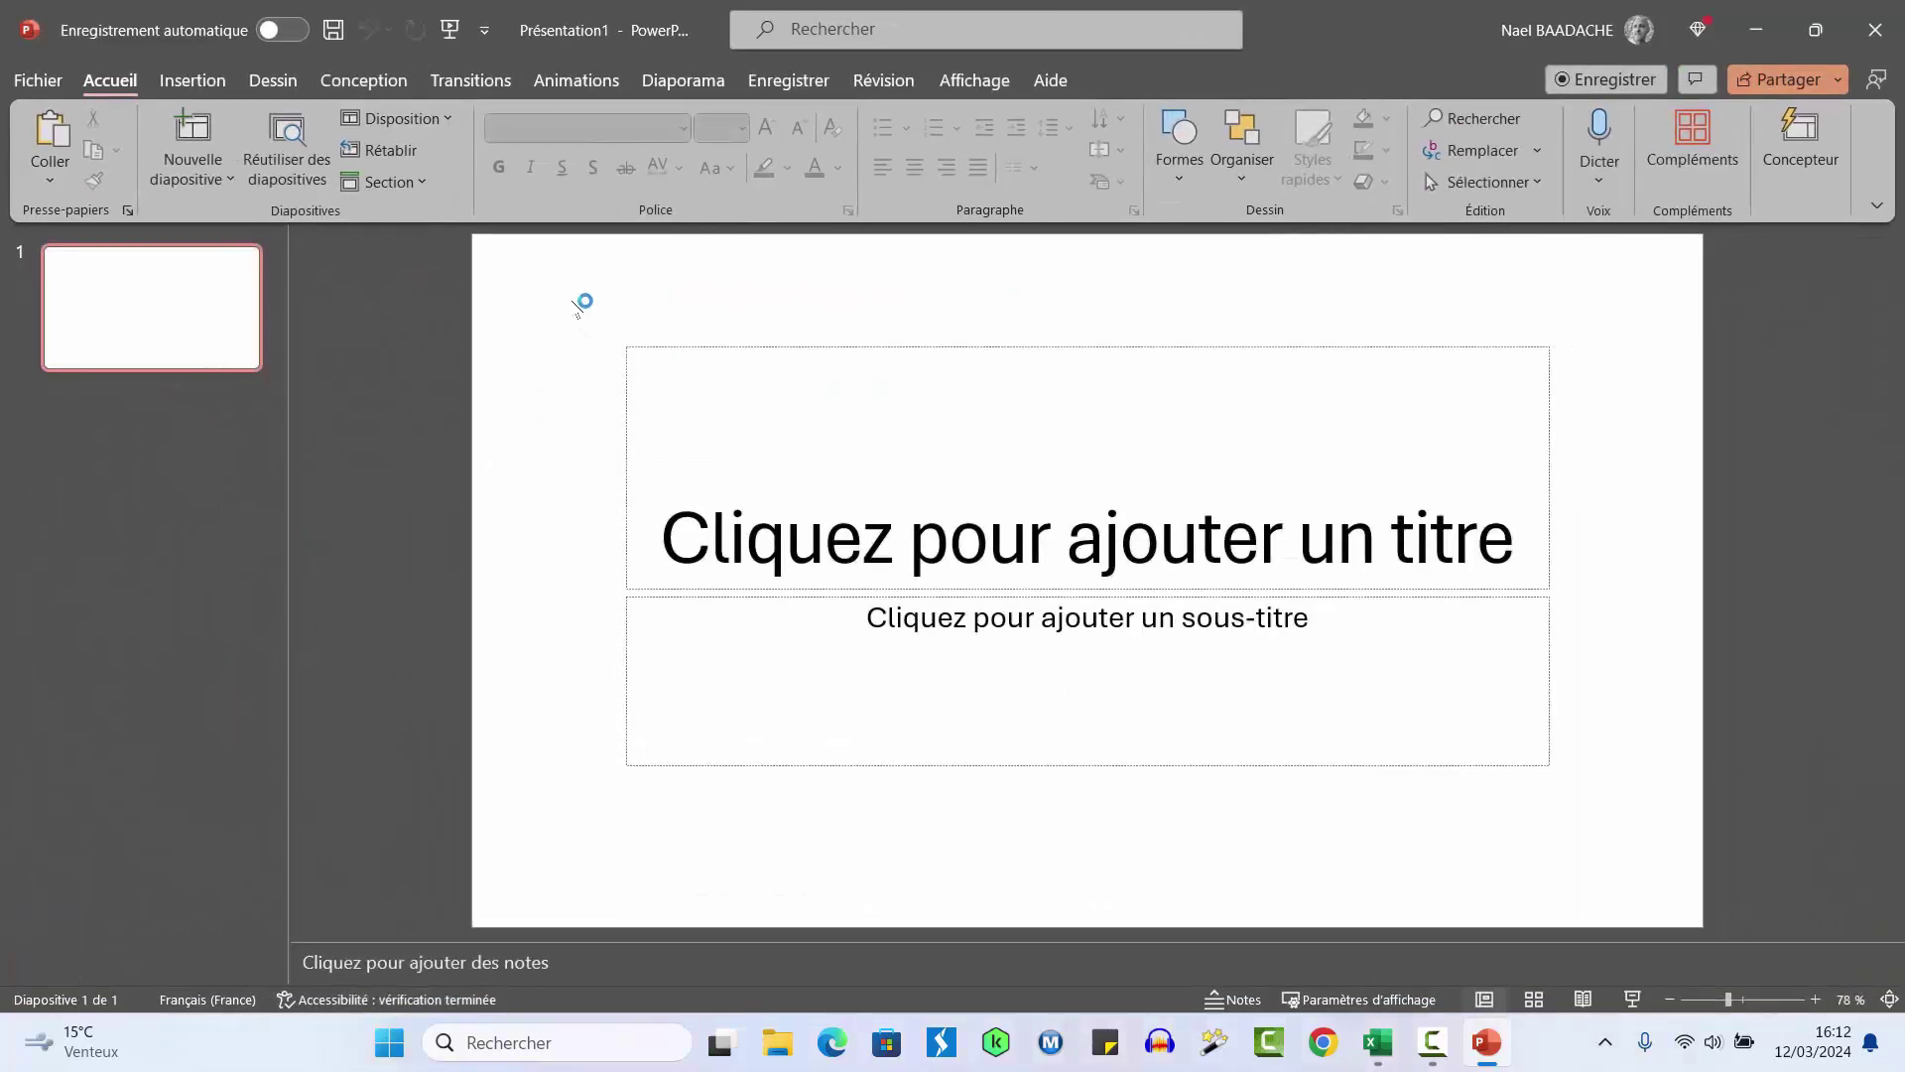
drag(573, 299, 1588, 843)
key(Delete)
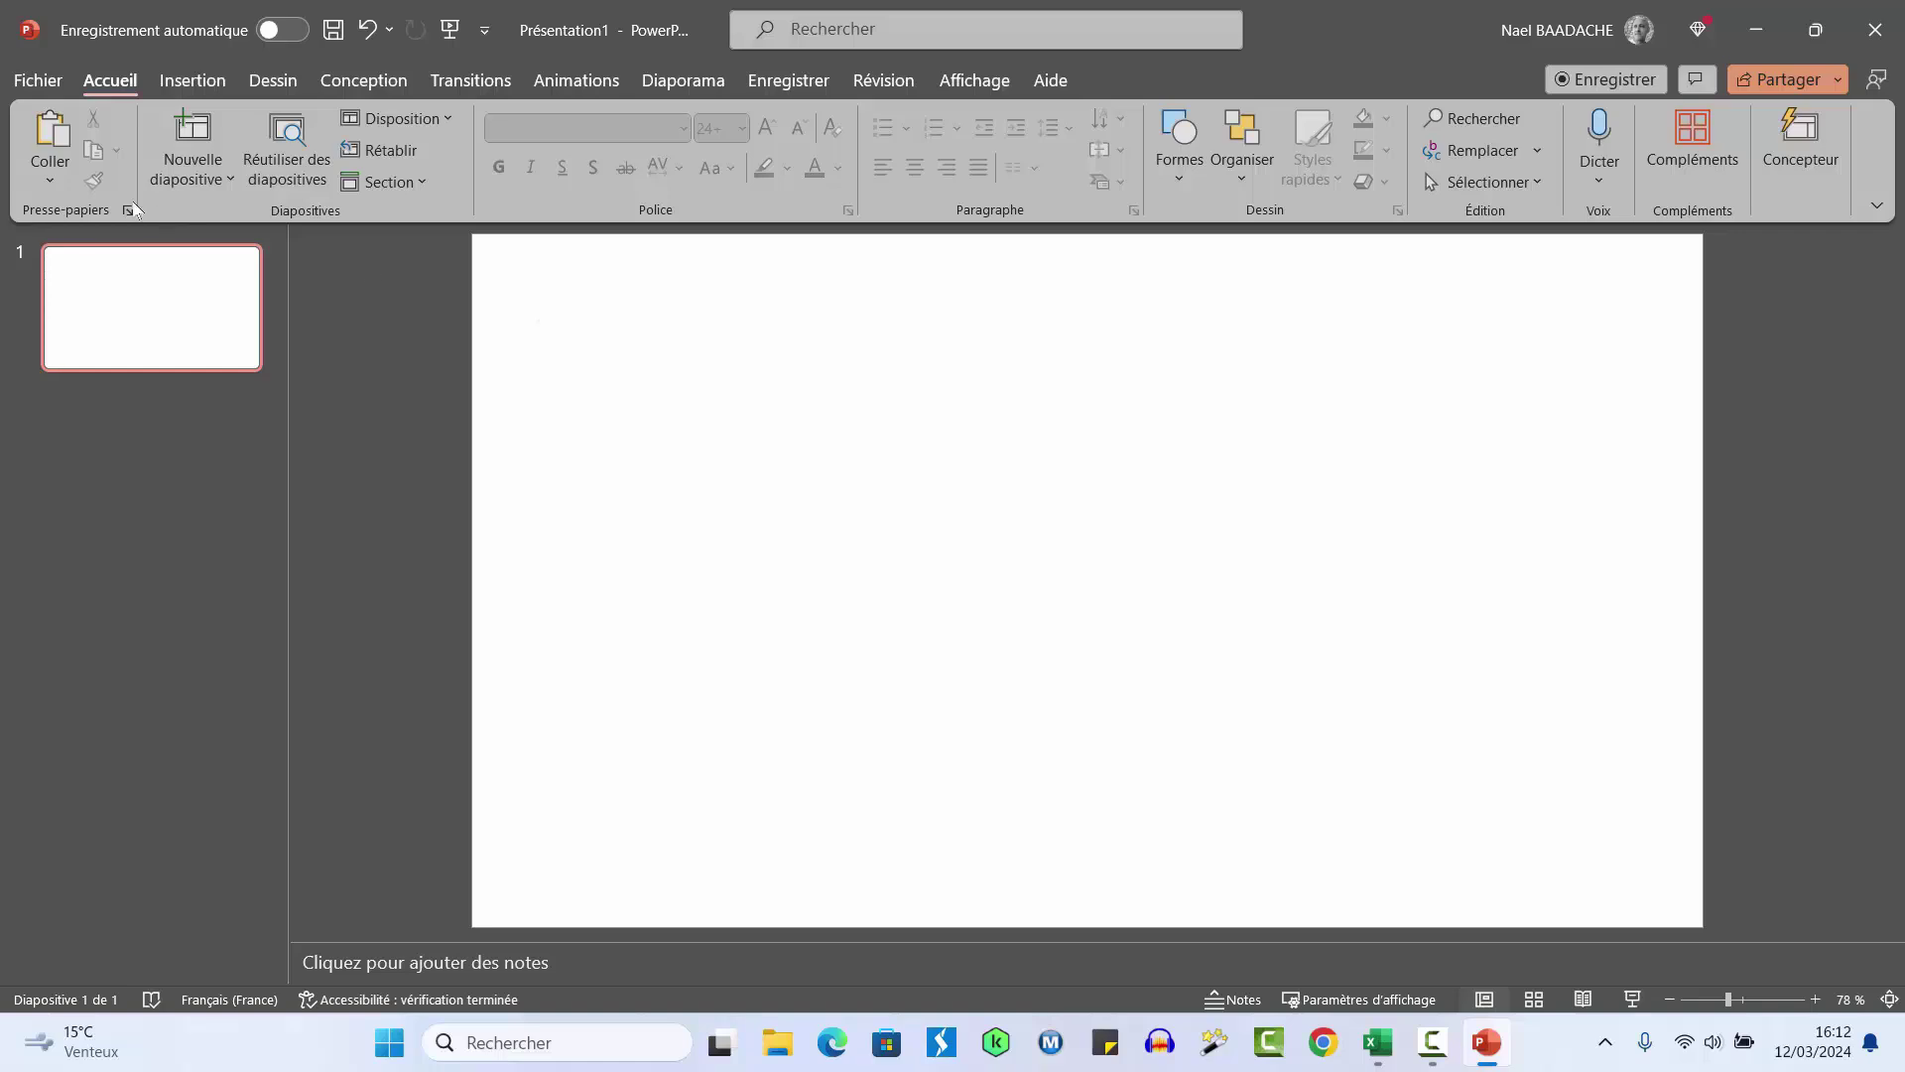
Paste the copied Excel dashboard onto the slide as a linked object via Collage spécial
click(49, 183)
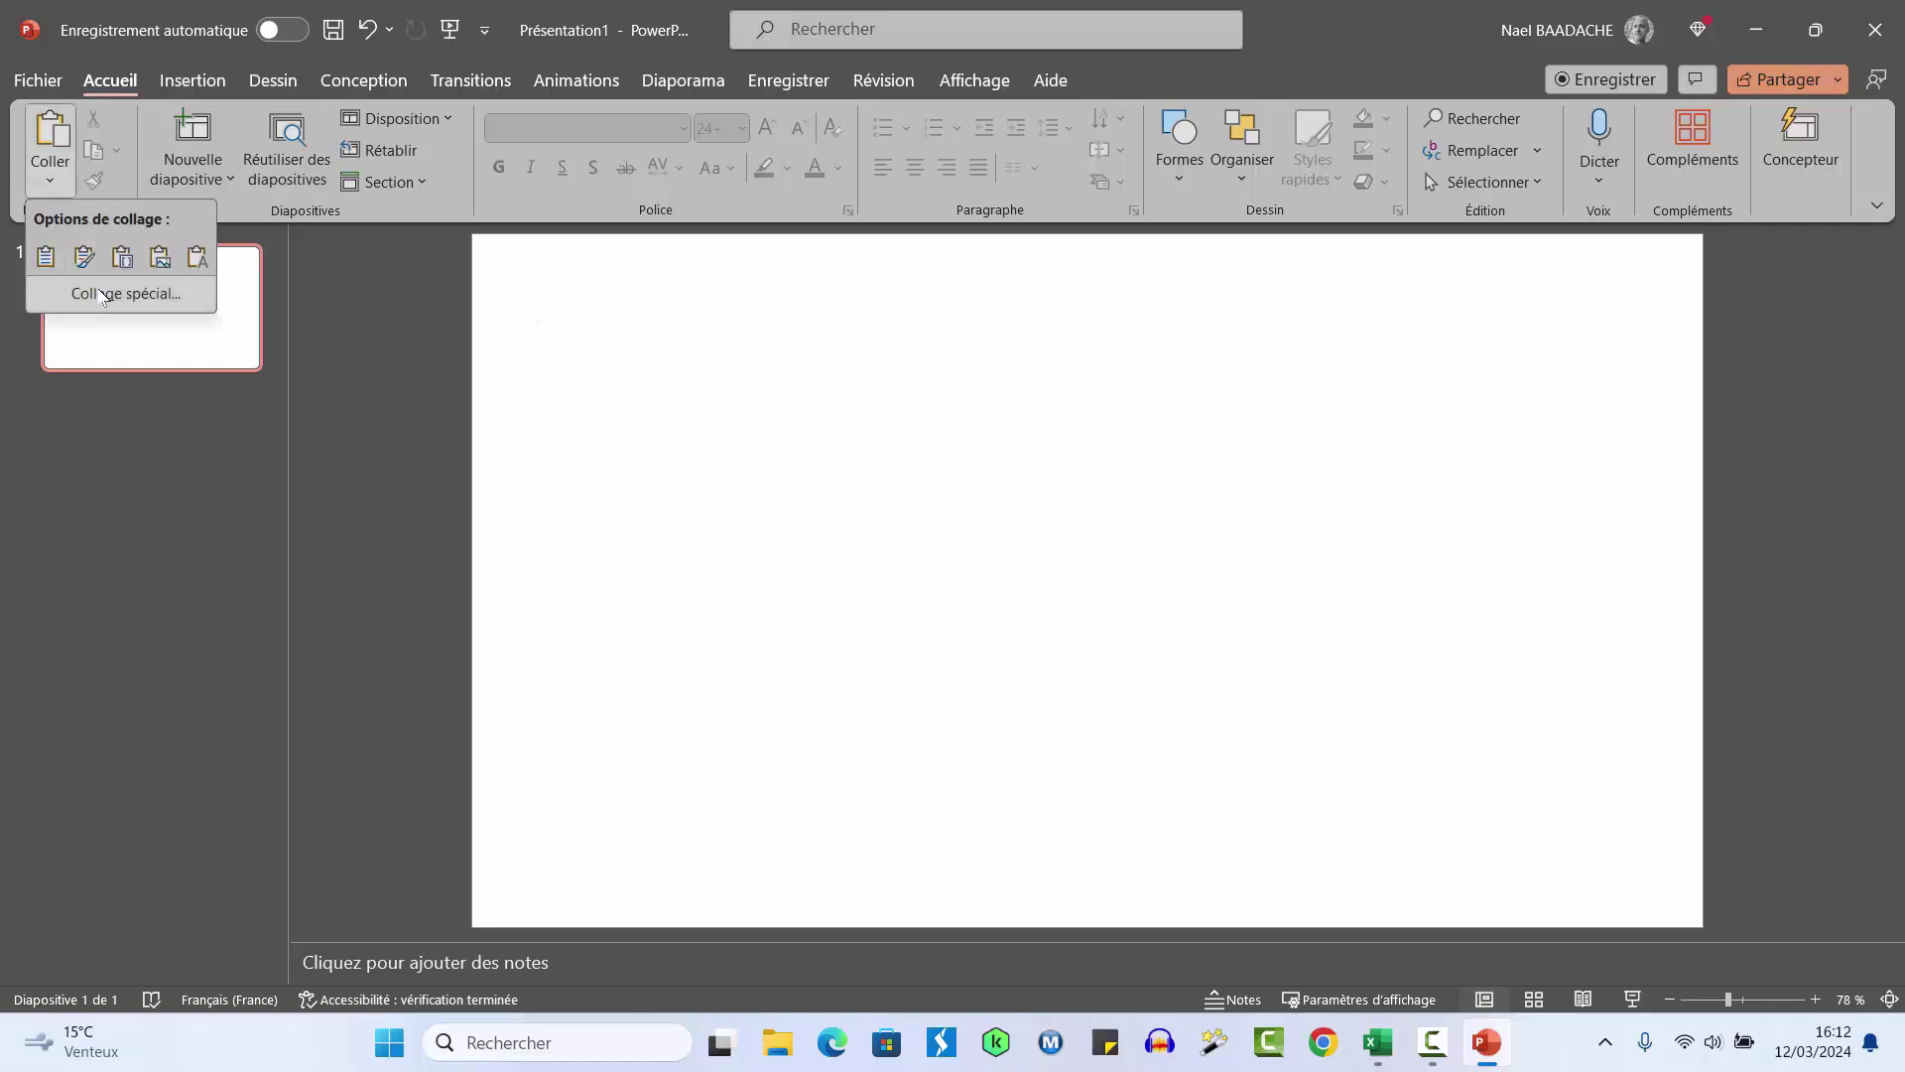
click(103, 292)
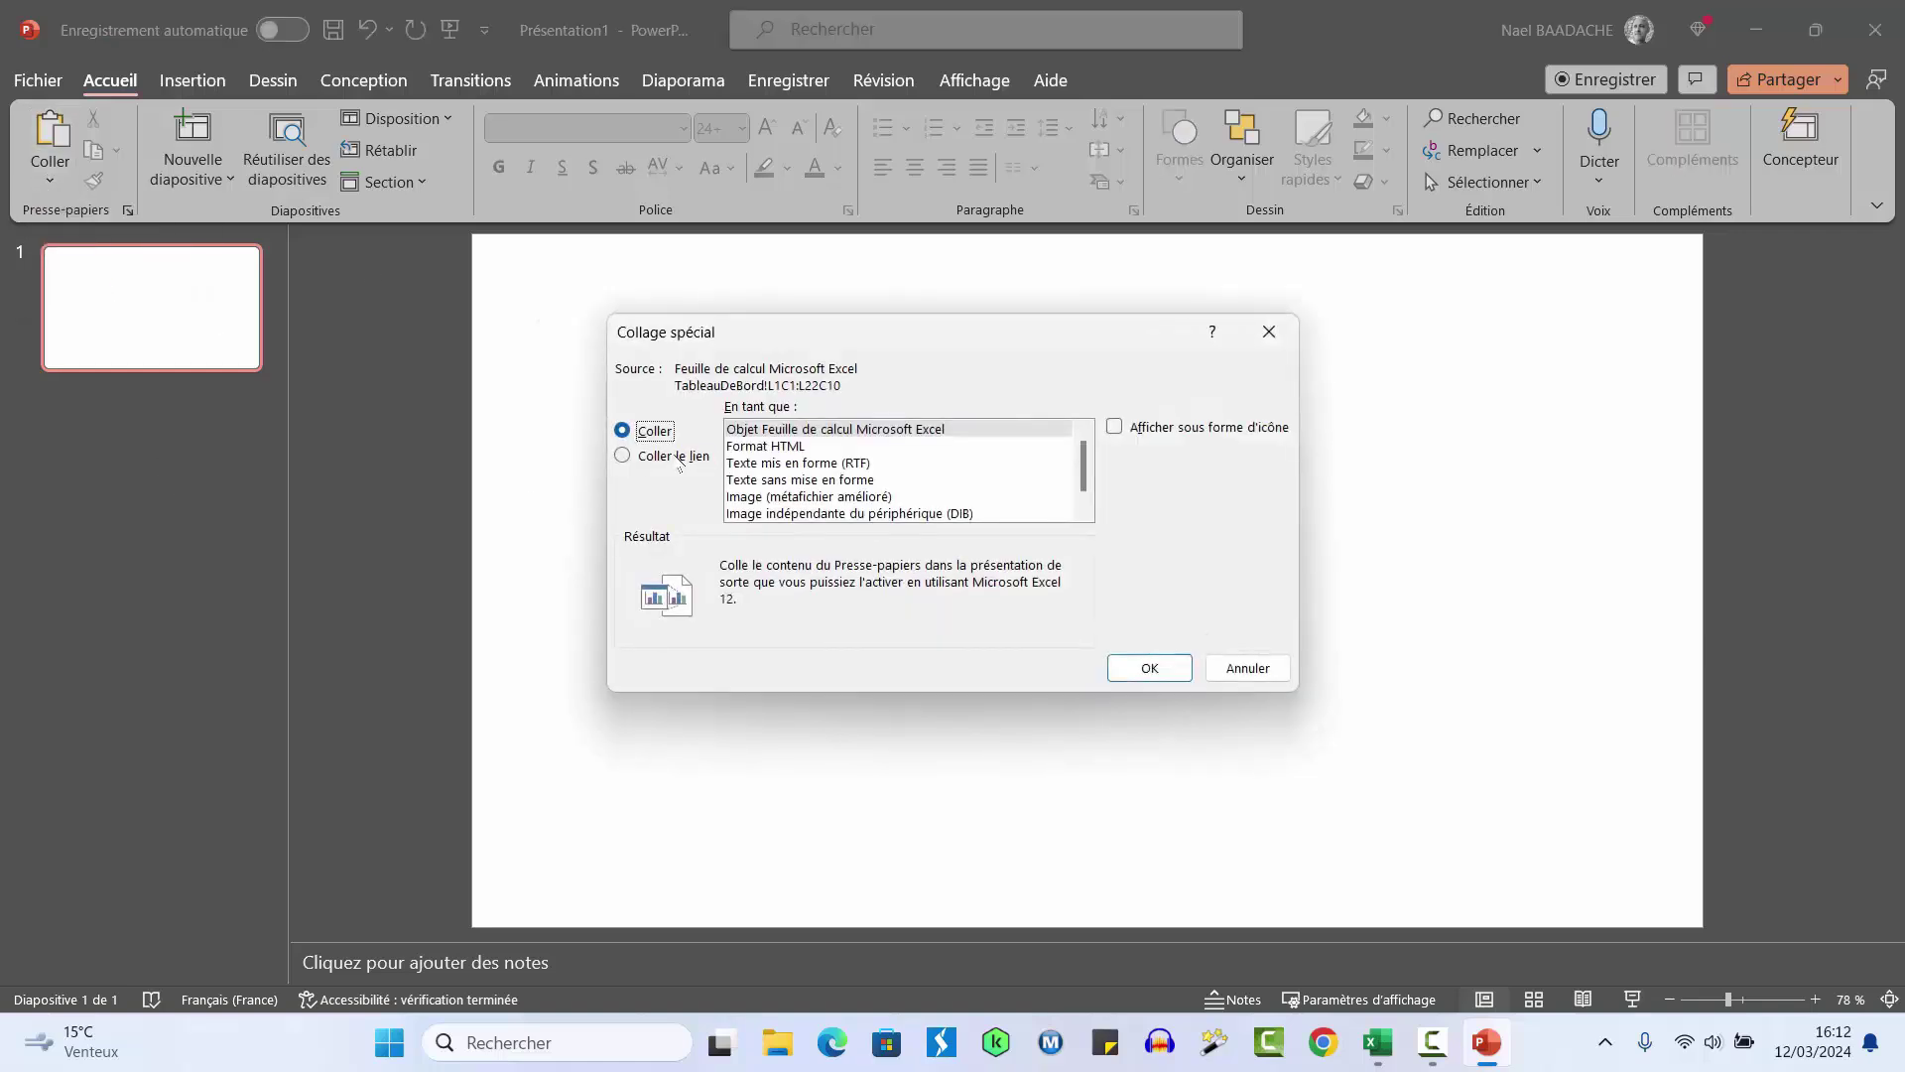
click(678, 458)
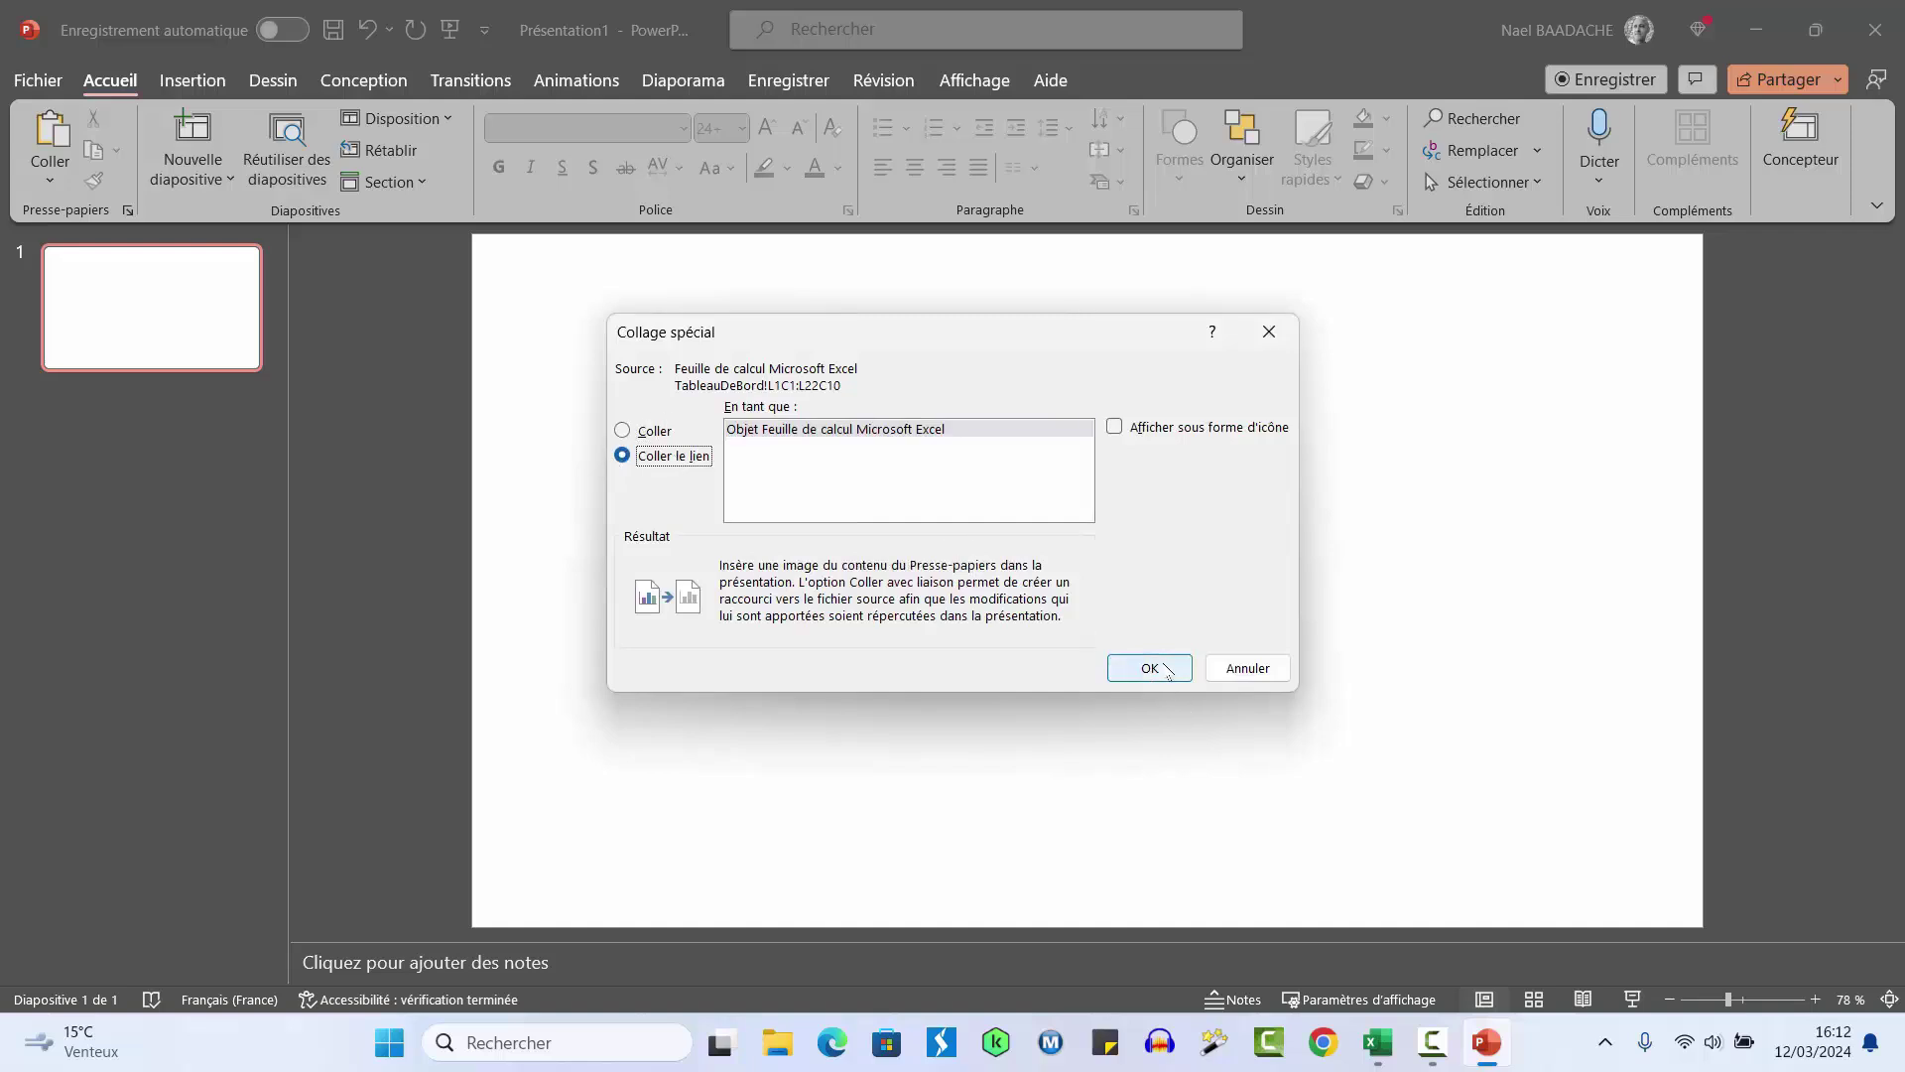
click(1168, 669)
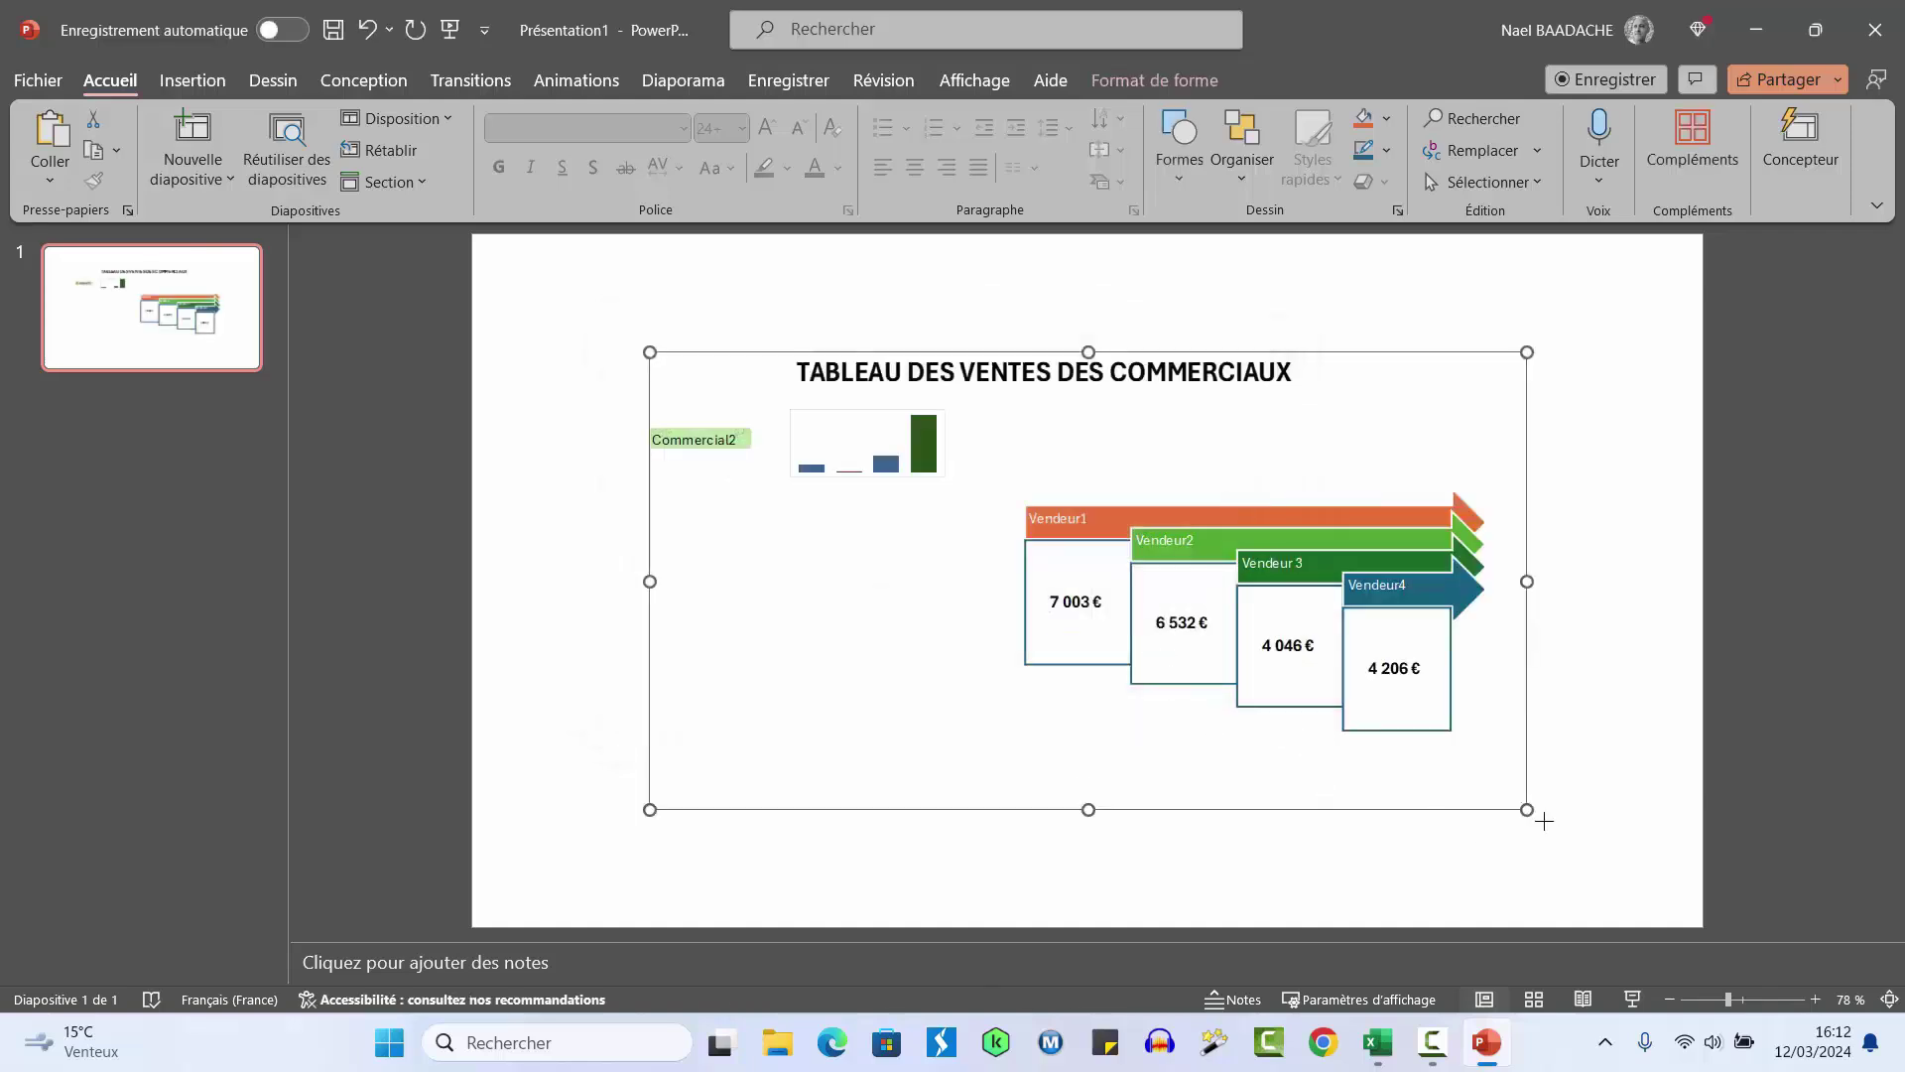
Enlarge the linked dashboard by dragging its corners to fill most of the slide
drag(1528, 810, 1642, 870)
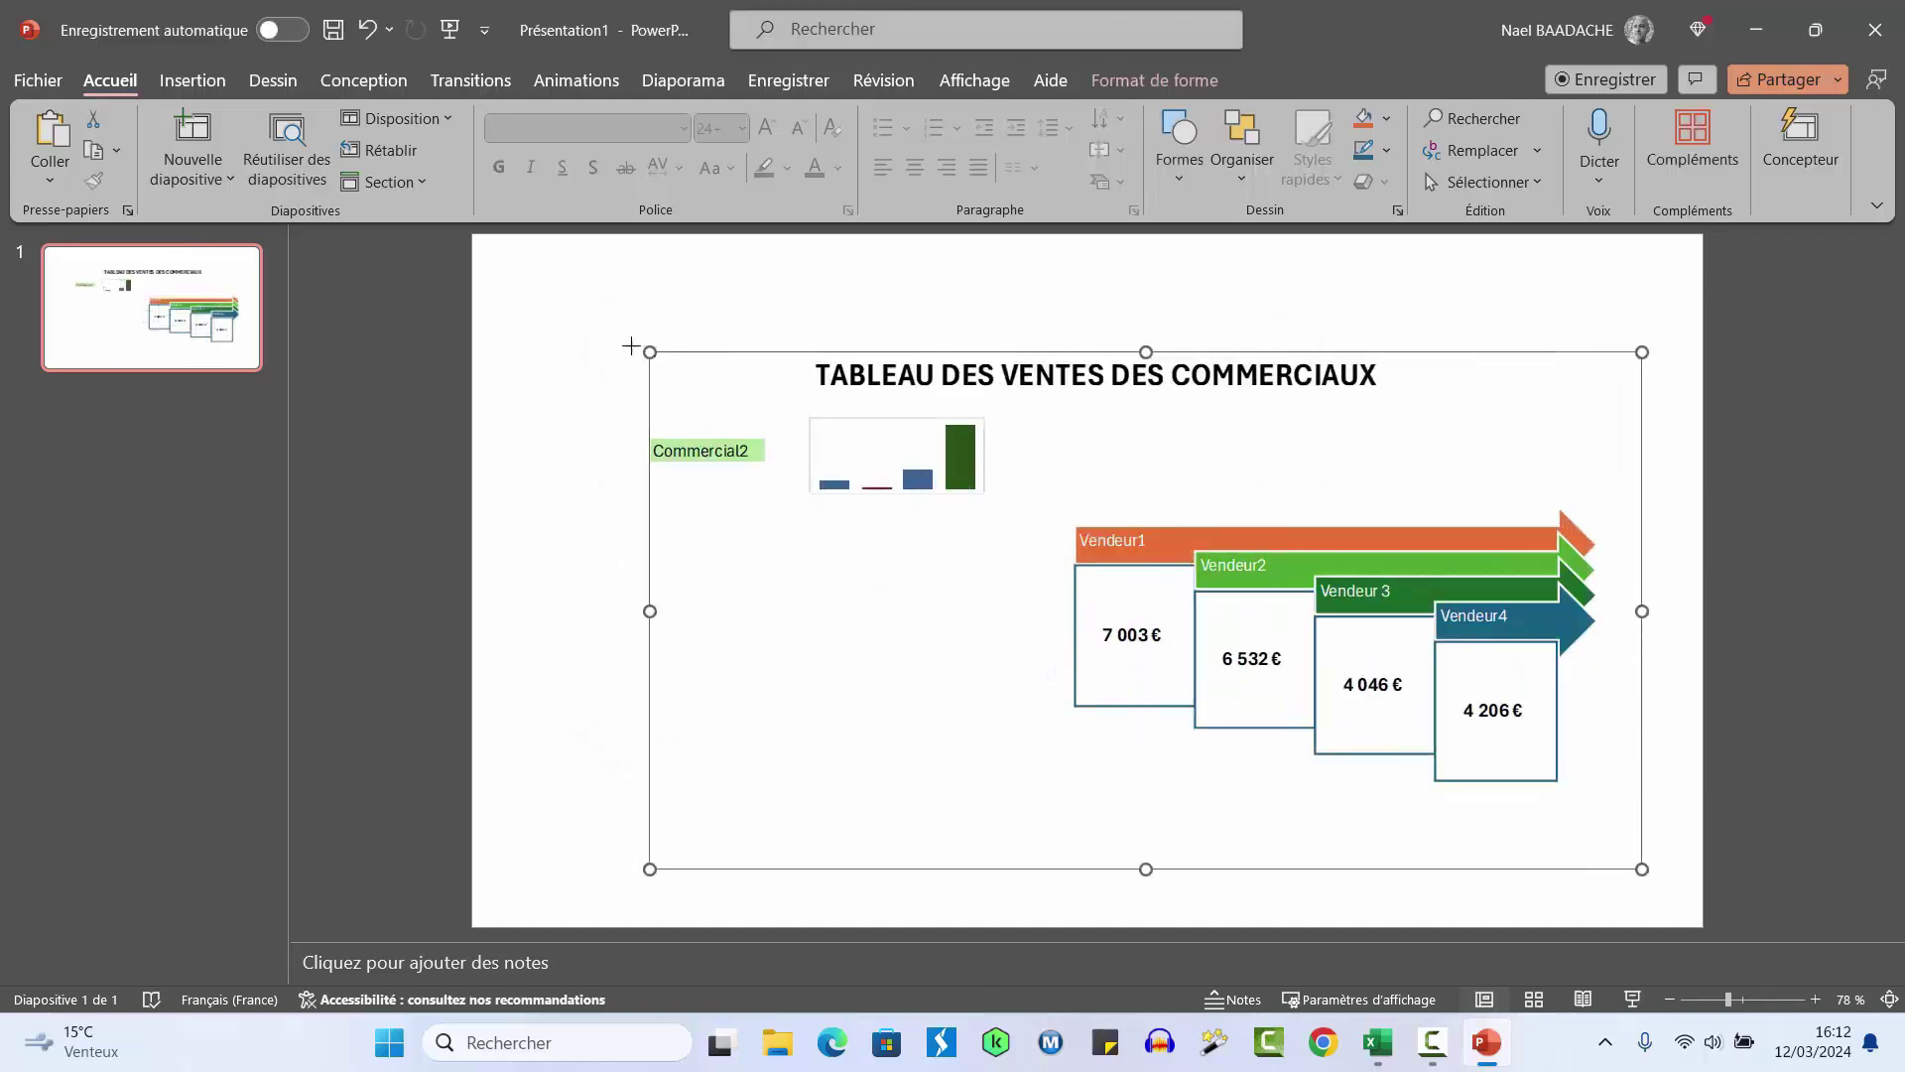
drag(650, 352, 554, 302)
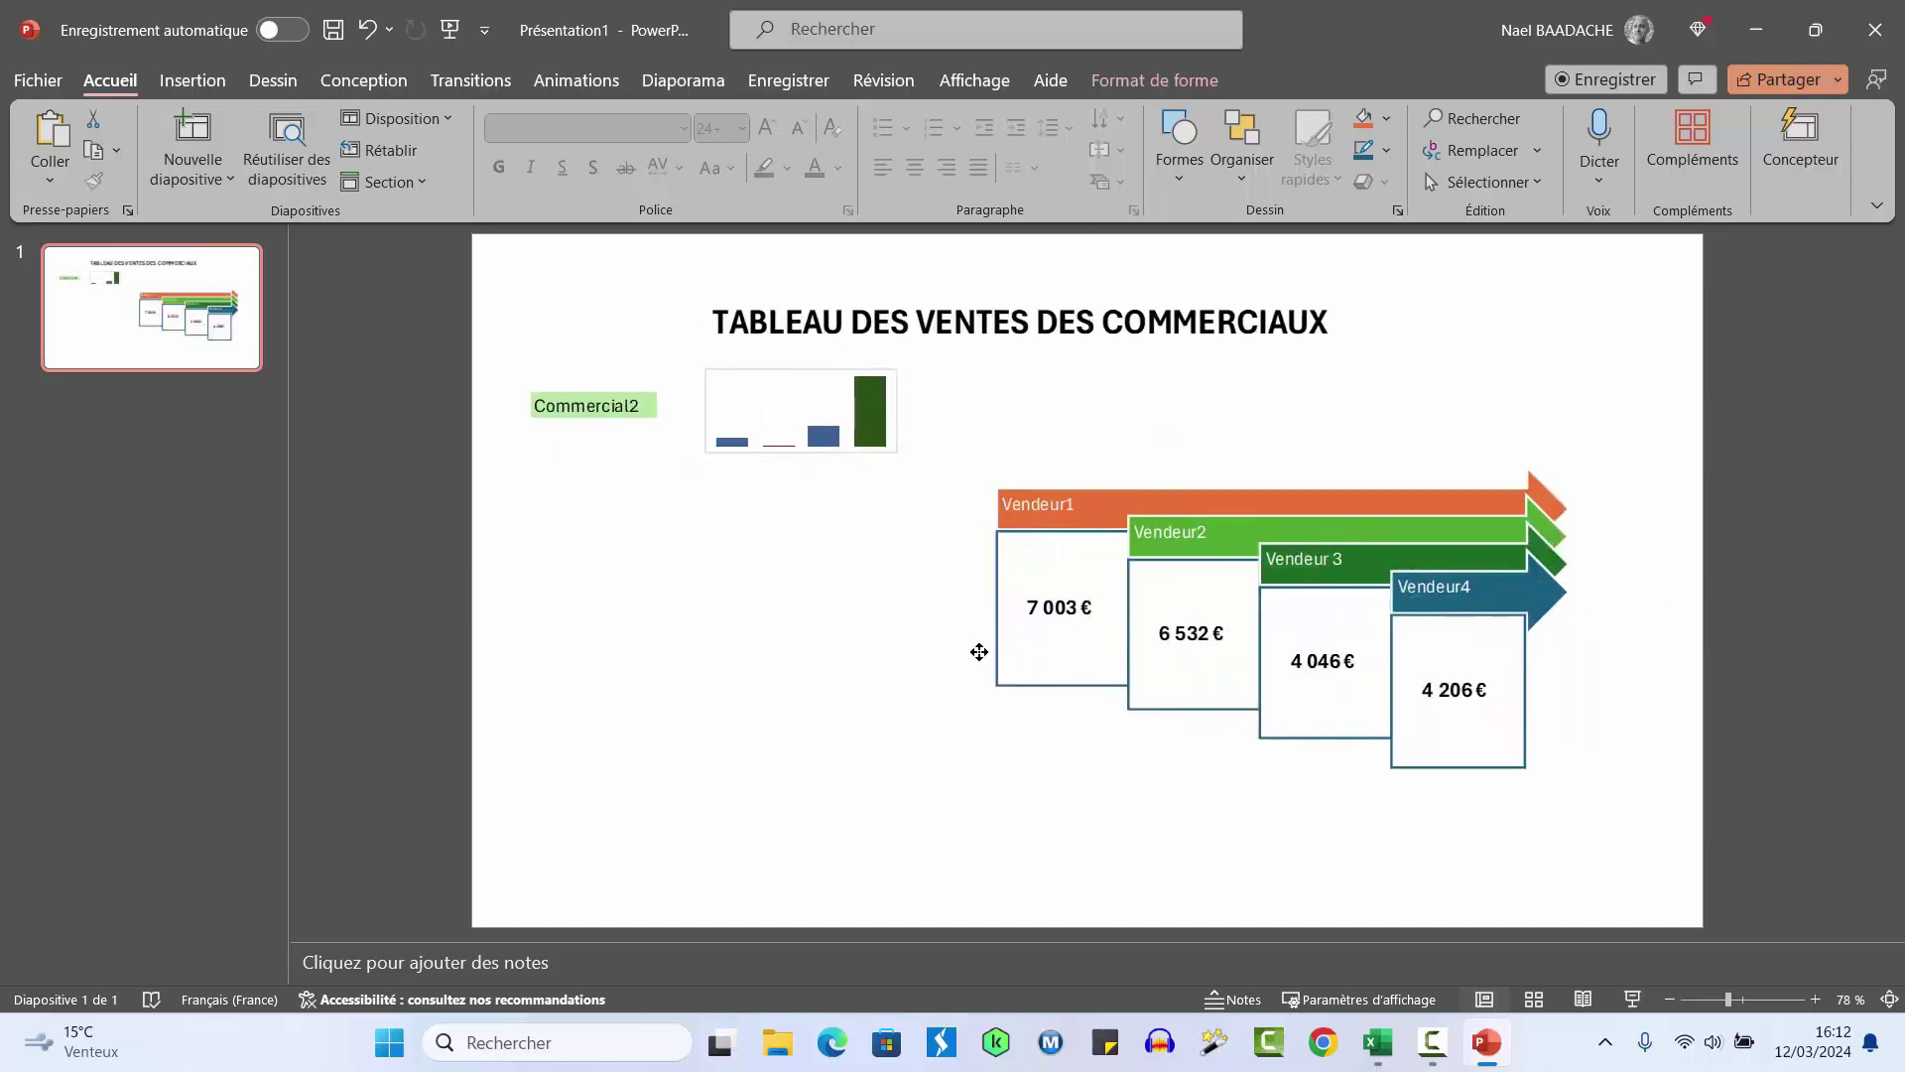
click(1625, 273)
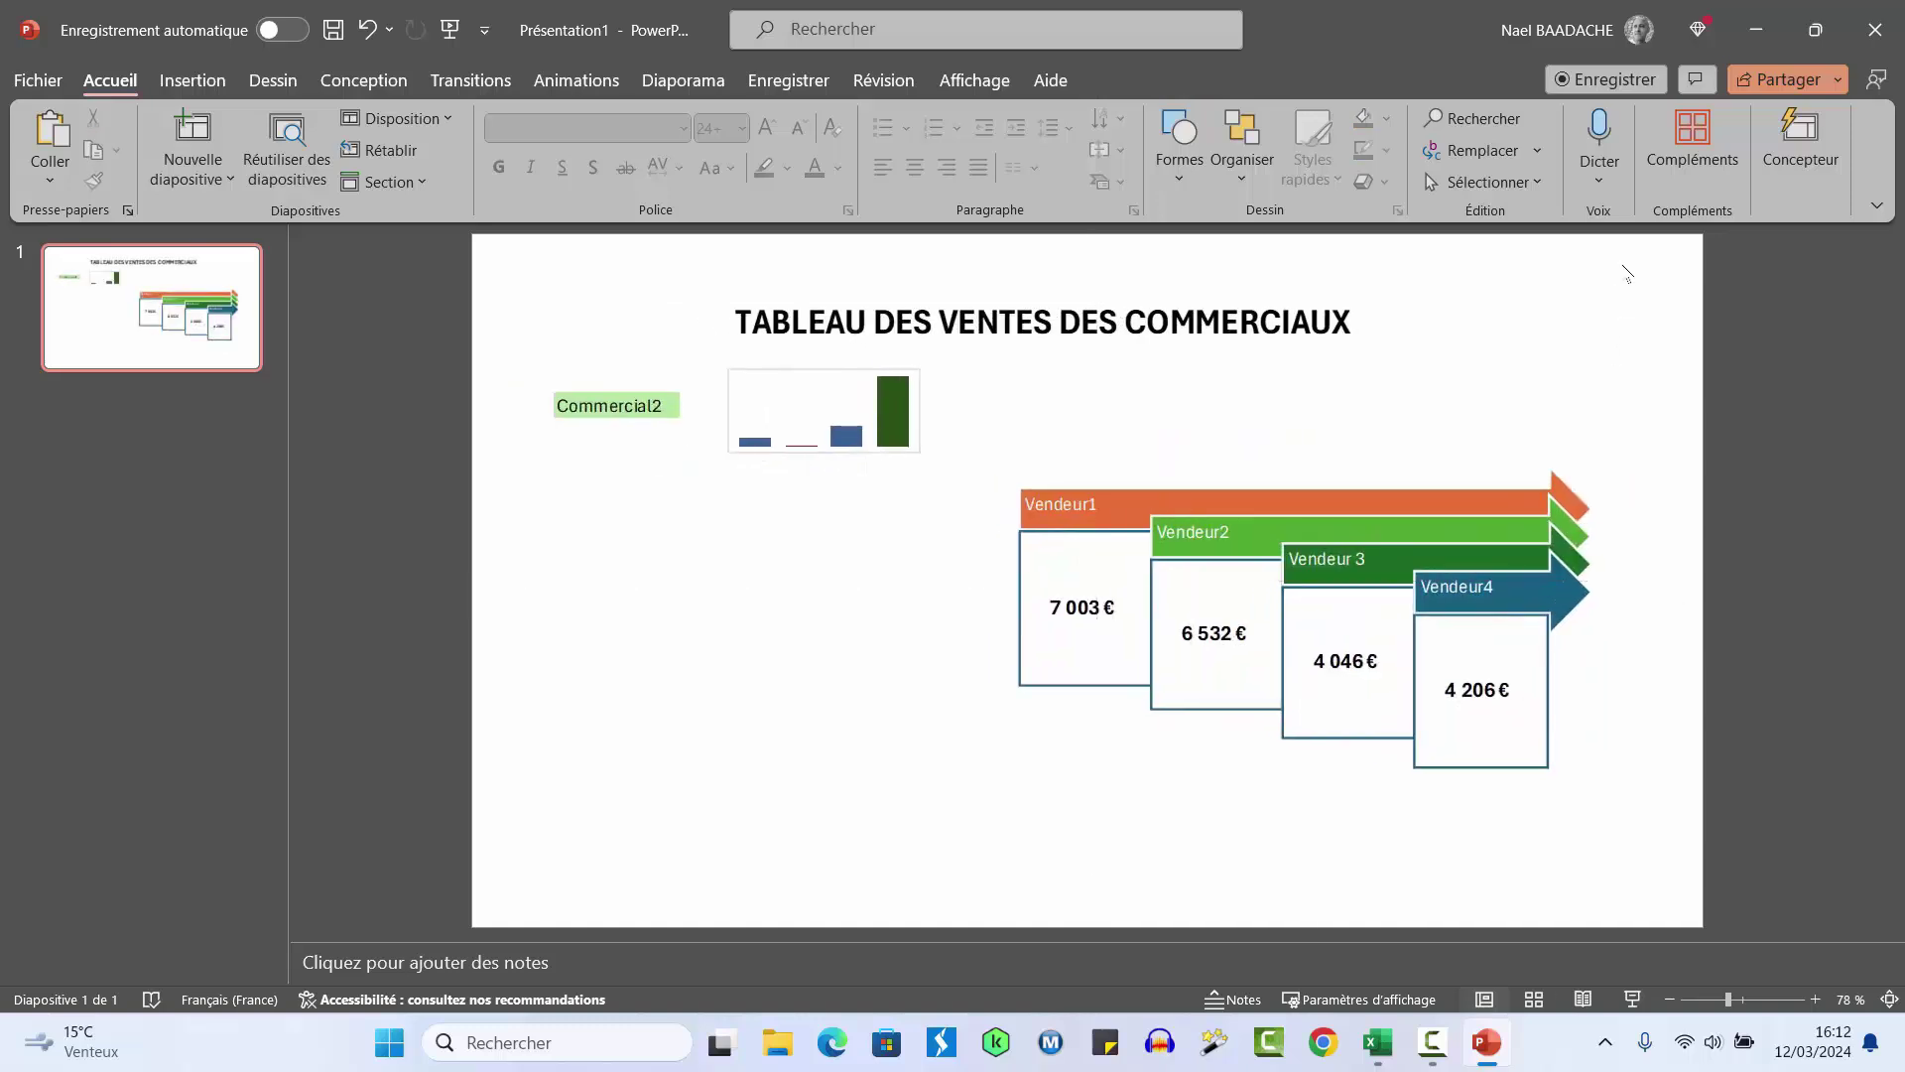
Give the slide background a radial gradient fill with the intermediate stops removed
right_click(1625, 273)
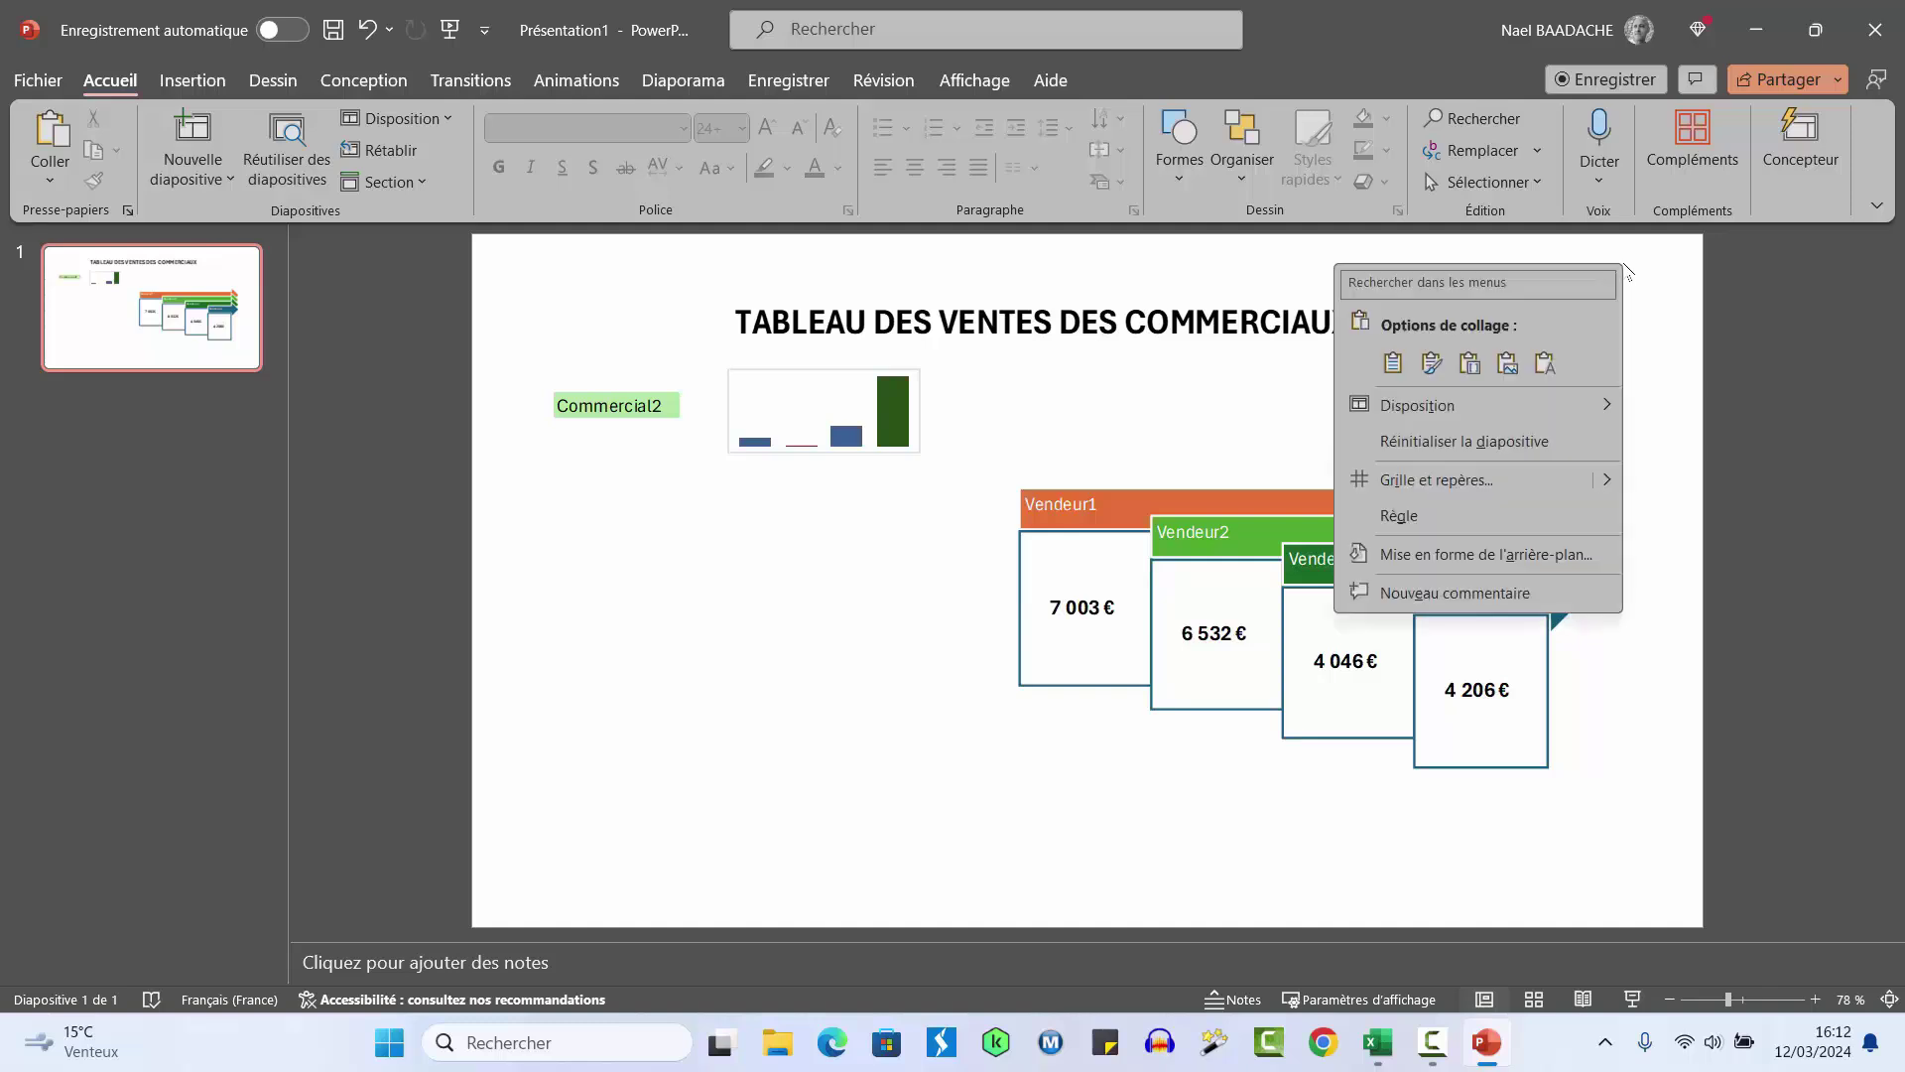
click(1554, 558)
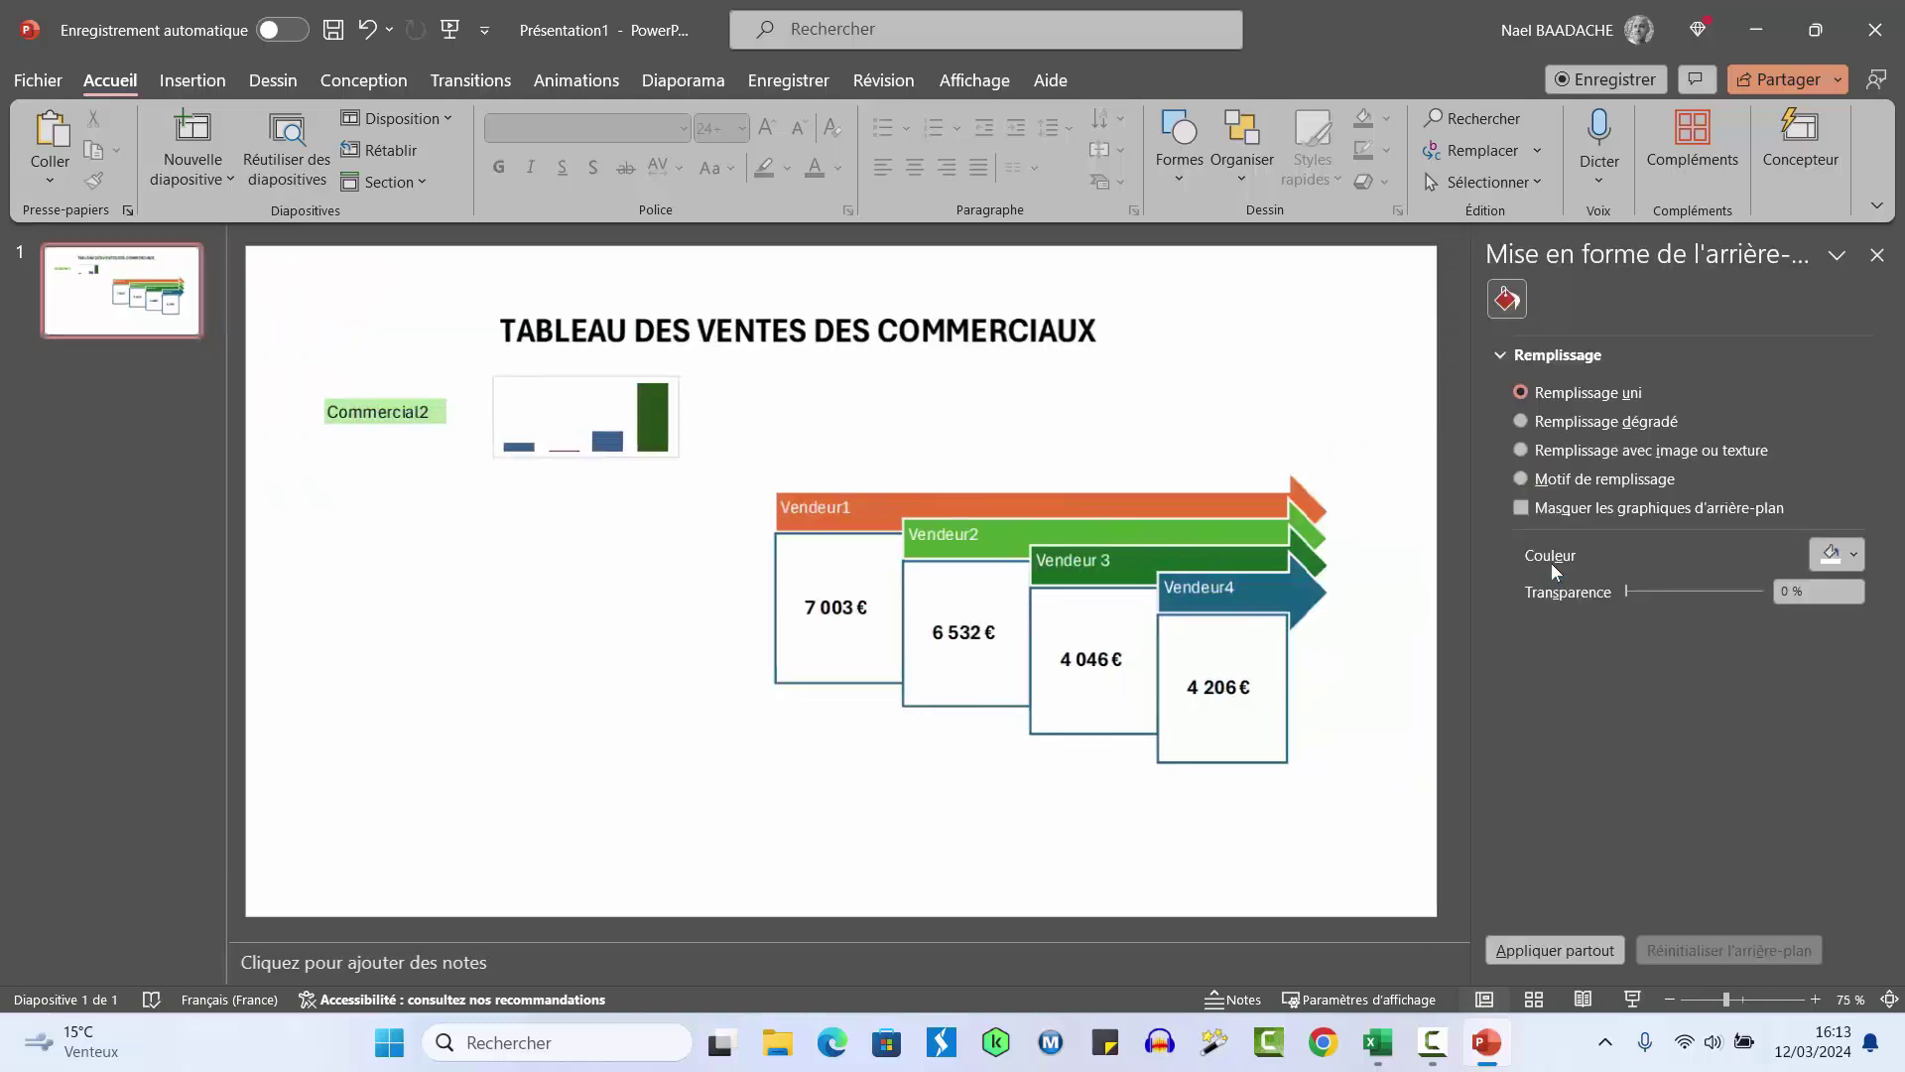
click(1541, 422)
click(1712, 731)
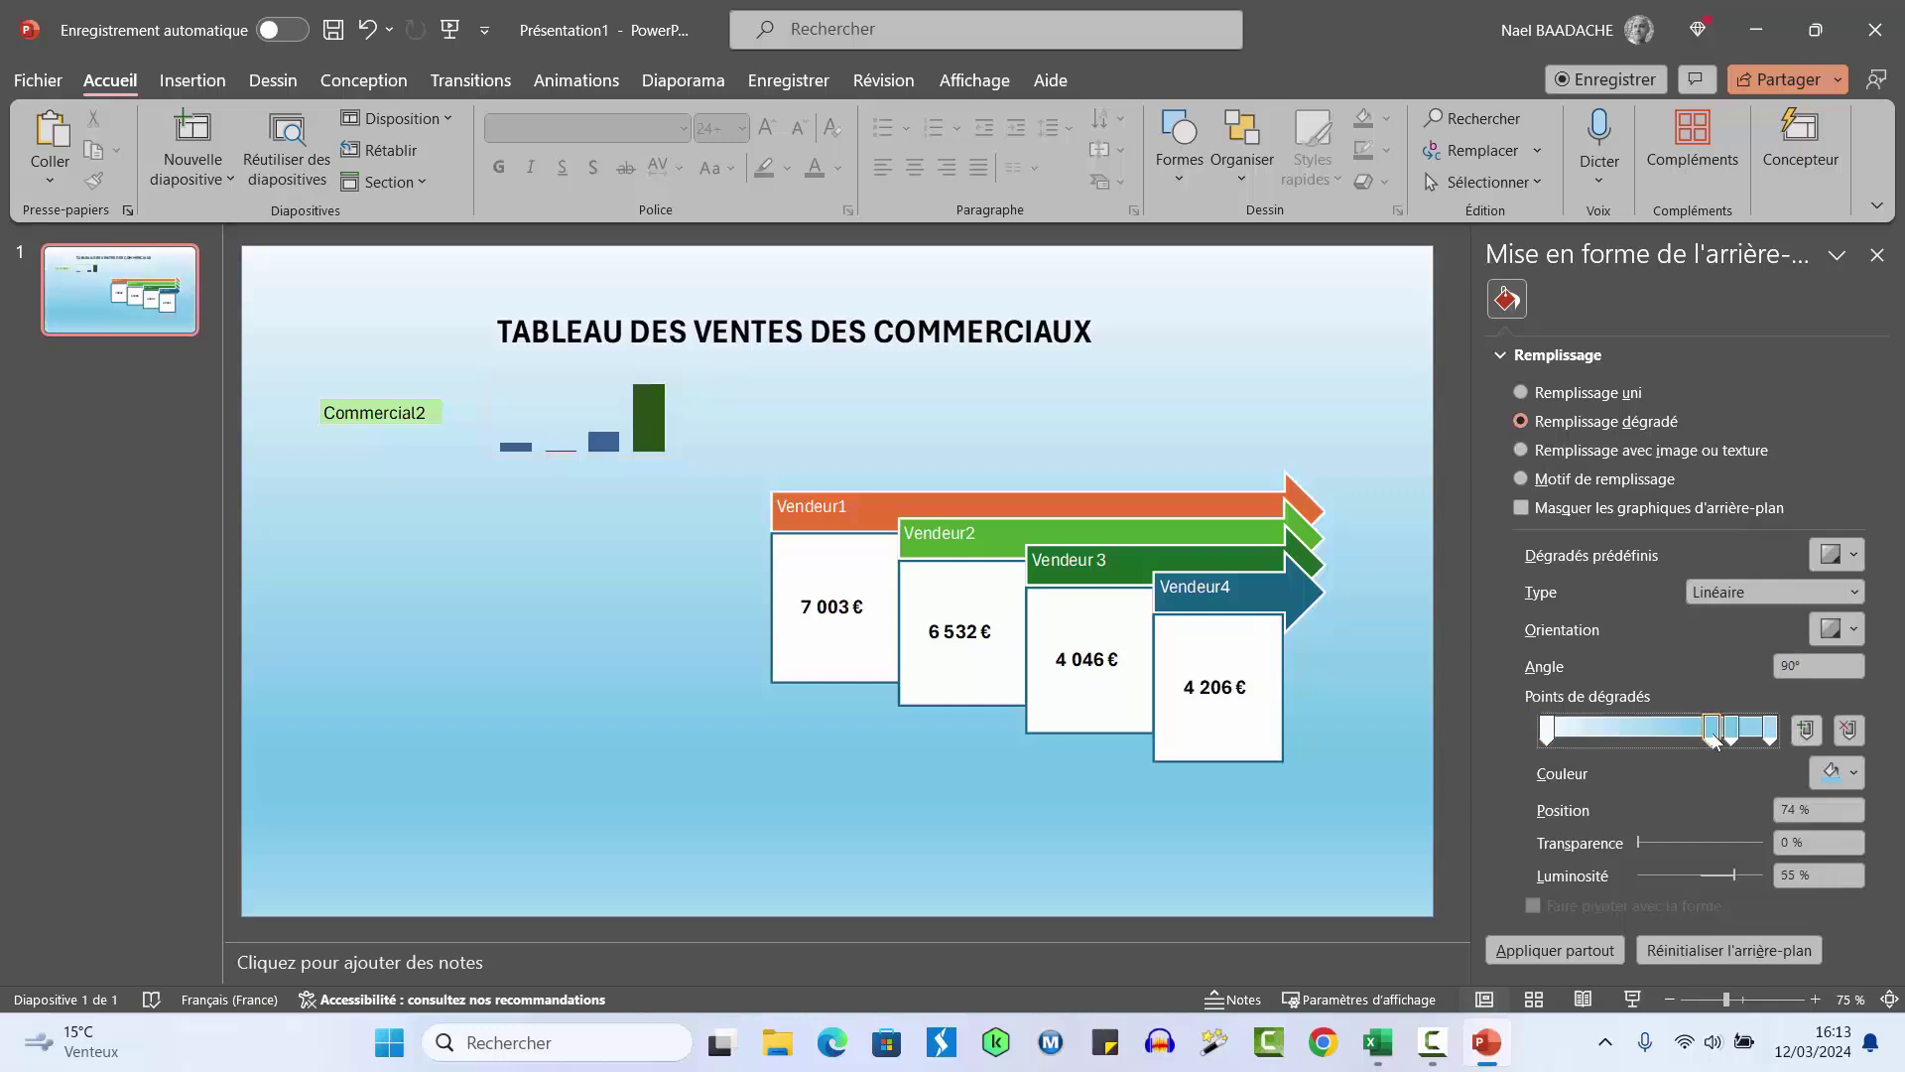
mouse_move(1713, 736)
mouse_down()
mouse_move(1716, 685)
mouse_move(1786, 684)
mouse_up()
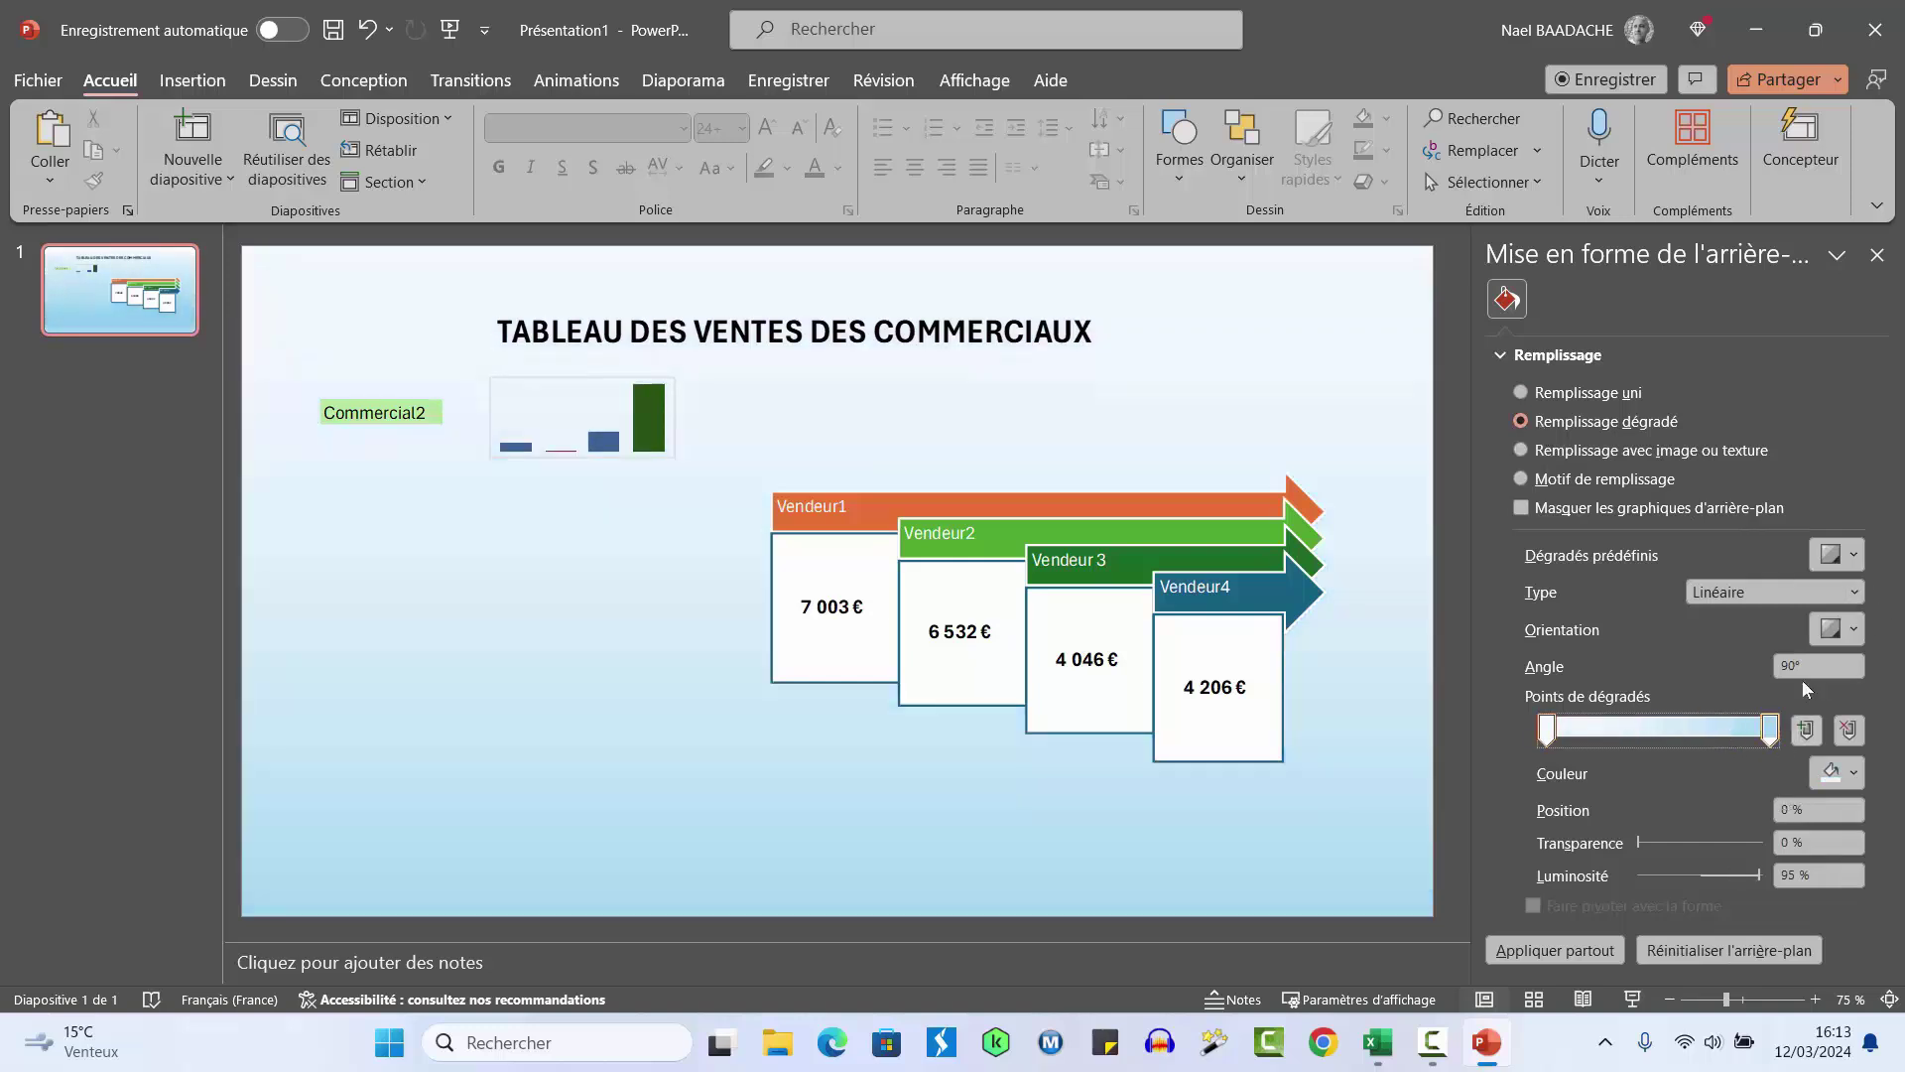
click(1853, 592)
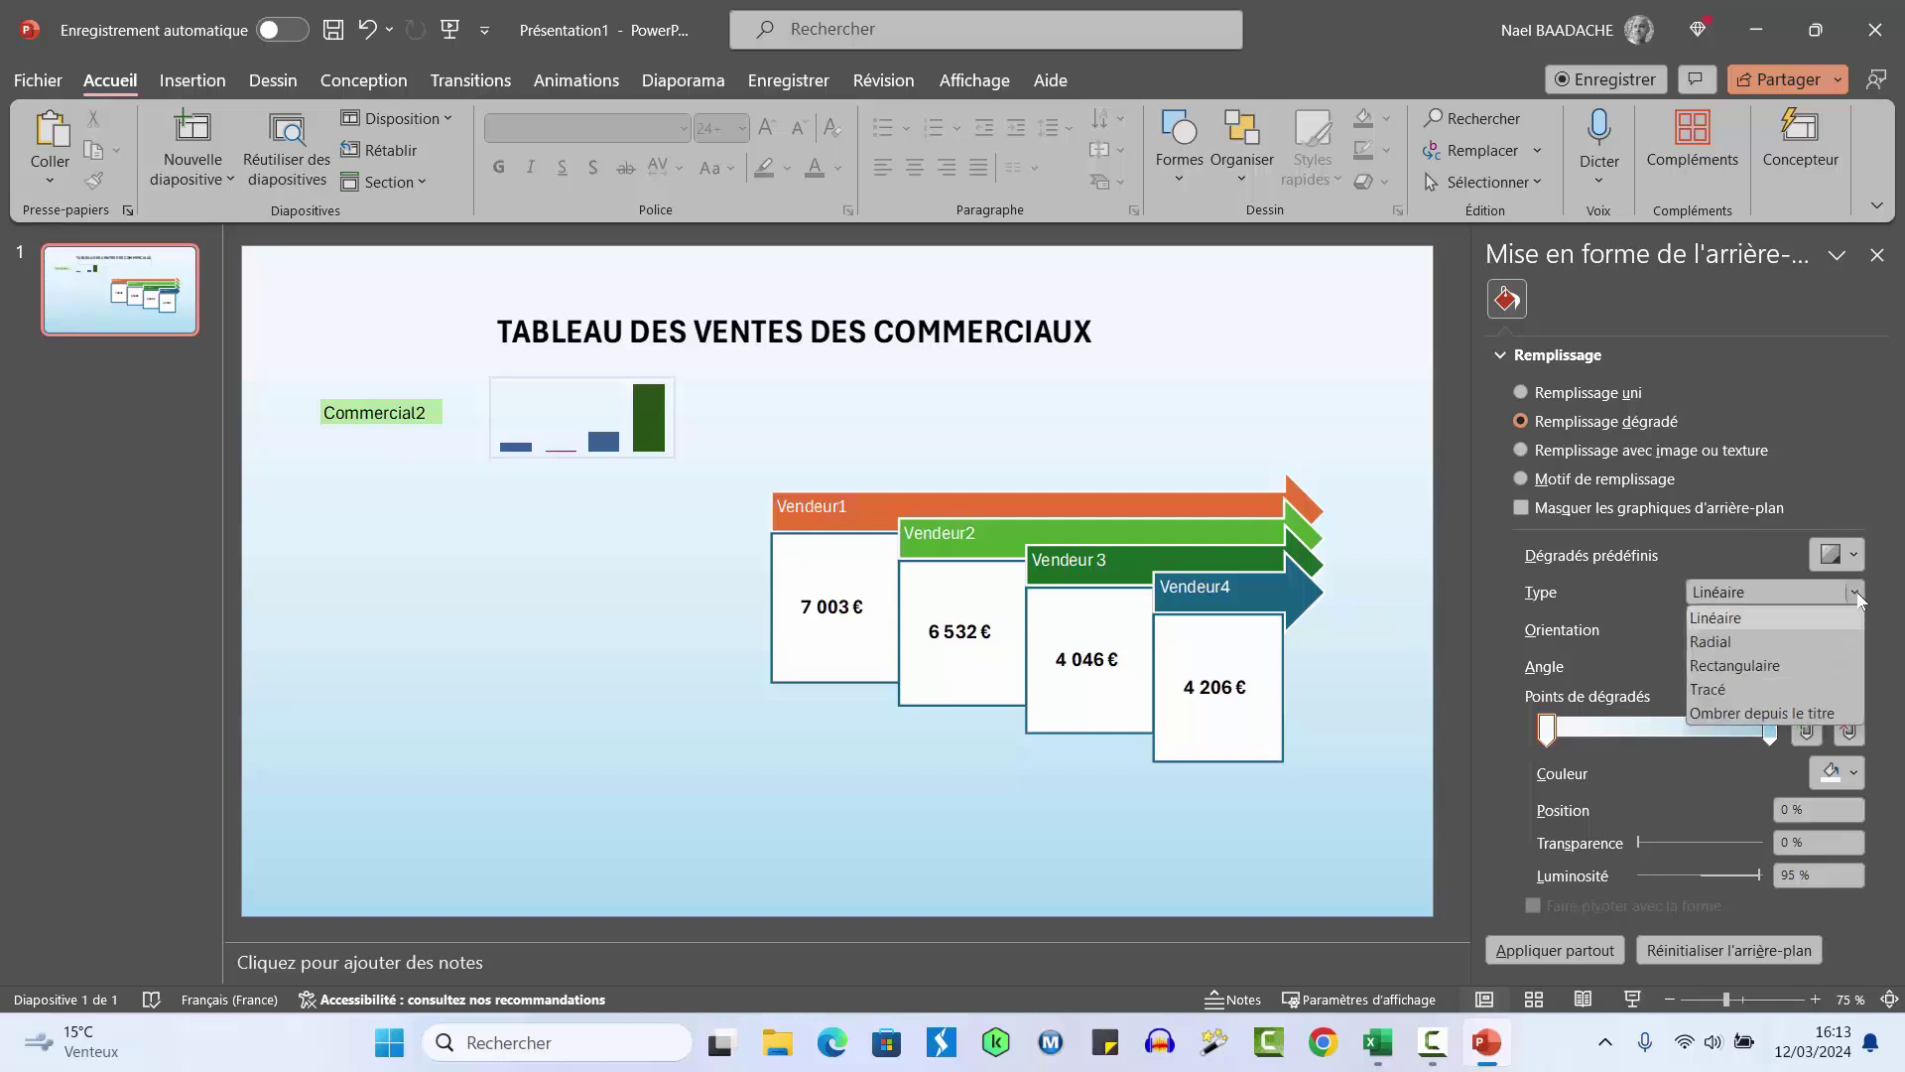
click(1705, 643)
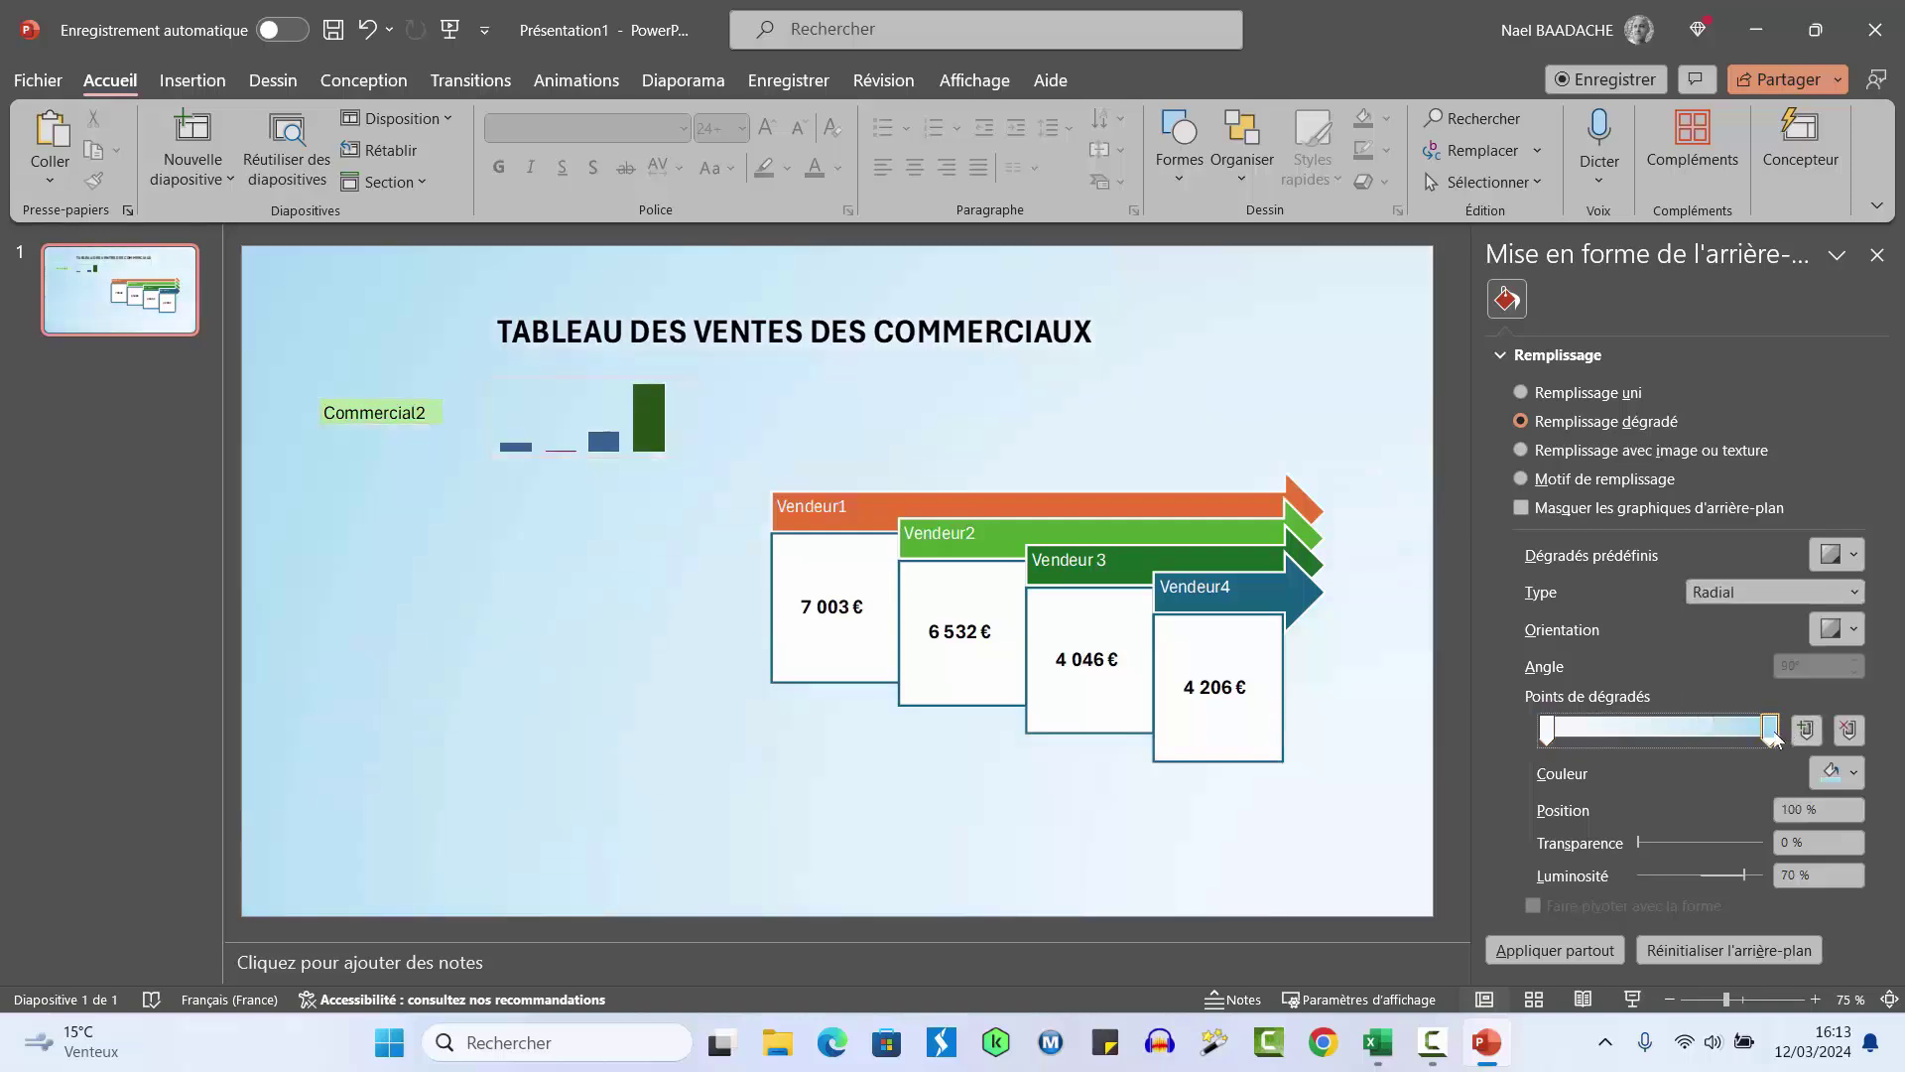
Centre the radial gradient and make the outer stop black at 78%
click(1771, 731)
click(1848, 631)
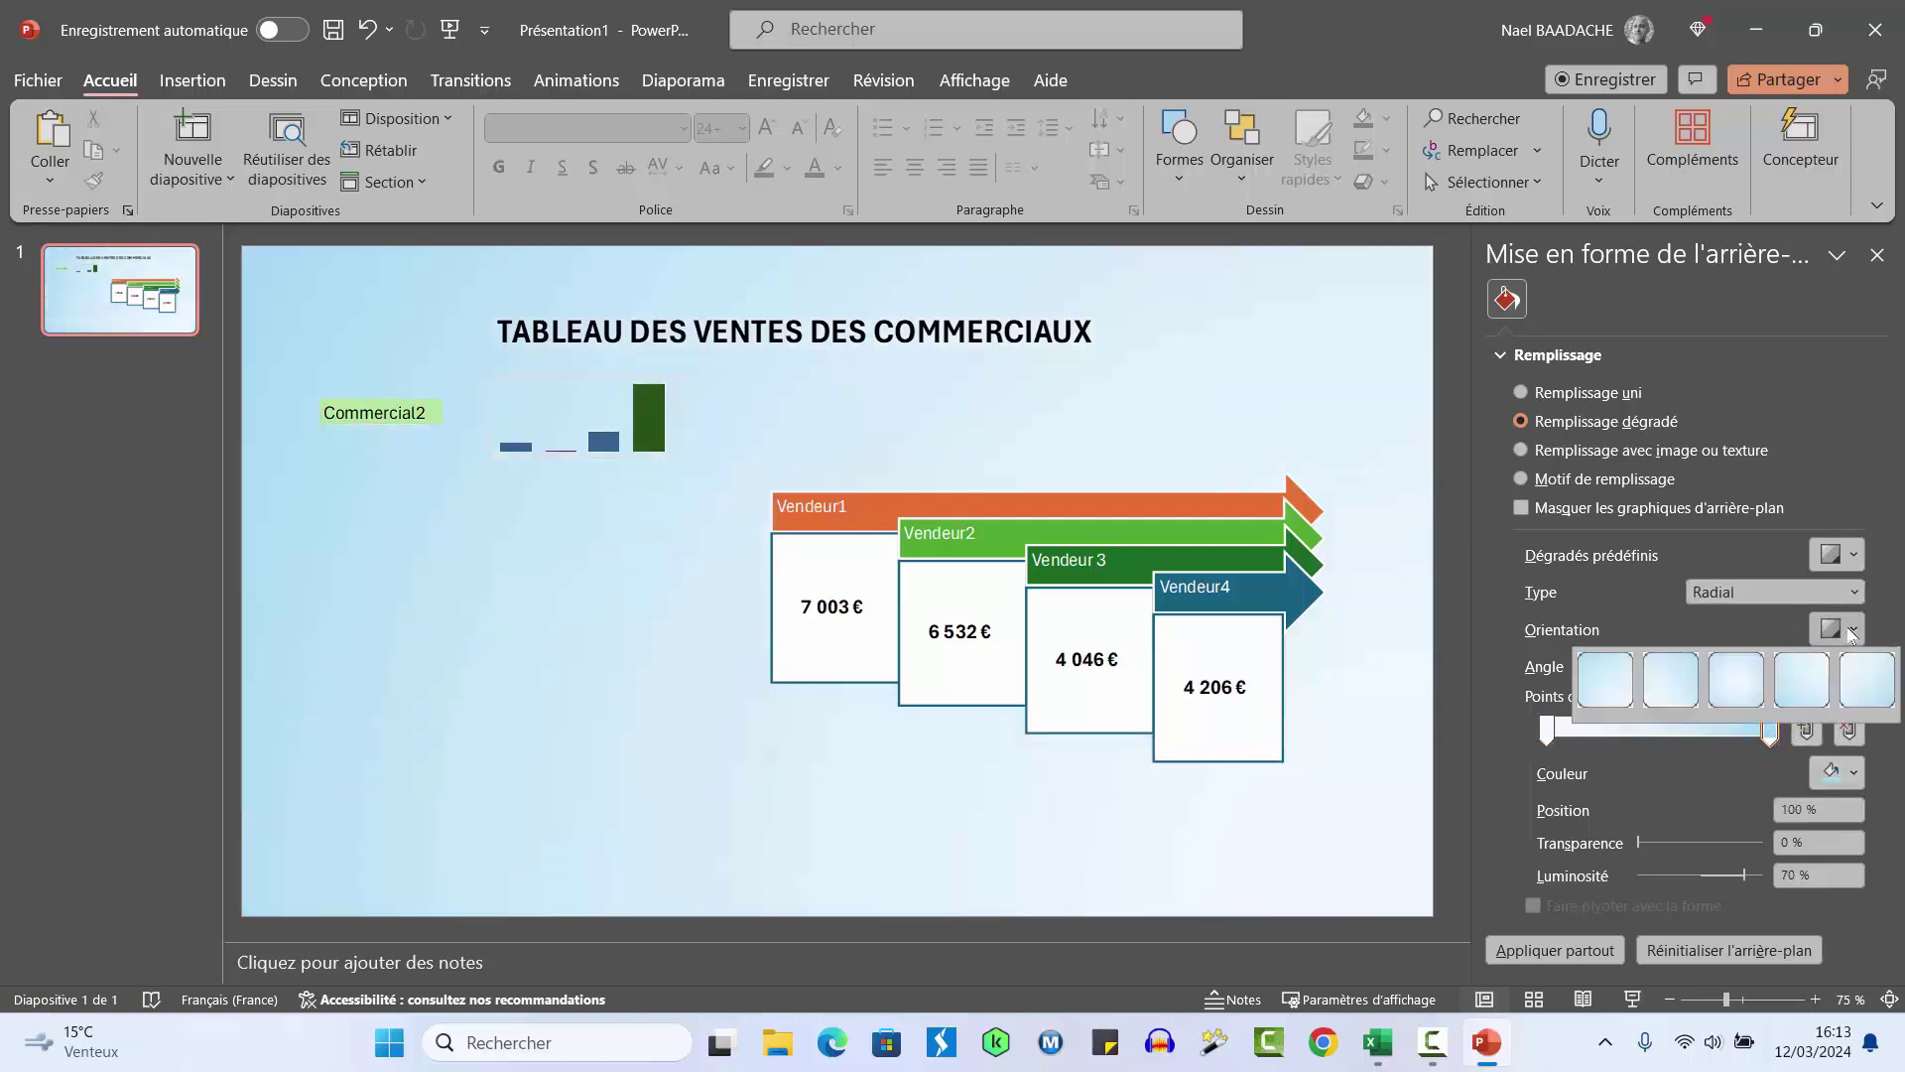
click(1742, 703)
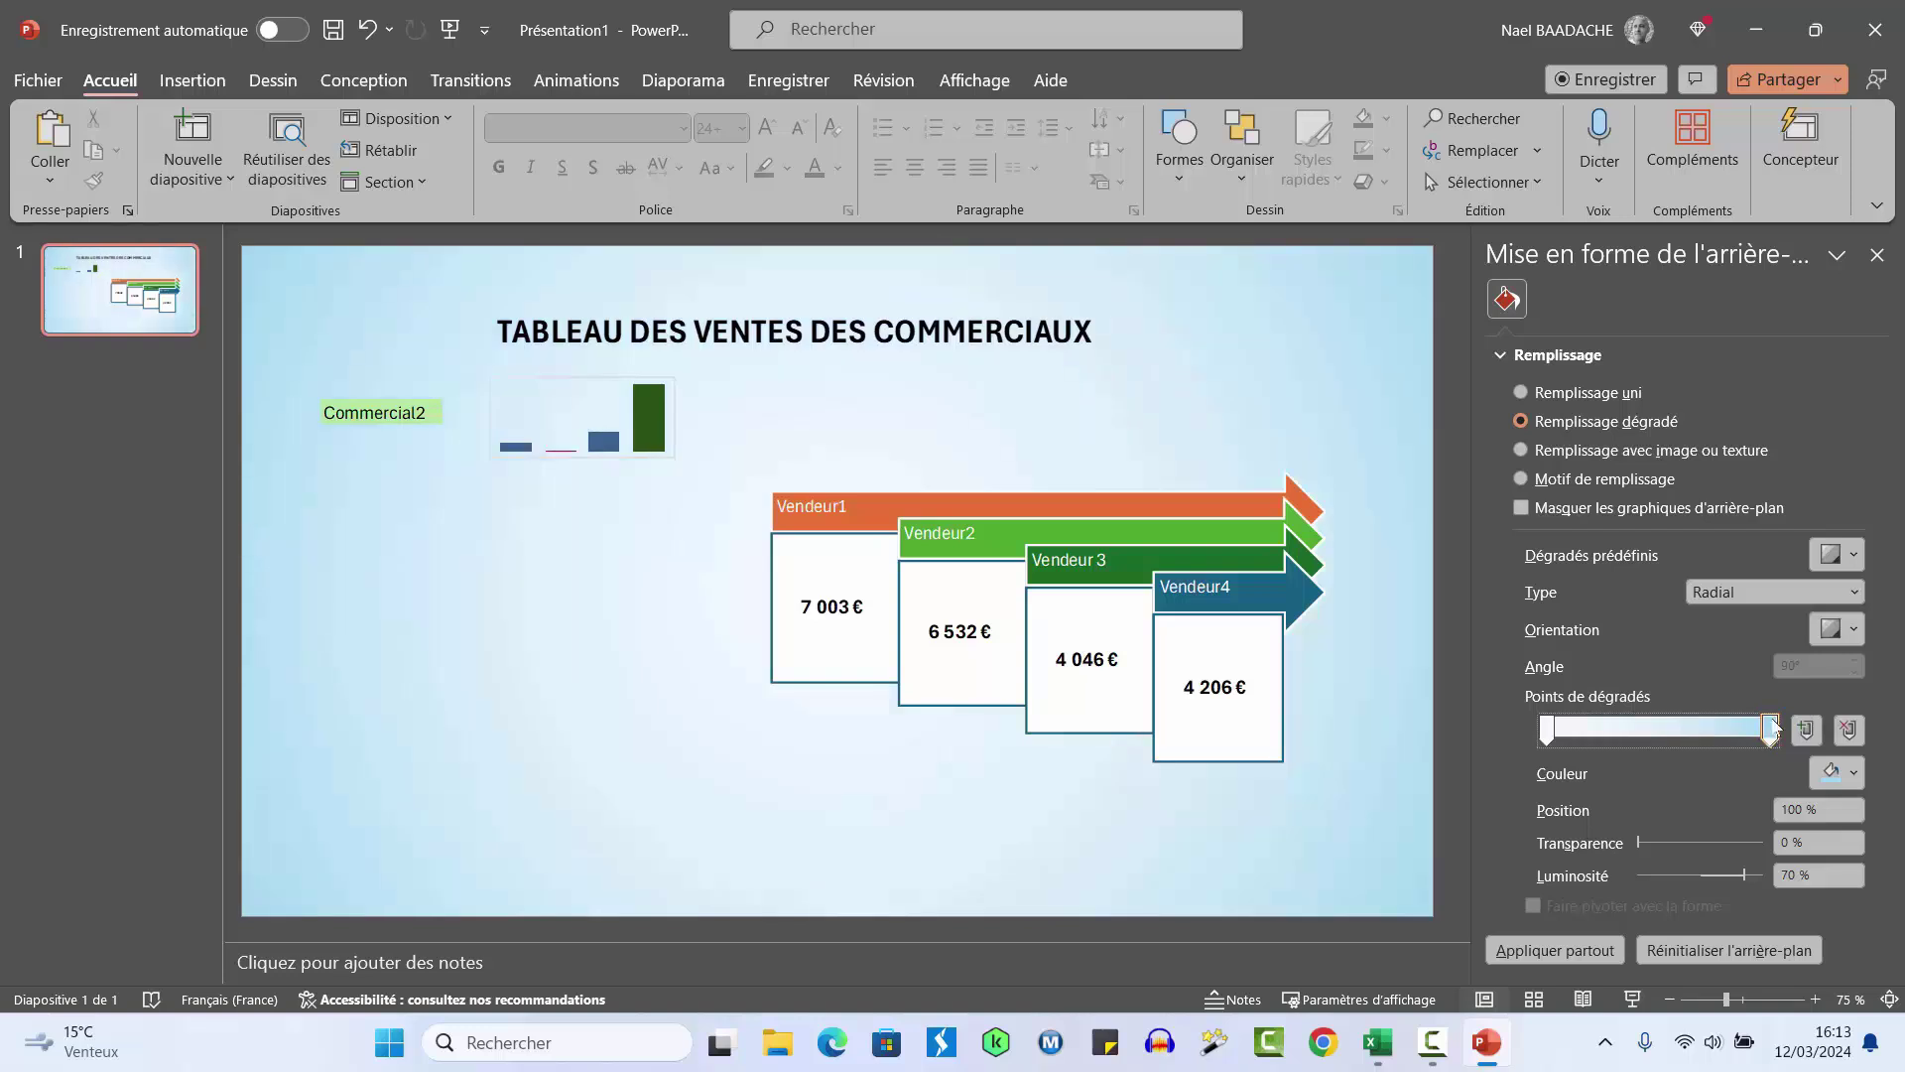
click(1833, 775)
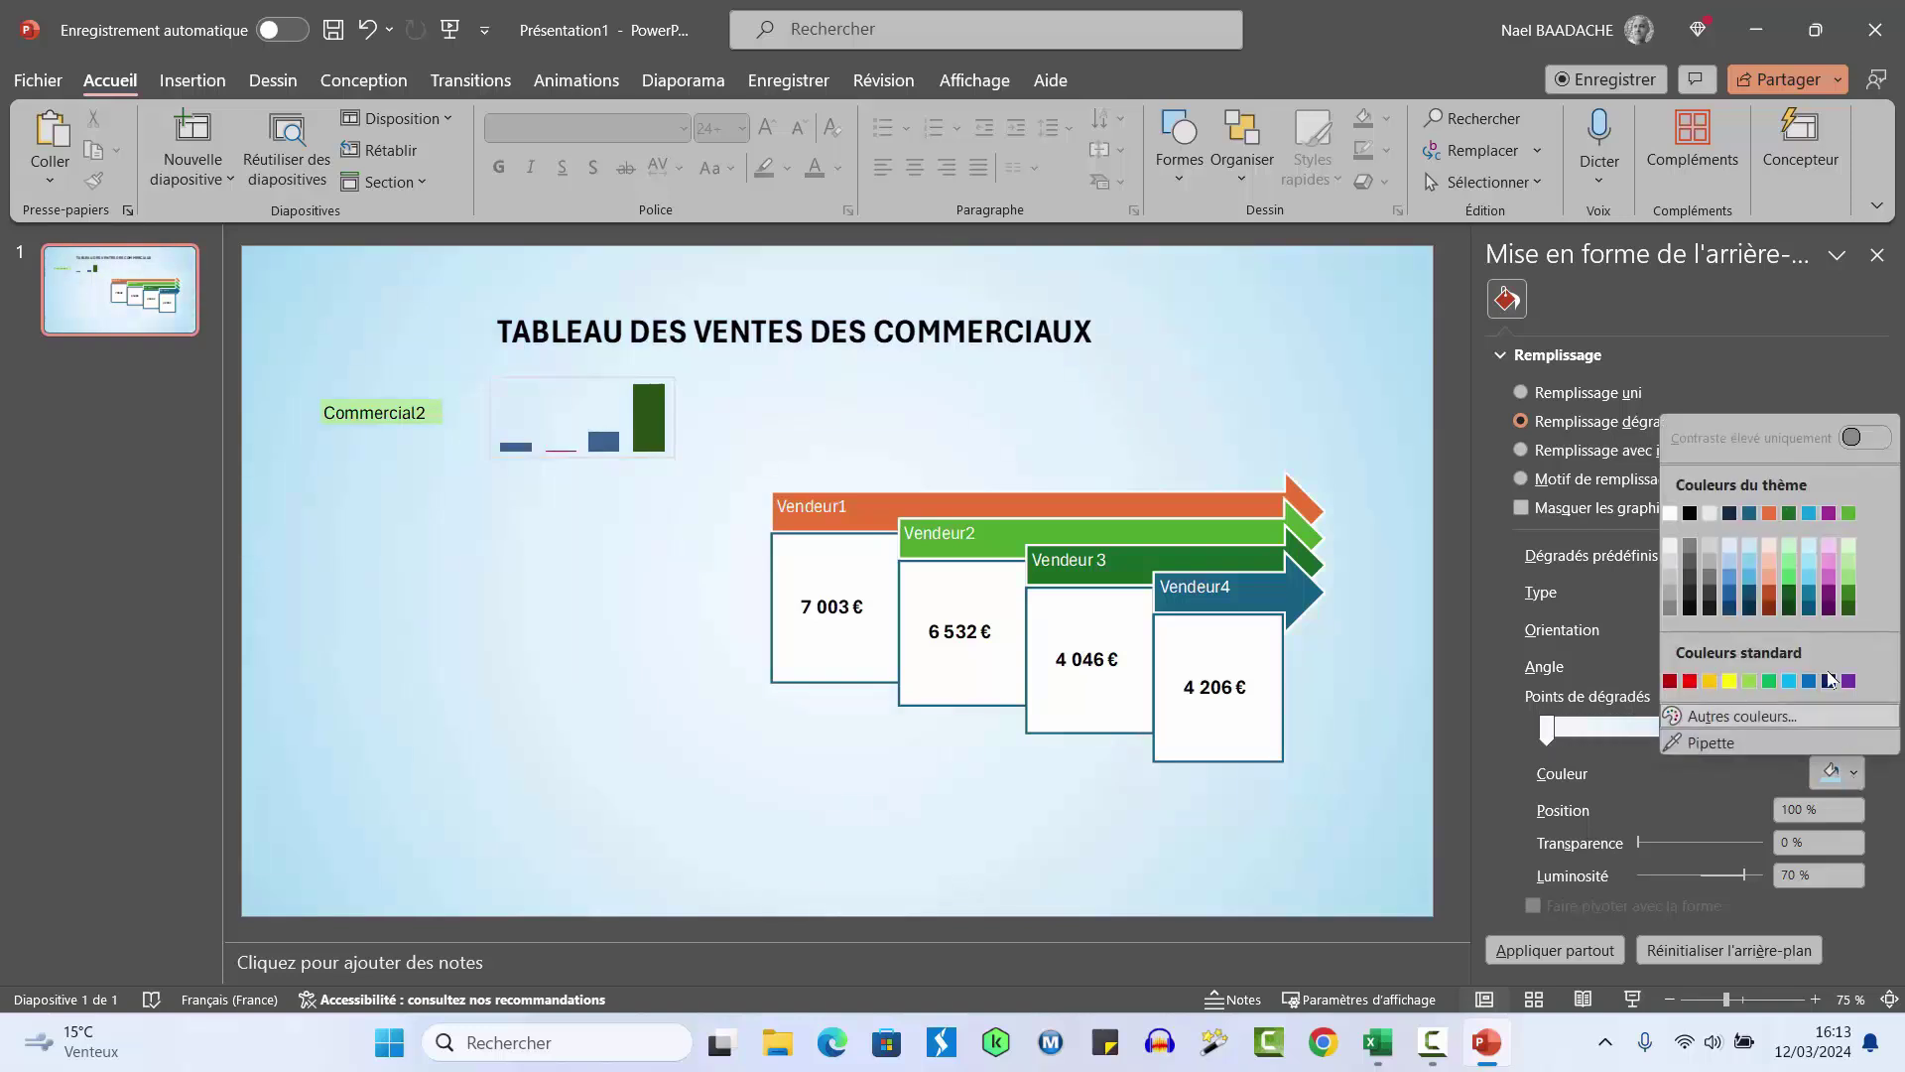
click(1690, 513)
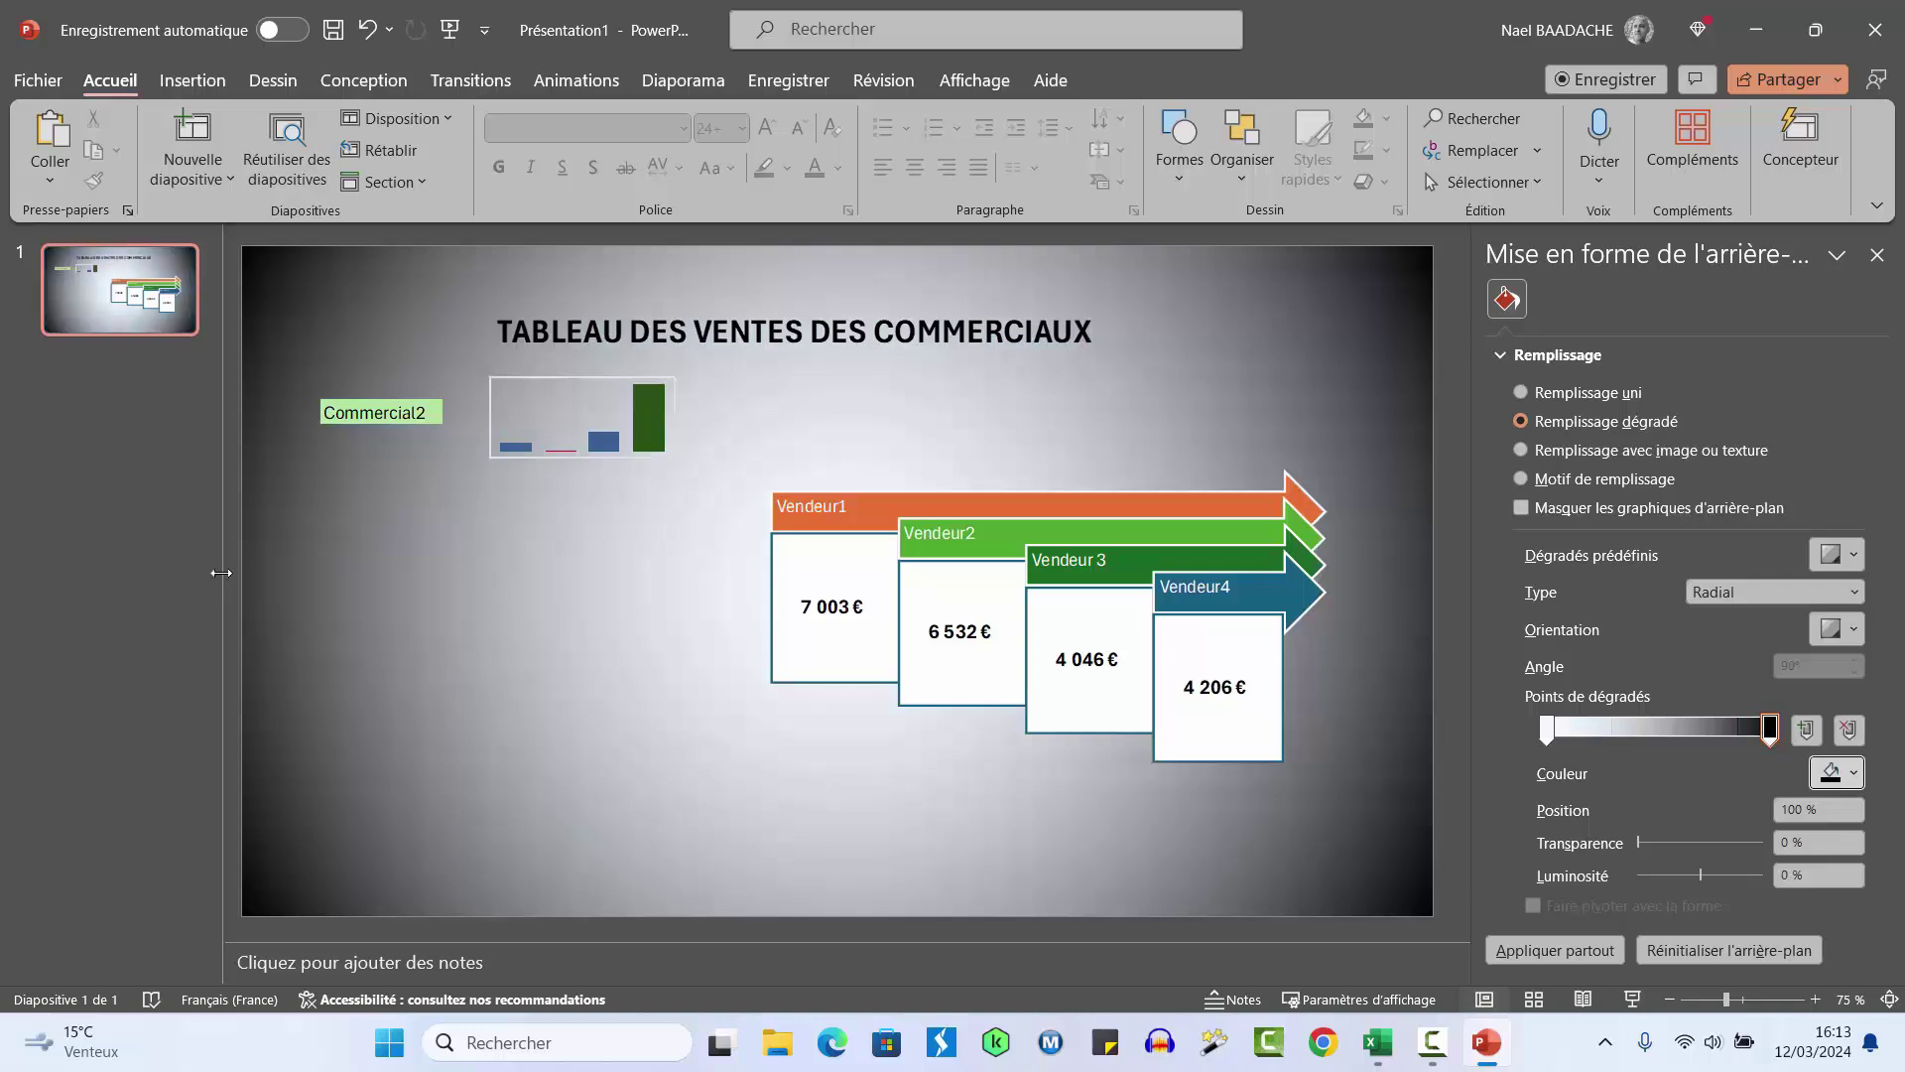
drag(1770, 729, 1721, 728)
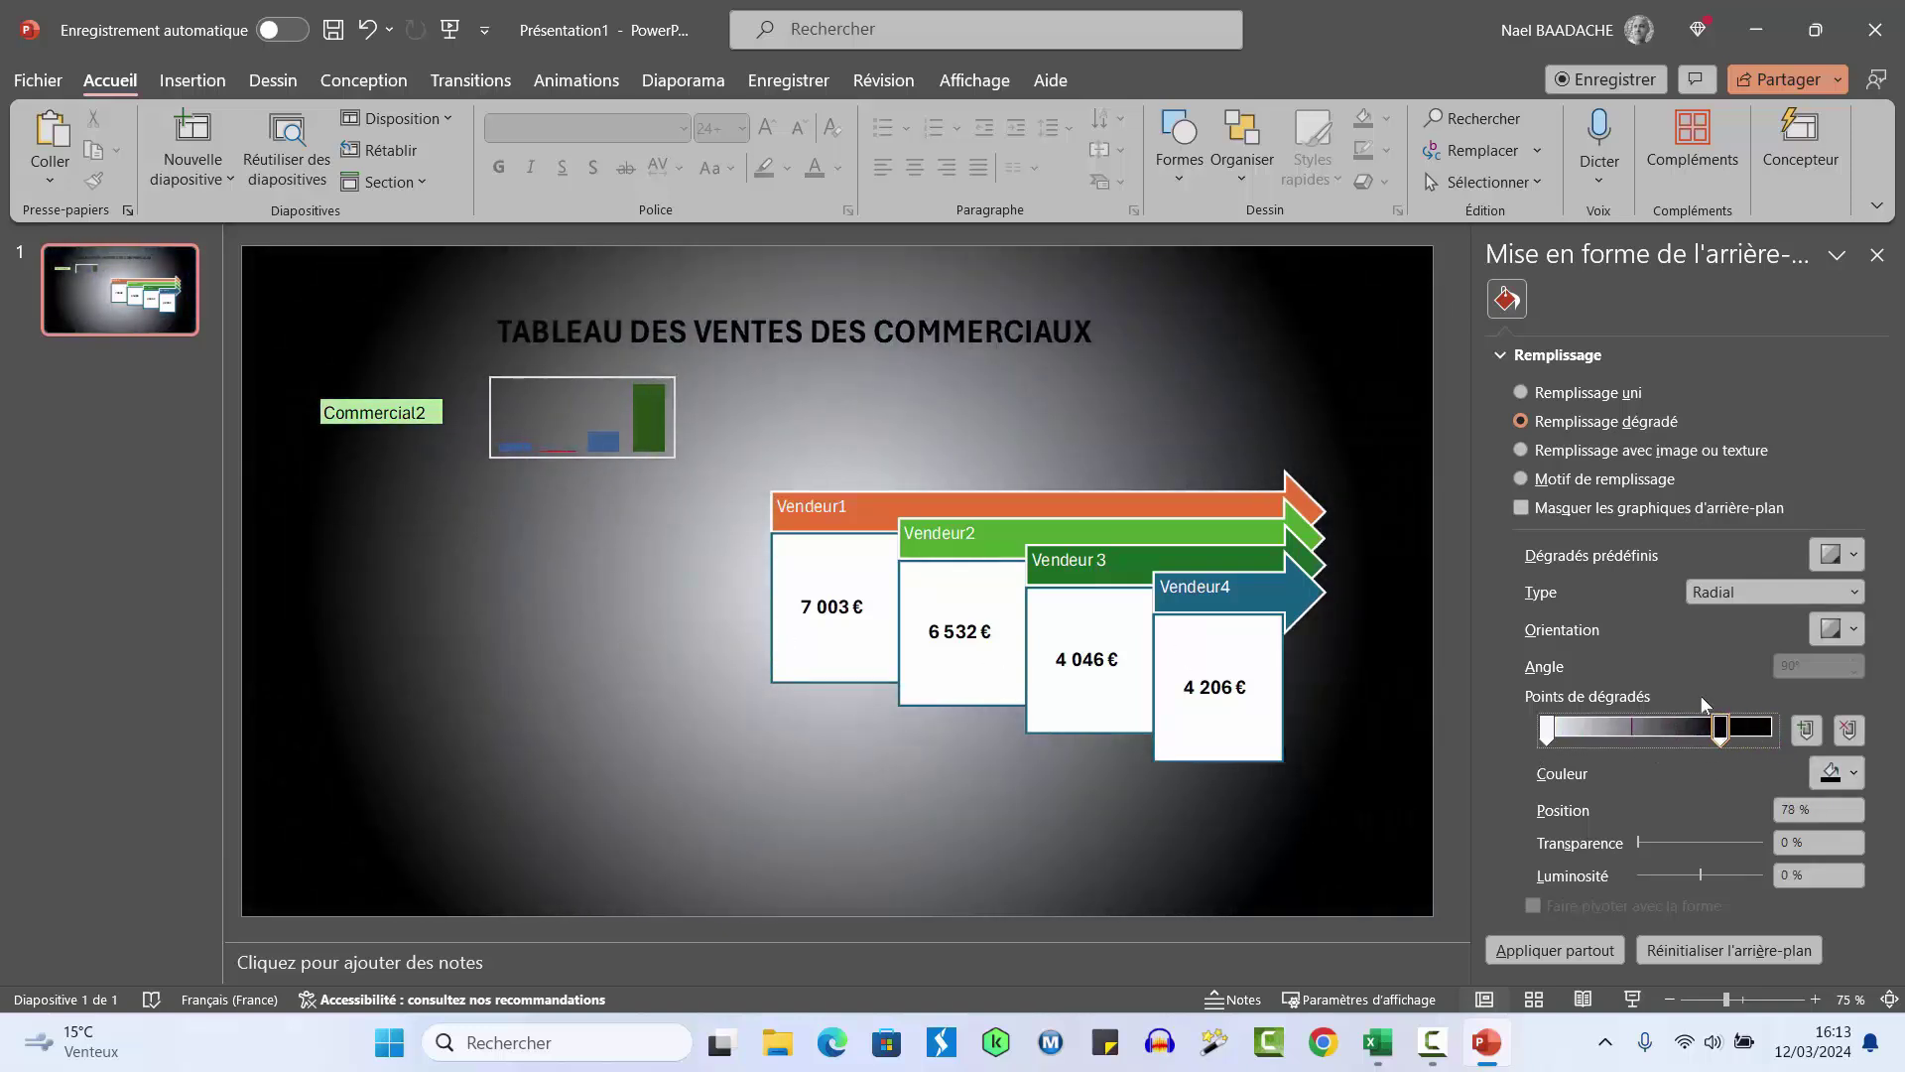
click(95, 552)
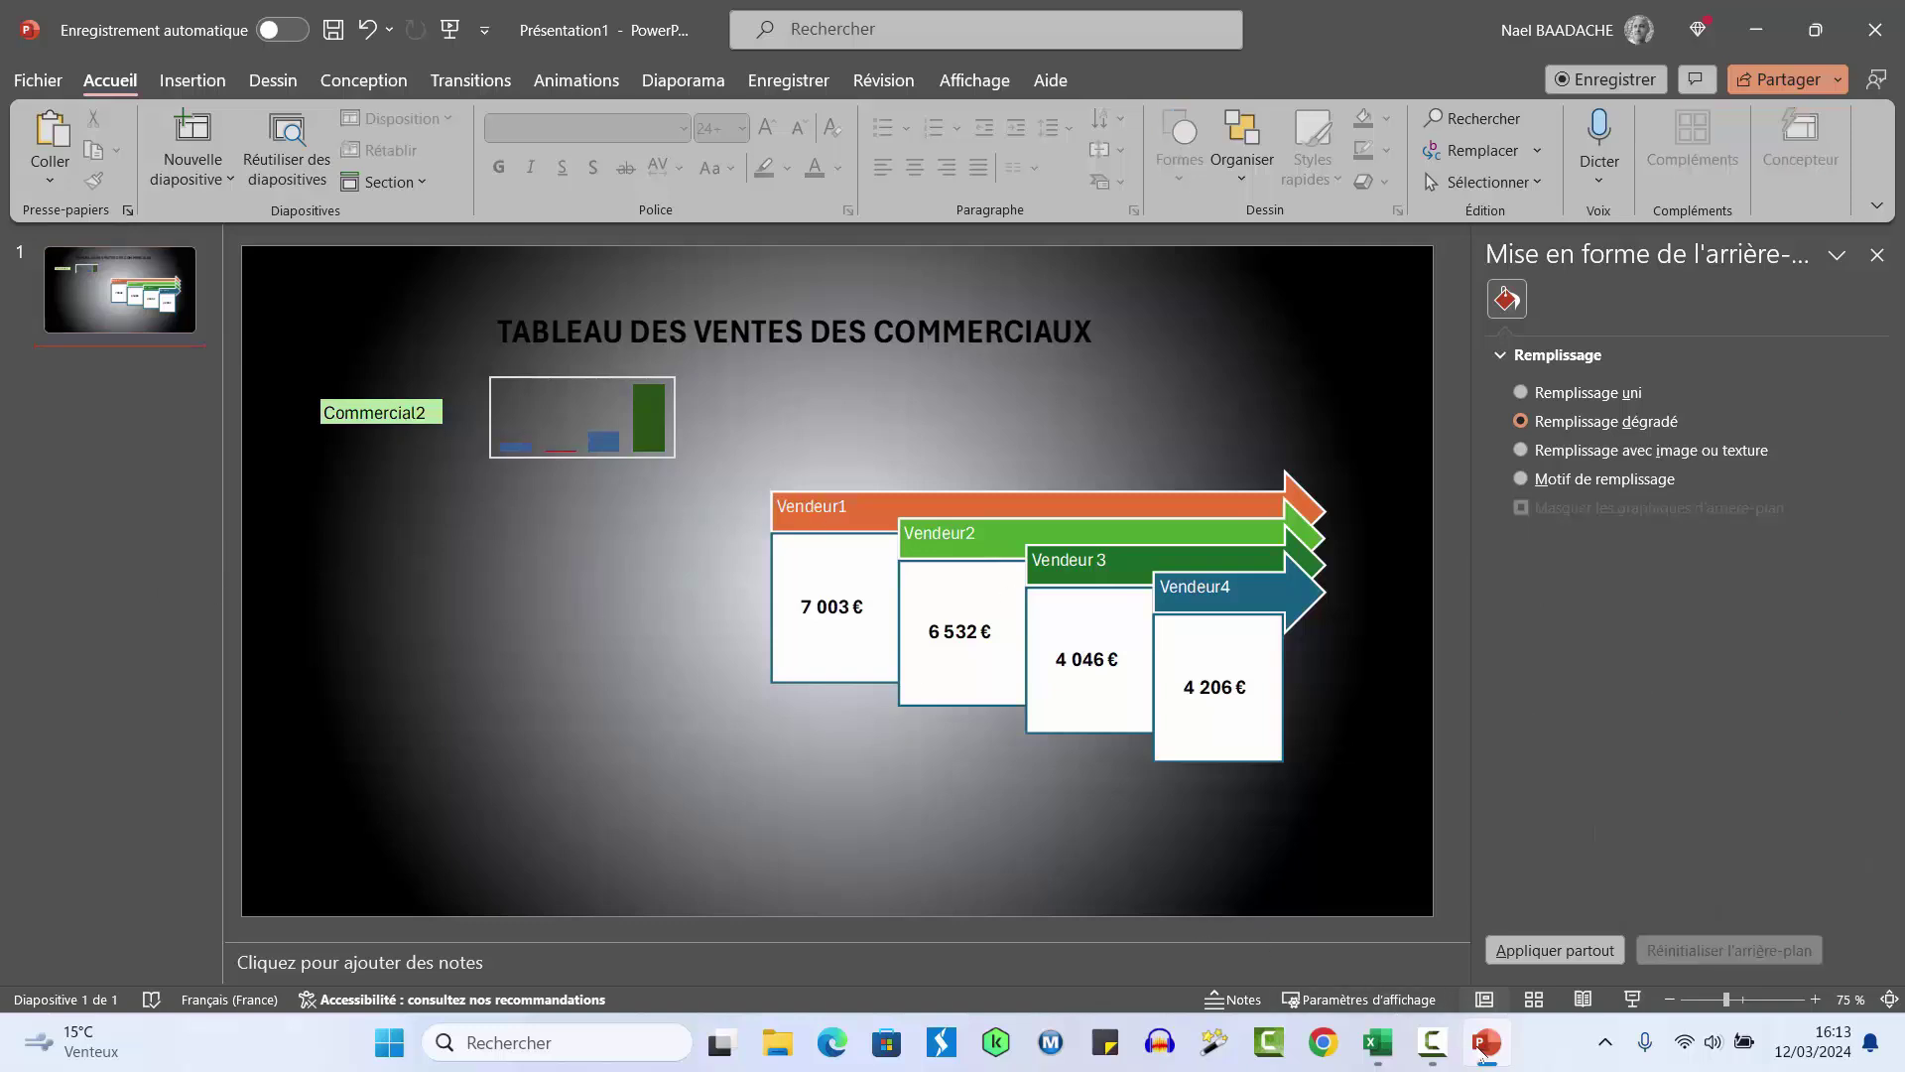
click(1390, 1058)
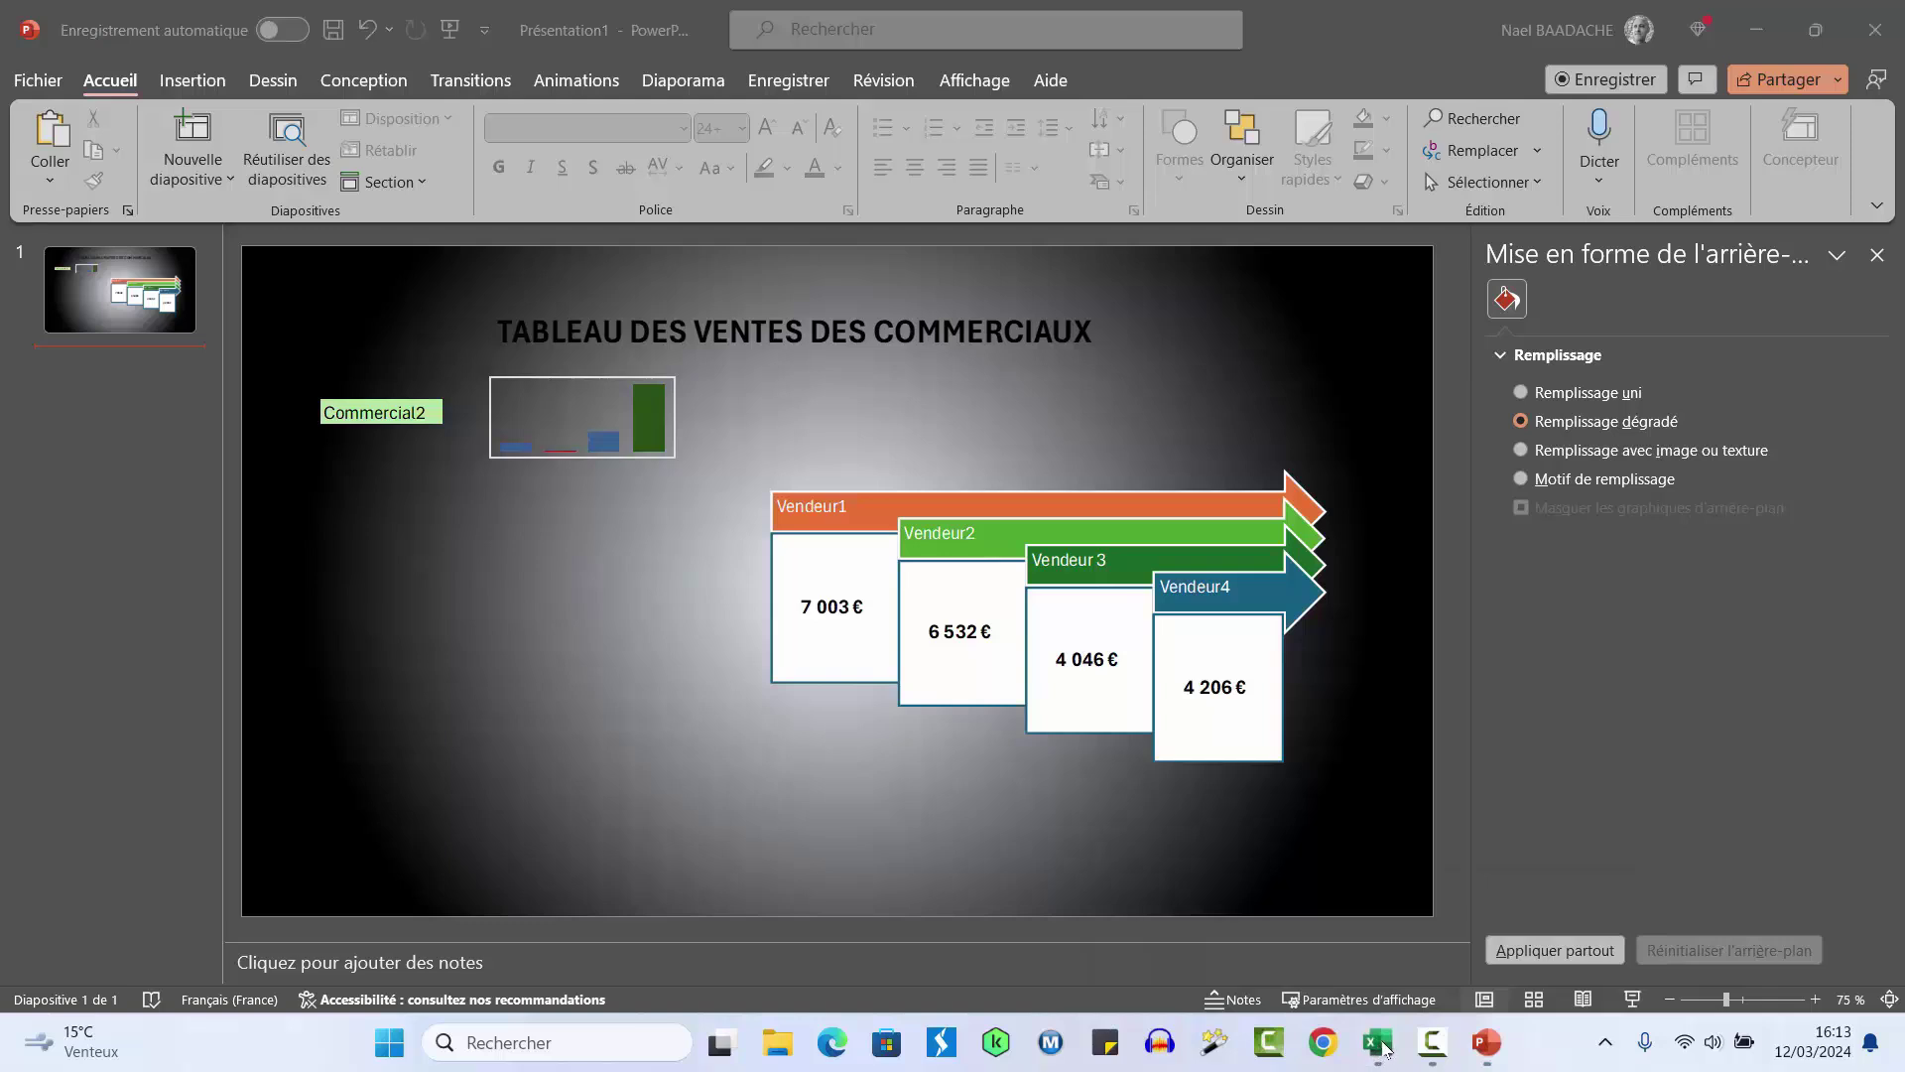
Choose Commercial1 from the A4 salesperson list and check the linked slide shows it
click(1760, 30)
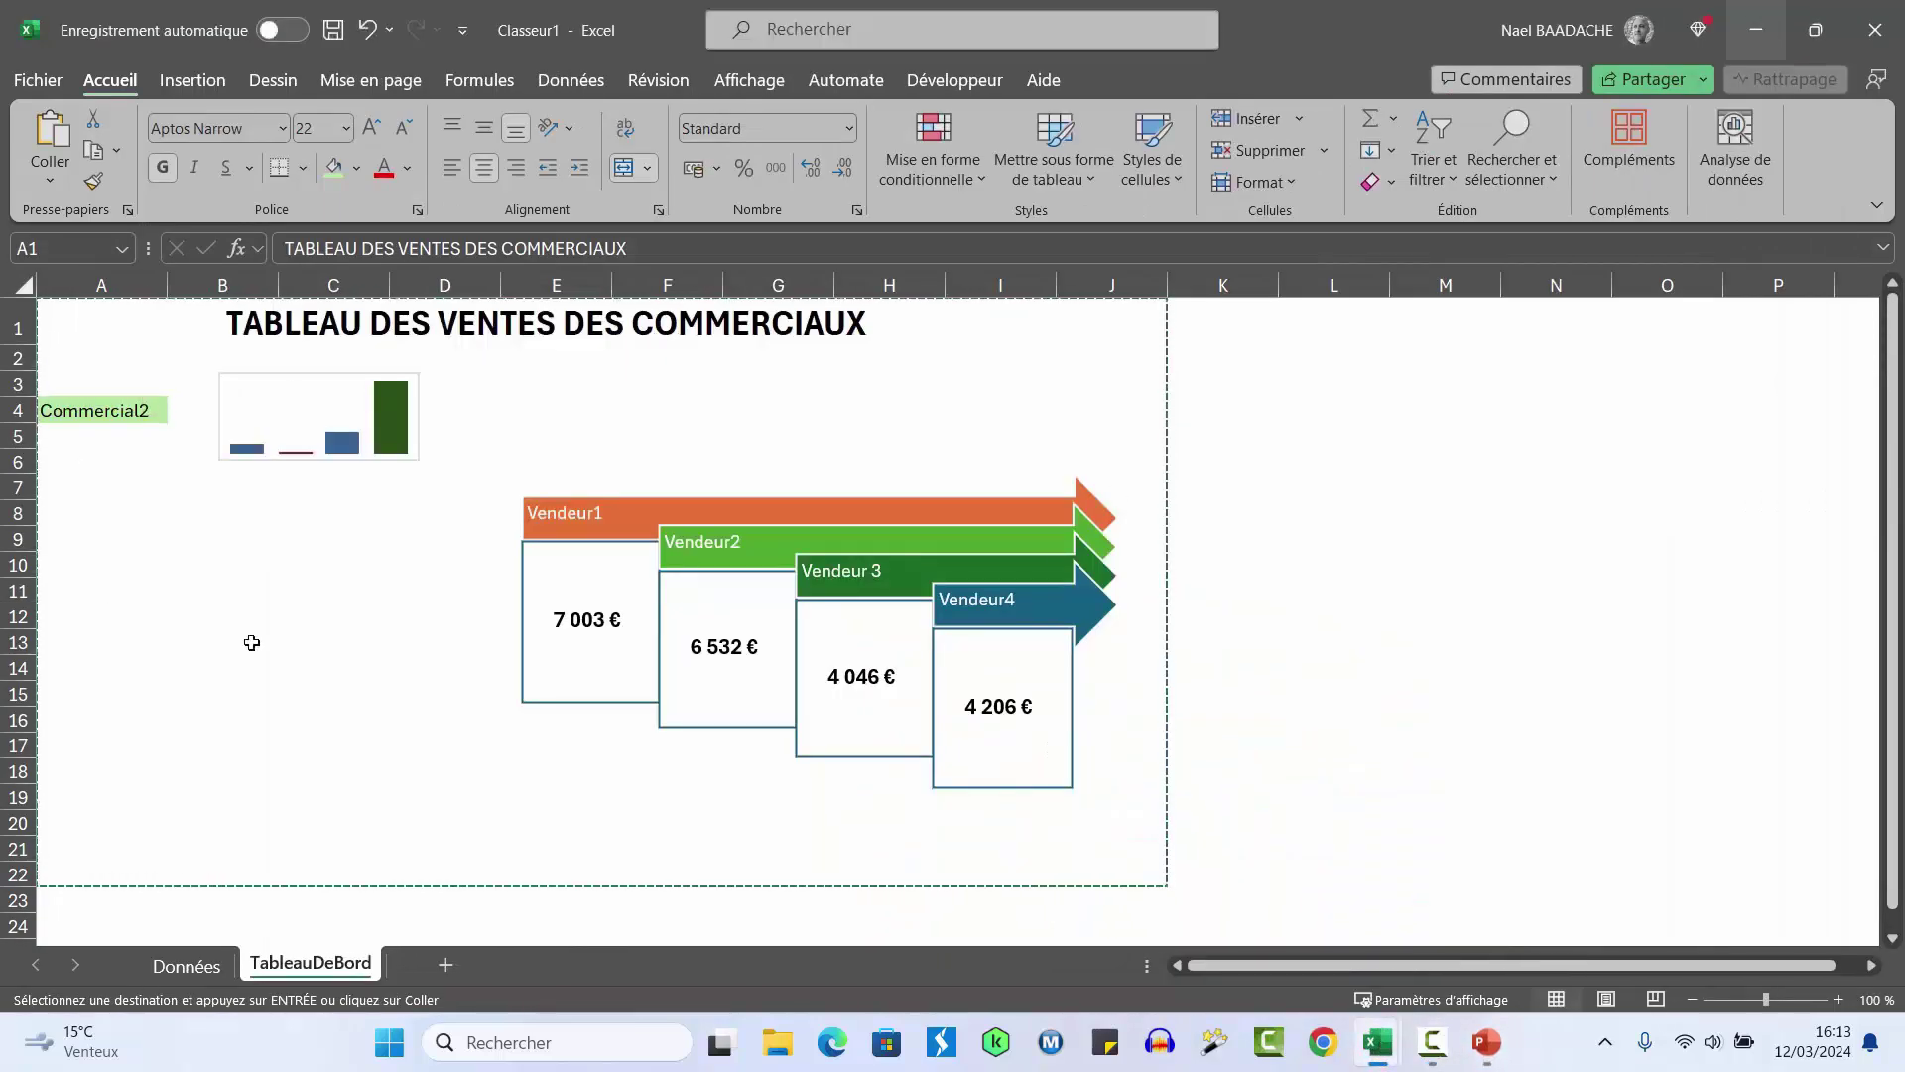
click(266, 744)
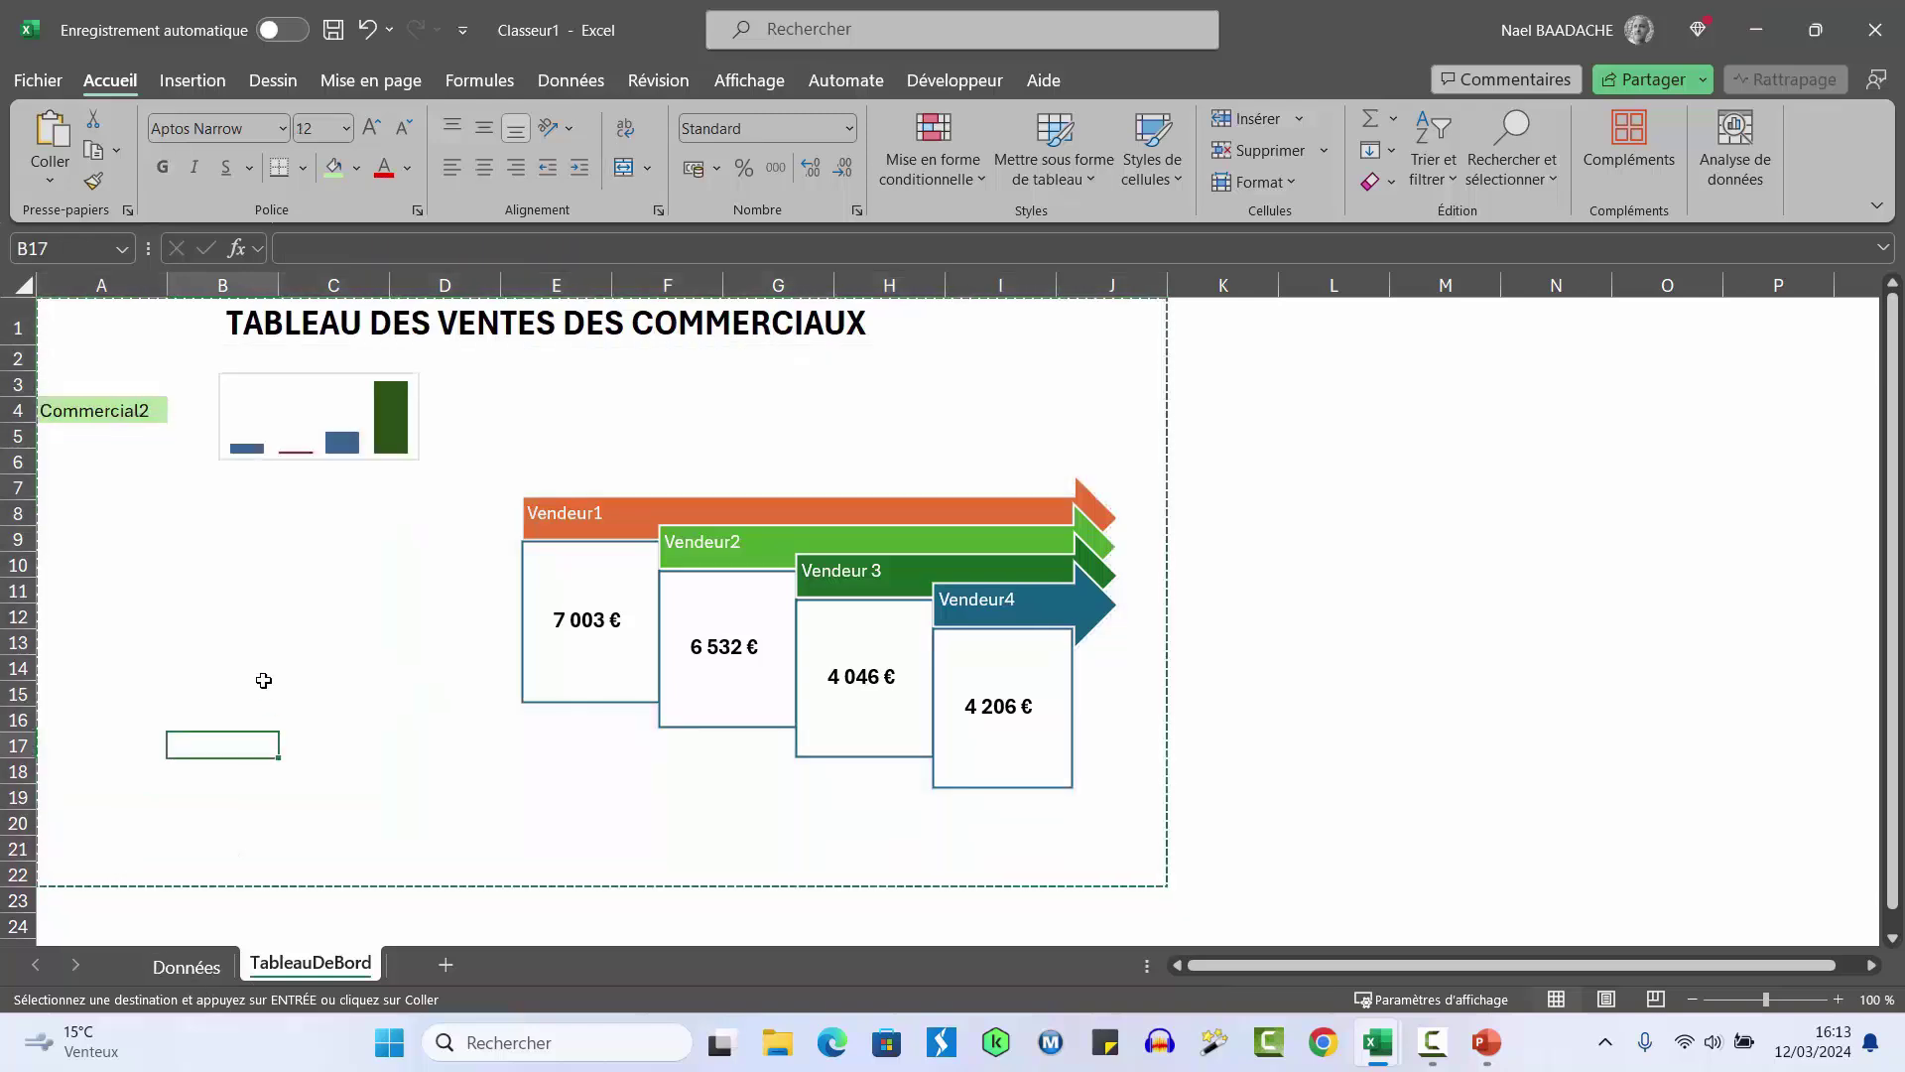
click(105, 418)
click(177, 410)
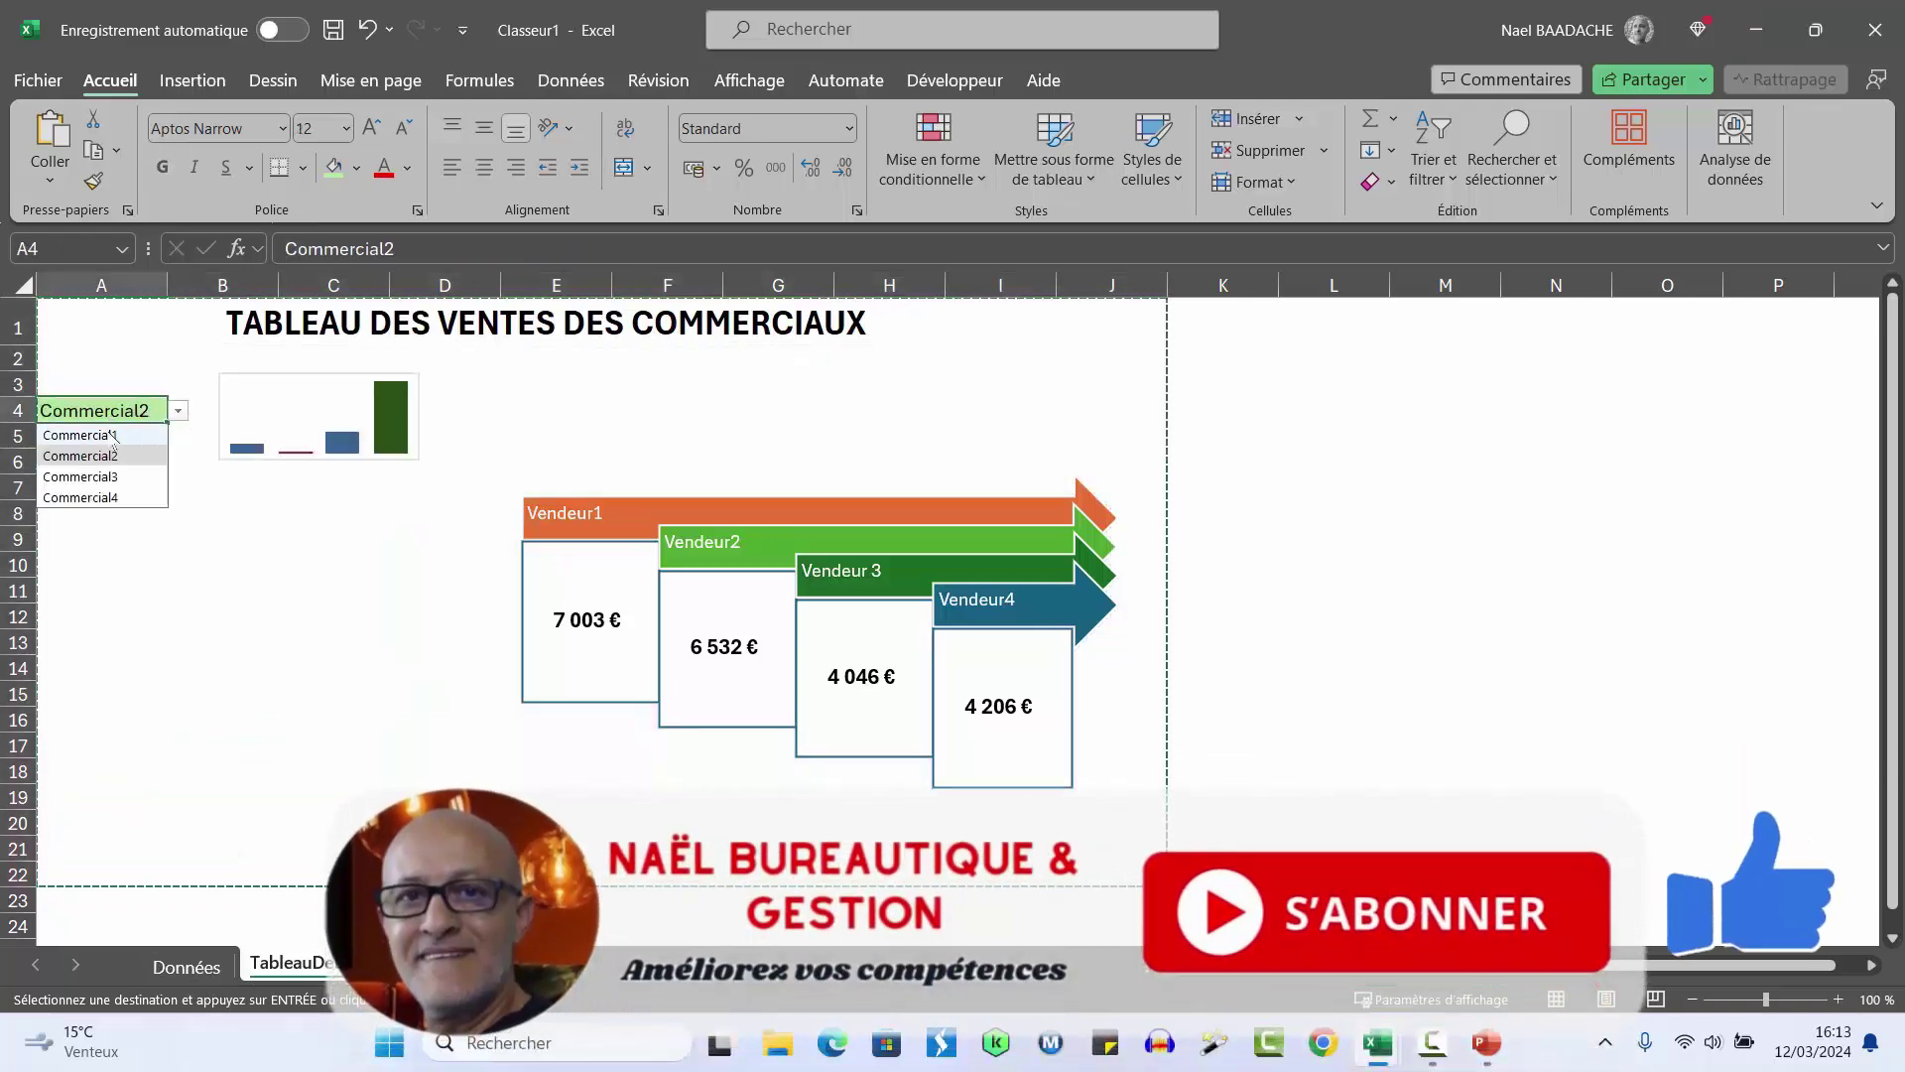
click(112, 437)
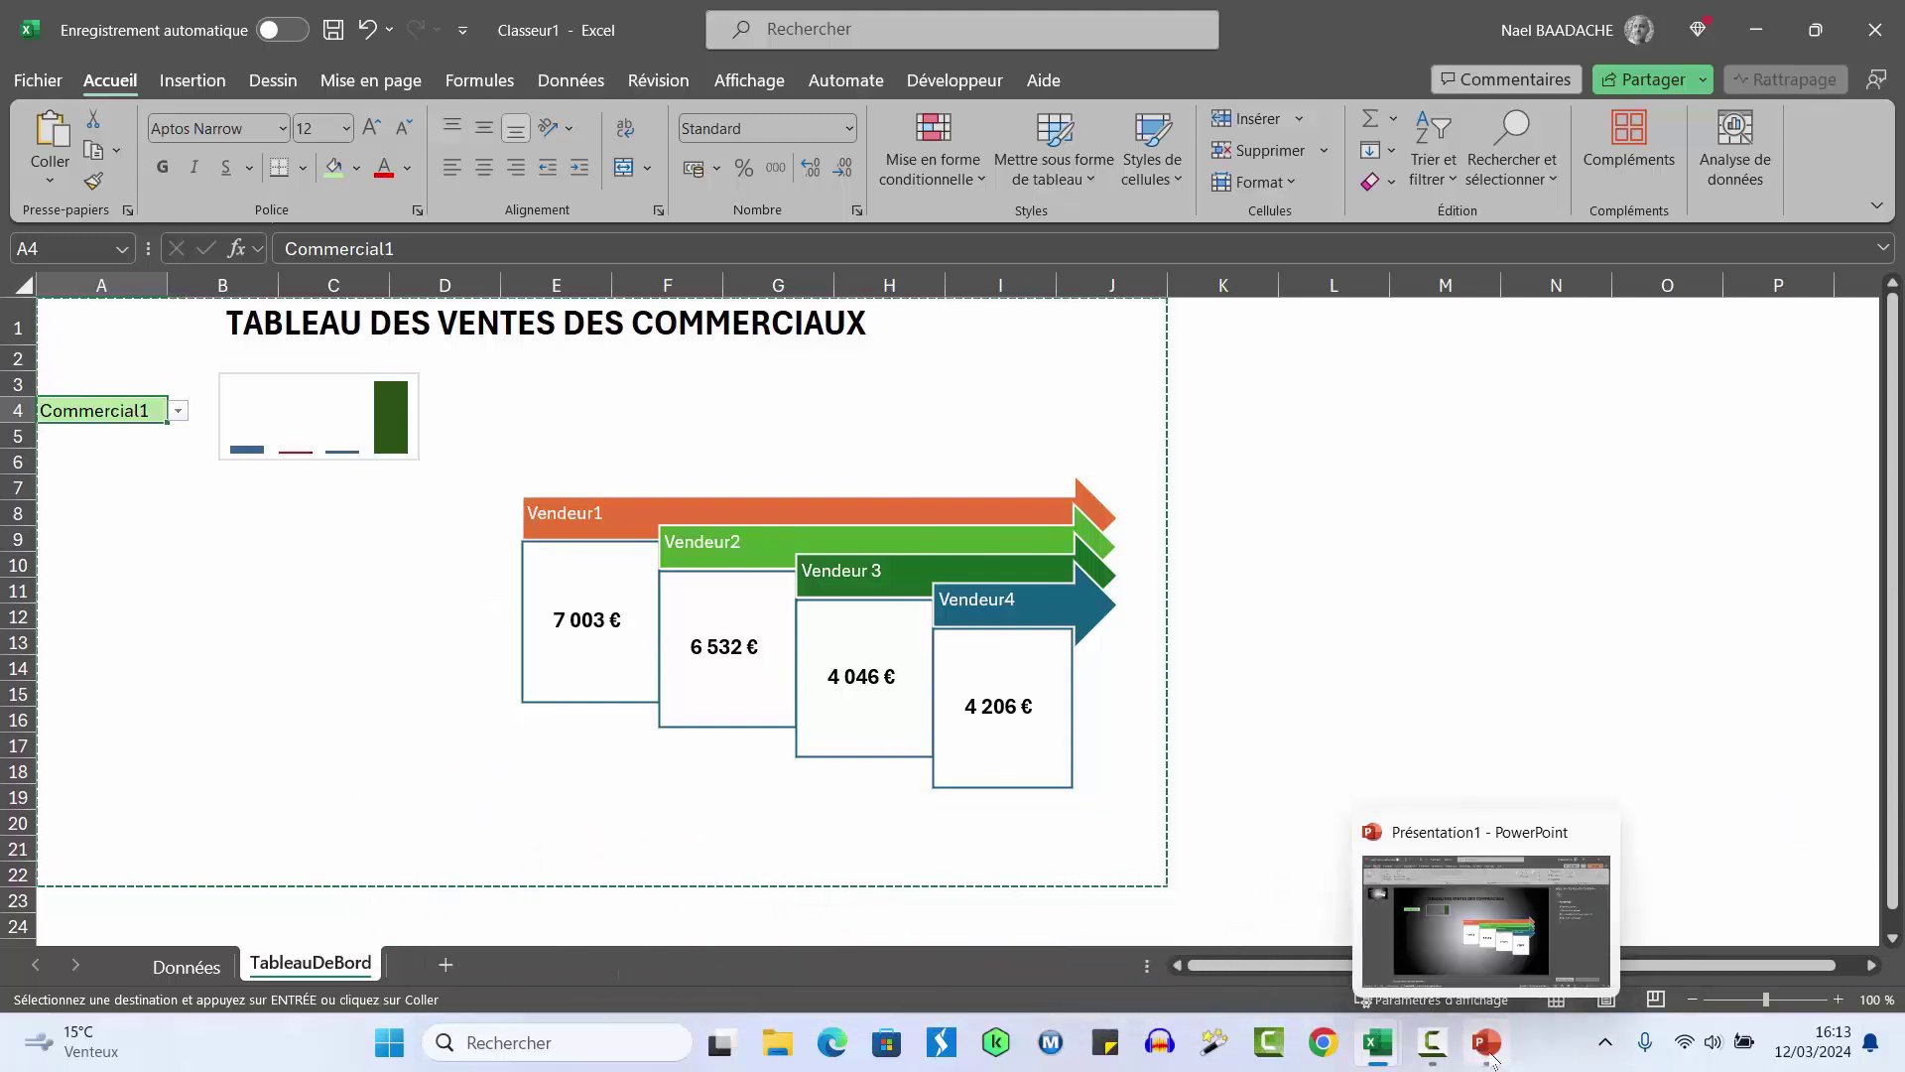
click(1487, 1042)
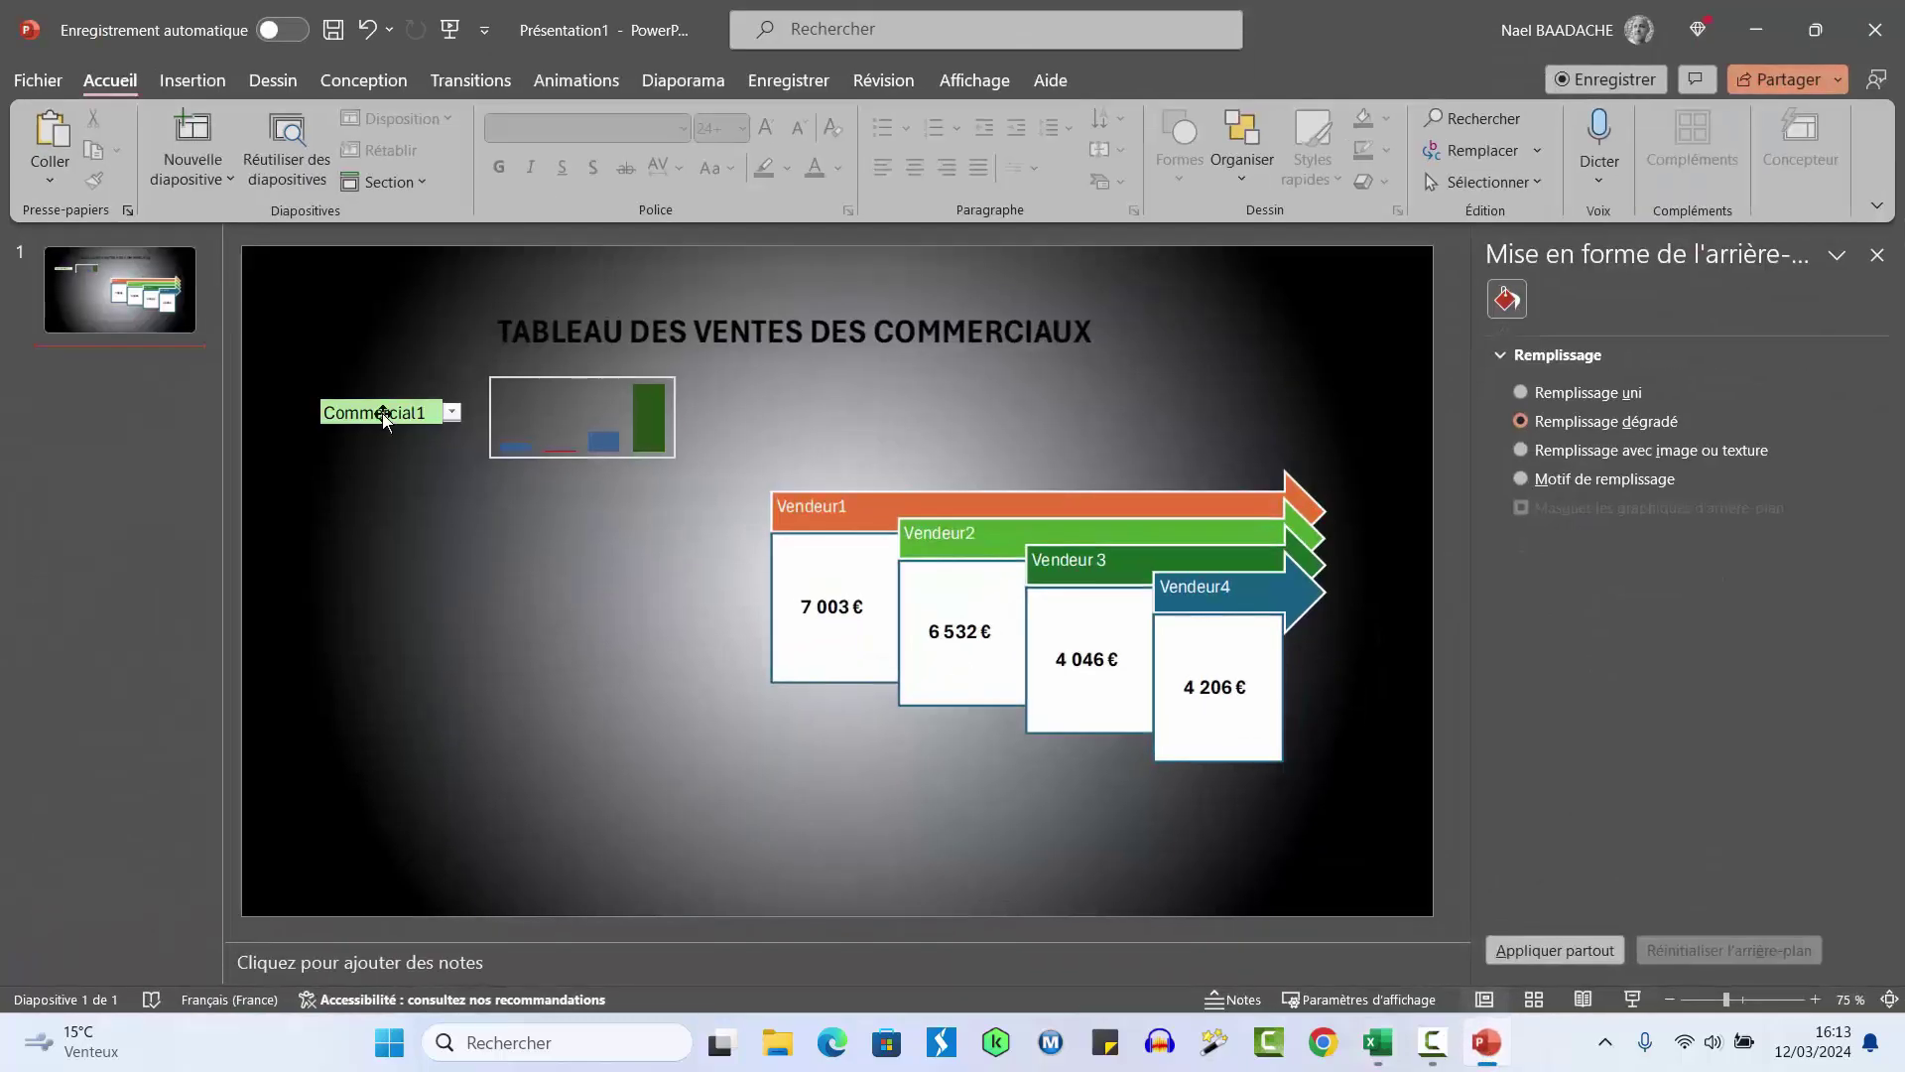